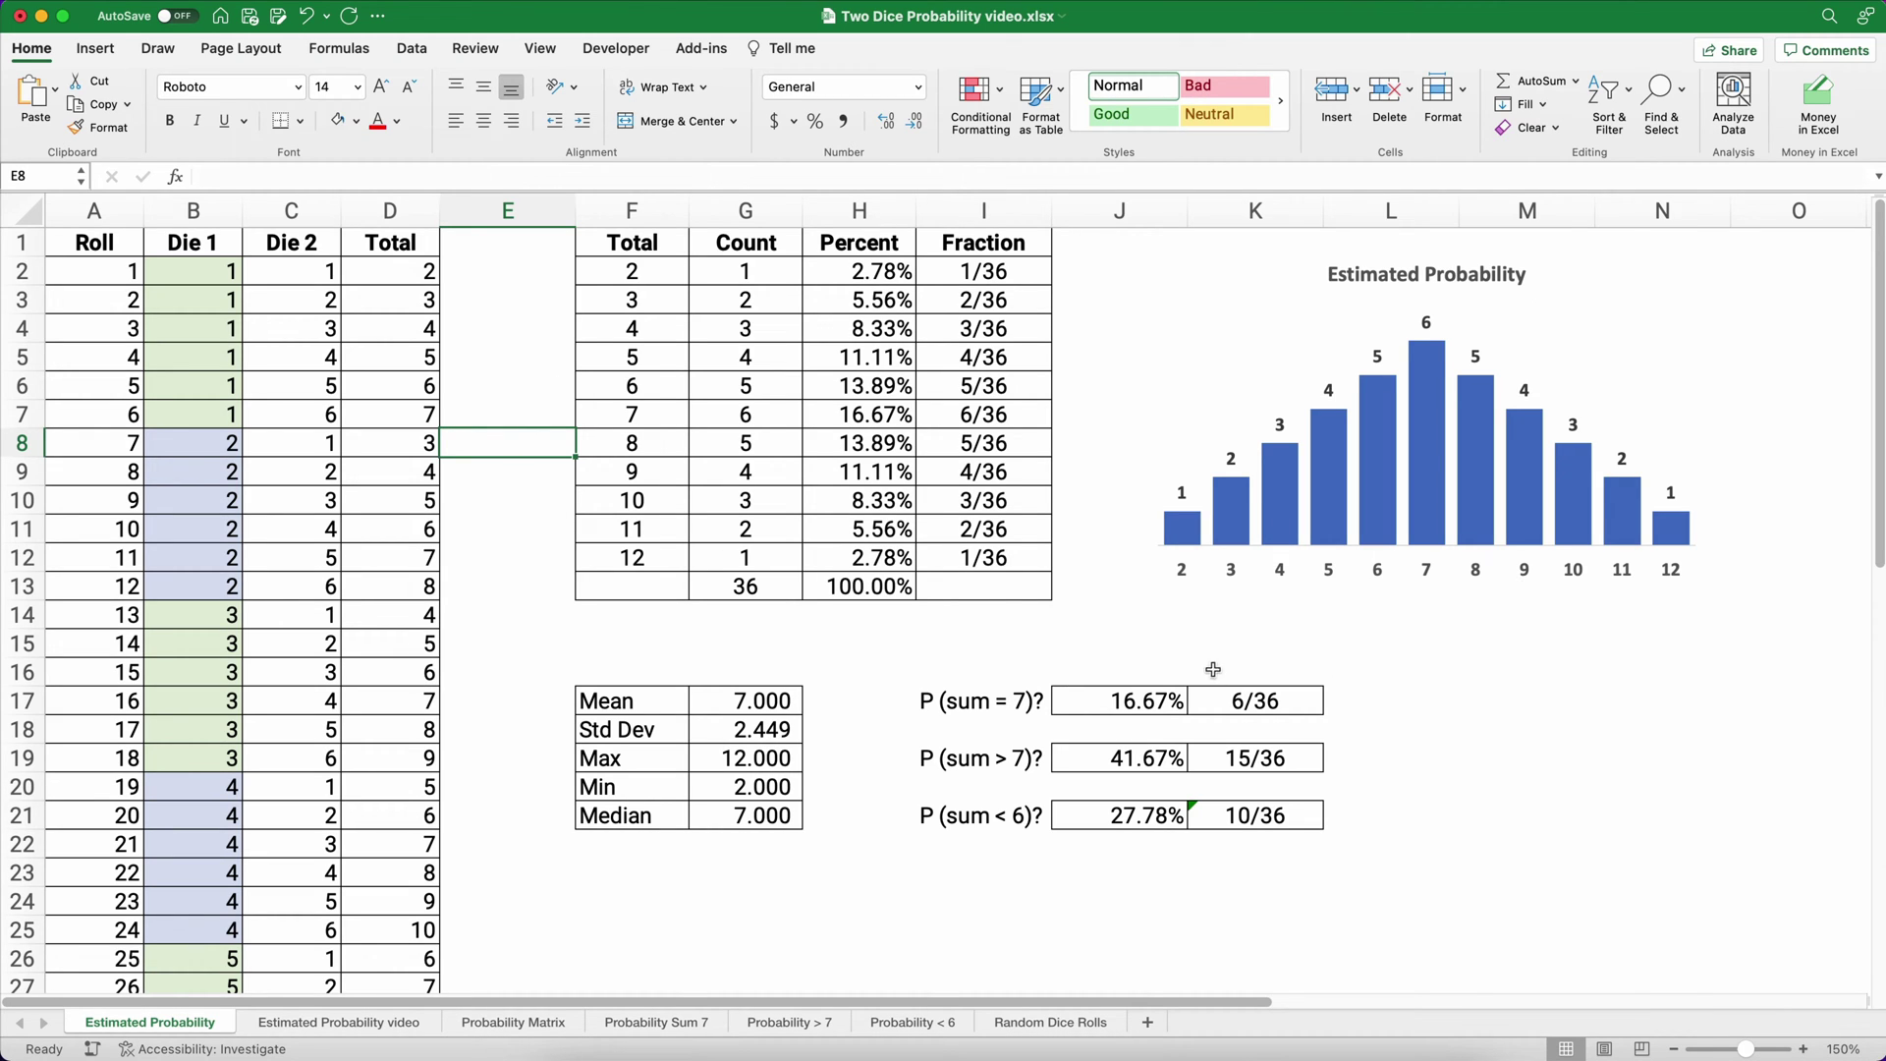
Open the Estimated Probability video sheet and review the Die 1 and Die 2 combinations down to roll 36.
click(262, 1024)
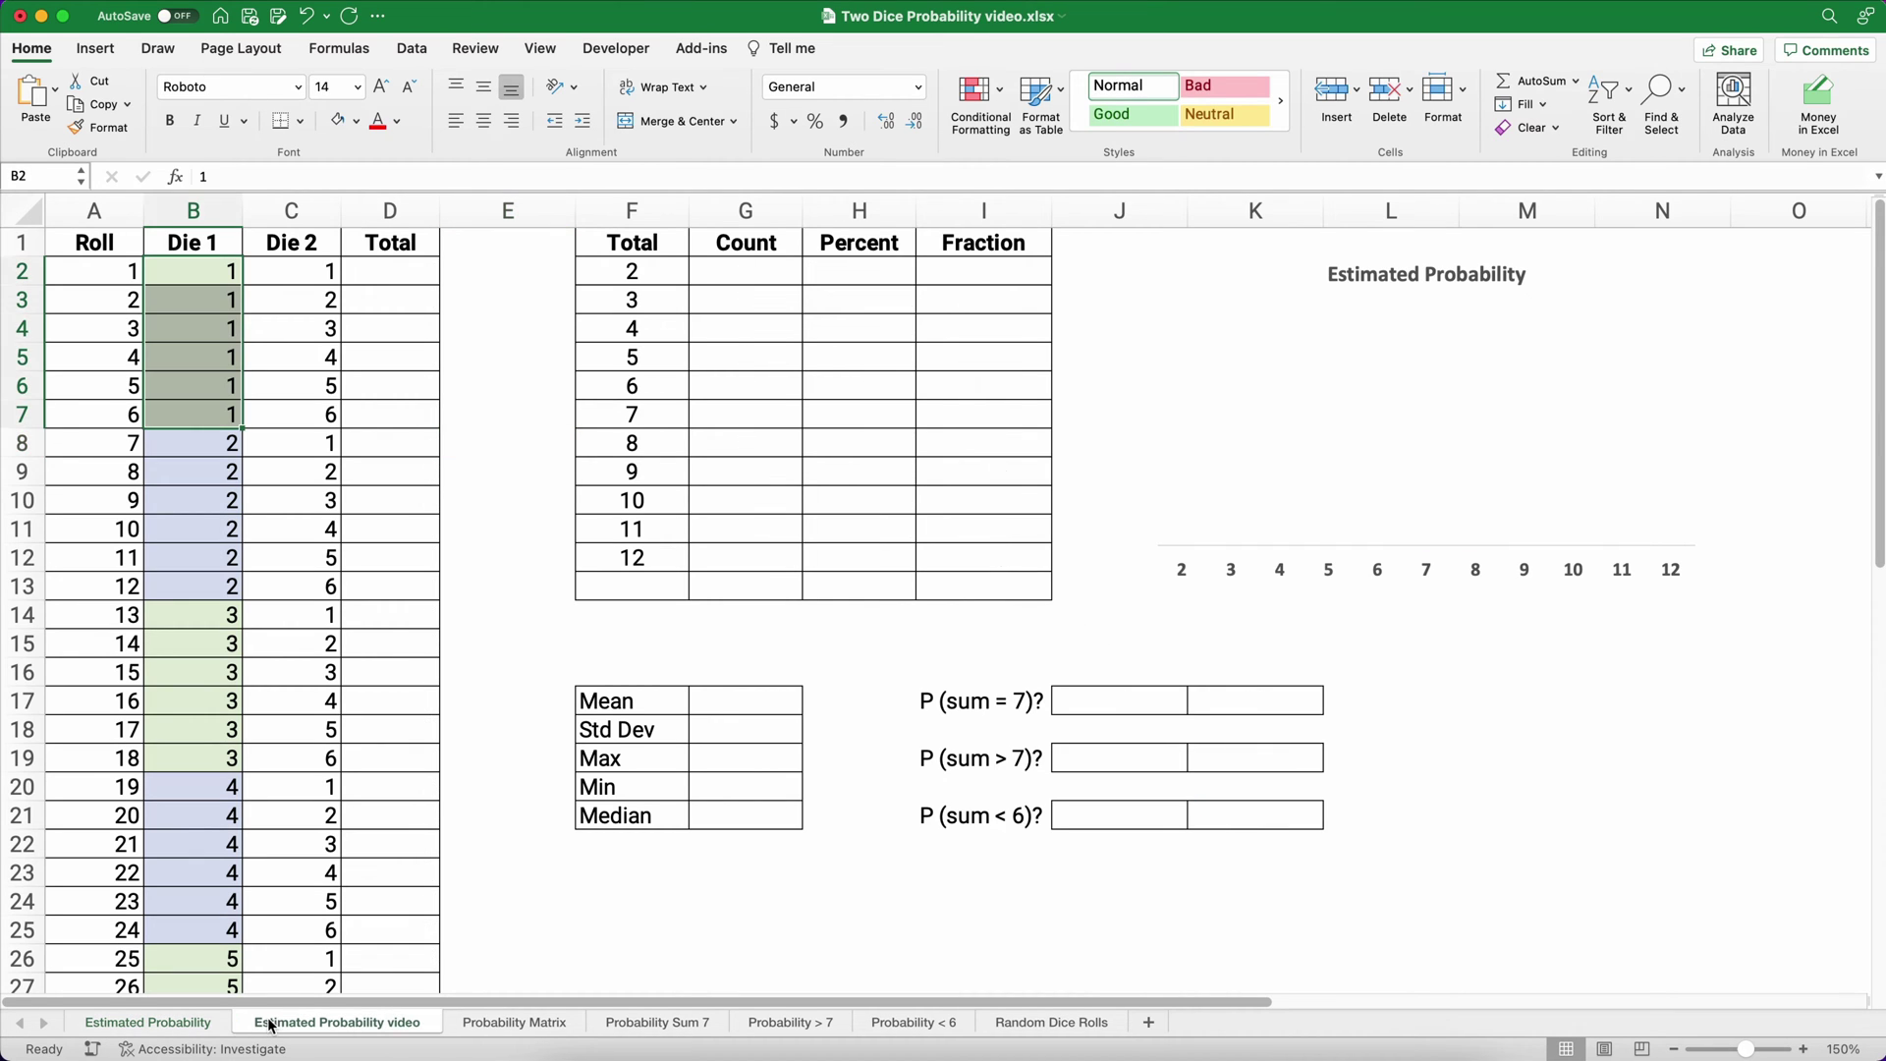
click(289, 409)
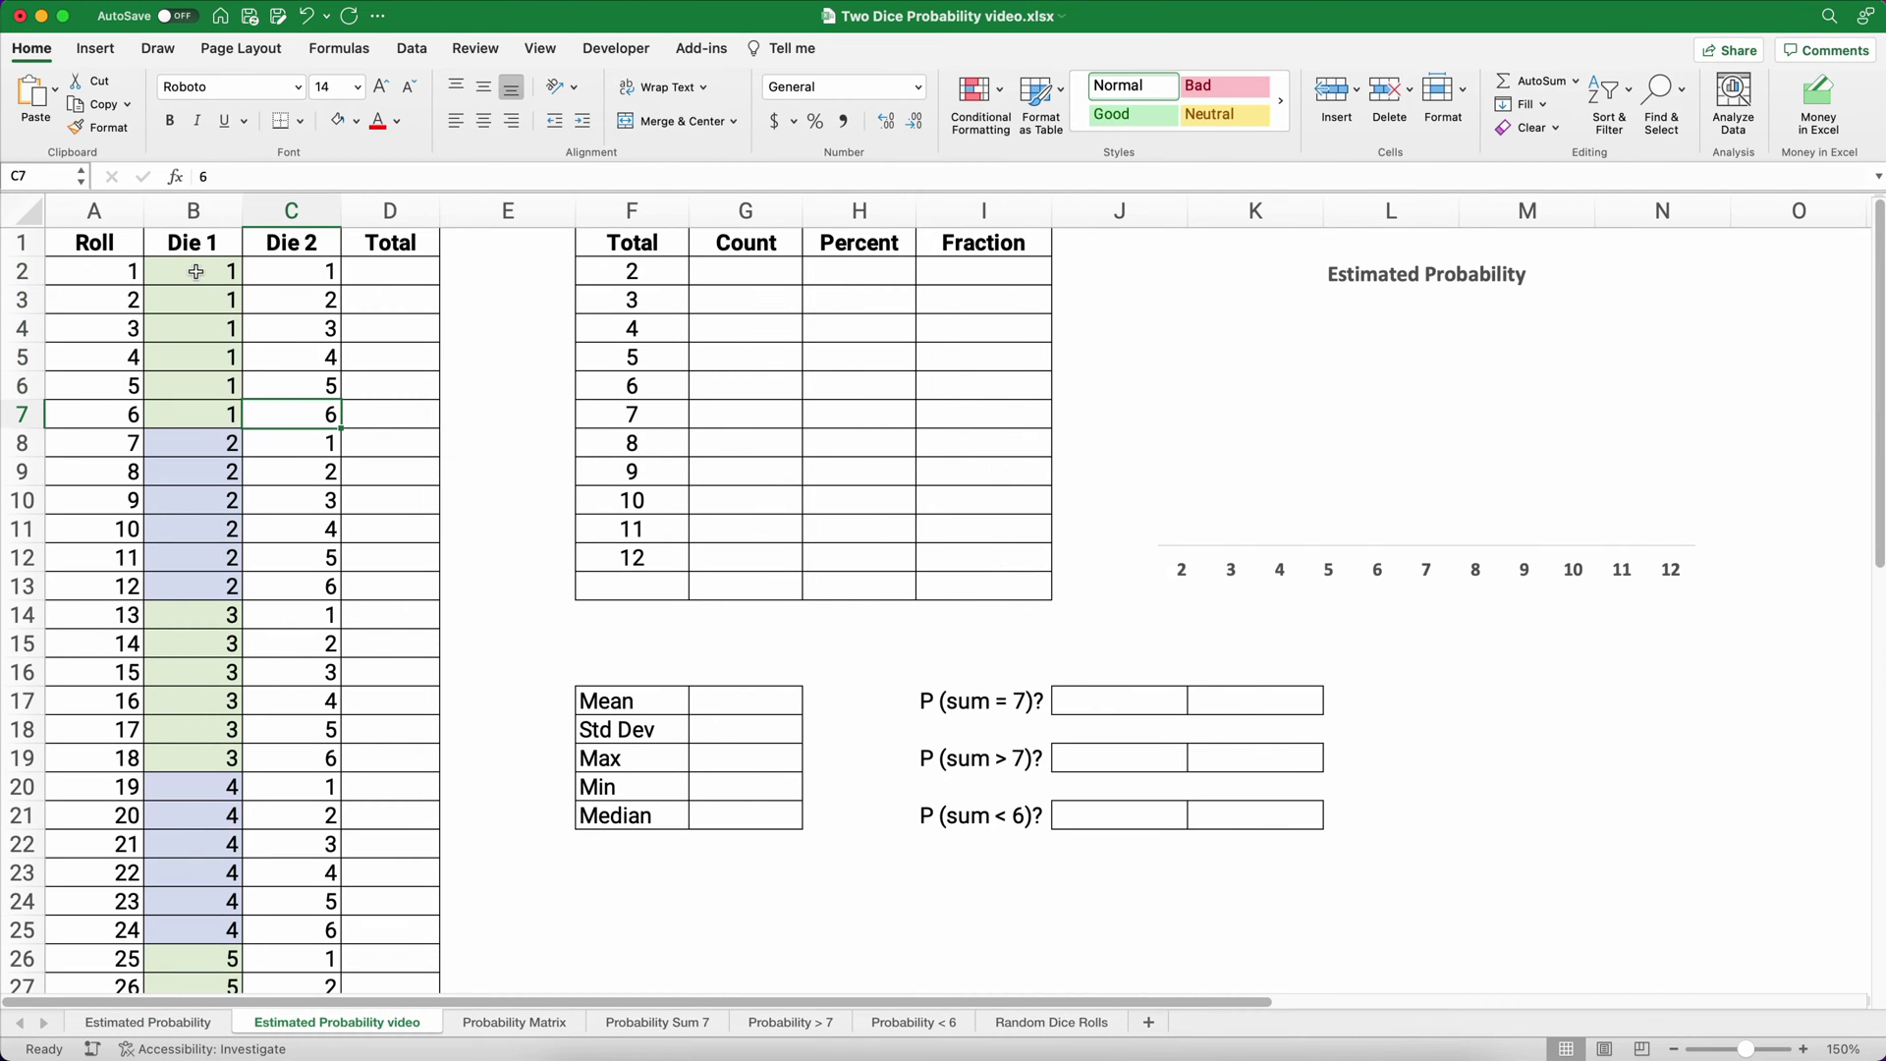
drag(192, 264, 260, 423)
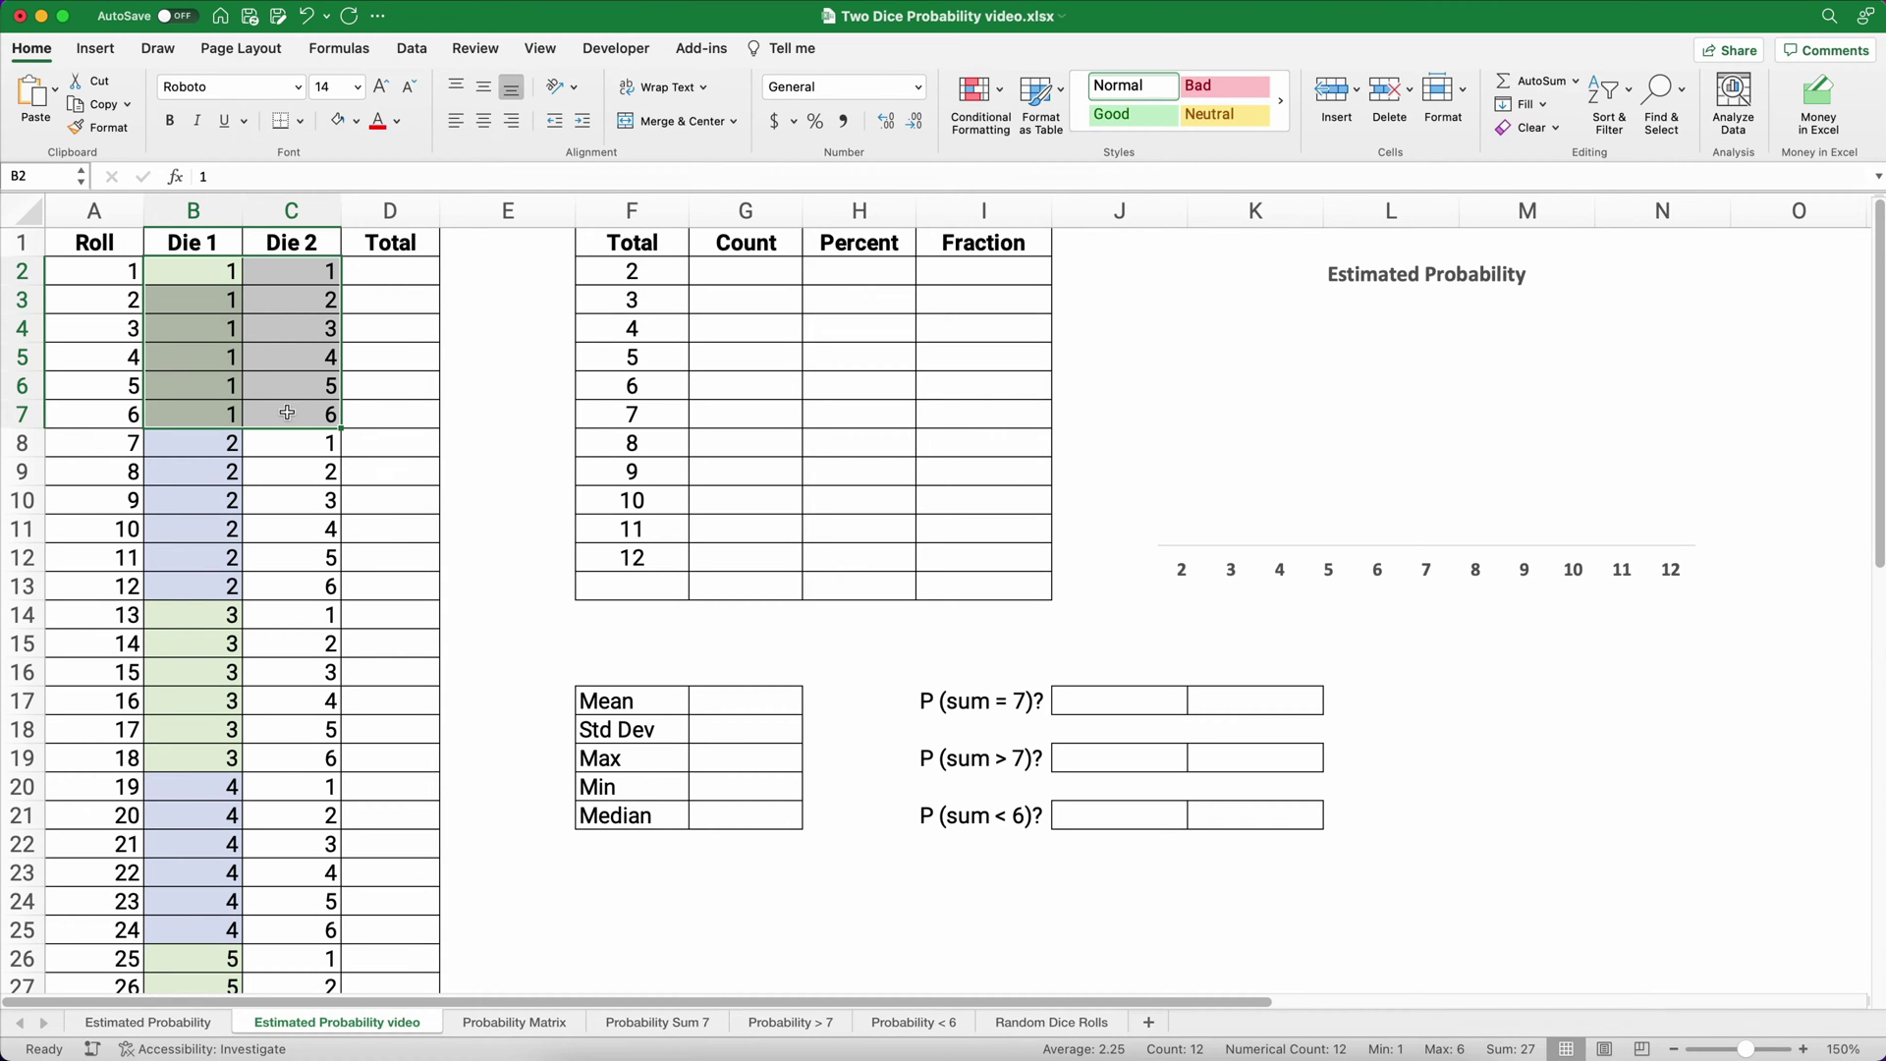
click(214, 445)
drag(213, 444, 197, 761)
scroll(198, 732, down, 5)
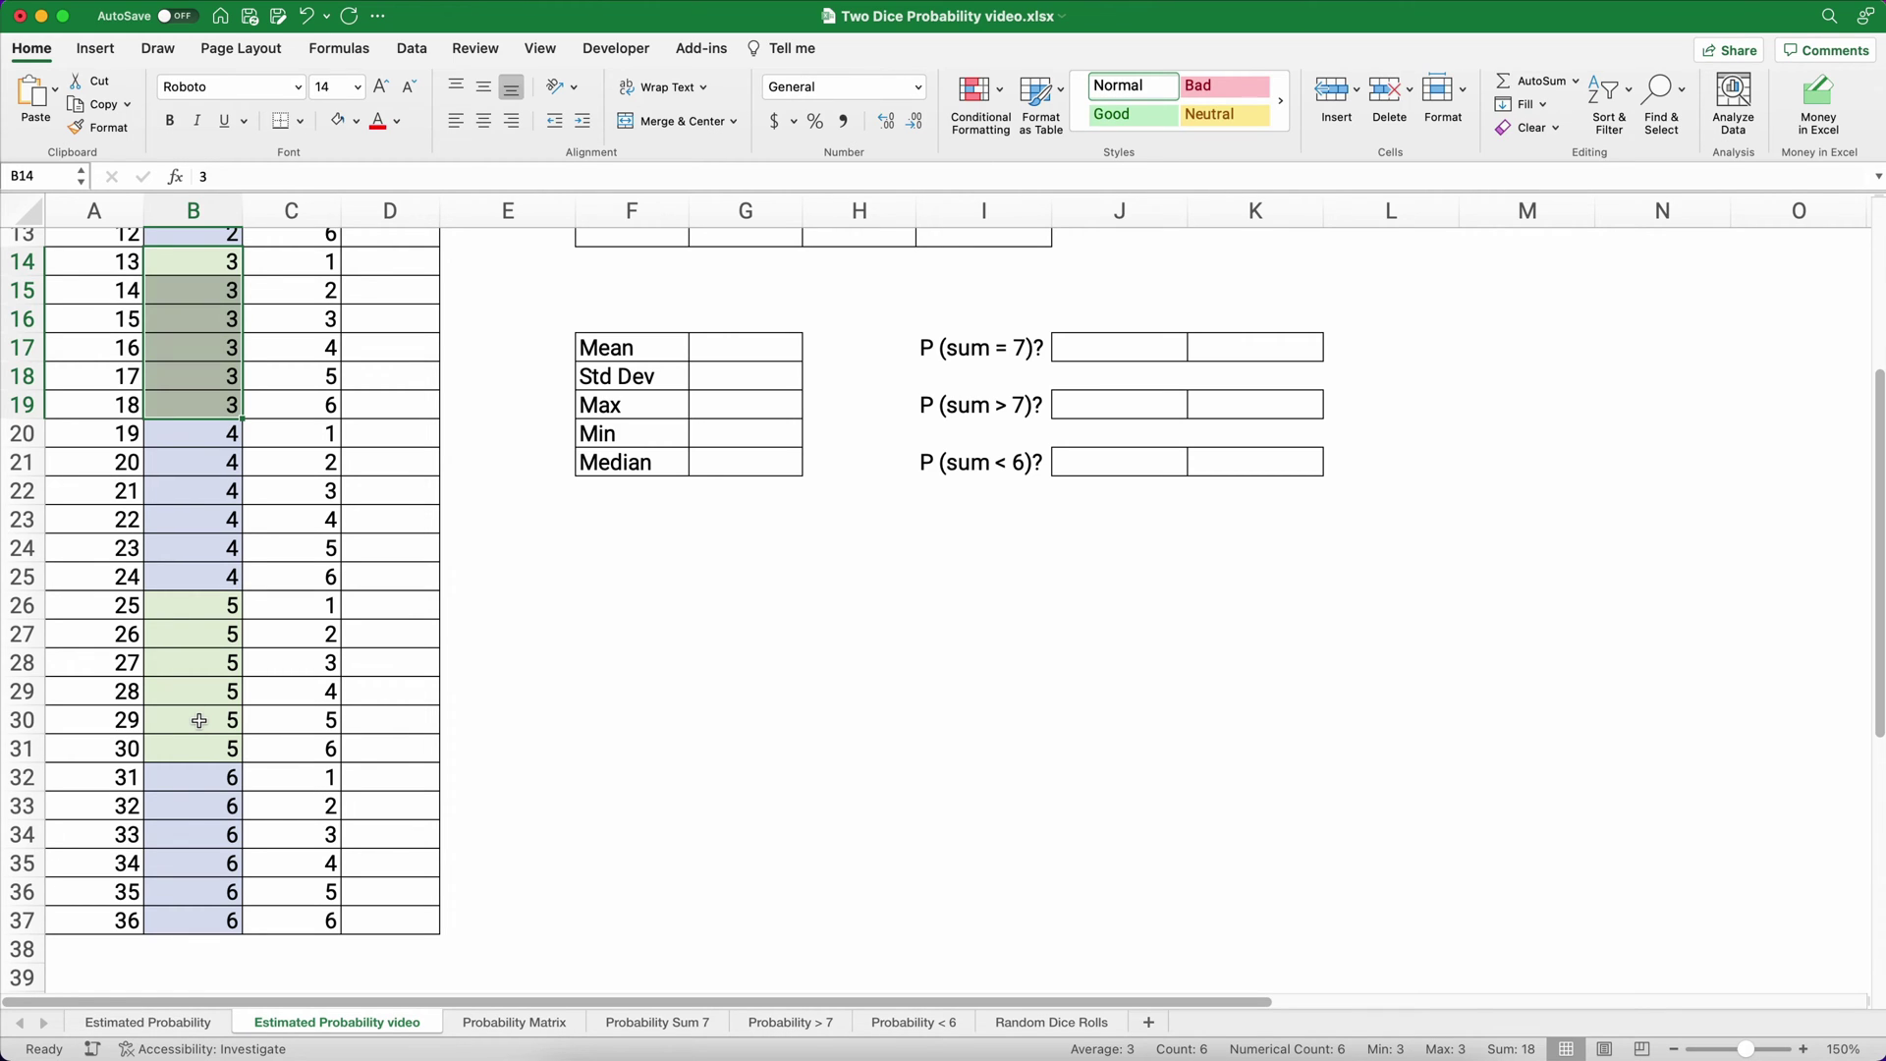
click(119, 923)
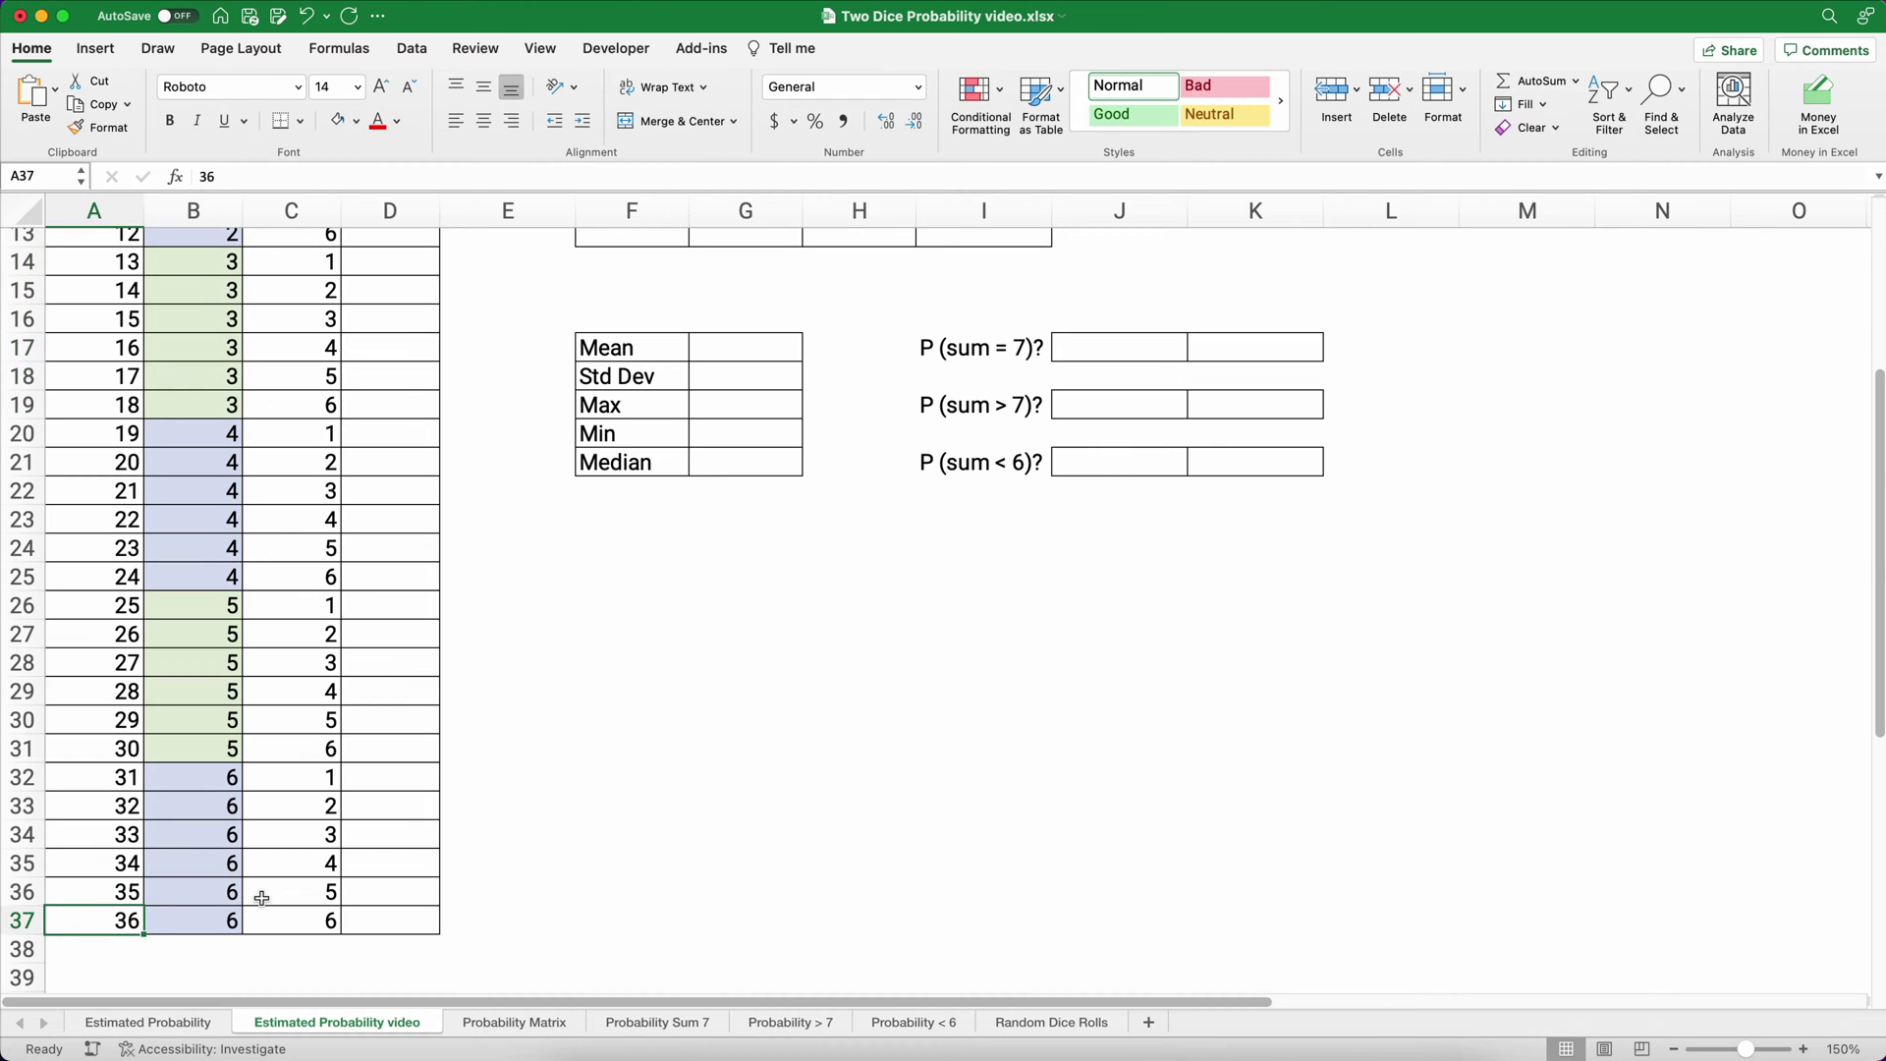
scroll(262, 898, up, 5)
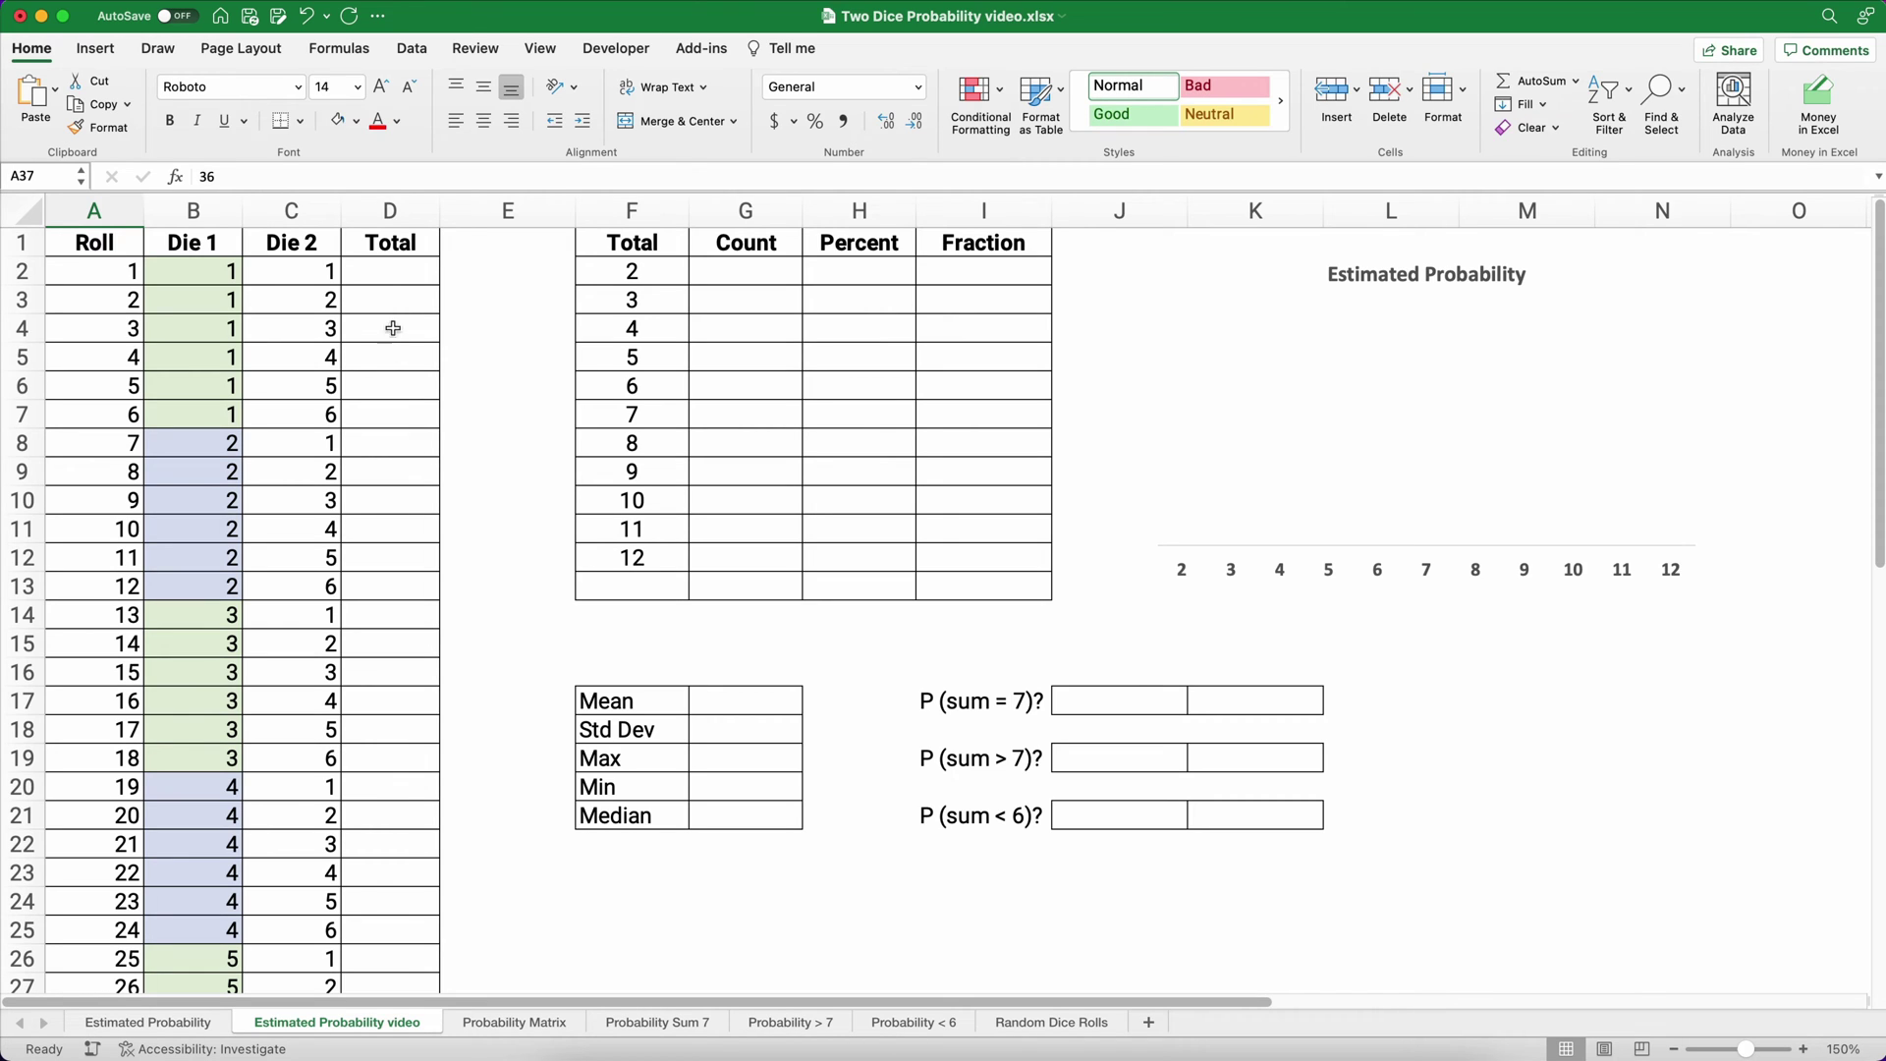
Enter the formula =B2+C2 in cell D2 to total both dice for the first roll.
click(393, 279)
text(=)
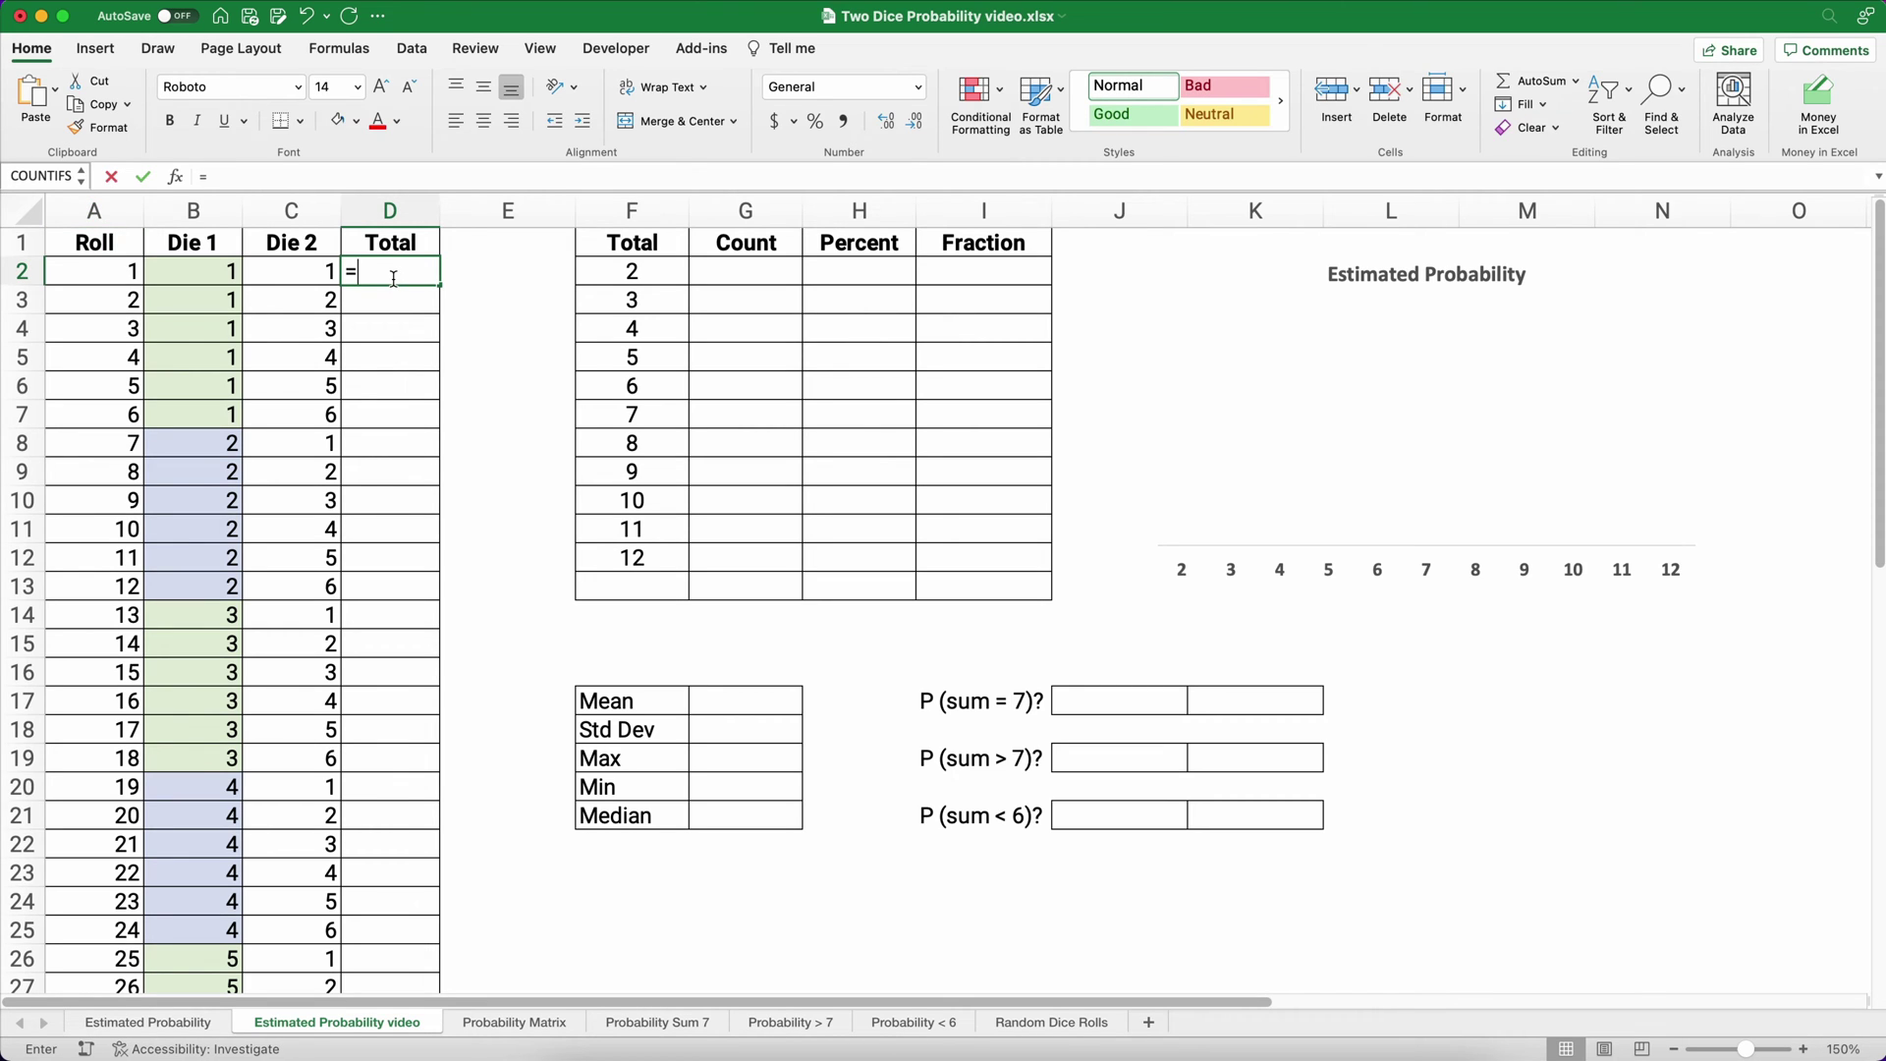
key(Left)
key(Left)
text(+)
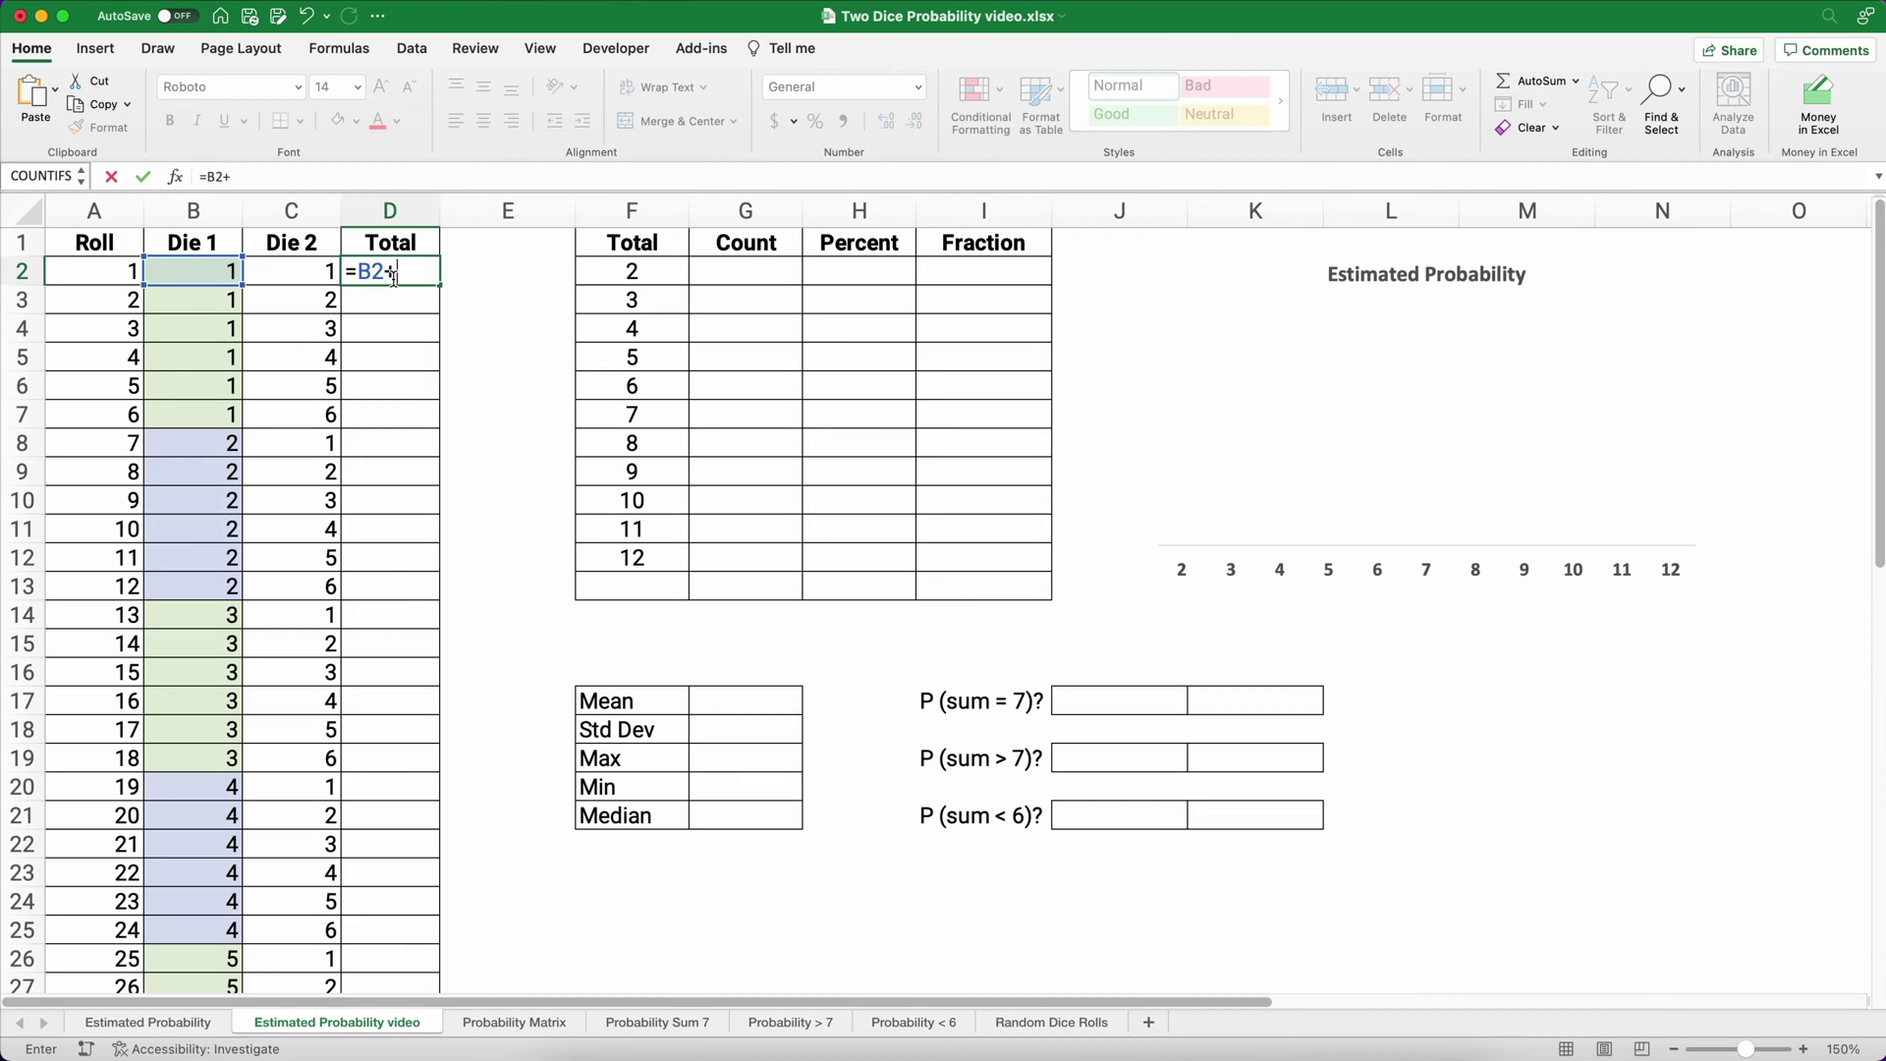
key(Left)
key(Return)
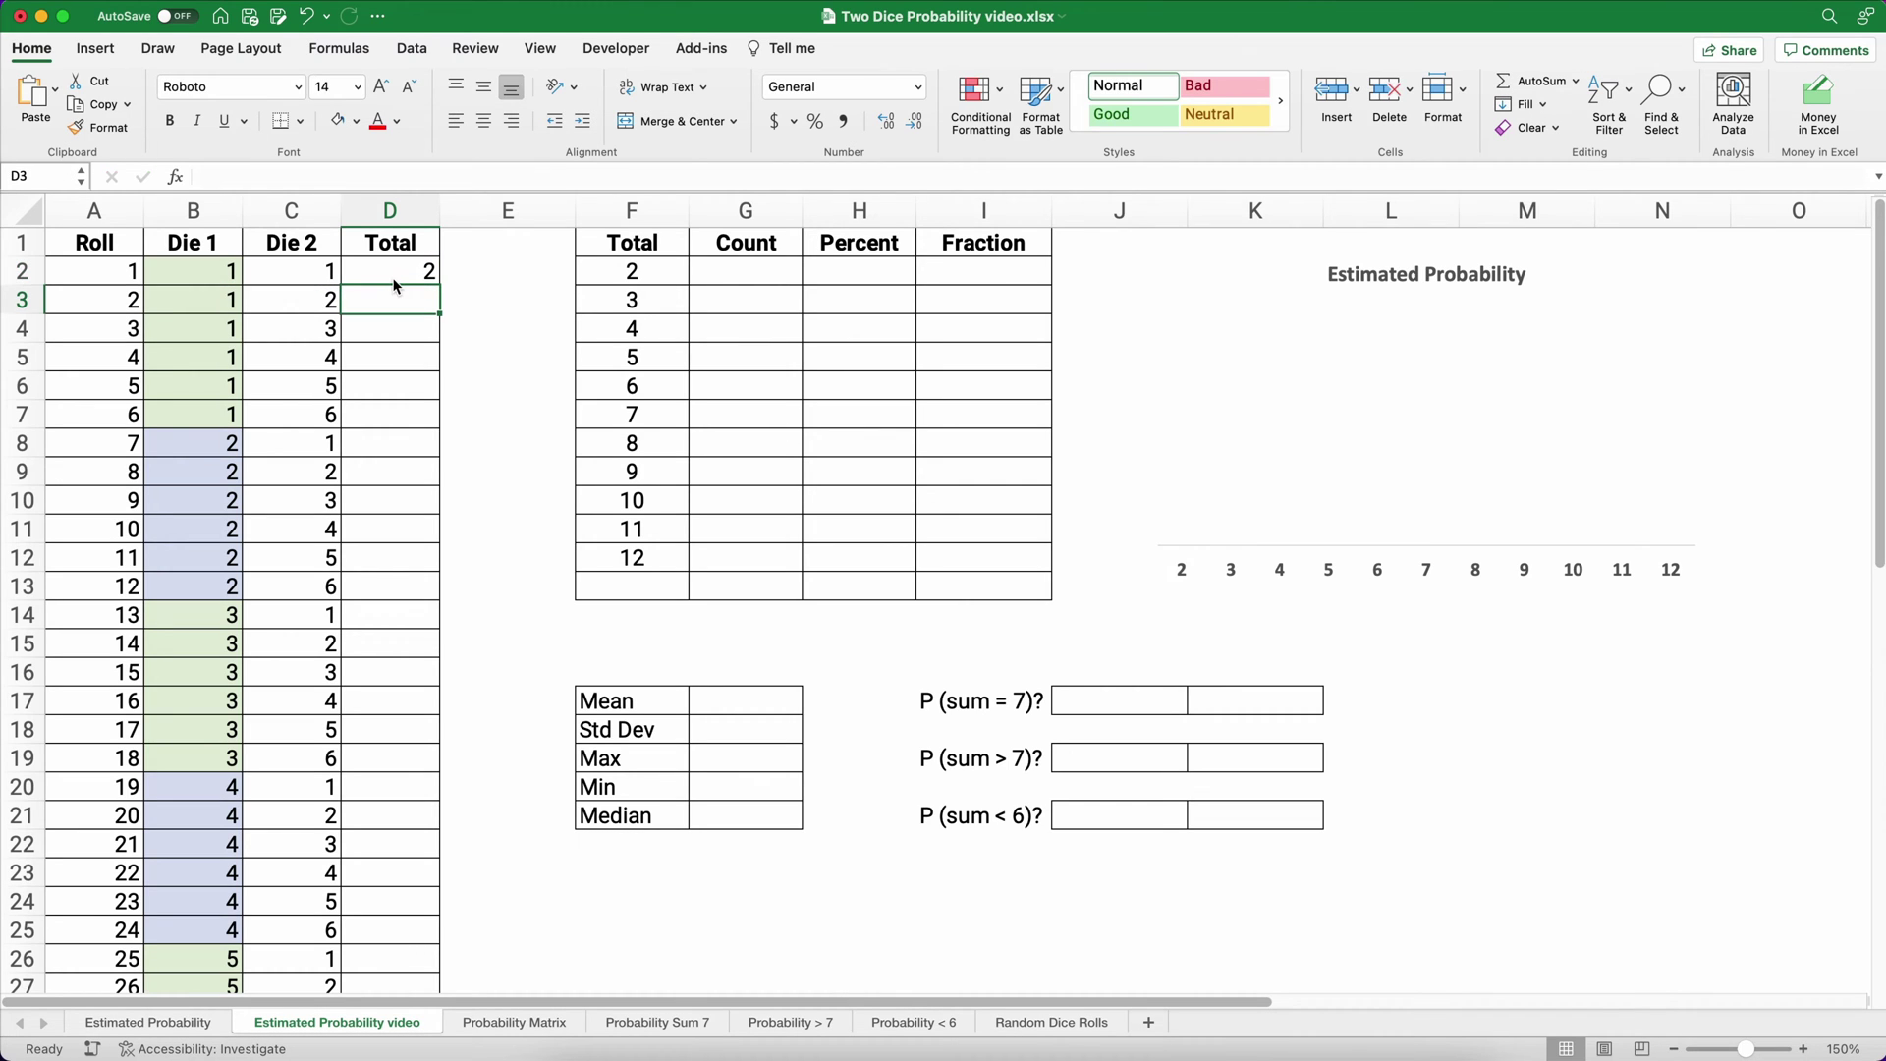
Fill the Total formula from D2 down to D37 and check the last roll's row.
click(393, 273)
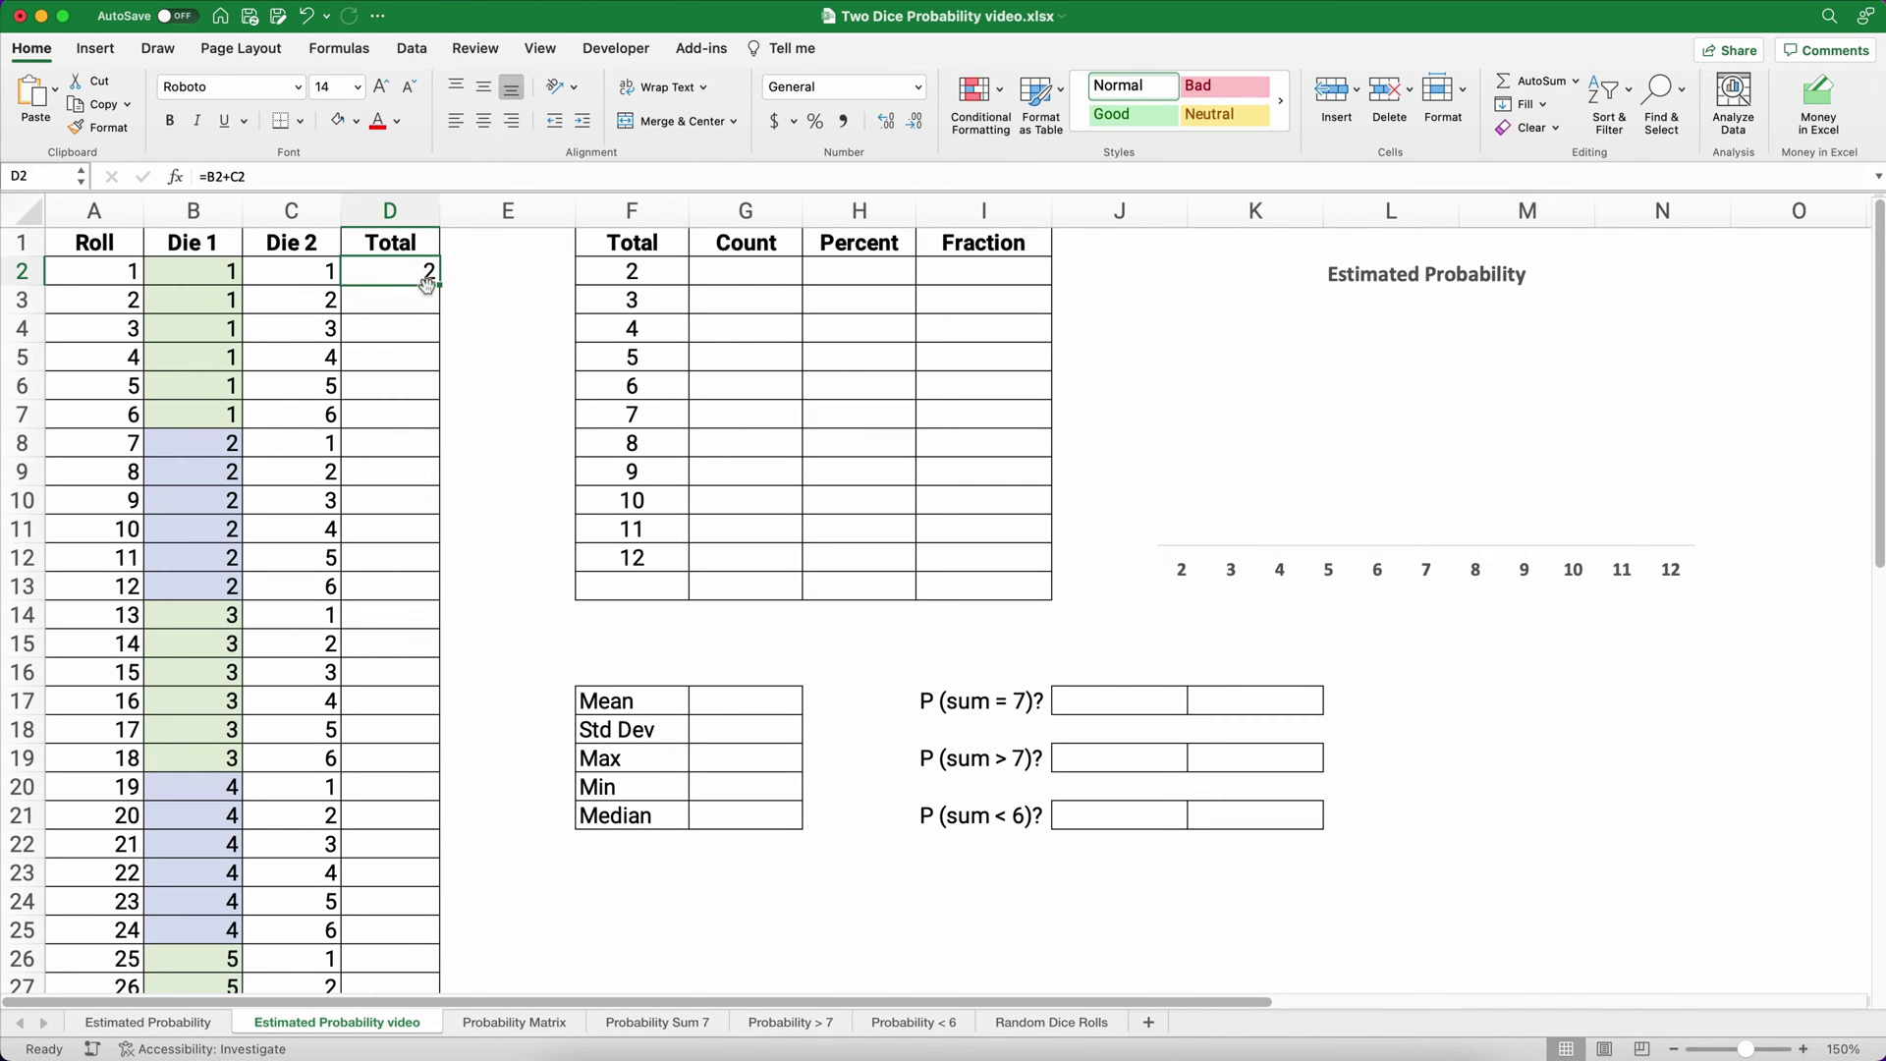
drag(443, 285, 415, 739)
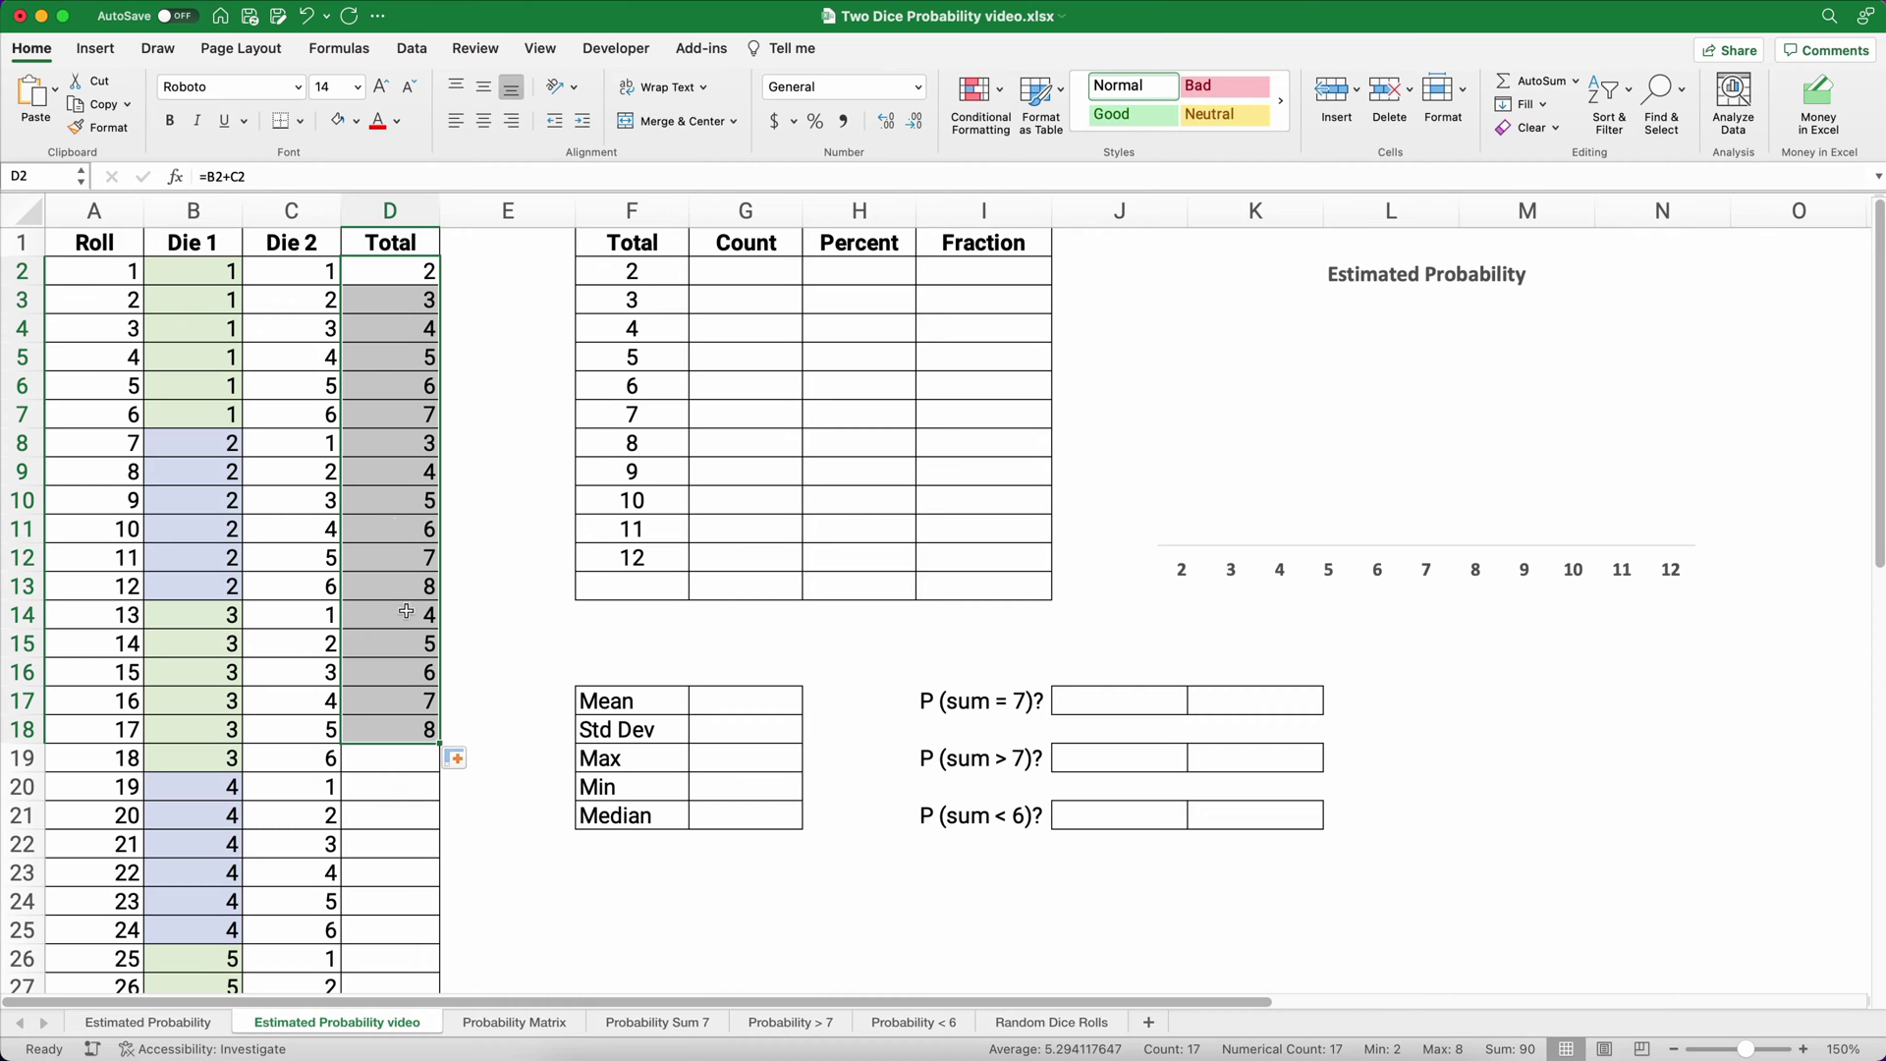
double_click(439, 744)
scroll(417, 753, down, 7)
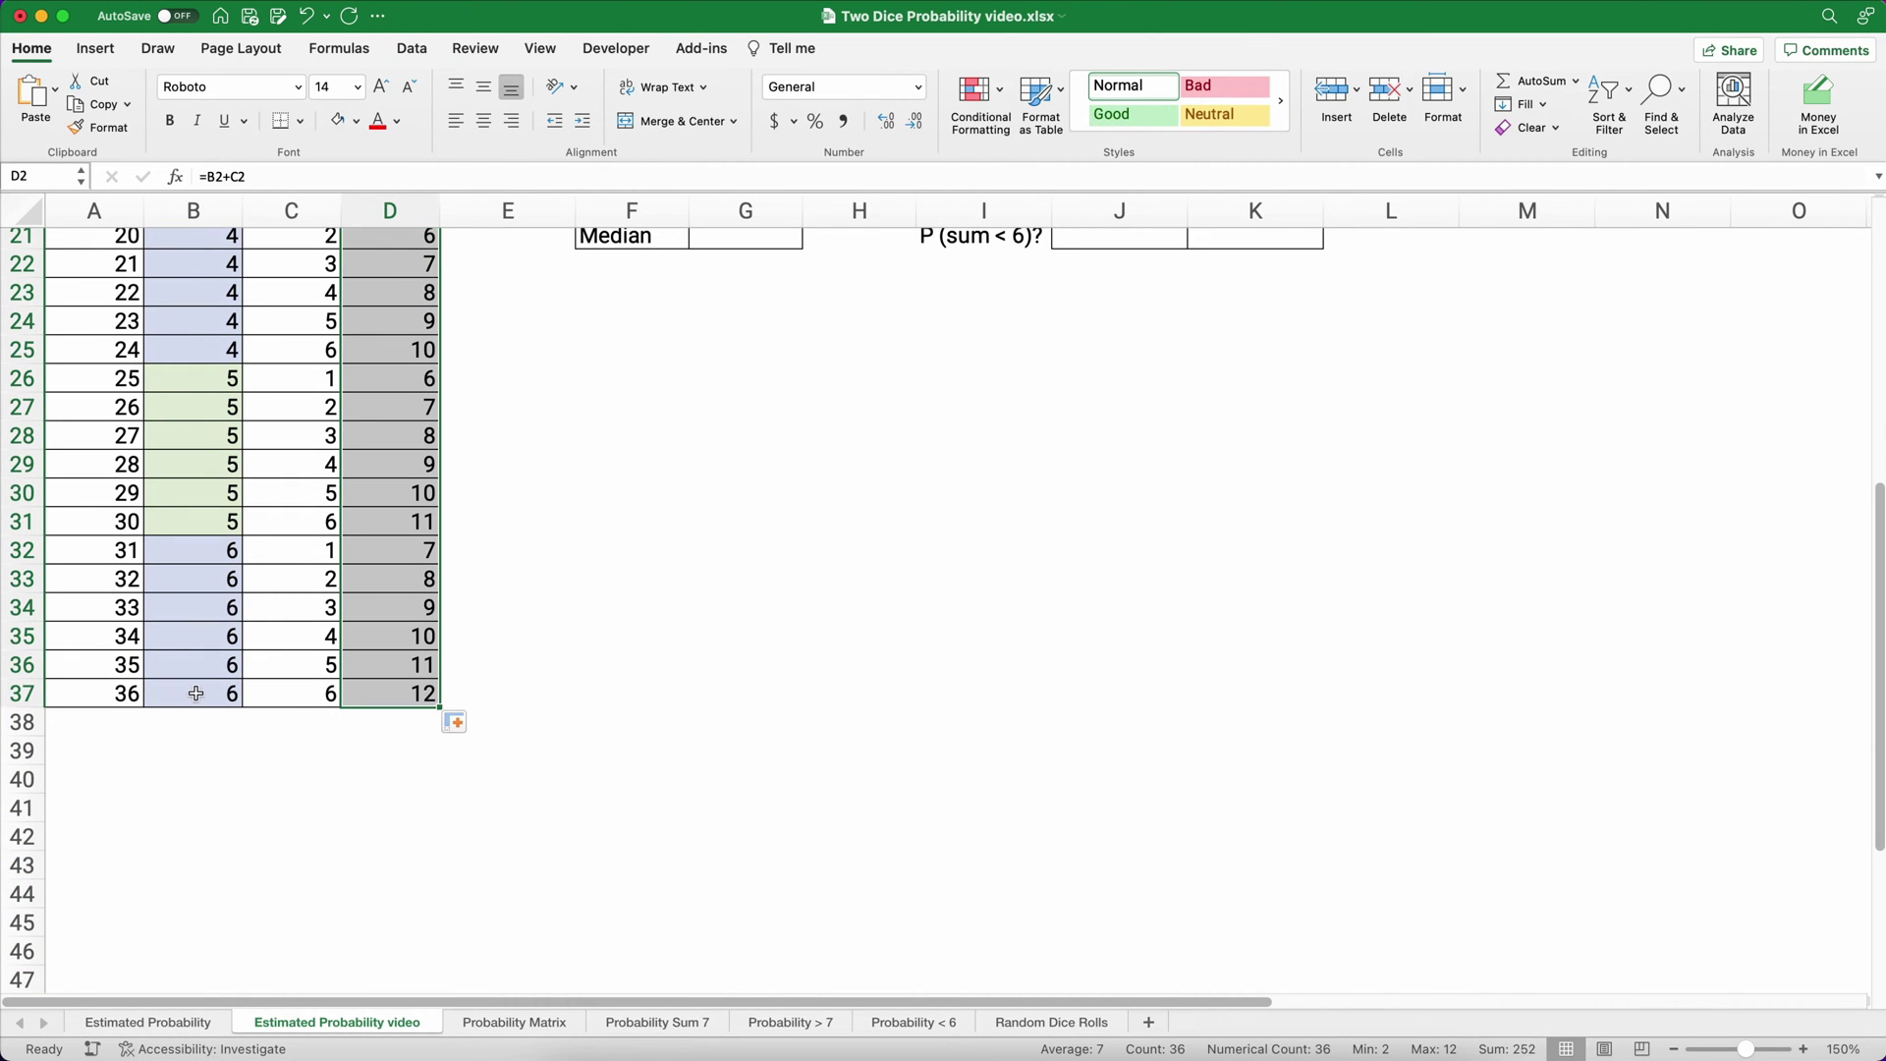
drag(199, 694, 379, 693)
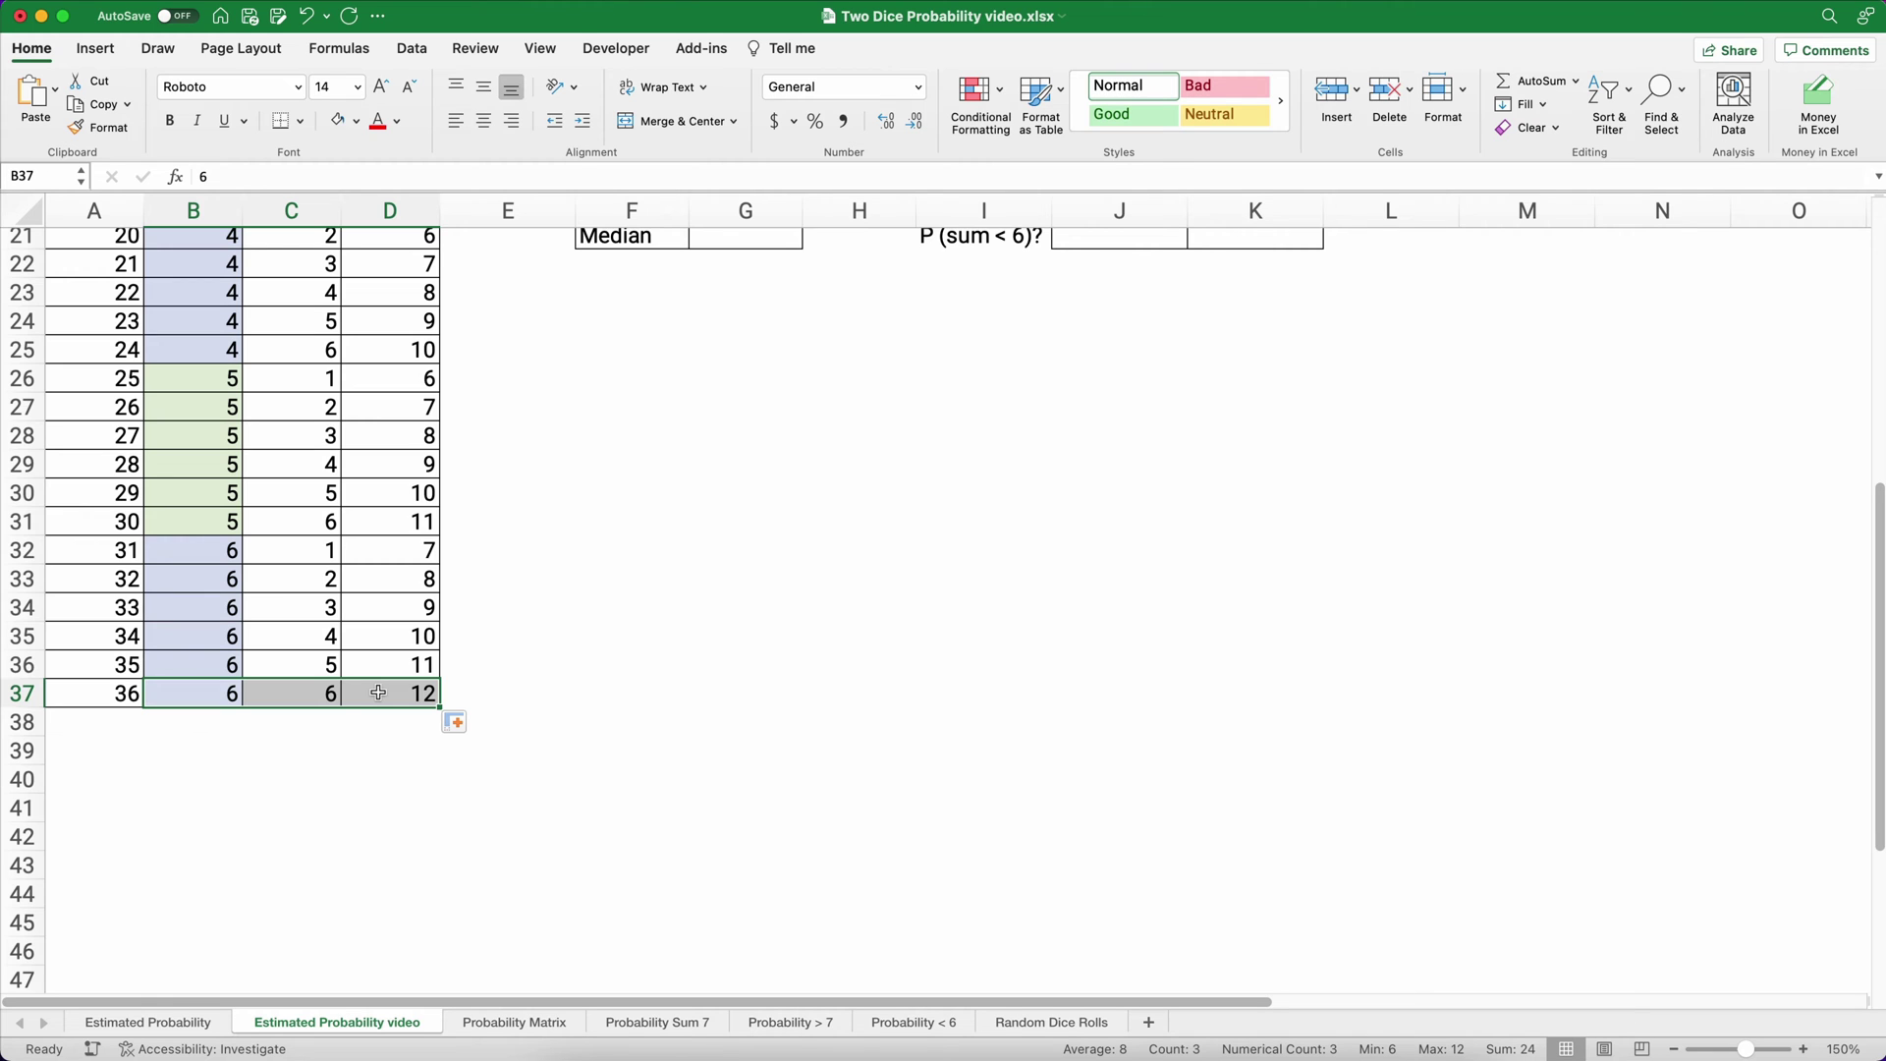
scroll(379, 692, up, 10)
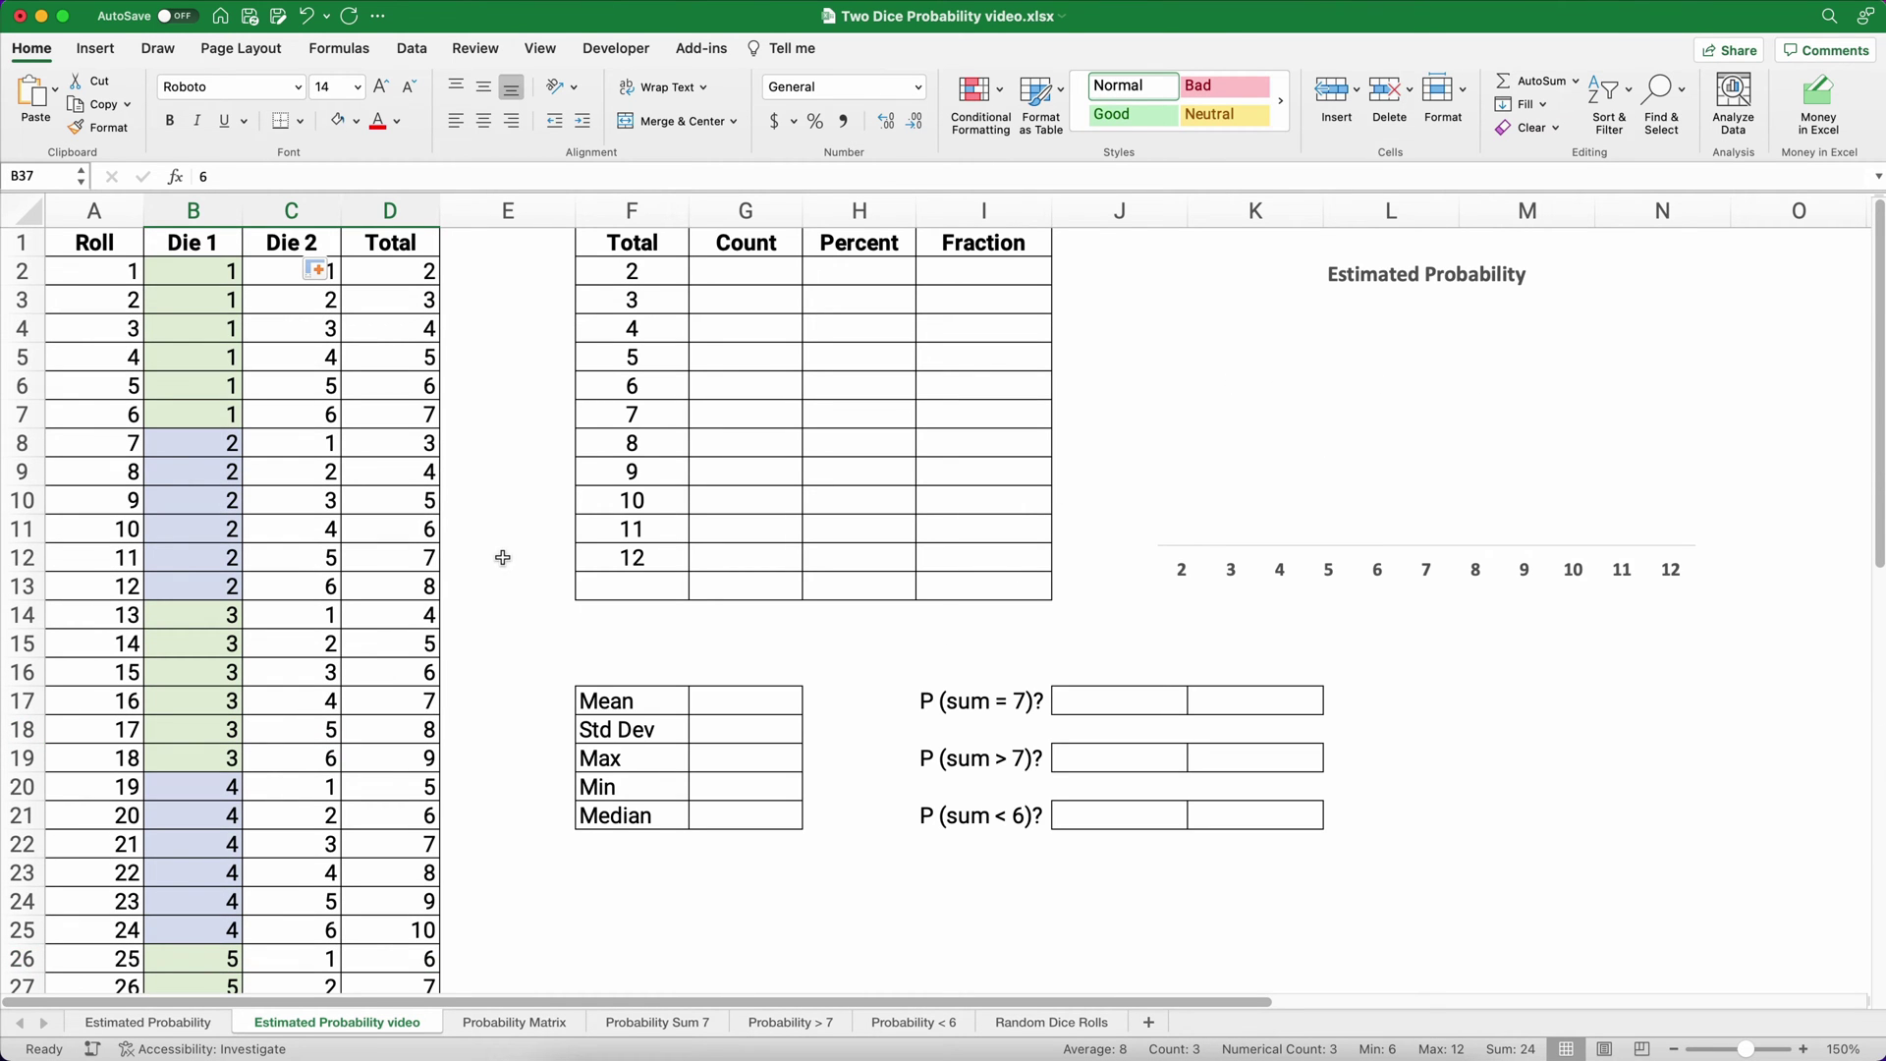
Build a COUNTIFS formula in G2 with the Formula Builder, using criteria range D2:D37 and criterion F2.
click(716, 277)
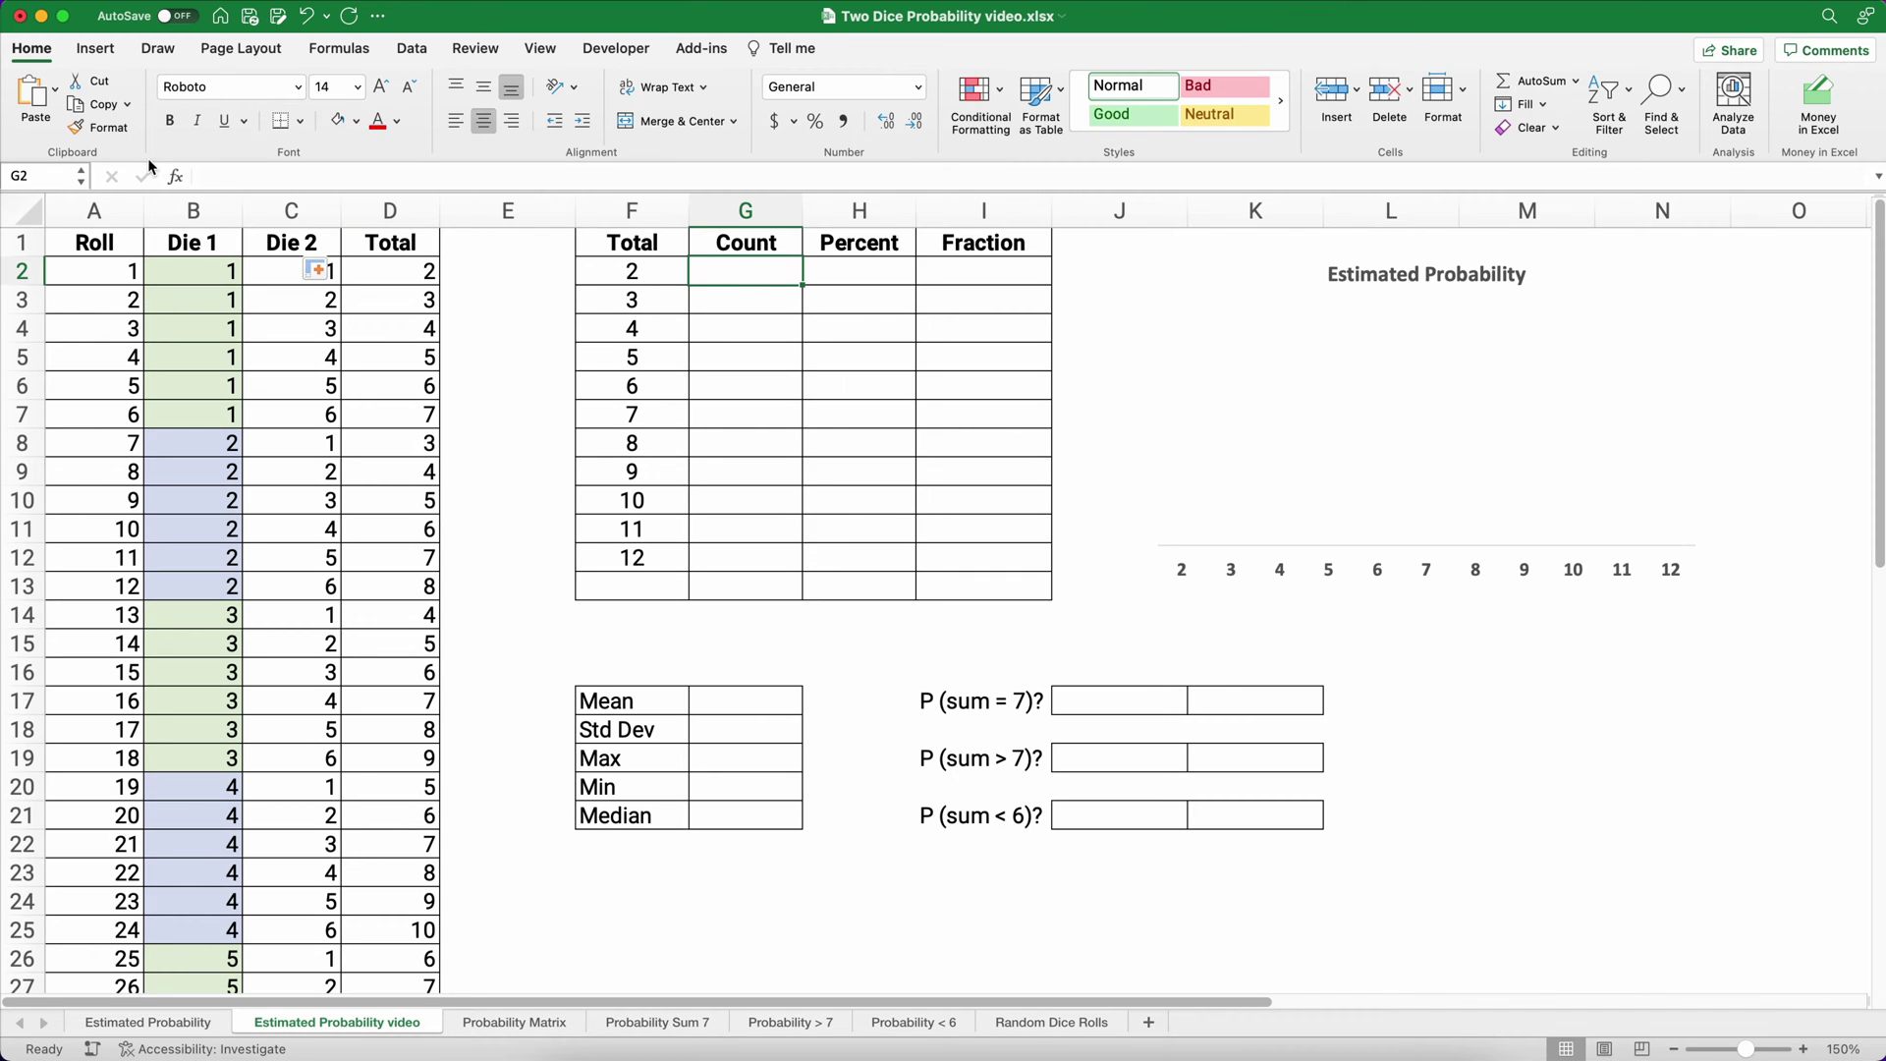
click(177, 177)
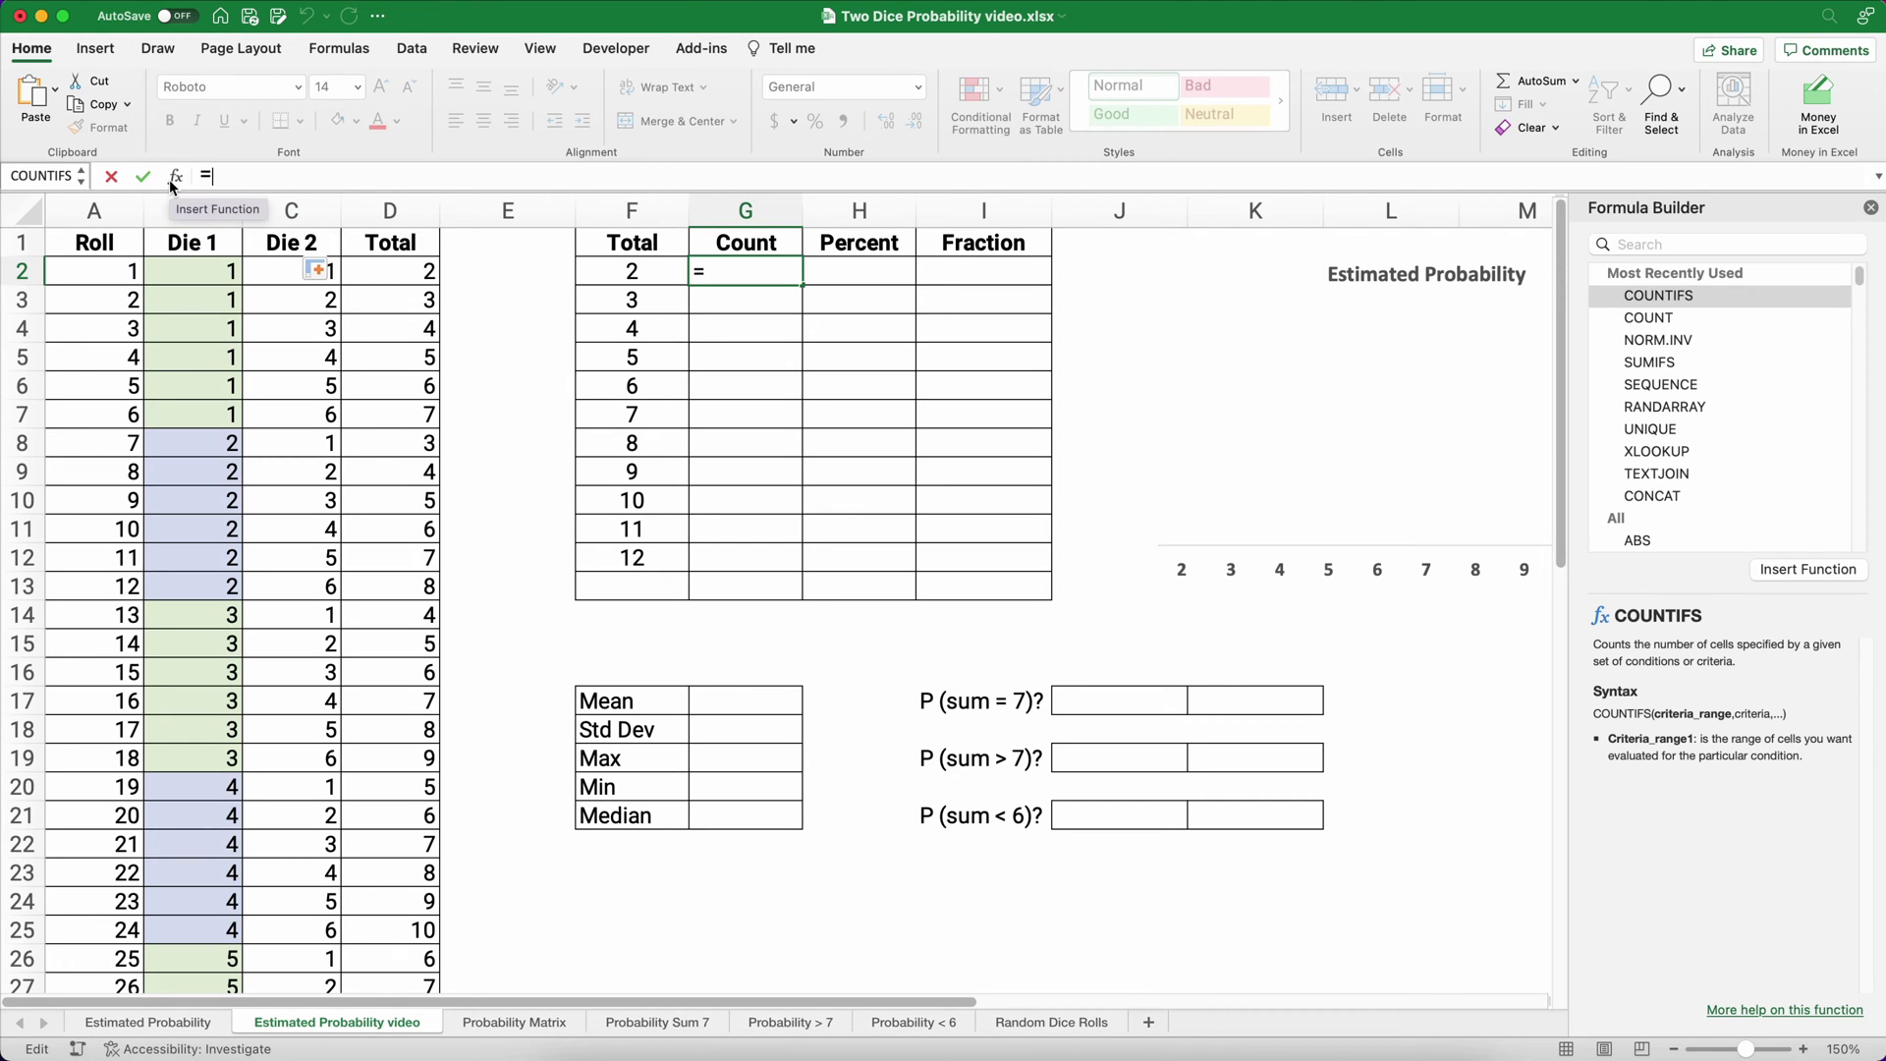
click(1629, 248)
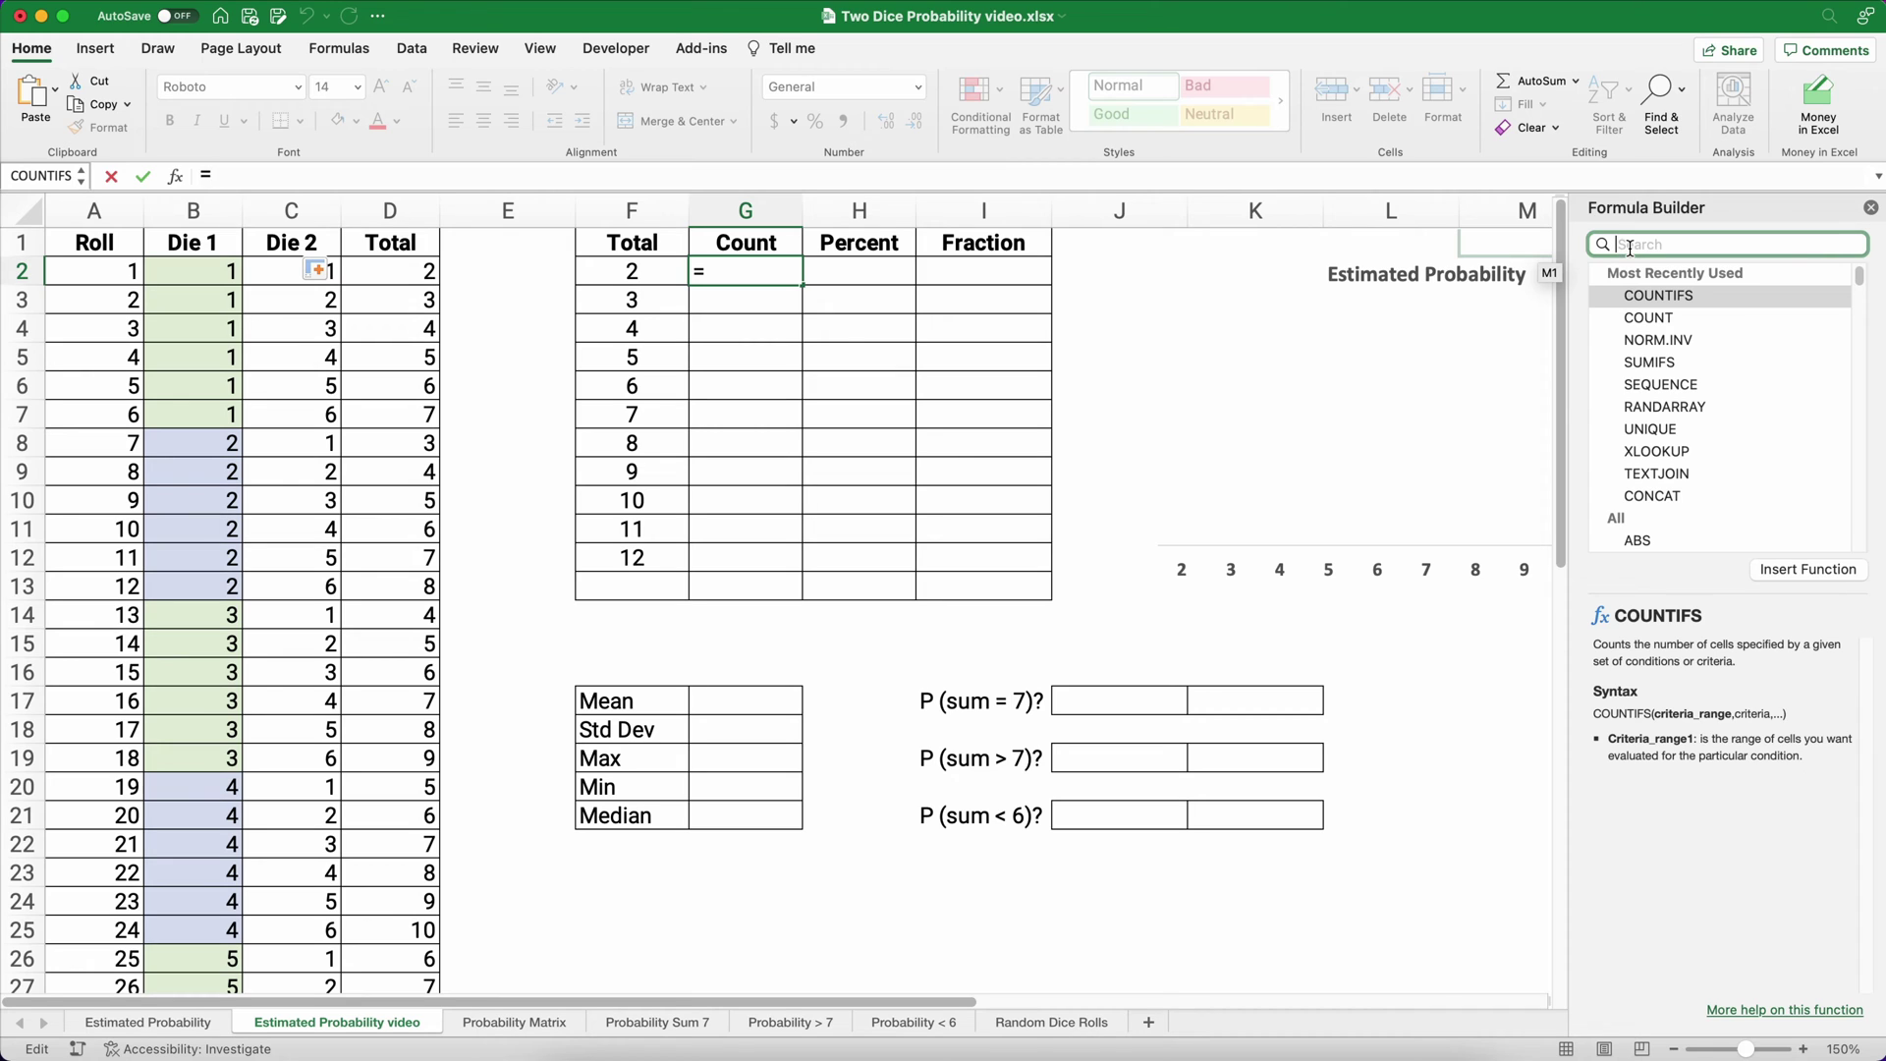
double_click(1655, 296)
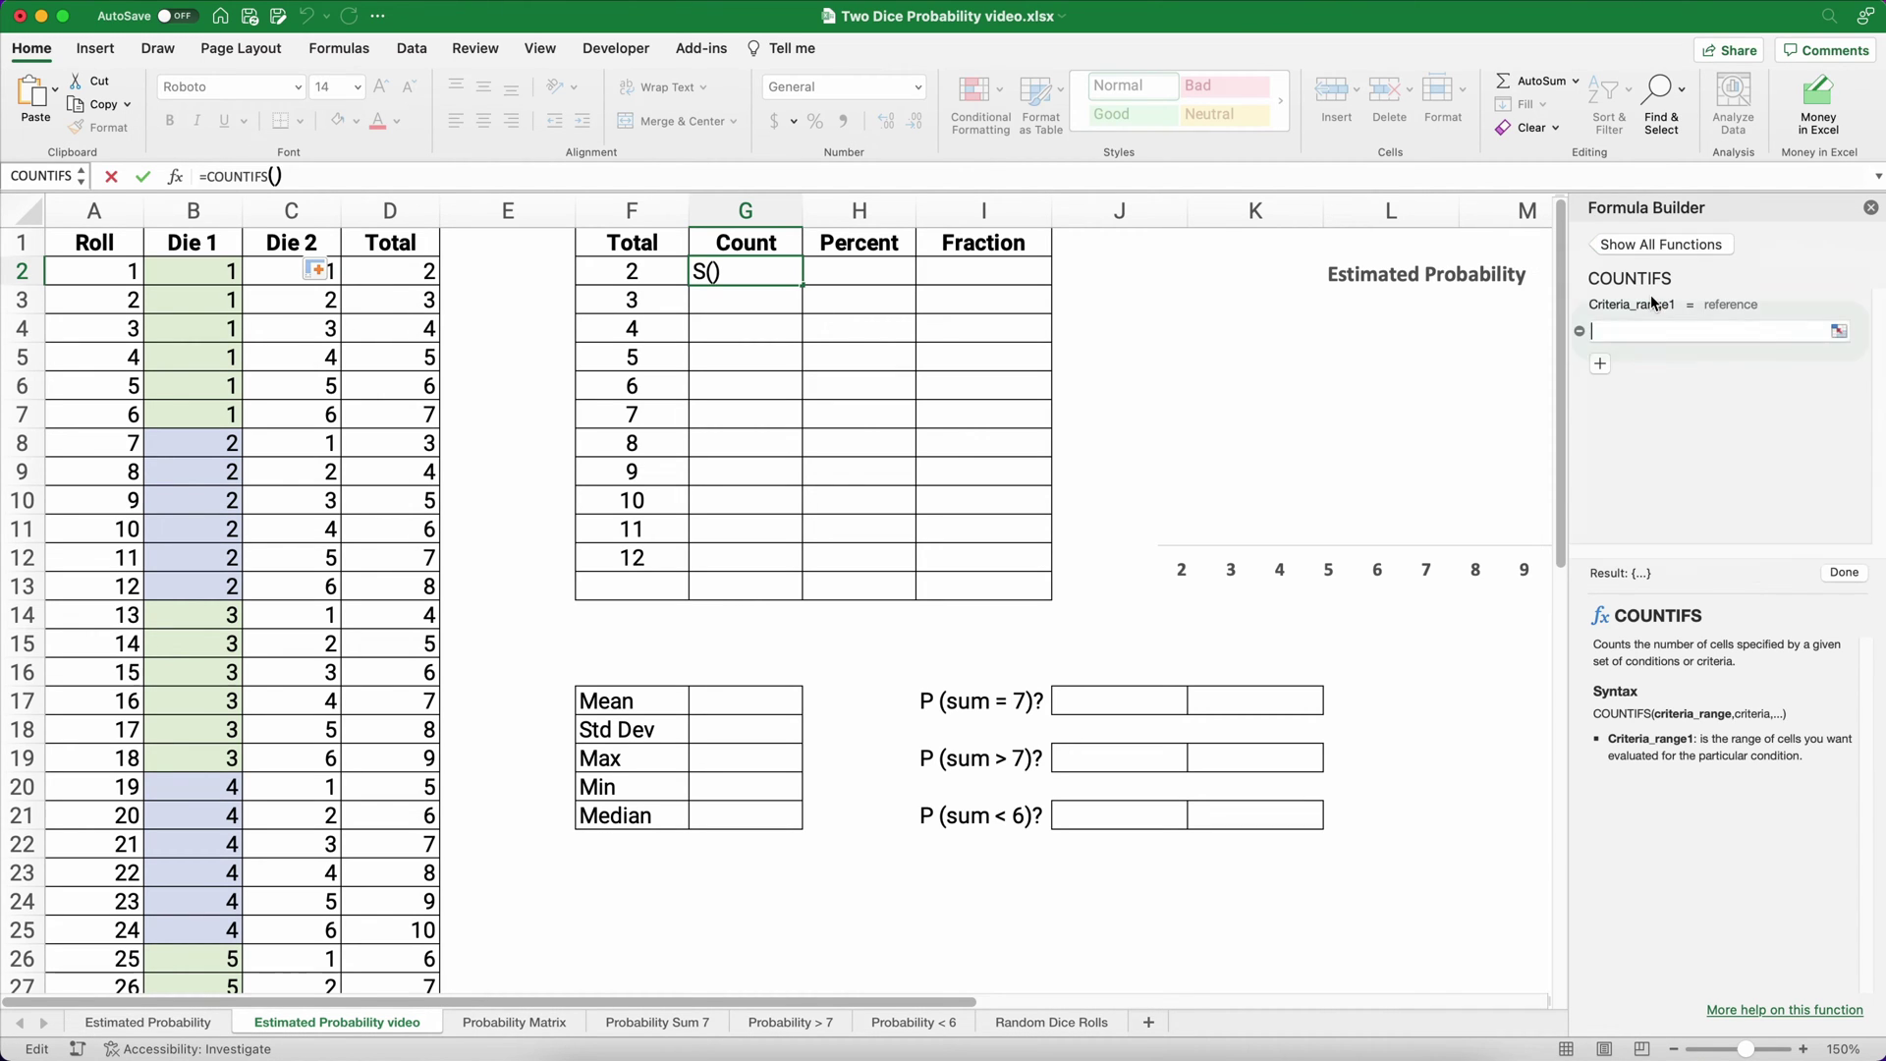
click(1602, 365)
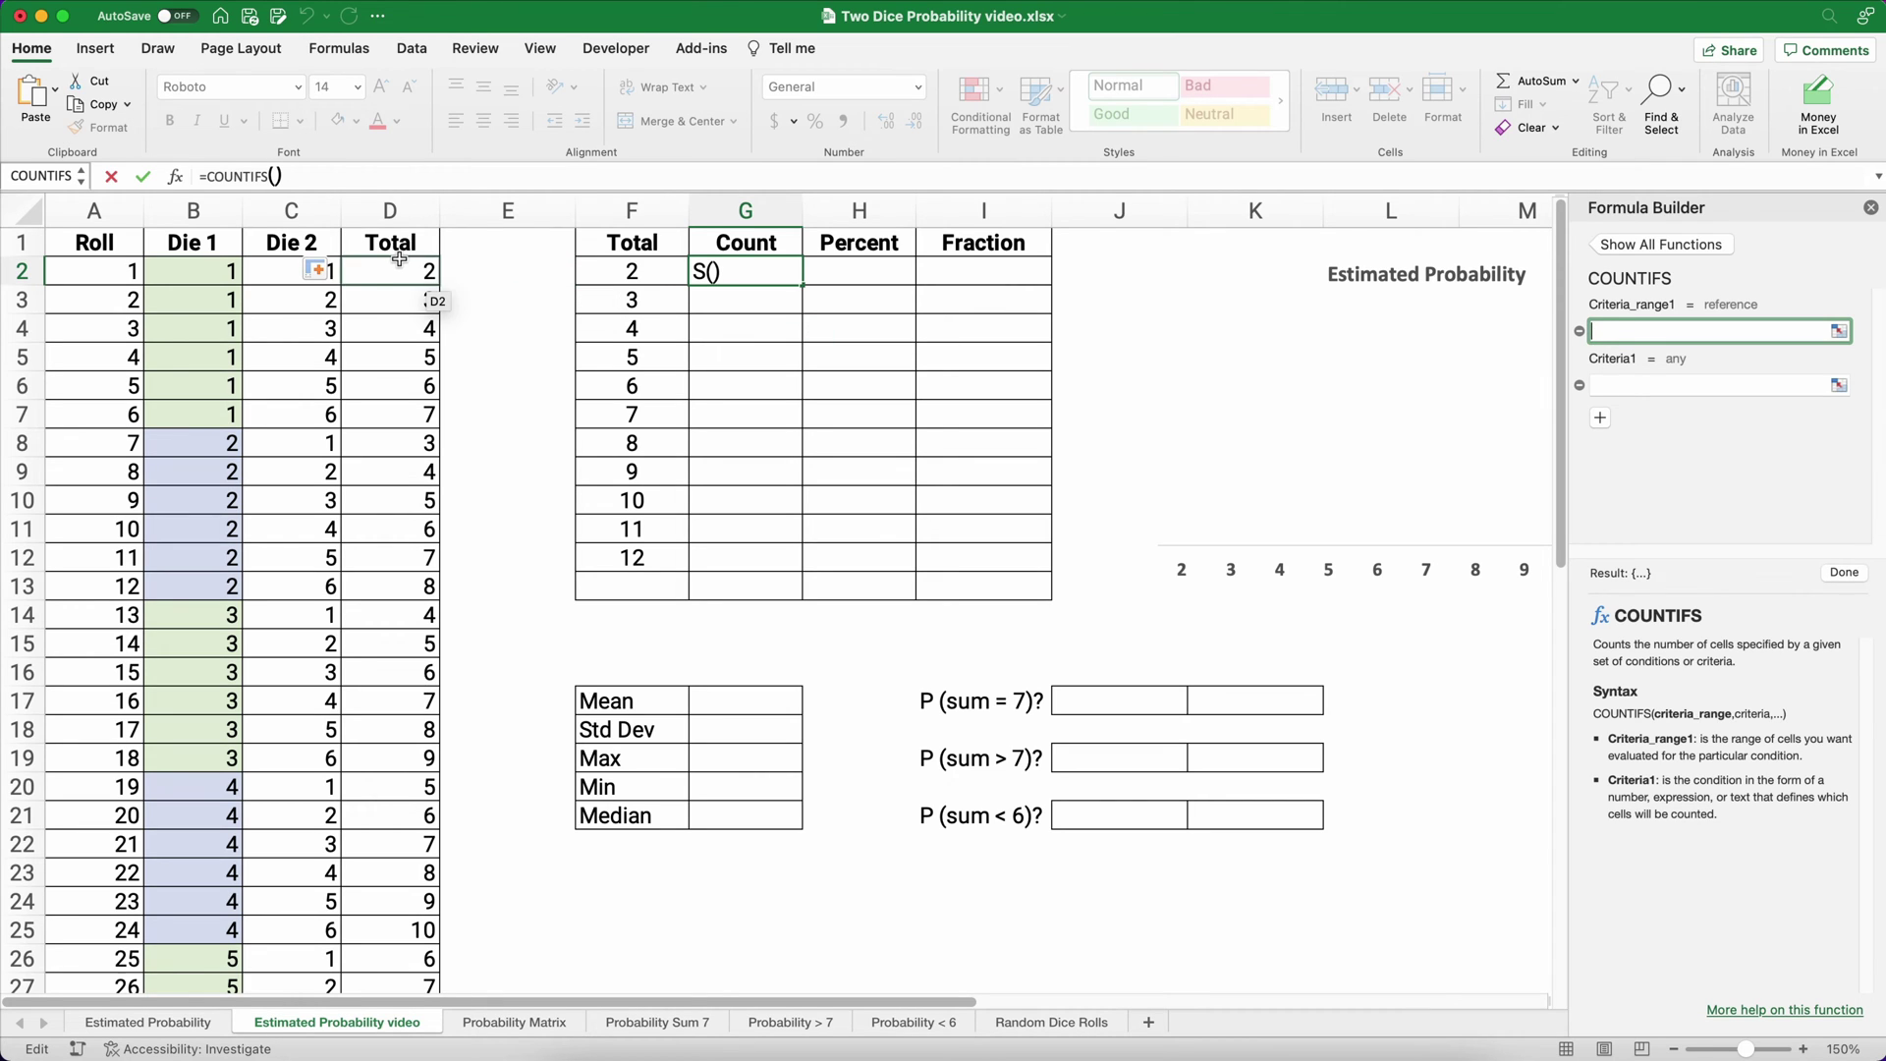
click(399, 261)
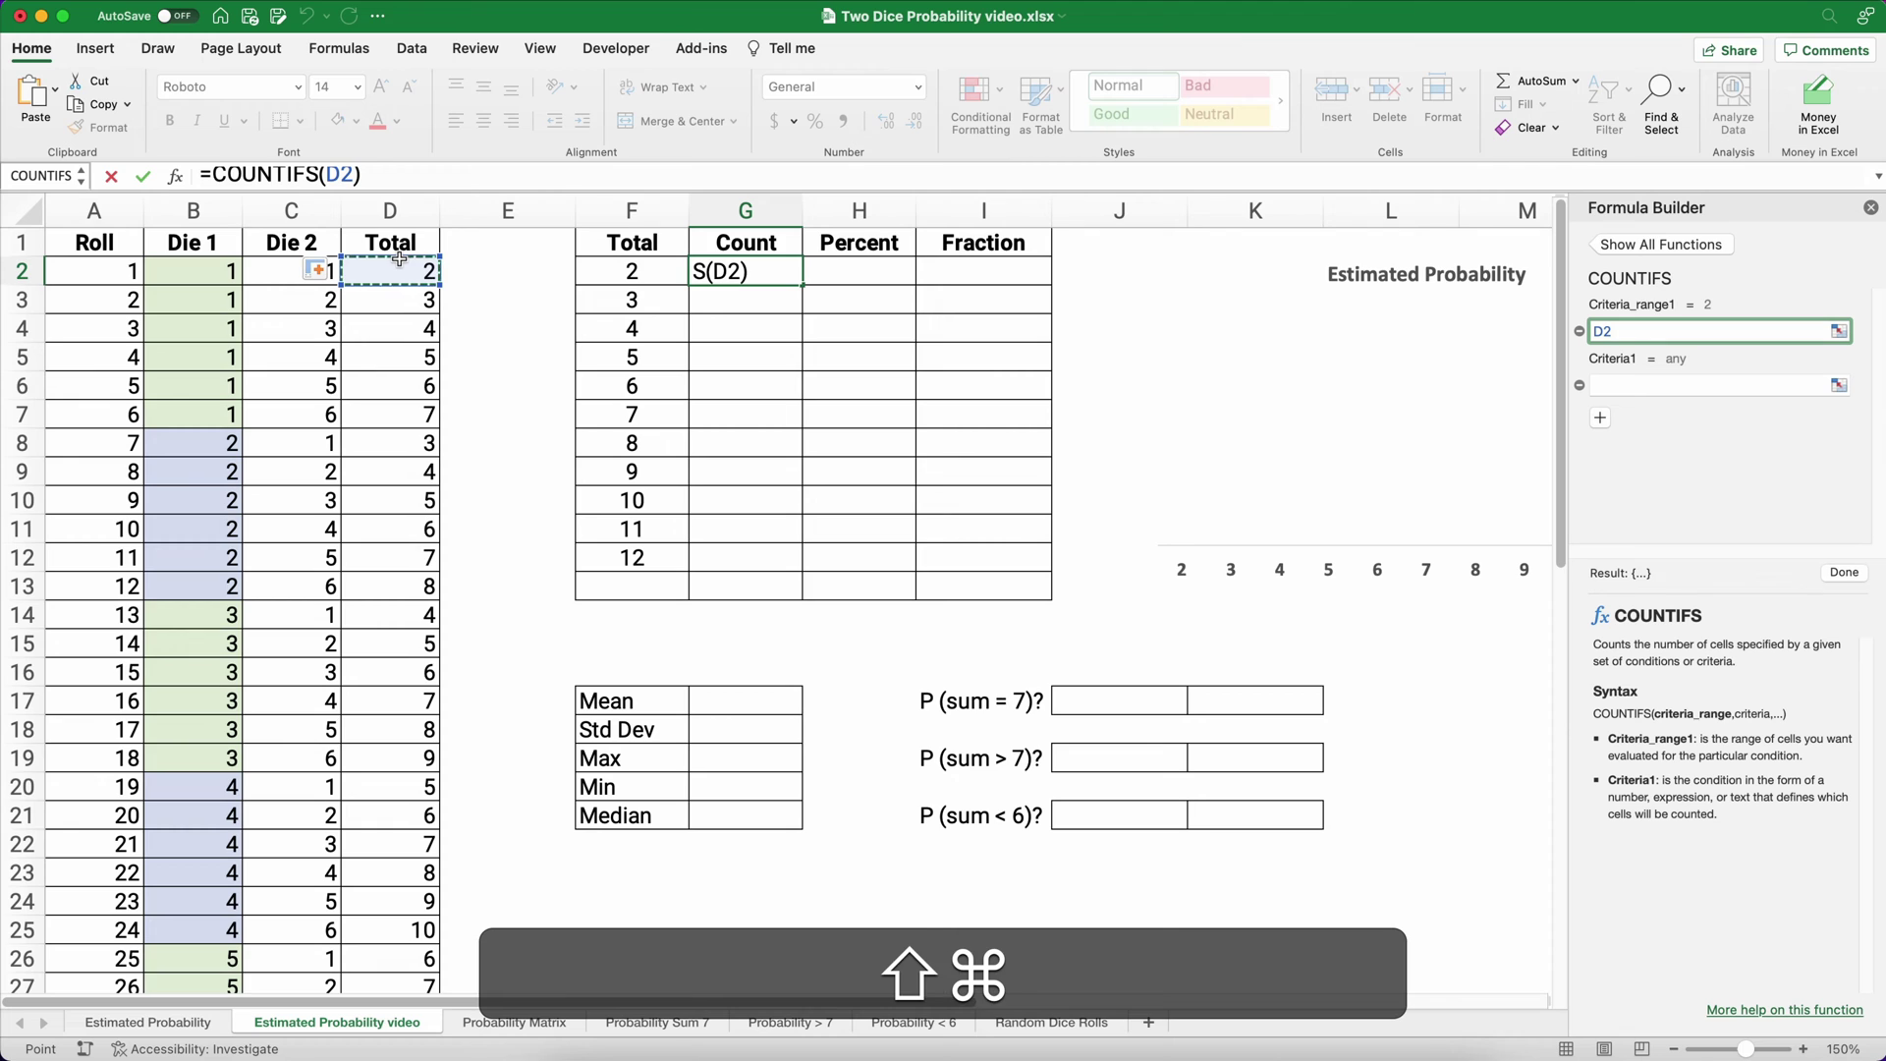
key(shift+super+Down)
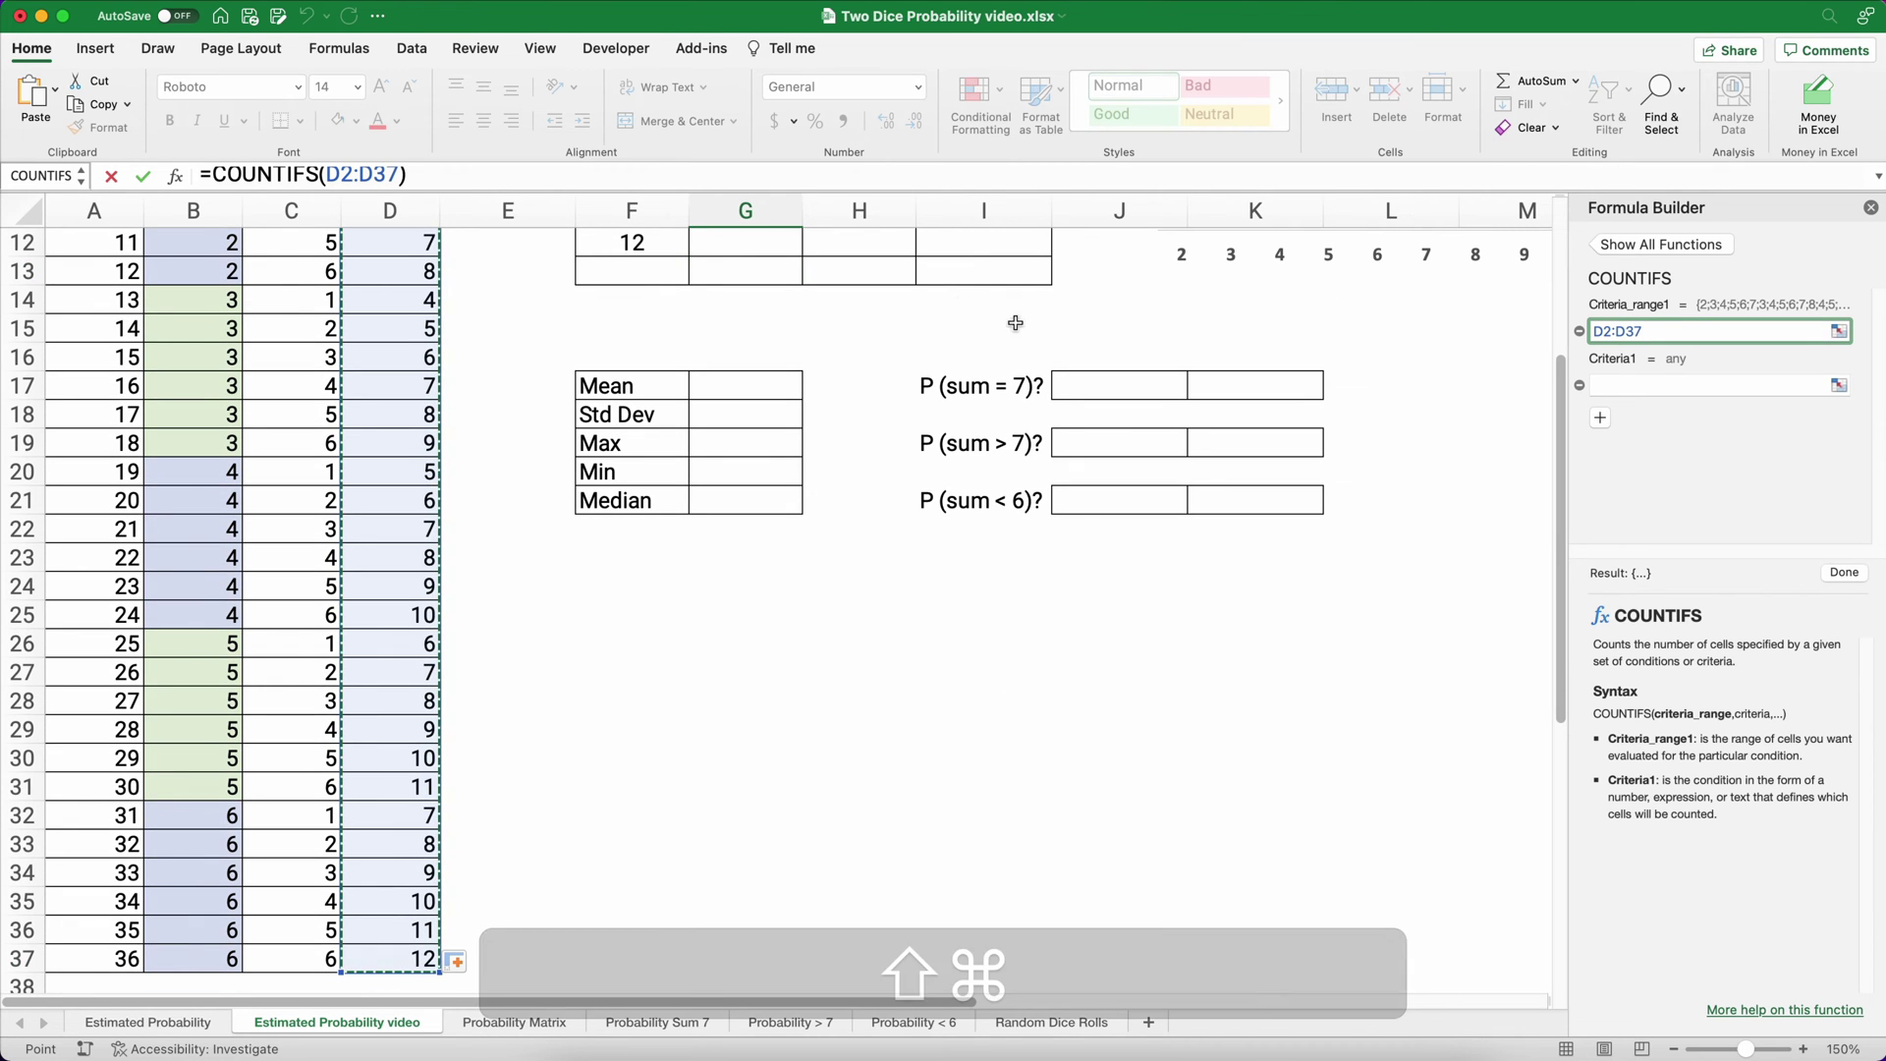
key(Tab)
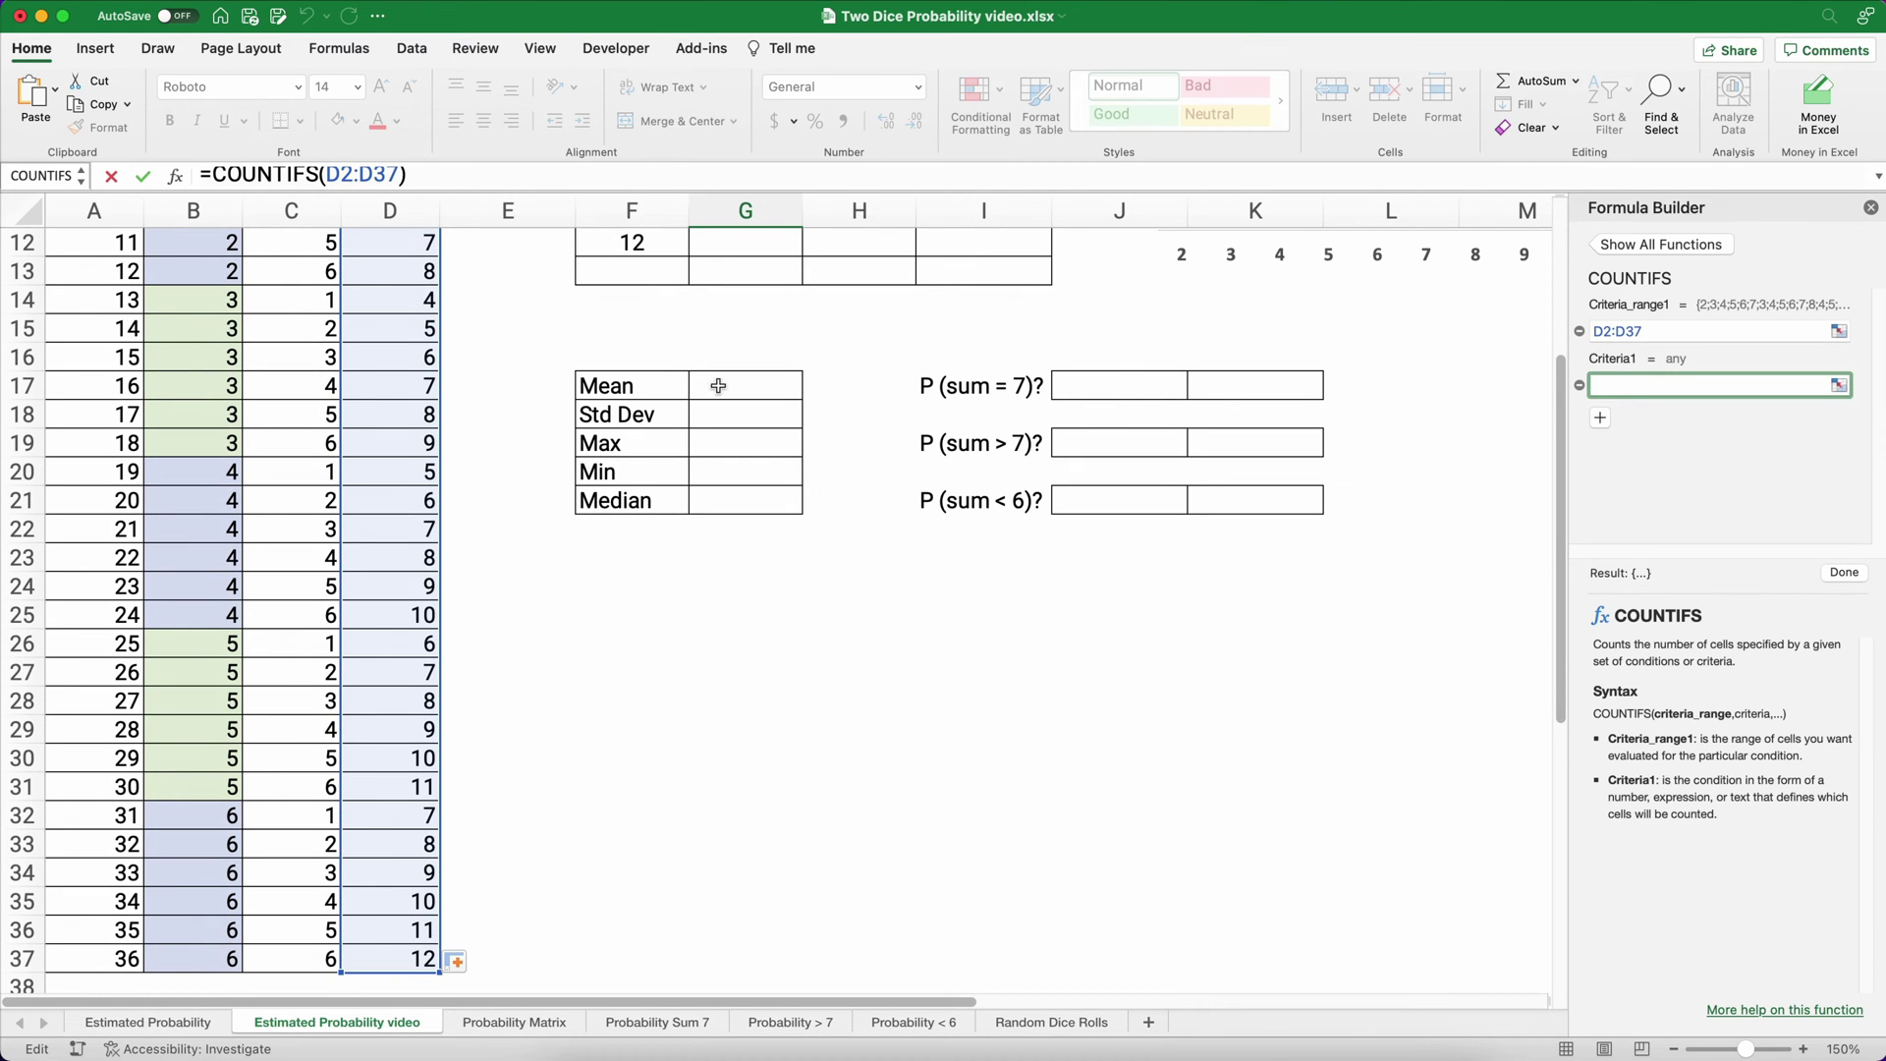
scroll(718, 386, up, 5)
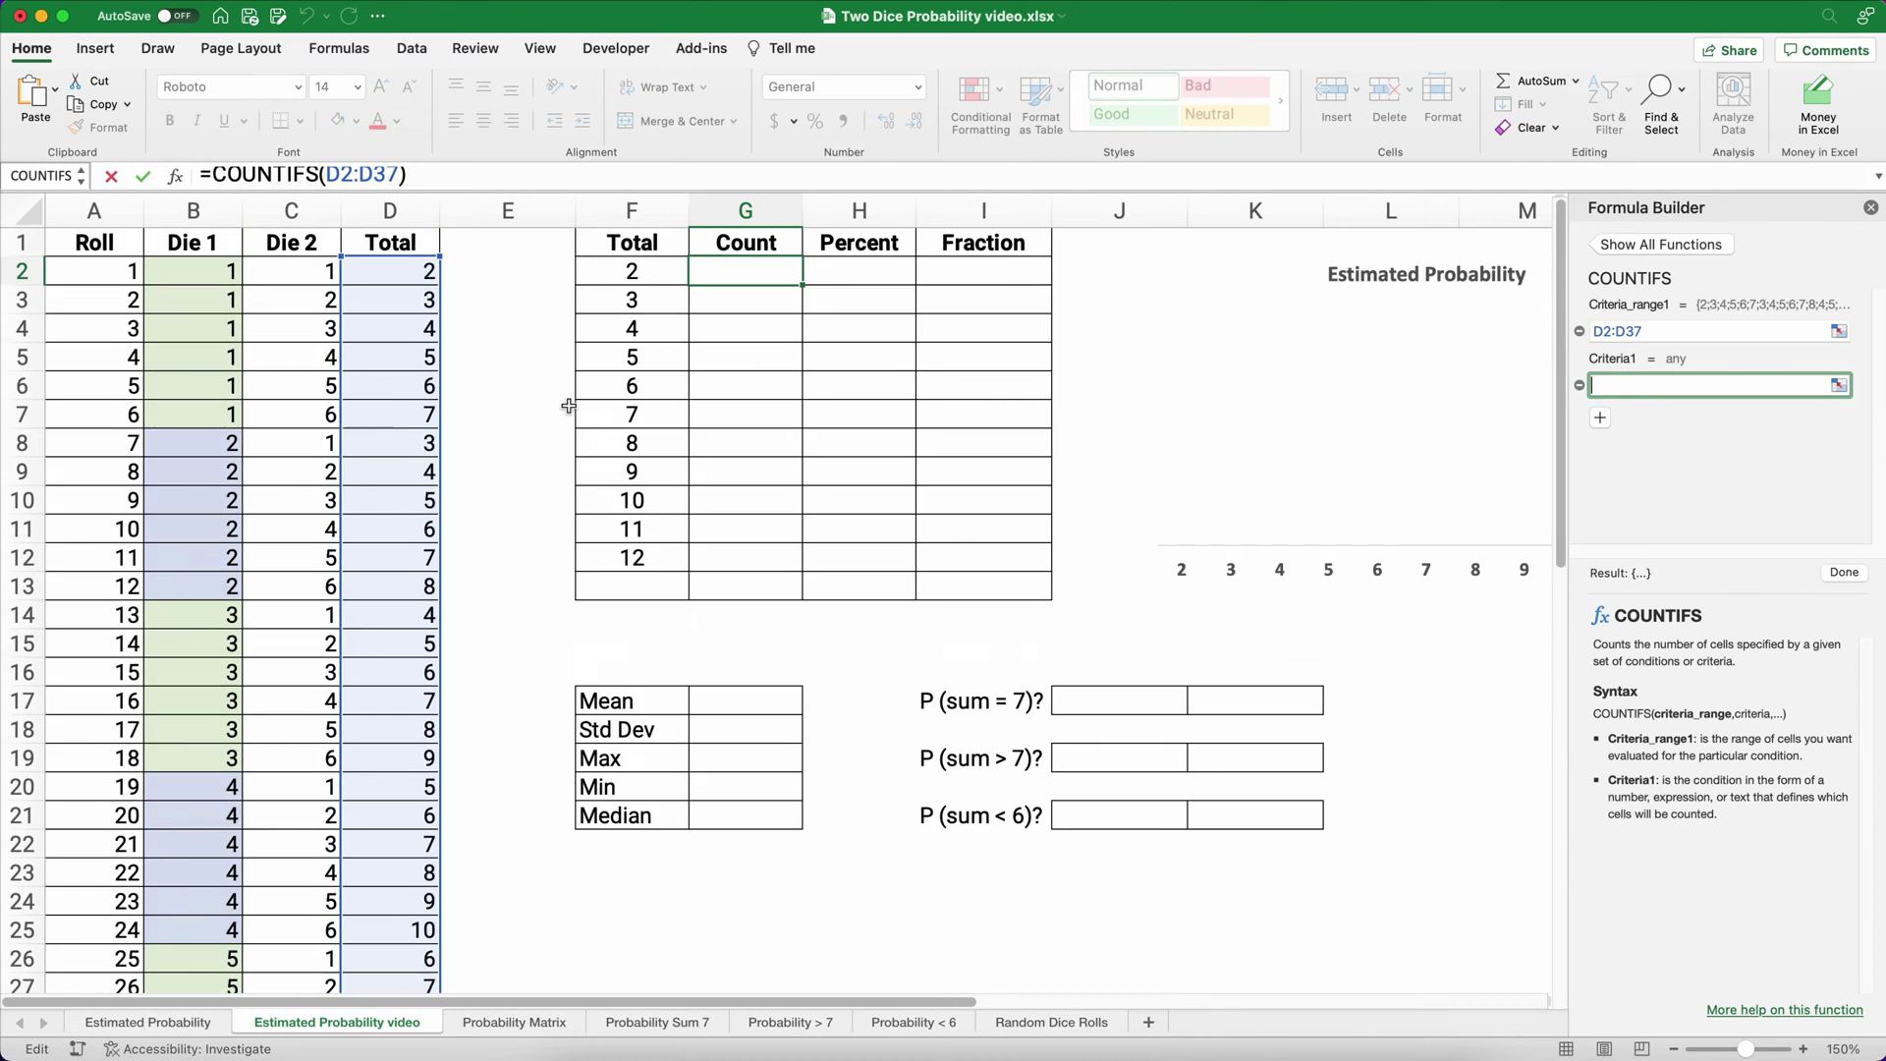
click(629, 273)
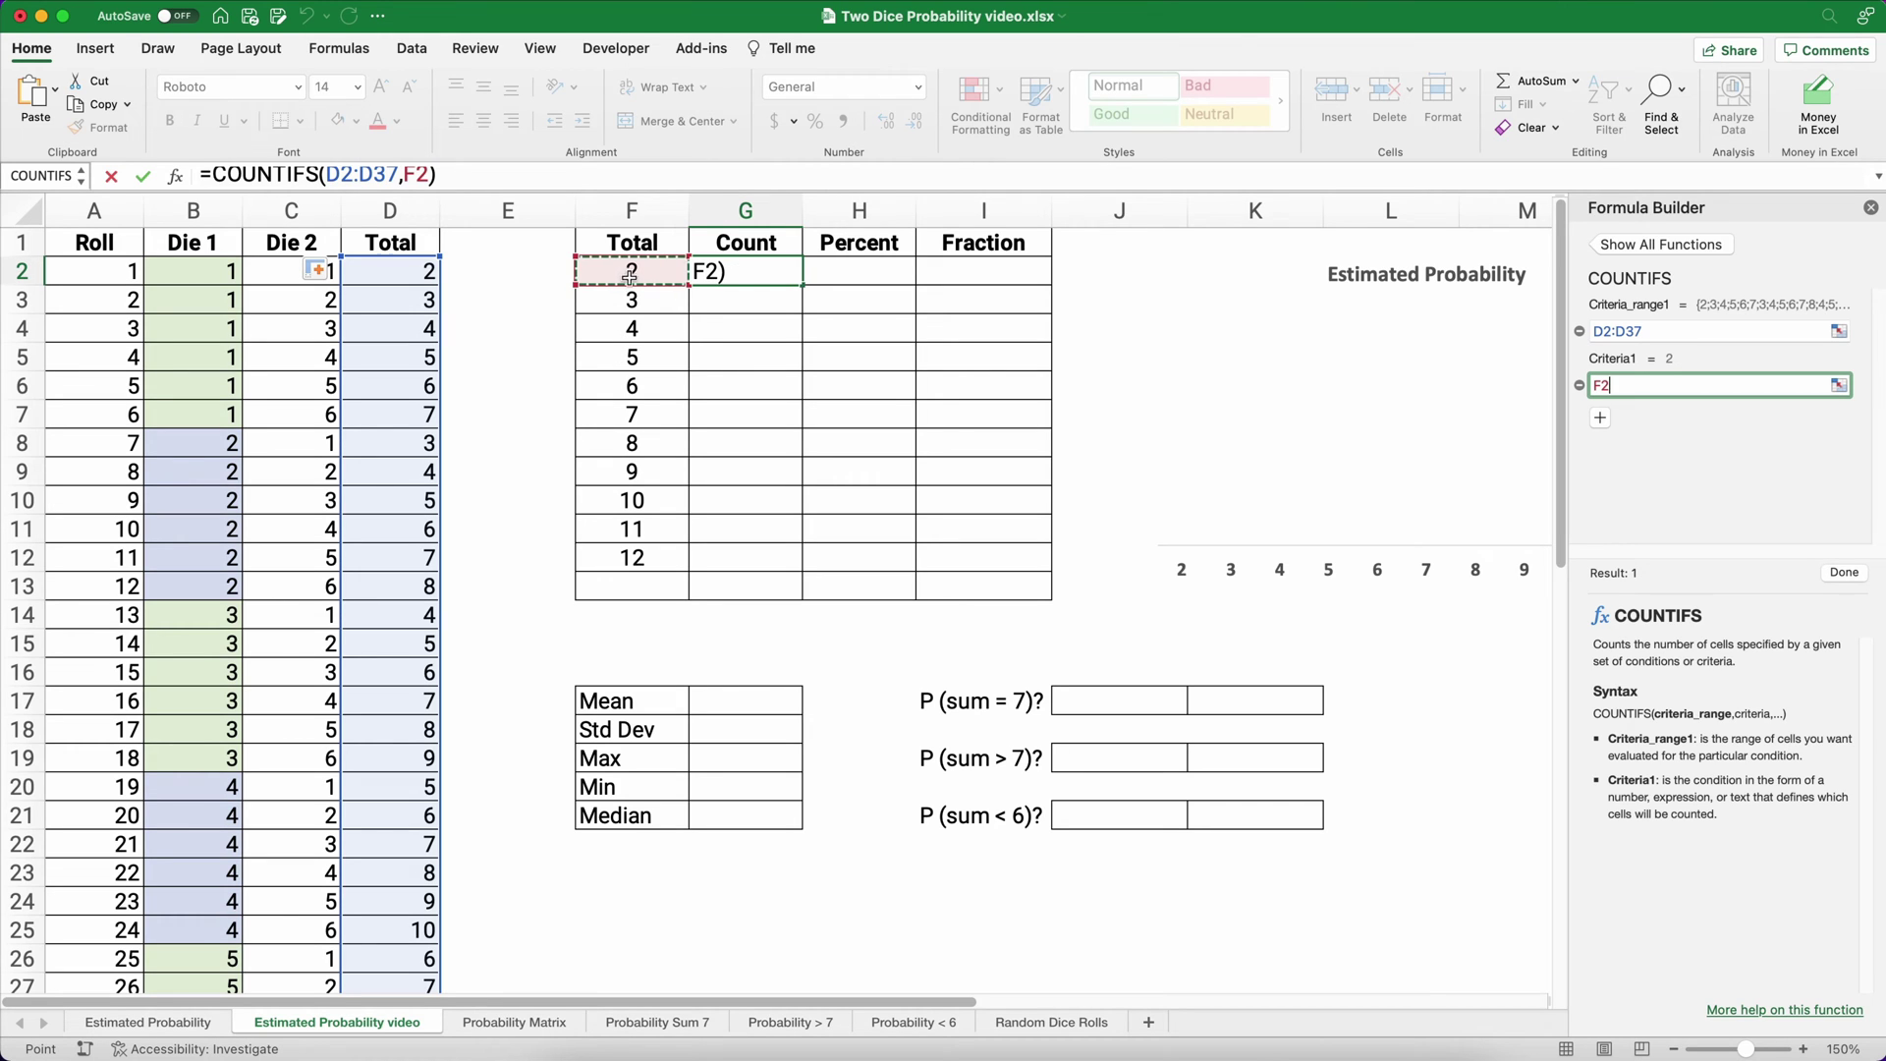
click(1844, 574)
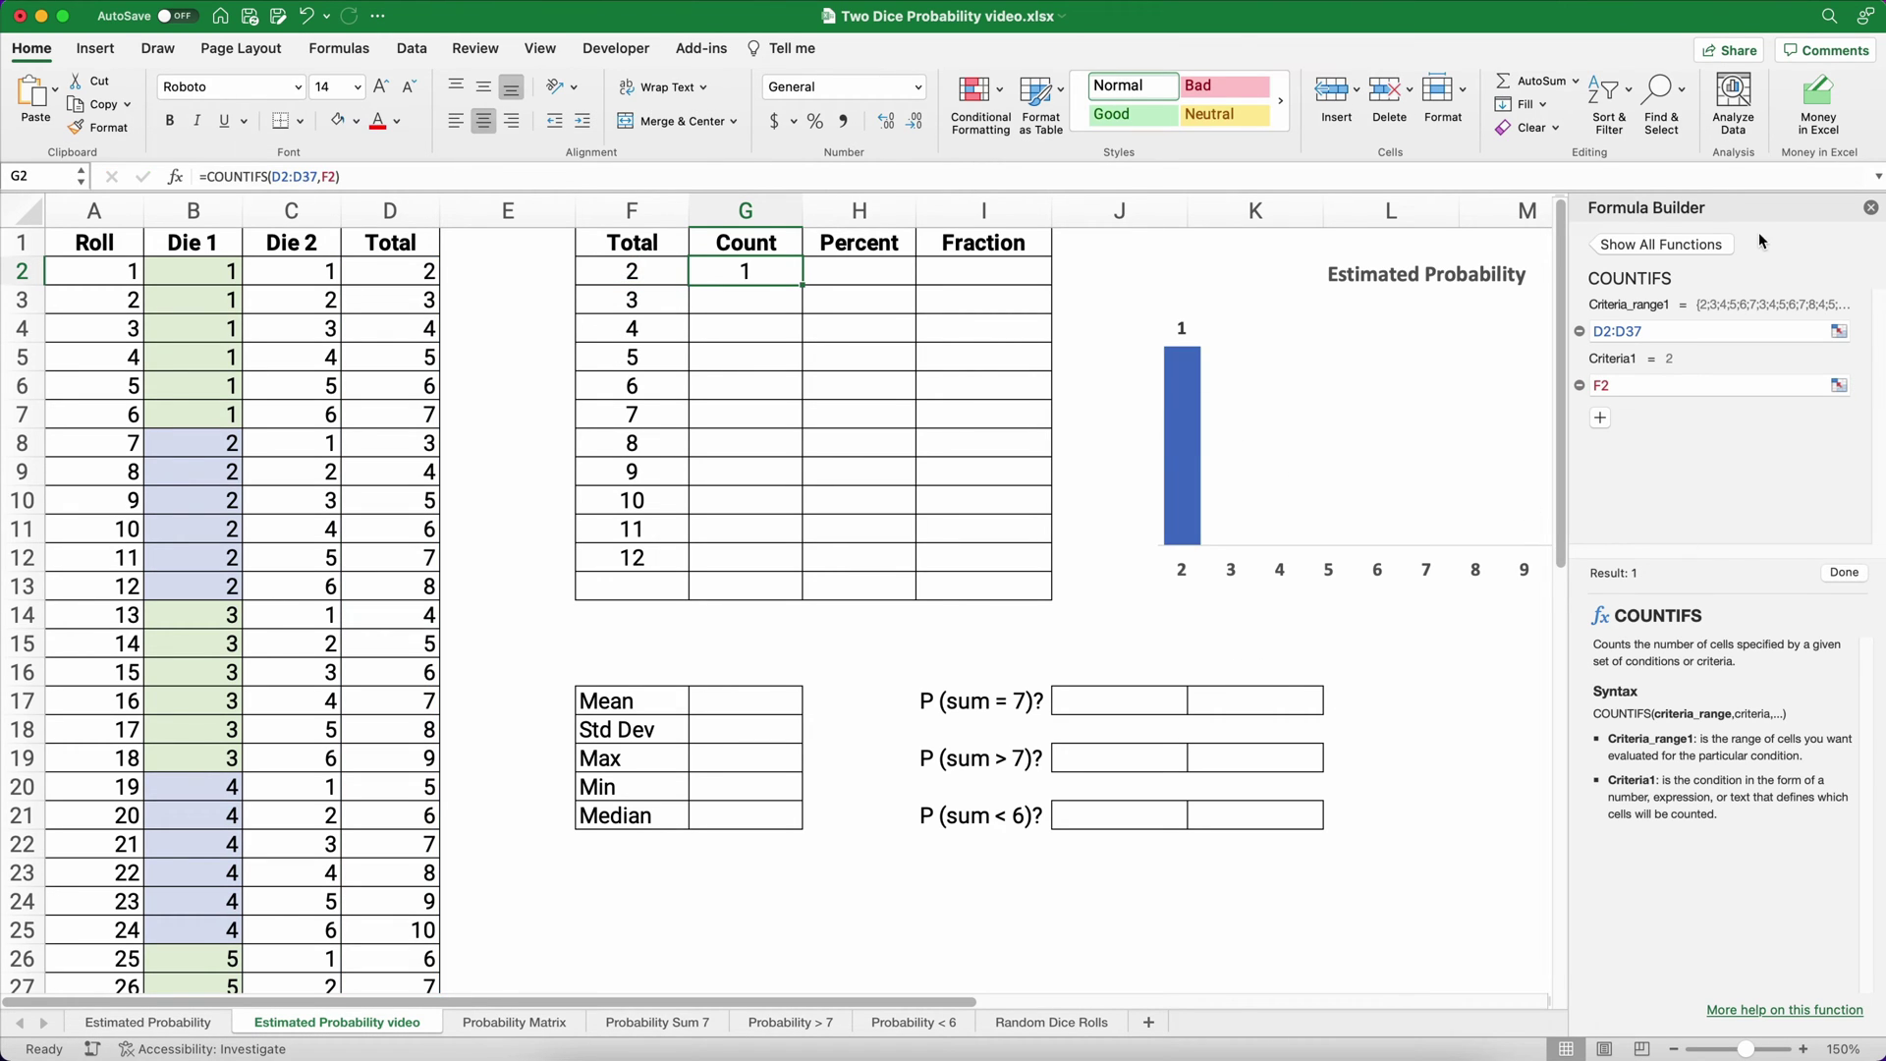
click(1869, 209)
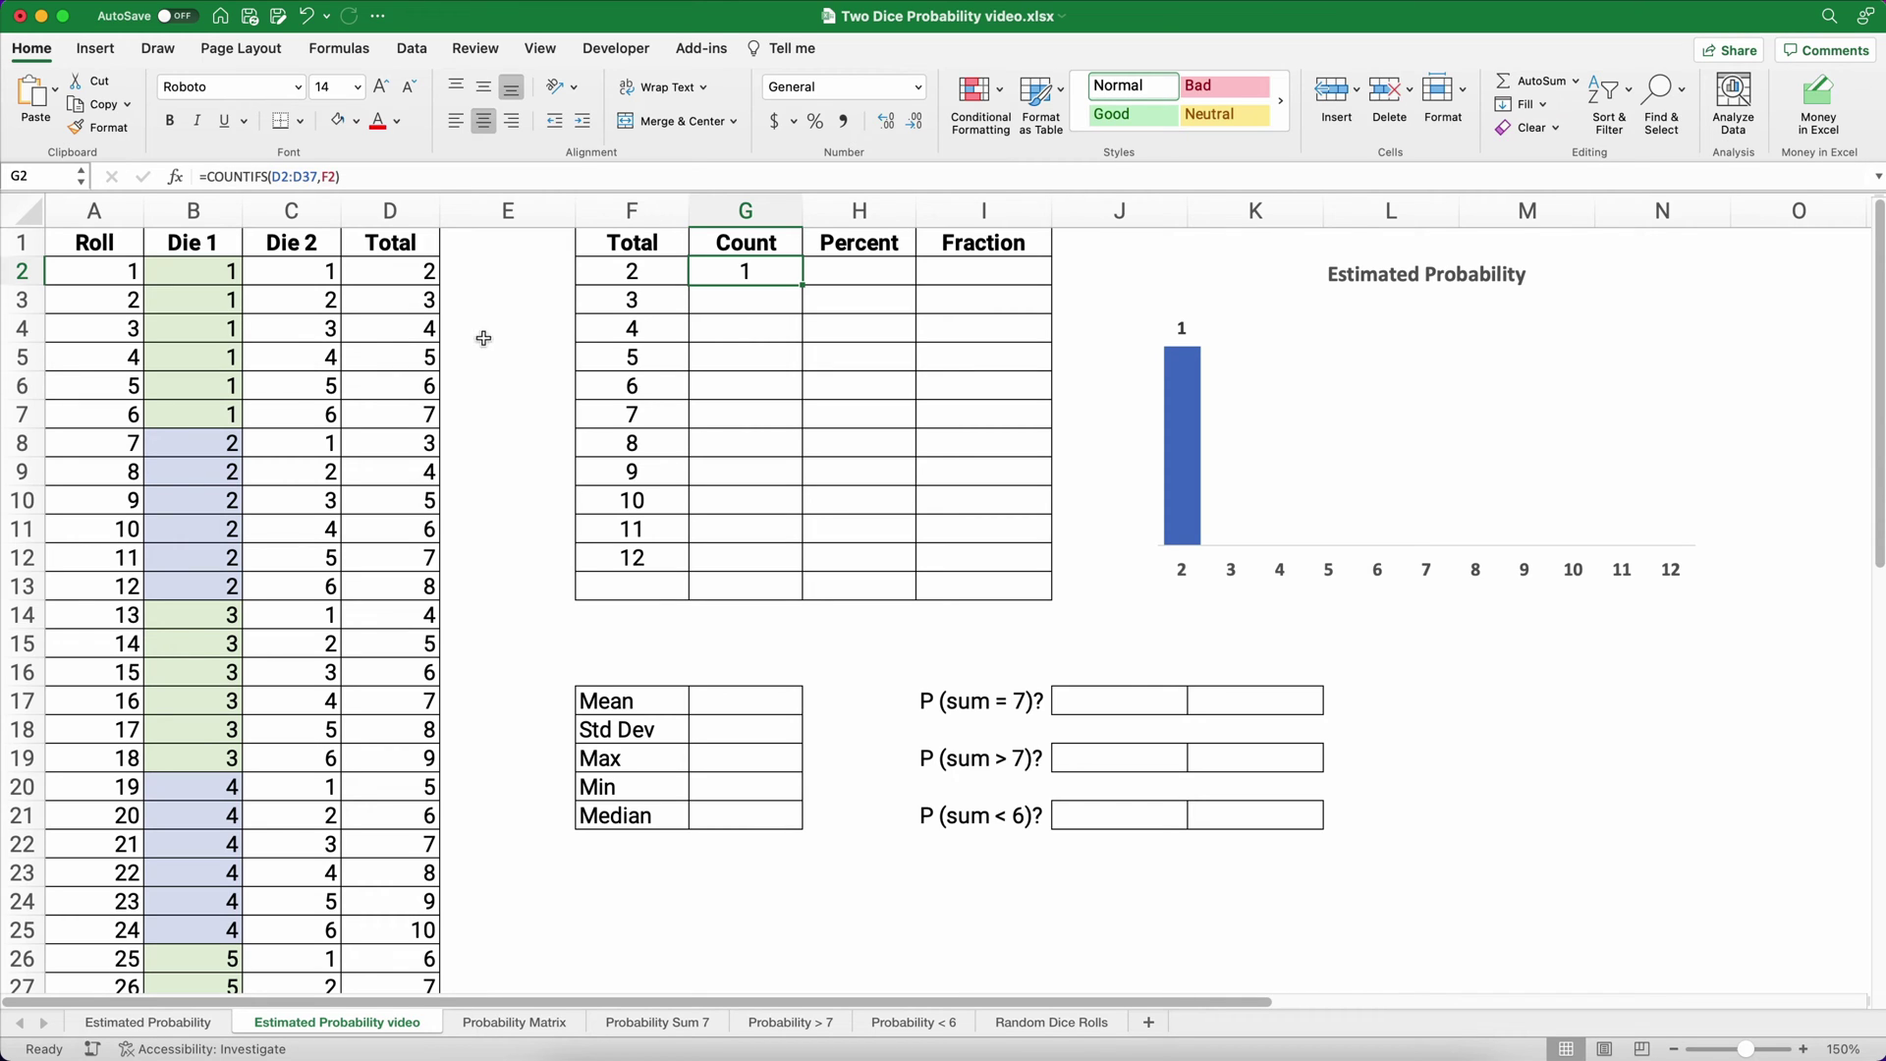
Make the COUNTIFS range in G2 absolute as $D$2:$D$37 and fill the formula down to G12.
click(285, 177)
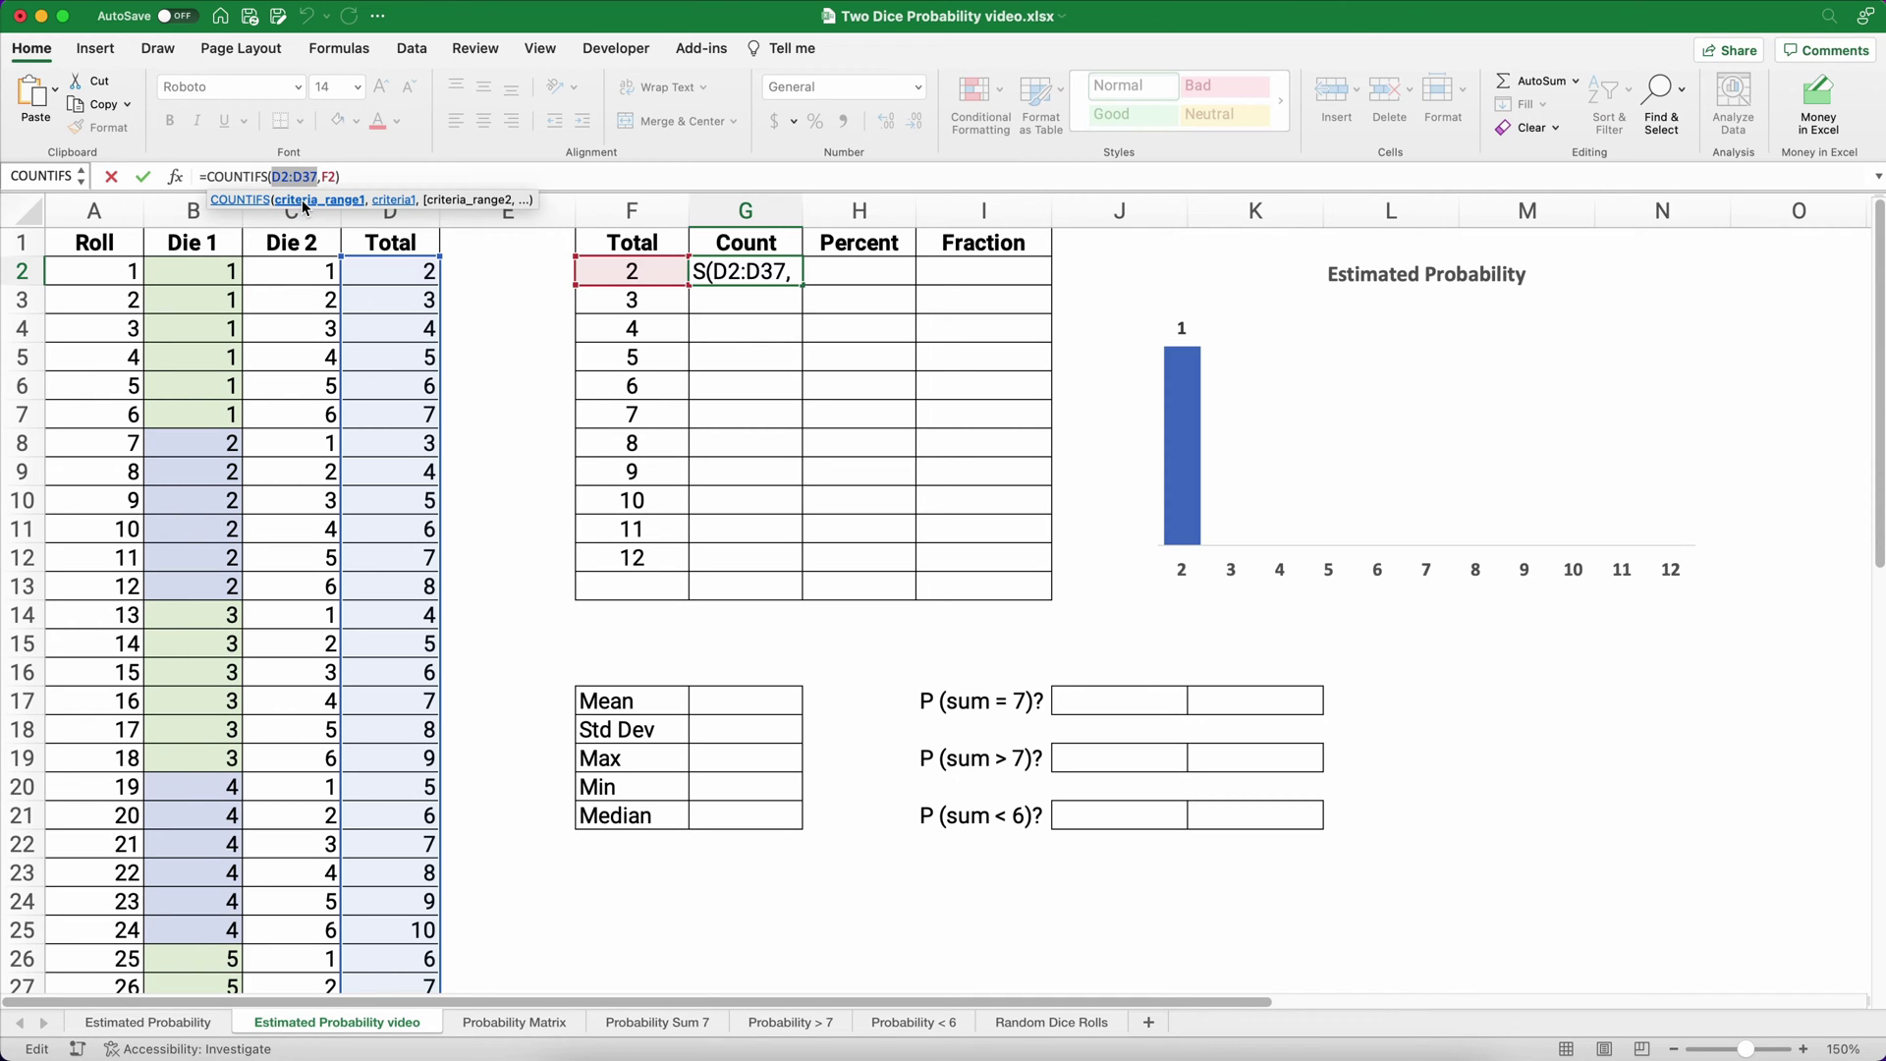
key(F4)
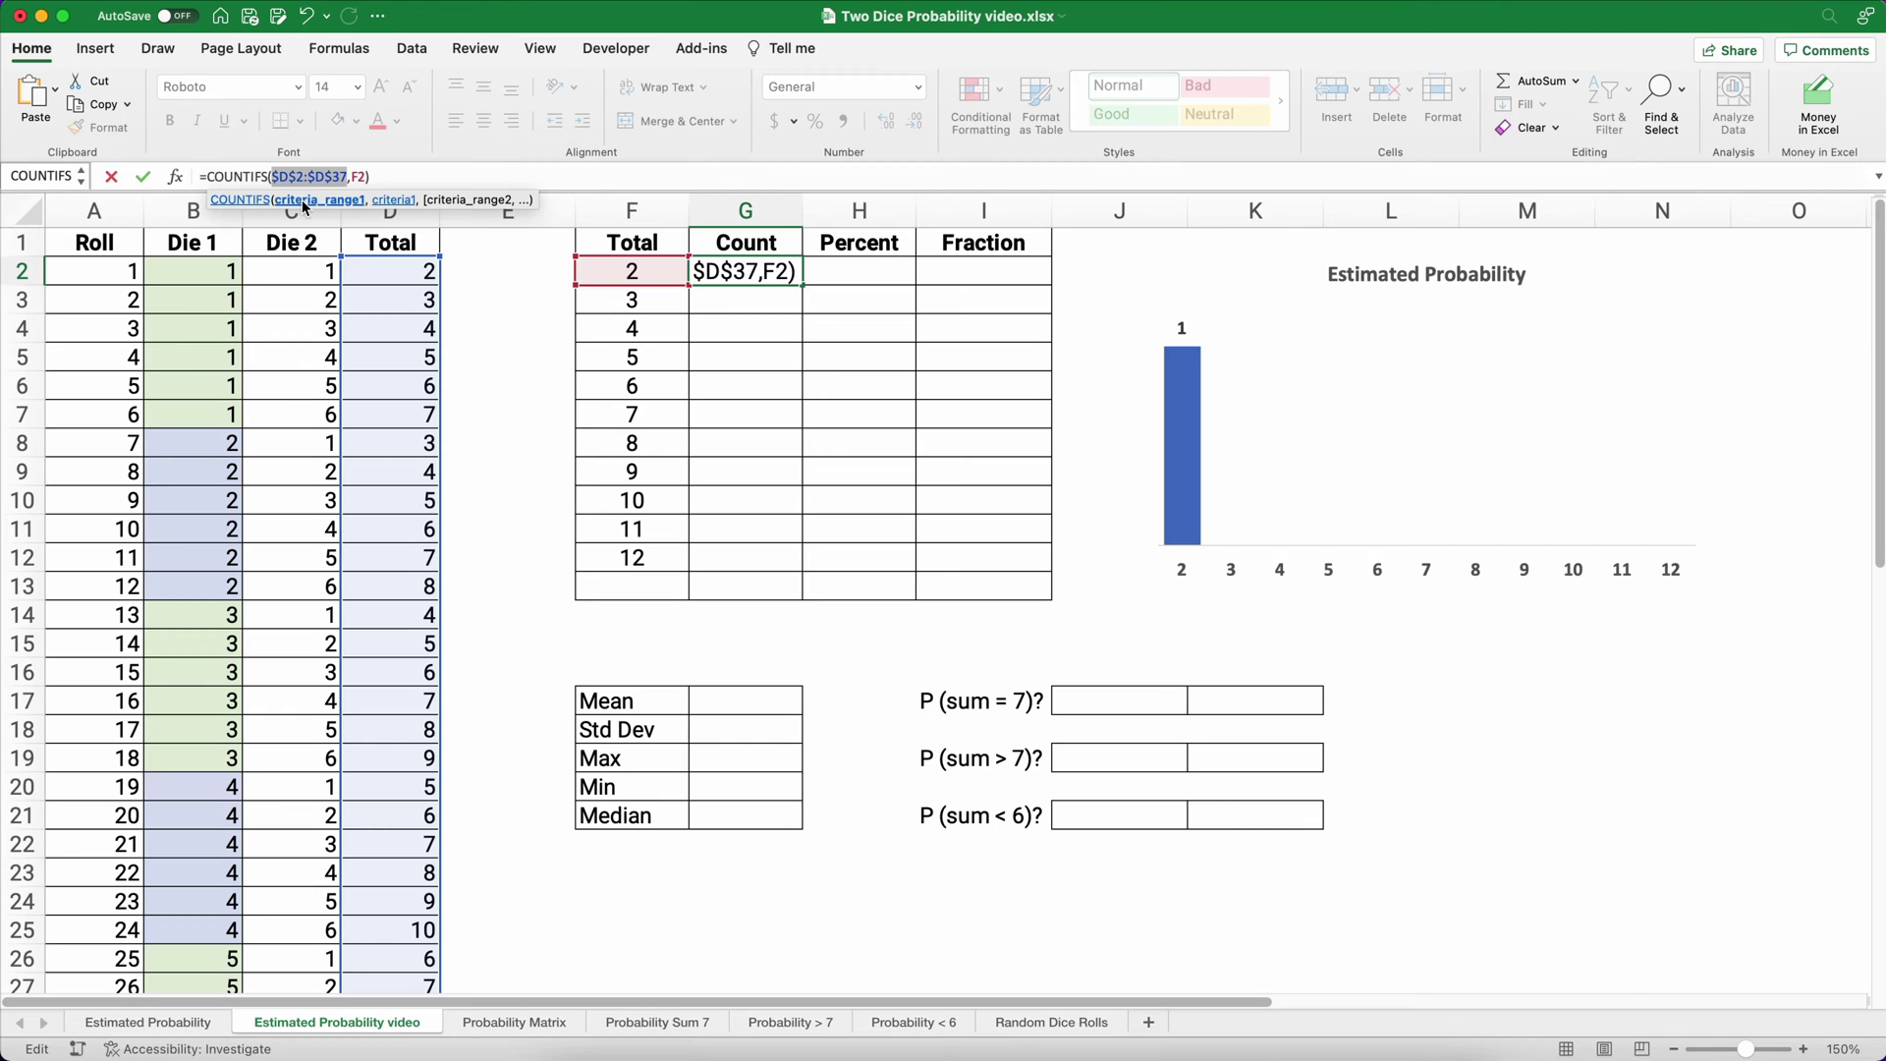
key(Return)
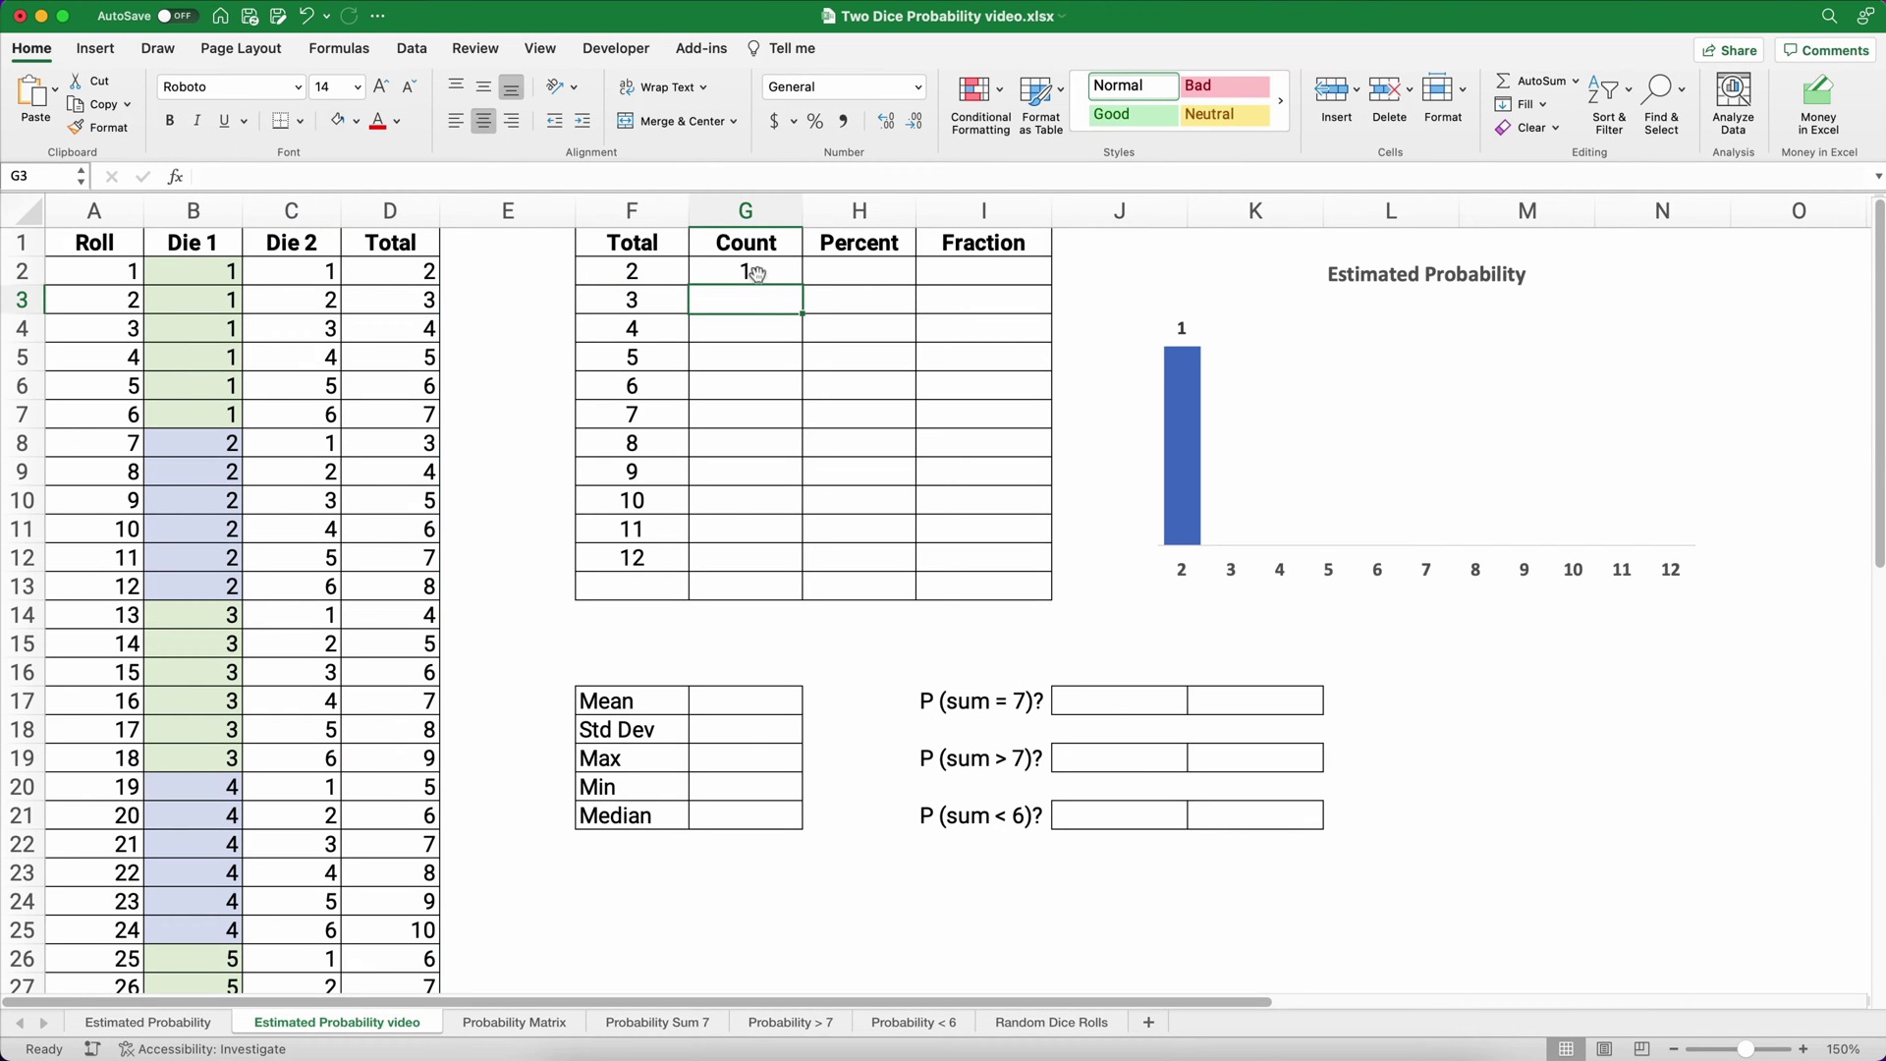
click(760, 278)
double_click(803, 285)
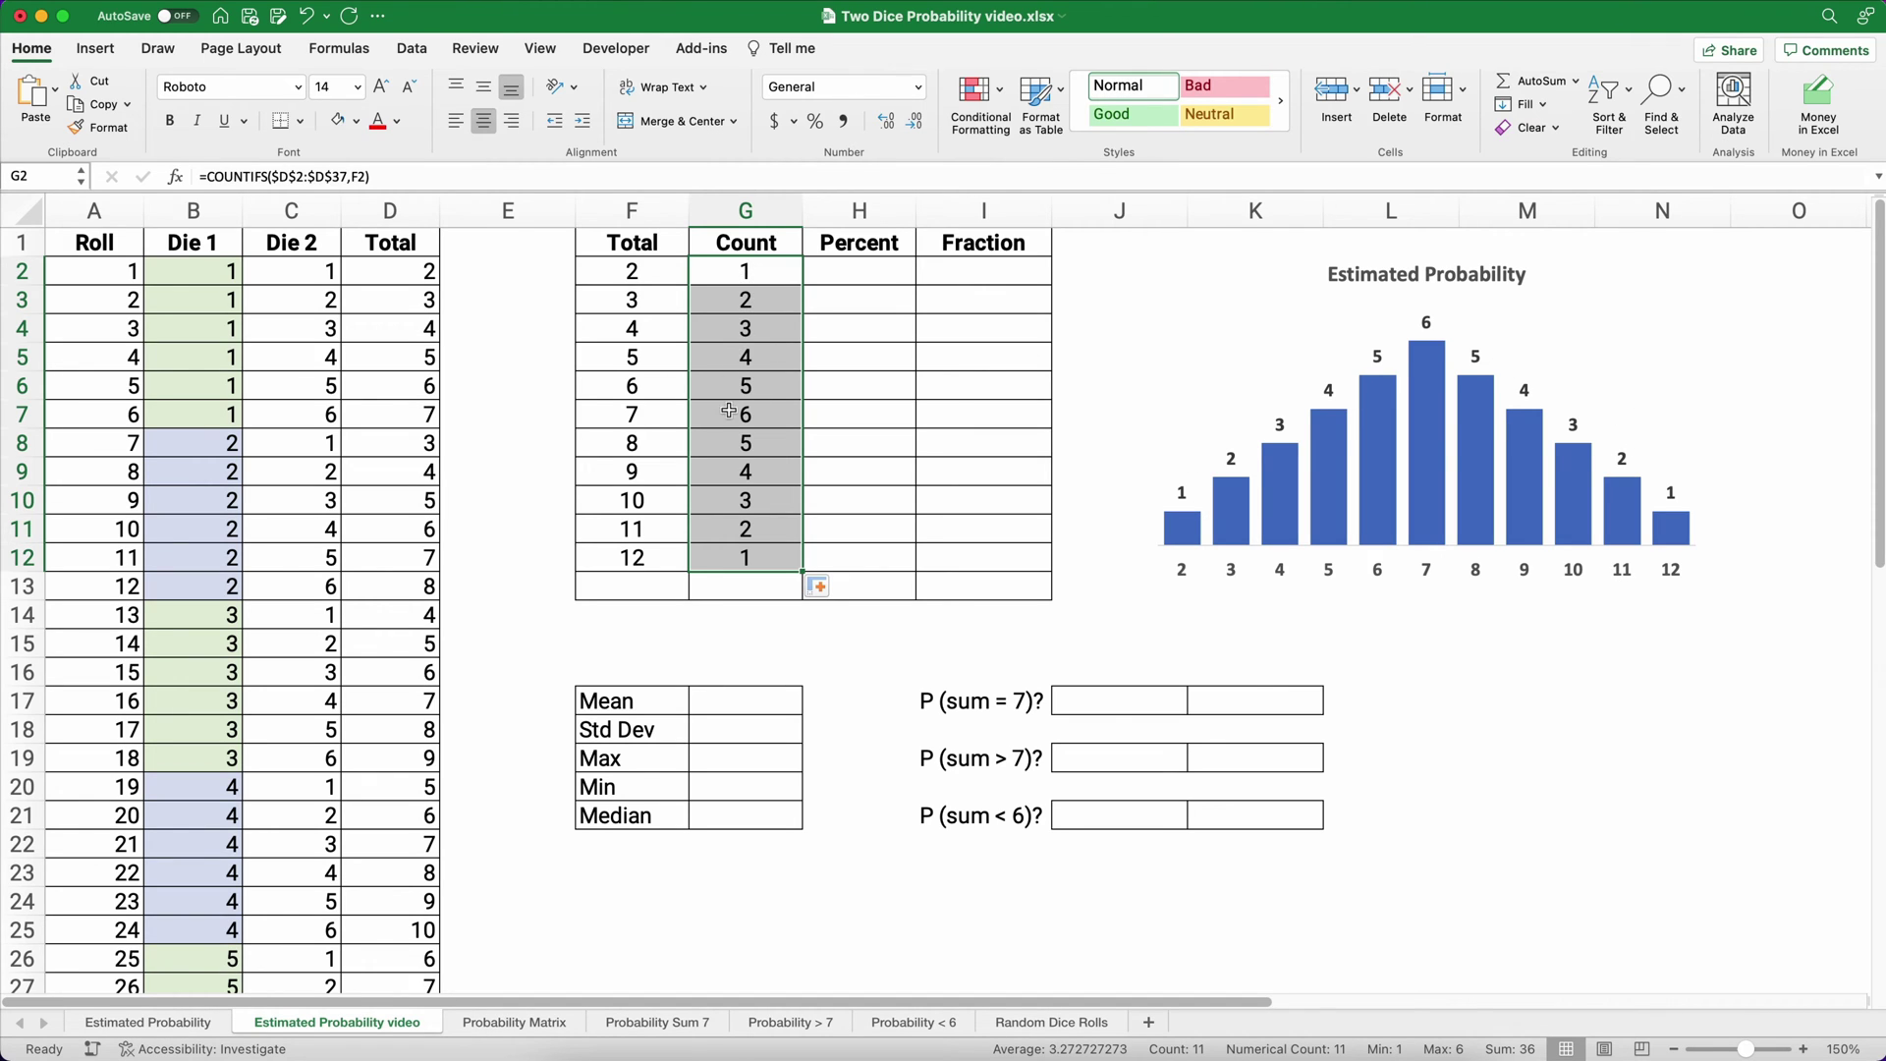
Review the count for total 7, the dice values of roll 16, and the Count column G2:G12.
drag(617, 416, 739, 417)
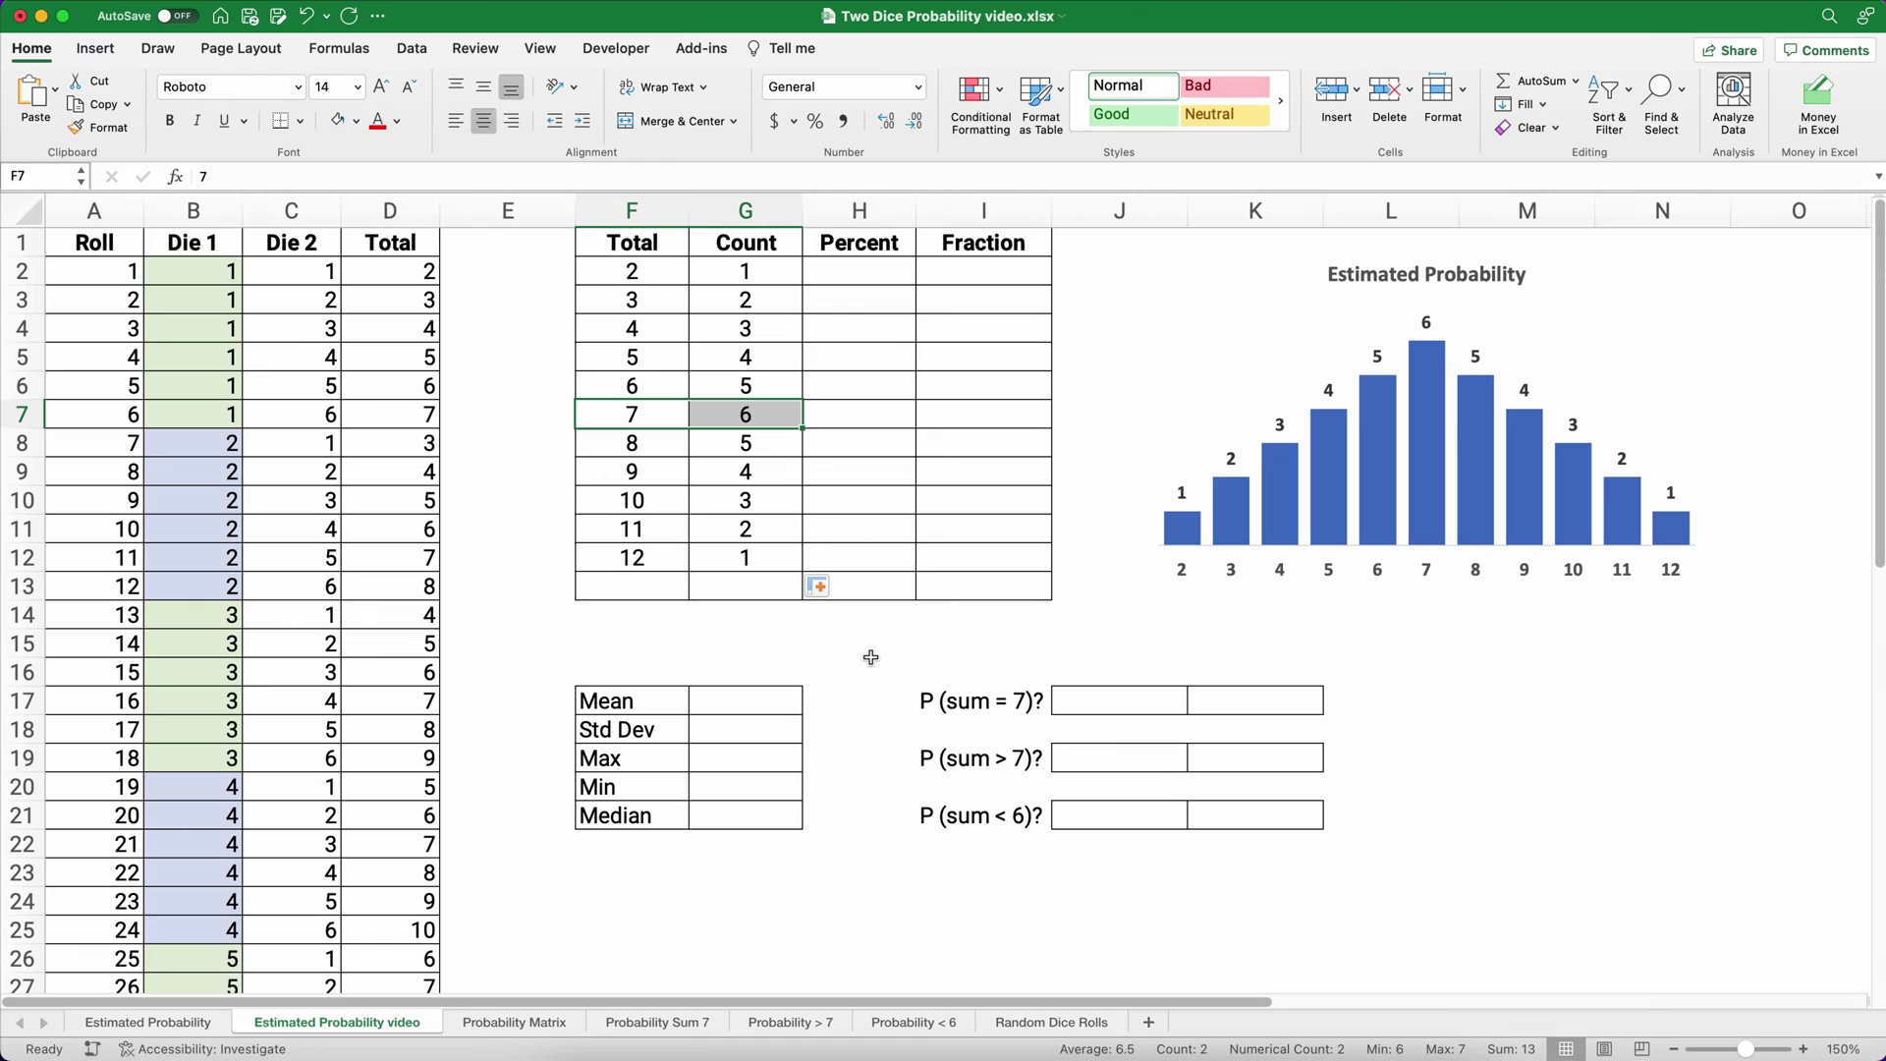
click(216, 704)
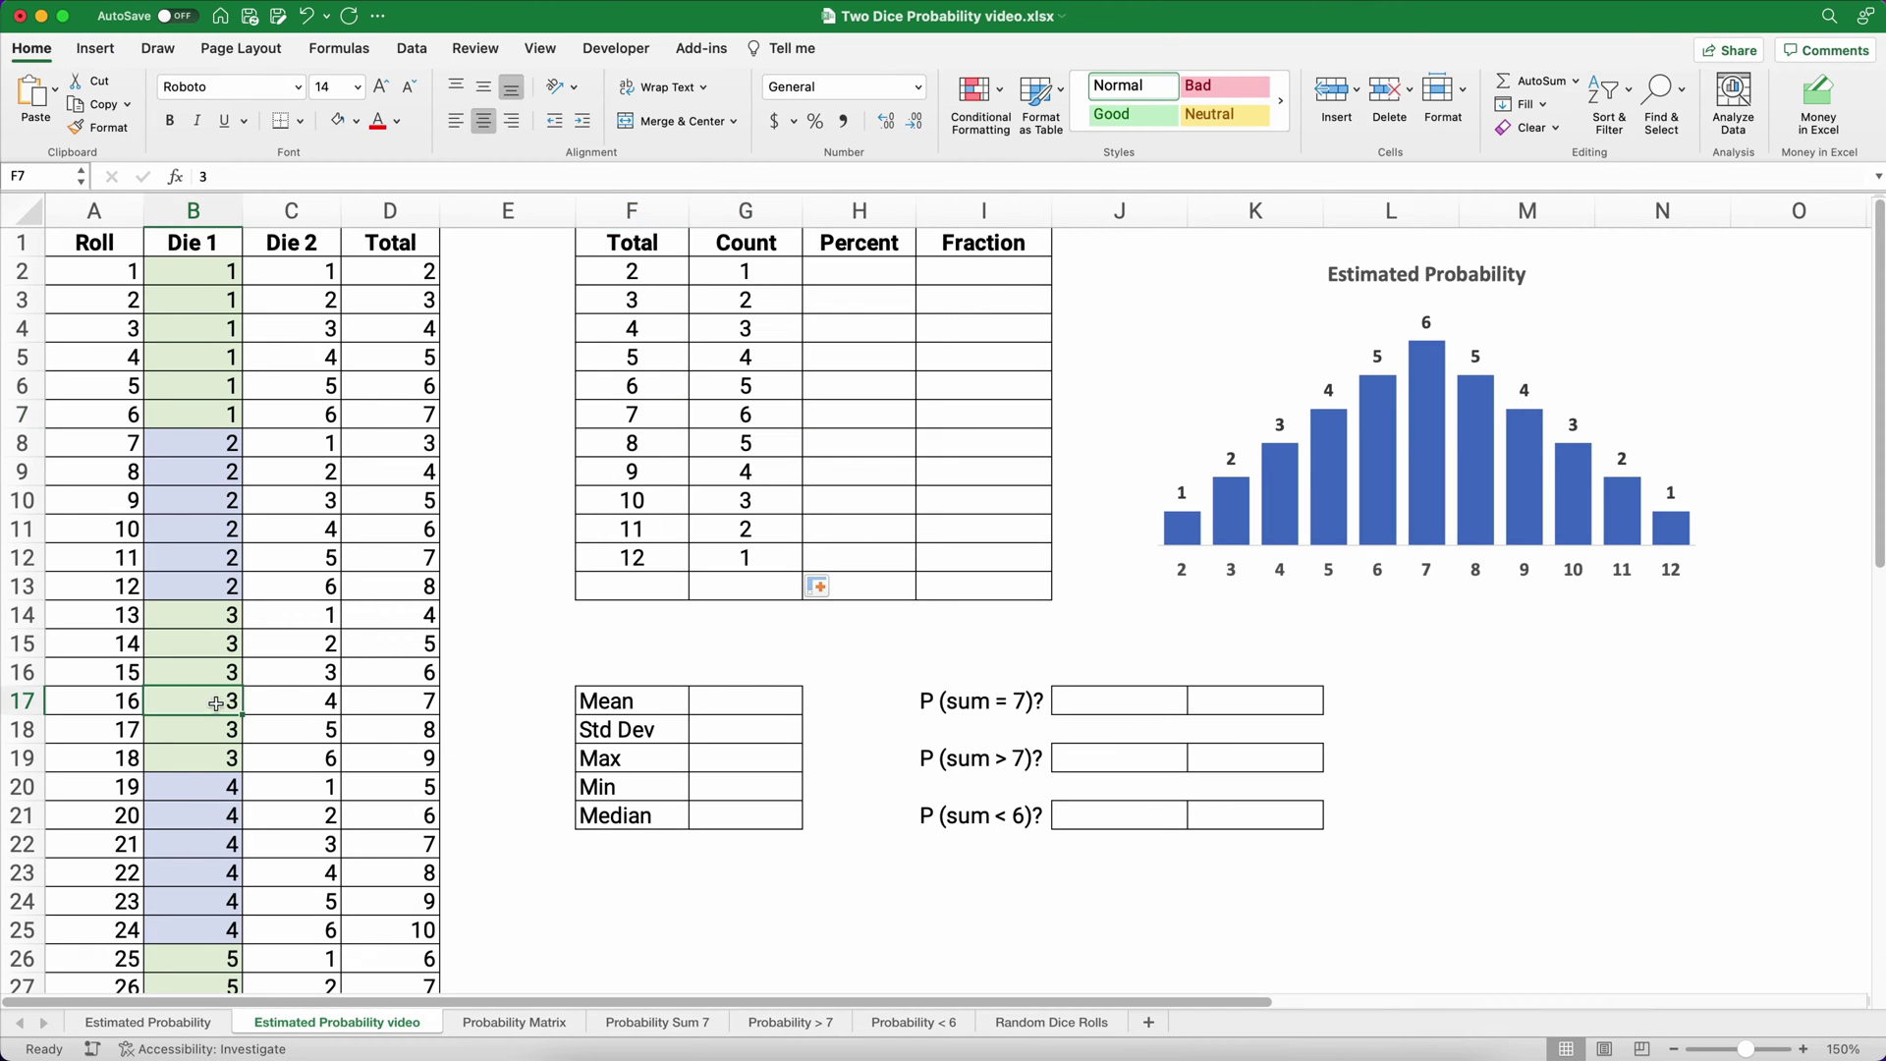
drag(216, 704, 402, 707)
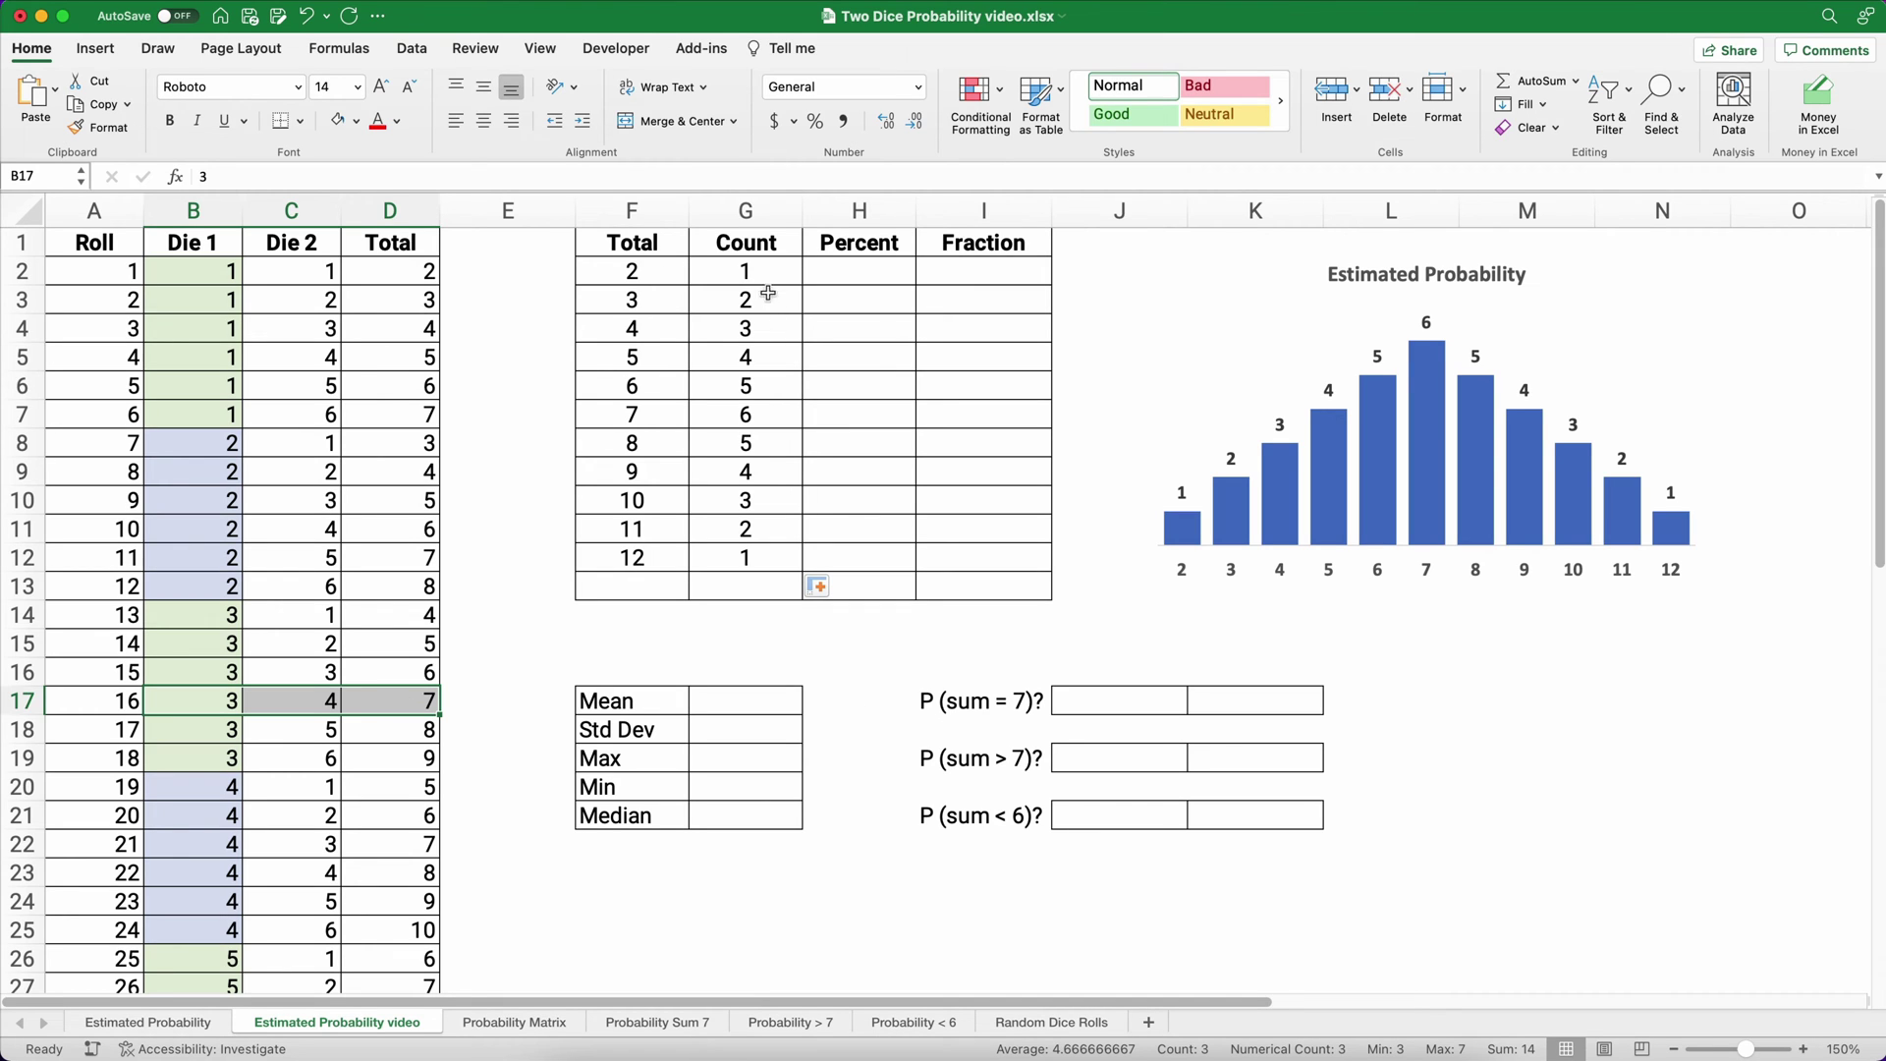
drag(749, 269, 747, 560)
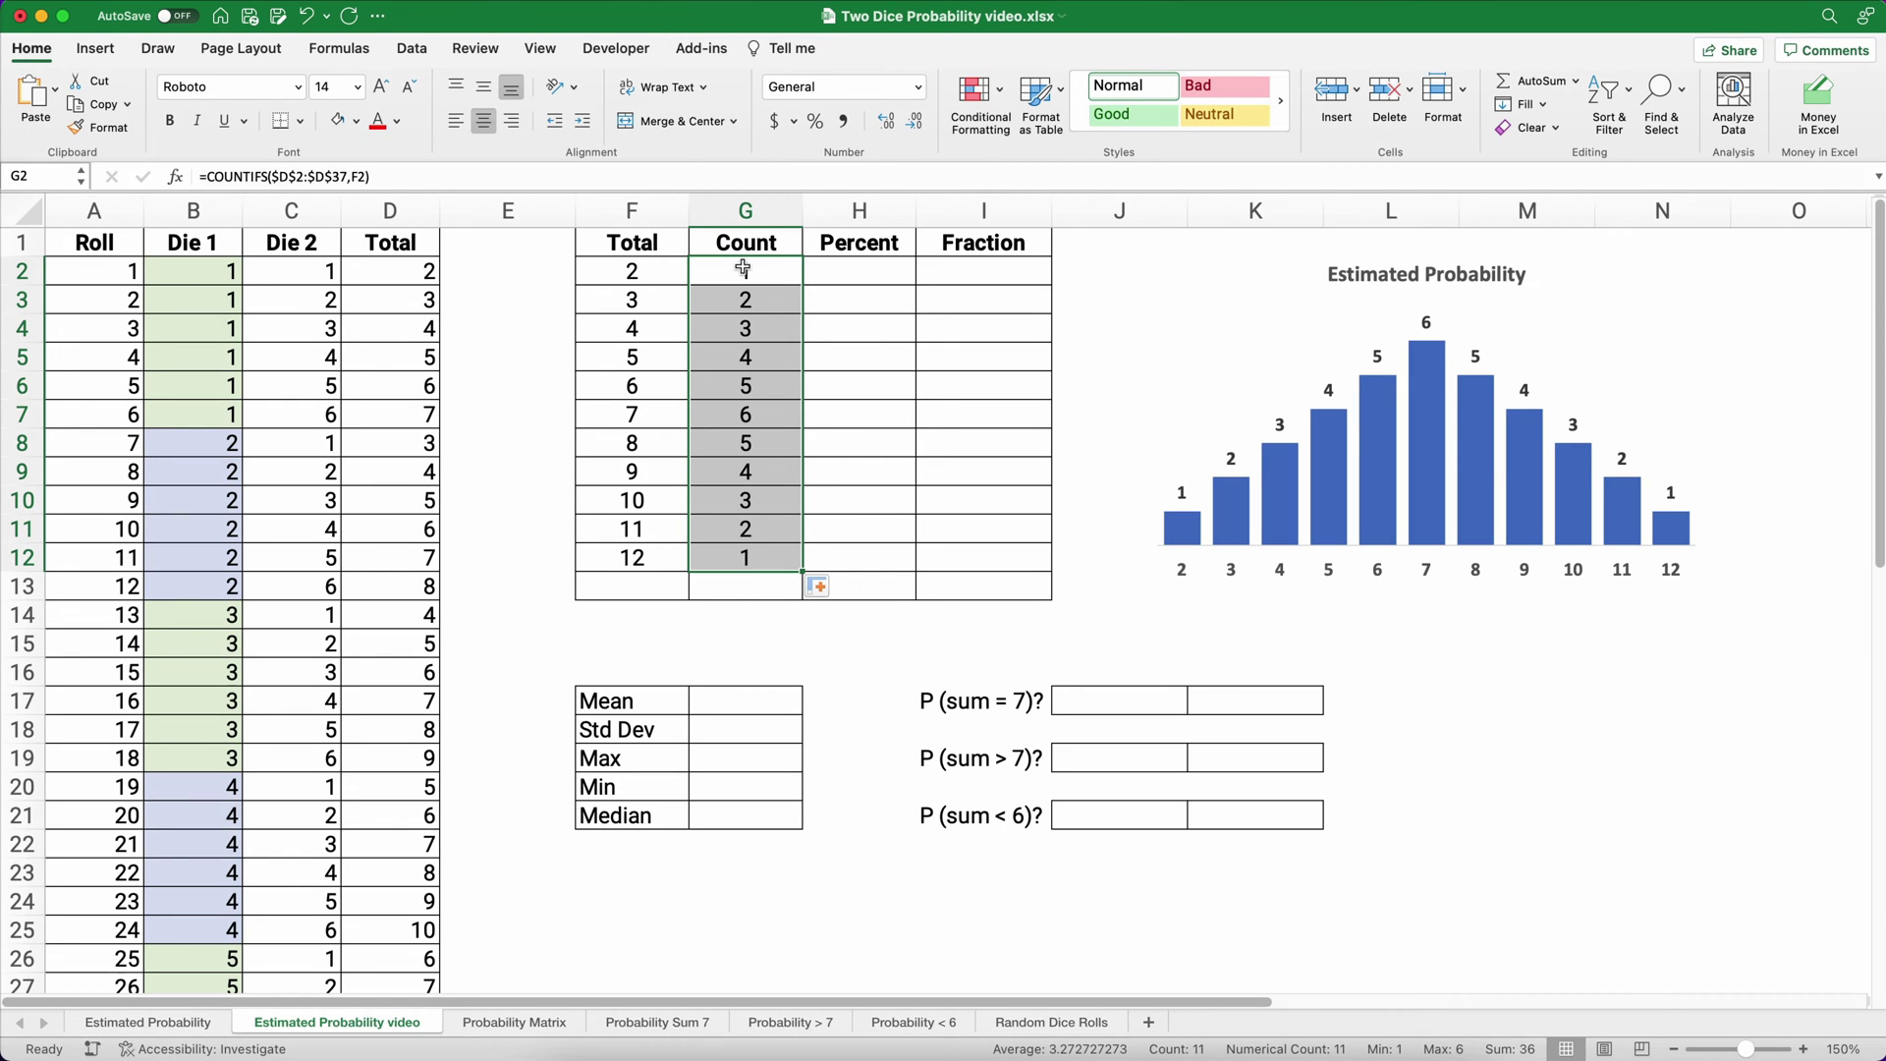
drag(743, 268, 738, 548)
click(754, 274)
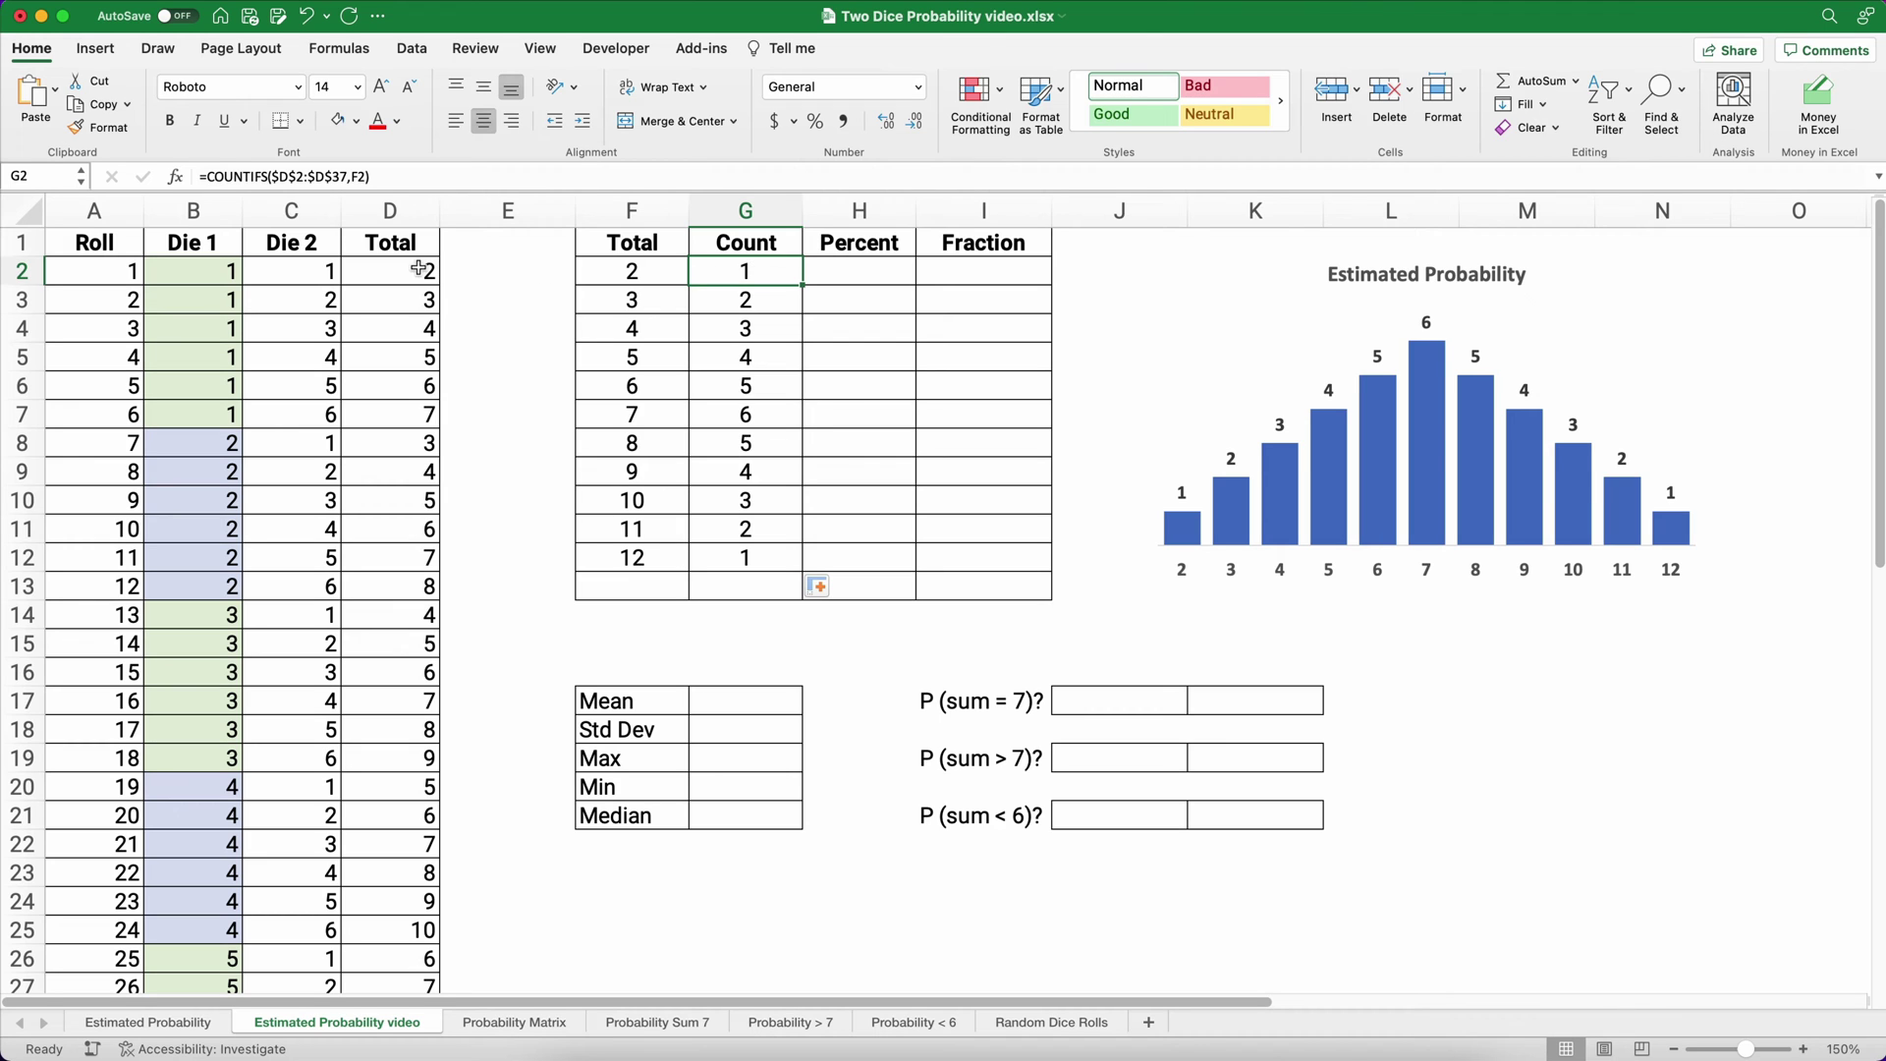
Name the Total range D2:D37 diceroll.
drag(423, 272, 417, 297)
key(shift+super+Down)
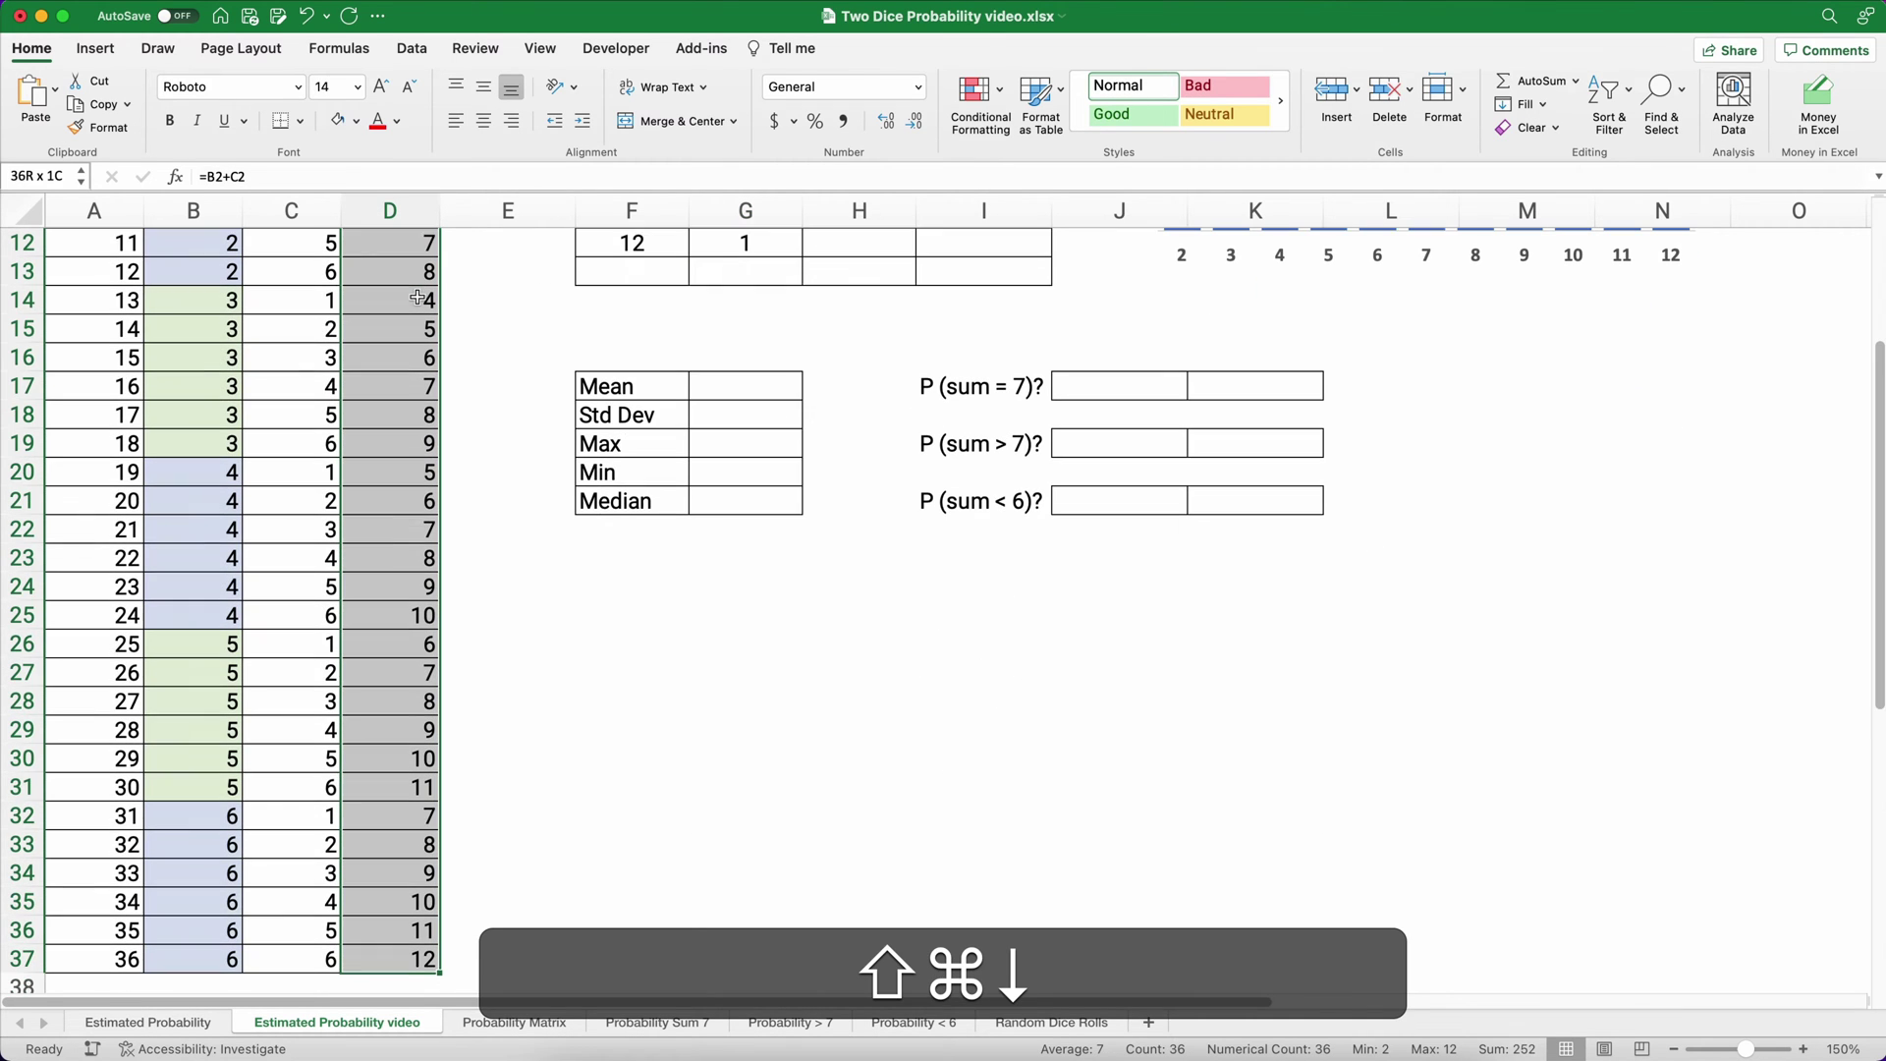
click(44, 175)
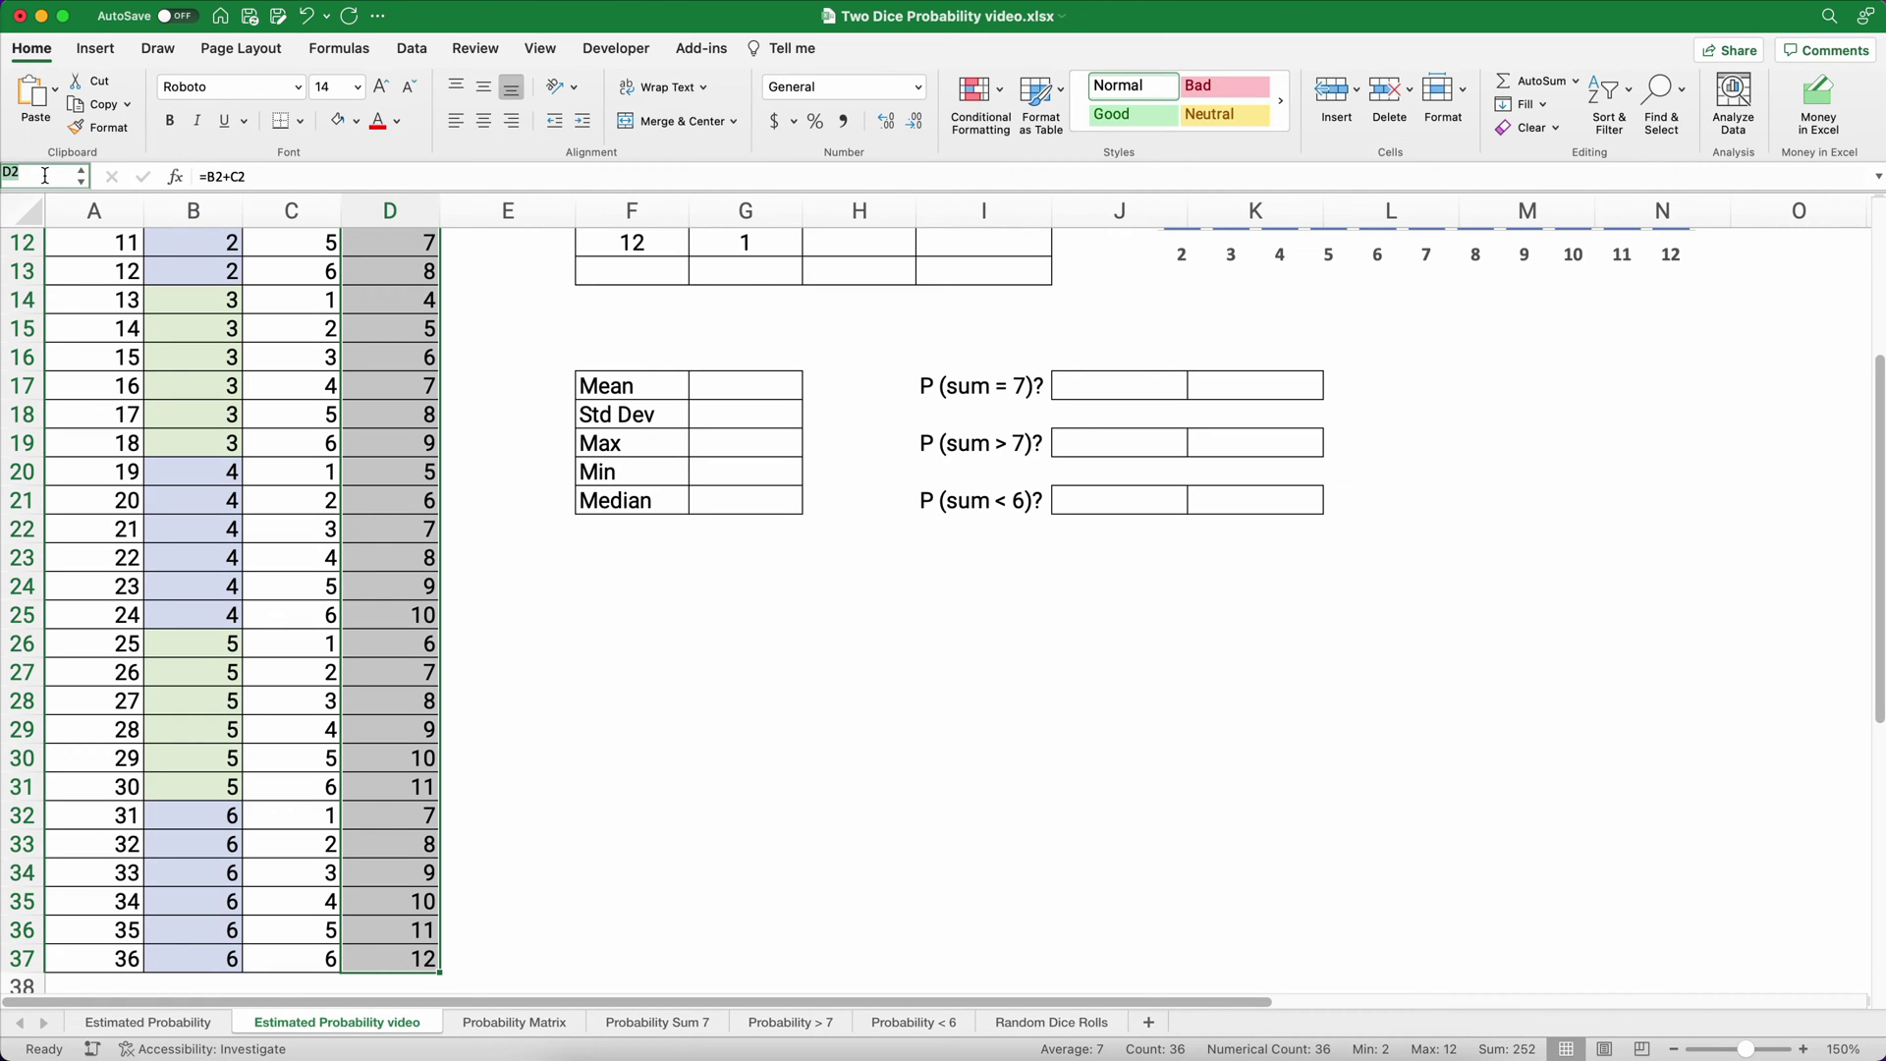
text(diceroll)
key(Return)
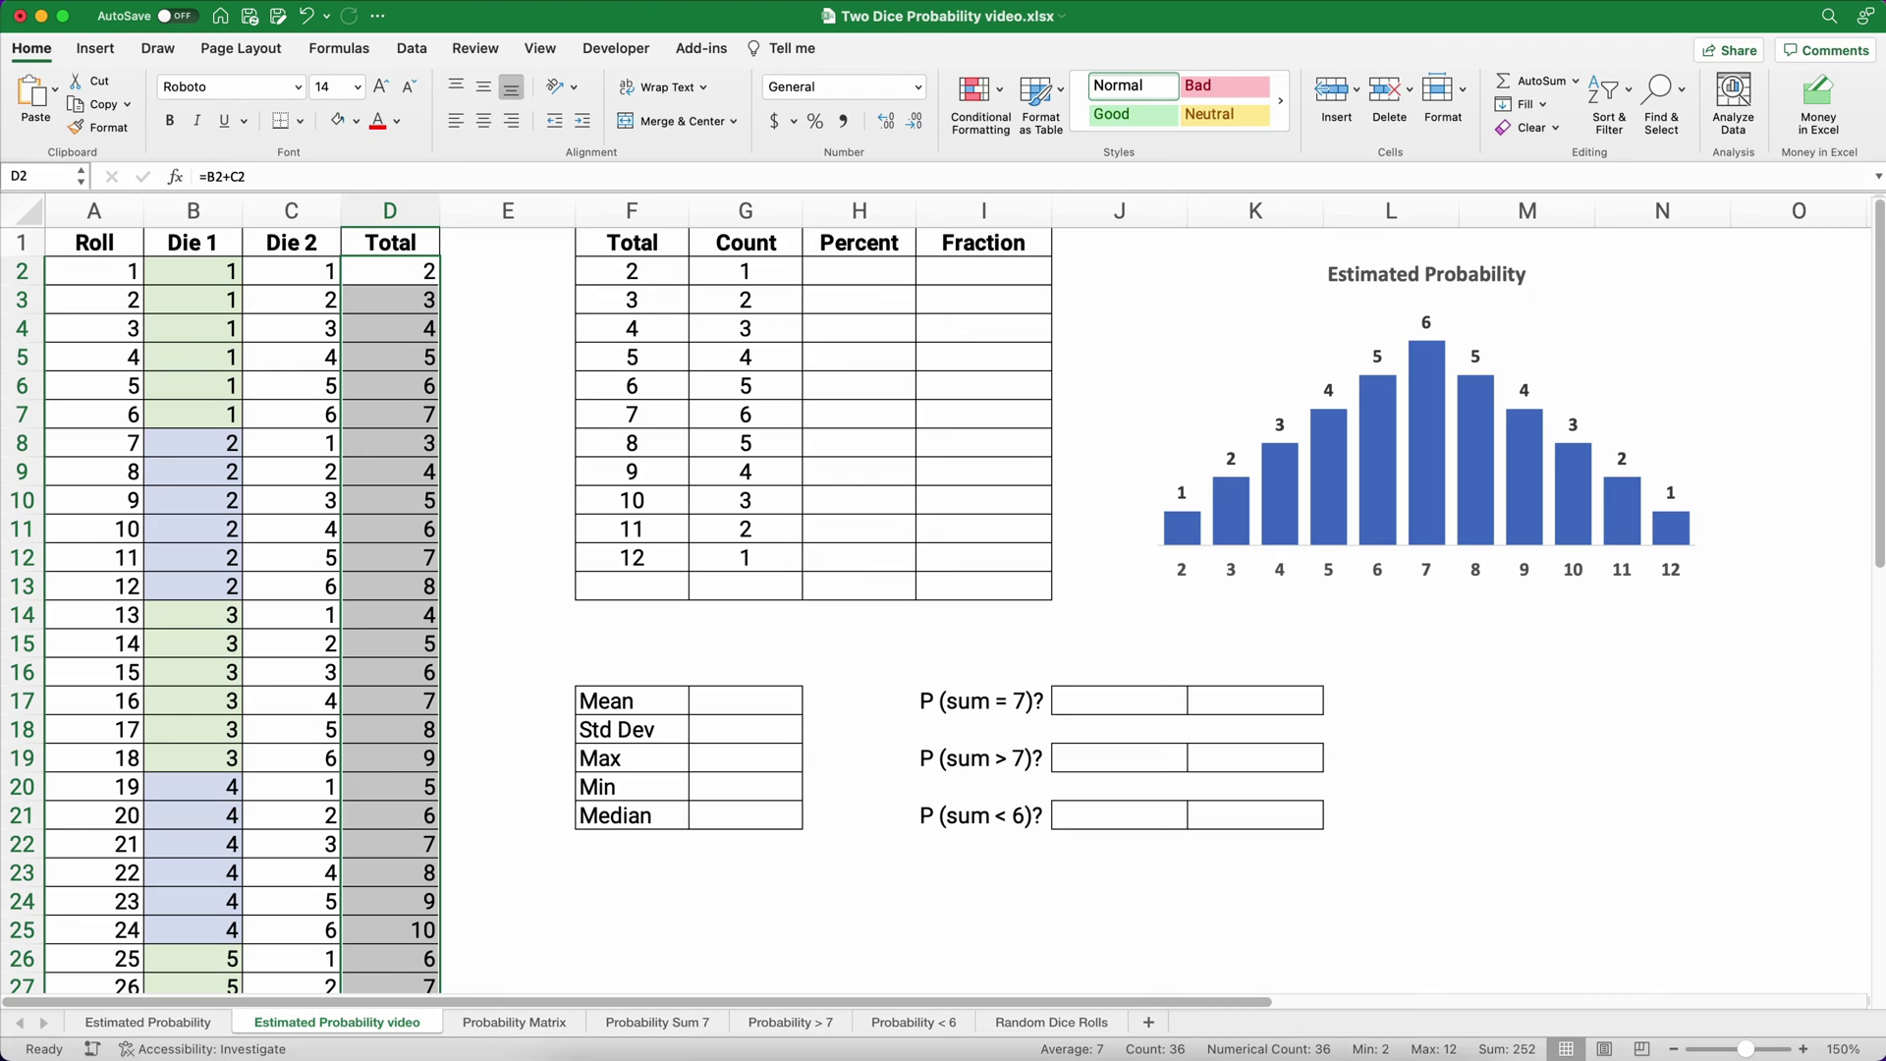
Replace the criteria range of the COUNTIFS formula in G2 with the named range diceroll.
click(770, 264)
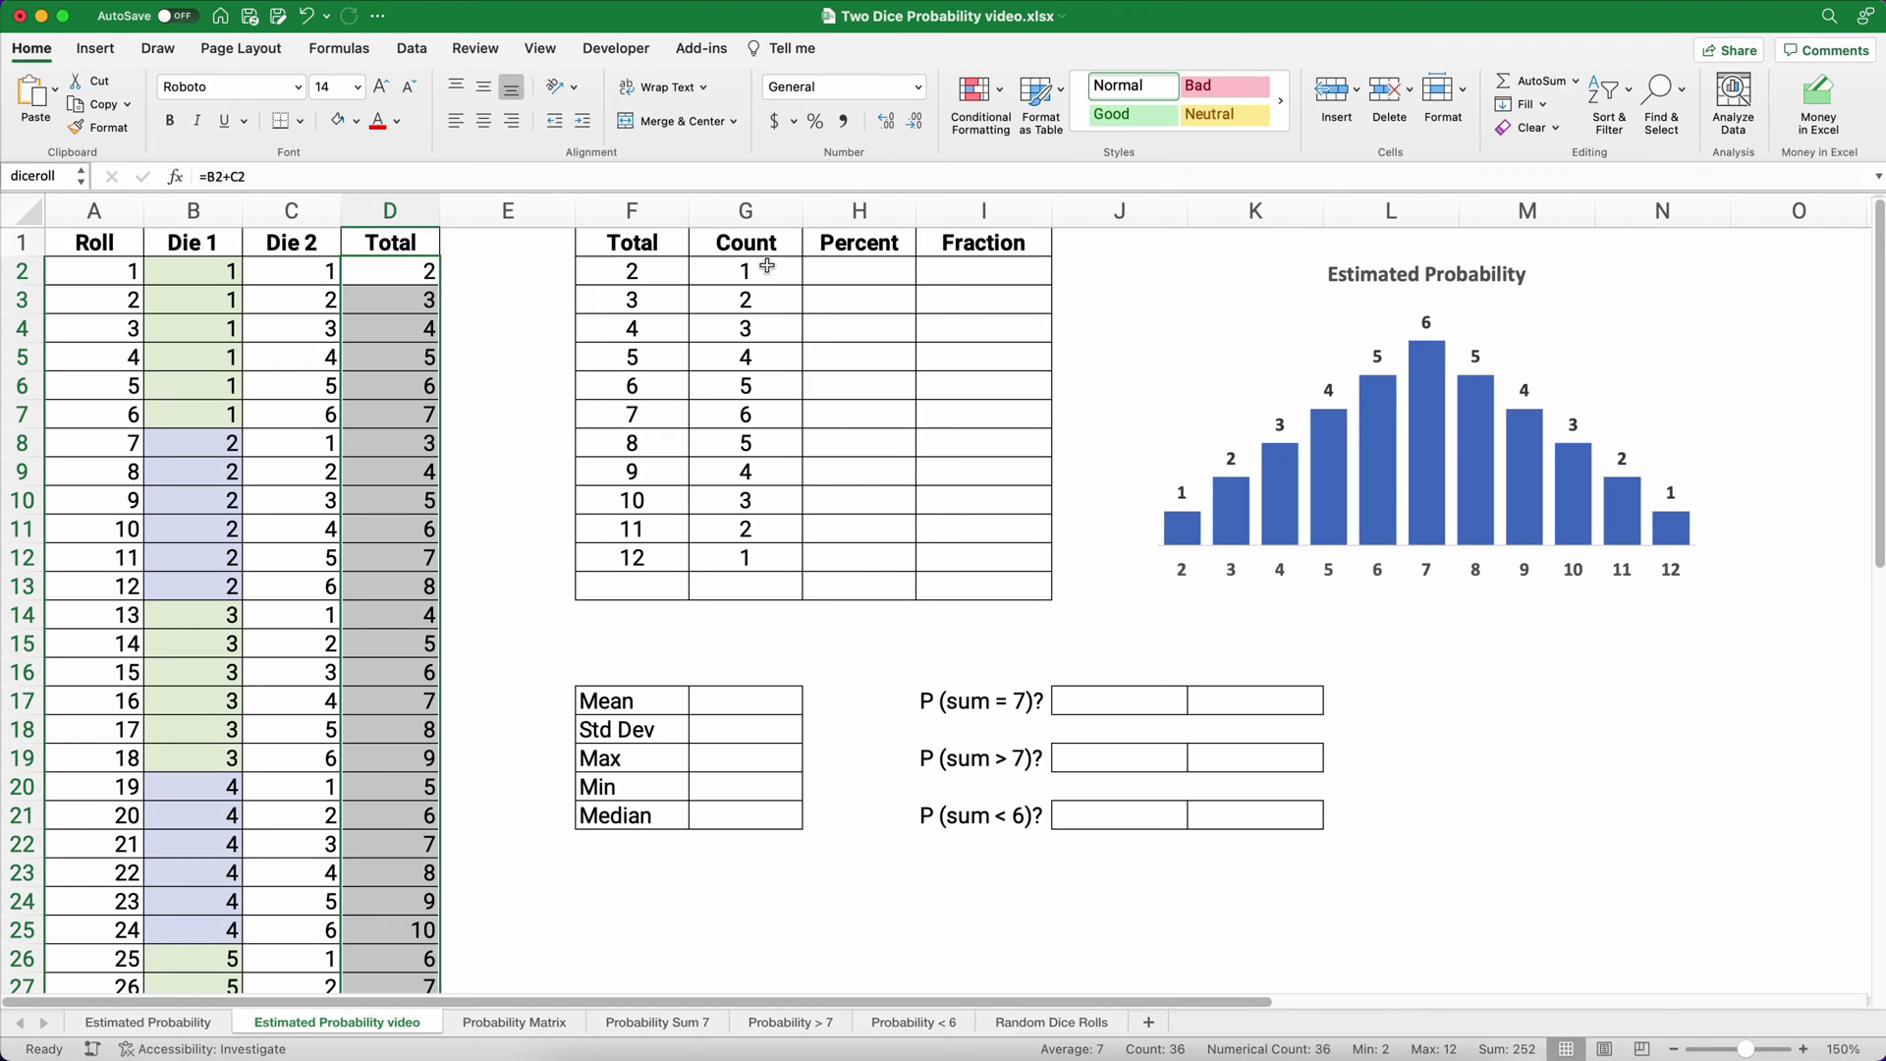
click(181, 176)
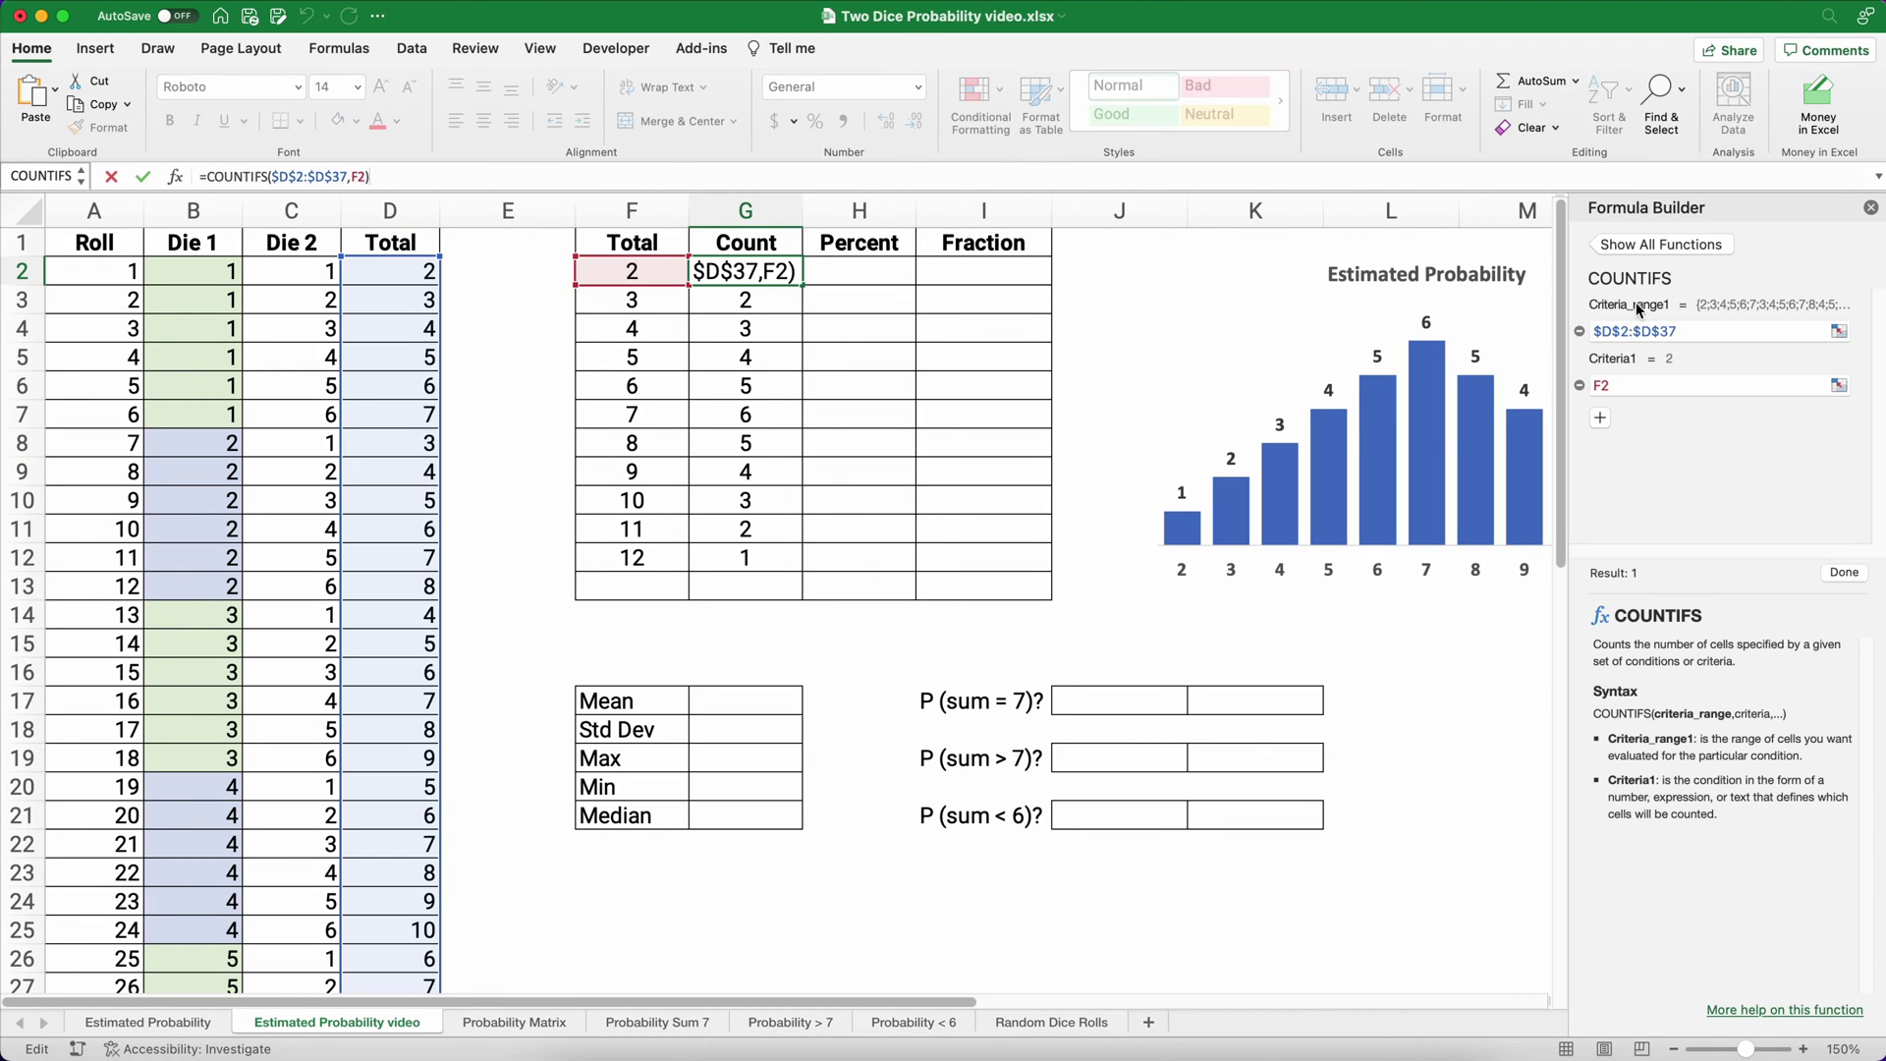
click(1572, 332)
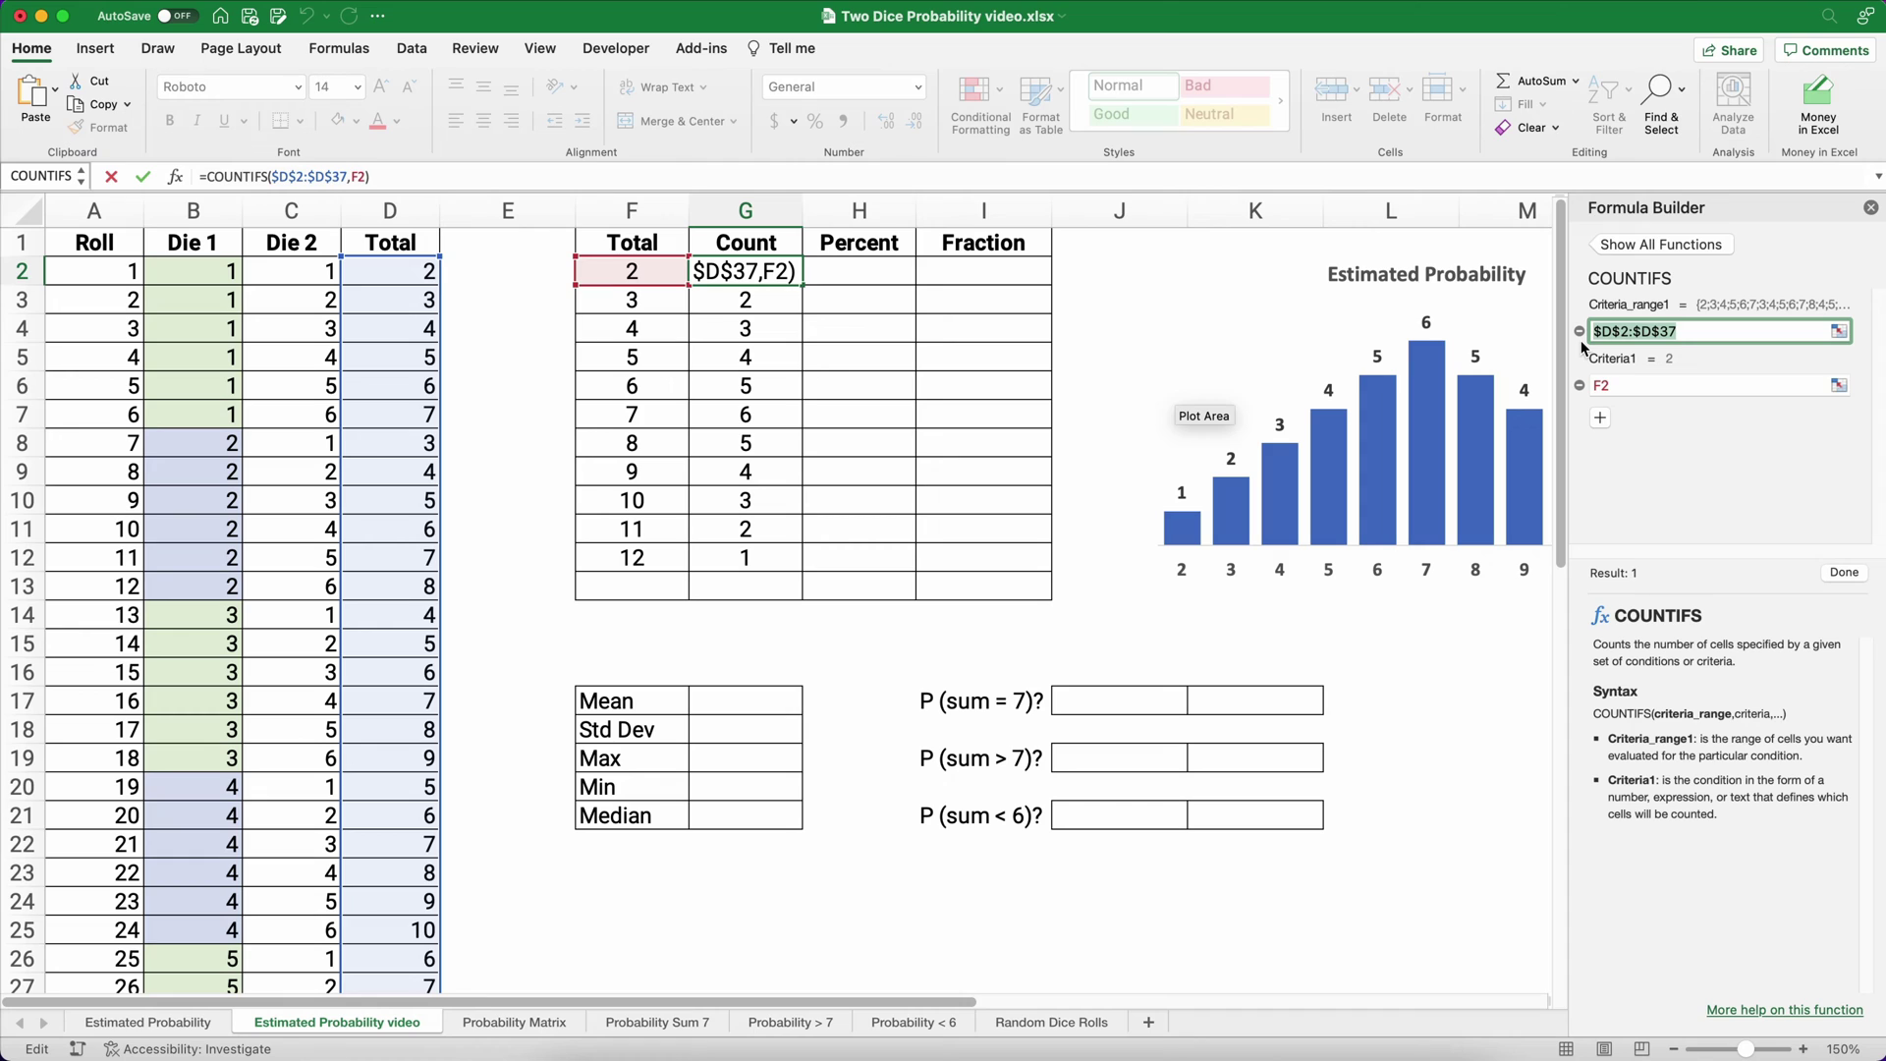
text(dicero)
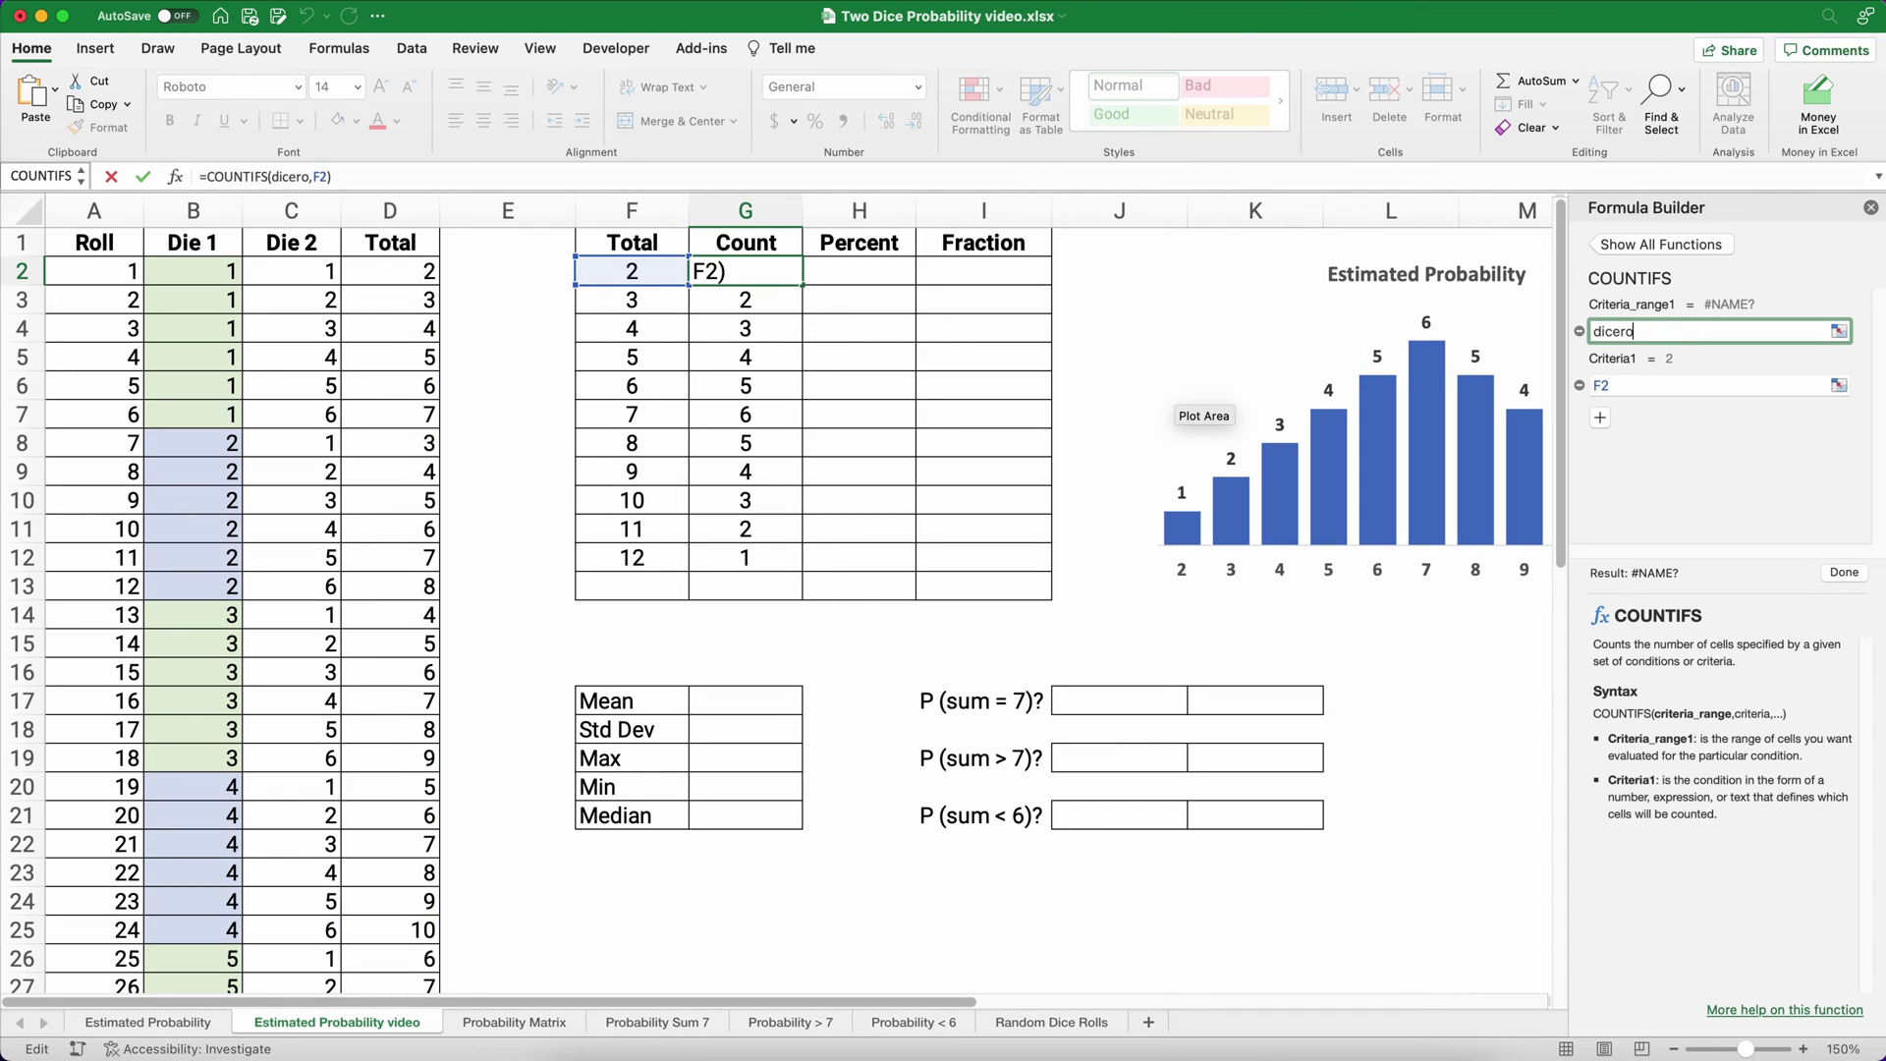
text(ll)
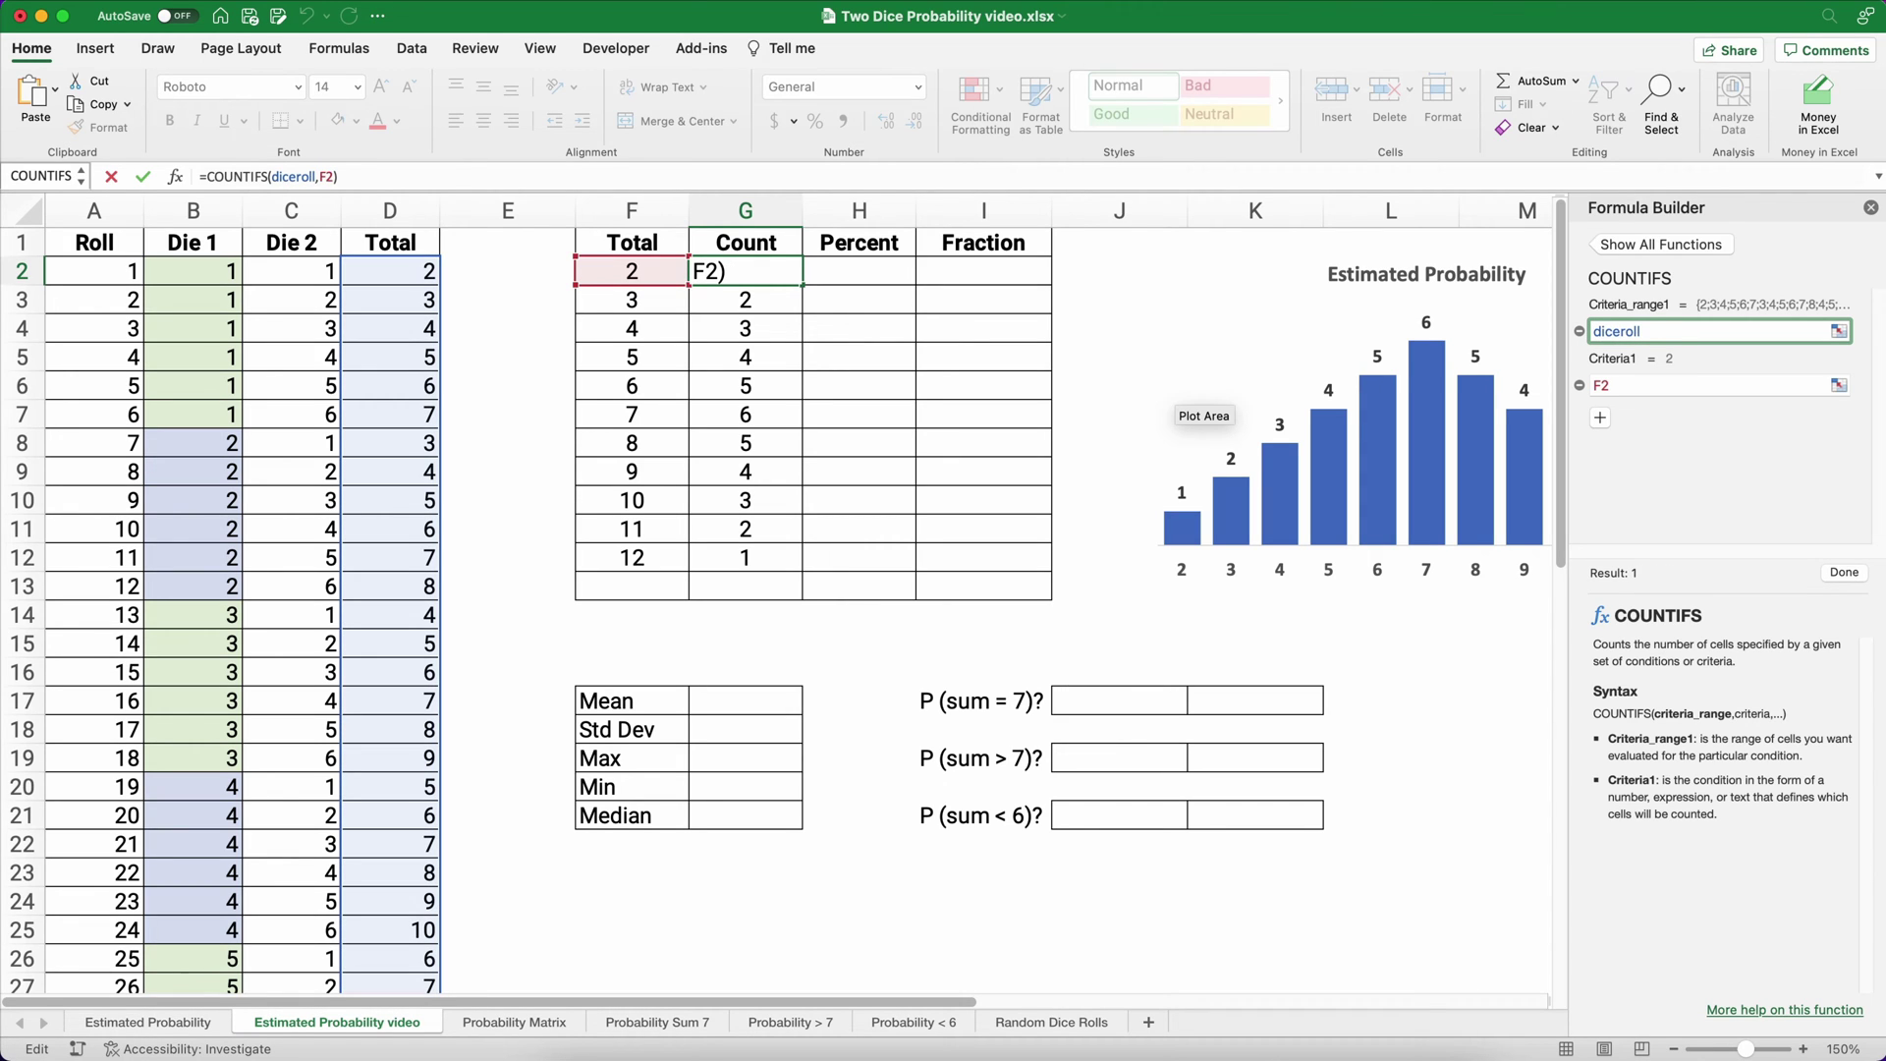
click(1836, 578)
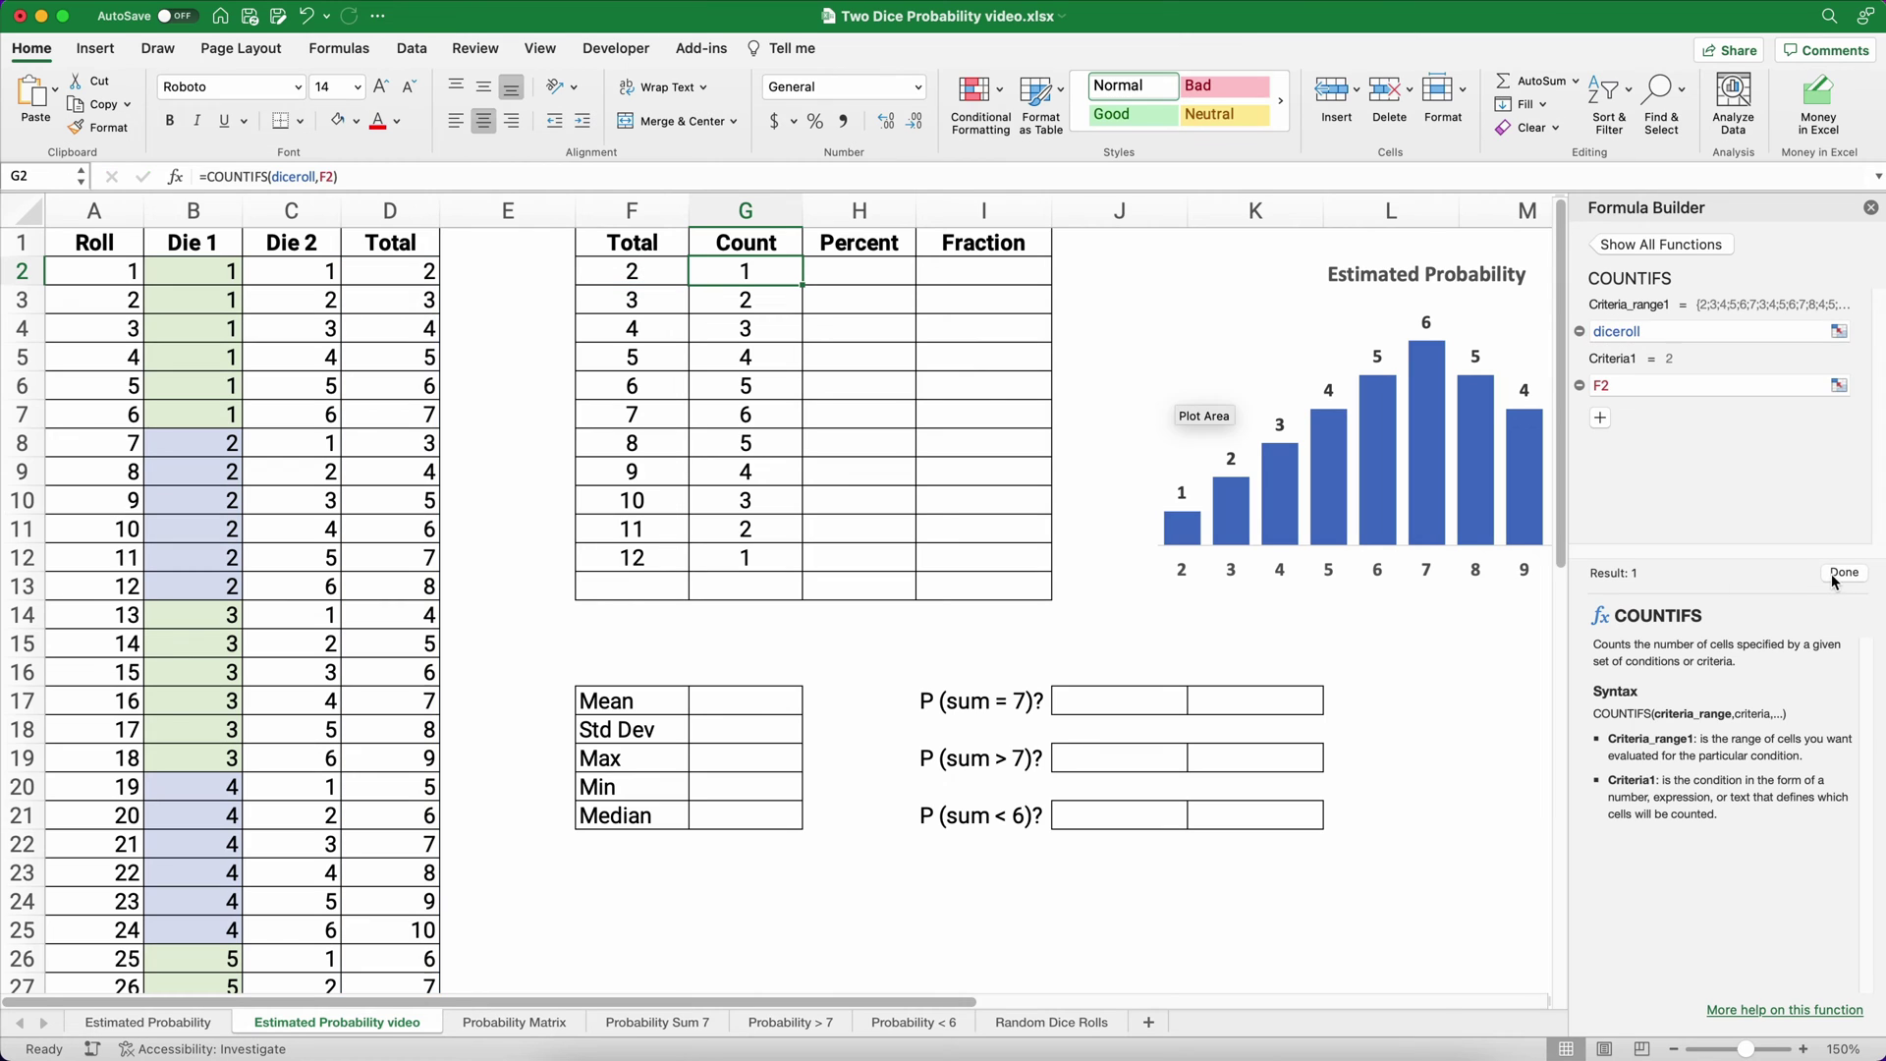
Copy the COUNTIFS formula from G2 into G3:G12, check the formula in G12 and close the Formula Builder.
double_click(807, 289)
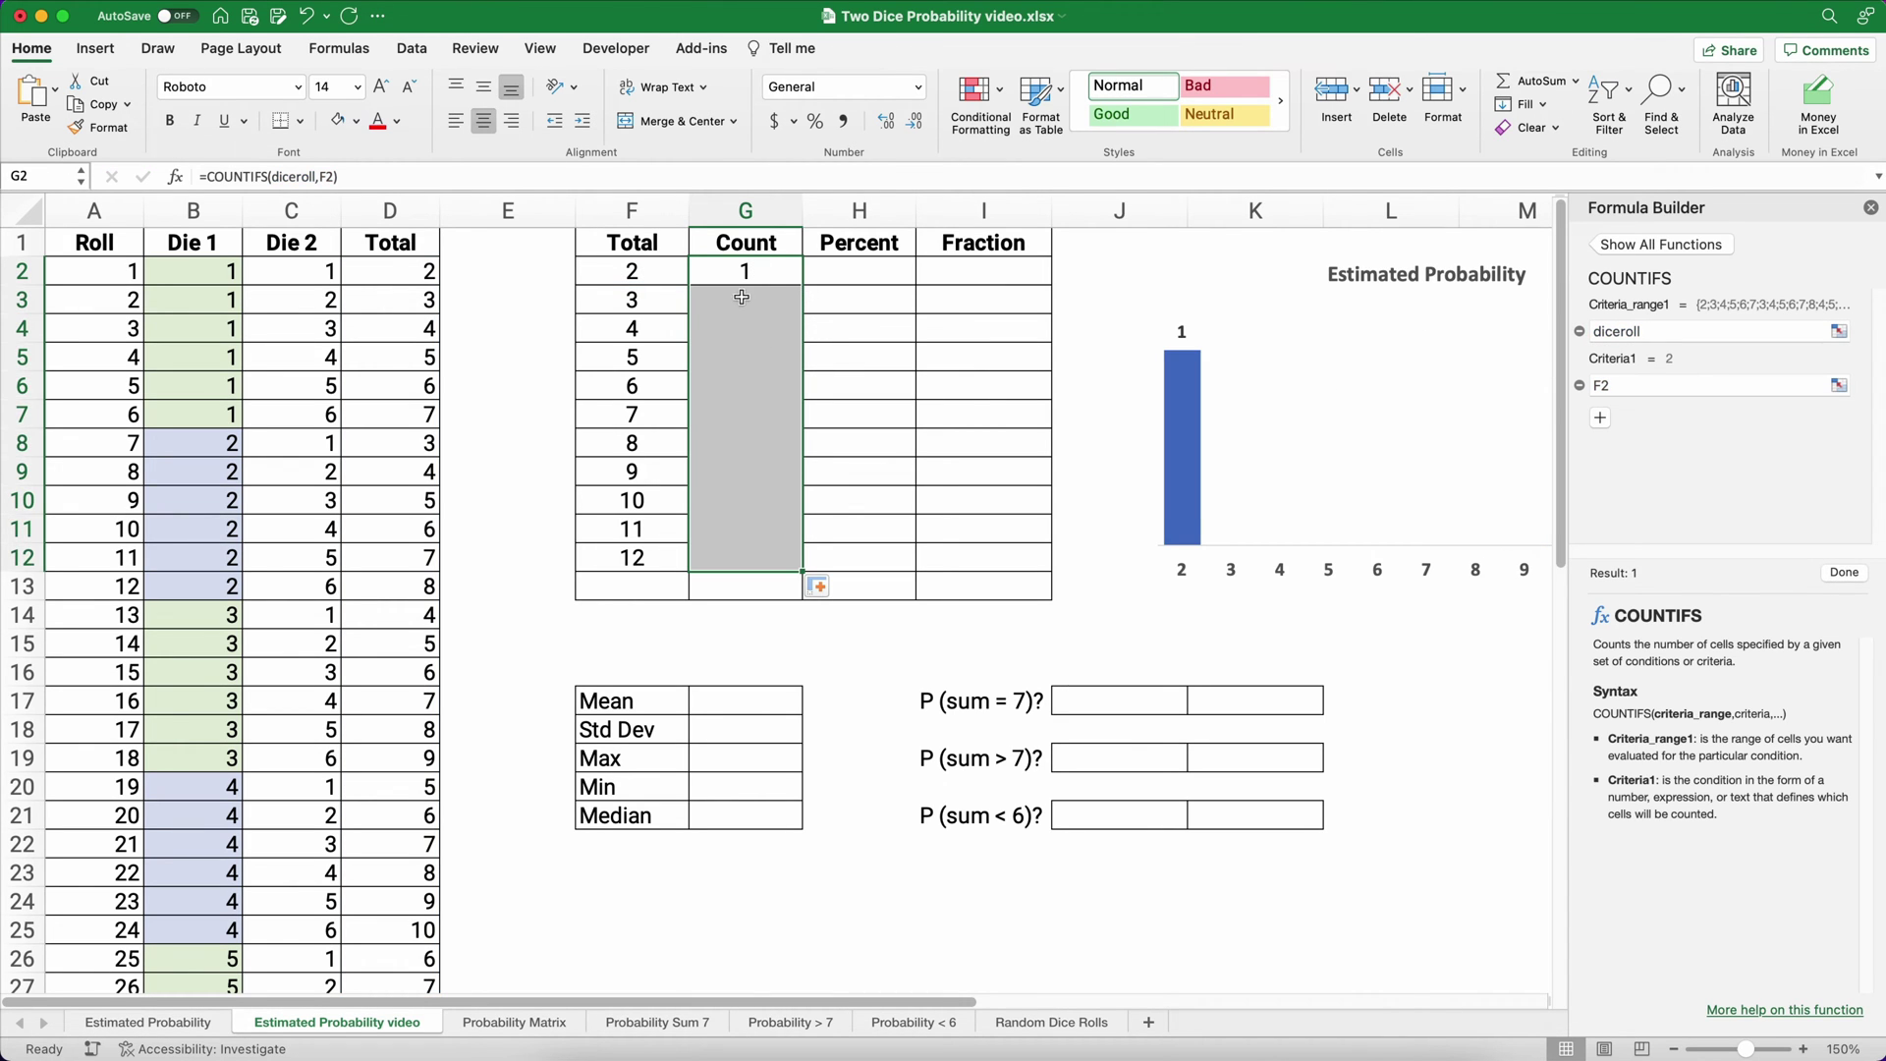
key(cmd+z)
key(cmd+c)
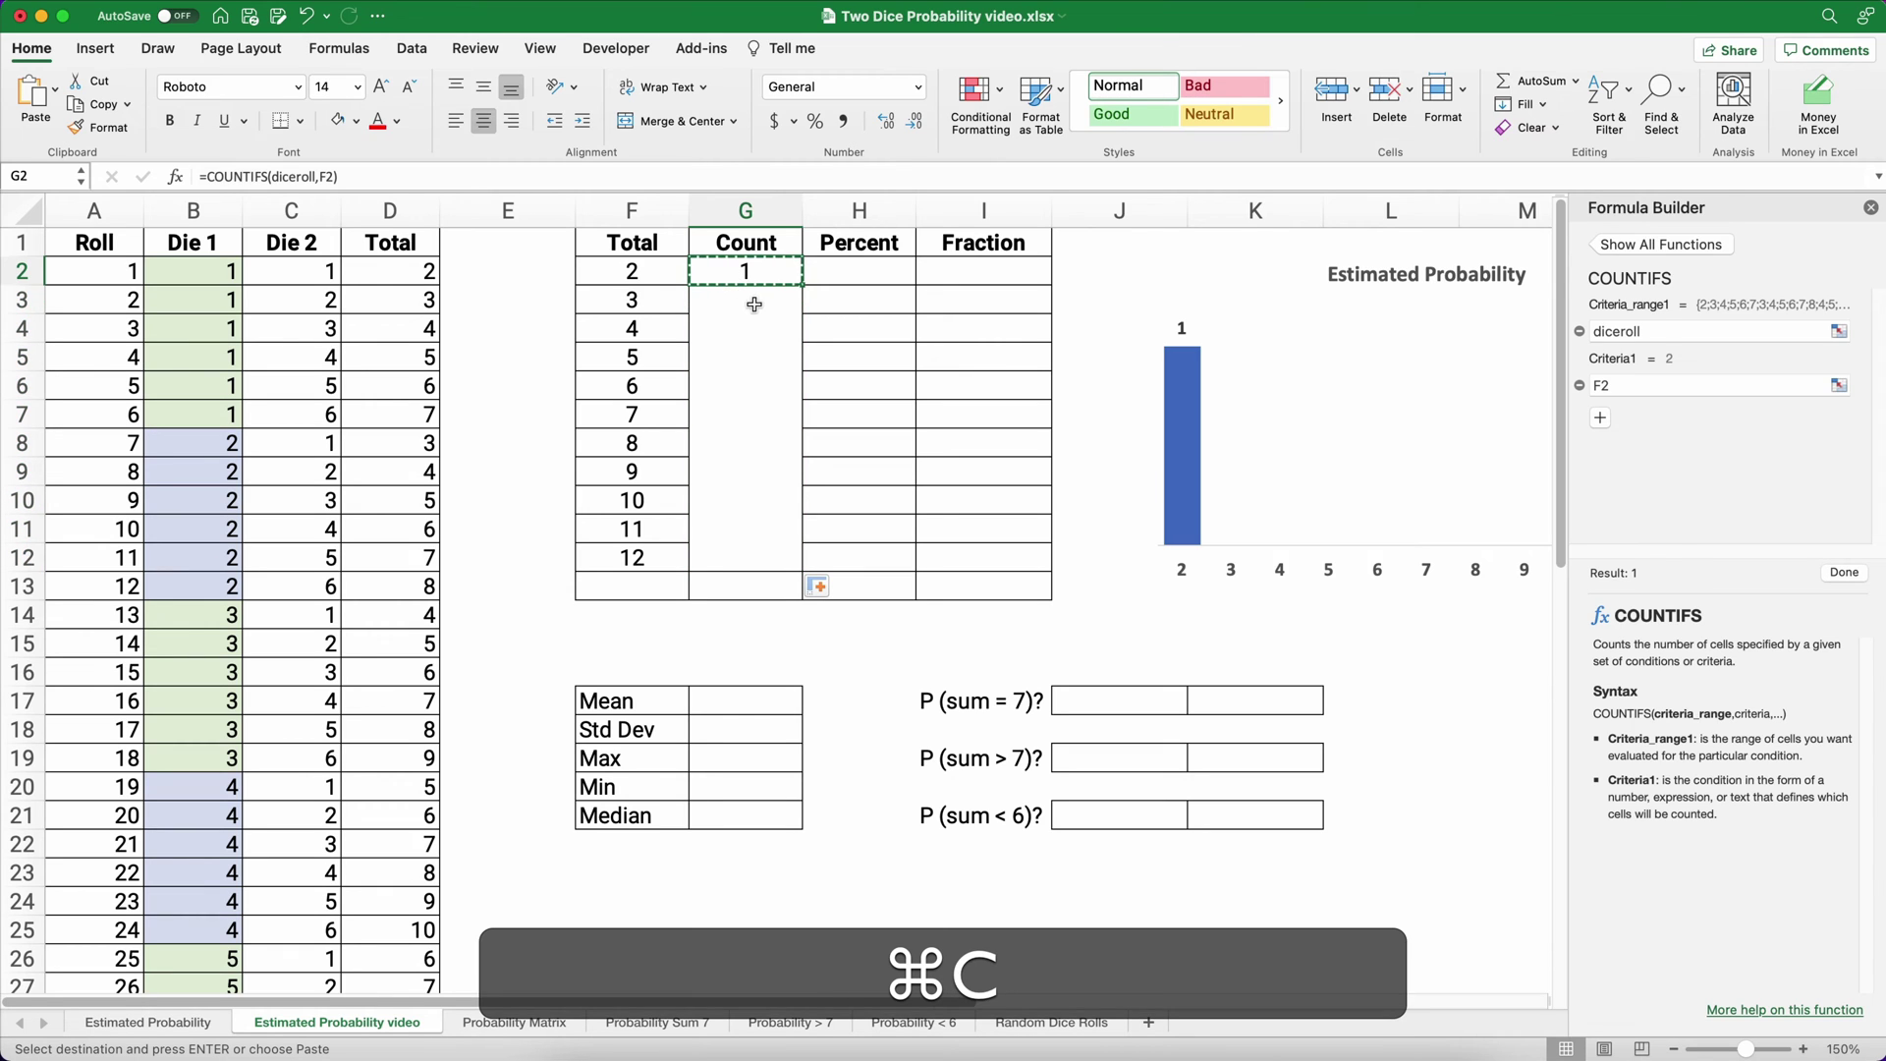
drag(755, 305, 732, 547)
key(cmd+v)
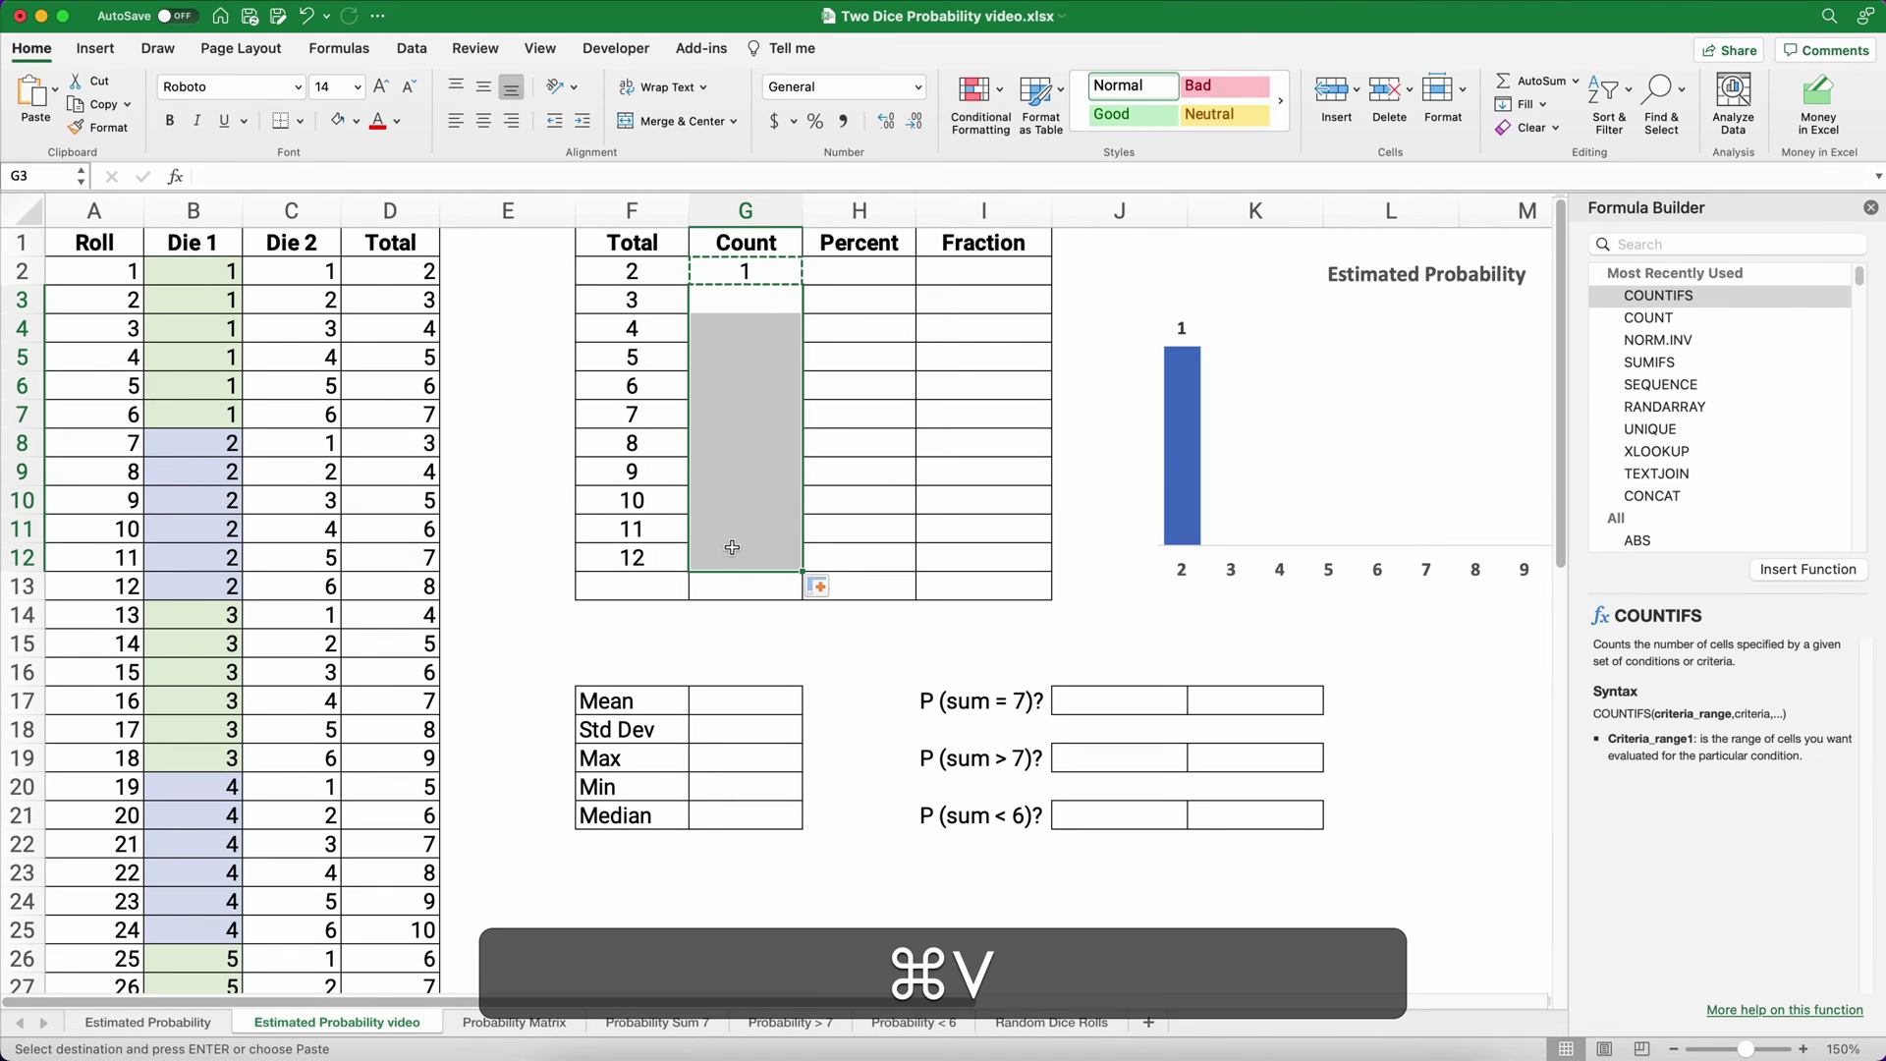
click(506, 501)
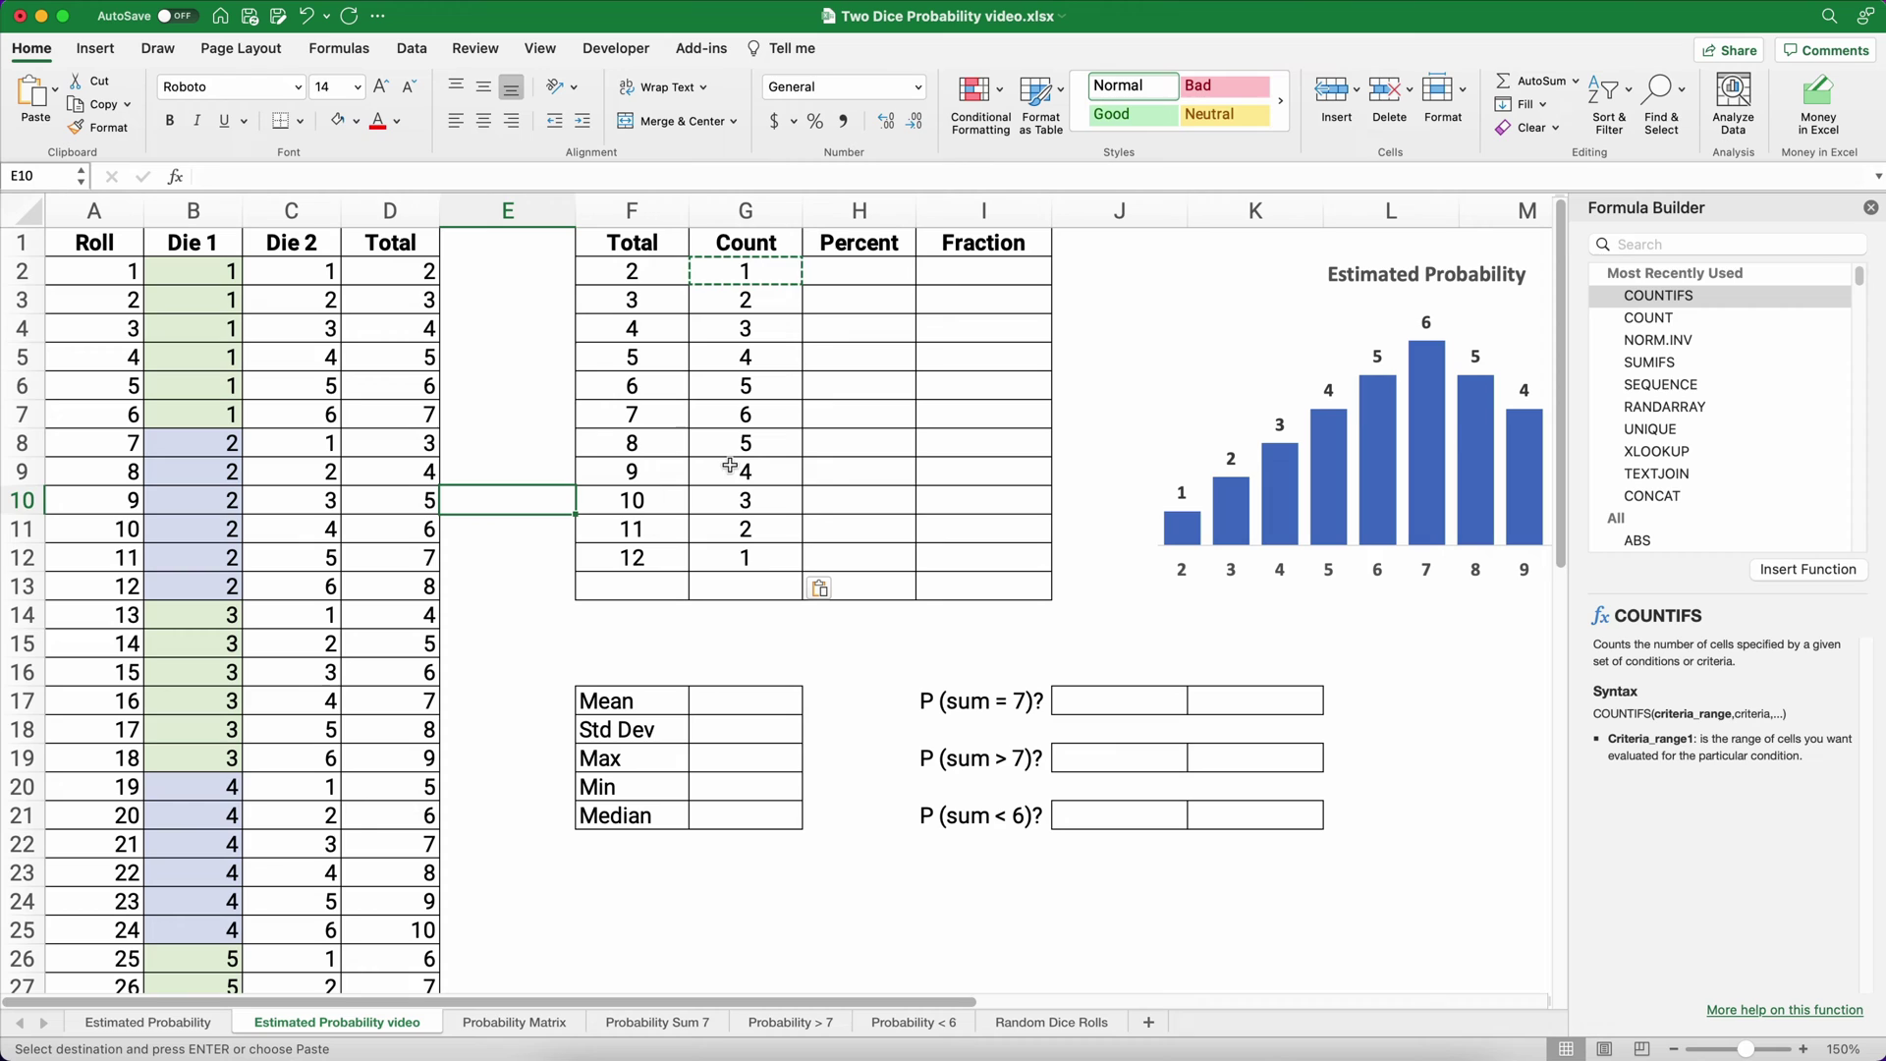
click(759, 566)
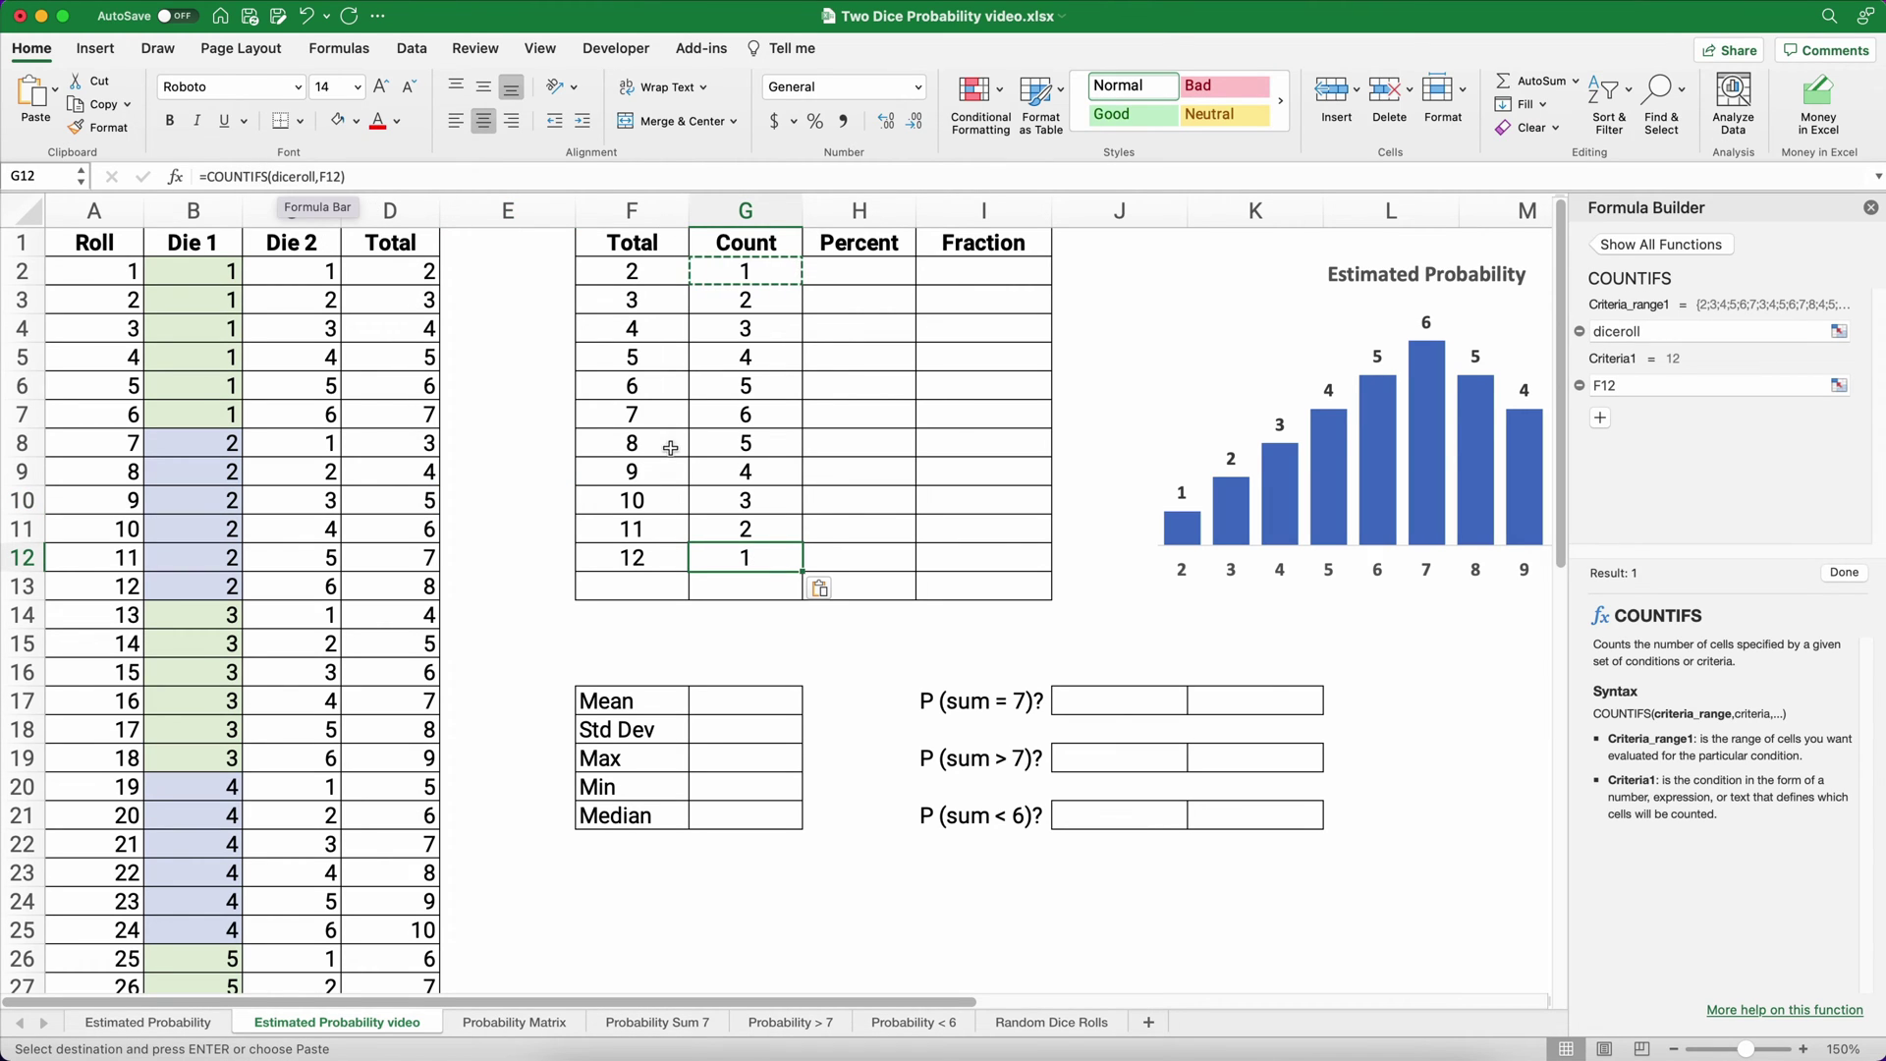
click(1871, 209)
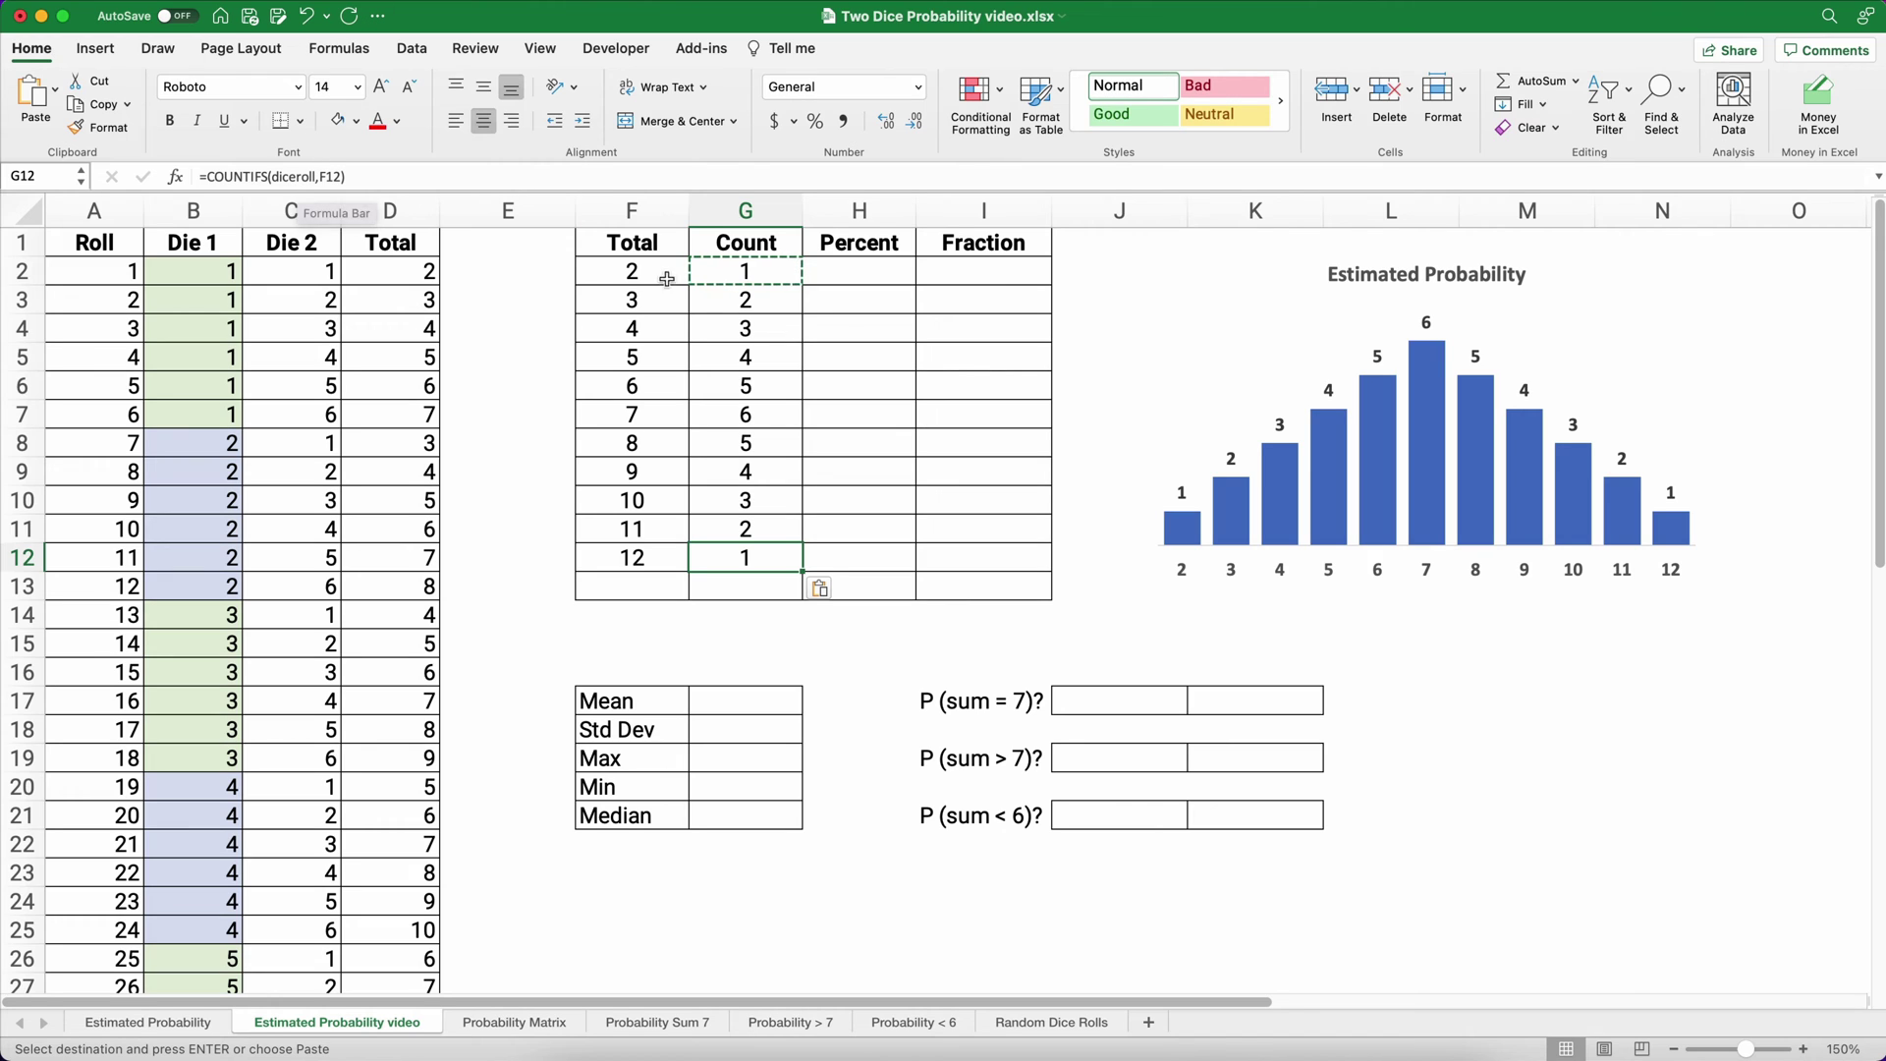
Total the Count column in G13 with AutoSum.
drag(727, 273, 717, 574)
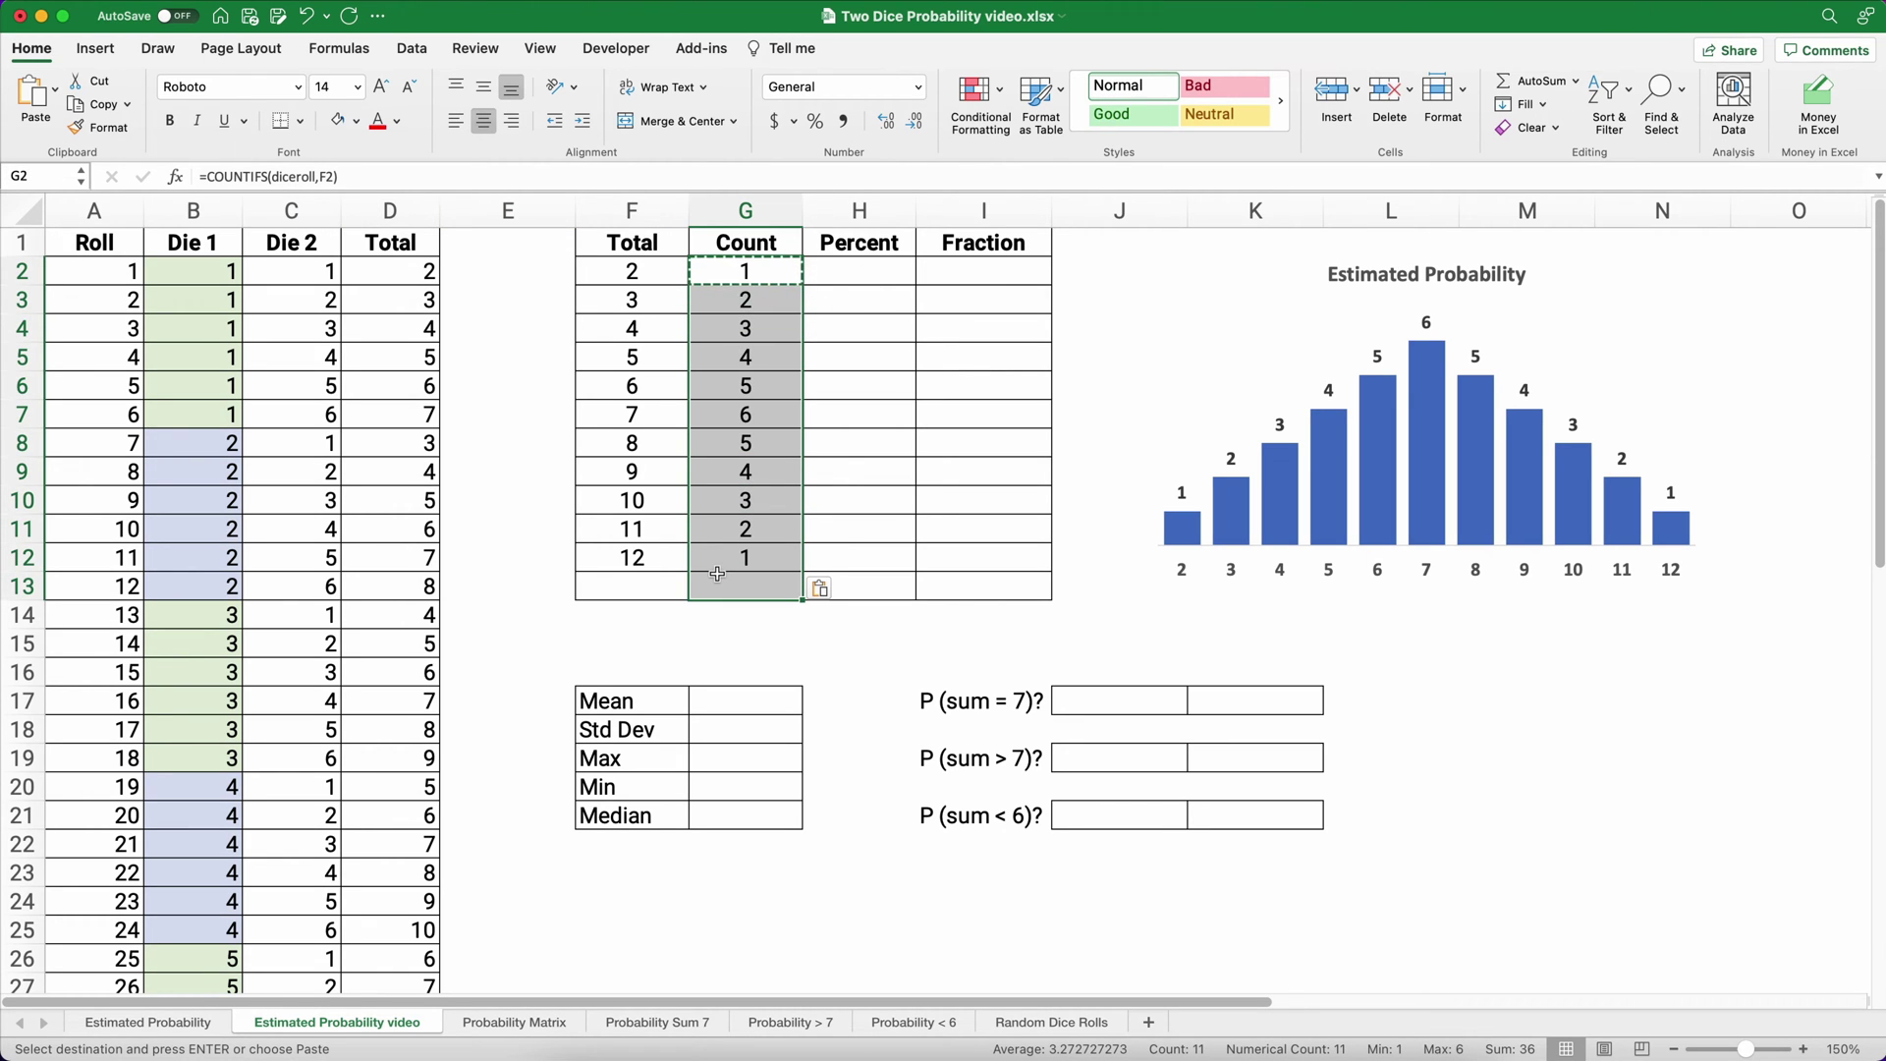
key(super+shift+t)
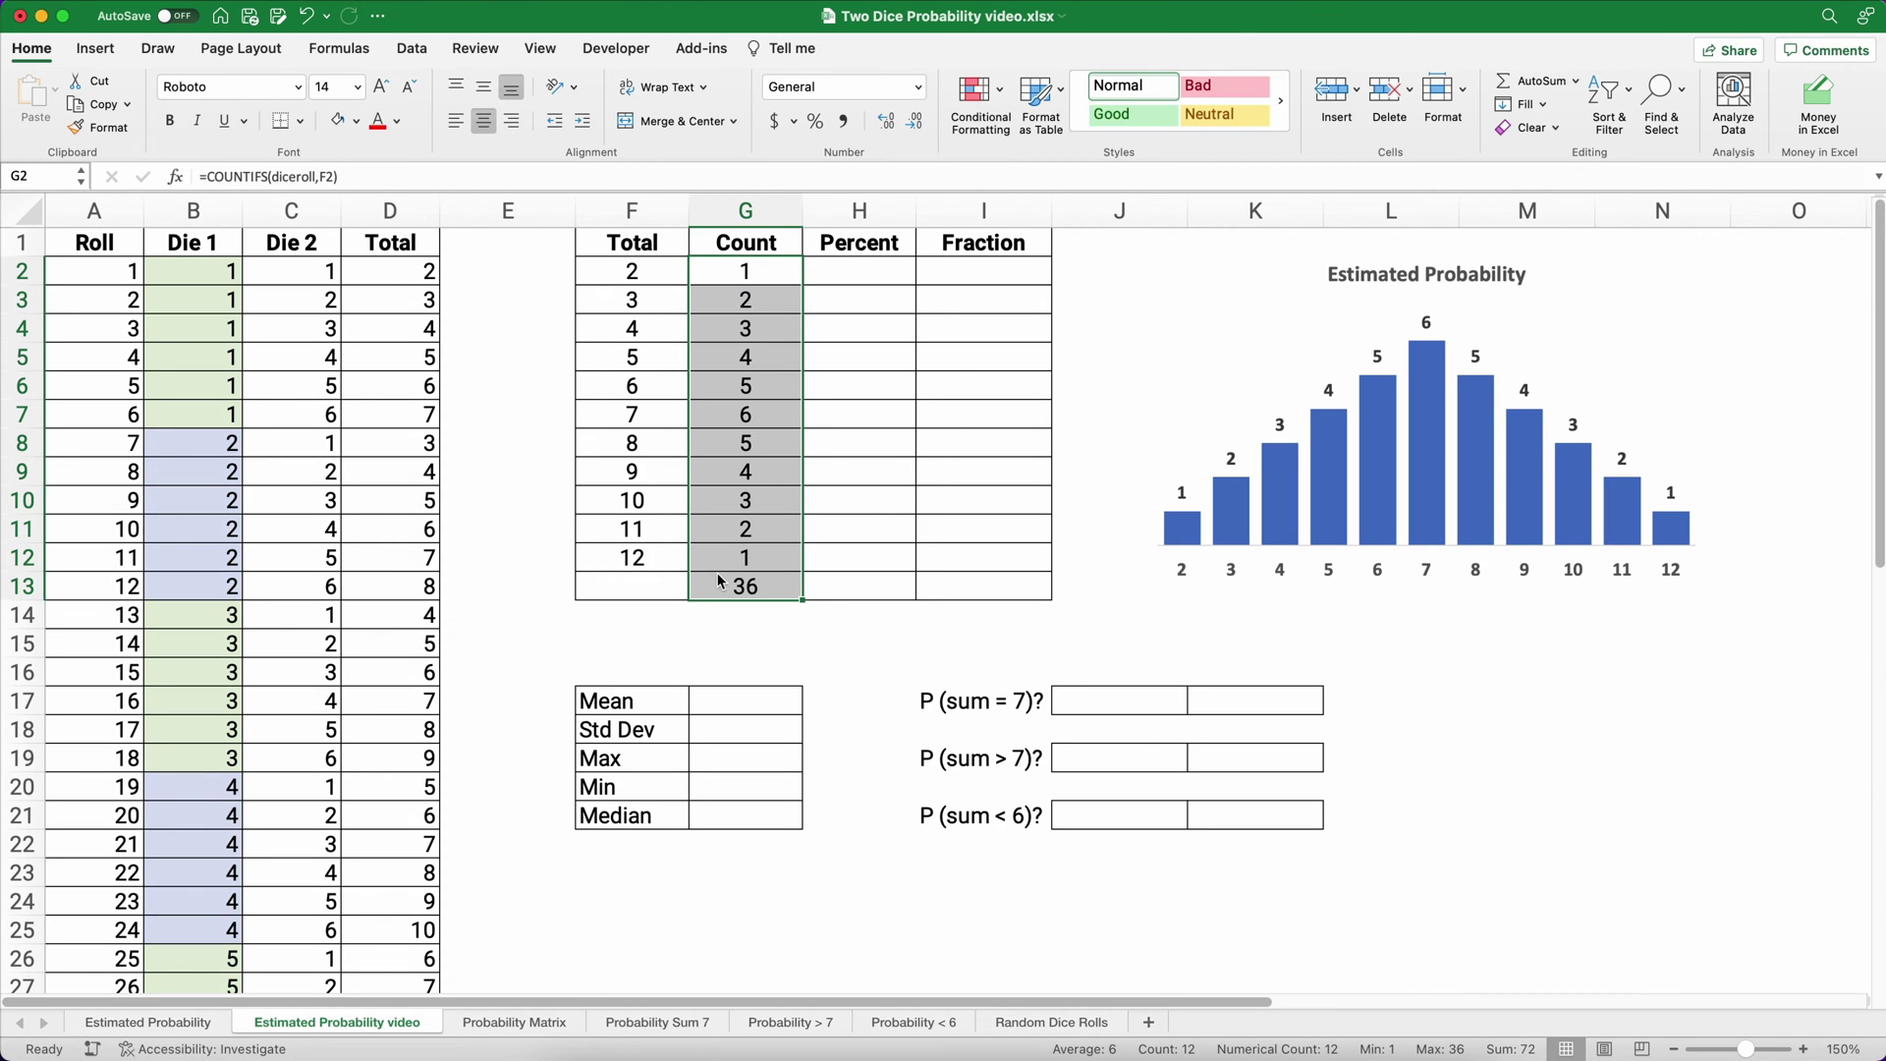
key(Down)
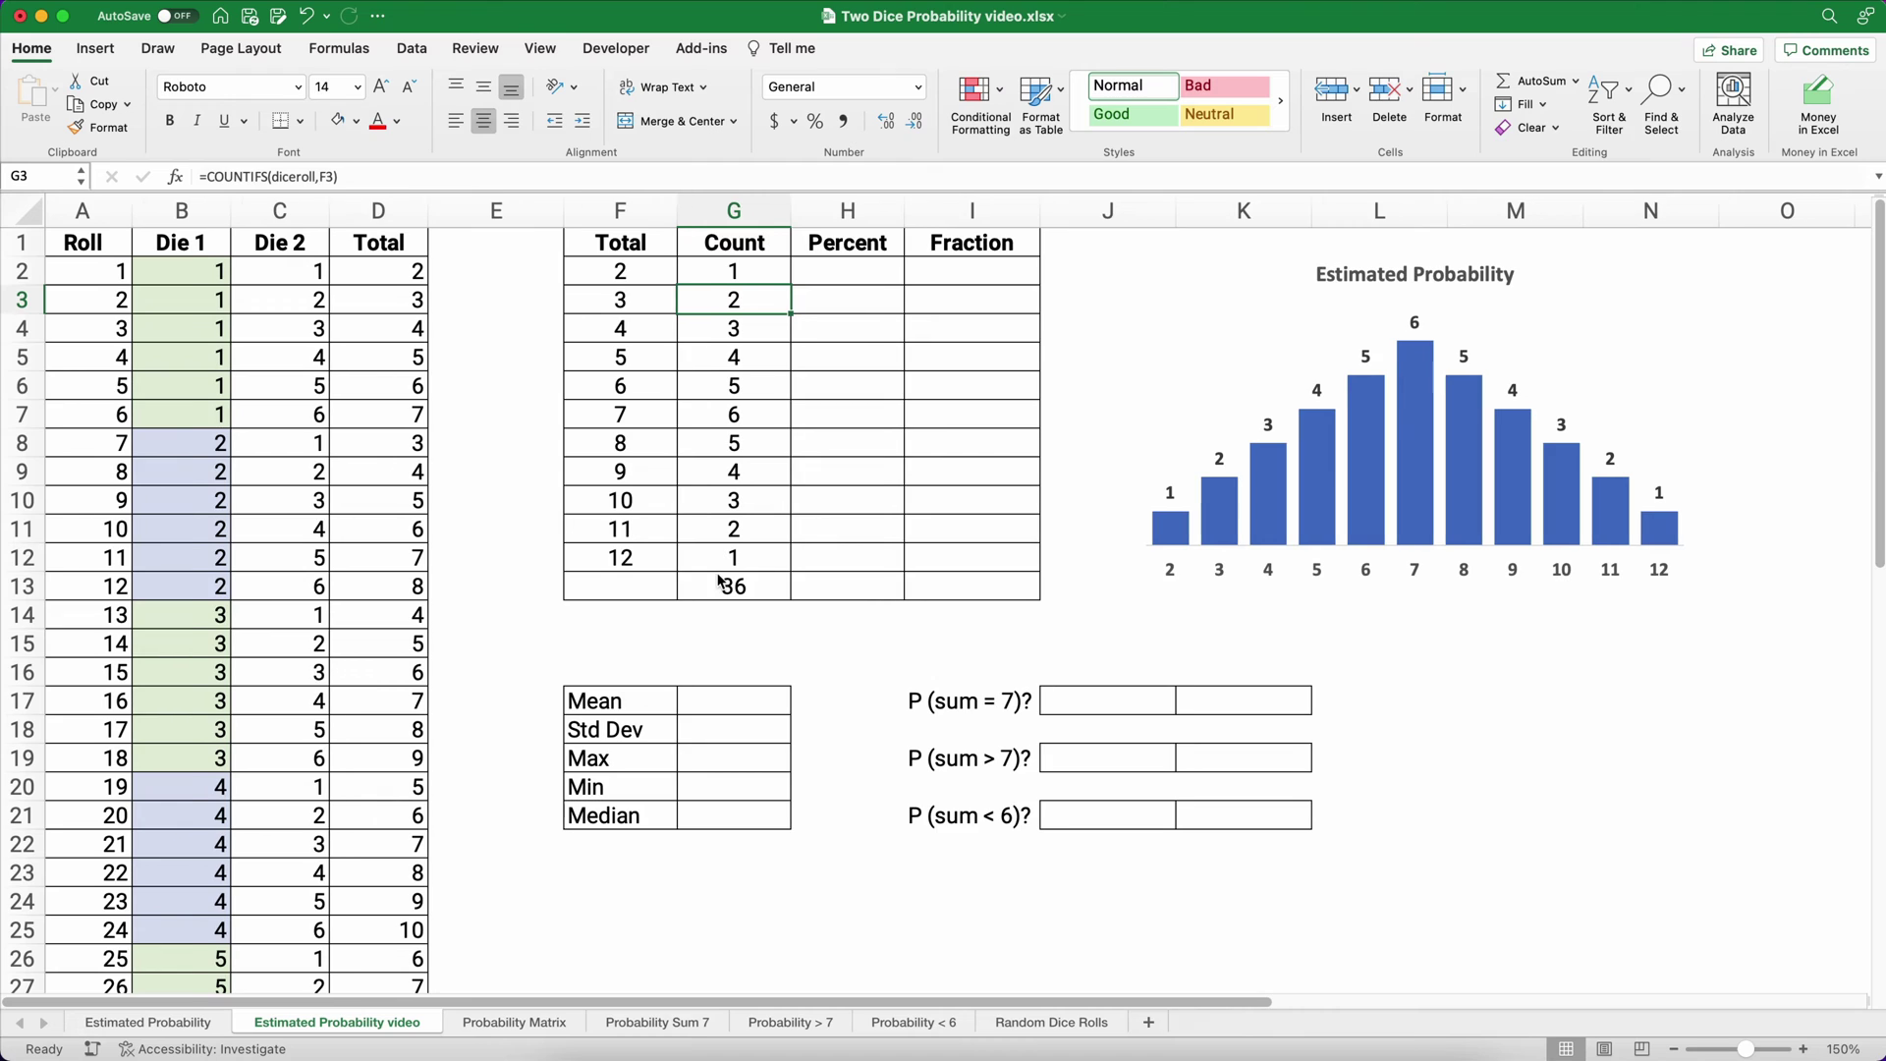
Write the formula =SUM(G2:G12) in G13 to total the counts.
click(718, 575)
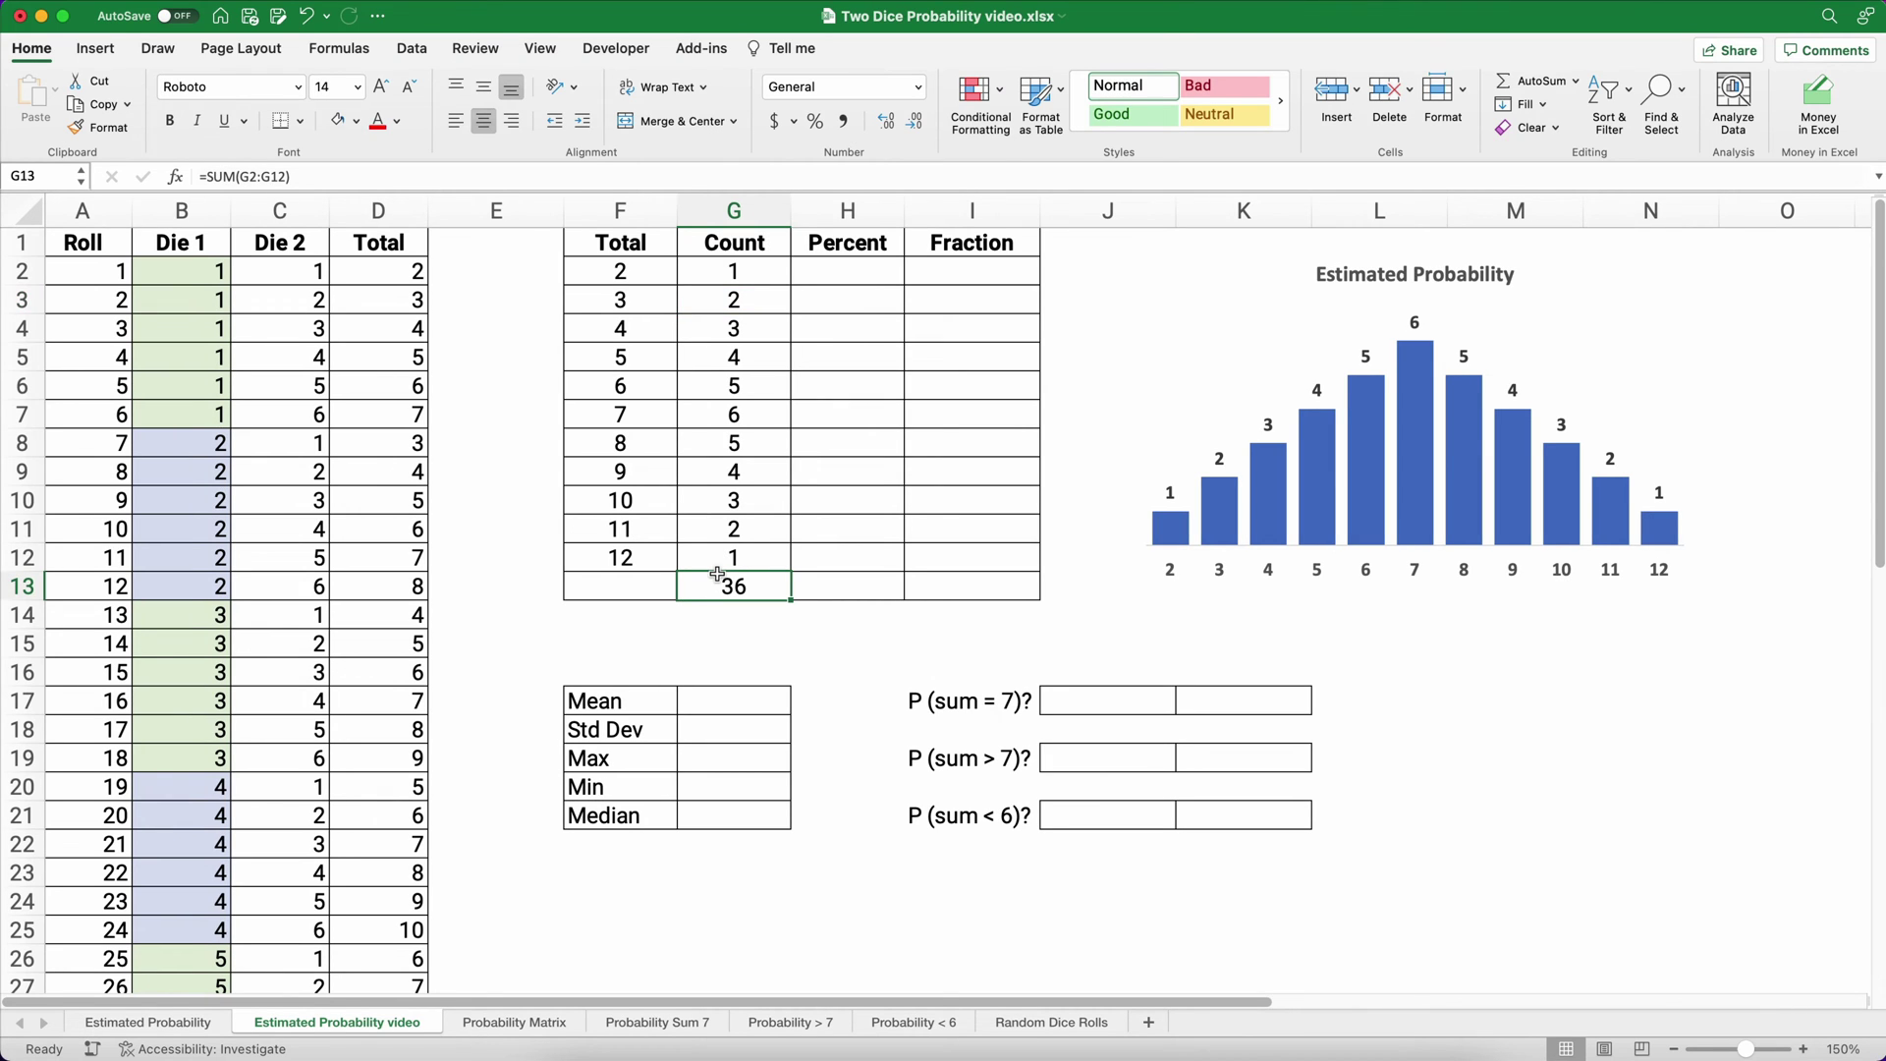
text(=sum)
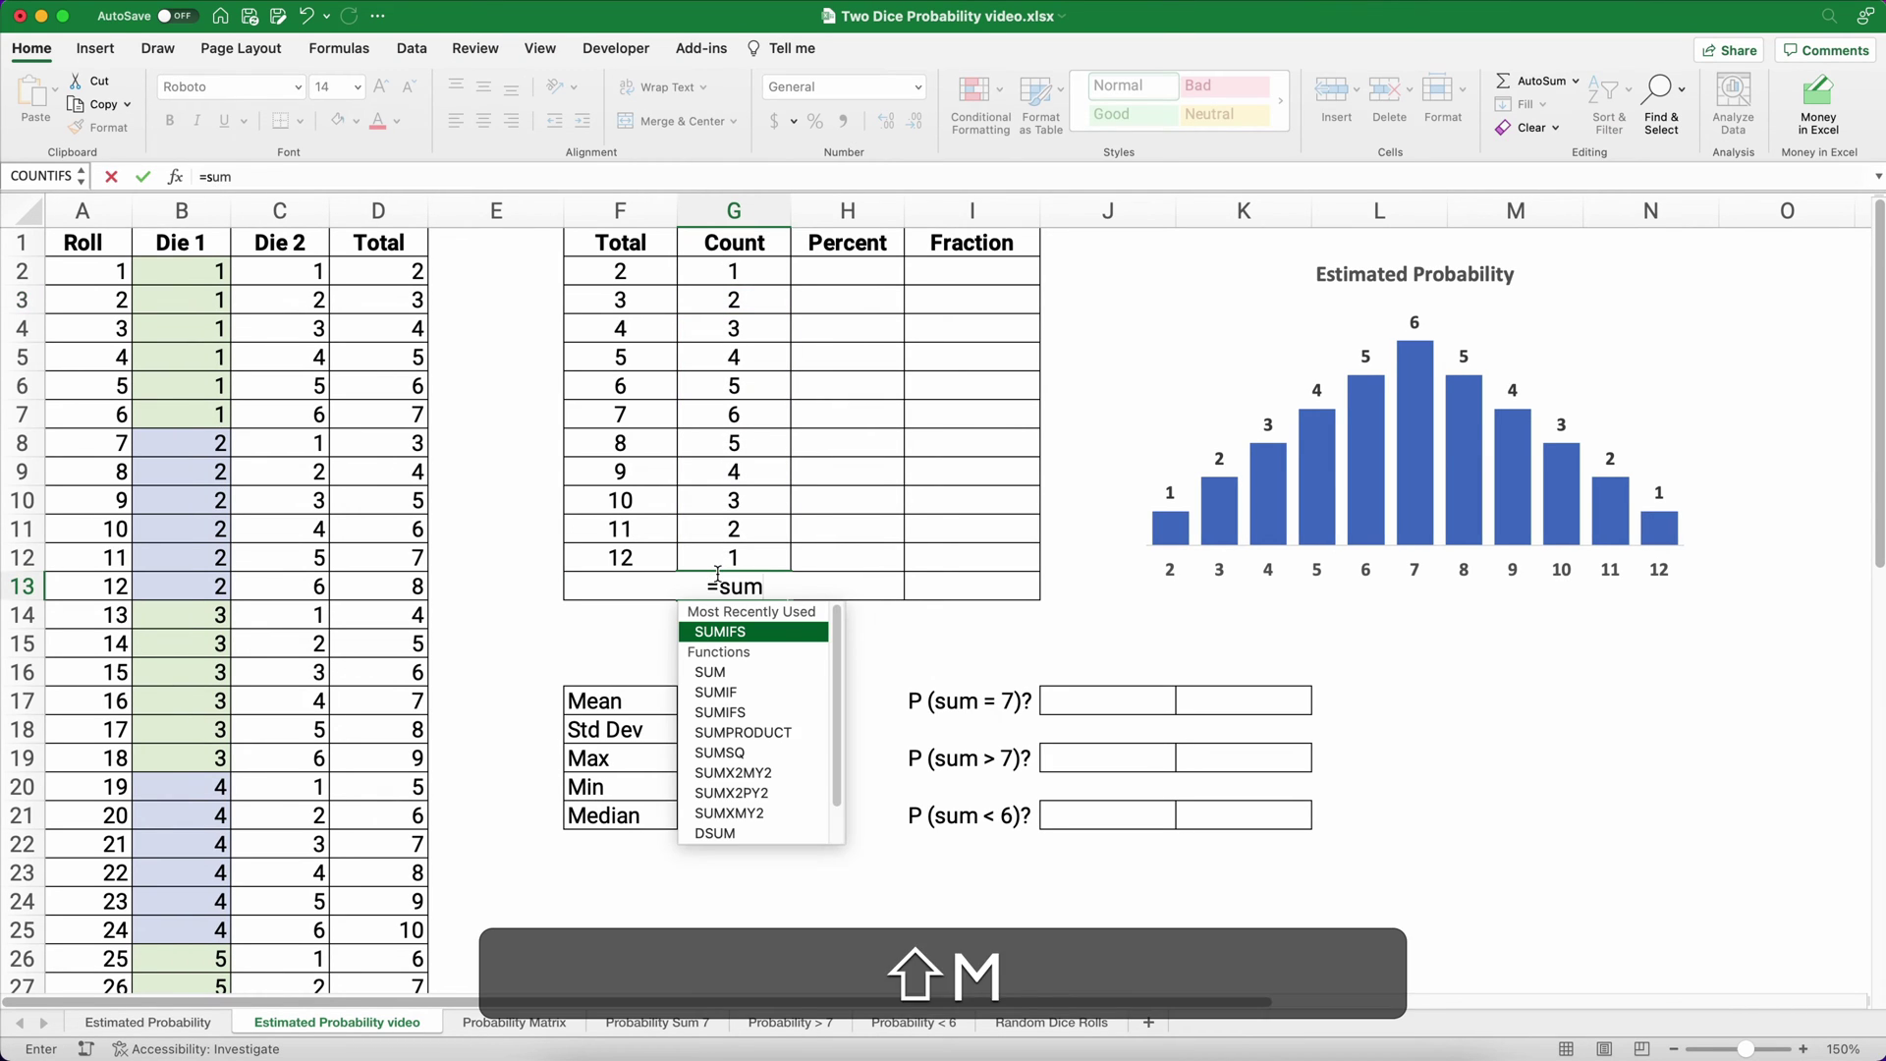
text(()
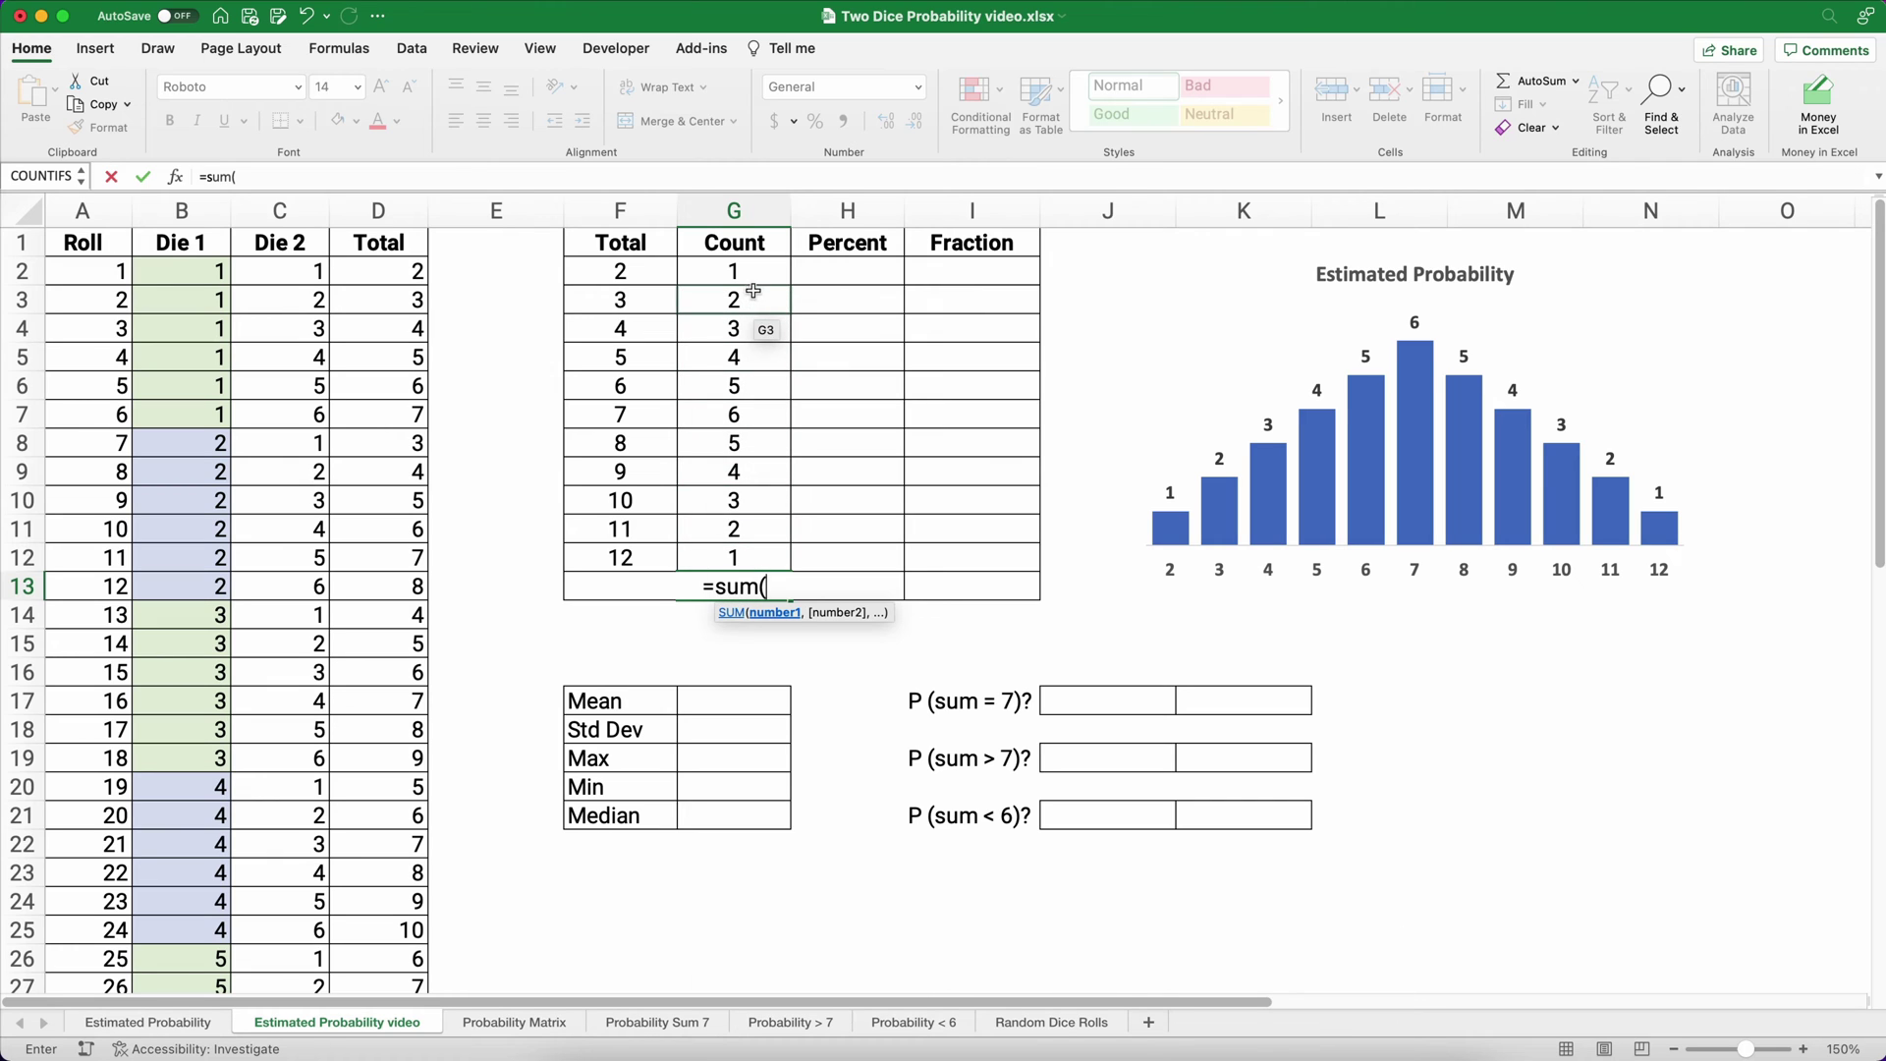
drag(763, 270, 749, 551)
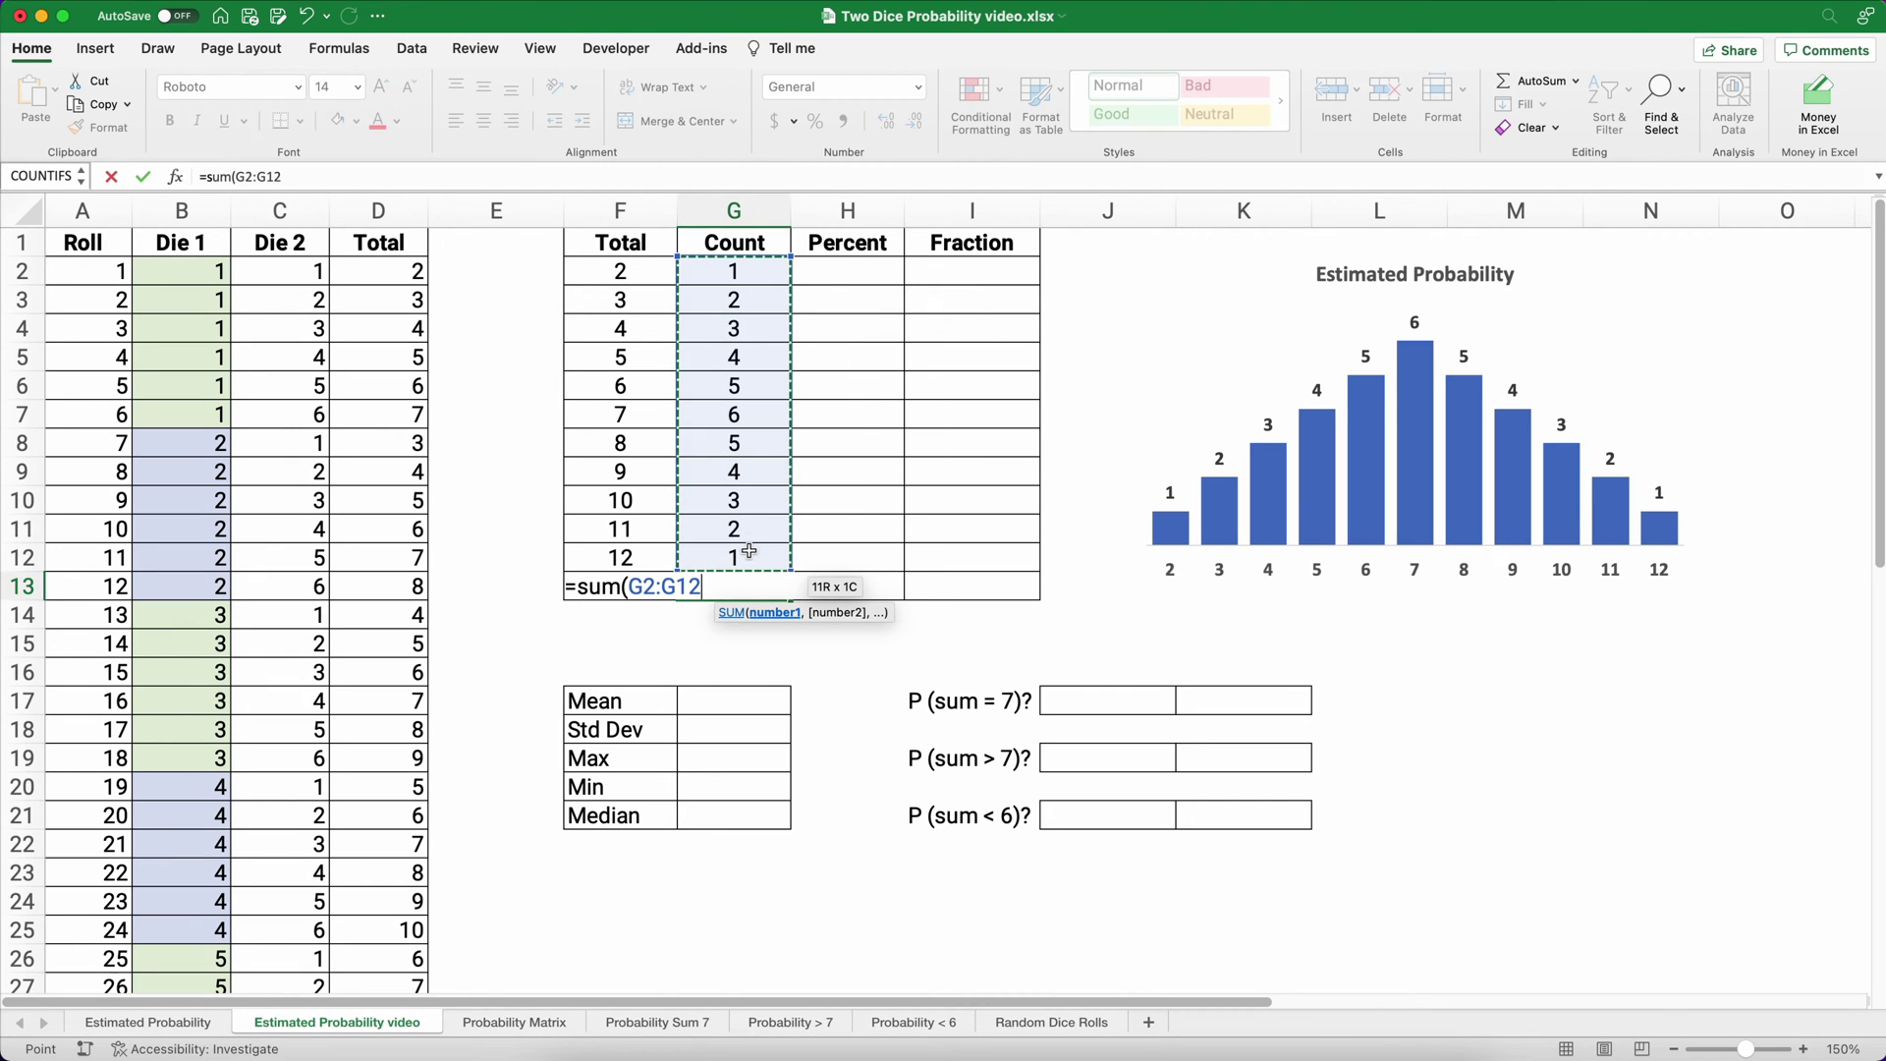
text())
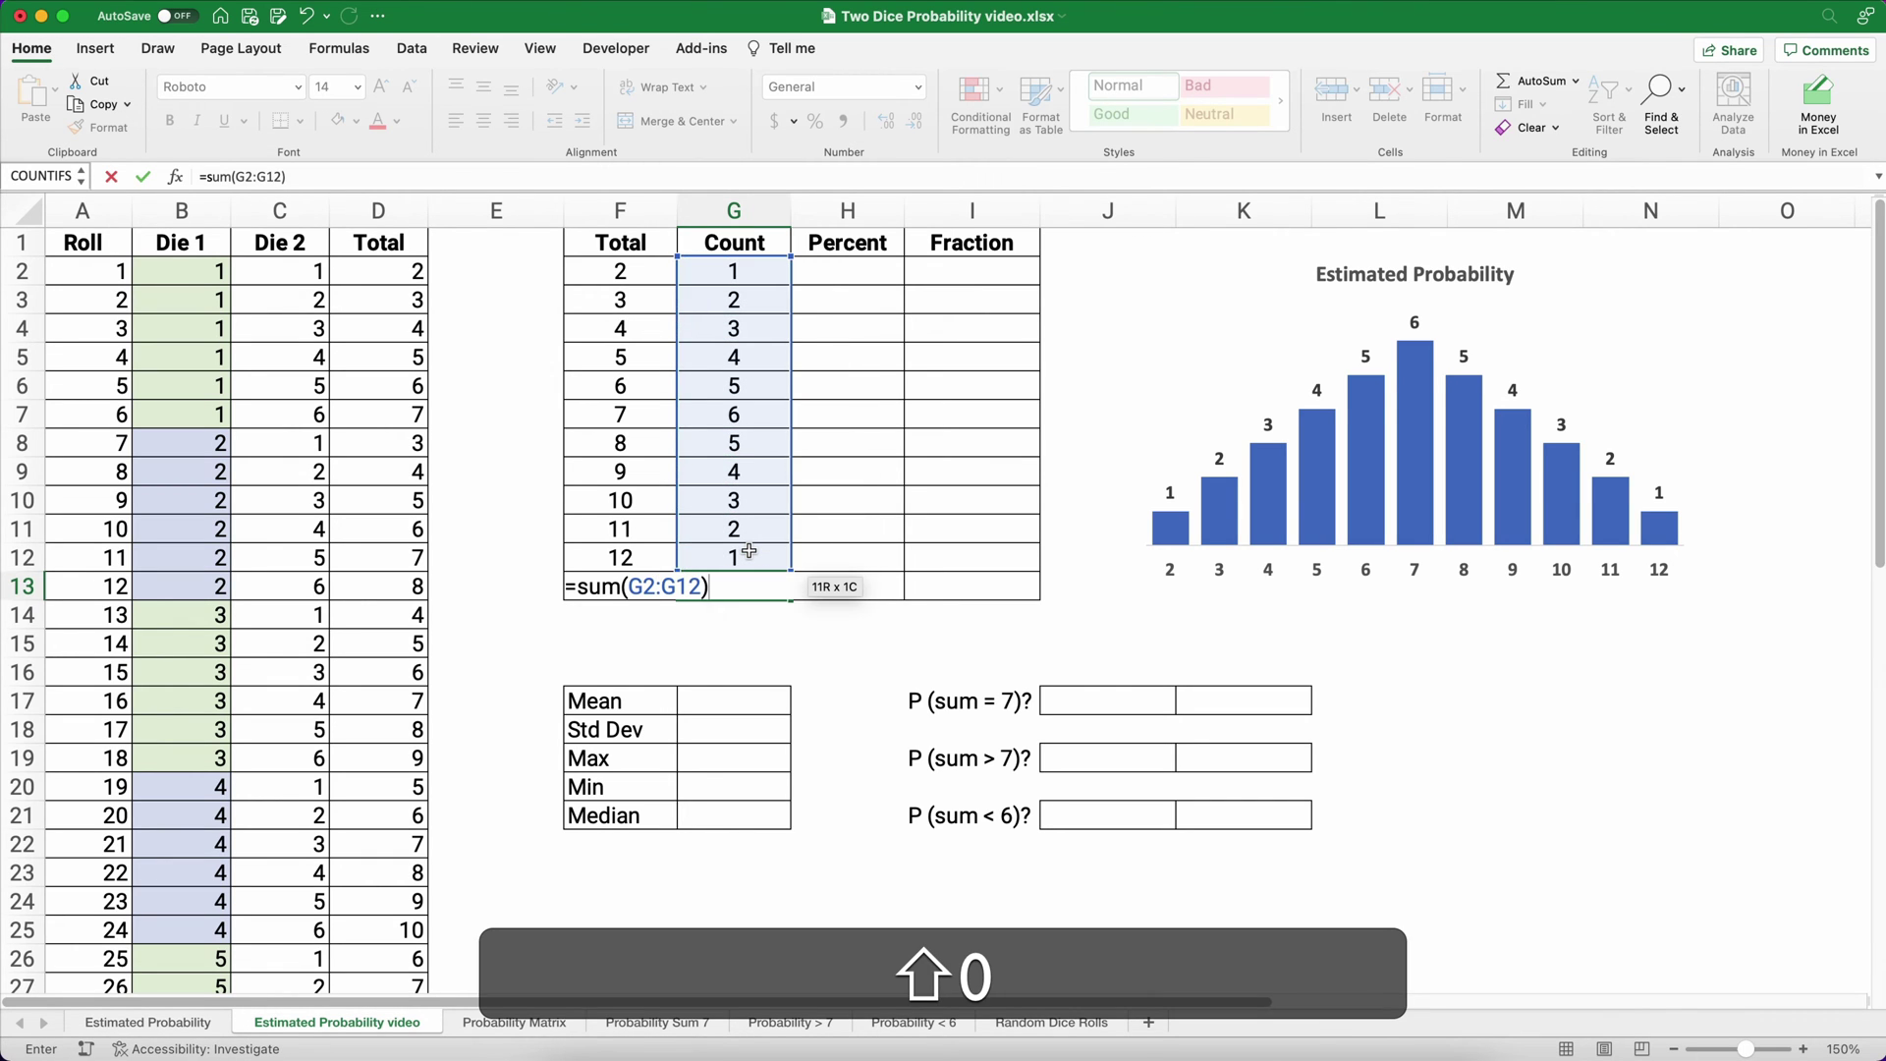
key(Return)
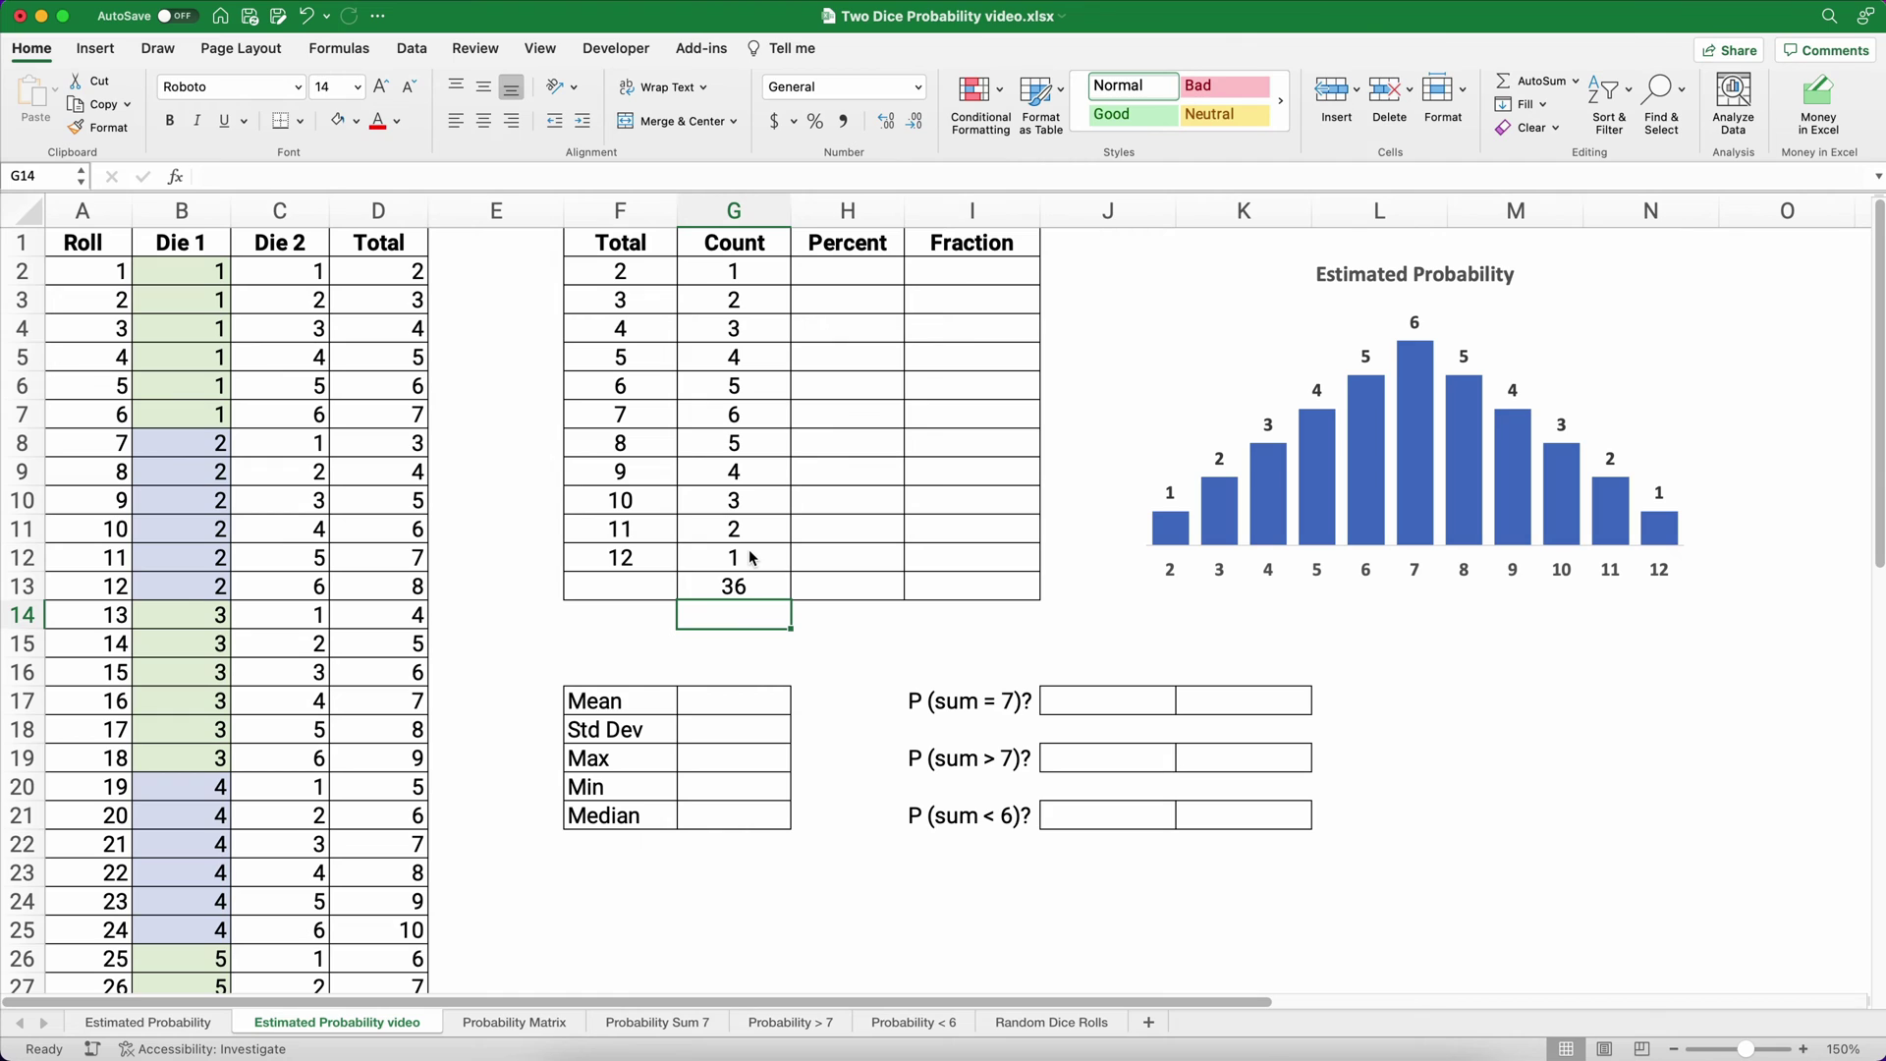
Enter the Percent formula =G2/$G$13 in H2, with the divisor as an absolute reference.
click(853, 271)
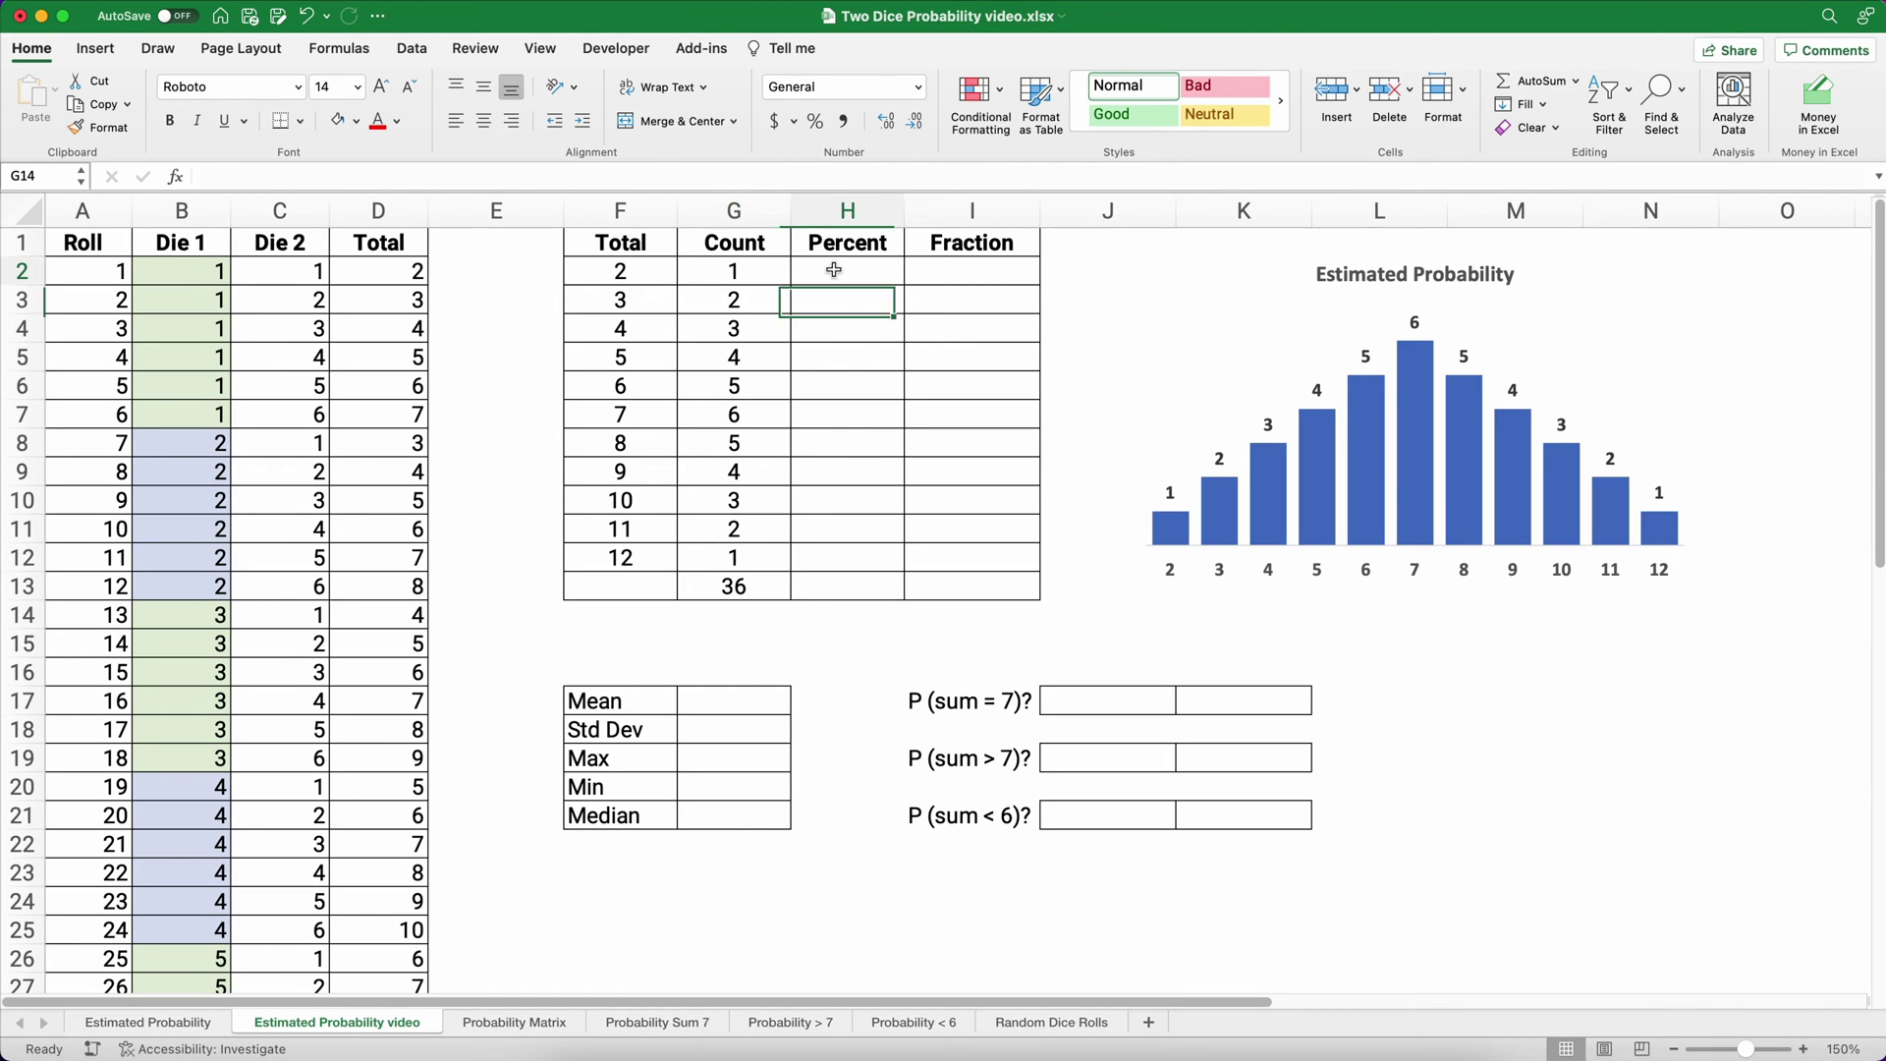
text(=)
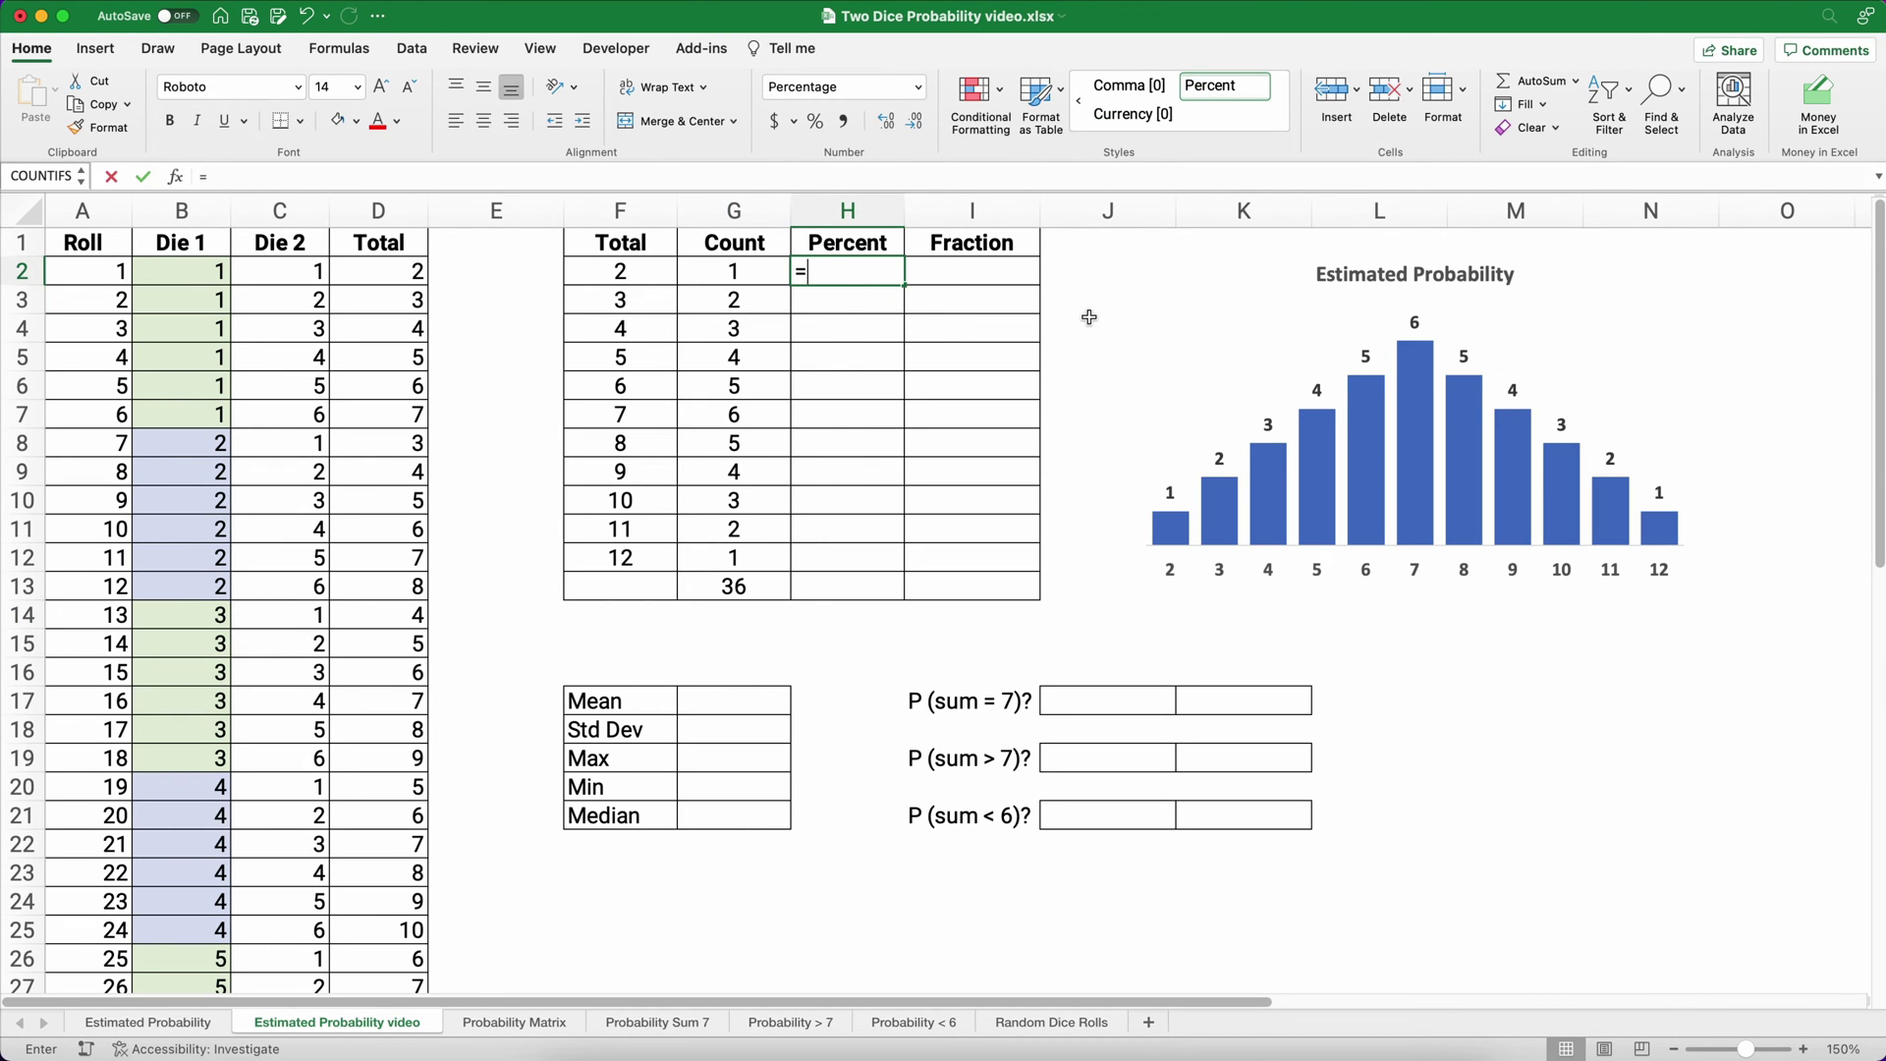
key(Left)
text(/)
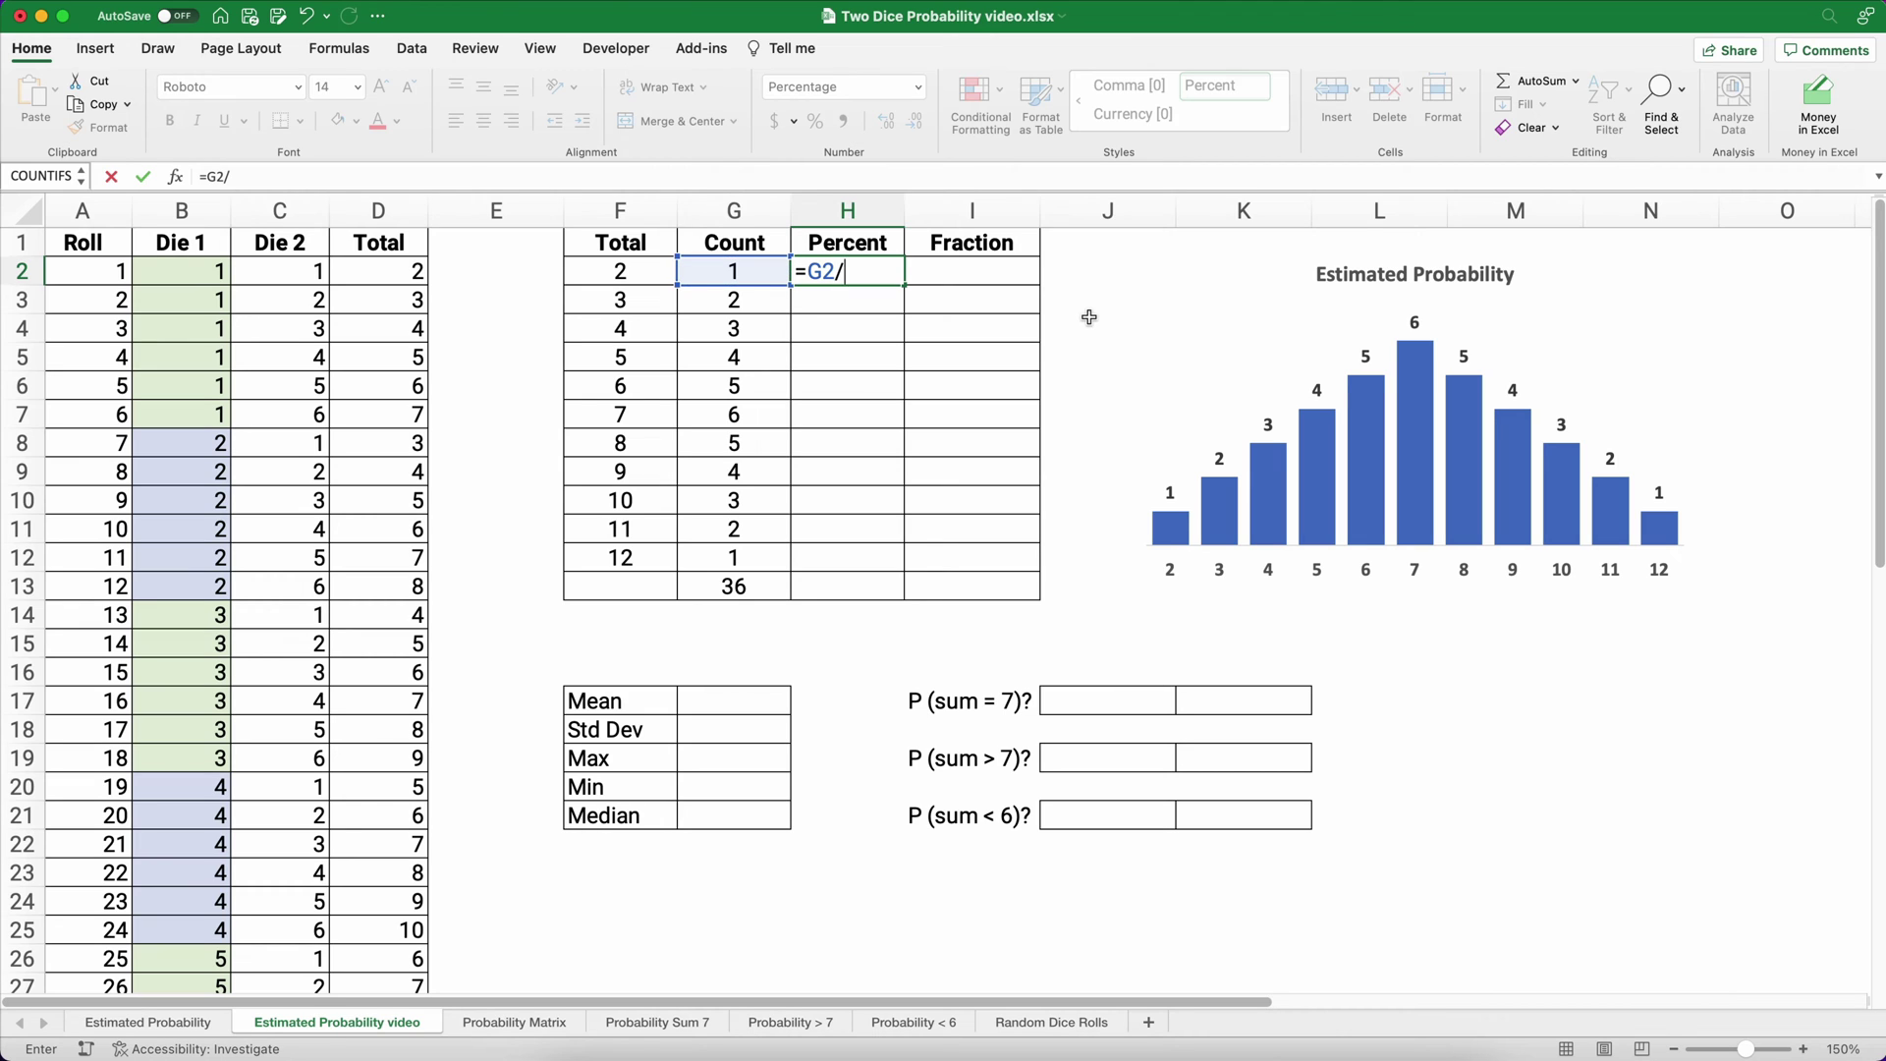
click(755, 580)
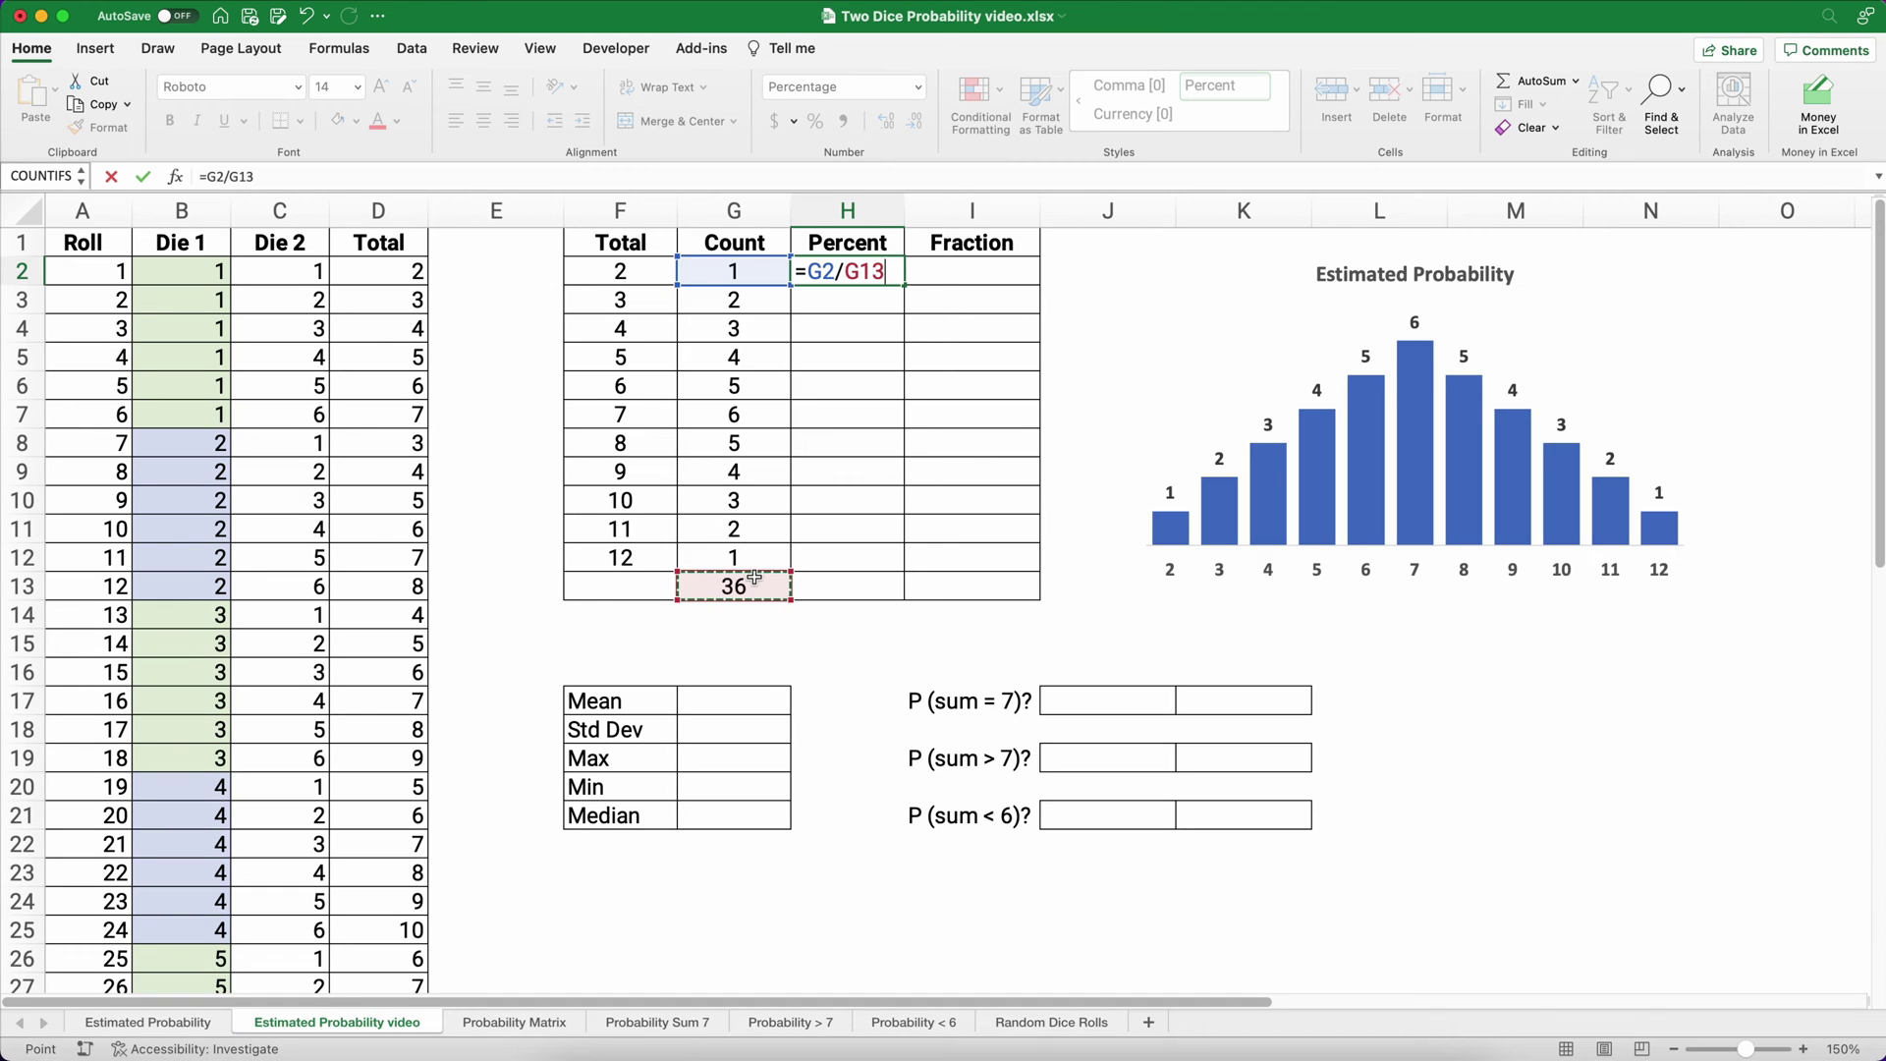
key(F4)
key(Return)
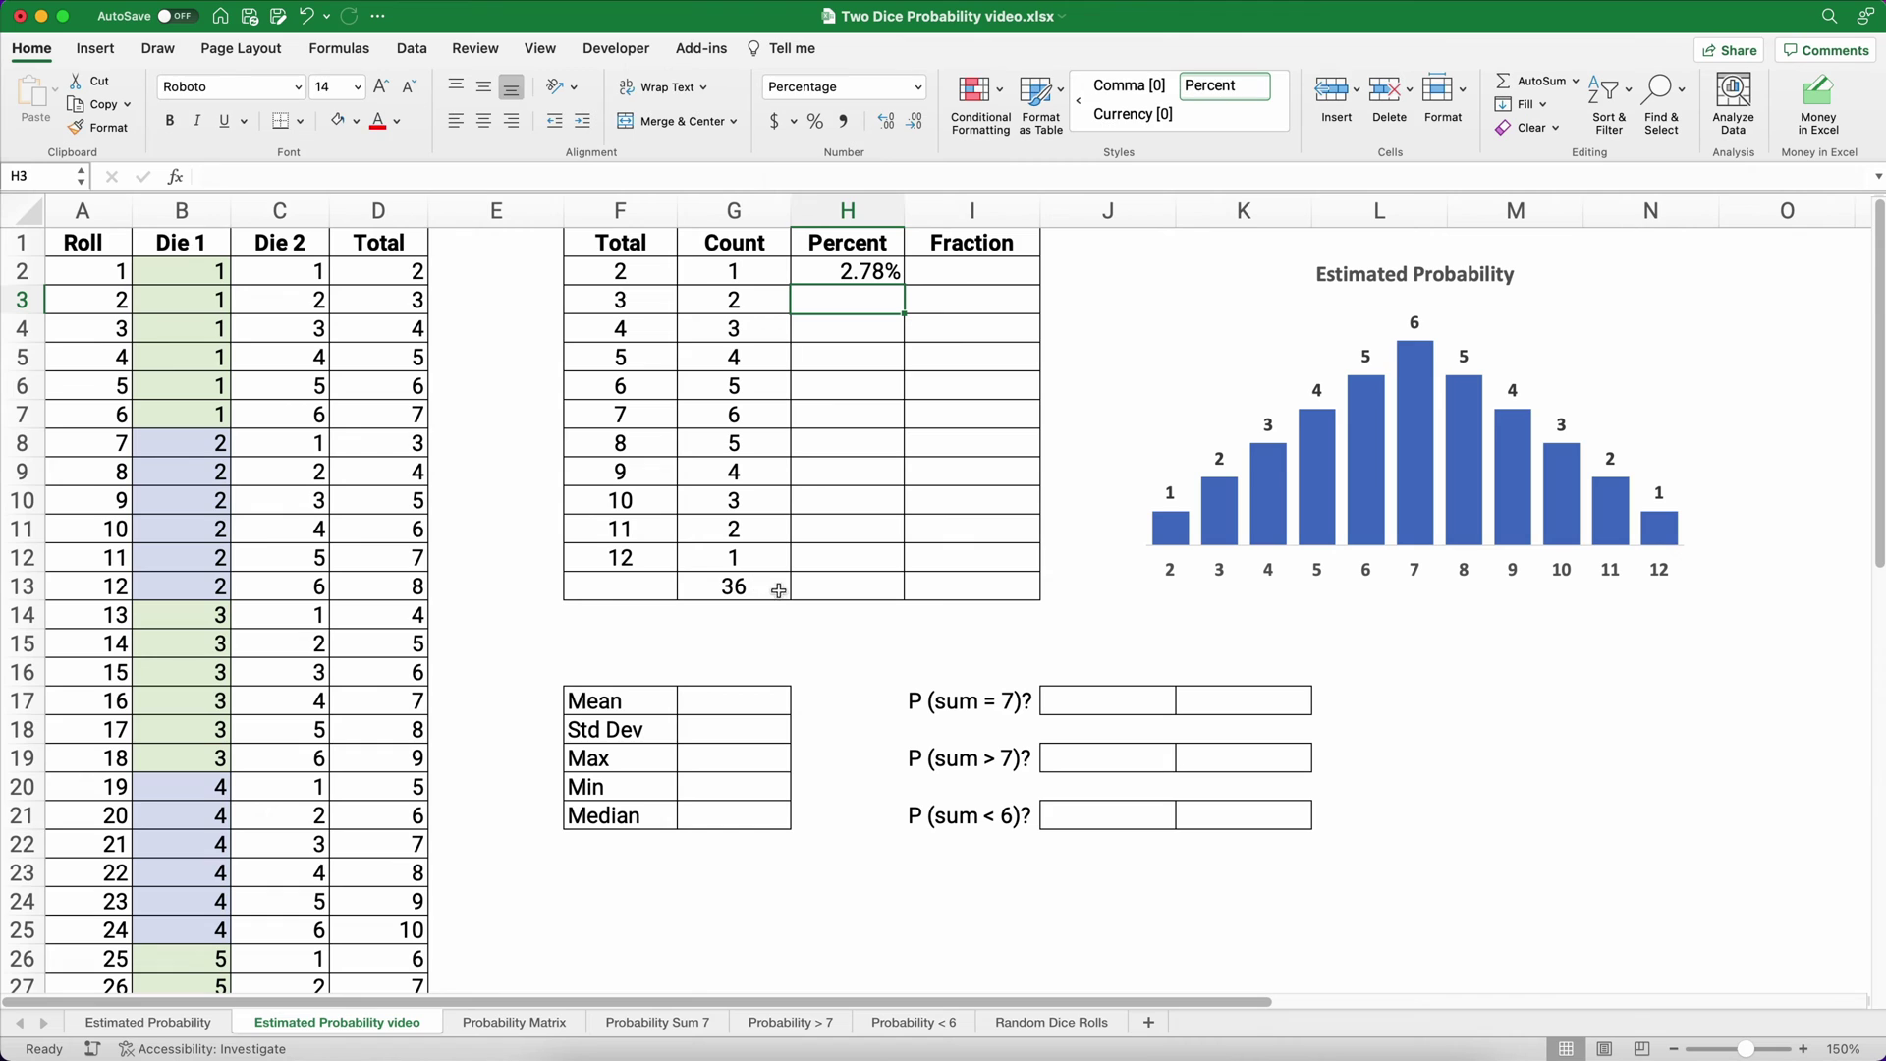
Fill the Percent formula from H2 down to H12 and total the column in H13 with AutoSum.
click(863, 271)
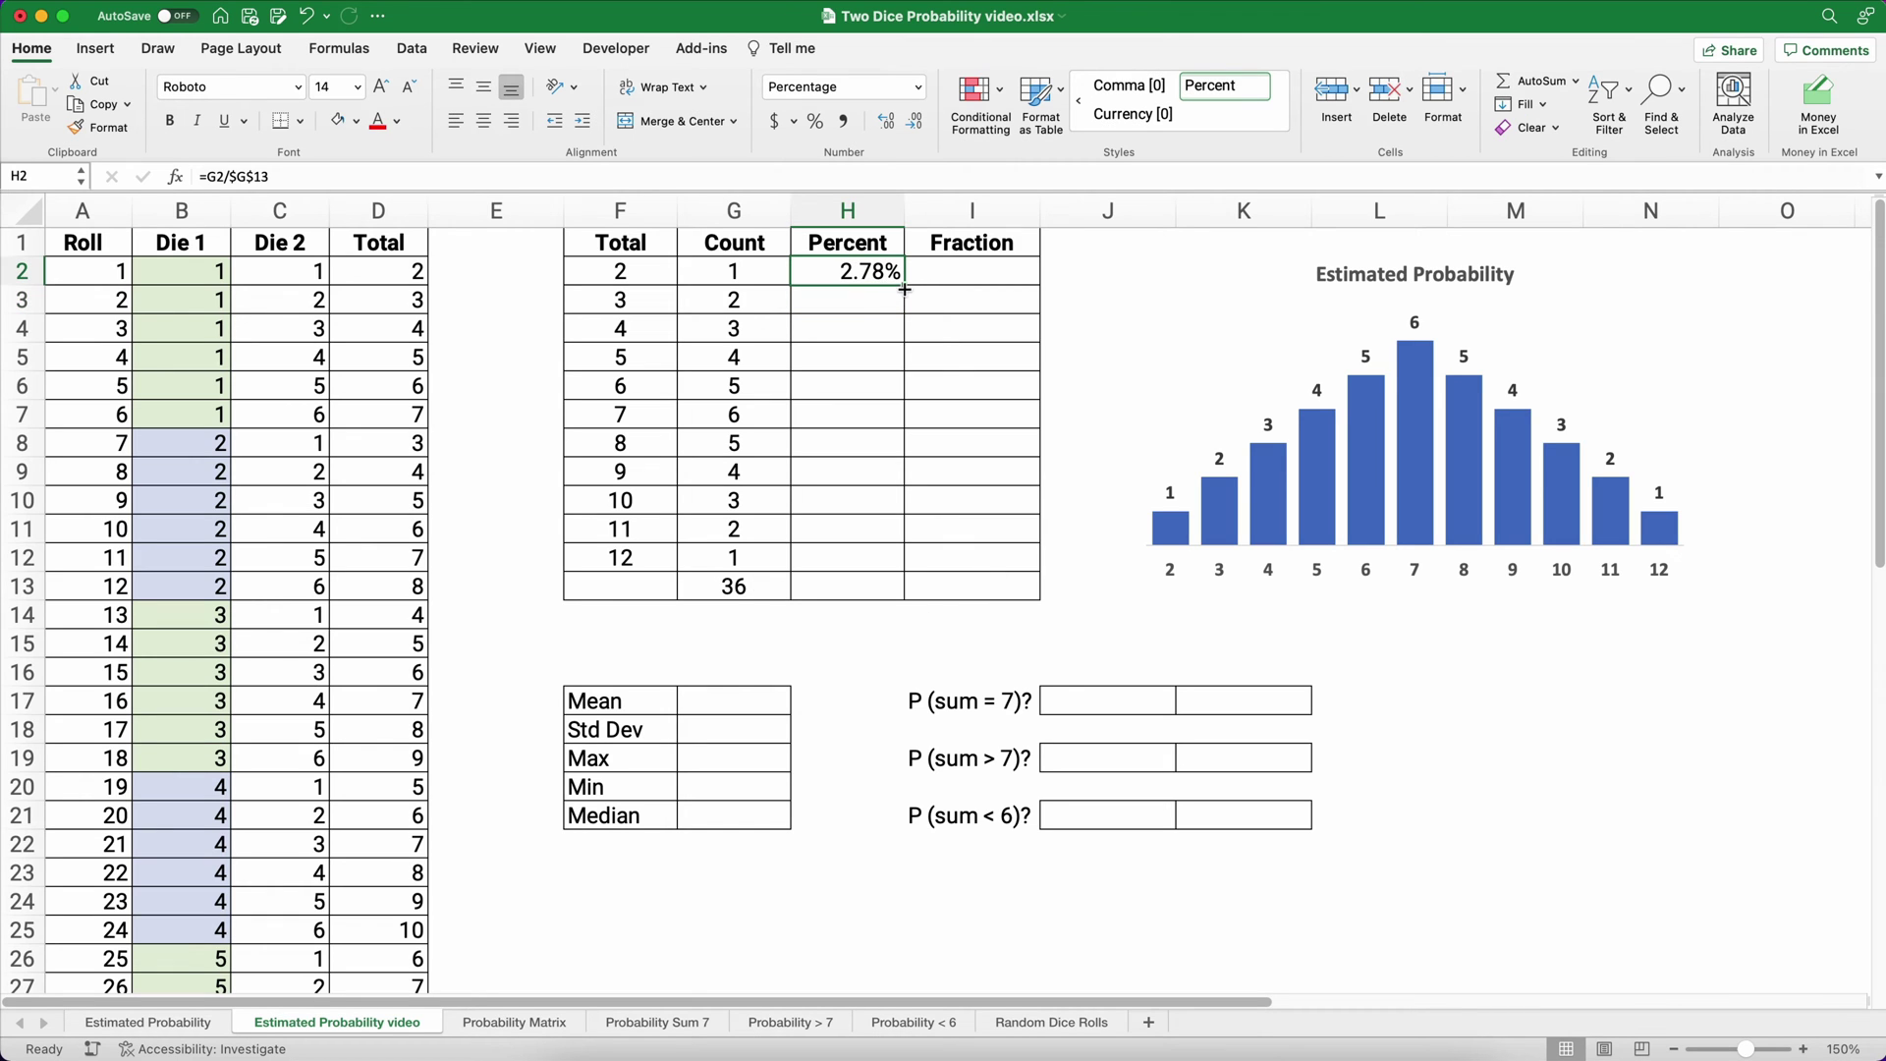
drag(905, 285, 856, 563)
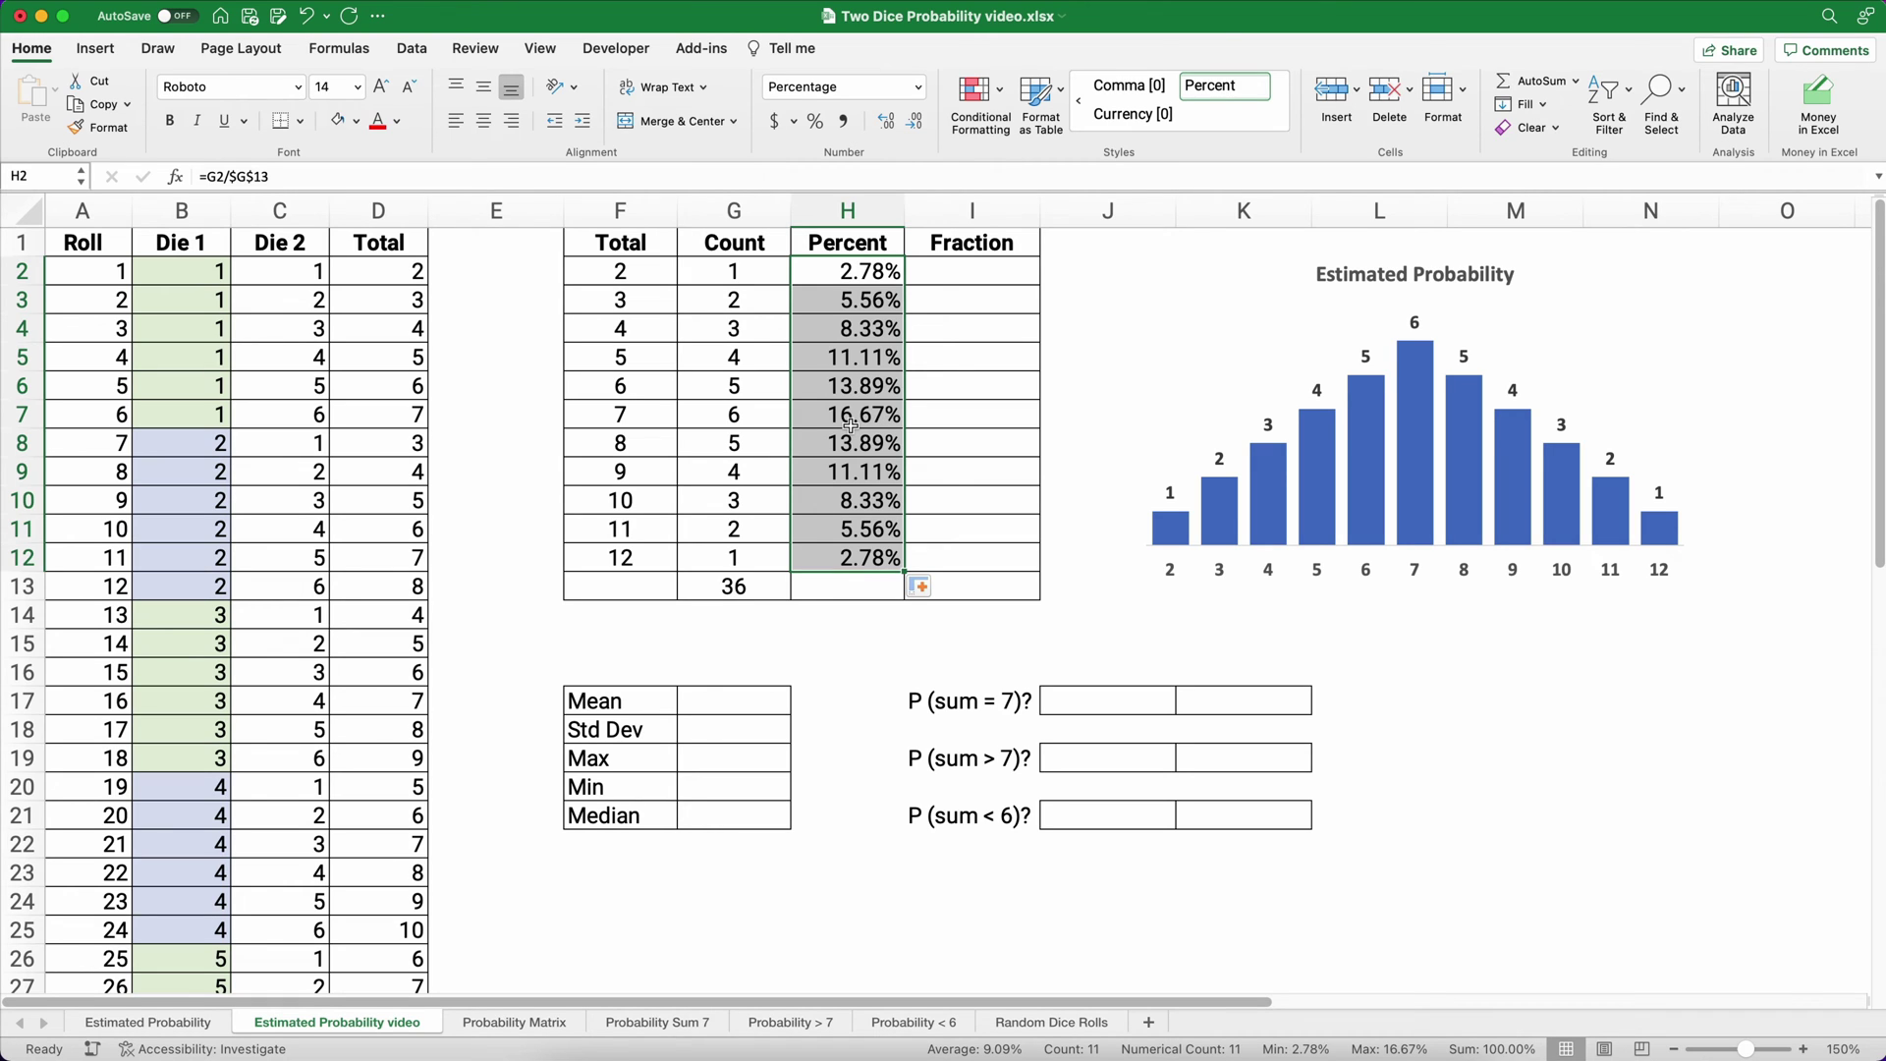
click(845, 589)
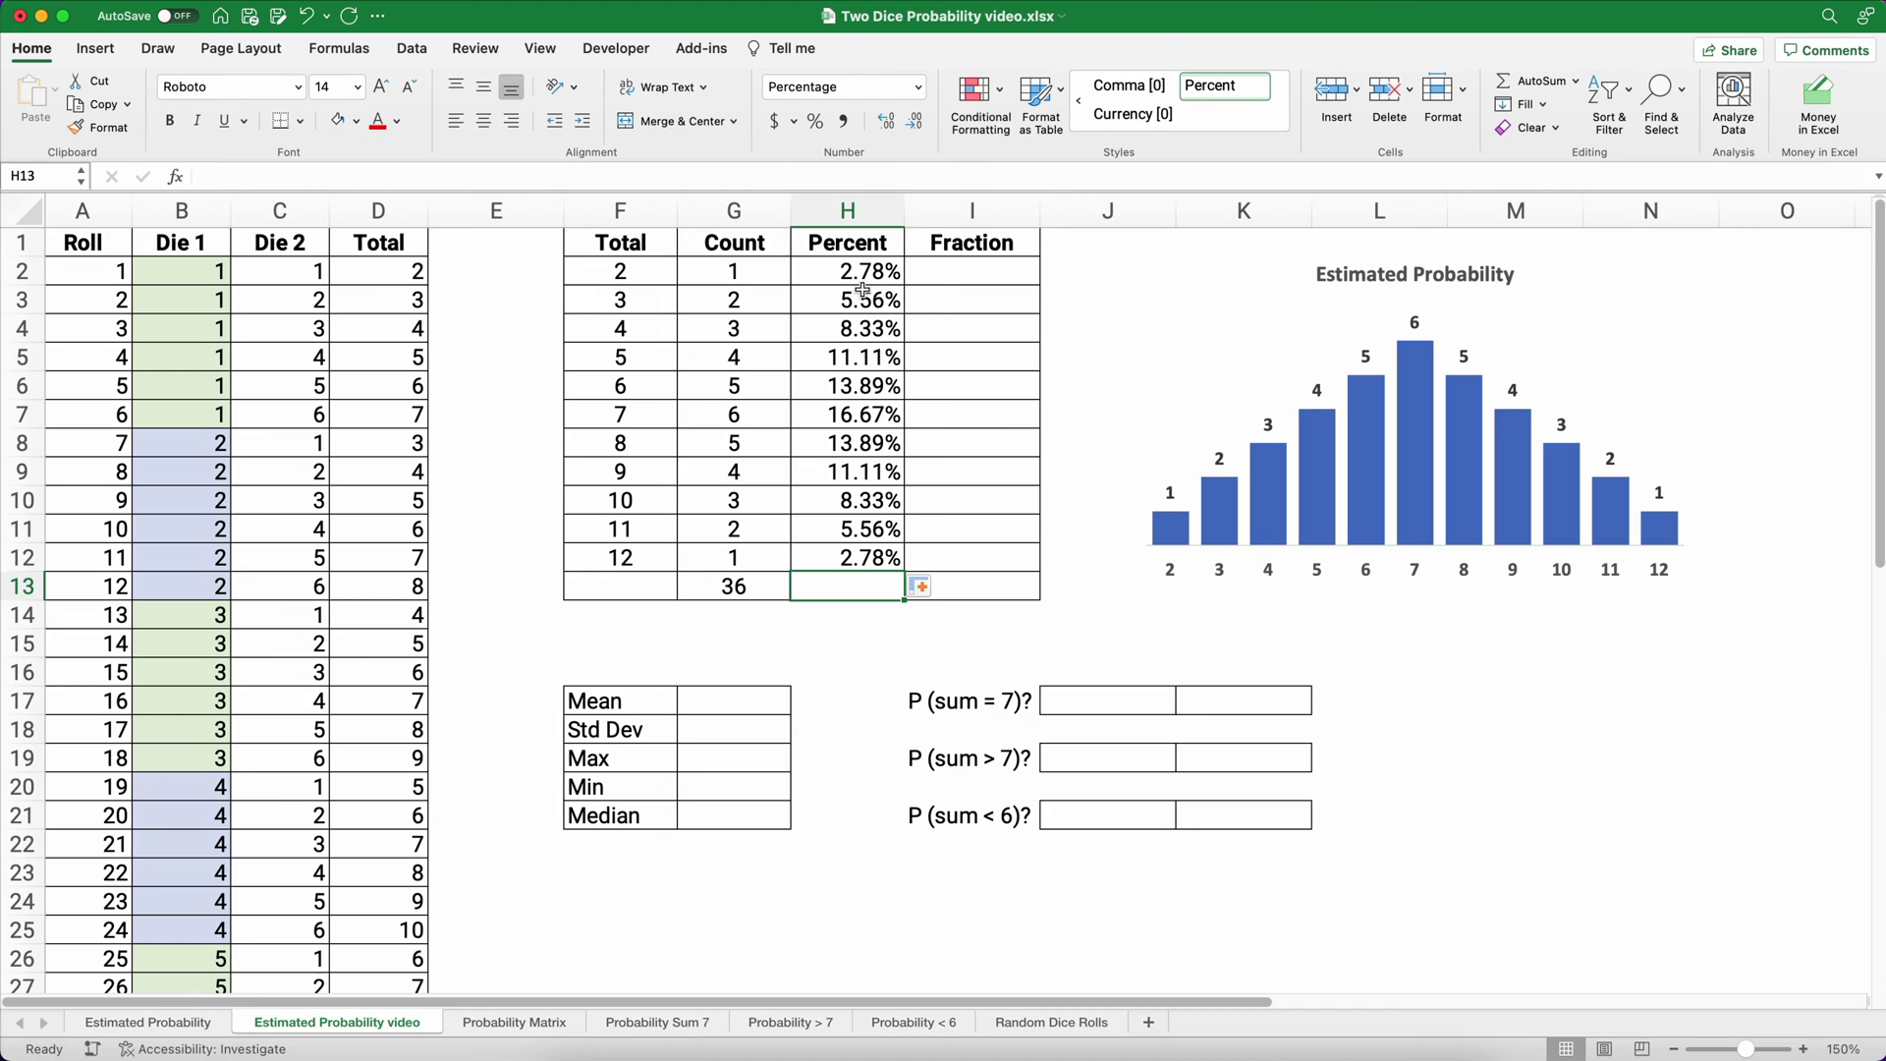
drag(853, 272, 851, 584)
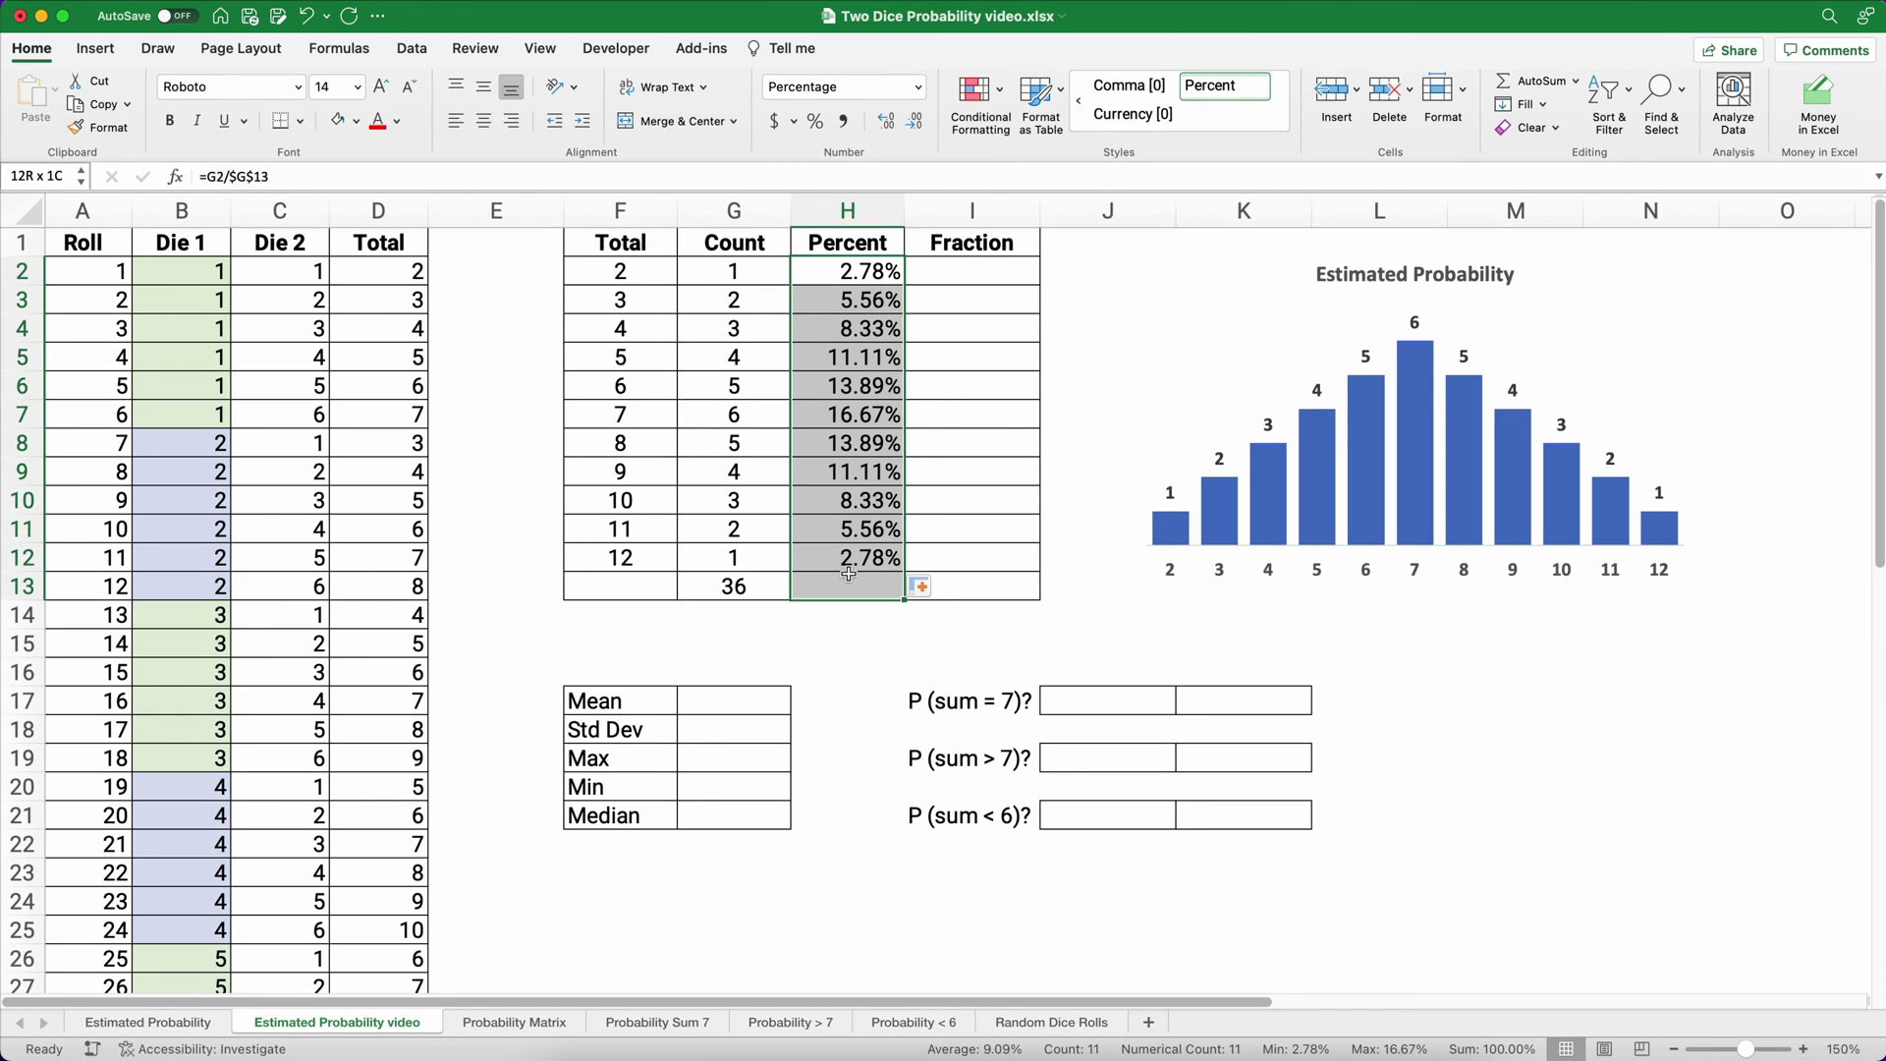
key(shift+super+t)
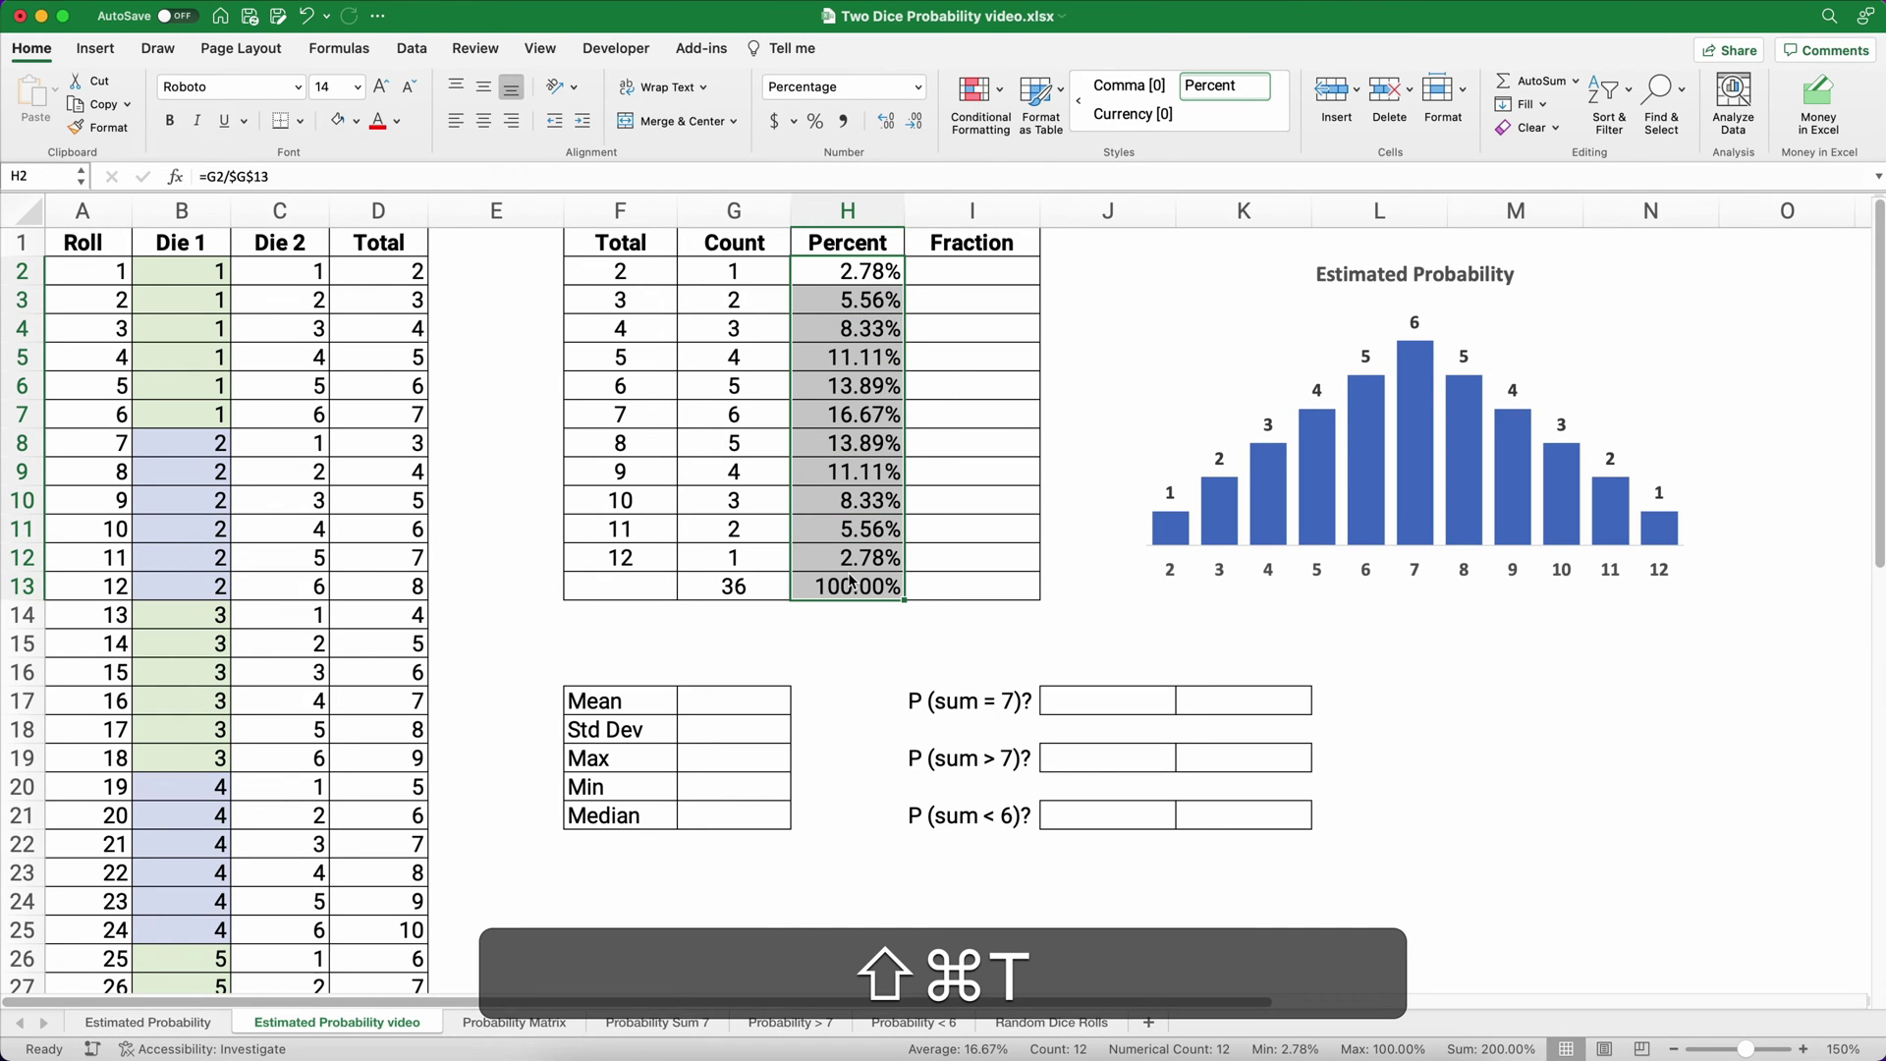
Enter the first part of the Fraction formula in I2, joining the count in G2 with a slash: =G2&"/".
click(966, 280)
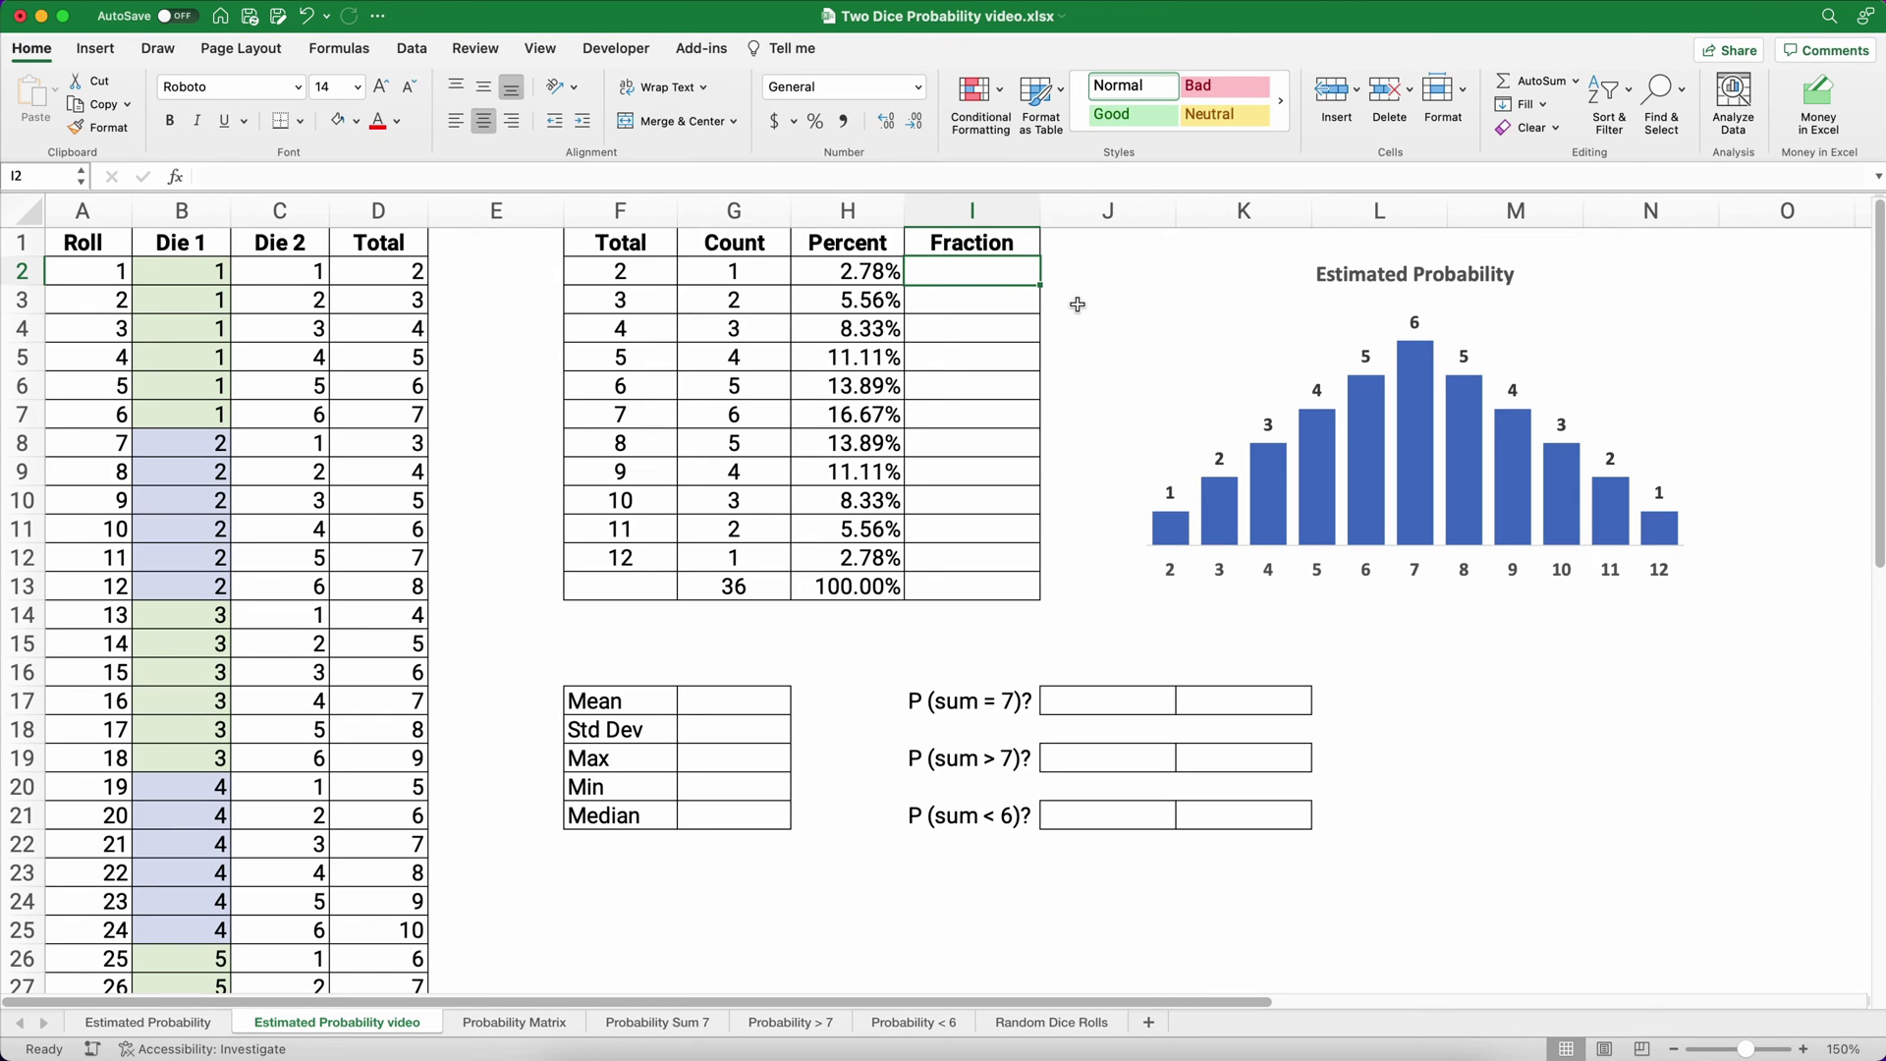
text(=)
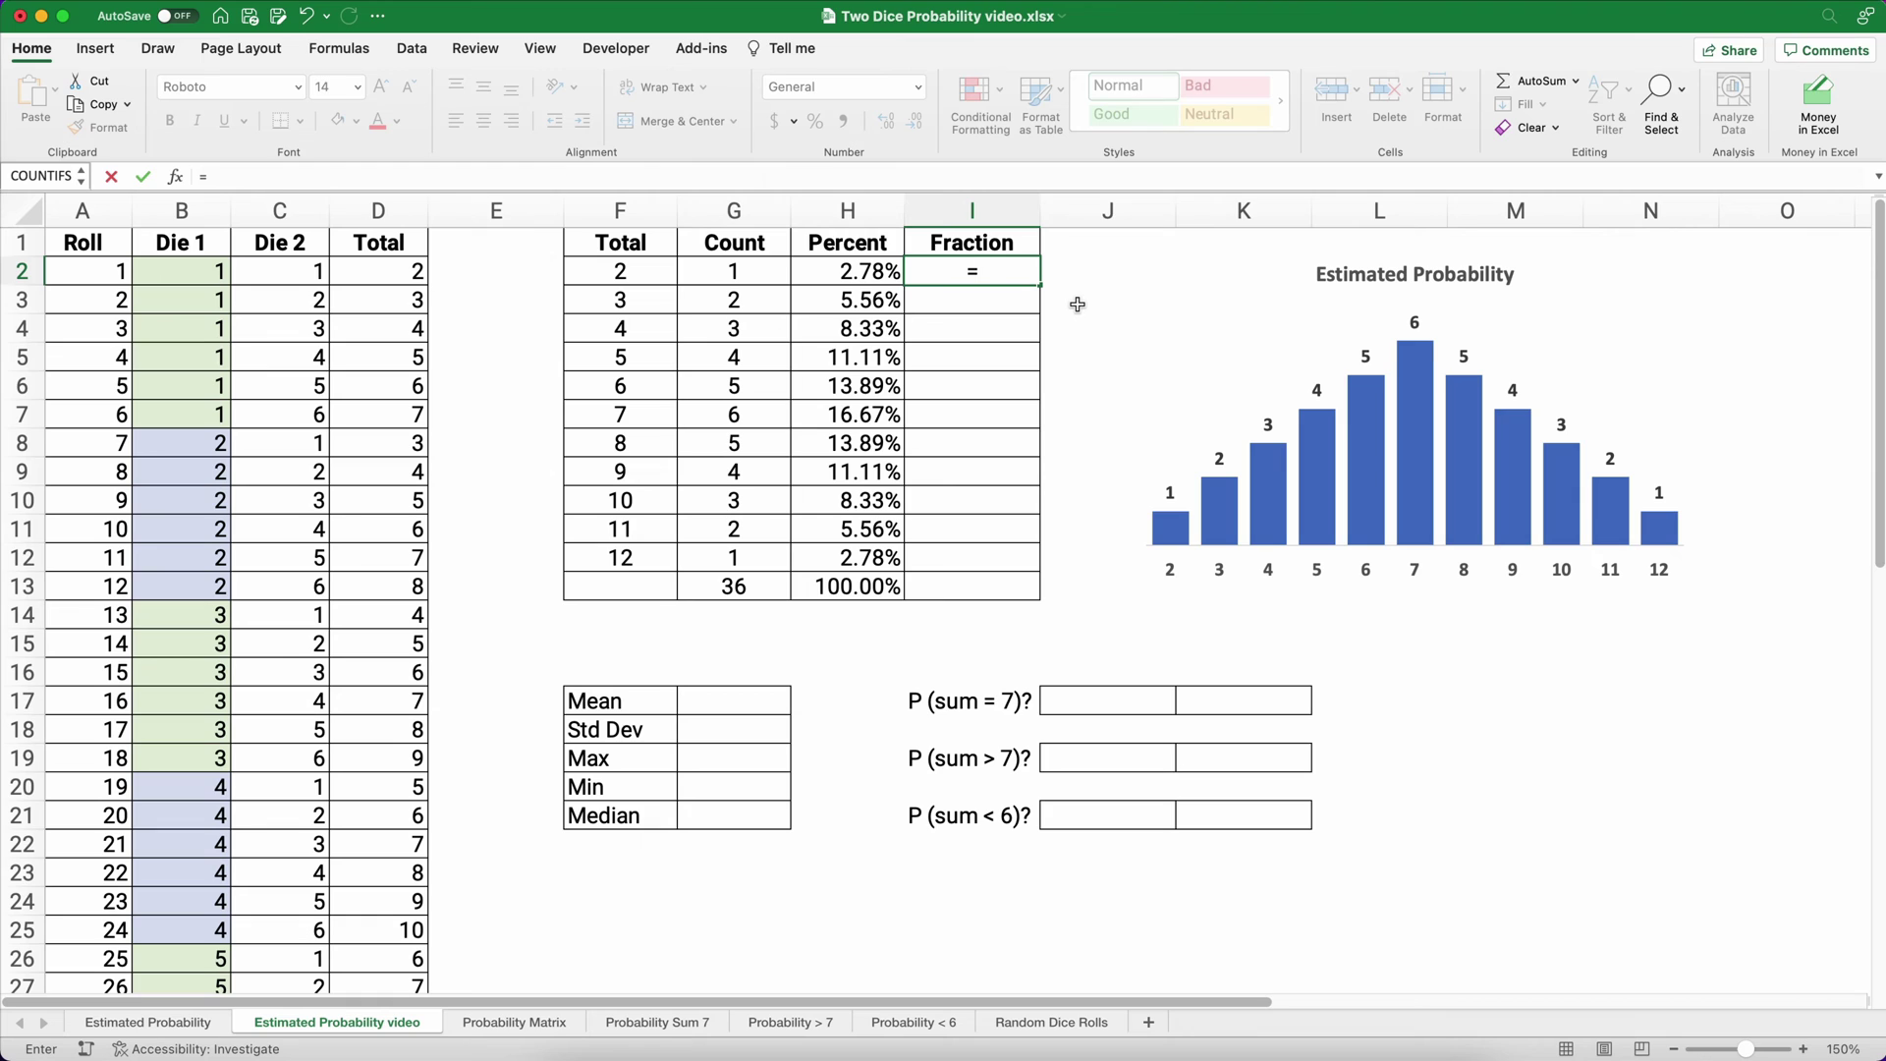
key(Escape)
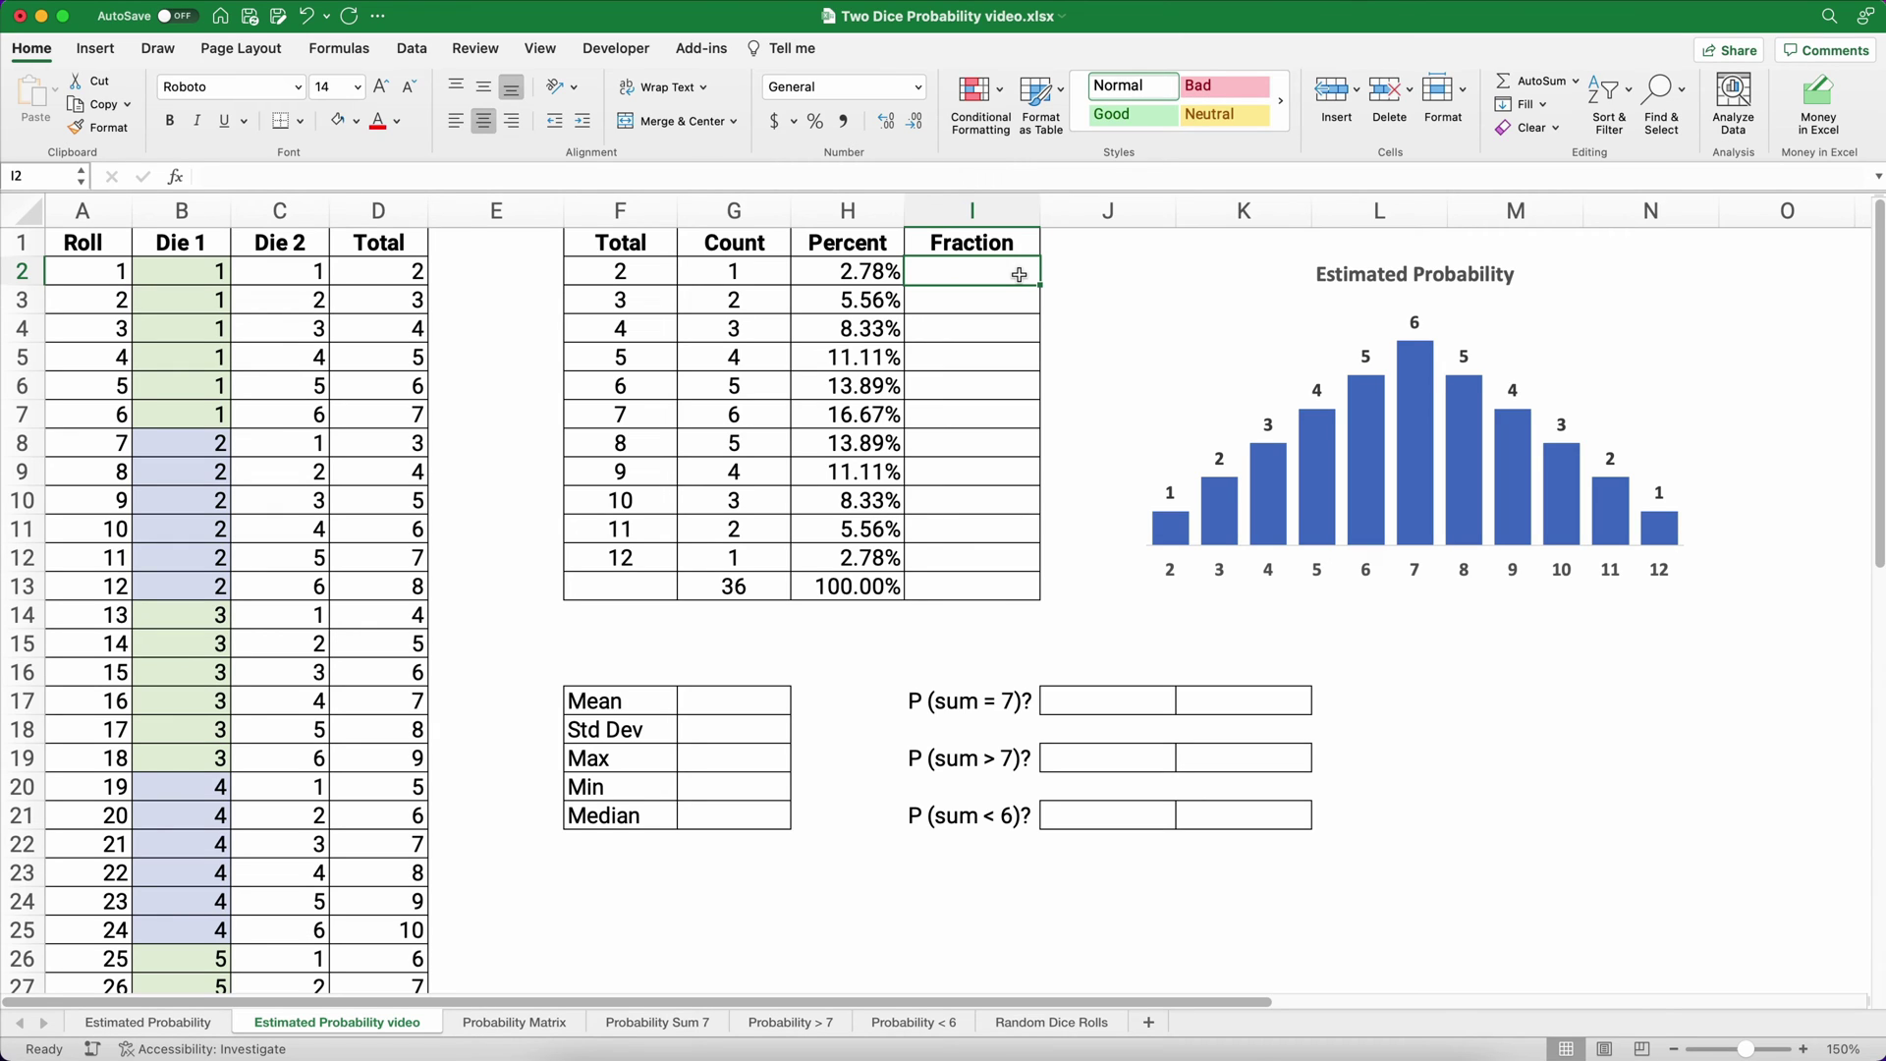
text(=)
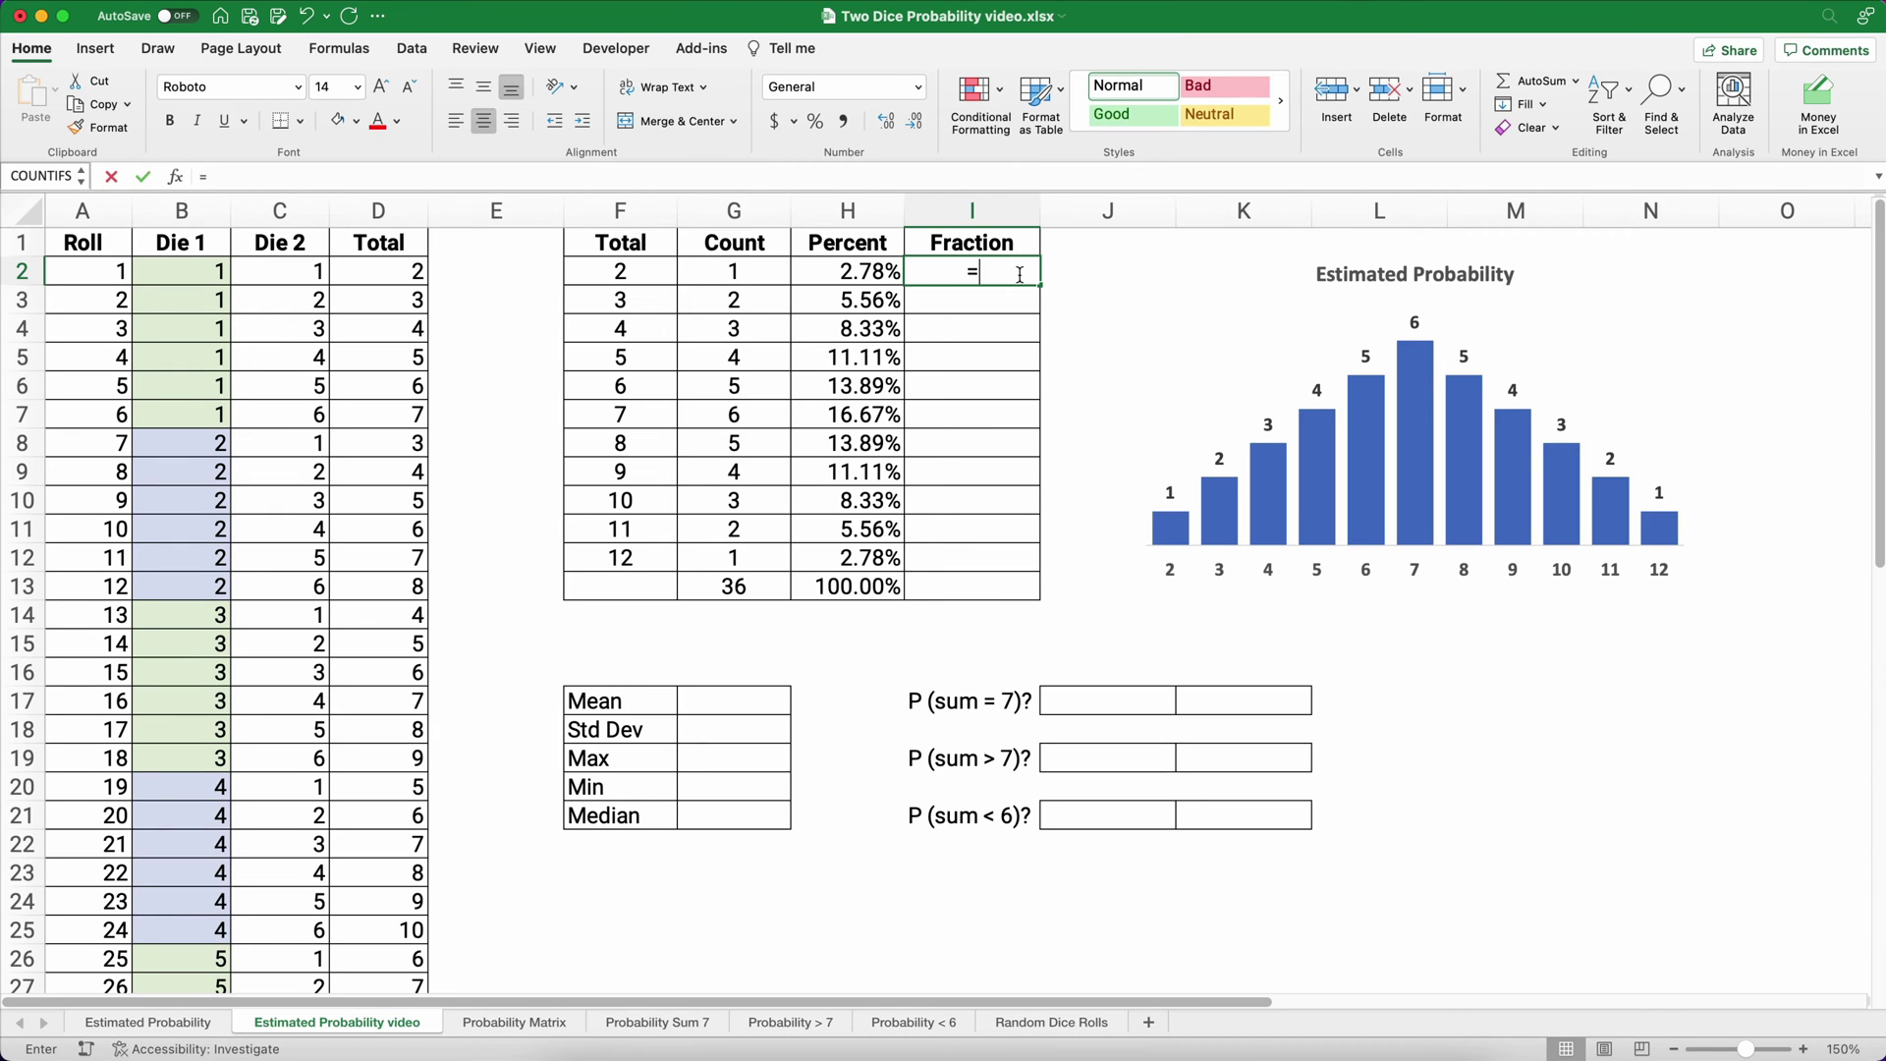
key(Left)
key(Left)
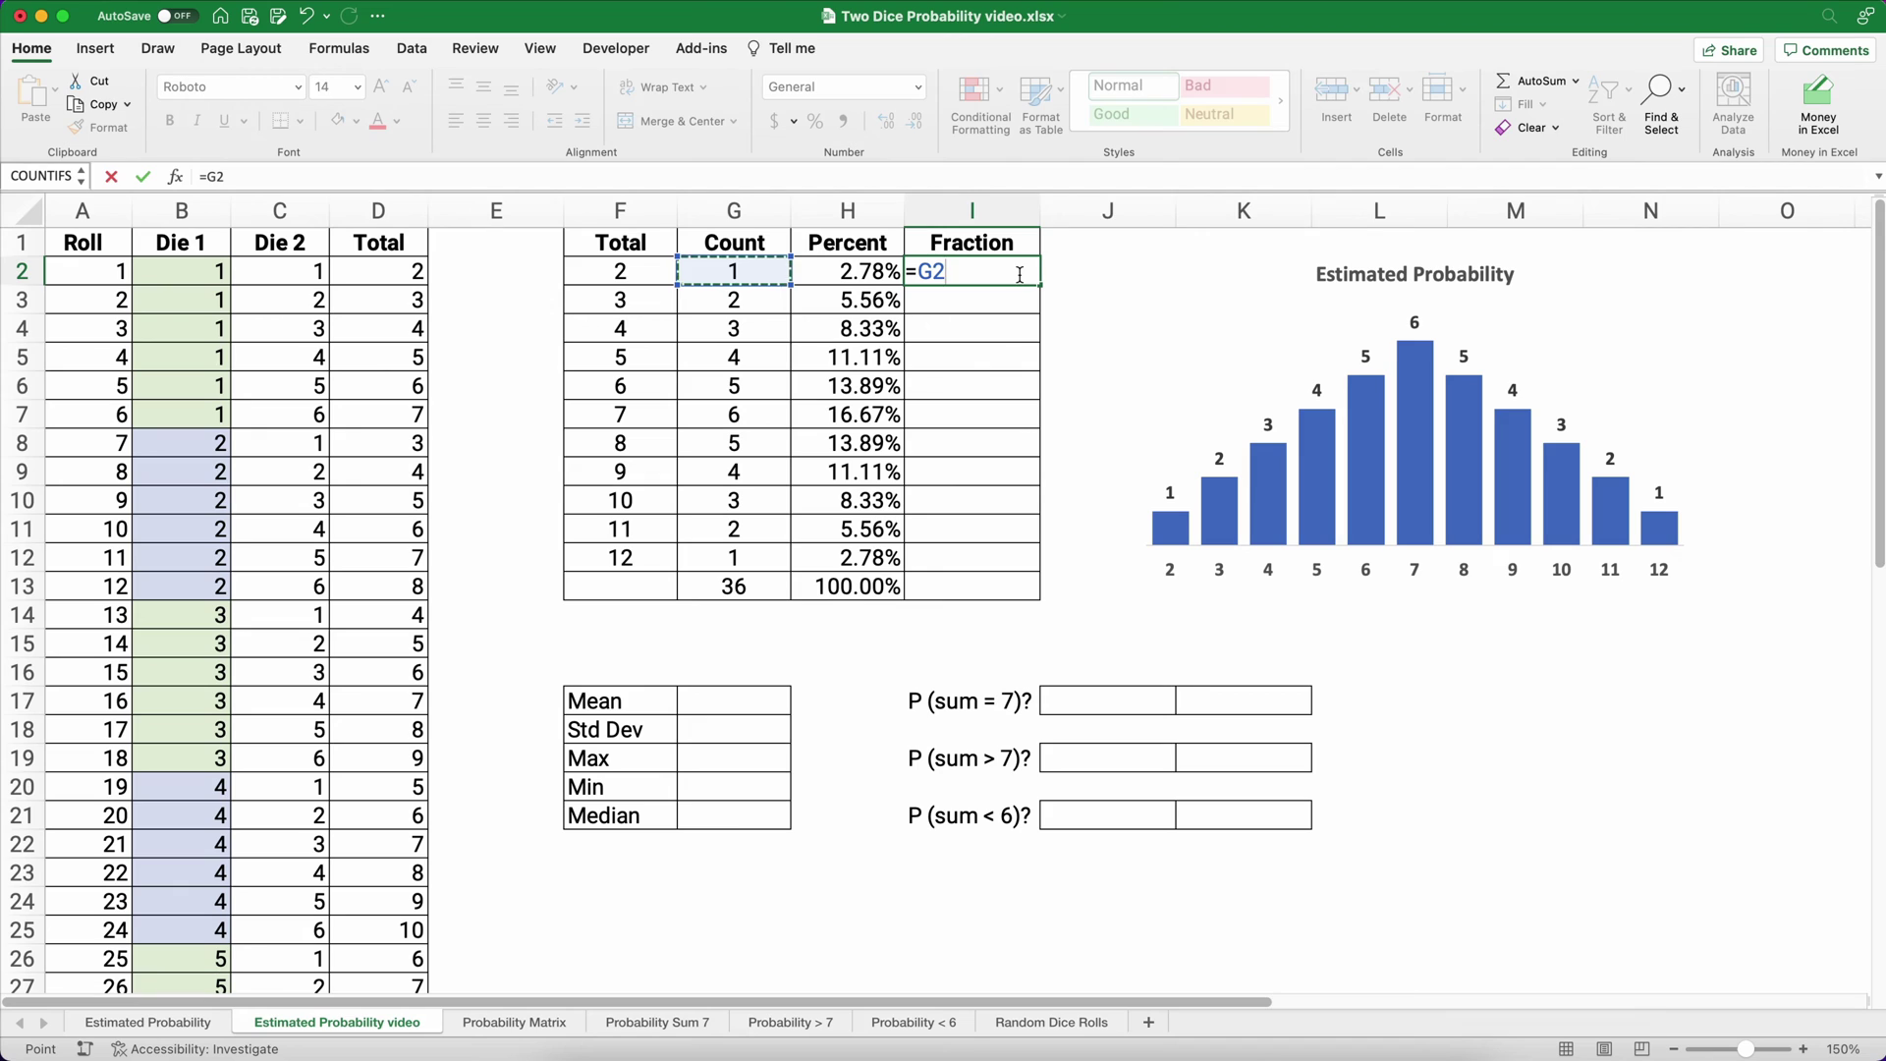
text(&")
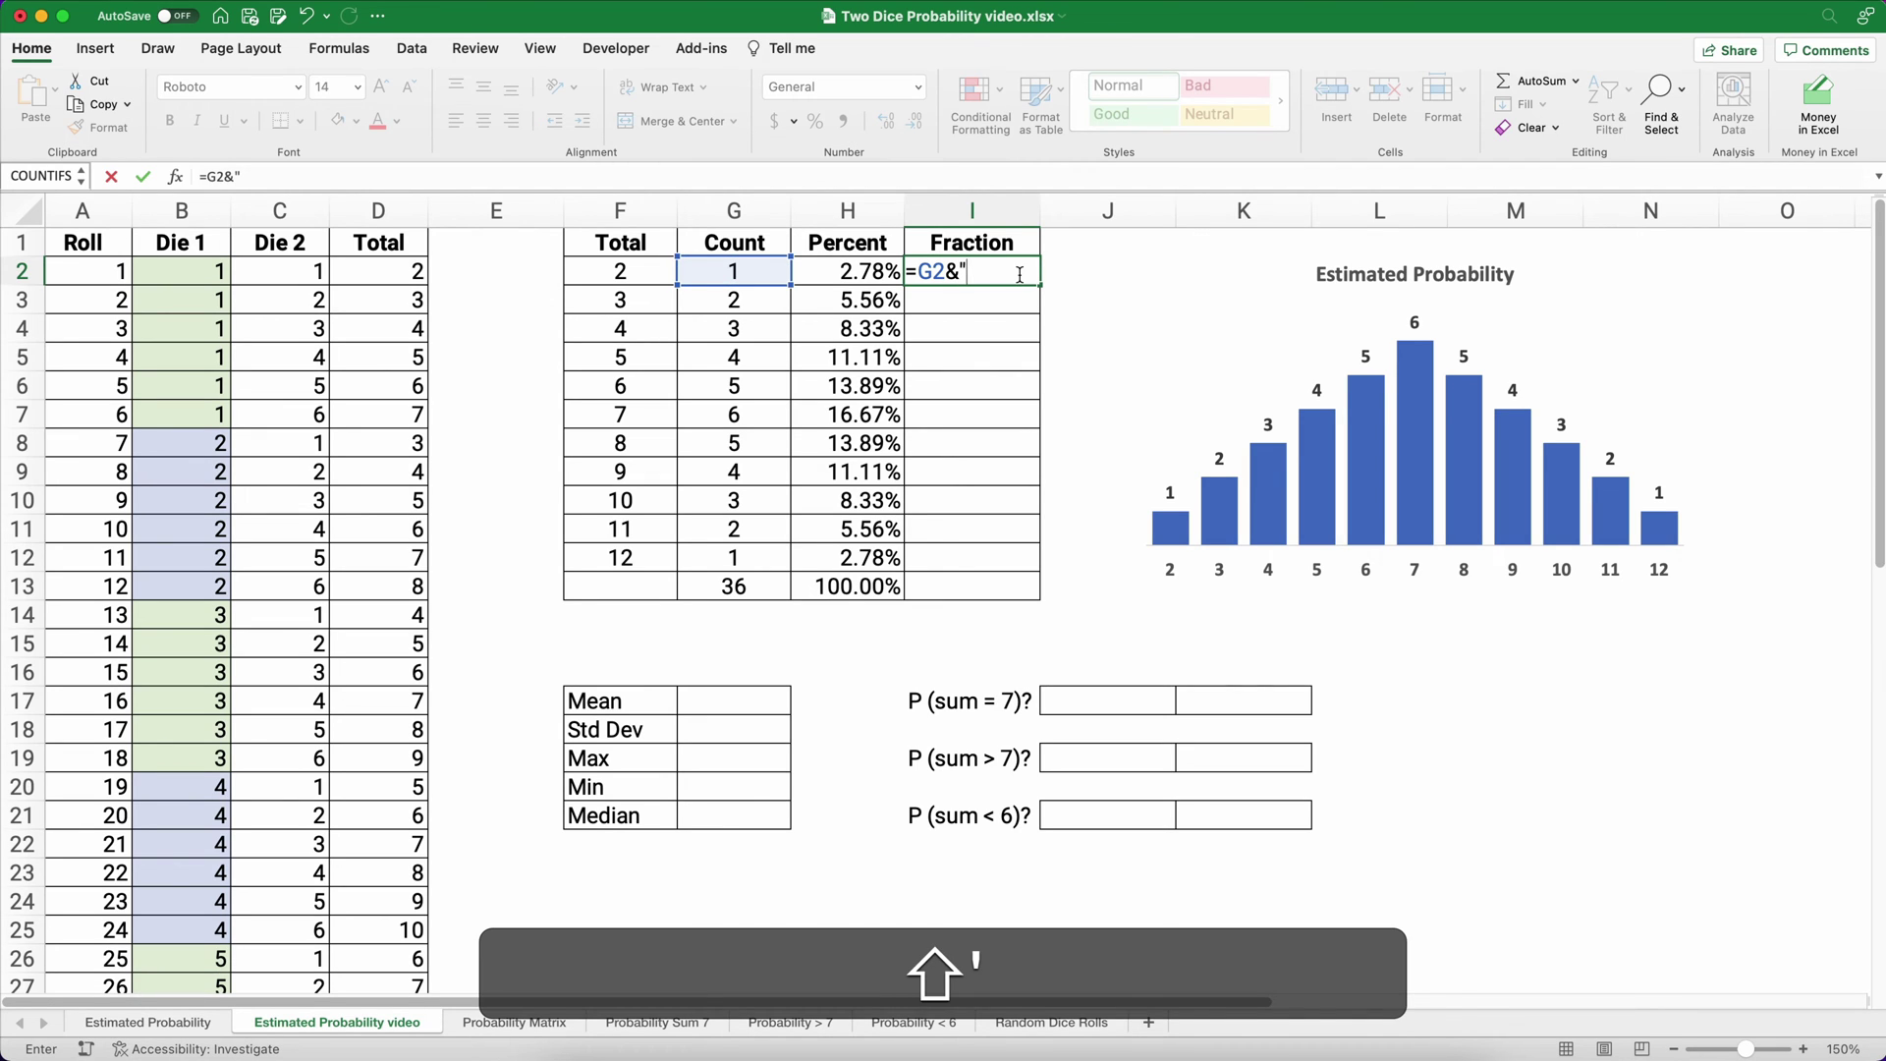
text(/)
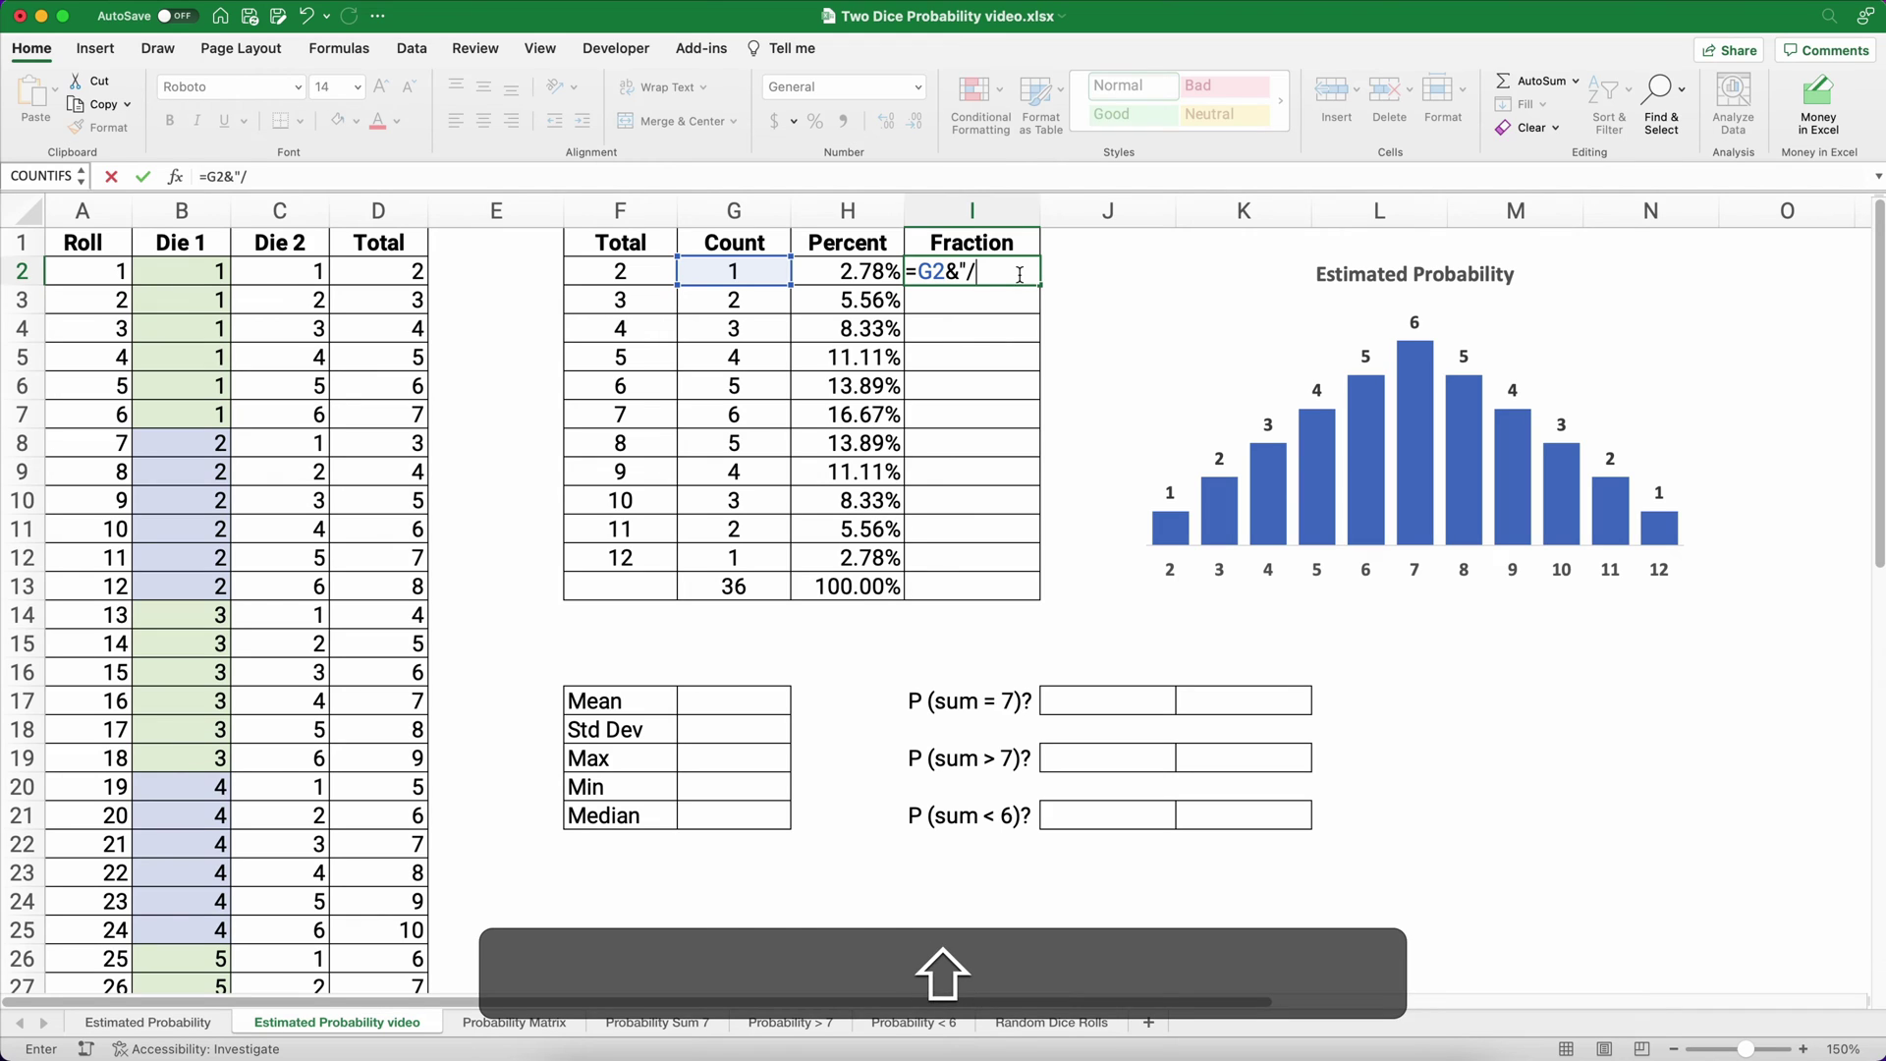
text(")
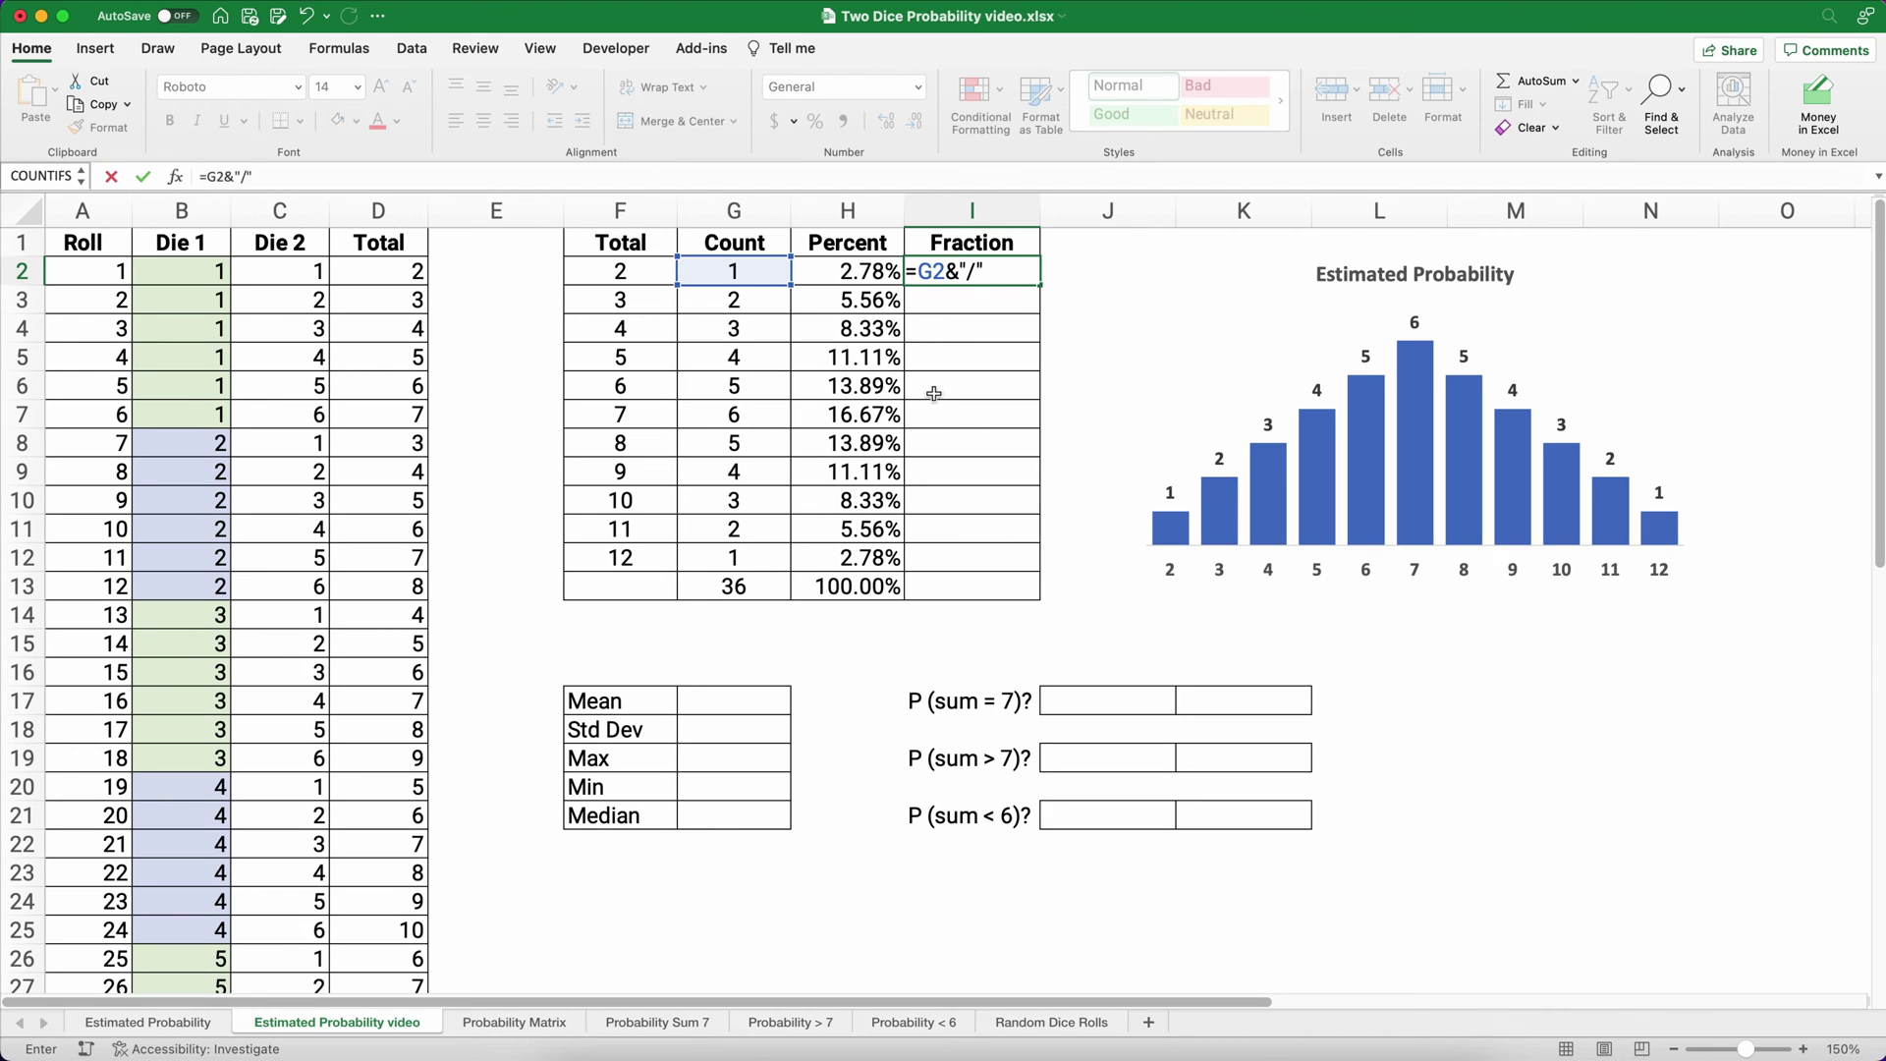
click(747, 585)
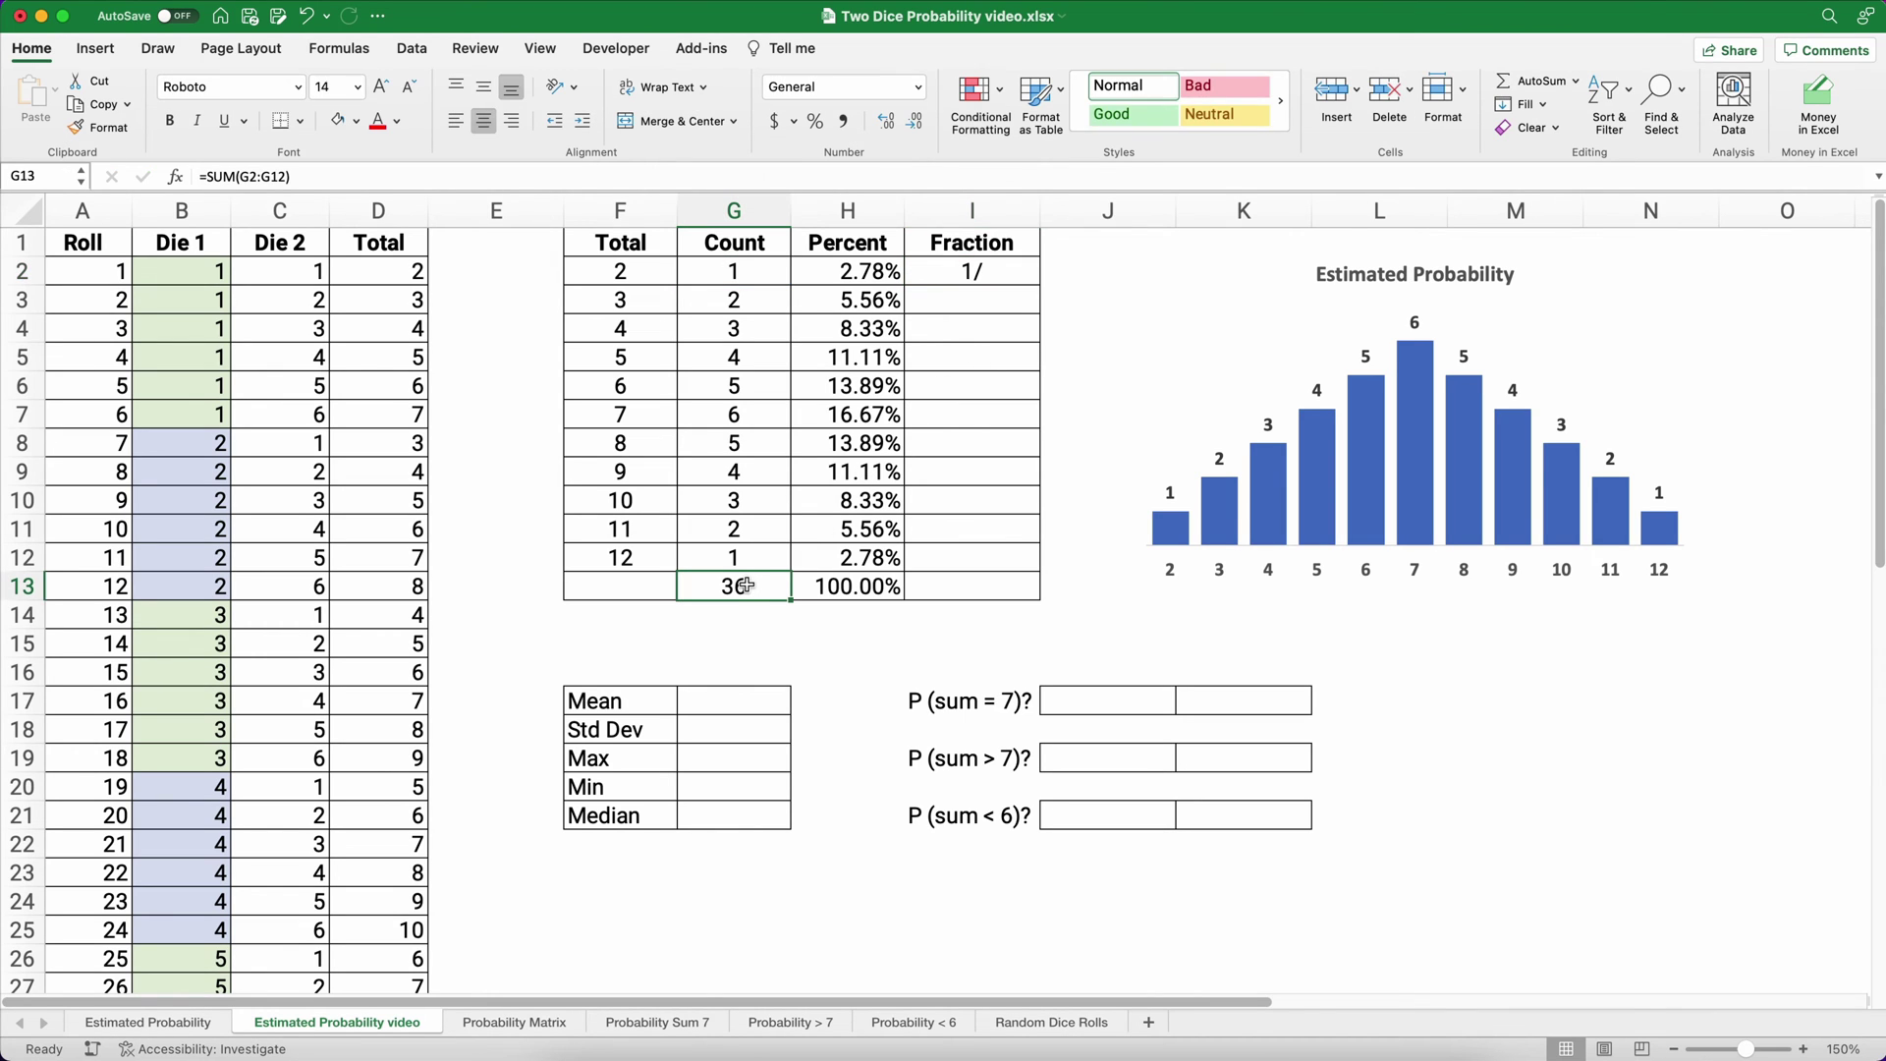
Complete the Fraction formula in I2 as =G2&"/"&$G$13, with the total count as an absolute reference.
click(988, 270)
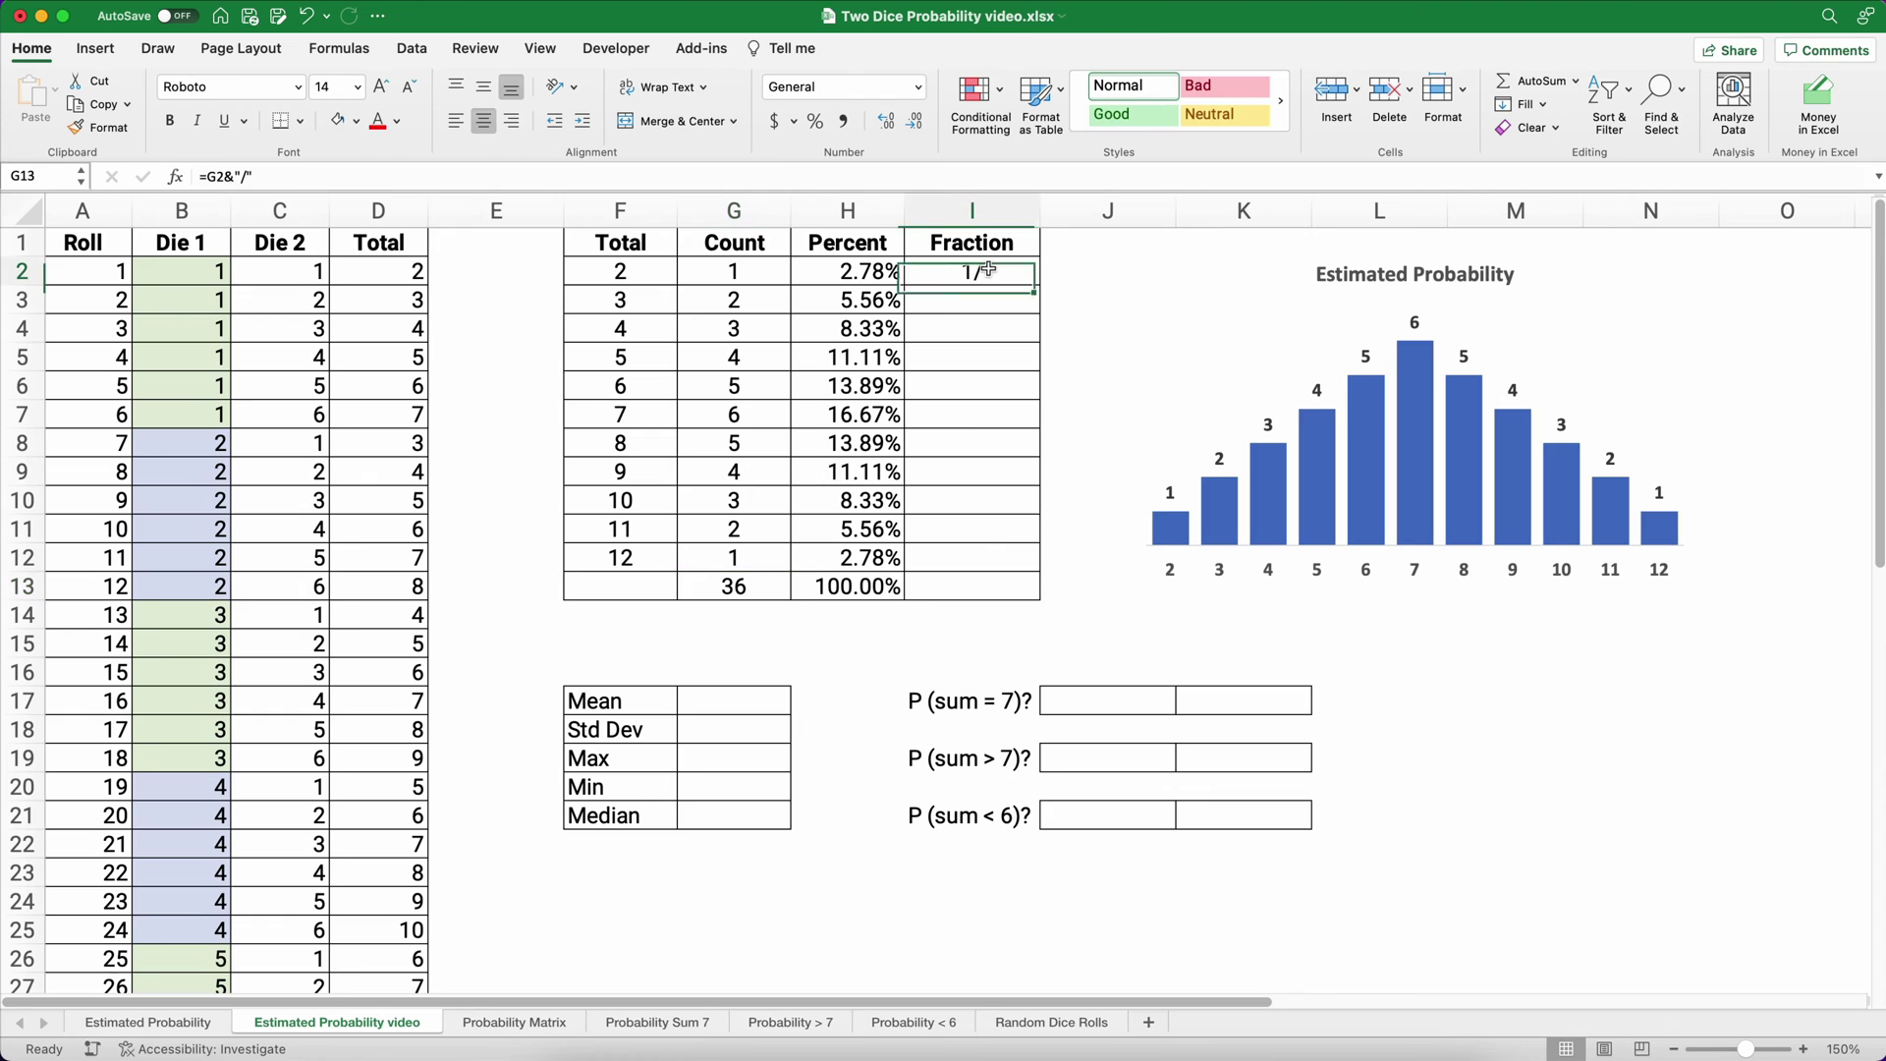
click(298, 176)
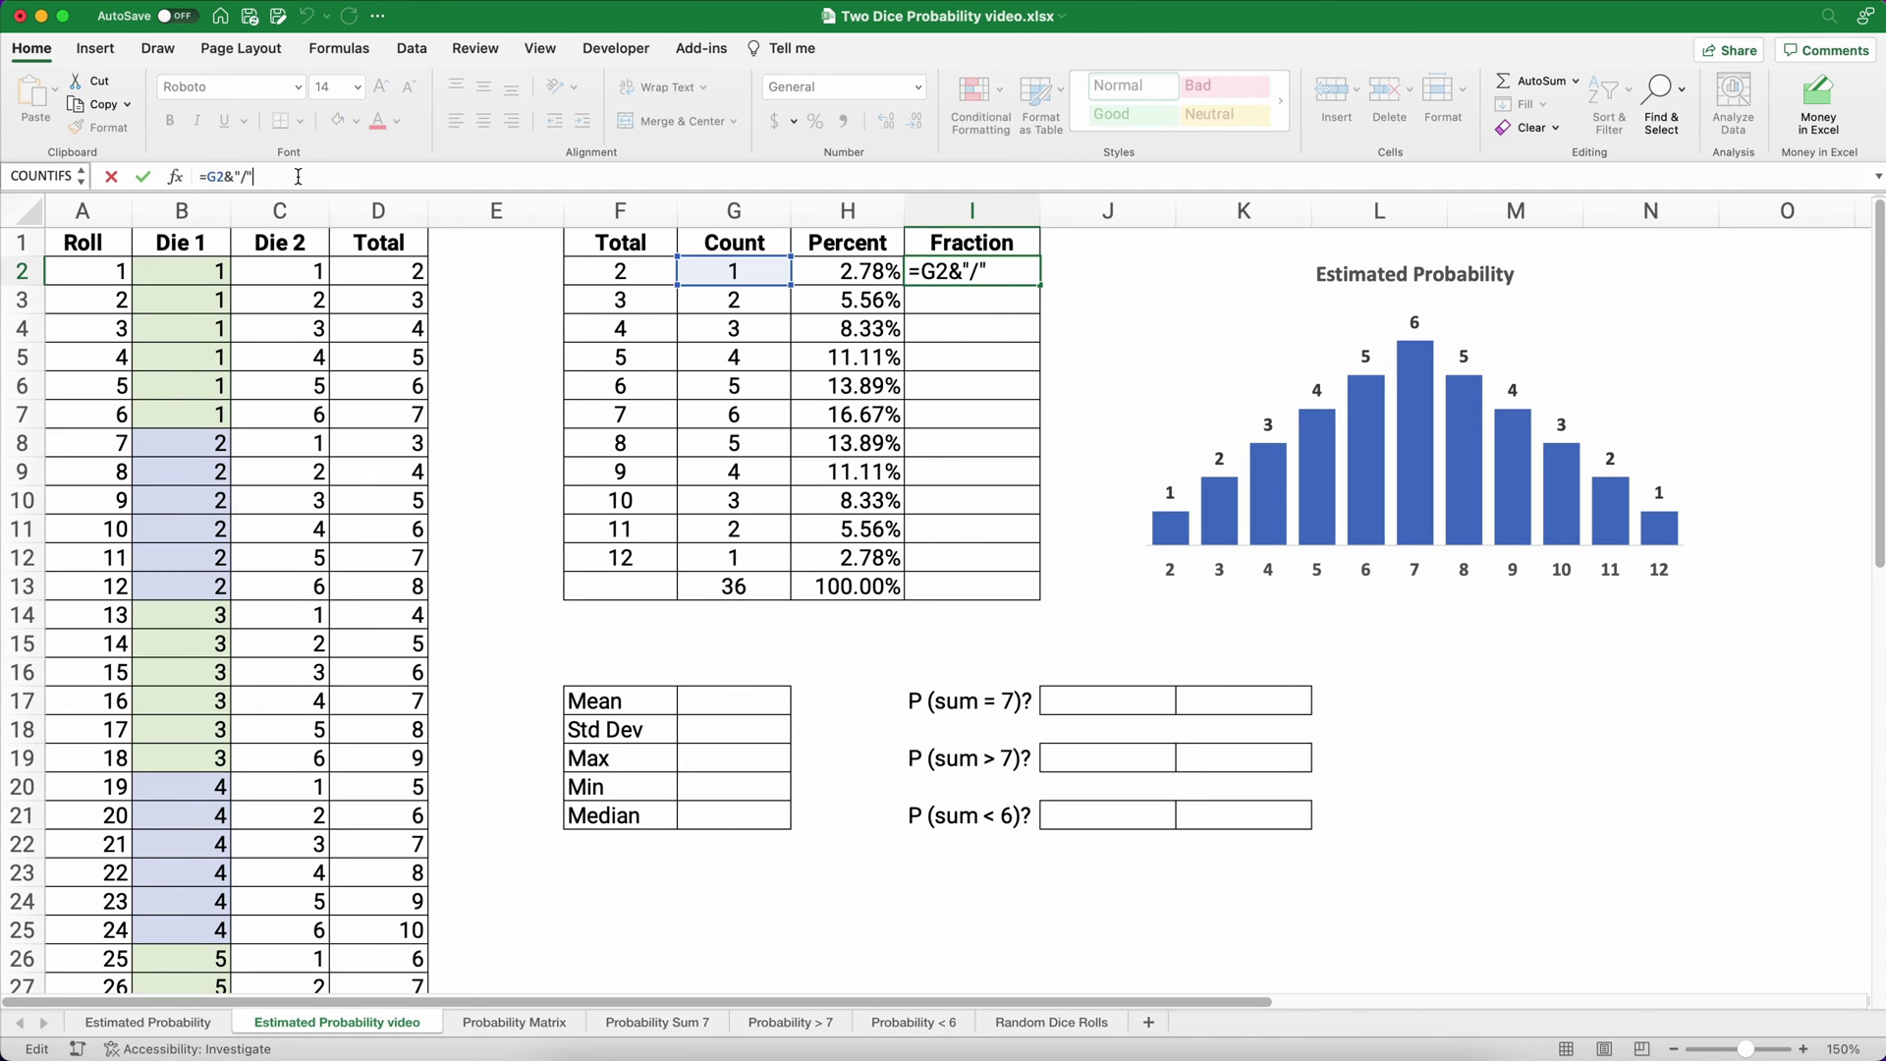
key(shift)
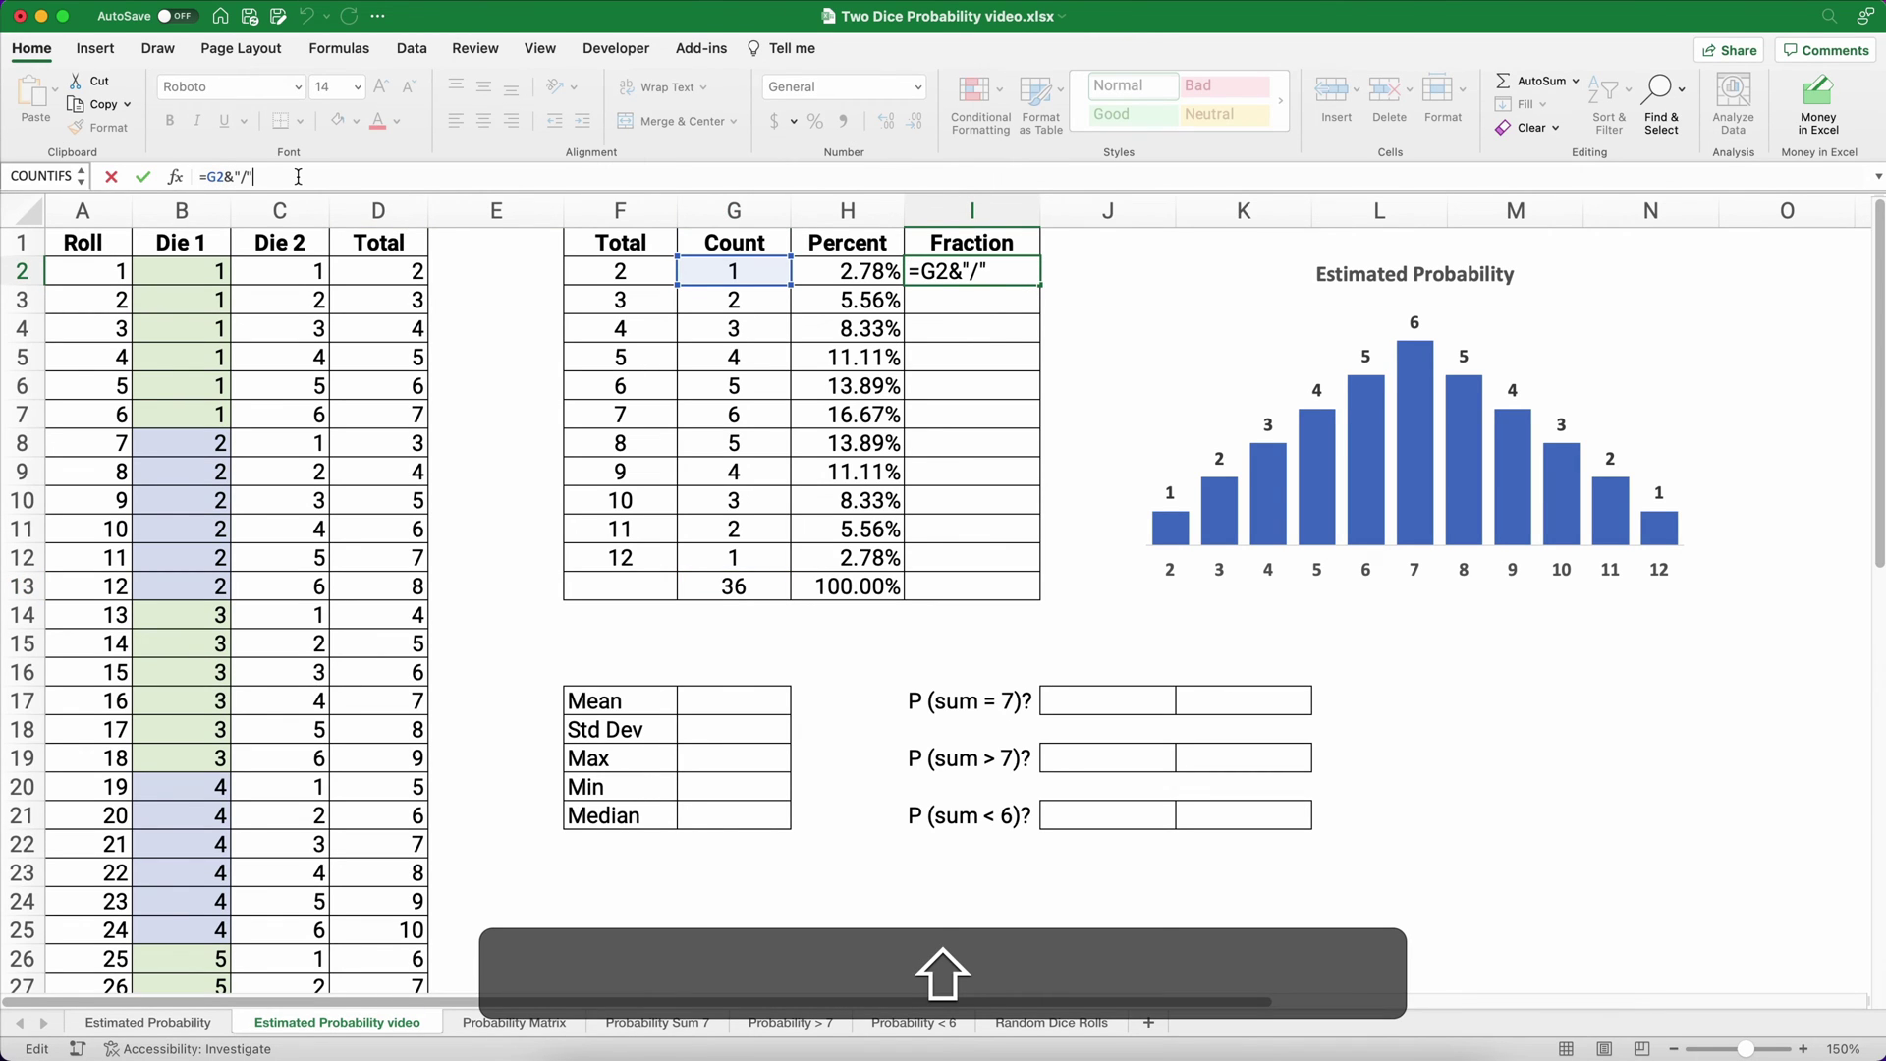
text(&)
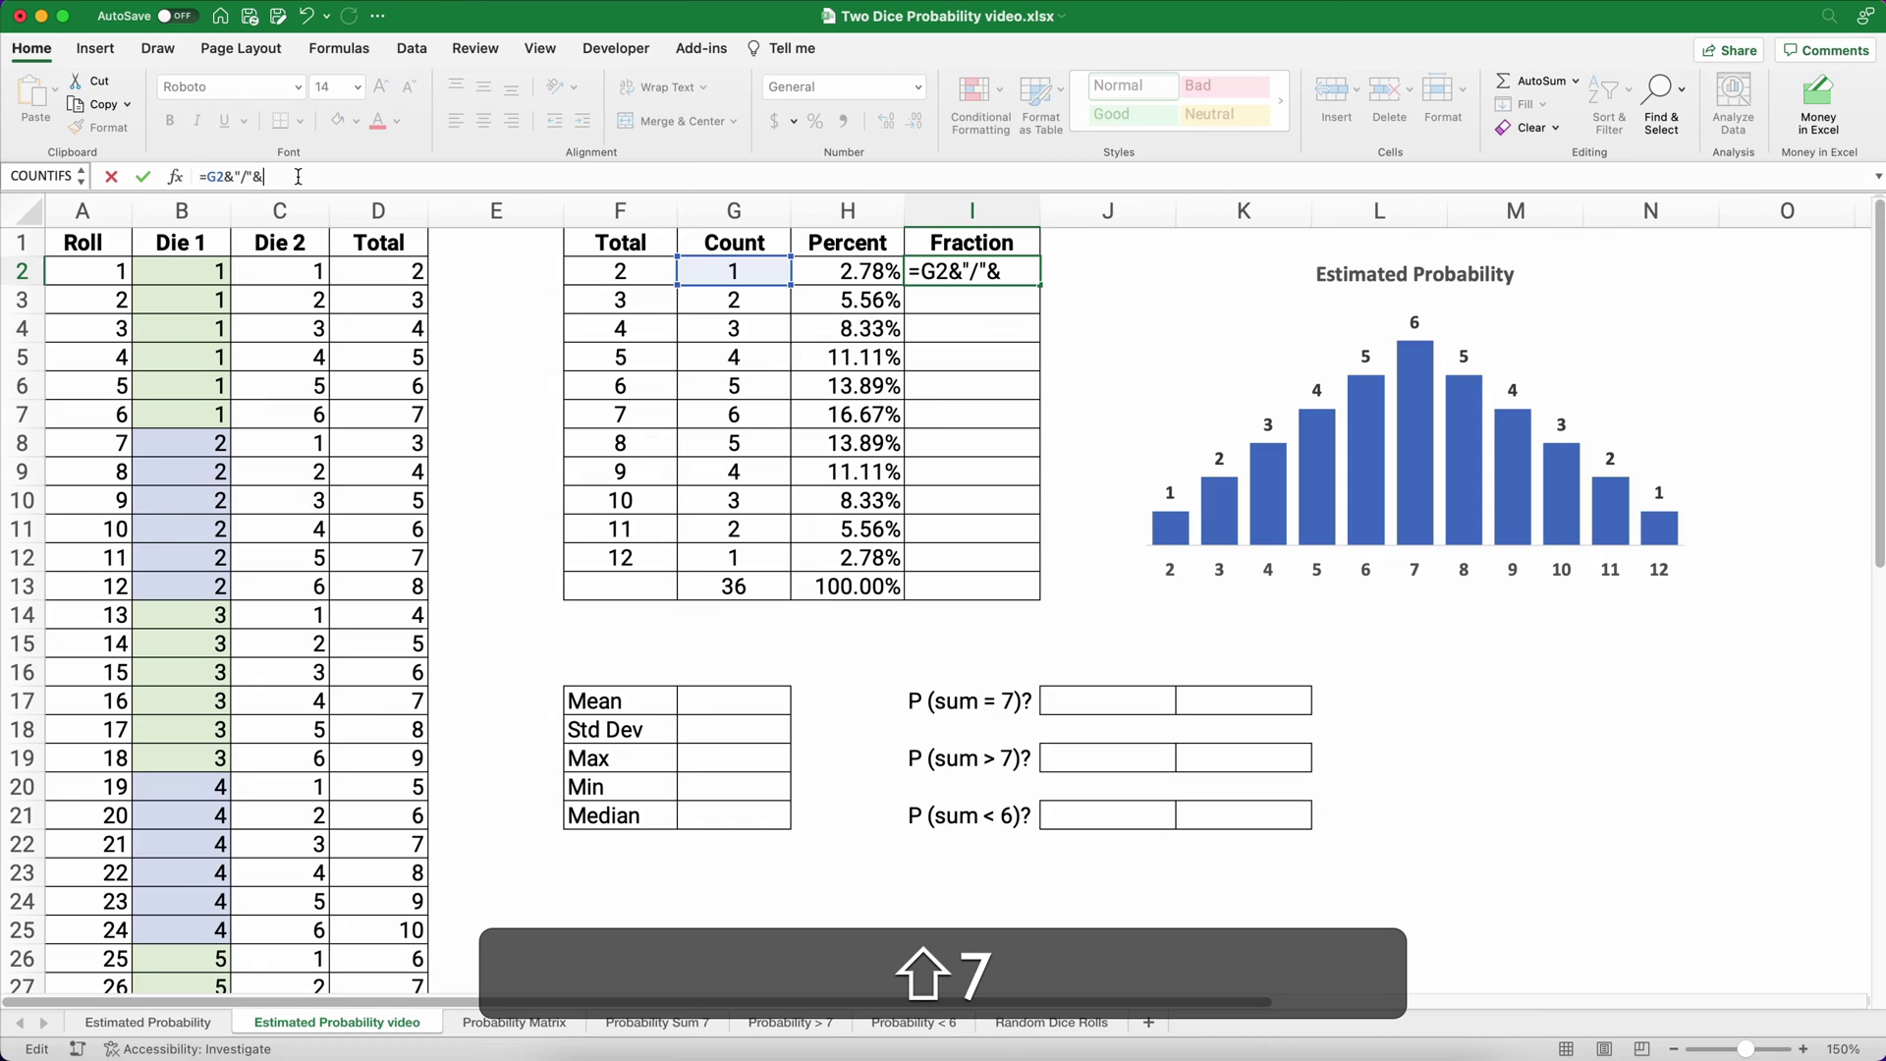
click(731, 586)
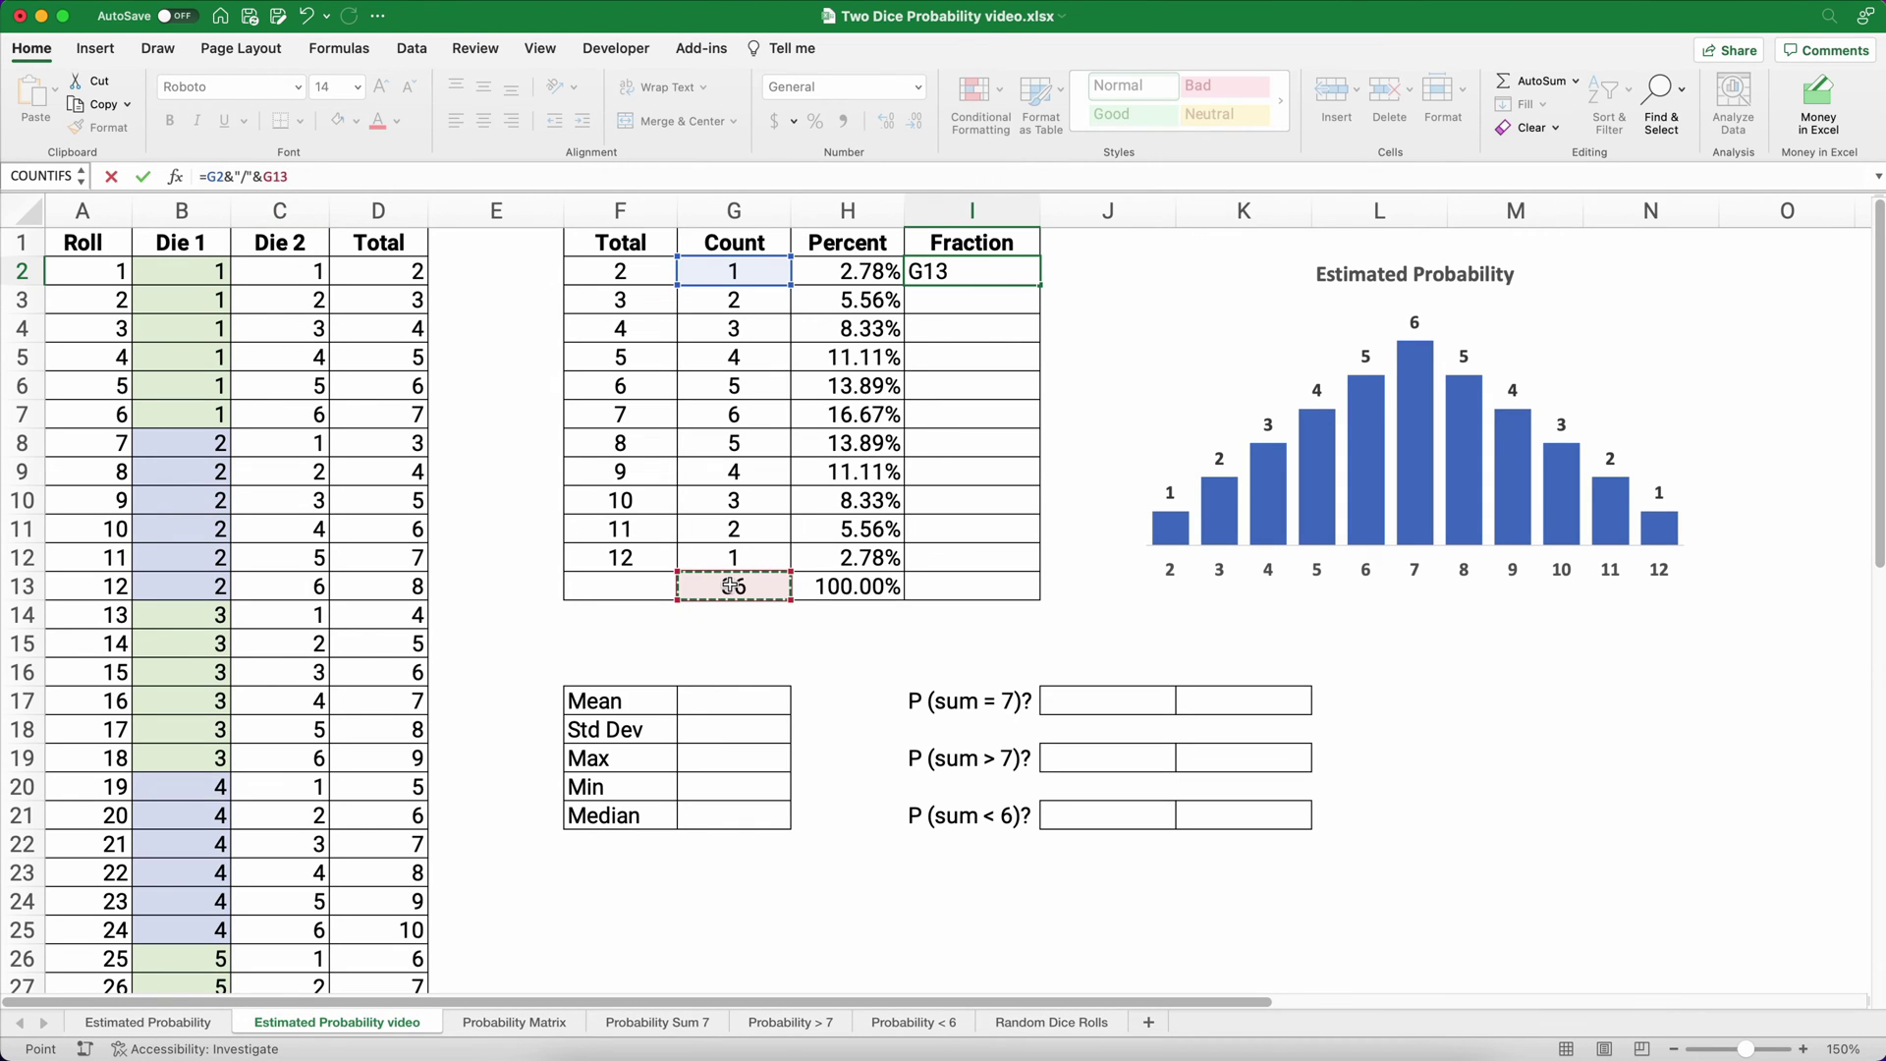
key(F4)
key(Return)
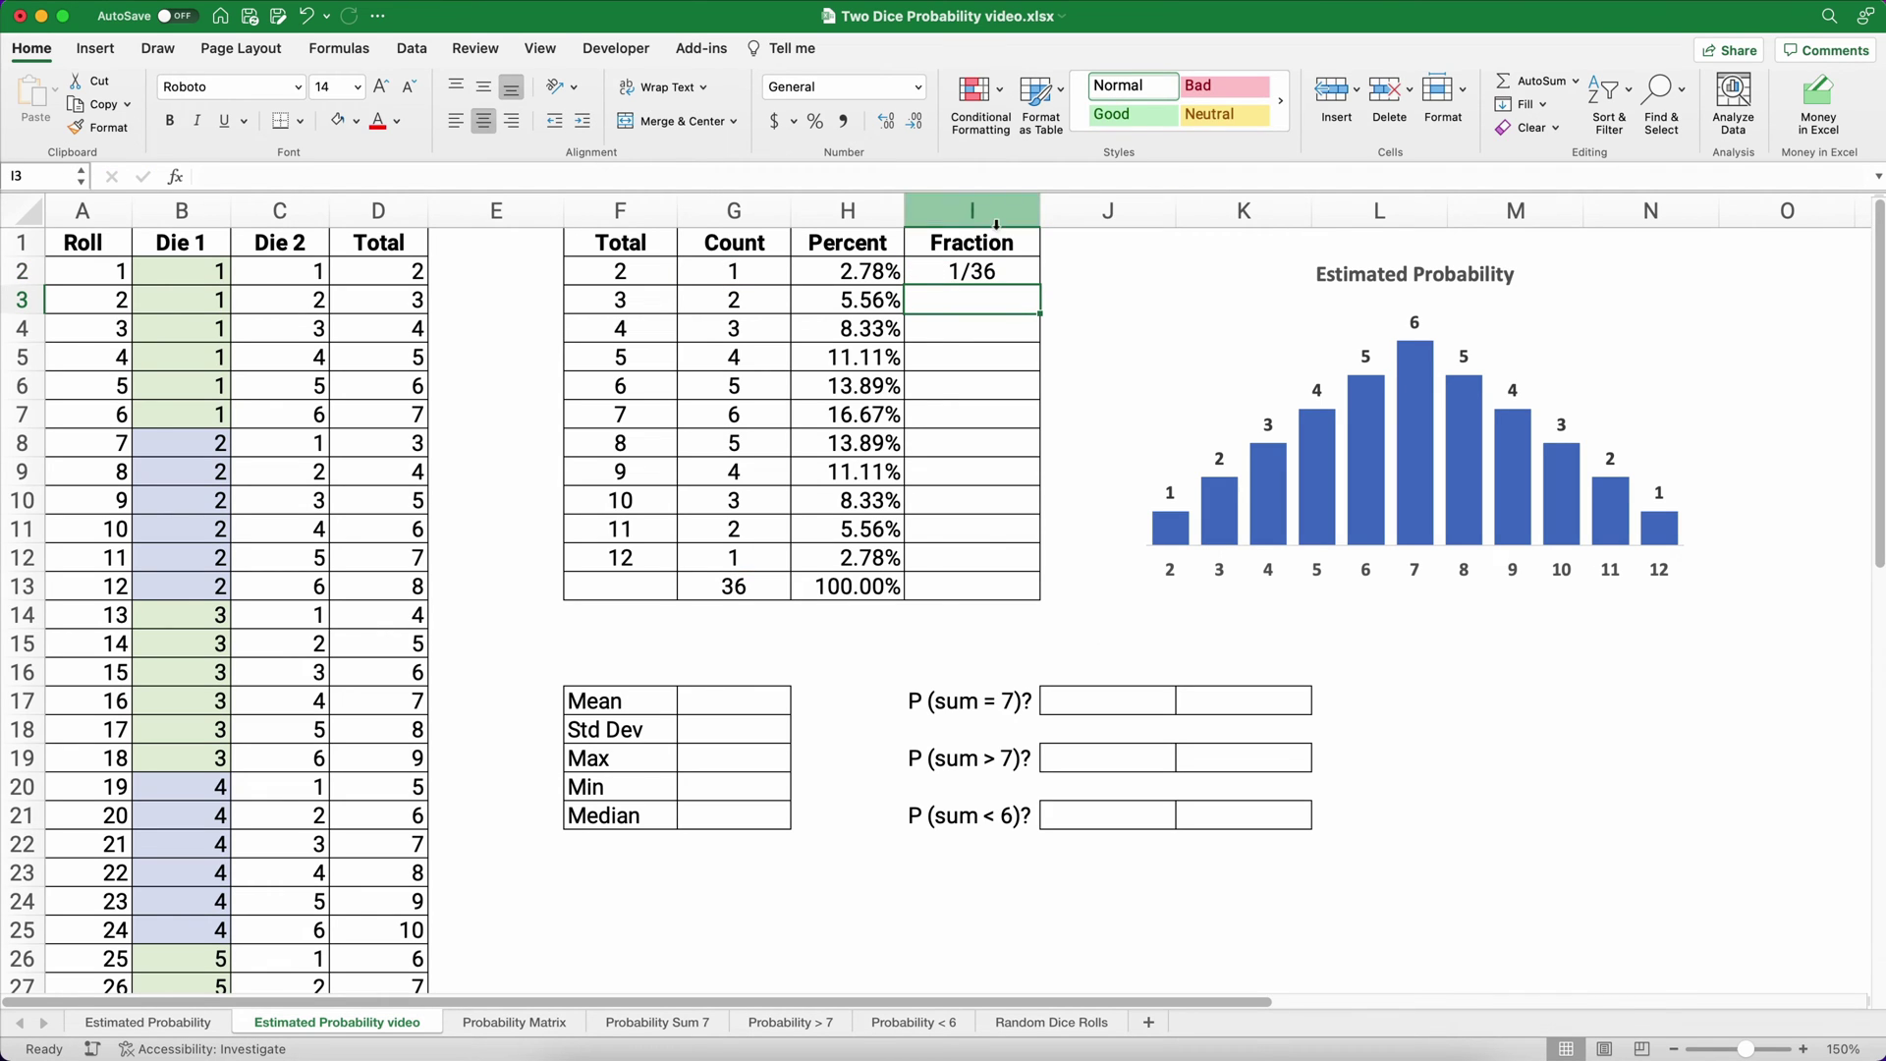
Fill the Fraction formula from I2 down to I13 and review the finished table.
click(985, 270)
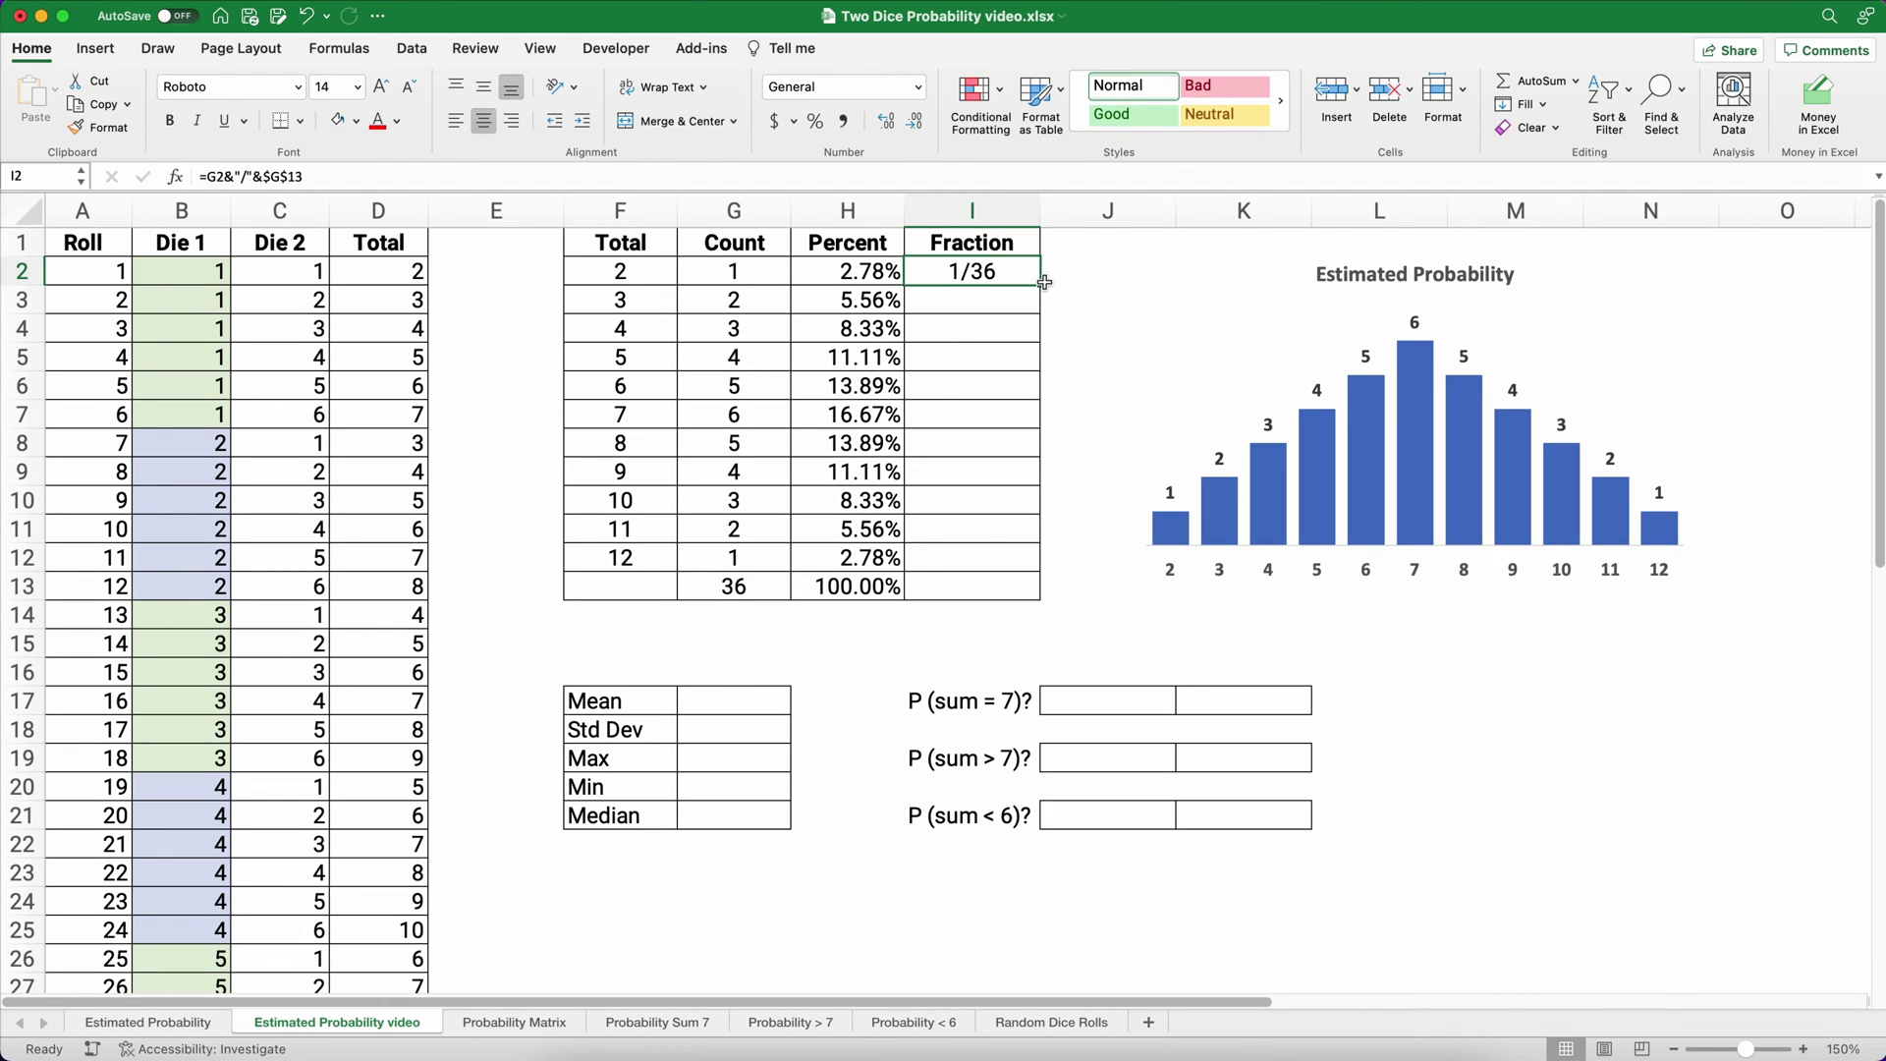
drag(1038, 284, 1015, 592)
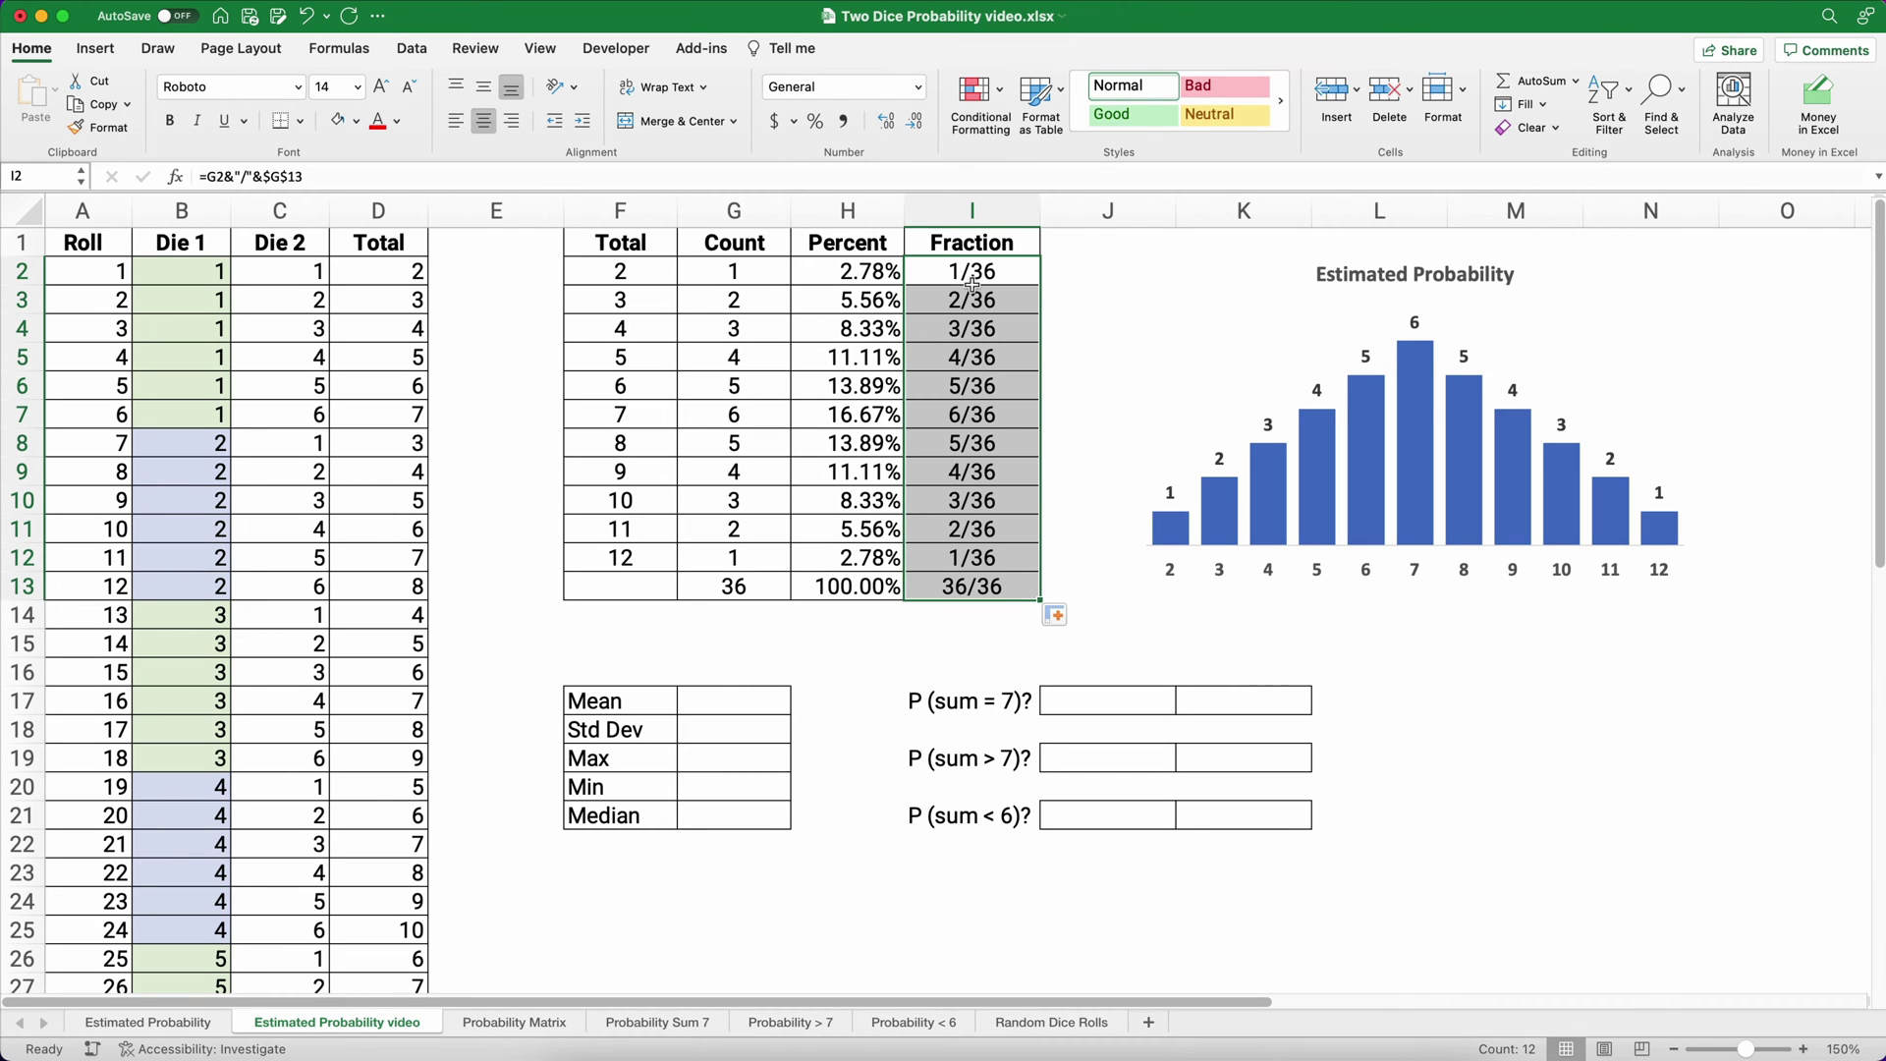
drag(616, 417, 973, 422)
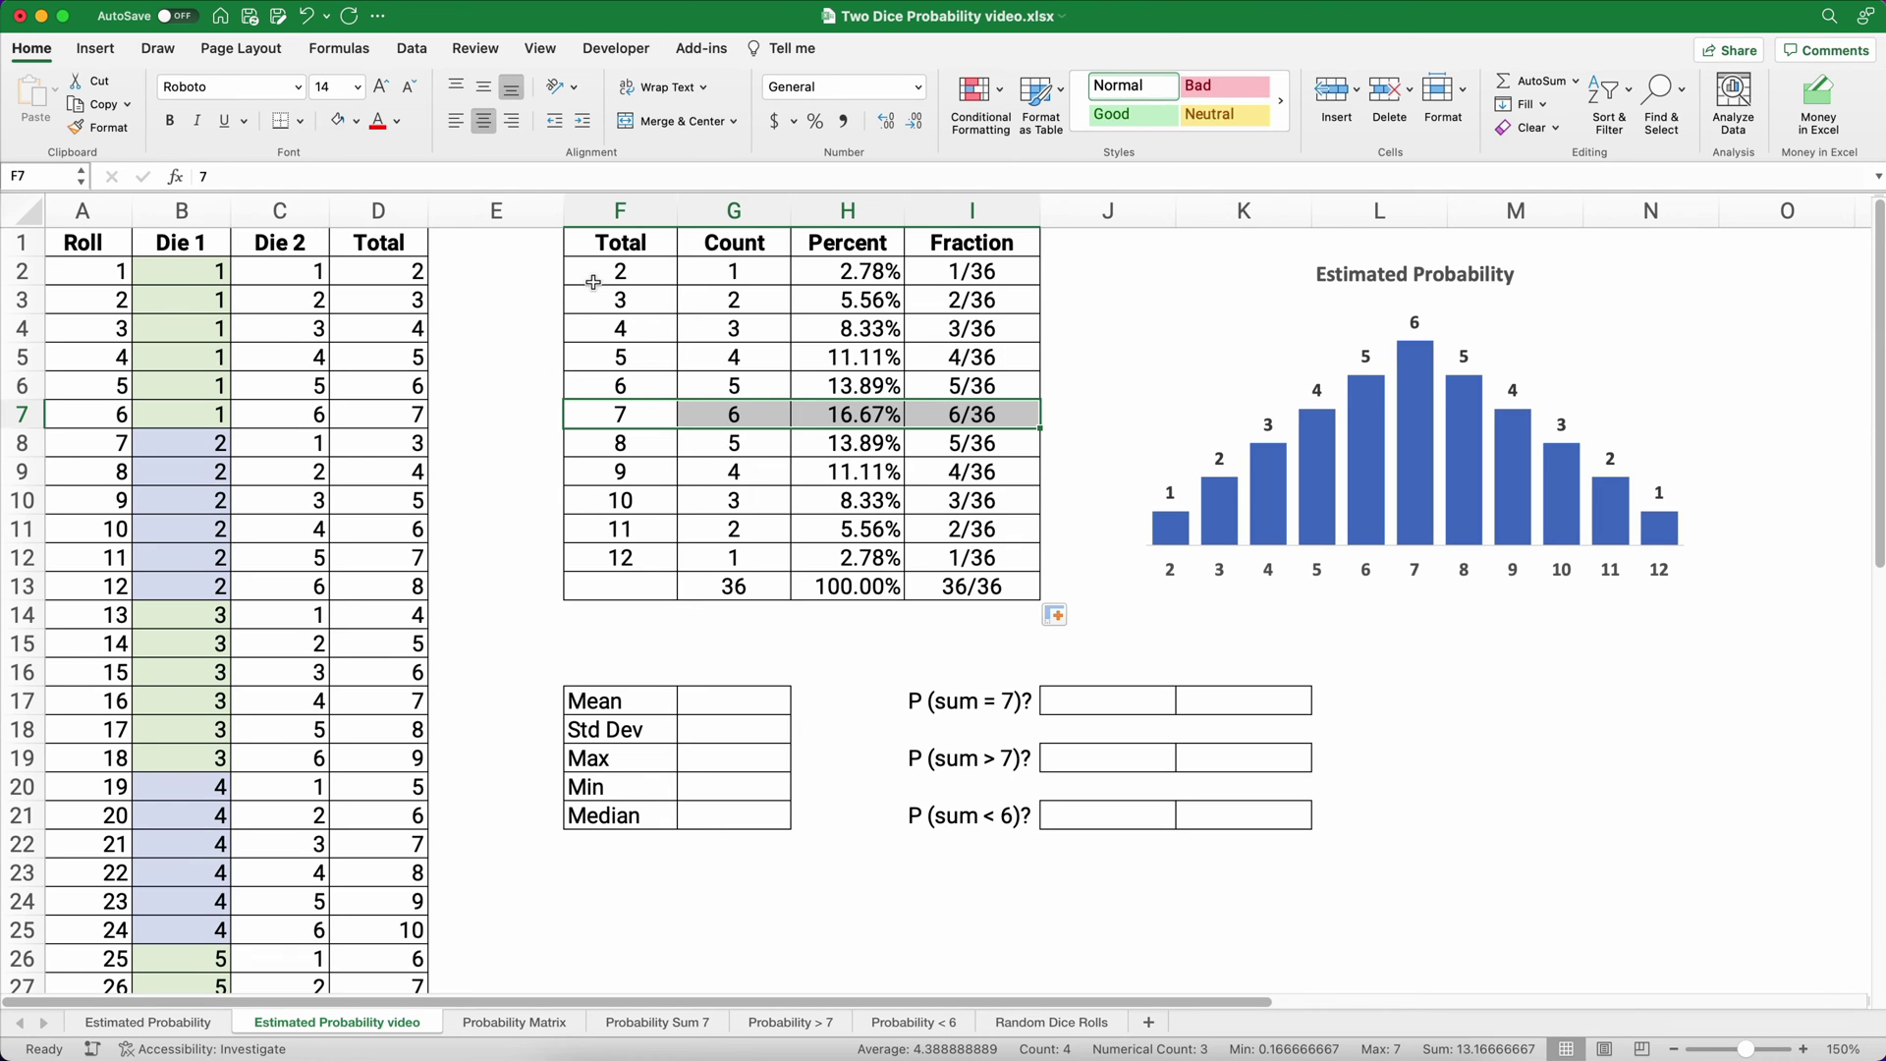
drag(597, 277, 983, 587)
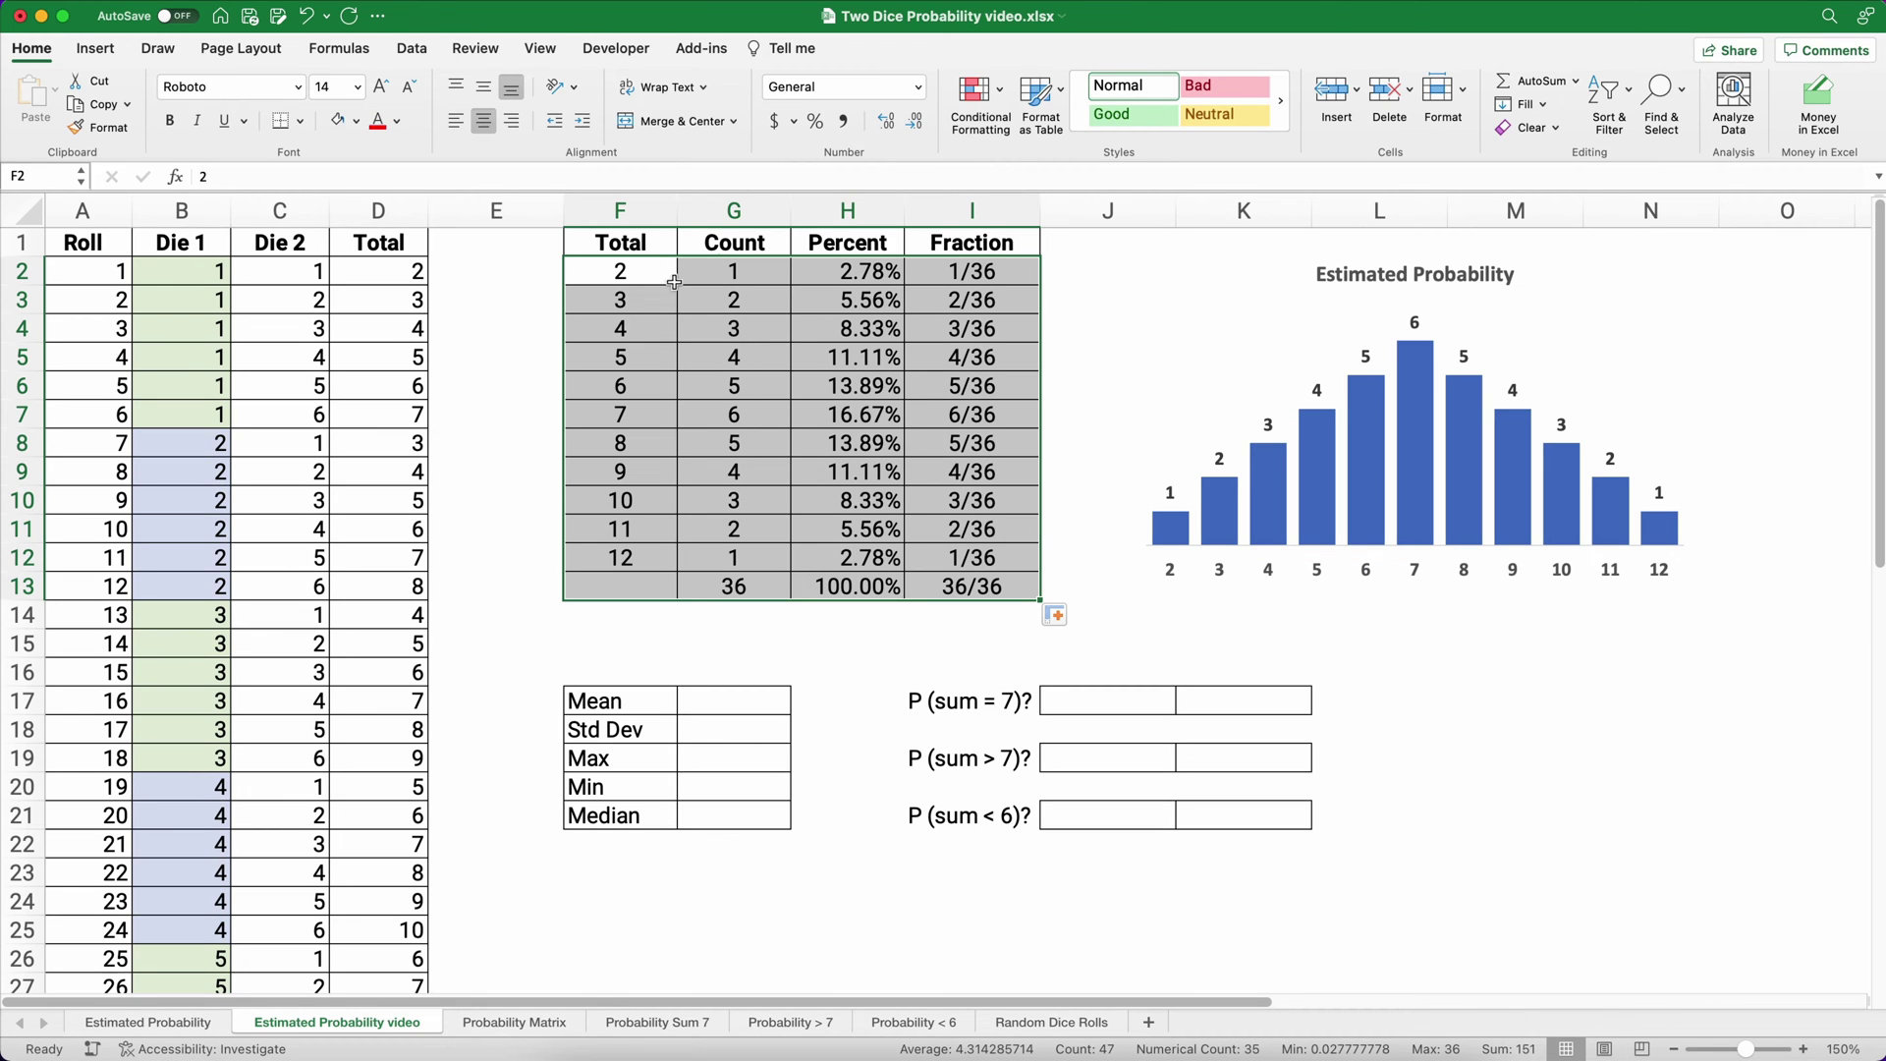
Insert the suggested 'Count' by 'Total' column chart for F1:G12 with Analyze Data.
drag(620, 242, 746, 565)
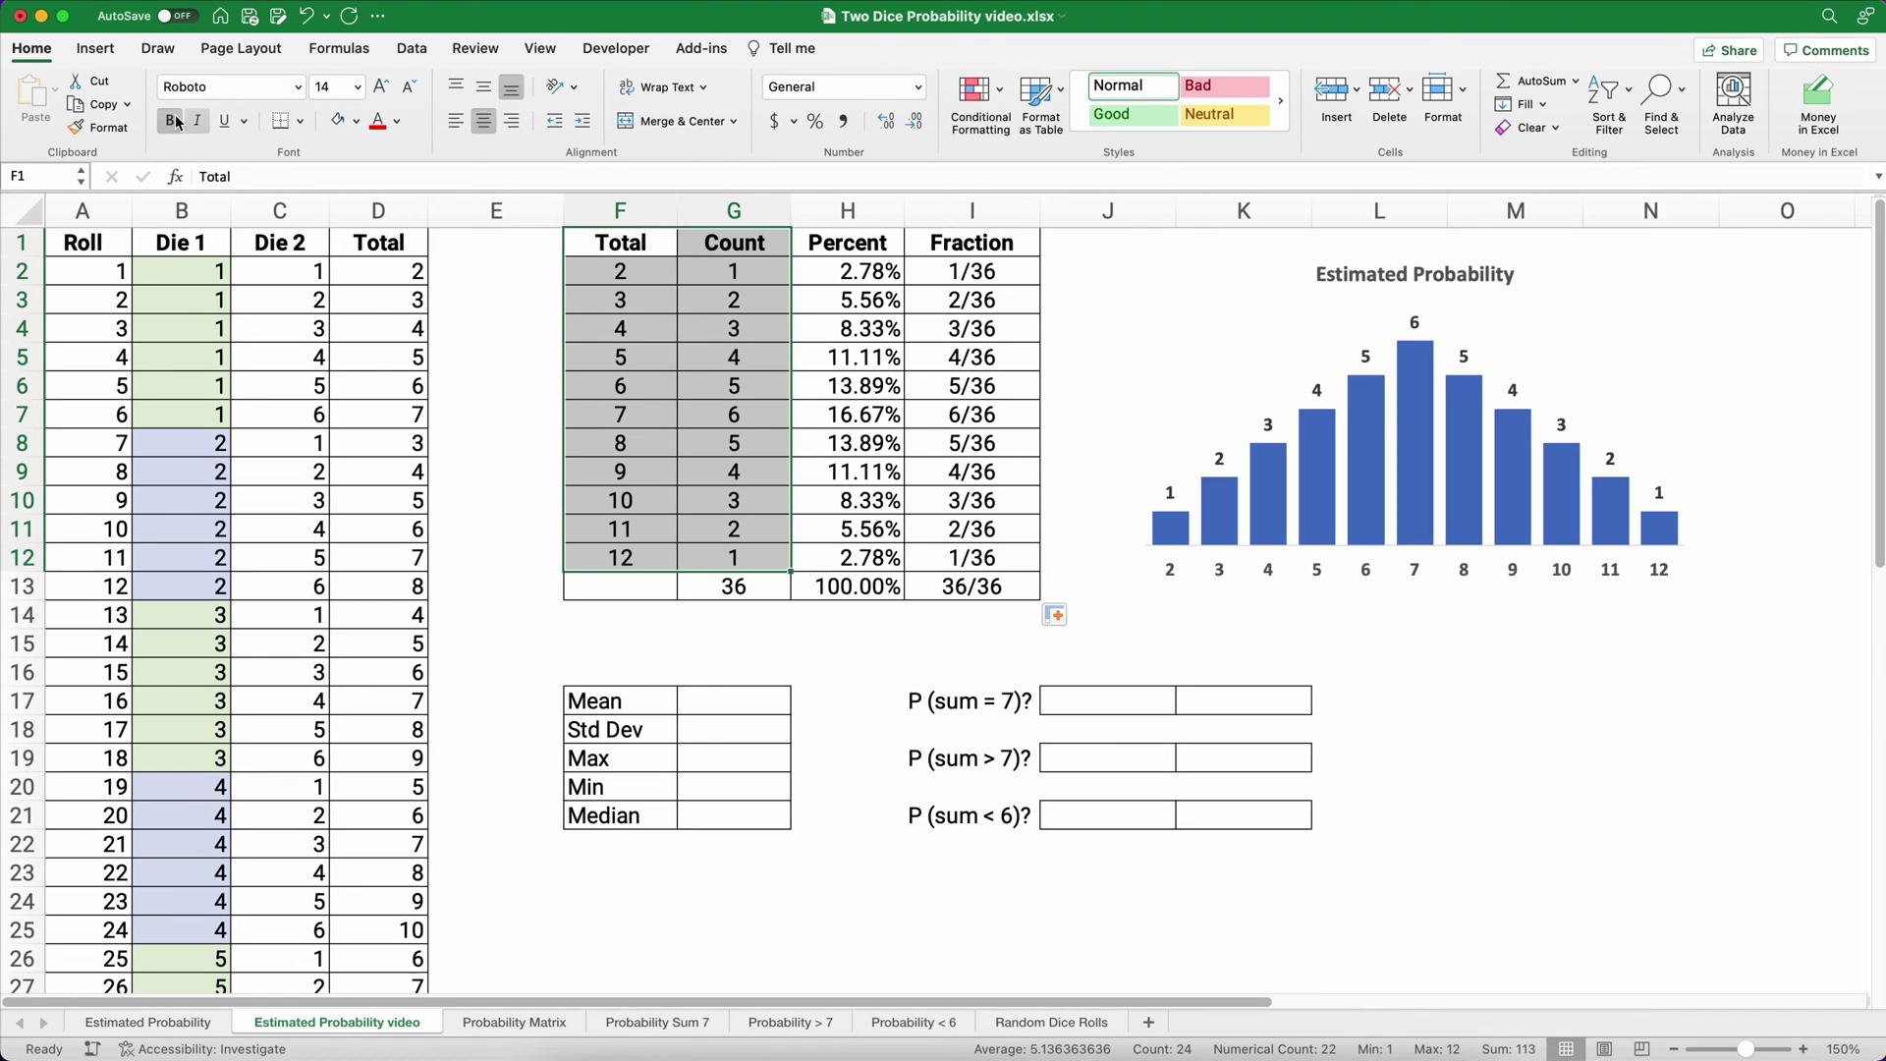
click(1731, 99)
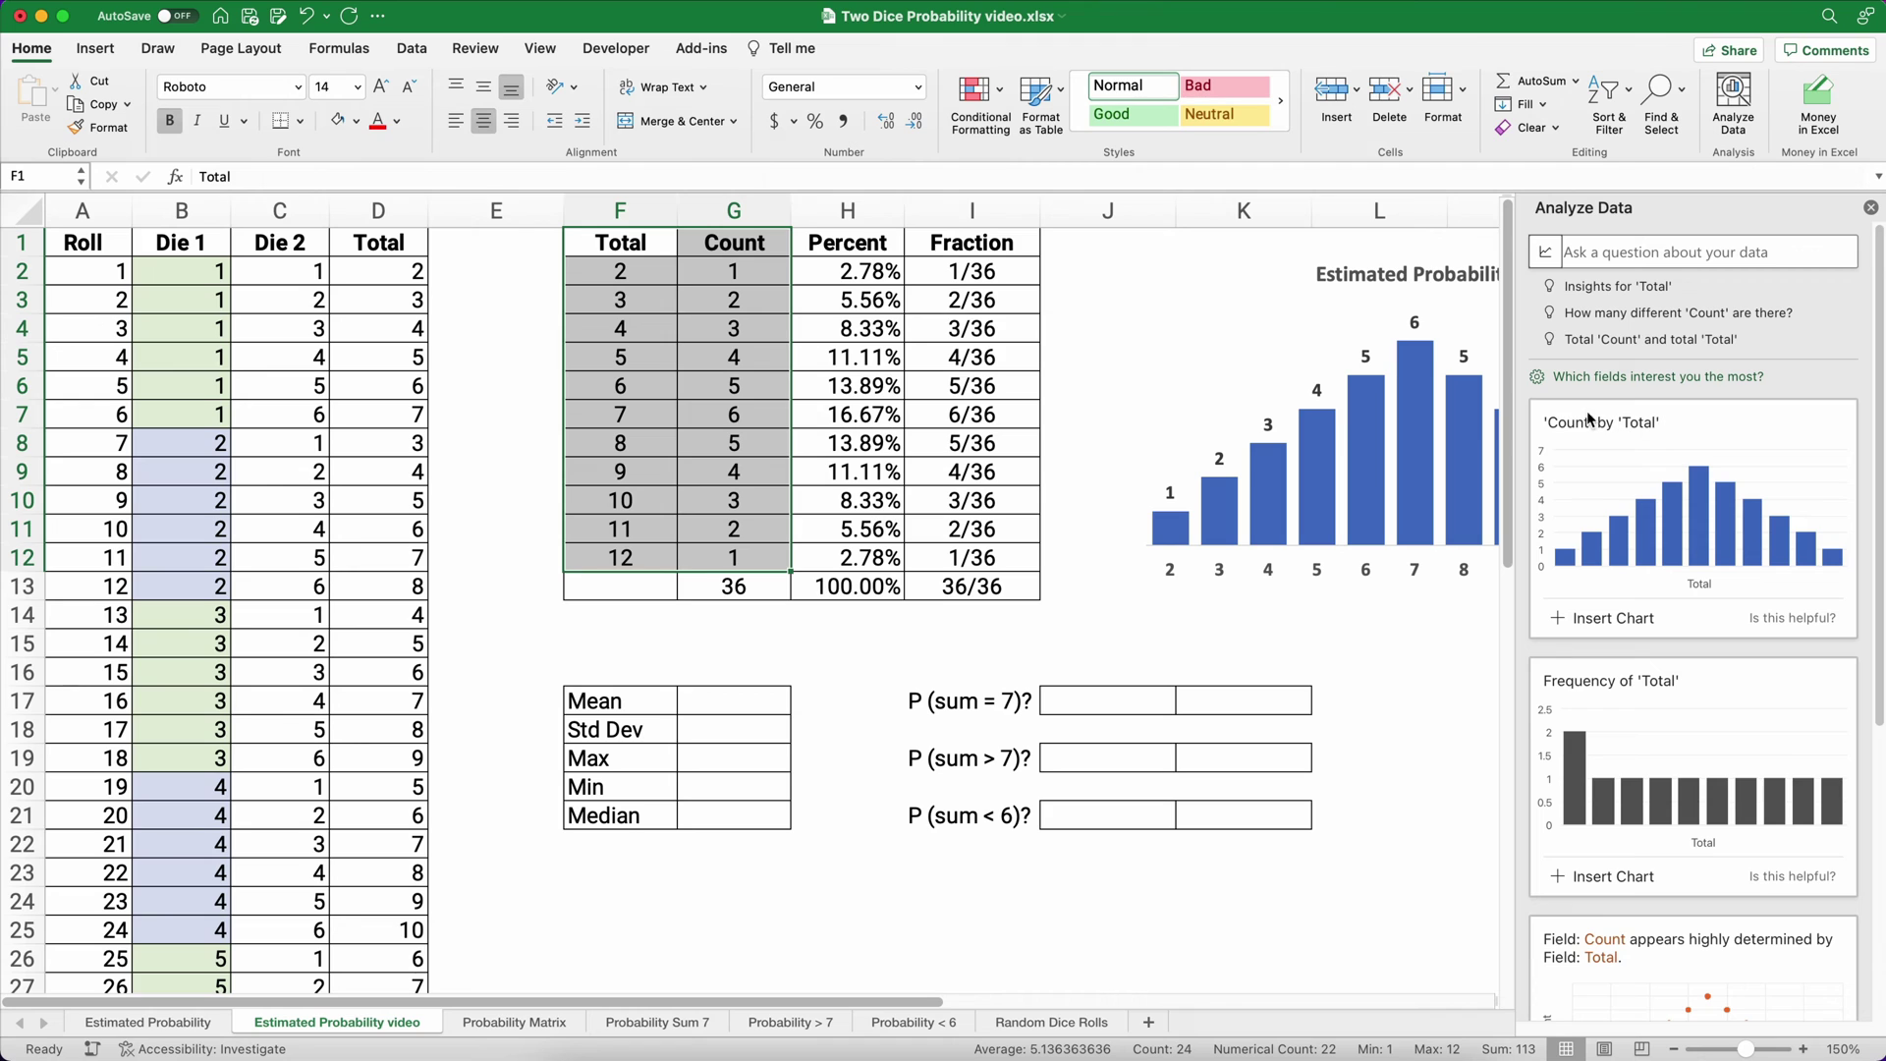
click(1607, 621)
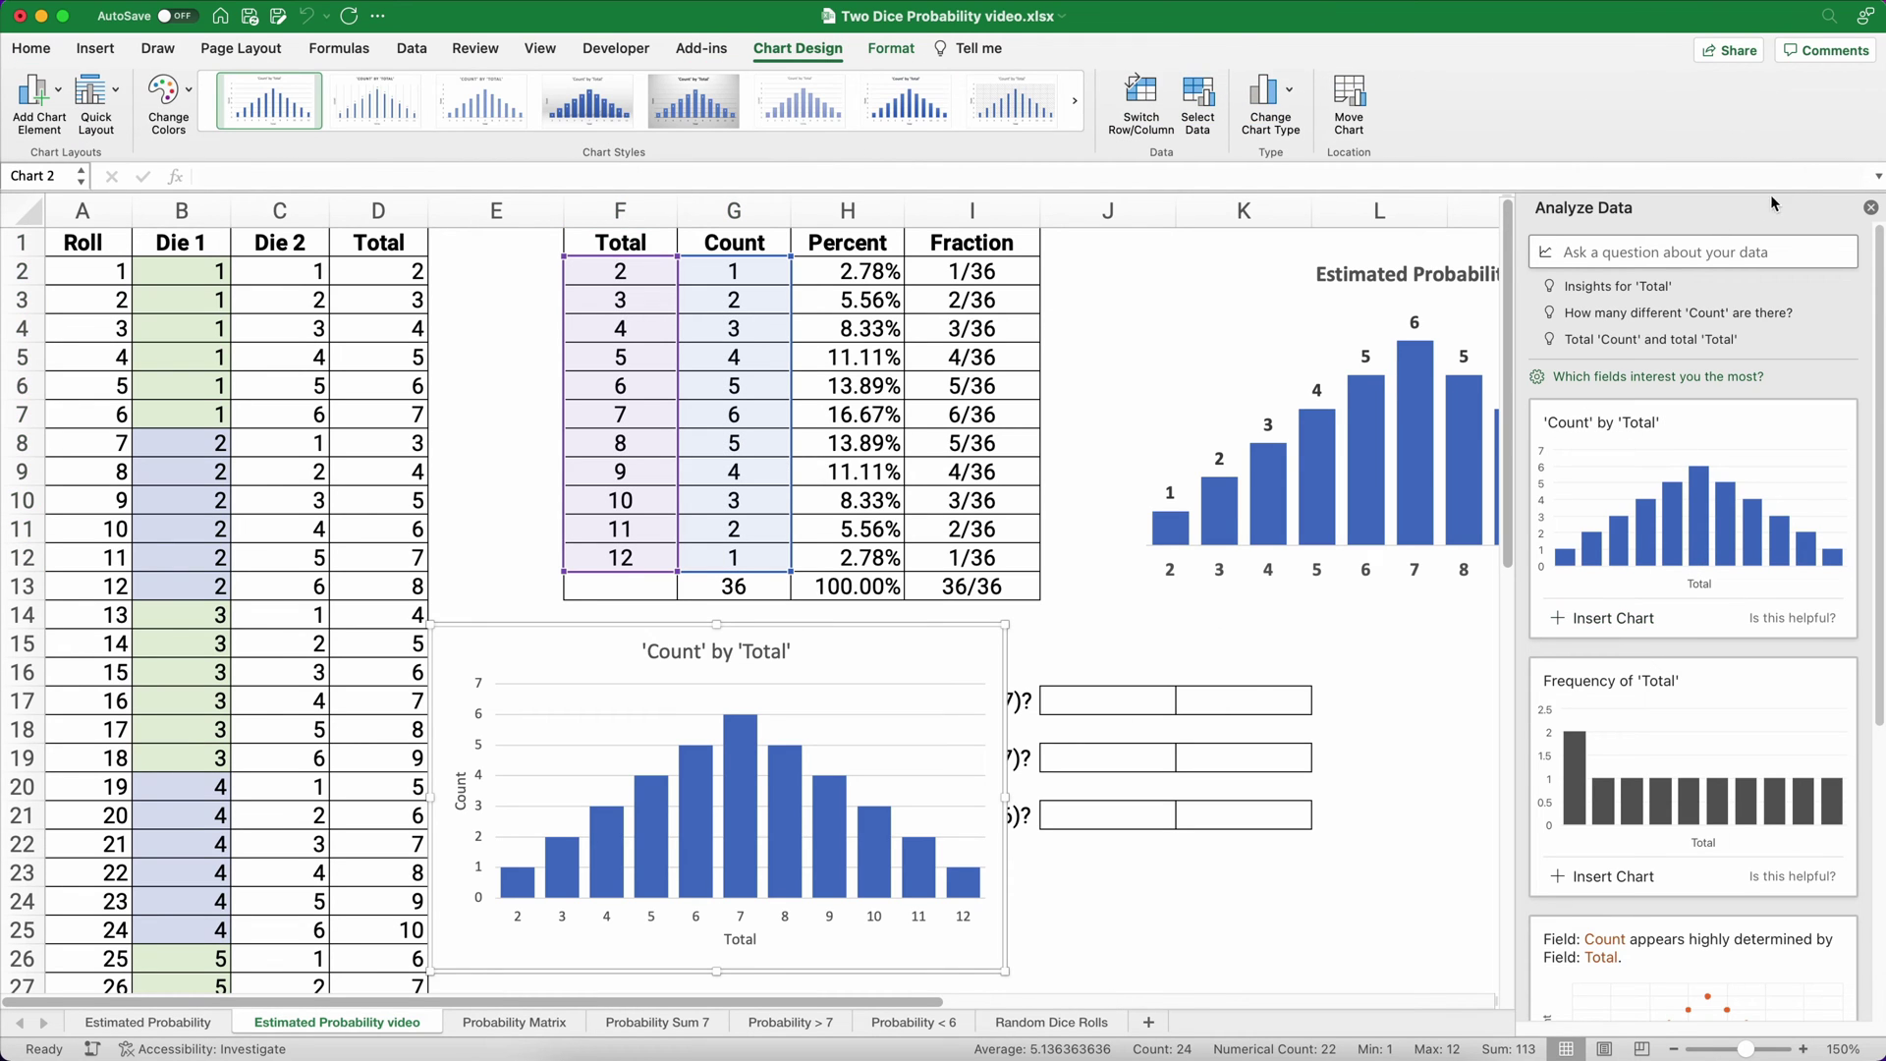
click(1869, 210)
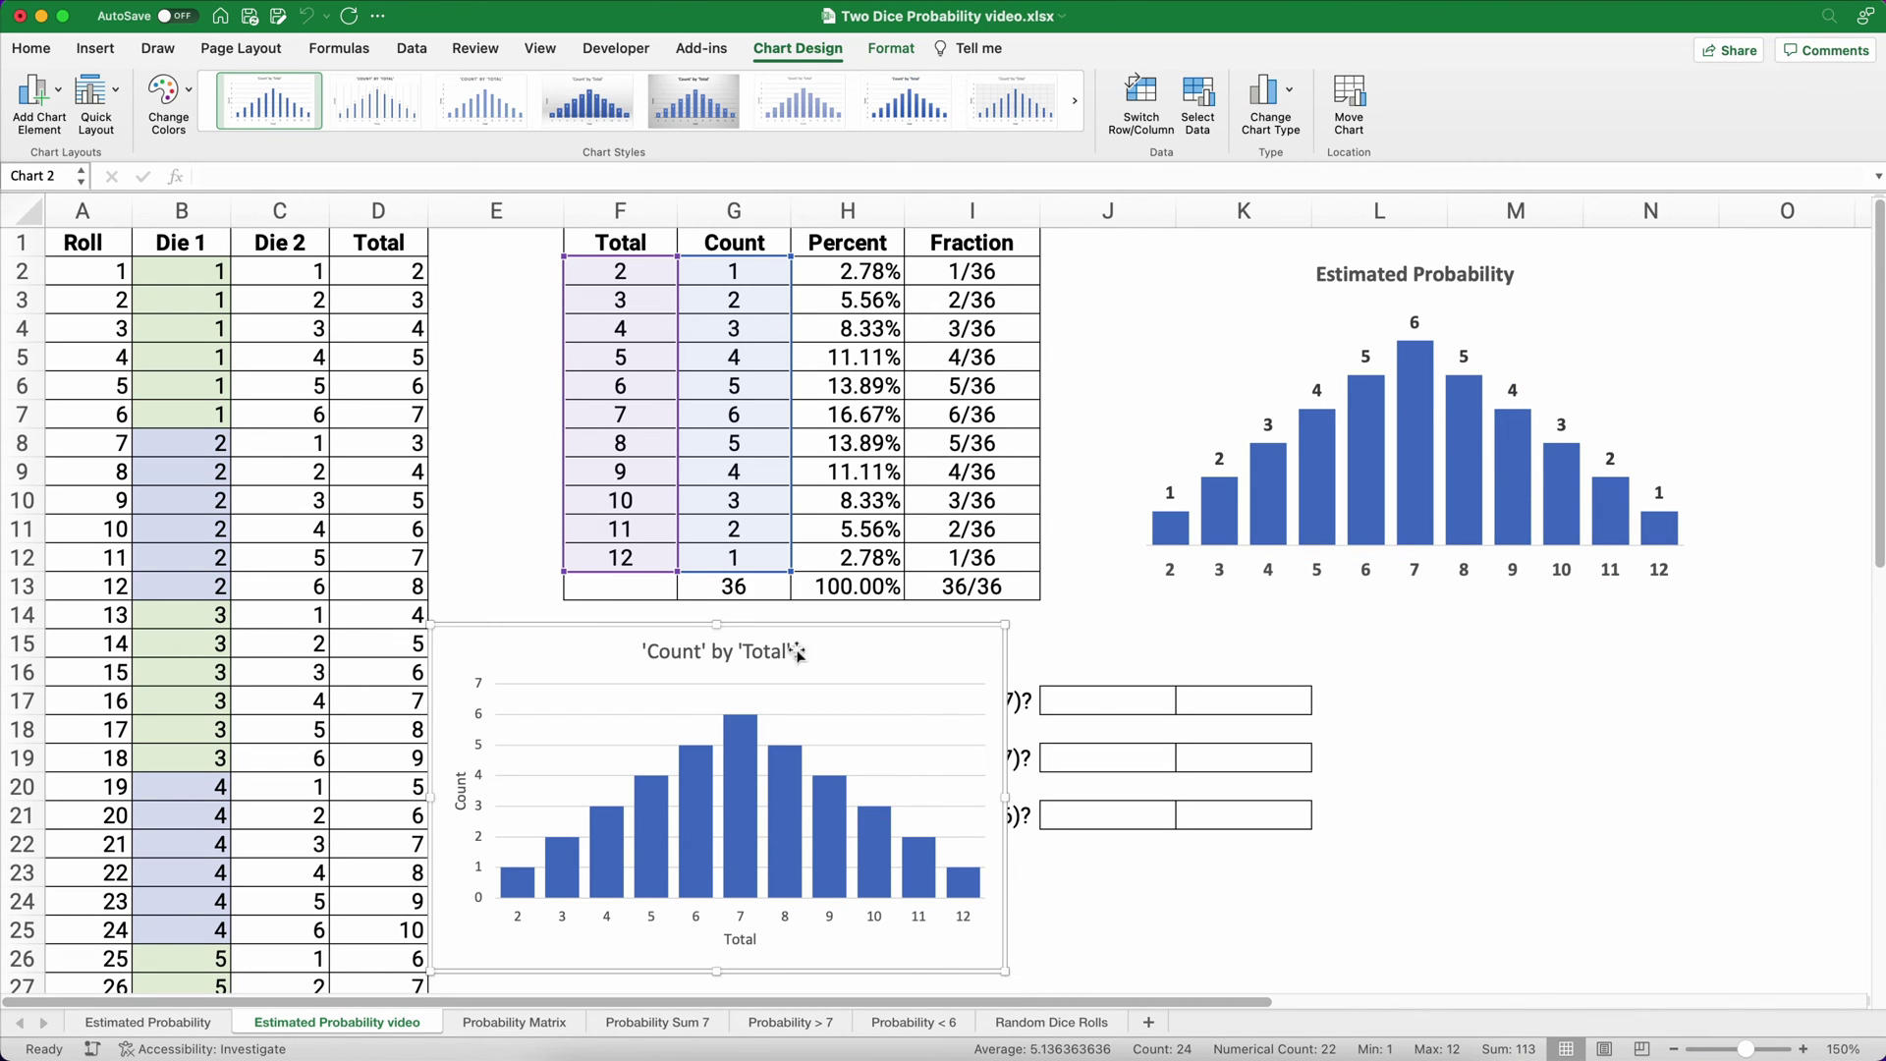
Delete the newly inserted 'Count' by 'Total' chart.
click(513, 625)
click(513, 625)
key(Delete)
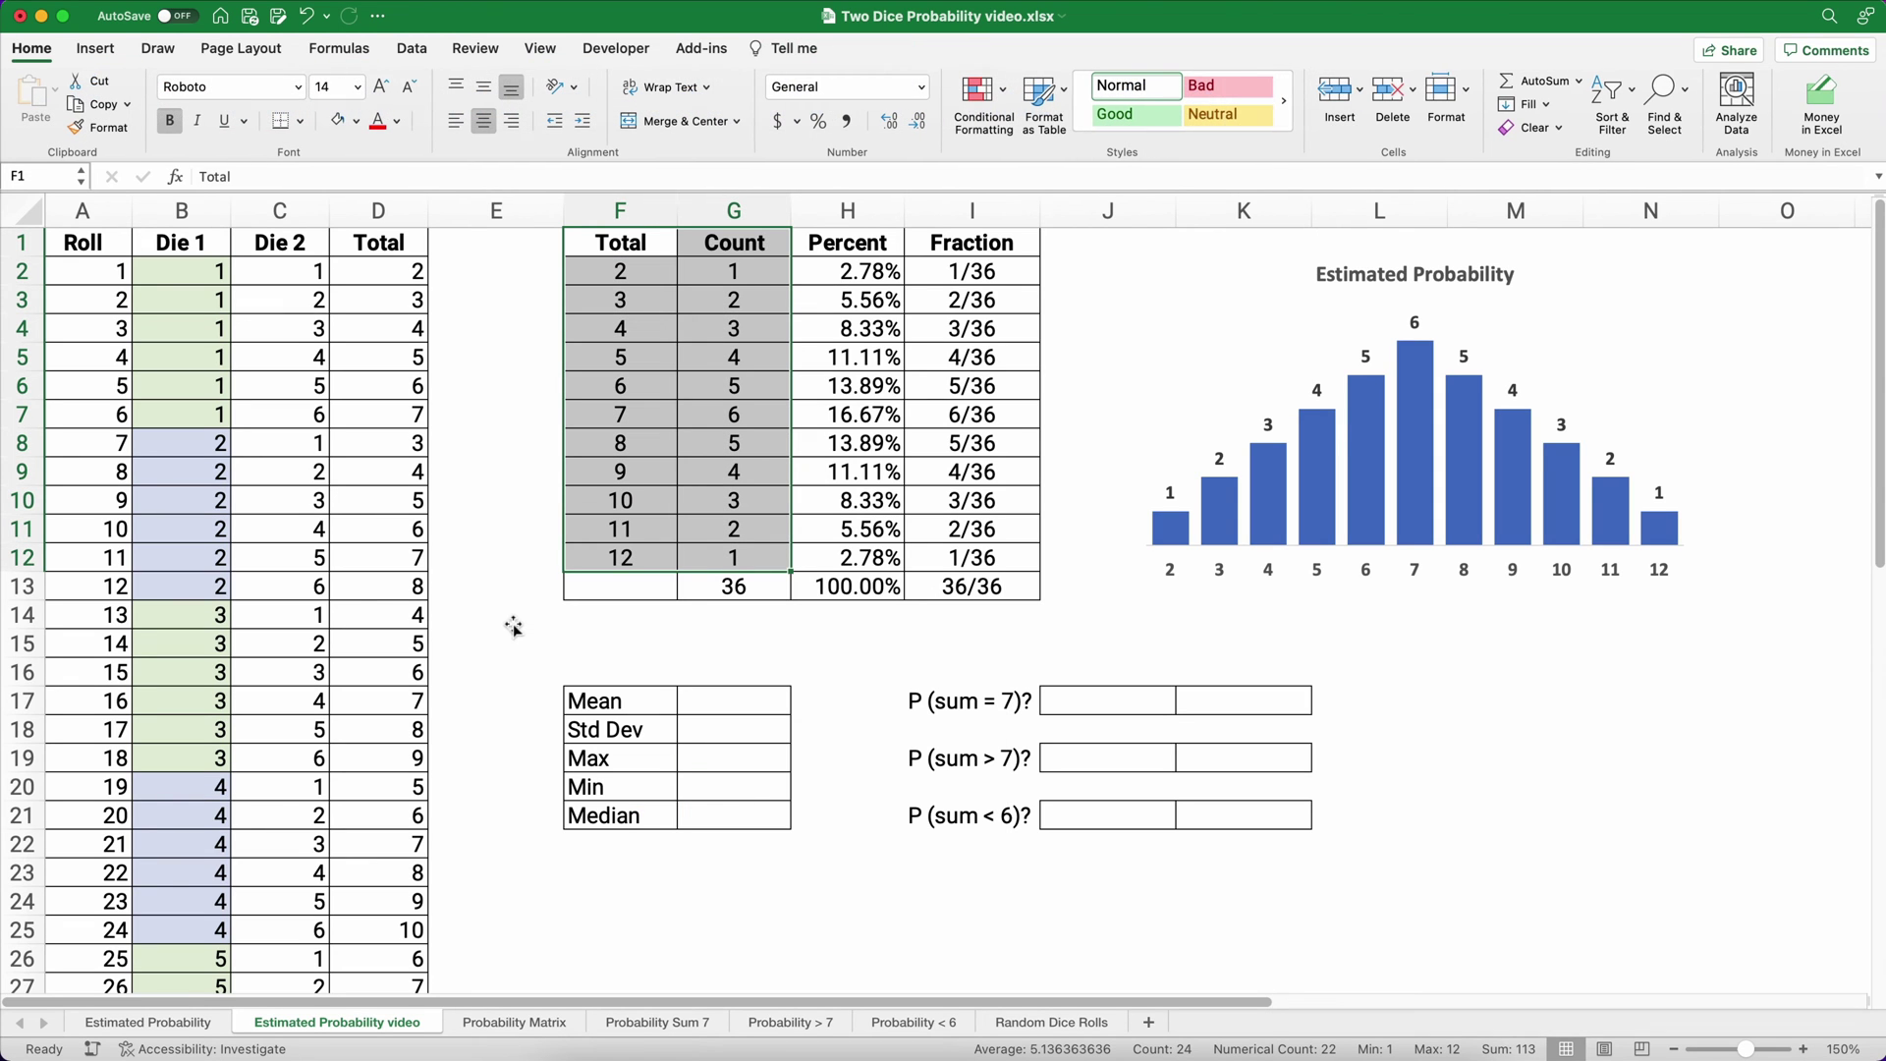
Select the named range diceroll to check which cells of the Total column it covers.
click(728, 925)
drag(407, 274, 364, 520)
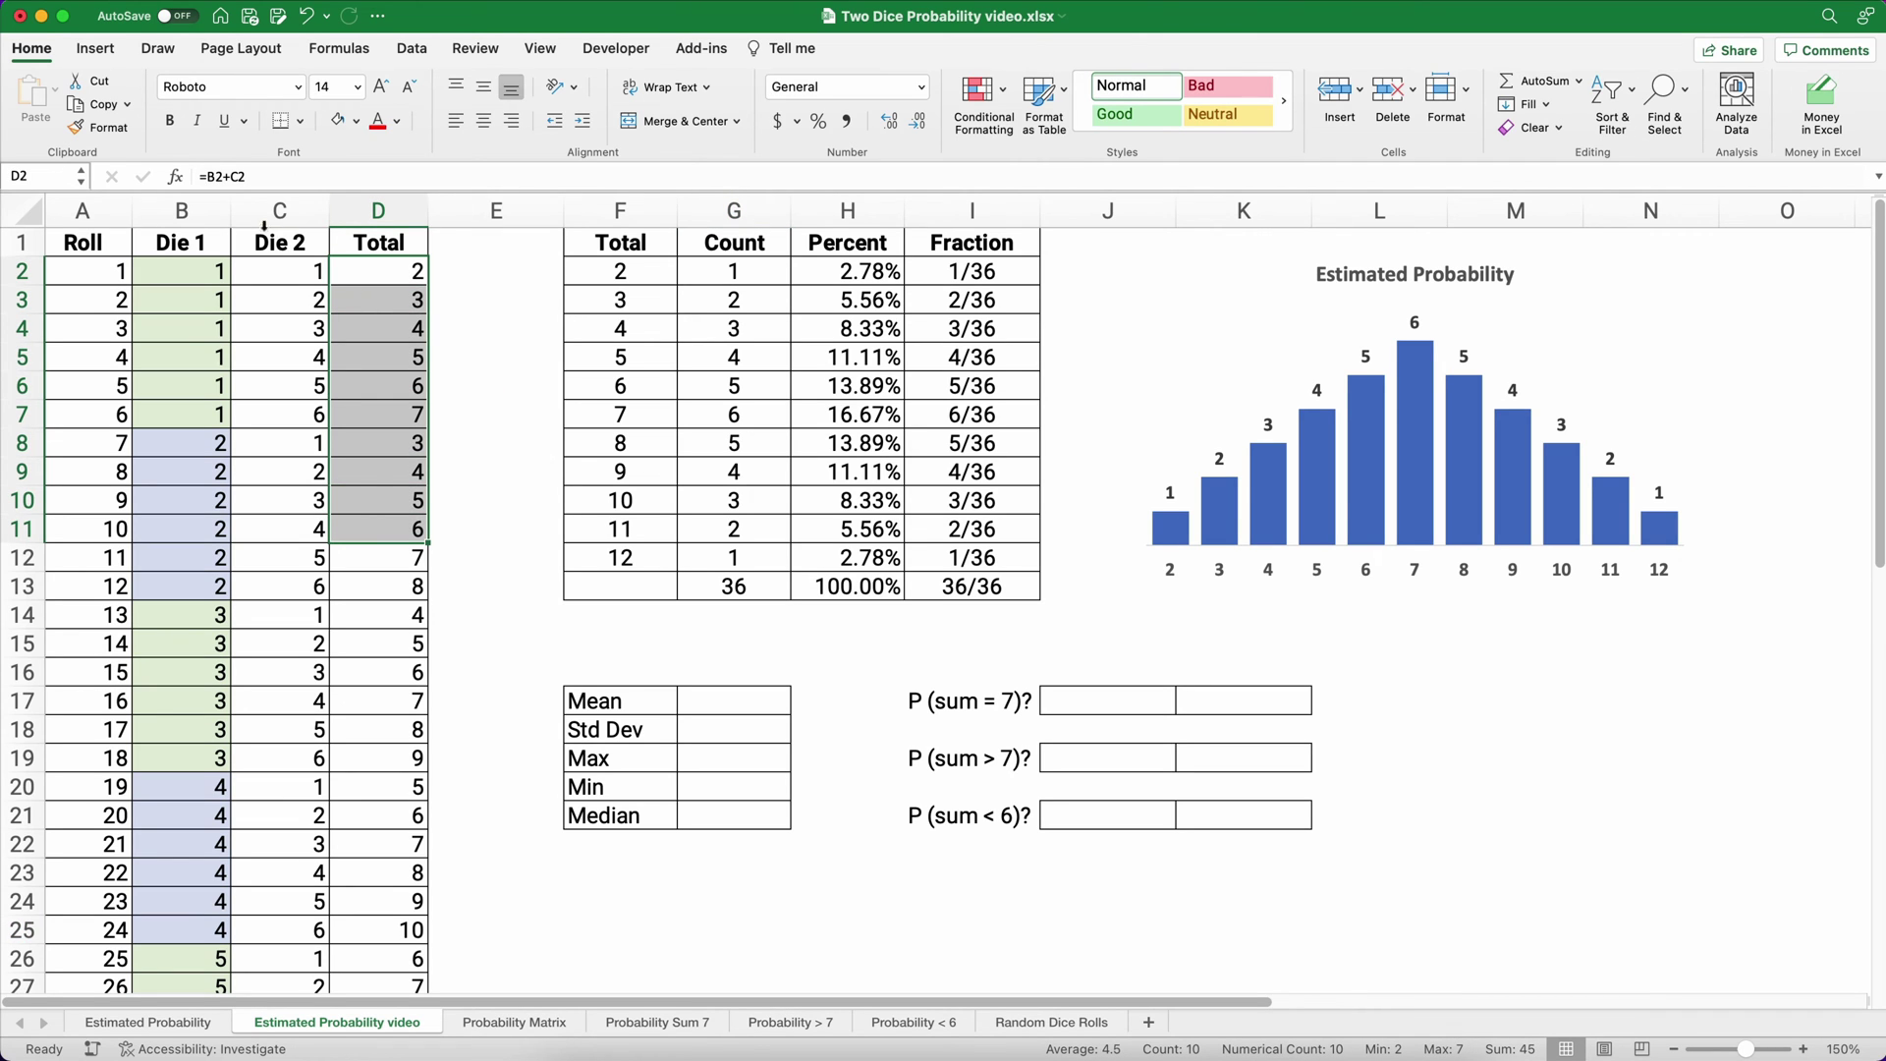
click(82, 183)
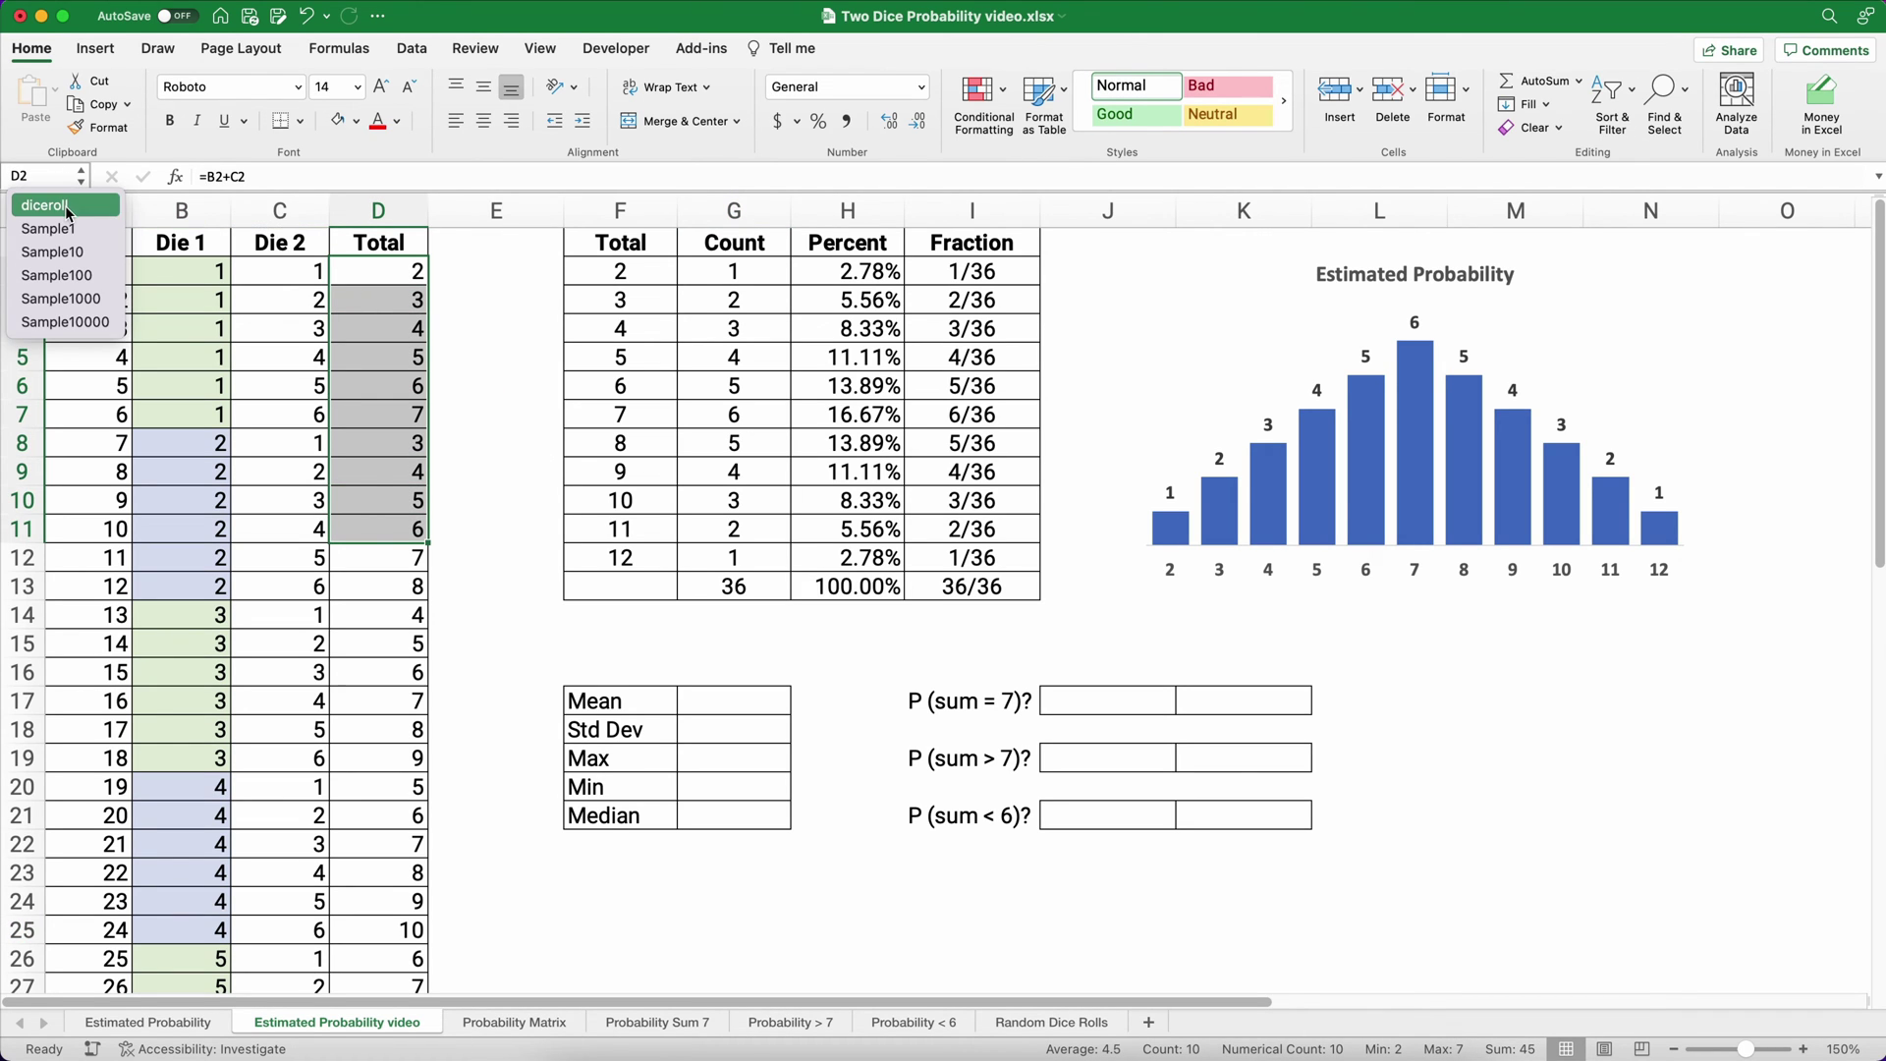
click(70, 211)
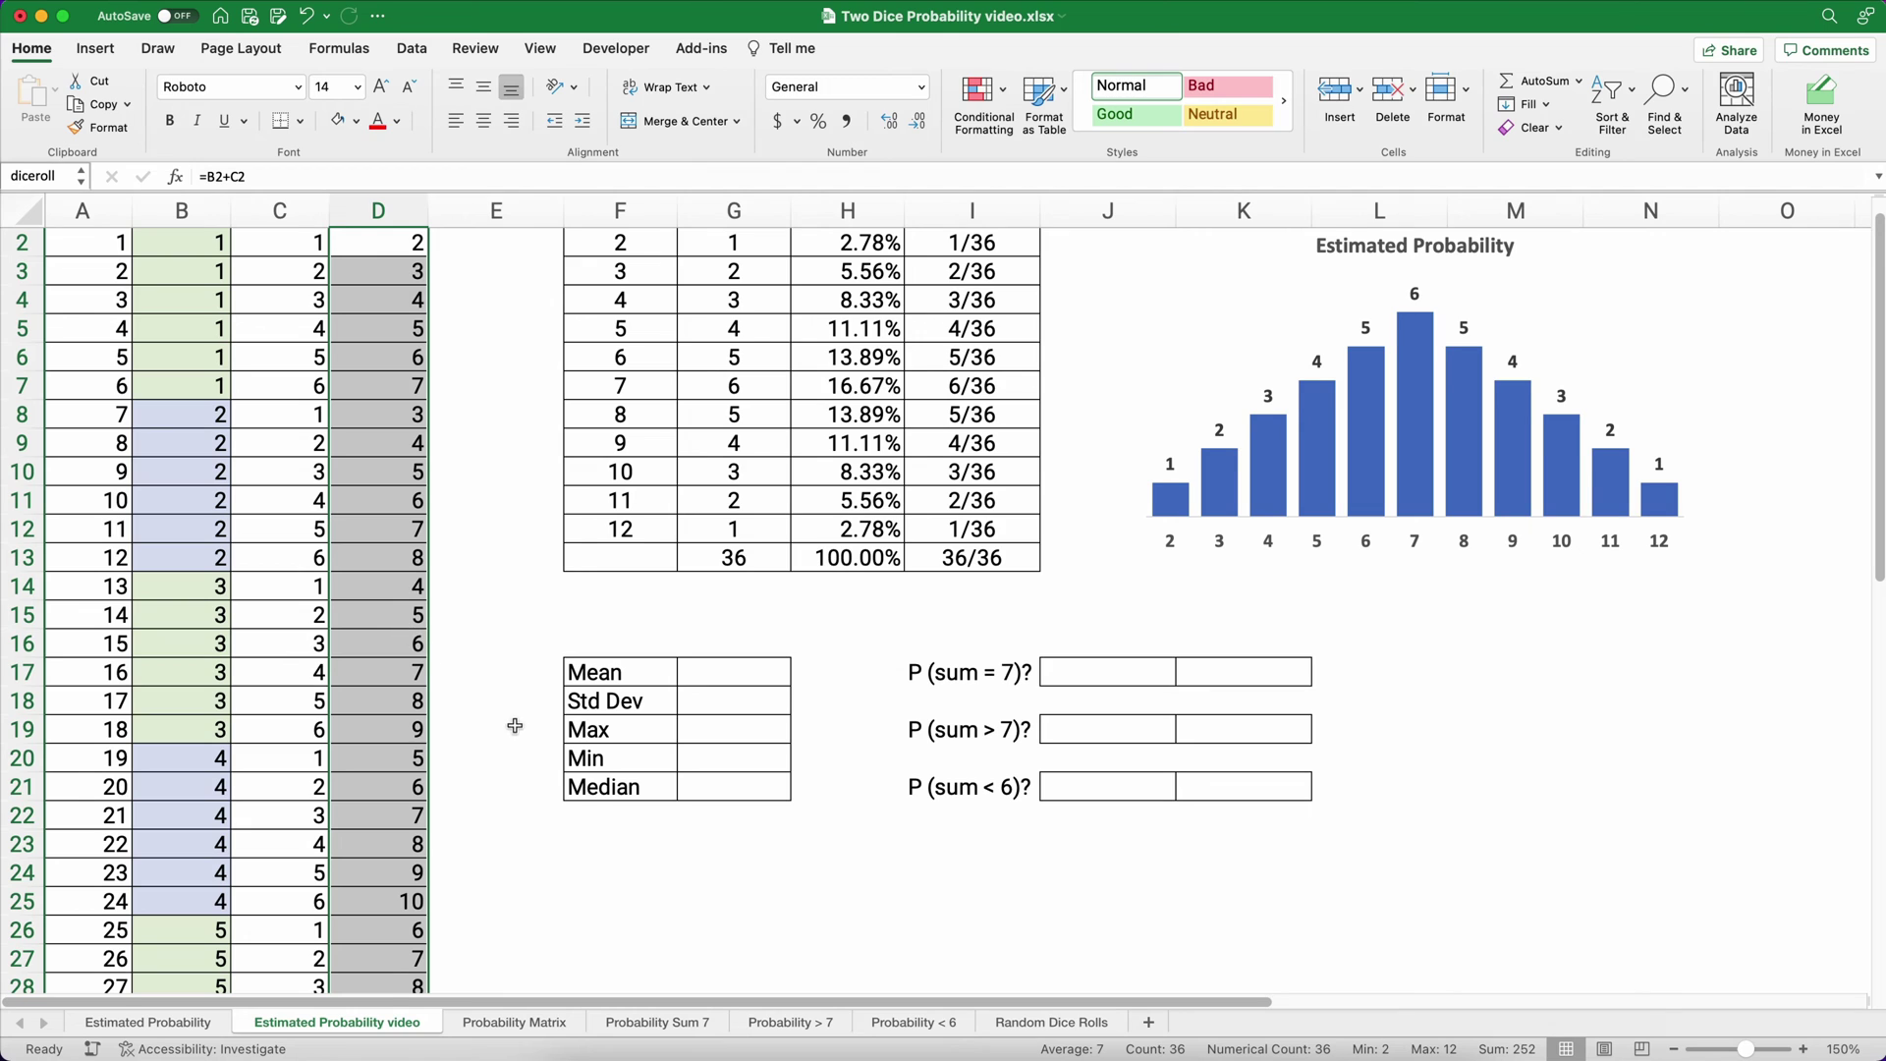
scroll(521, 742, up, 1)
Enter the formula =AVERAGE(diceroll) in G17 for the Mean of the roll totals.
click(727, 700)
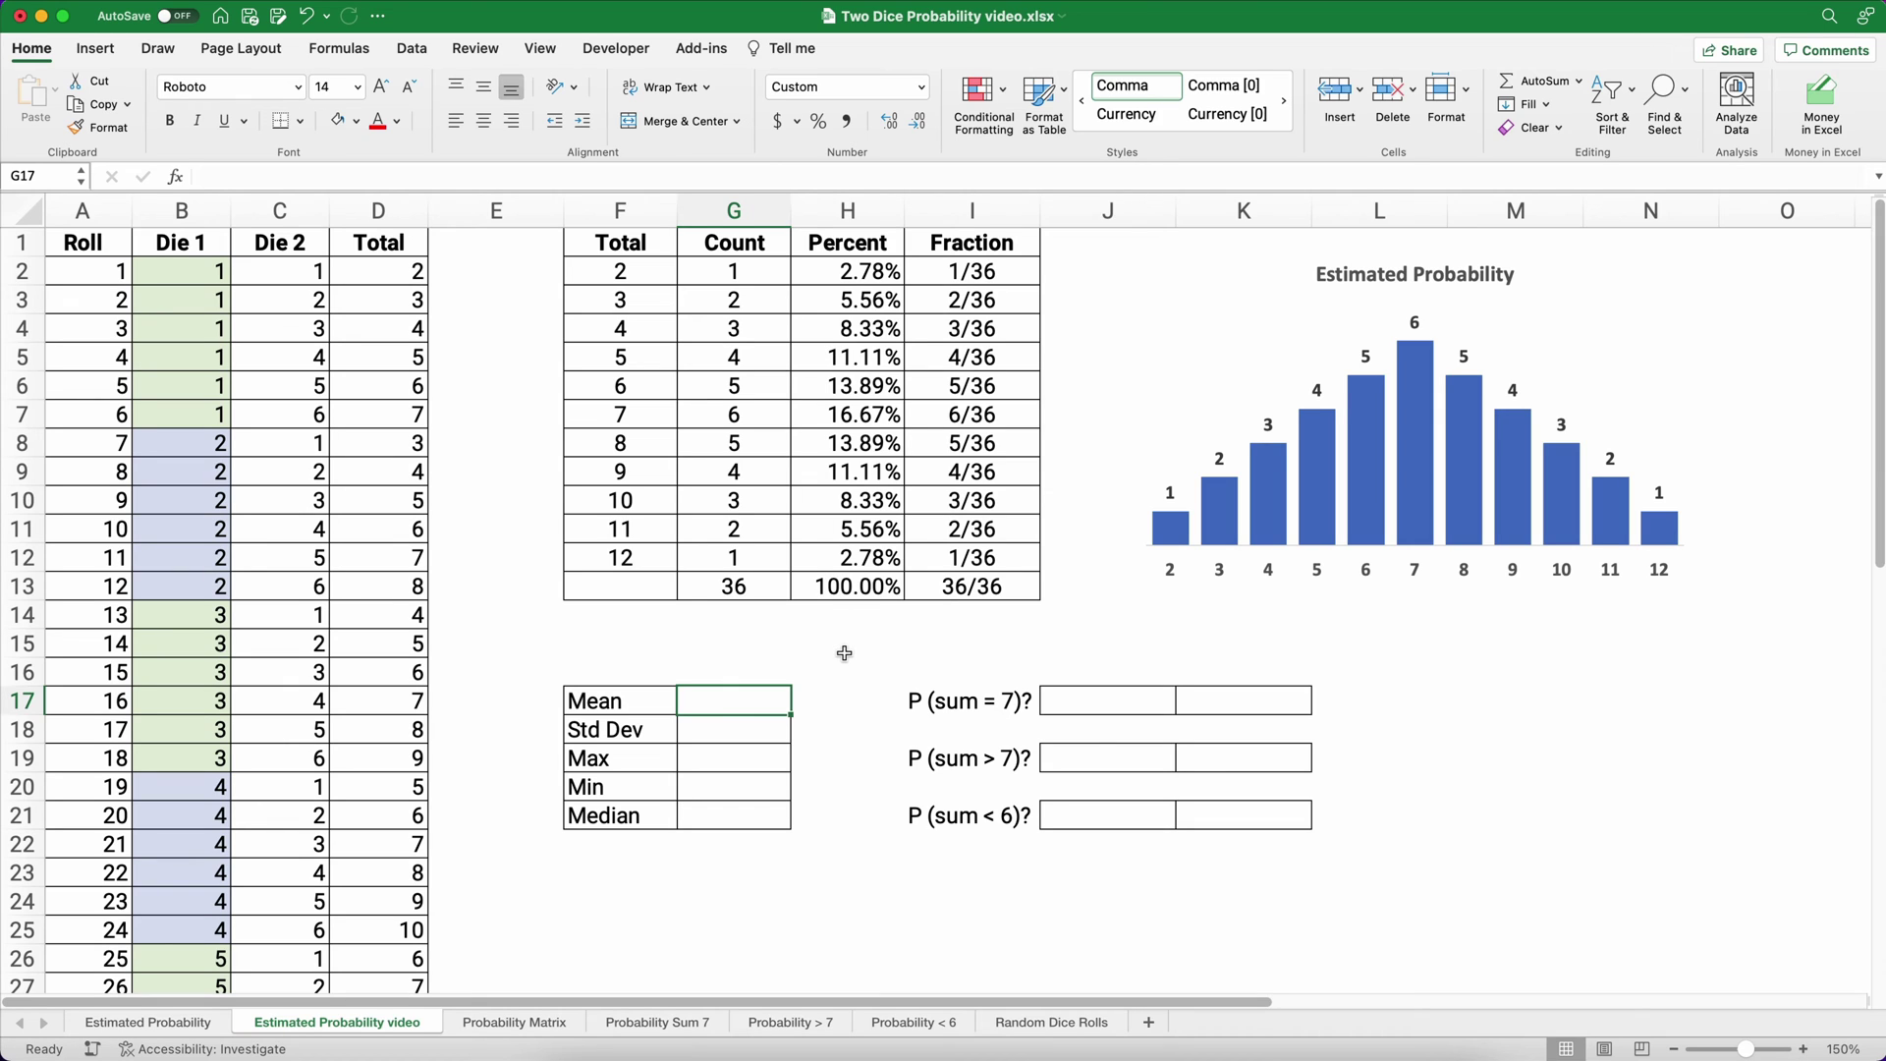
text(=ave)
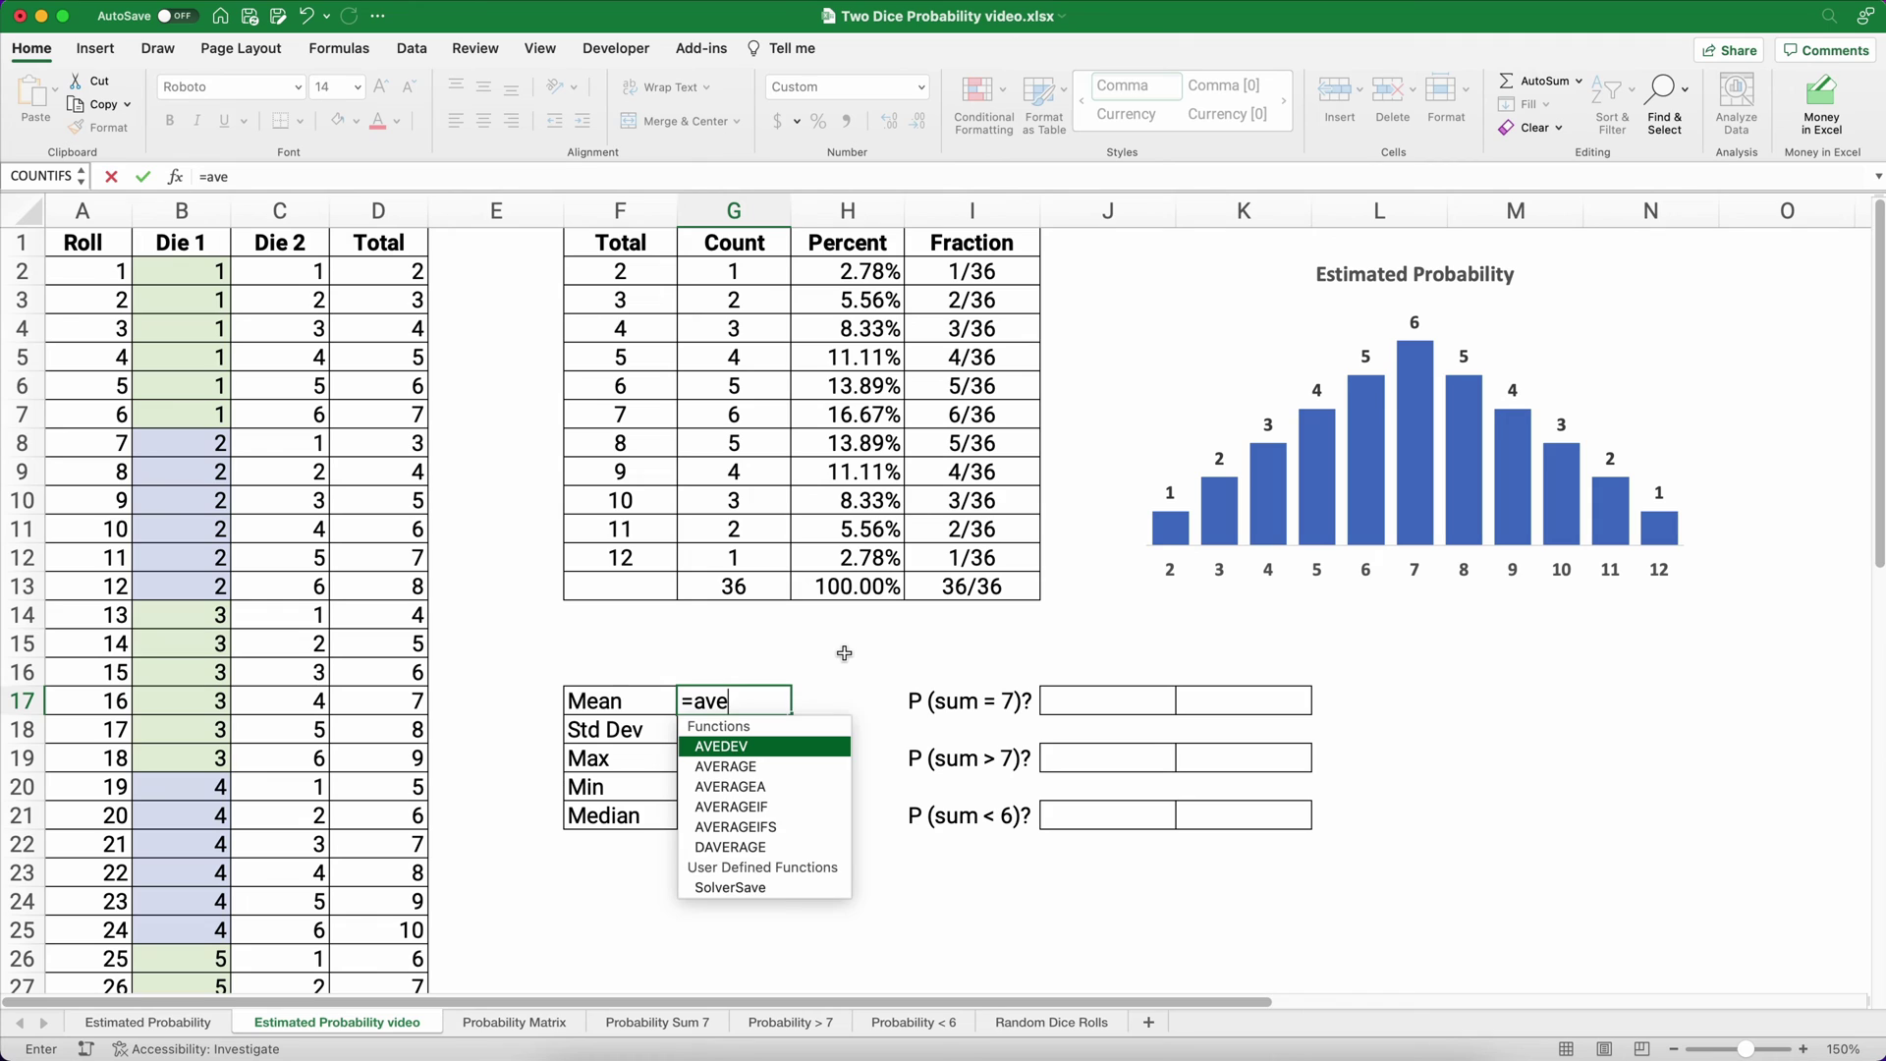
text(rage()
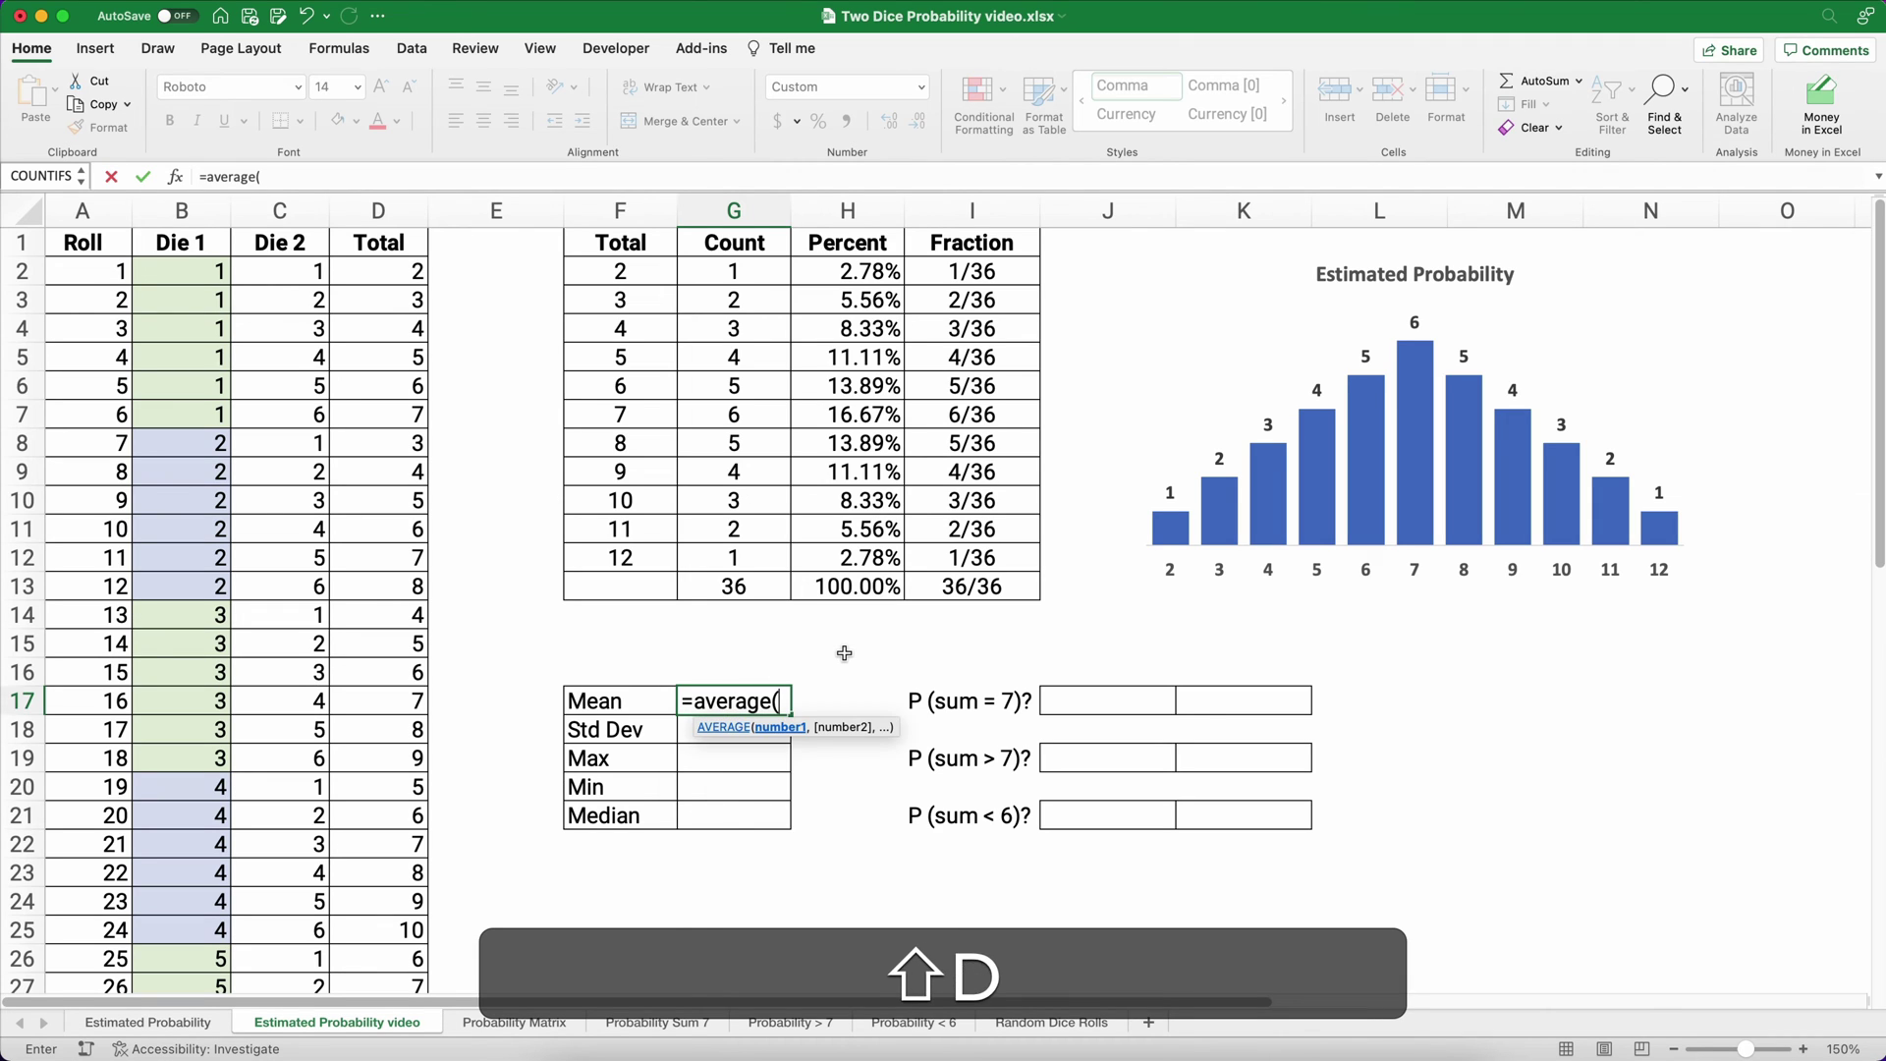
text(dic)
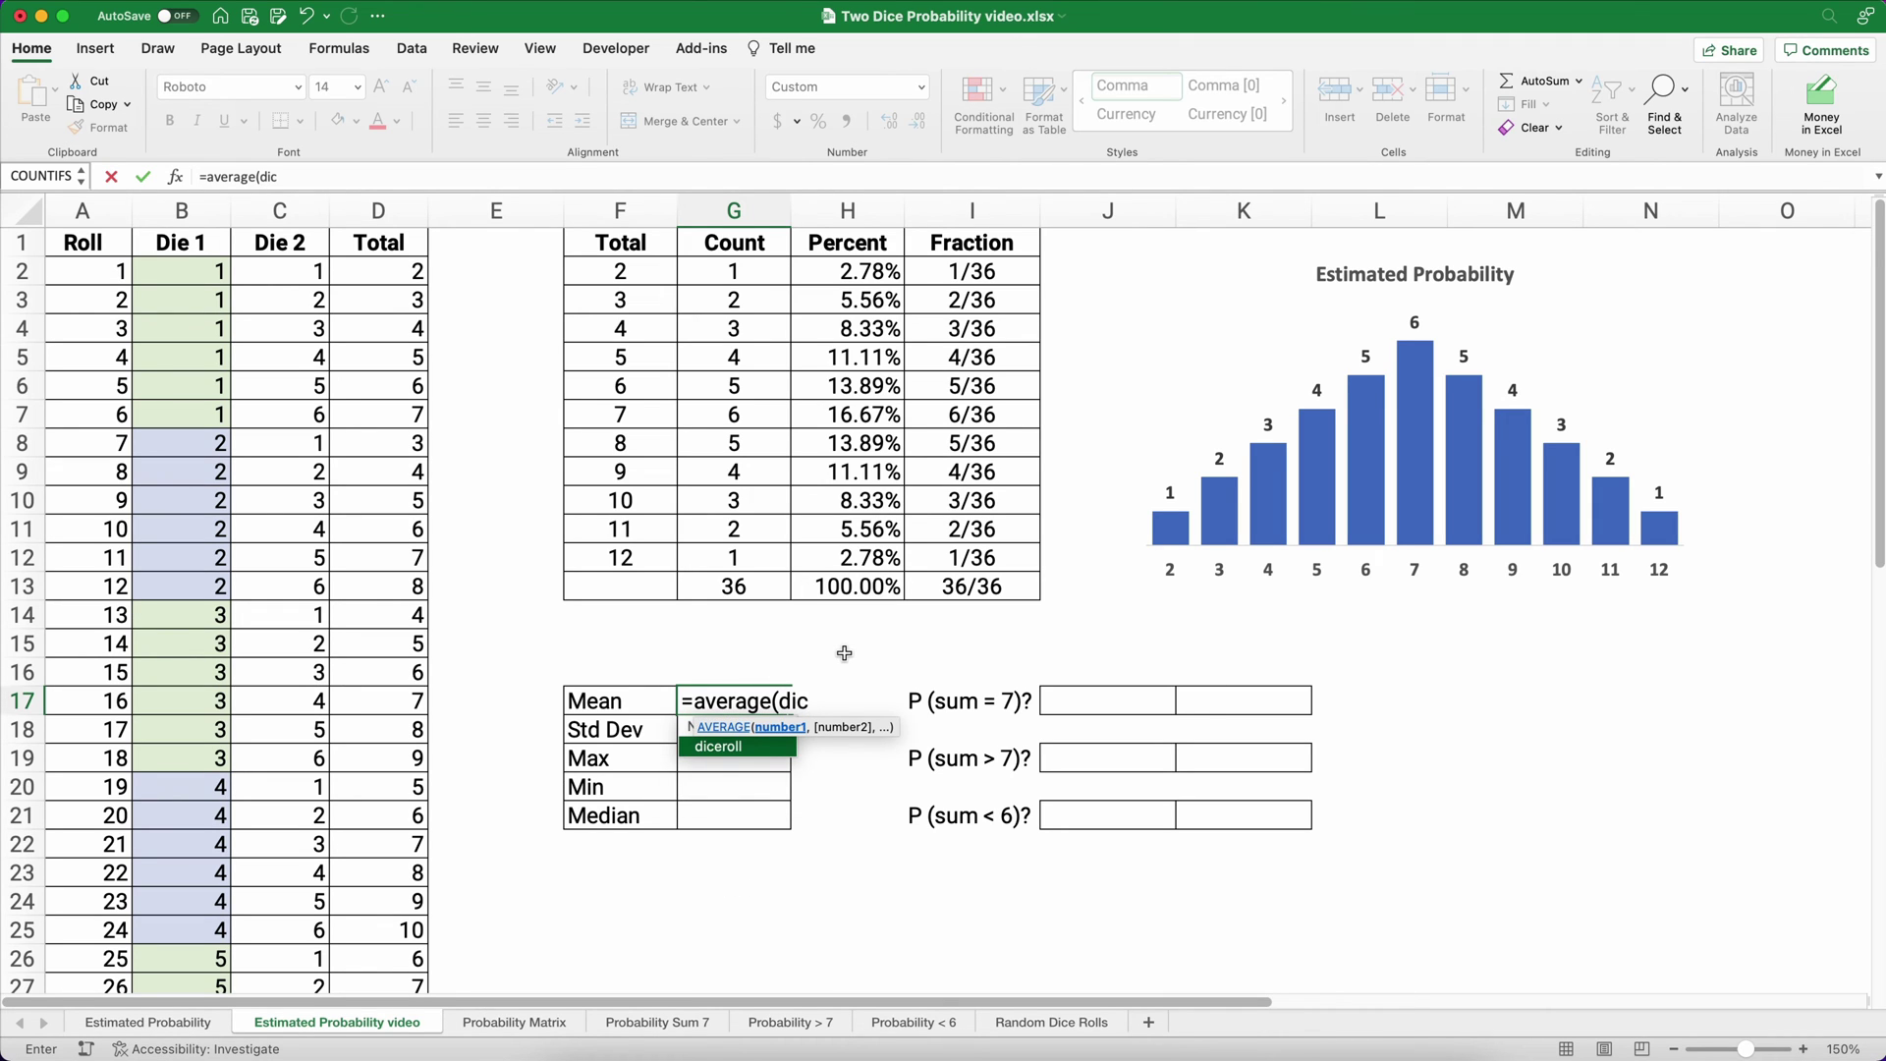
double_click(760, 747)
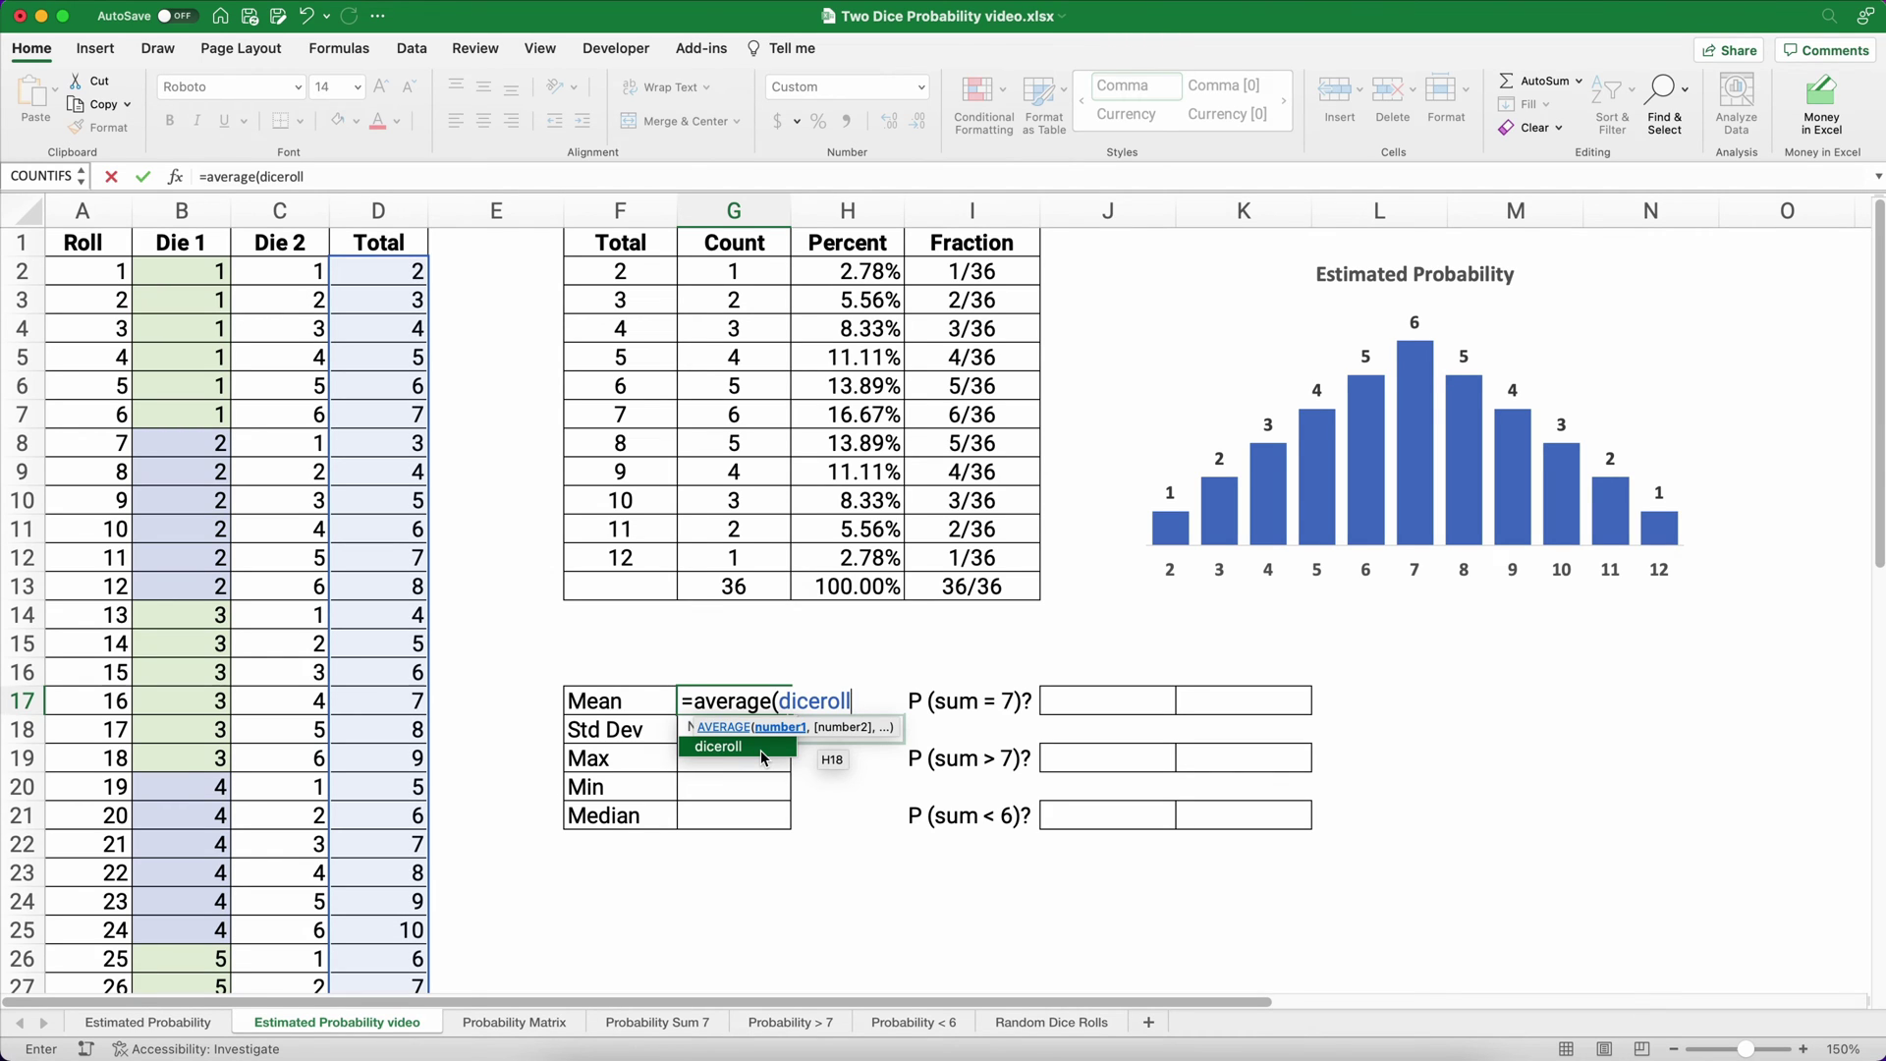
text())
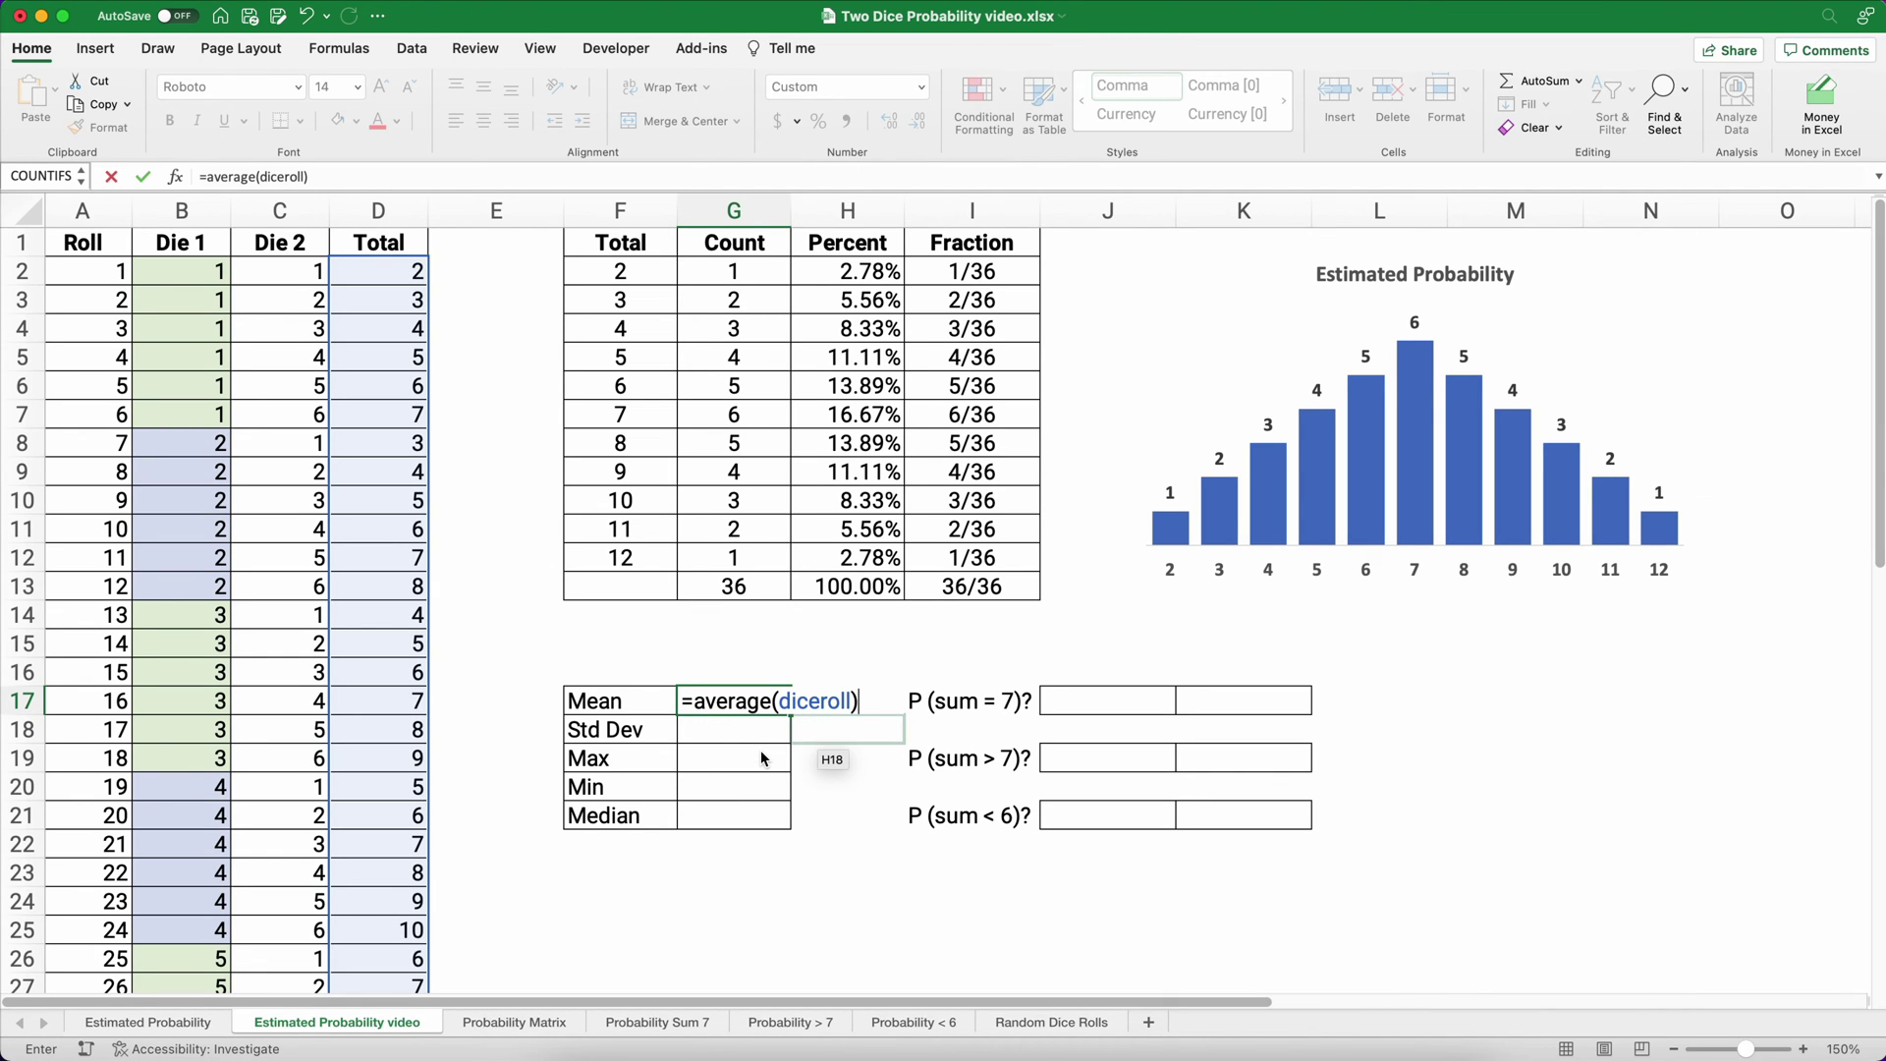
key(ctrl+Return)
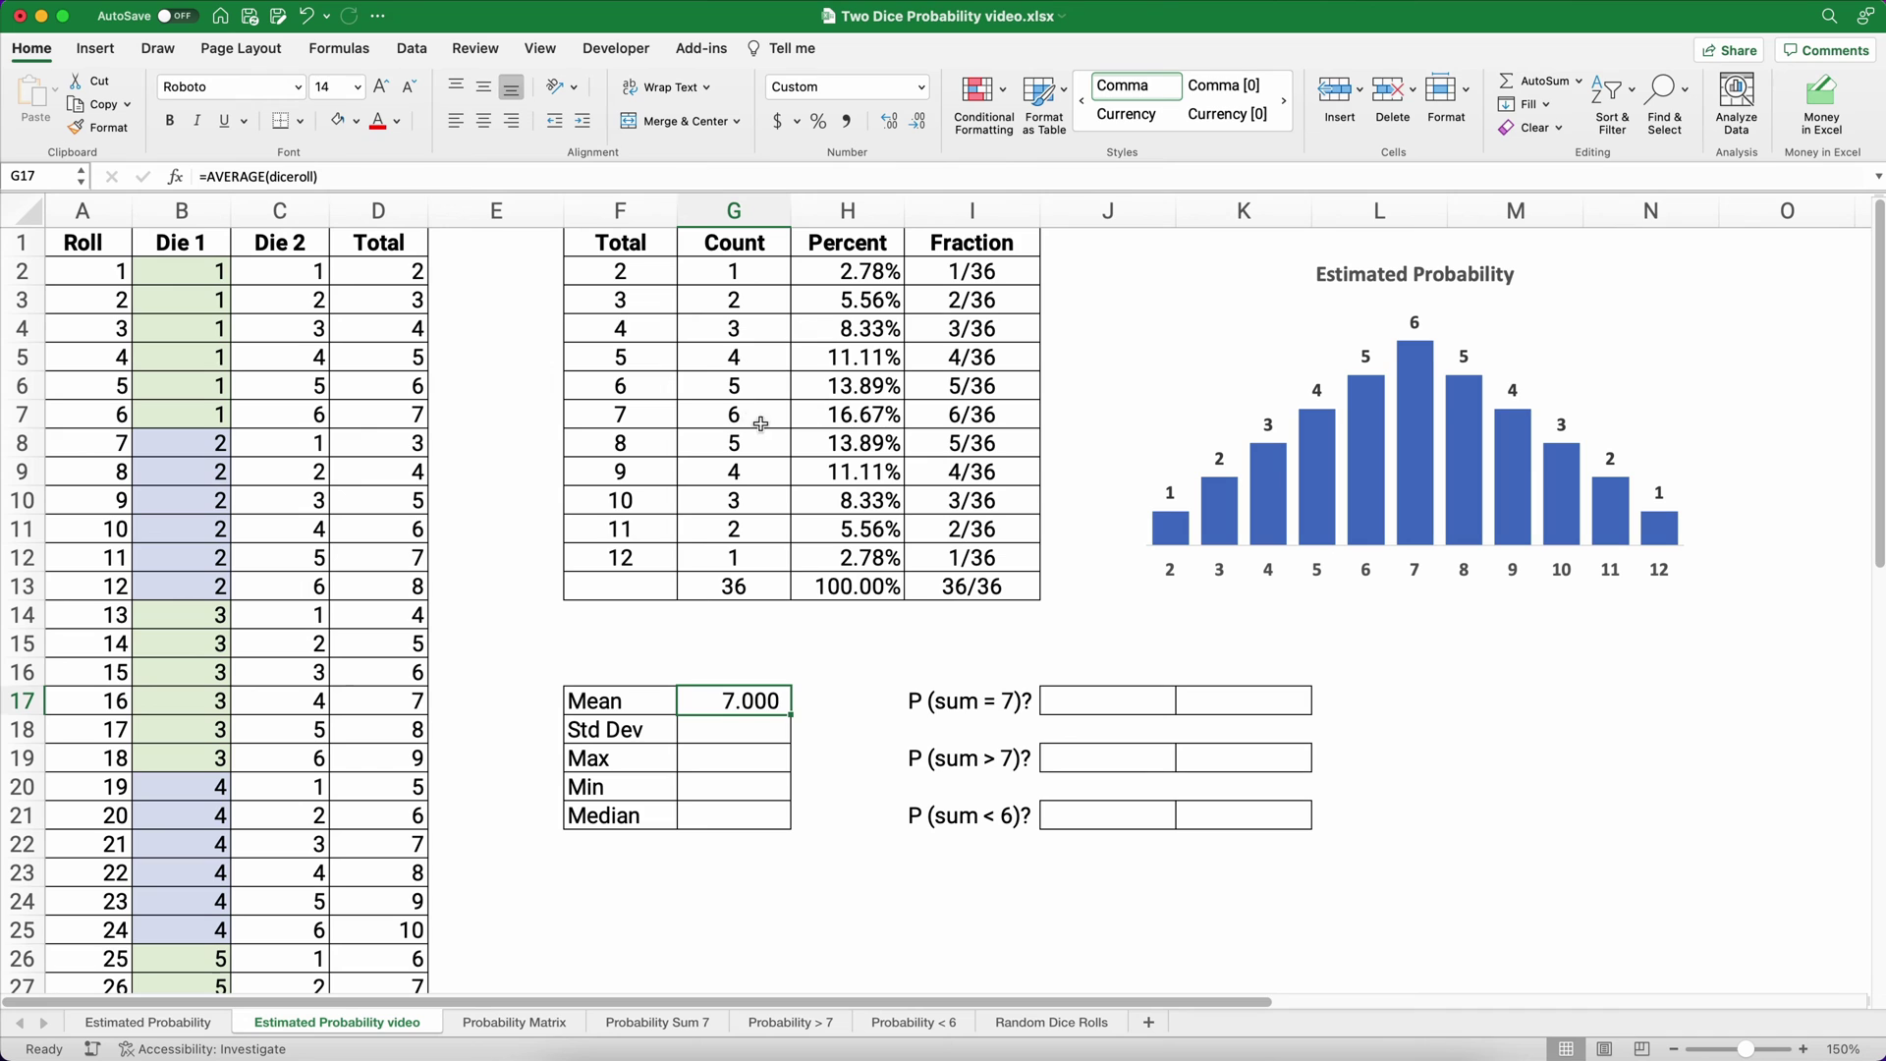
Select all roll totals in D2:D37 to check their average in the status summary.
drag(386, 274, 402, 504)
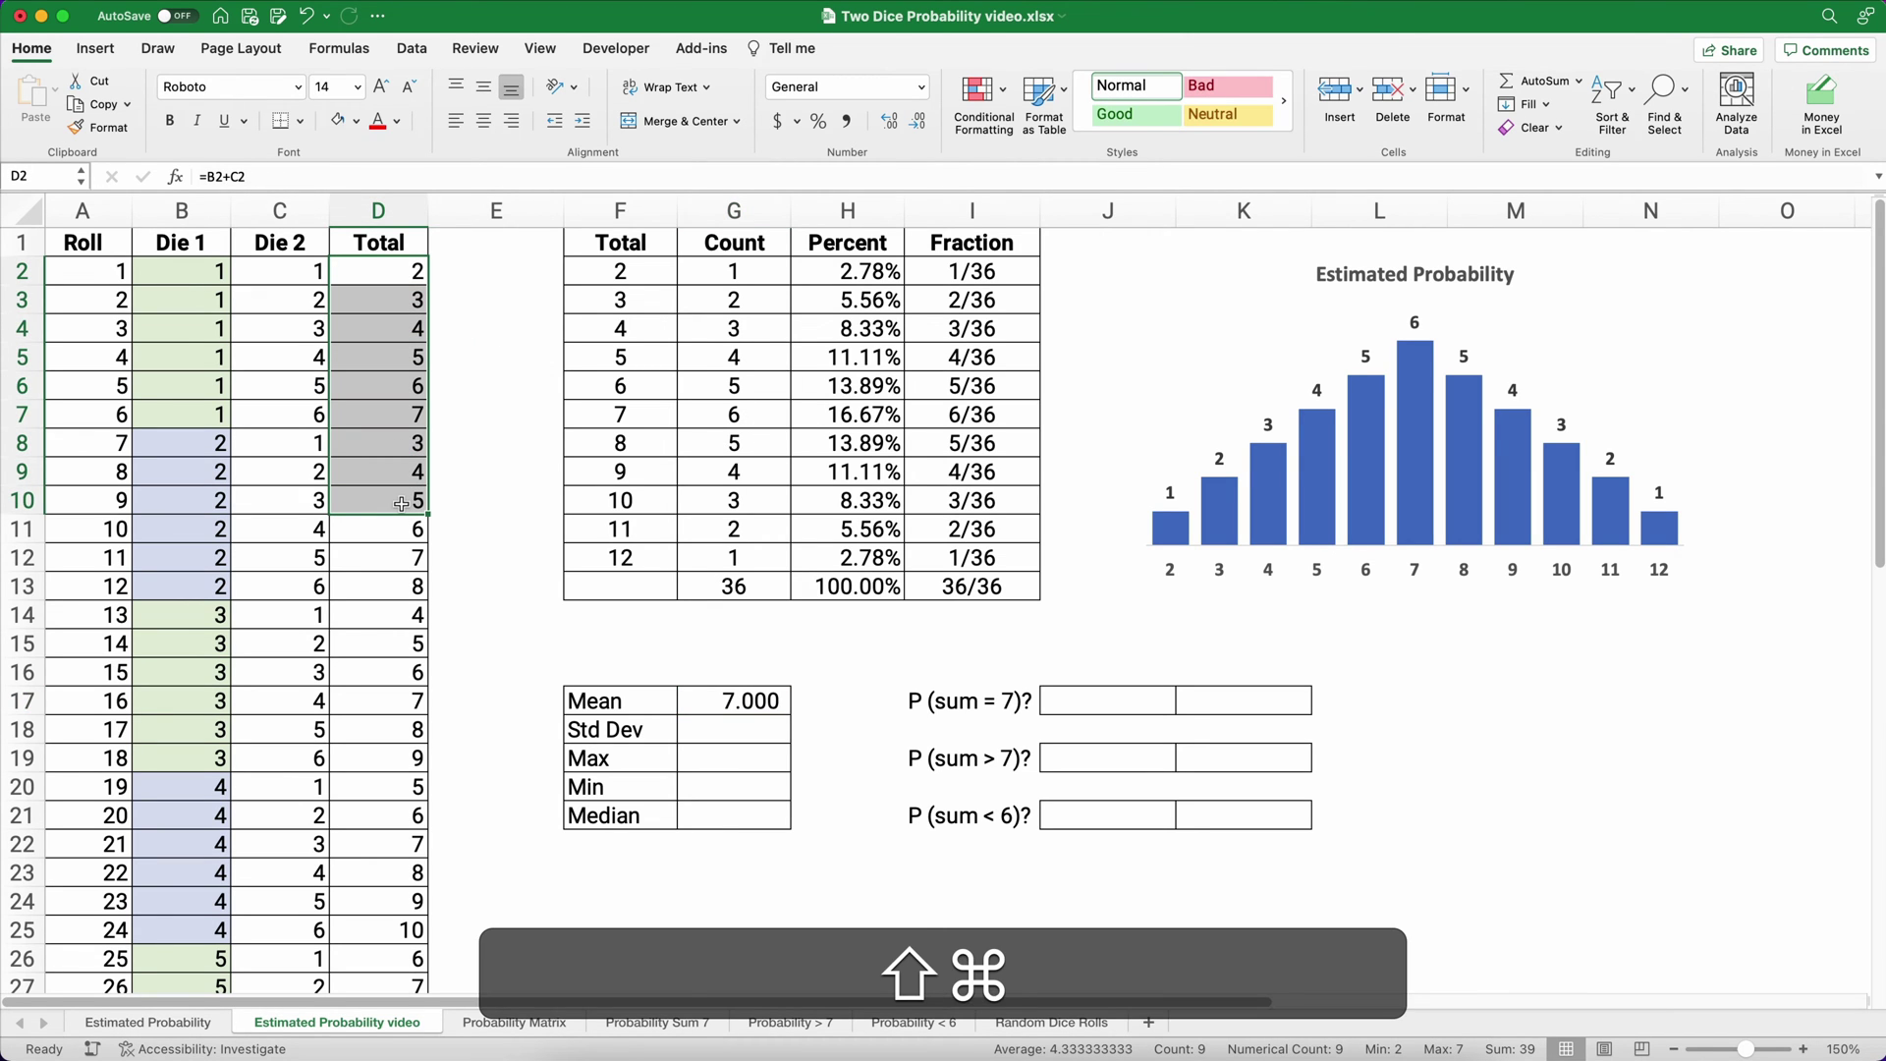
key(shift+super+Down)
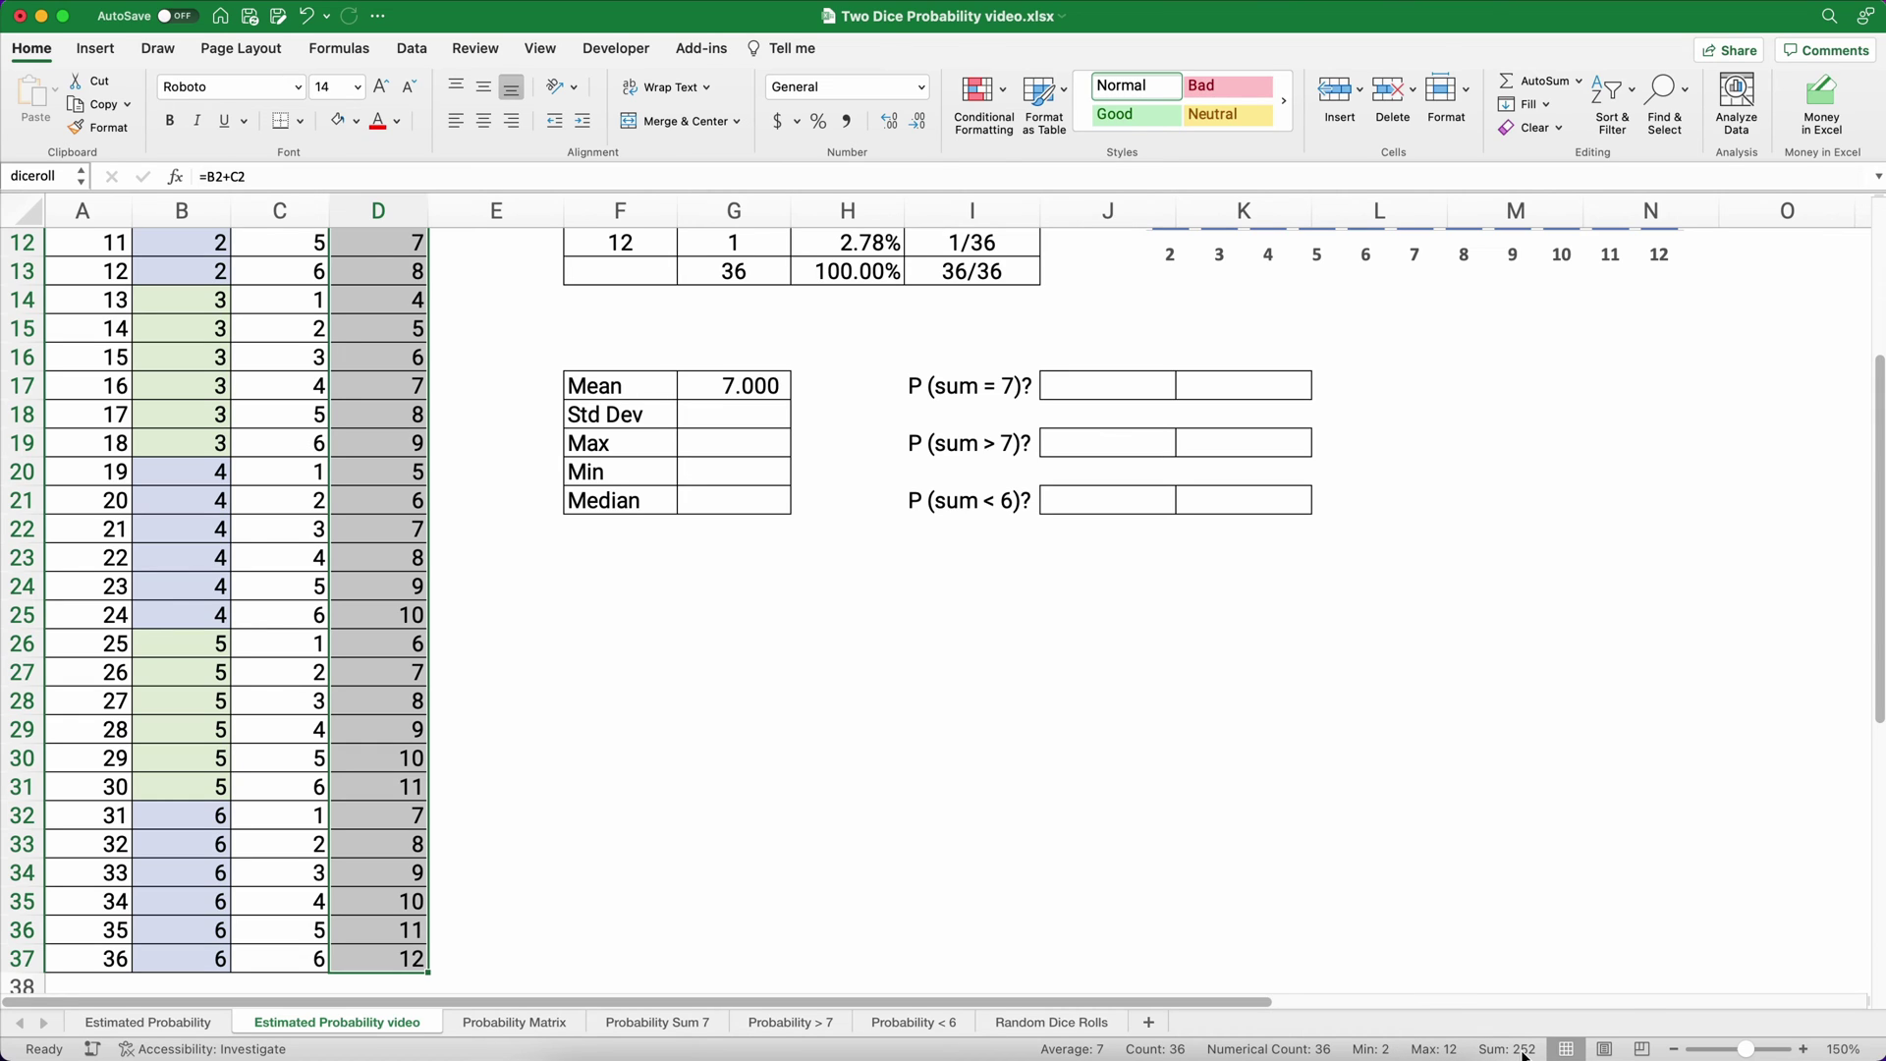
click(769, 707)
scroll(769, 706, up, 5)
Enter the formula =STDEV.S(diceroll) in G18 for the Std Dev of the roll totals.
click(726, 725)
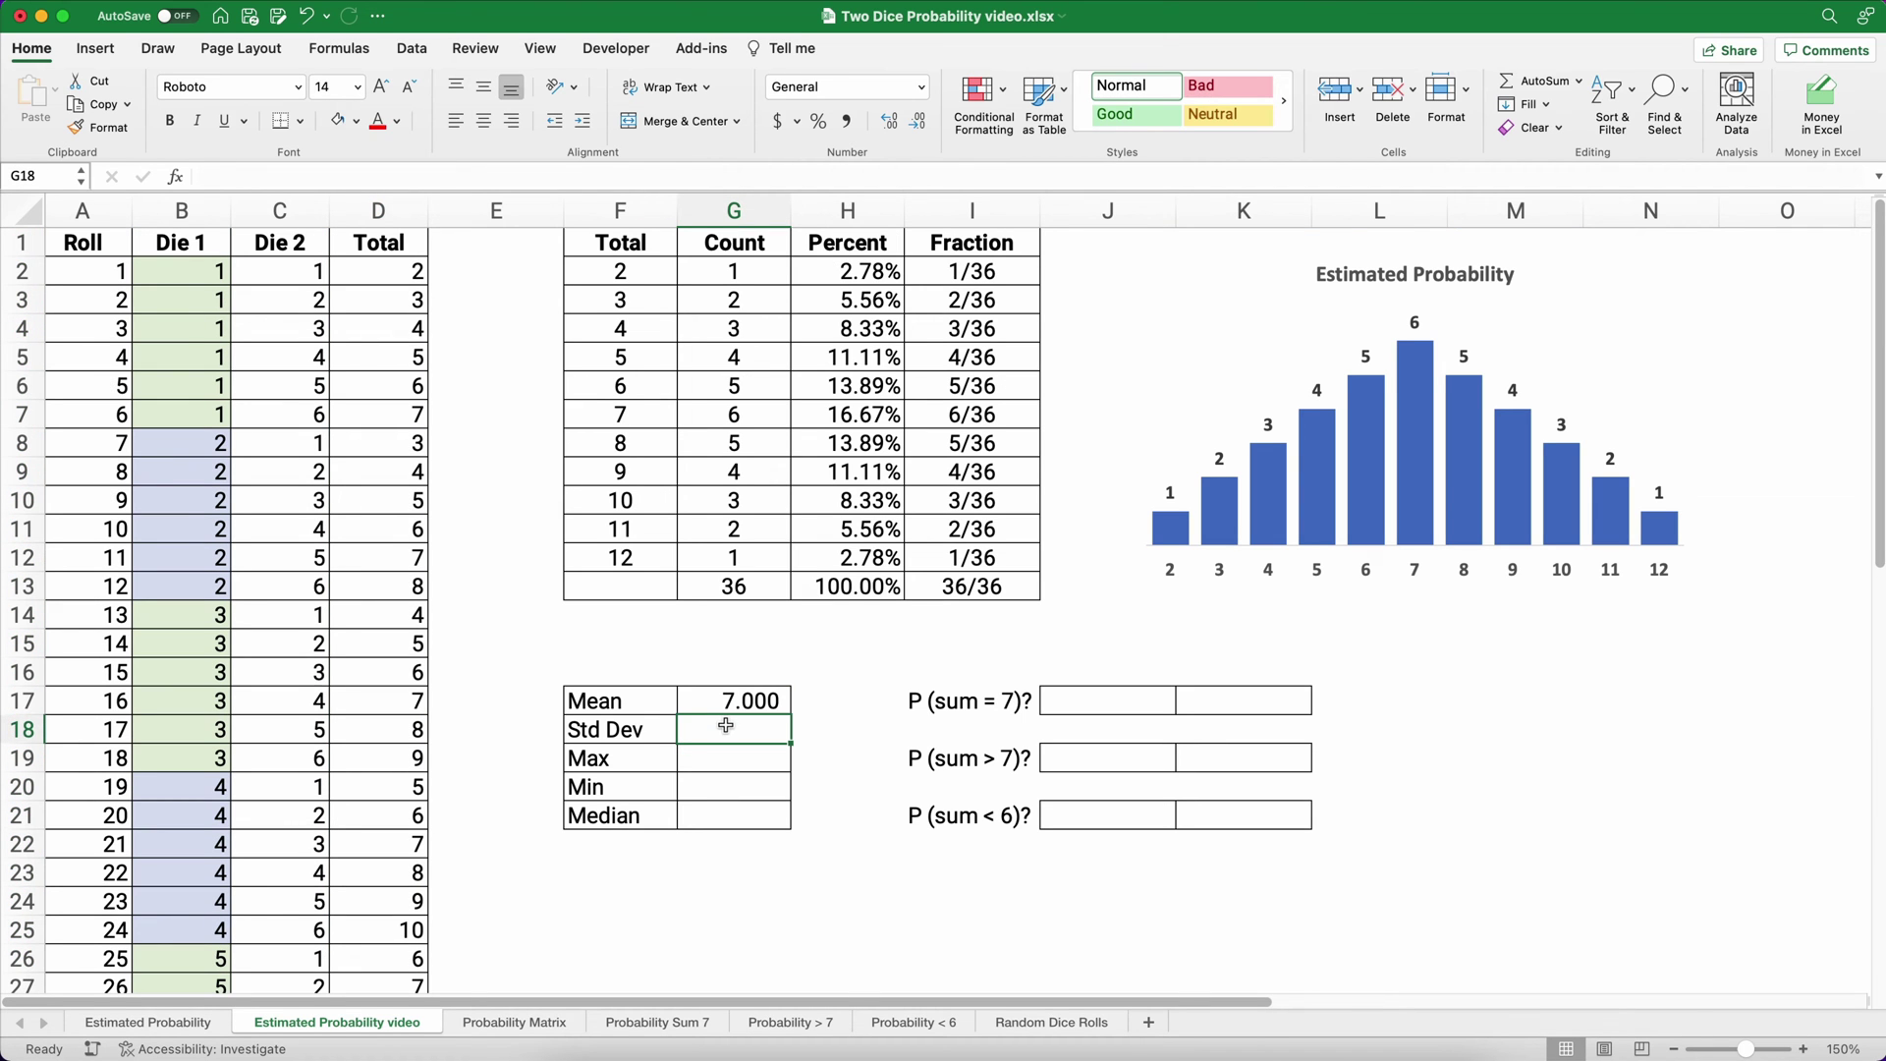
text(=std)
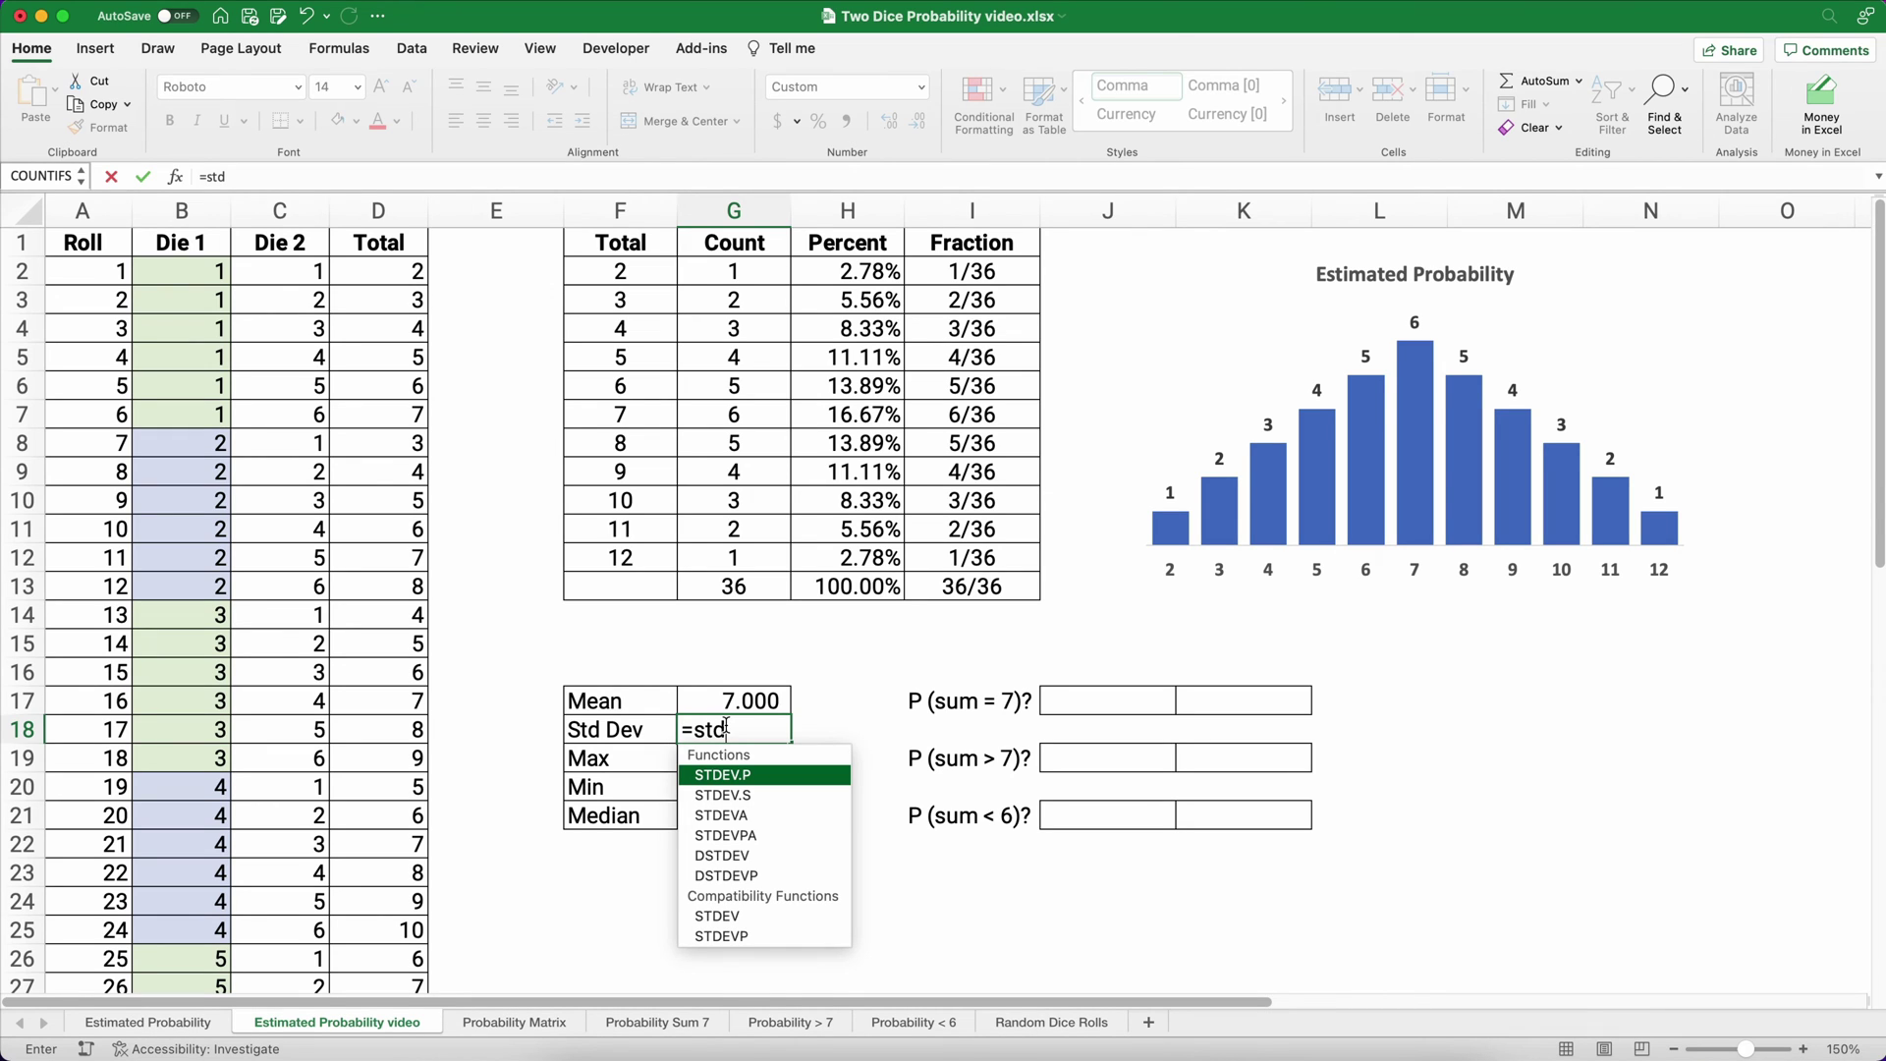
double_click(747, 794)
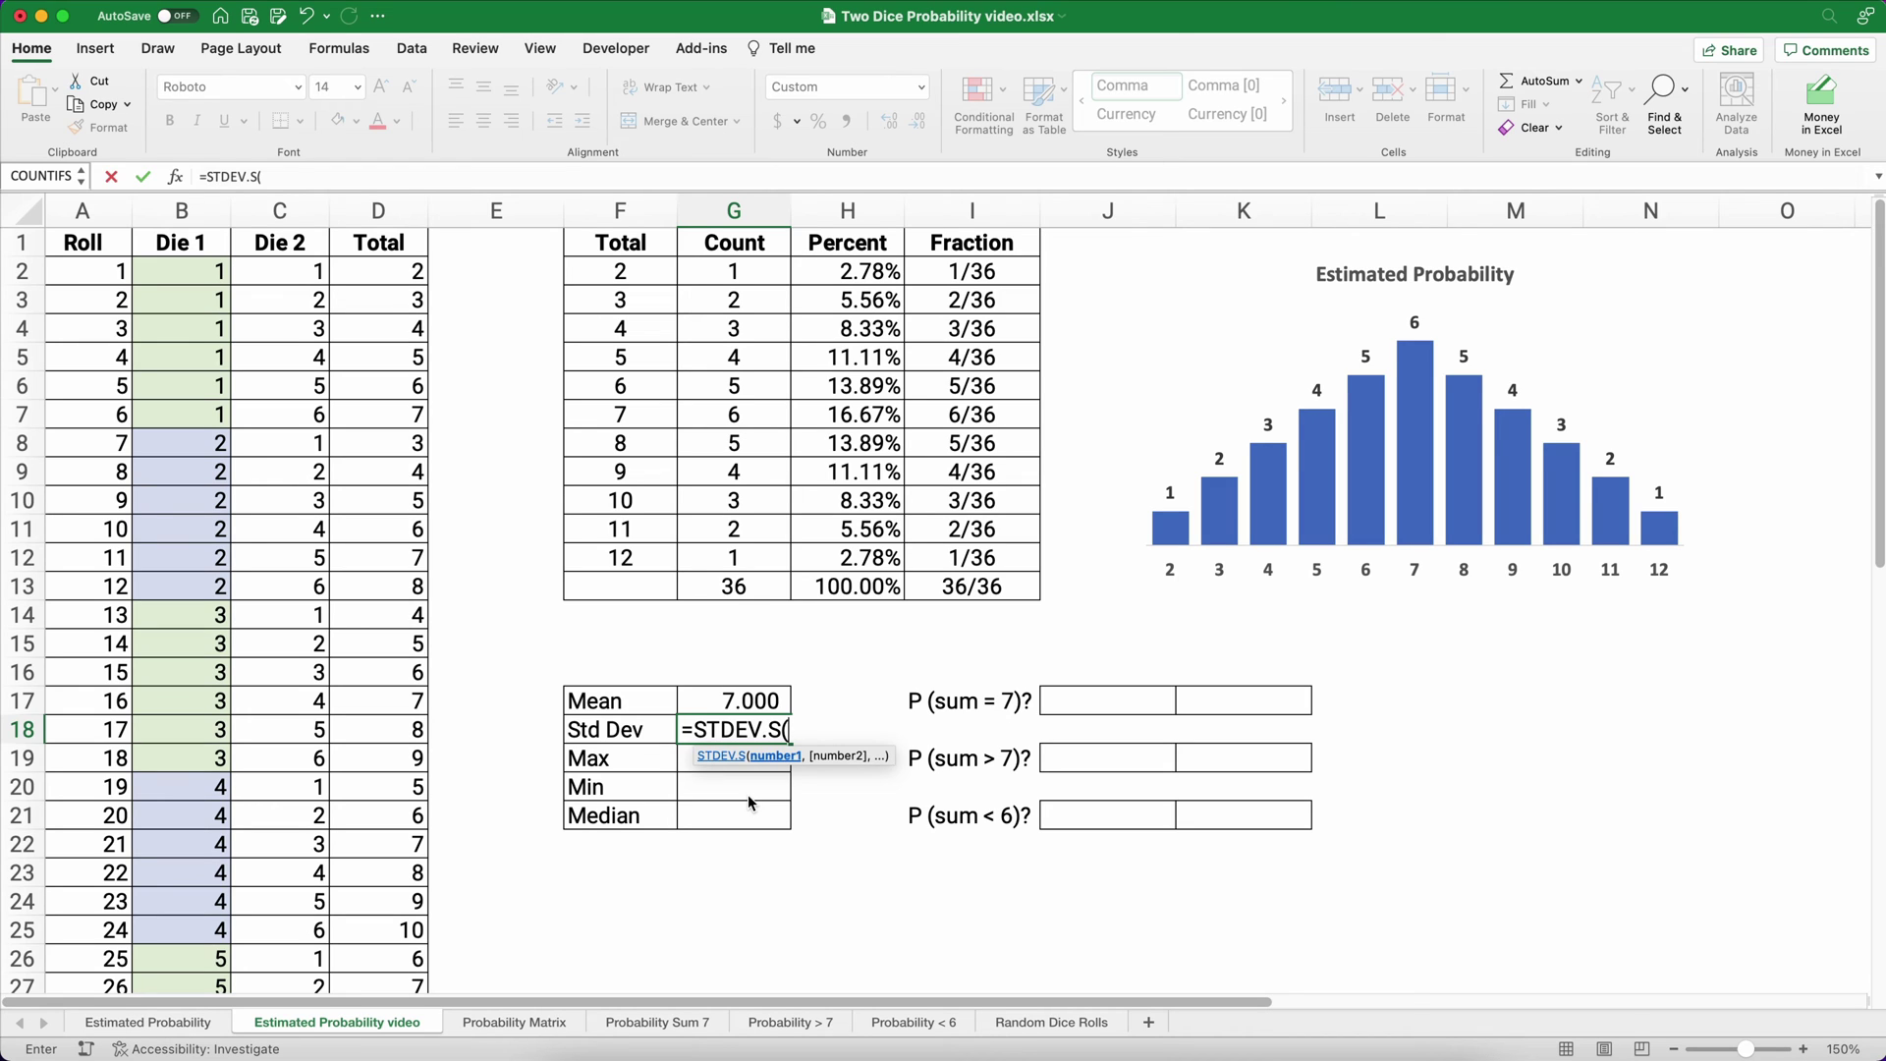
text(dice)
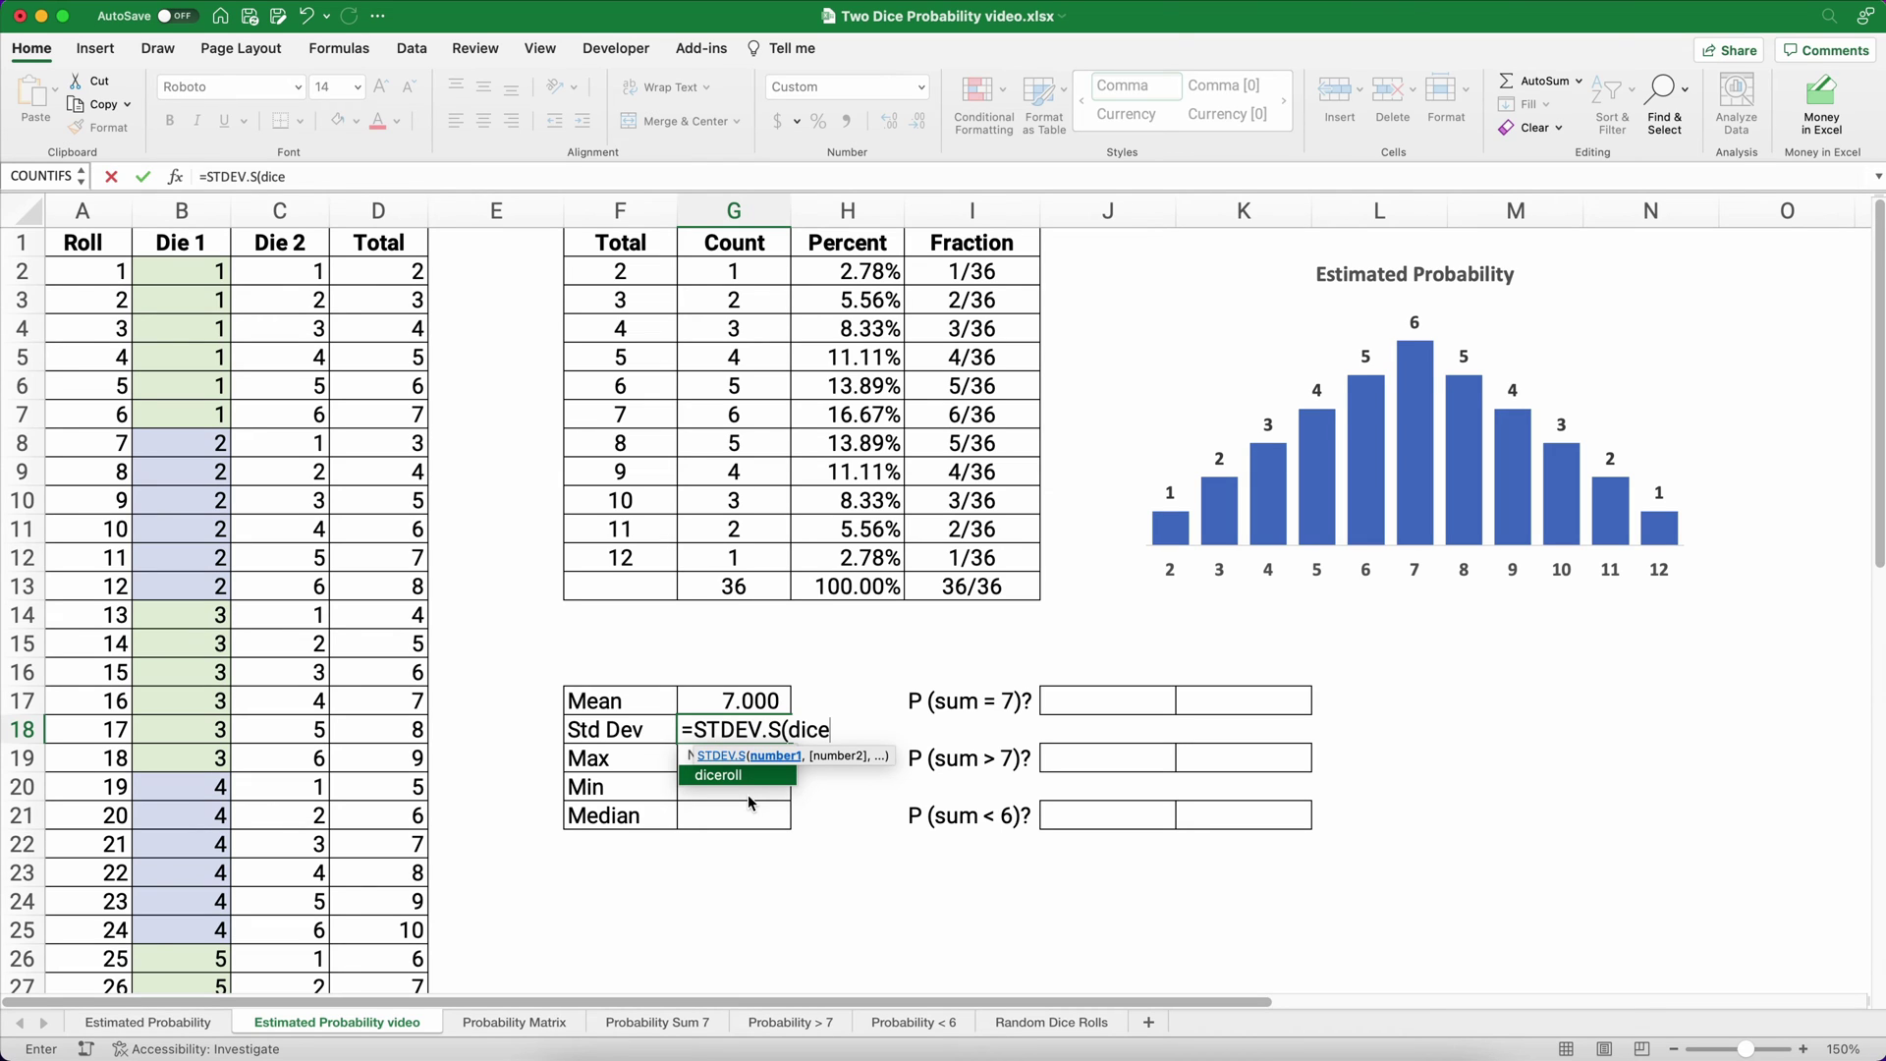
key(Tab)
text())
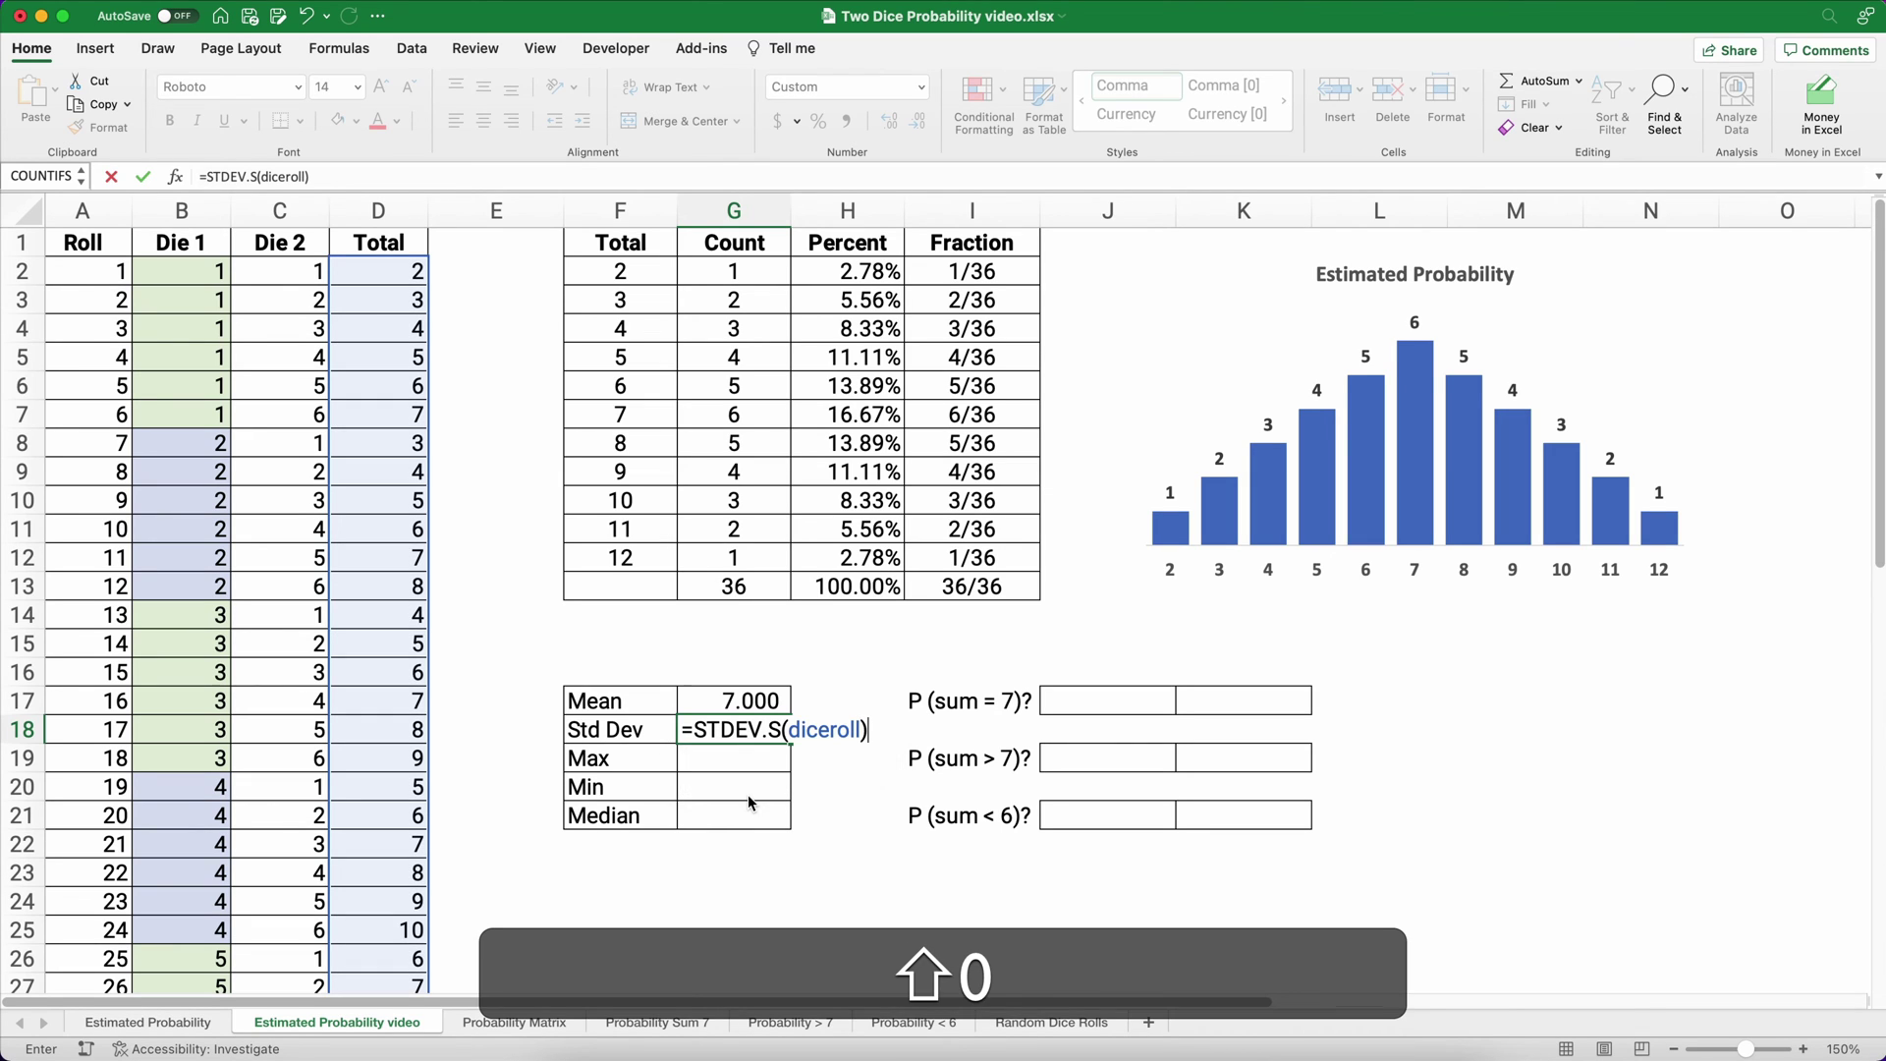
key(Return)
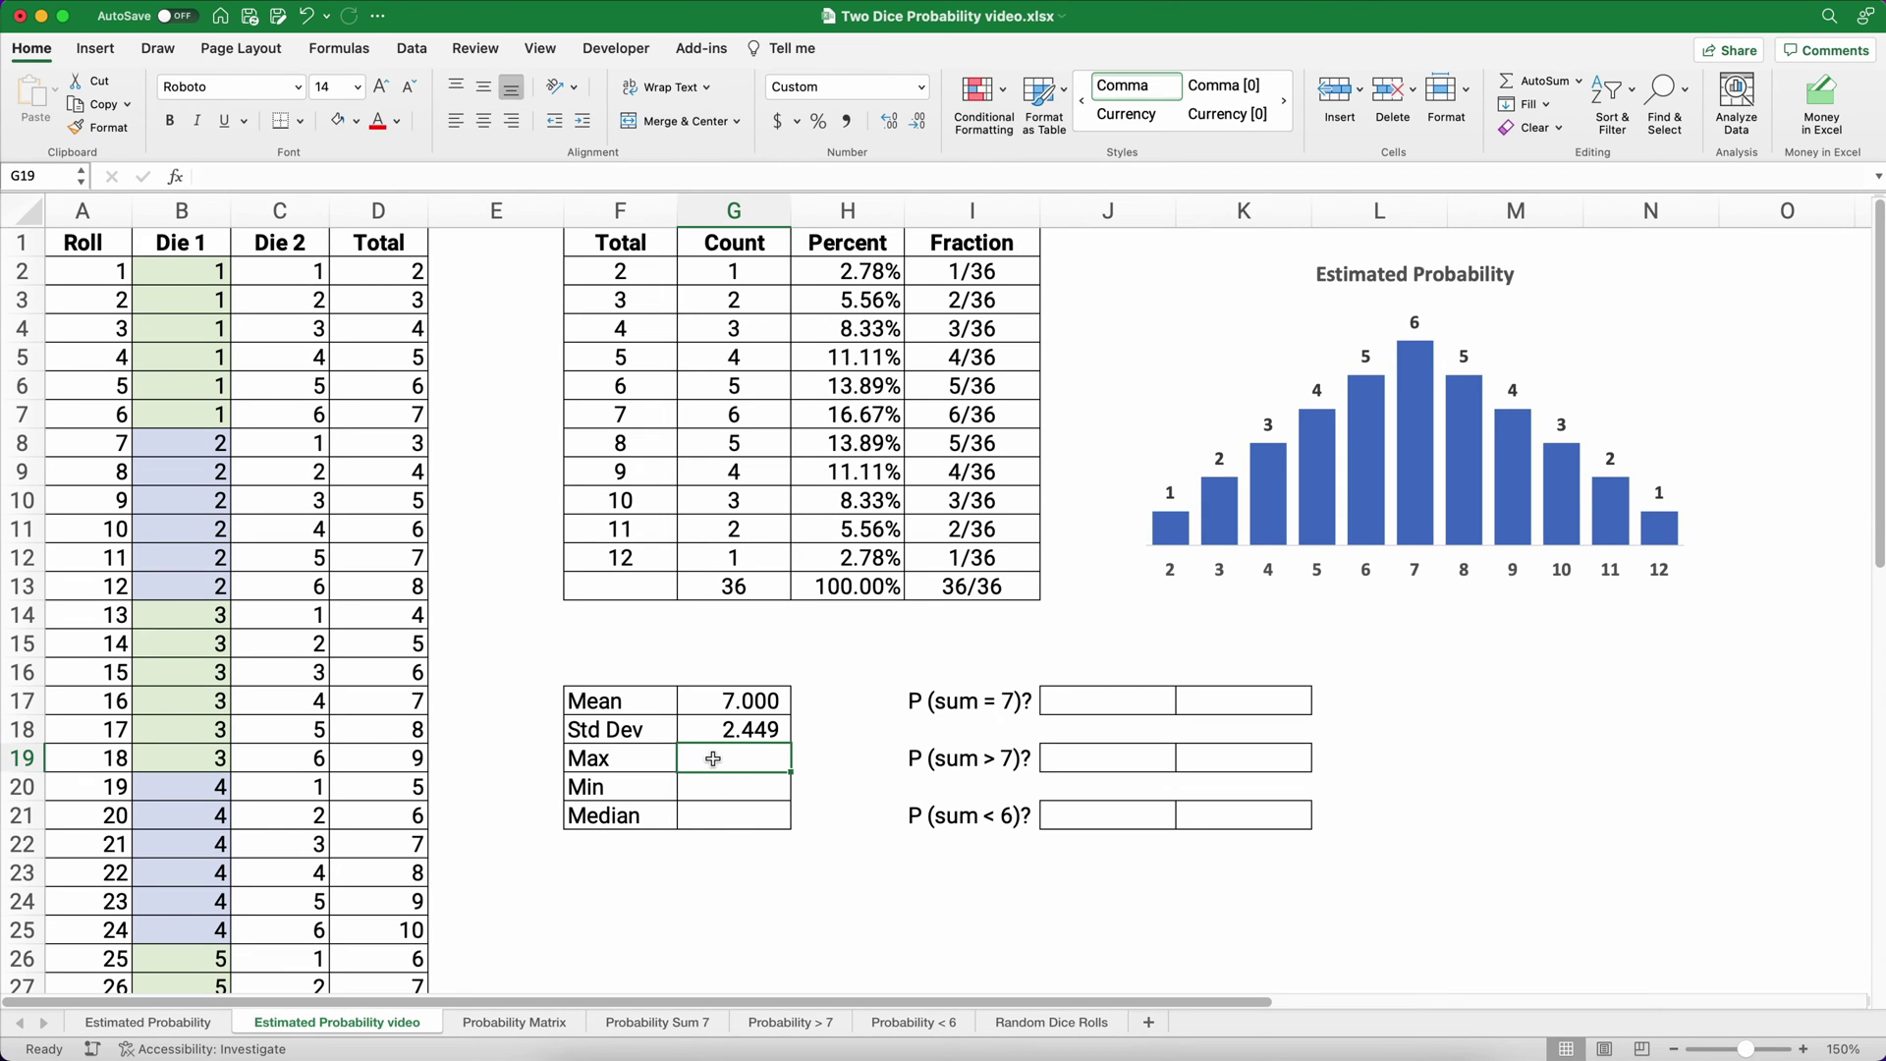
Enter the formula =MAX(diceroll) in G19 for the Max of the roll totals.
text(=max)
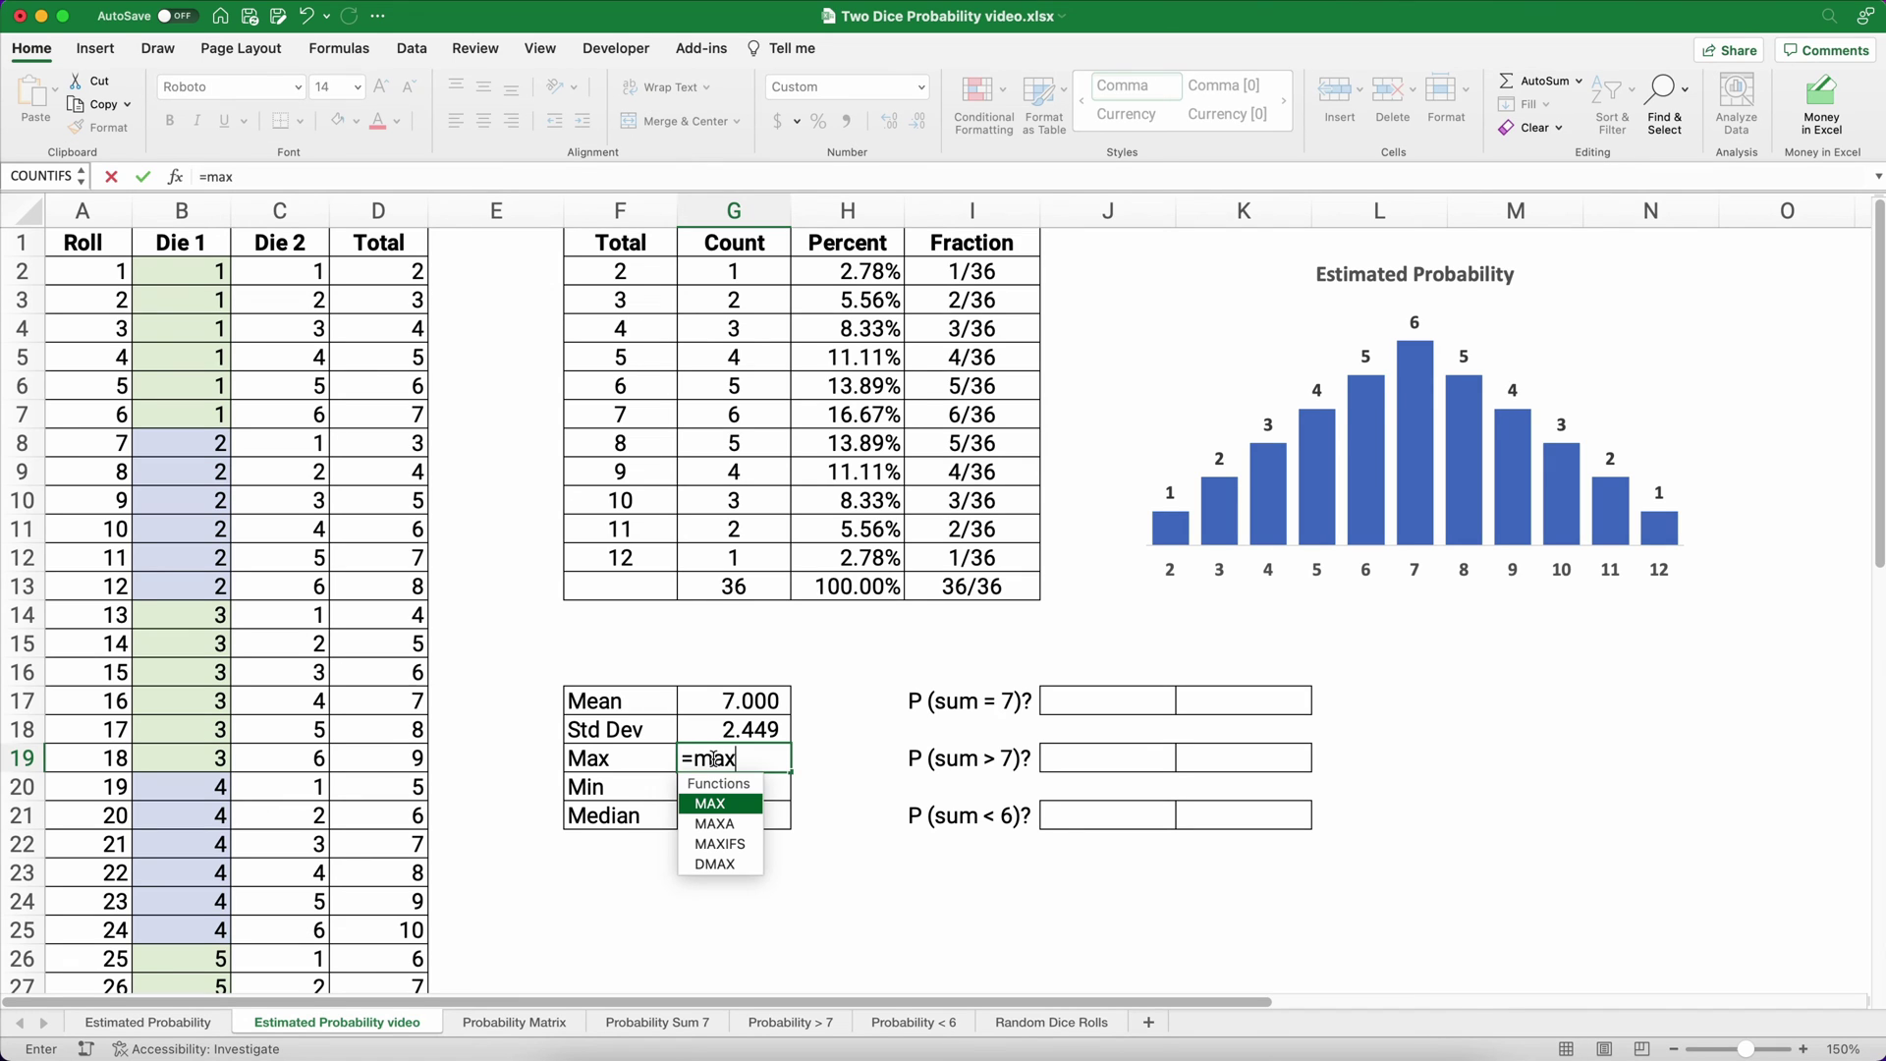
text((diceroll))
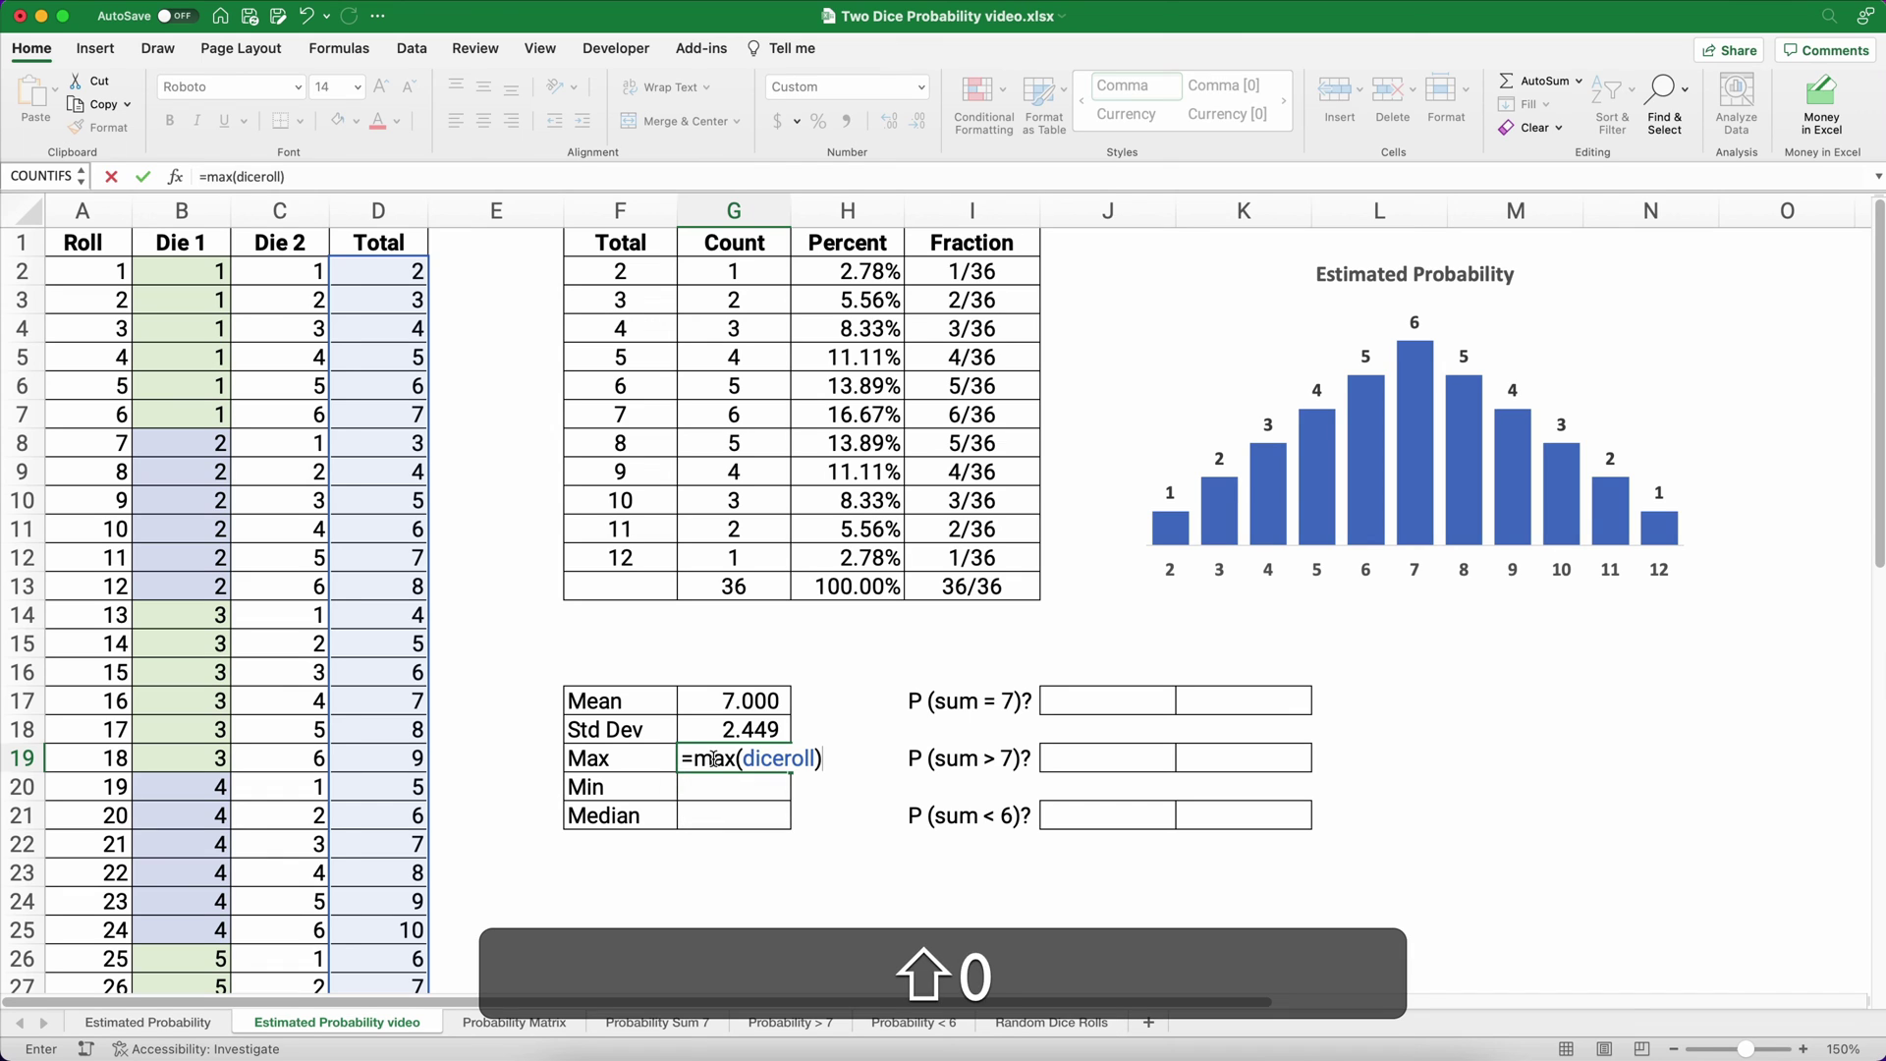
key(Return)
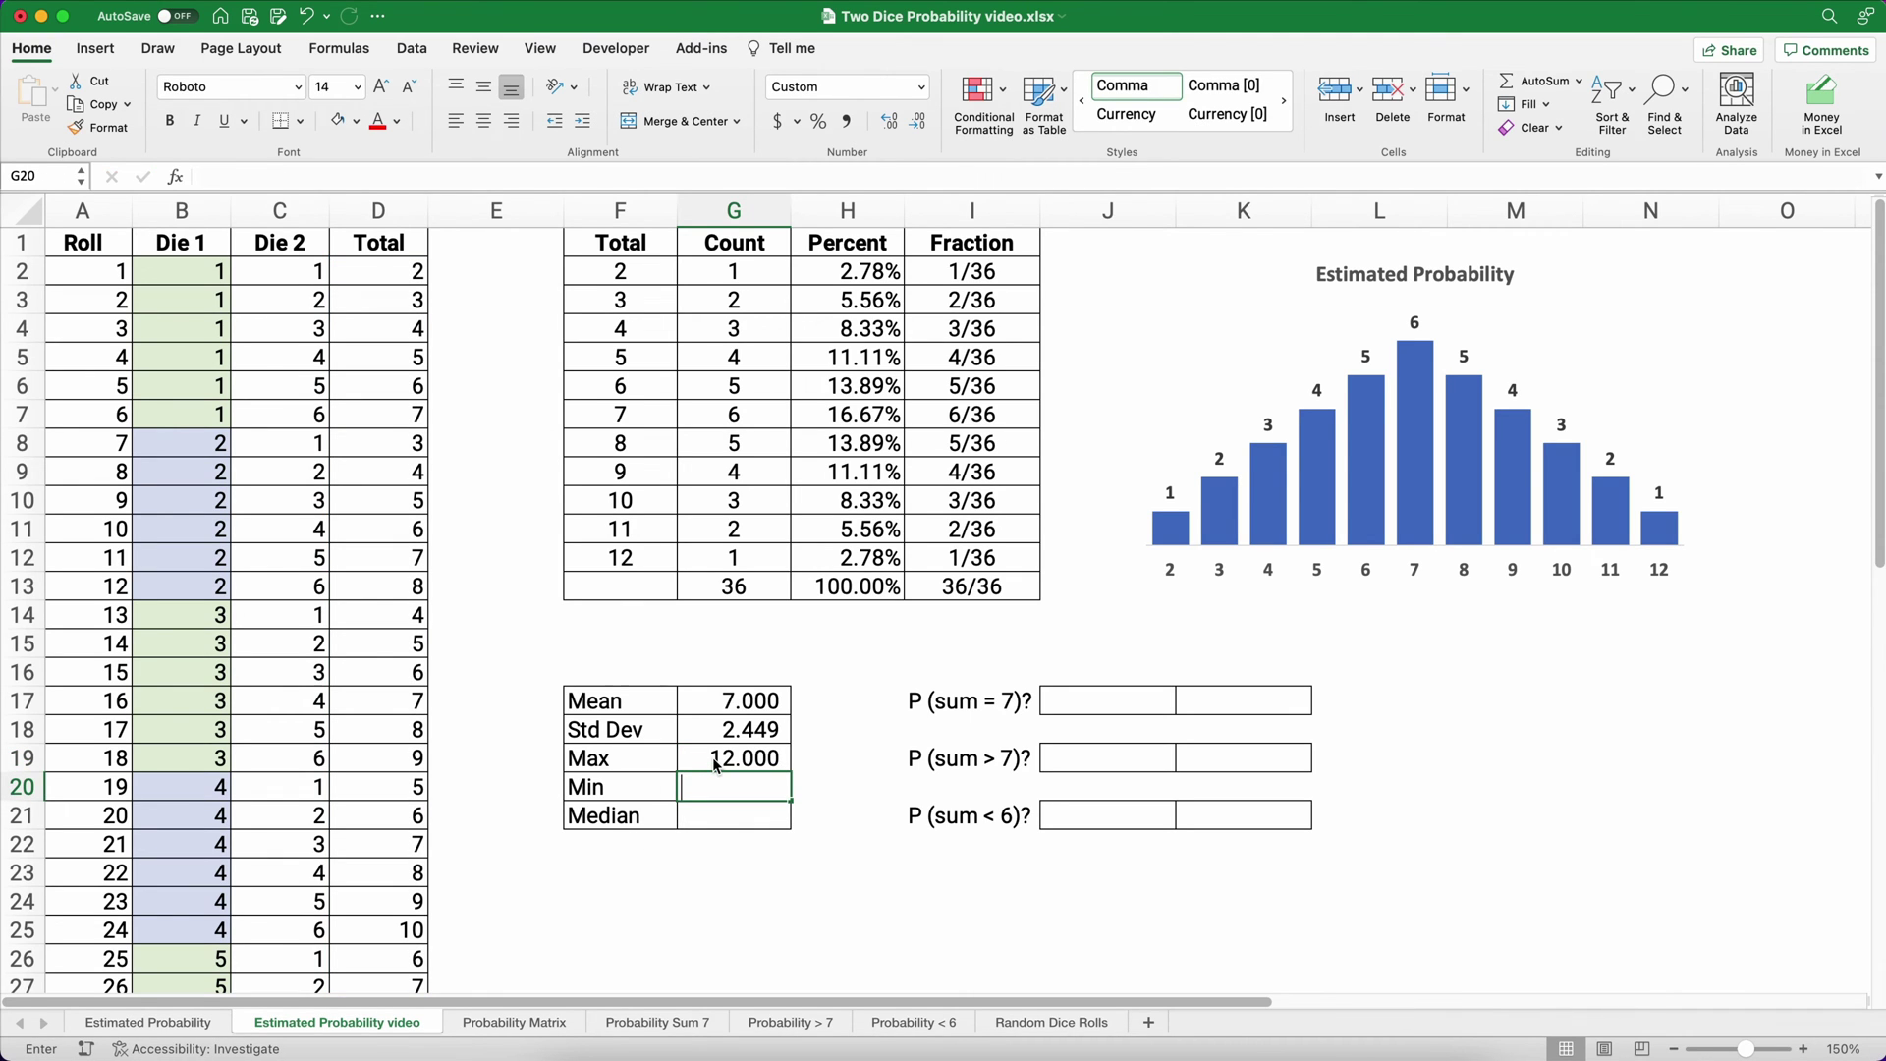
Enter the formula =MIN(diceroll) in G20 for the Min of the roll totals.
text(=Min)
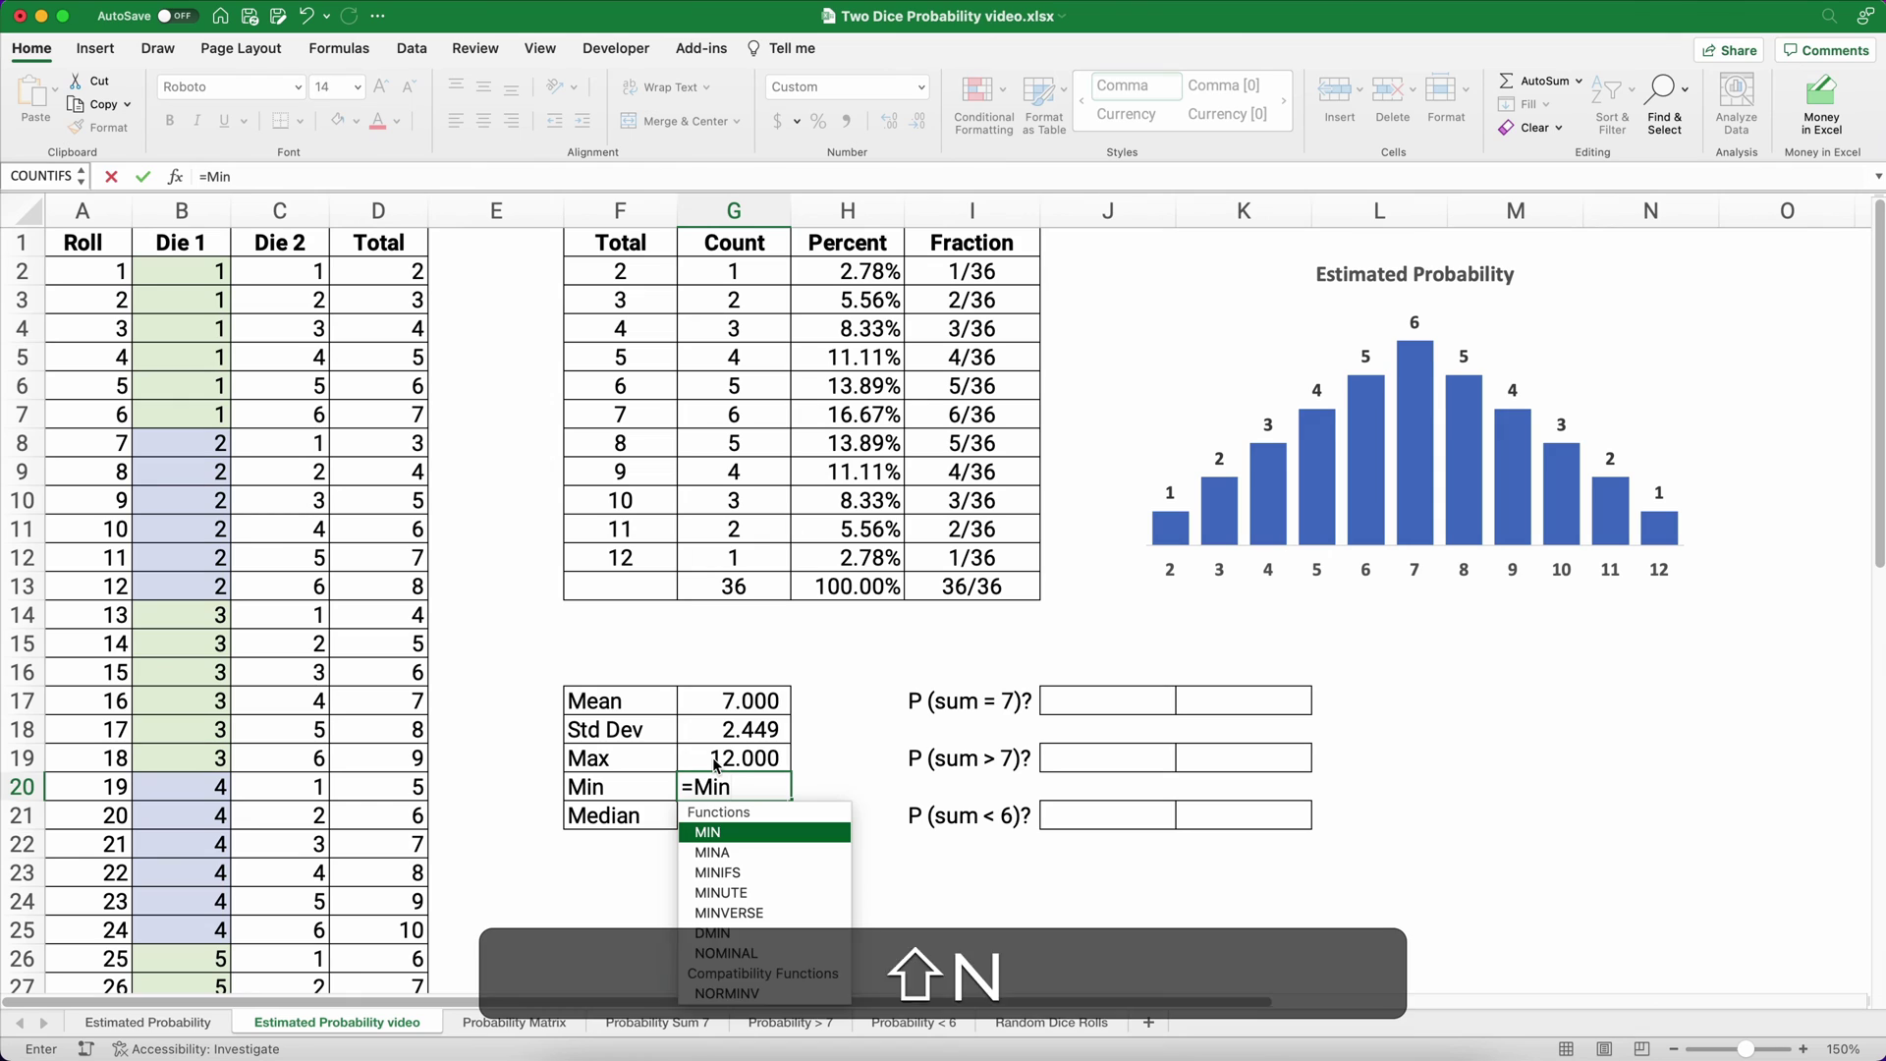
text((dice)
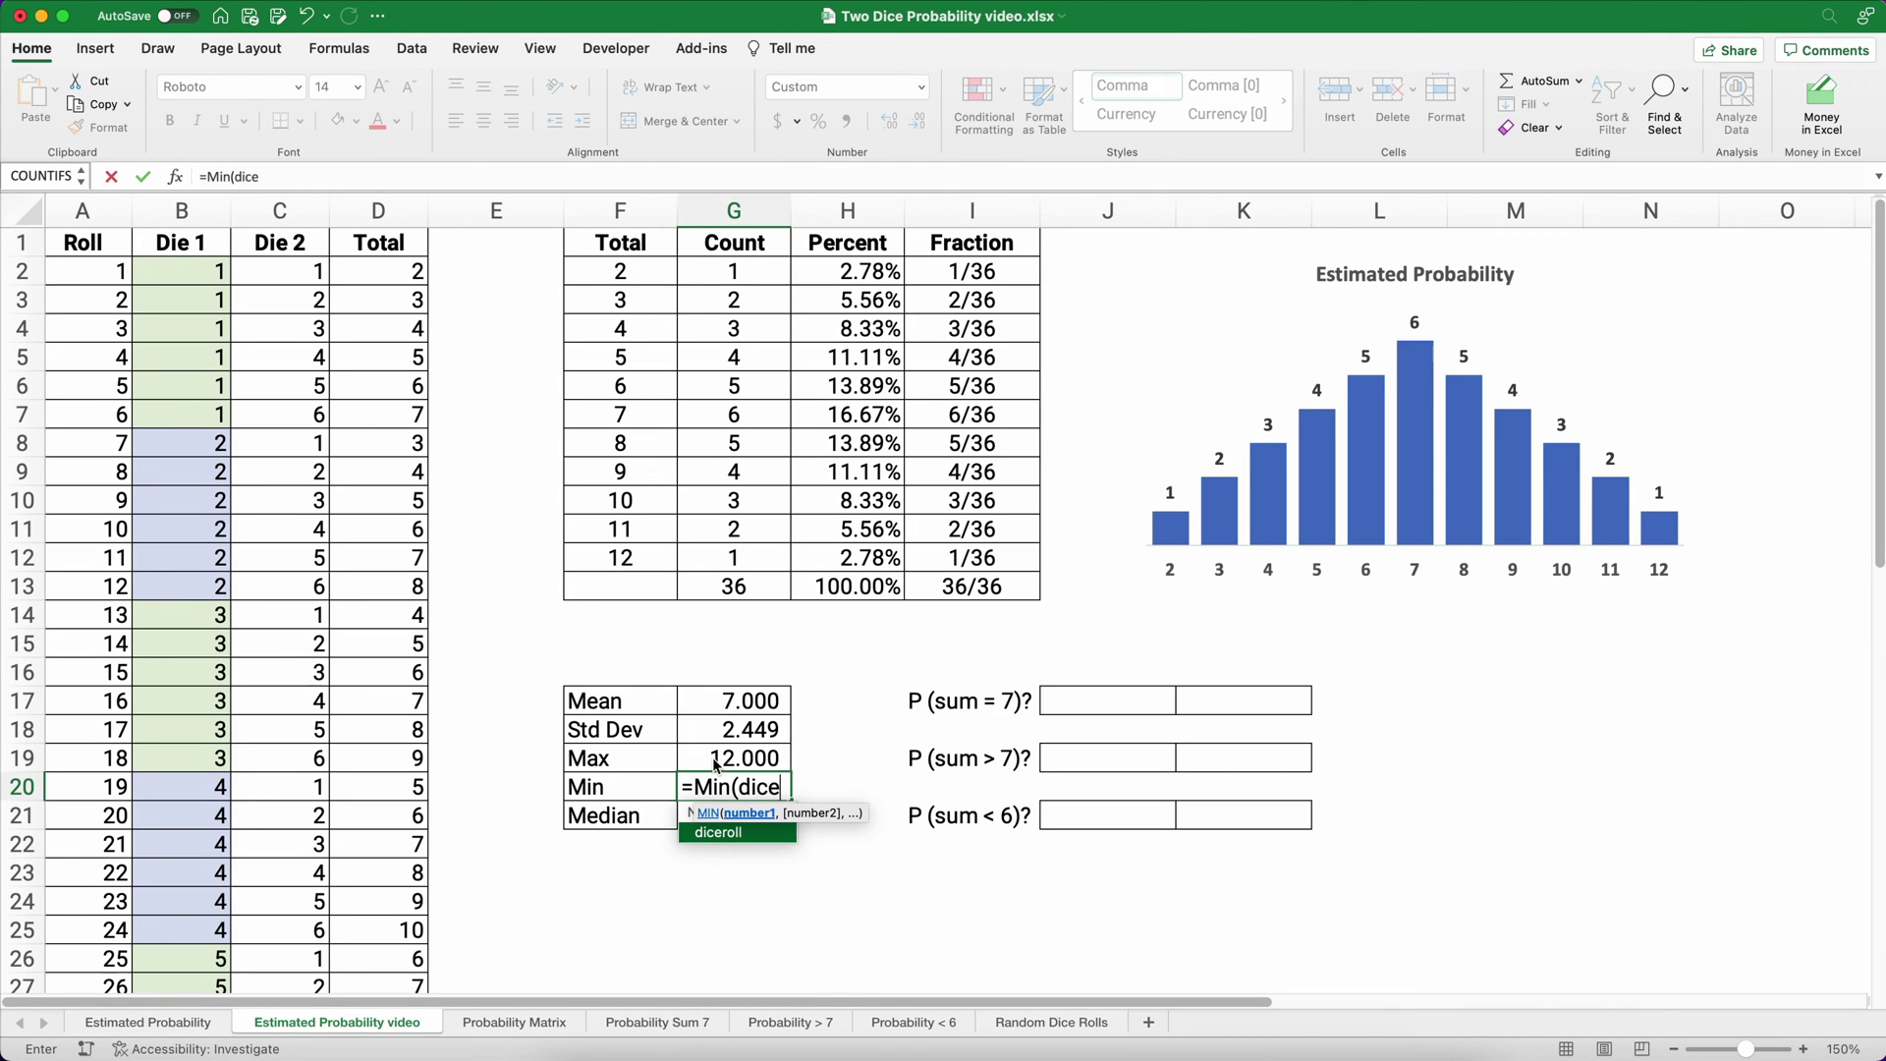
text(r)
text(roll)
key(Tab)
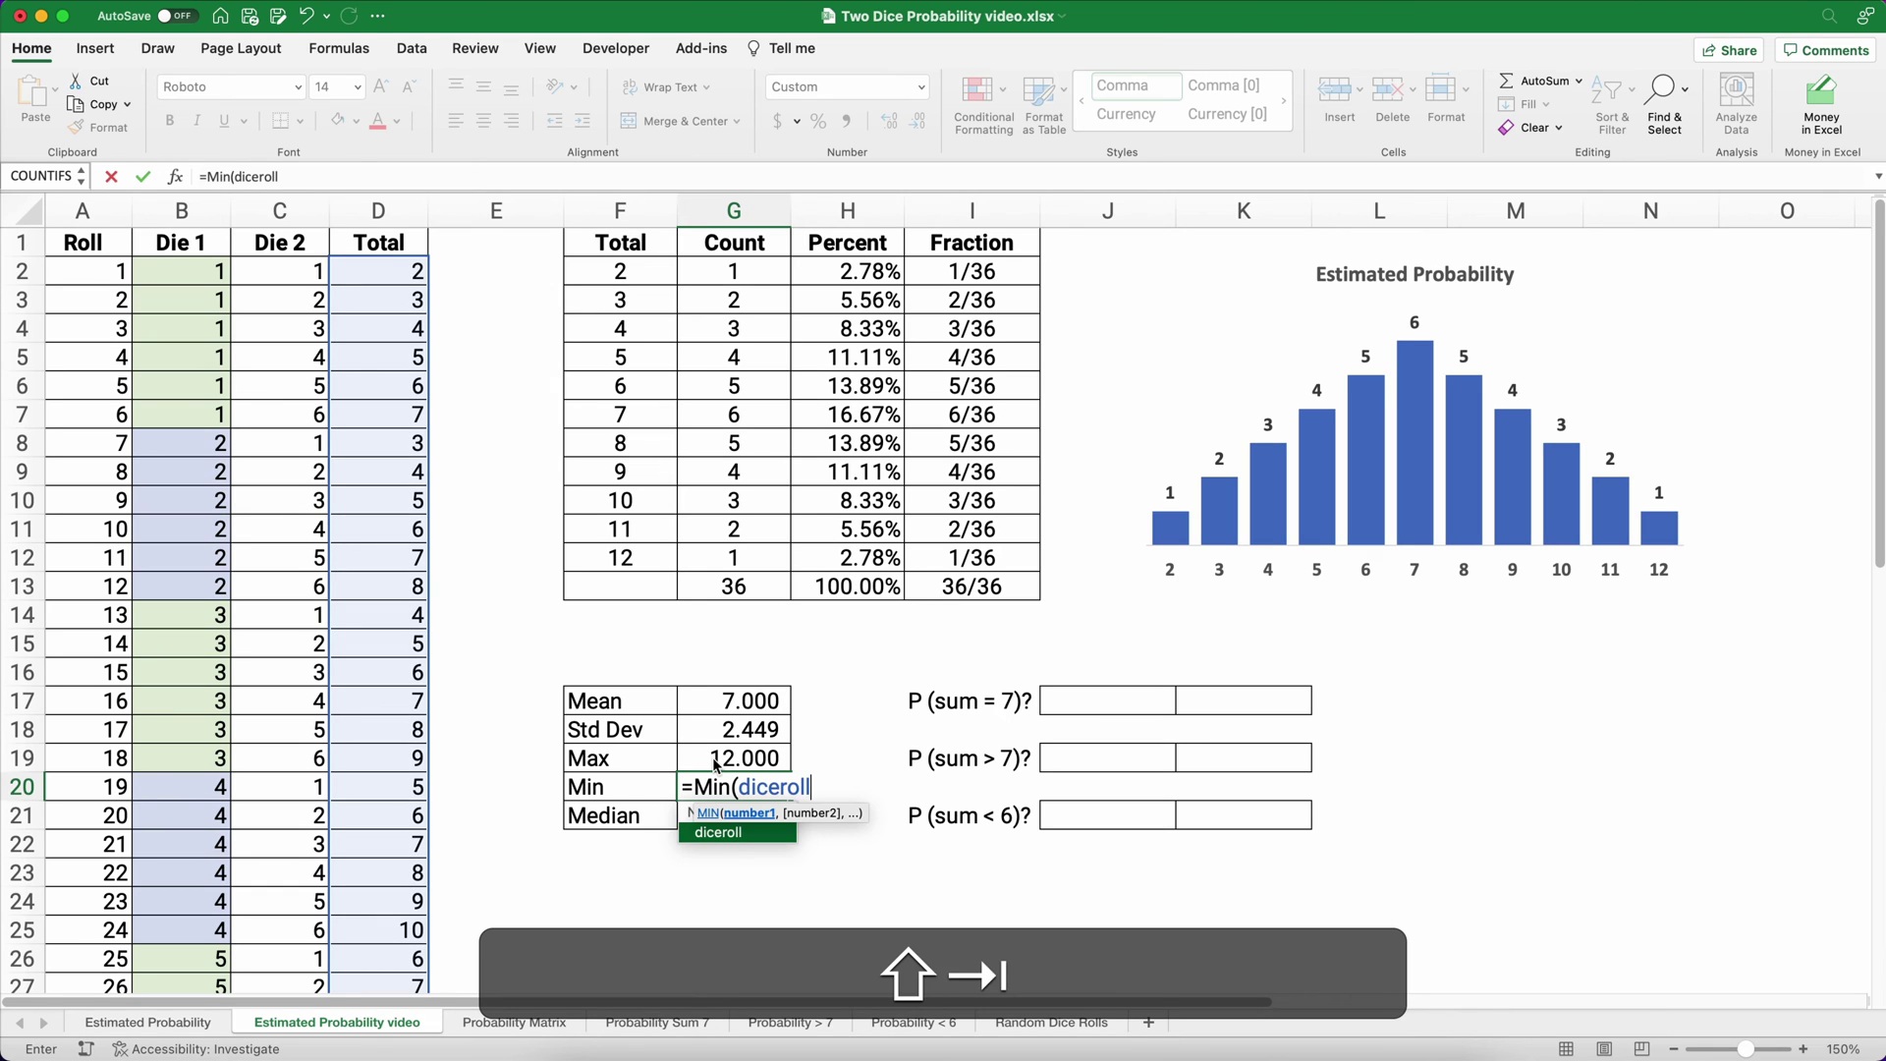
text())
key(shift+Return)
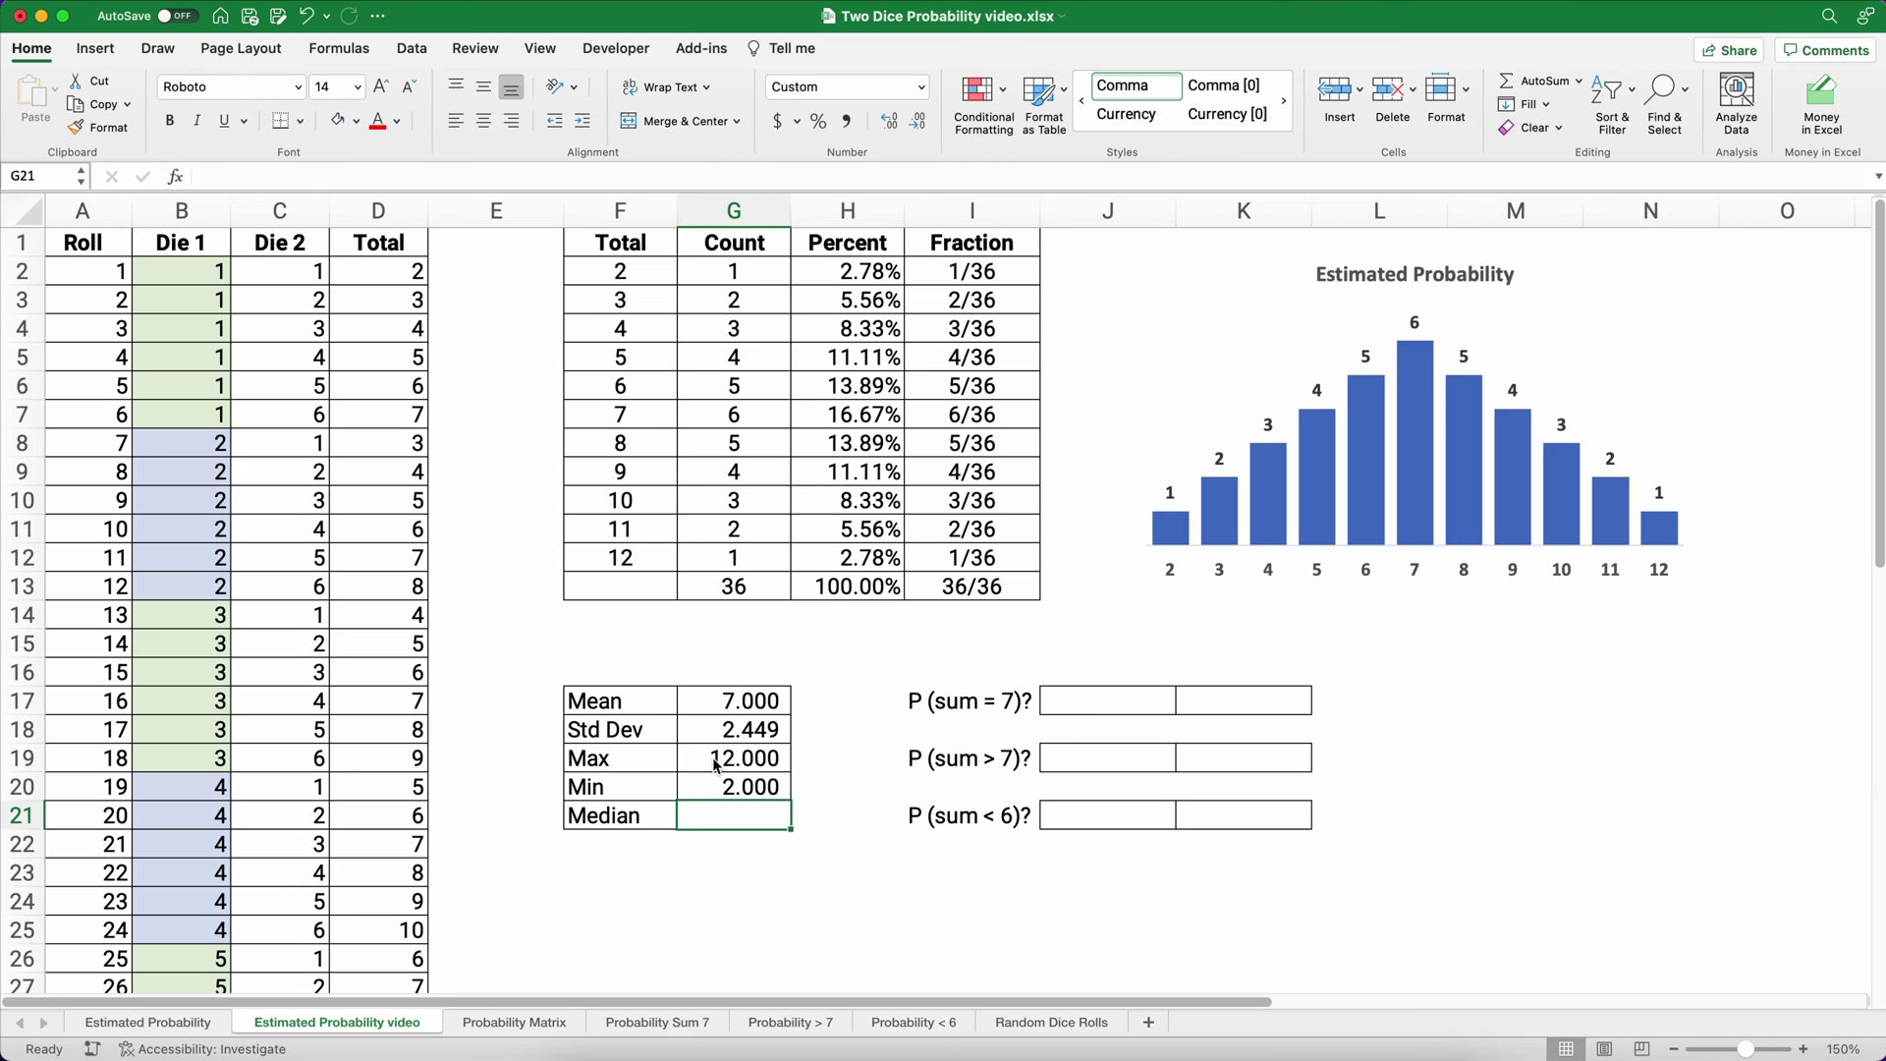
Enter the formula =MEDIAN(diceroll) in G21 for the Median of the roll totals.
text(=media)
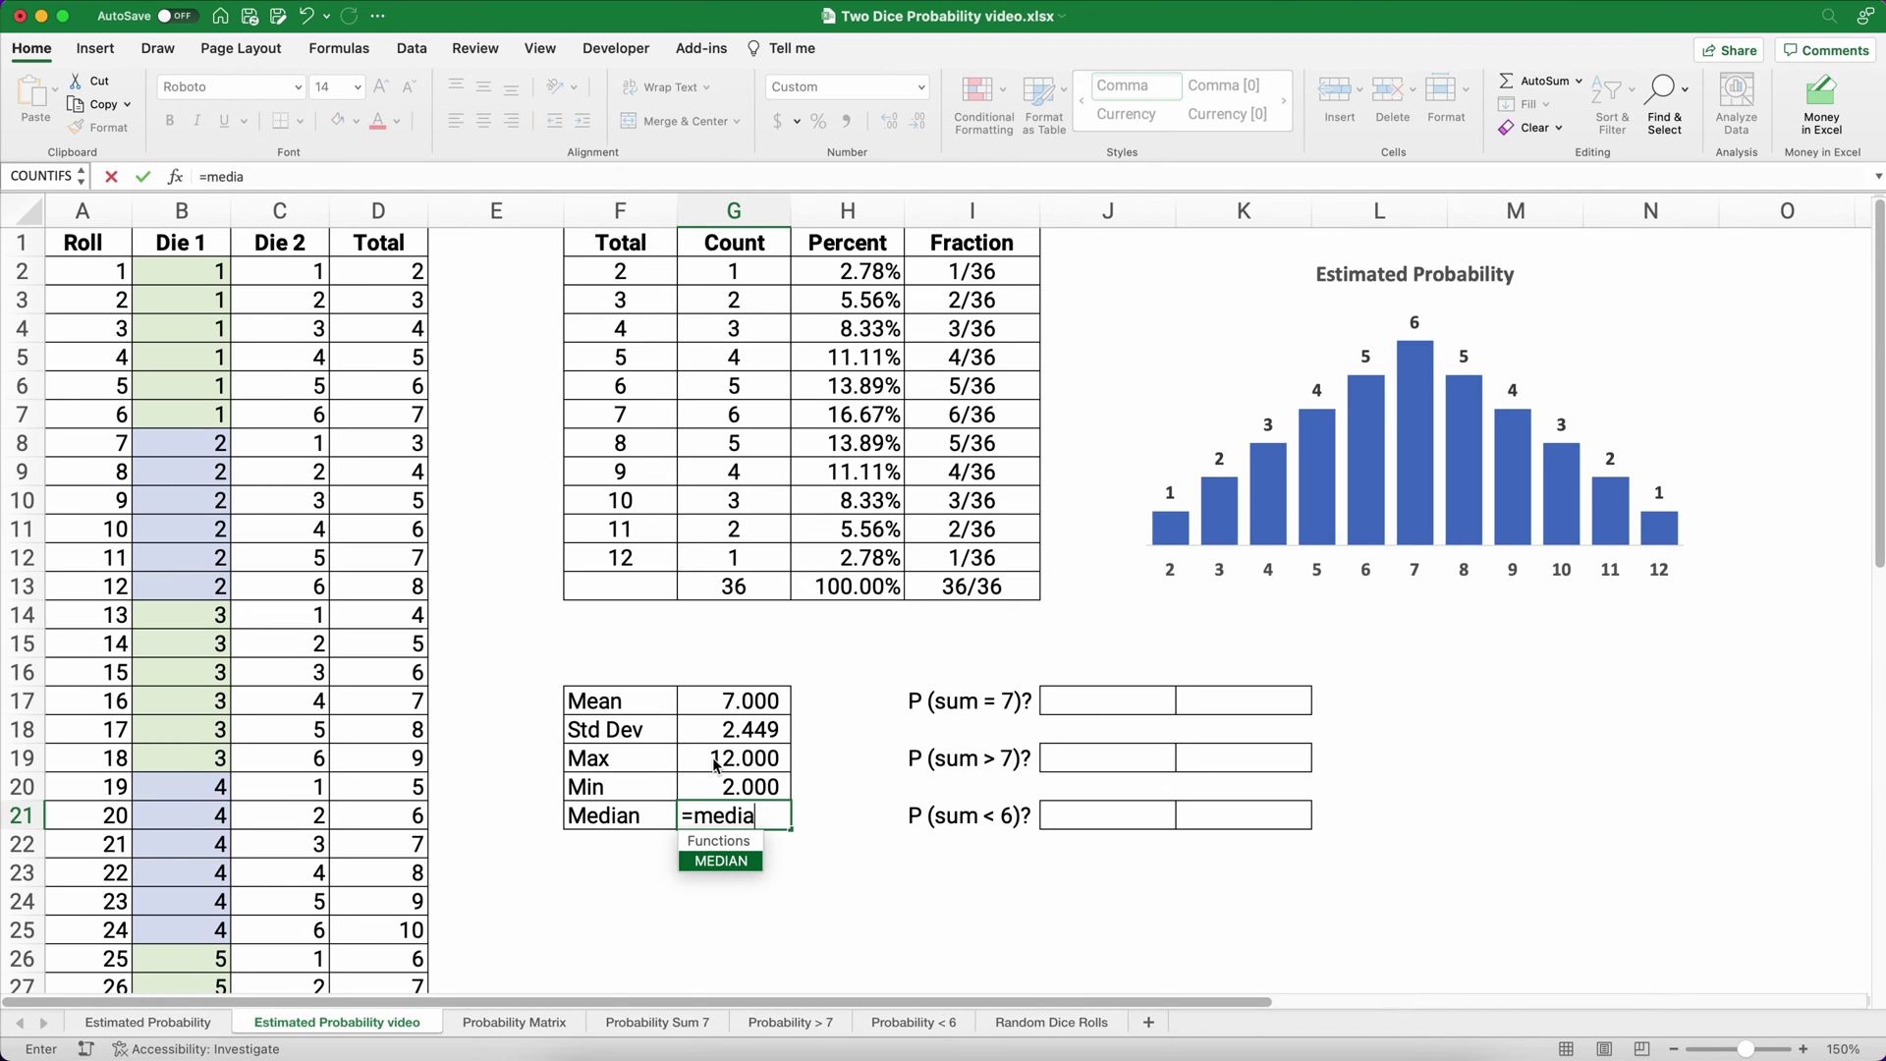
text(n()
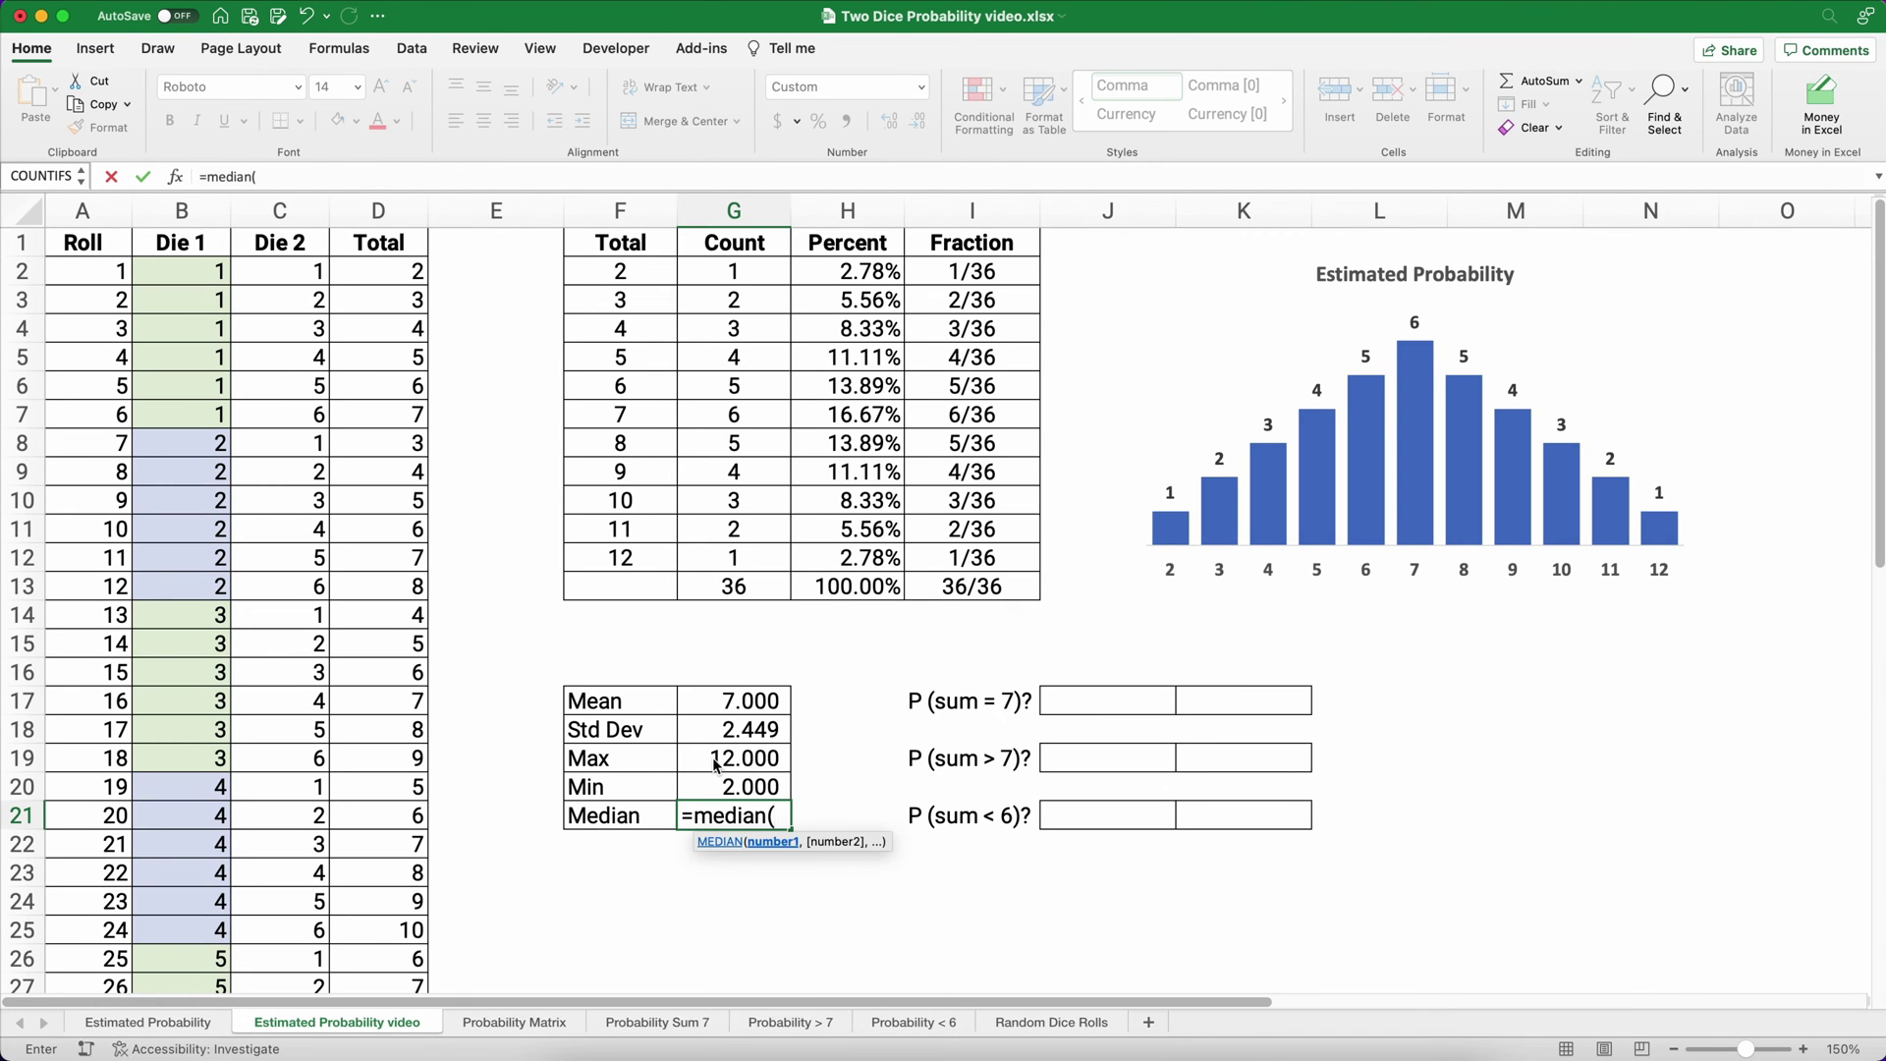
text(diceroll))
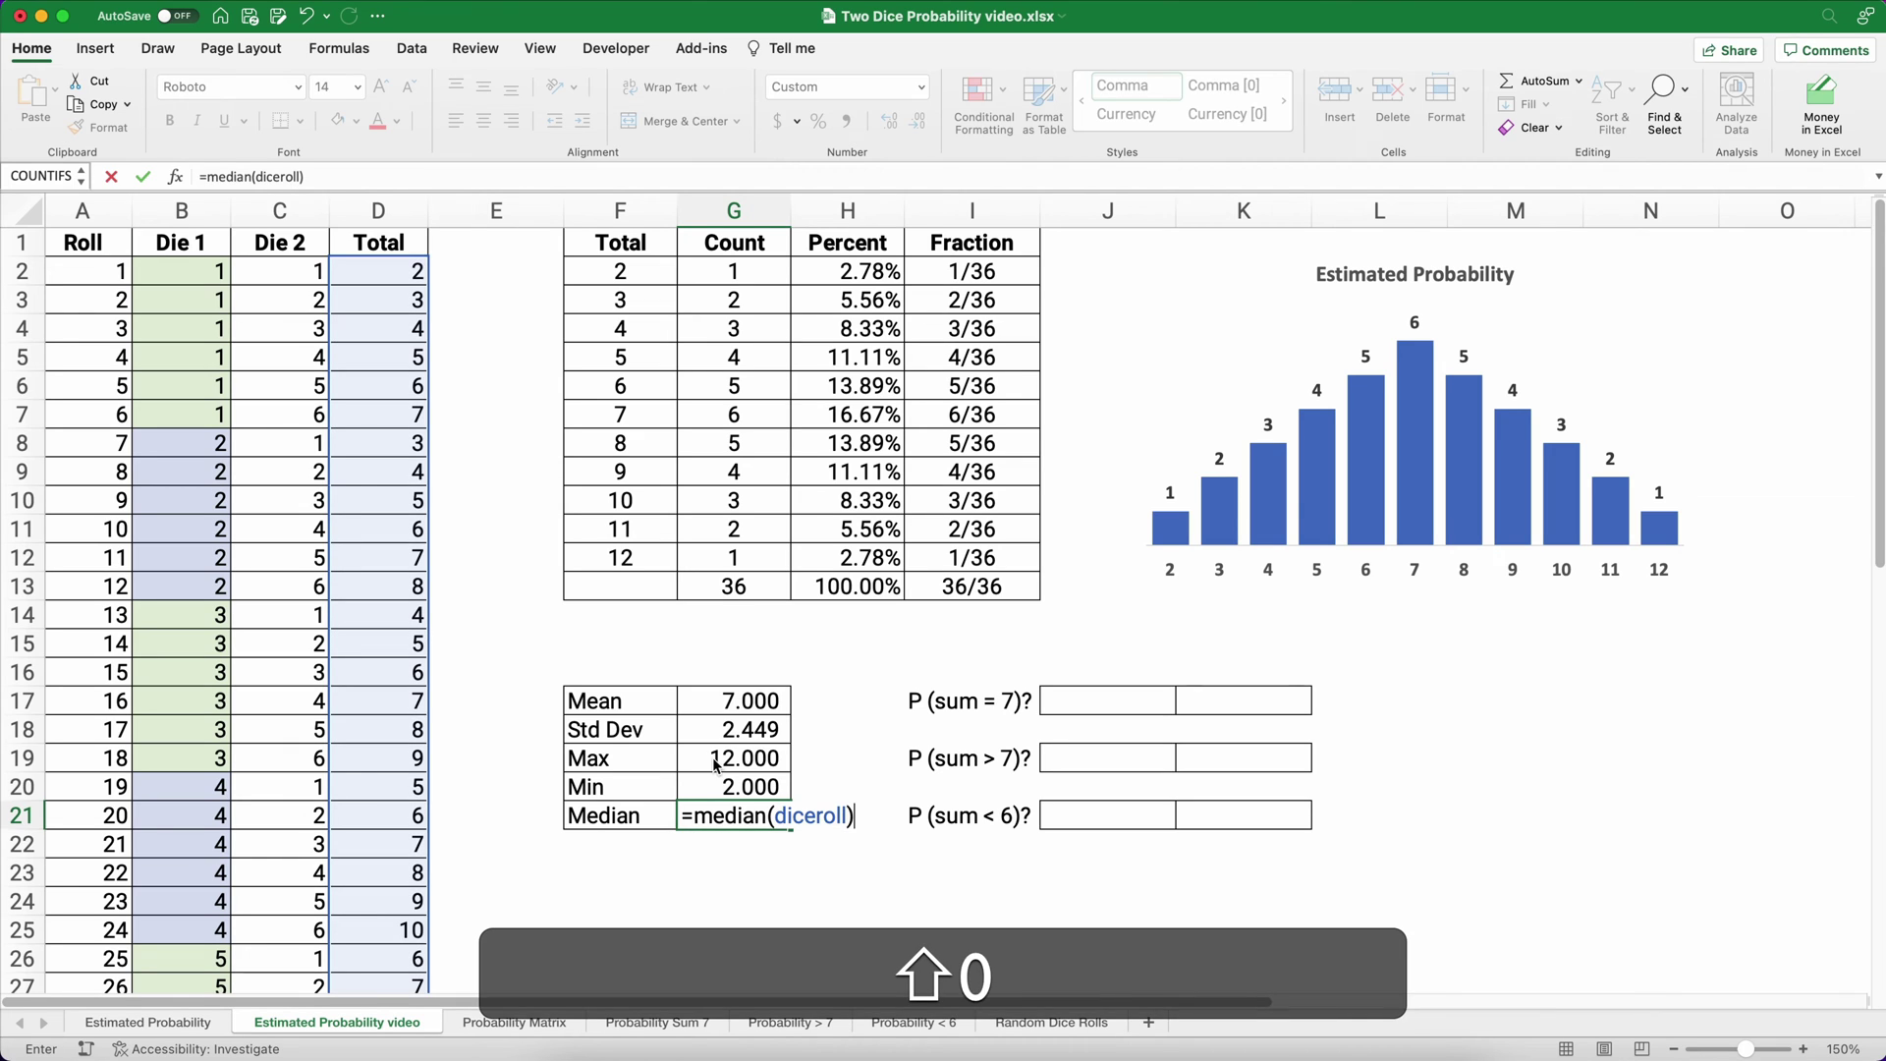
key(Return)
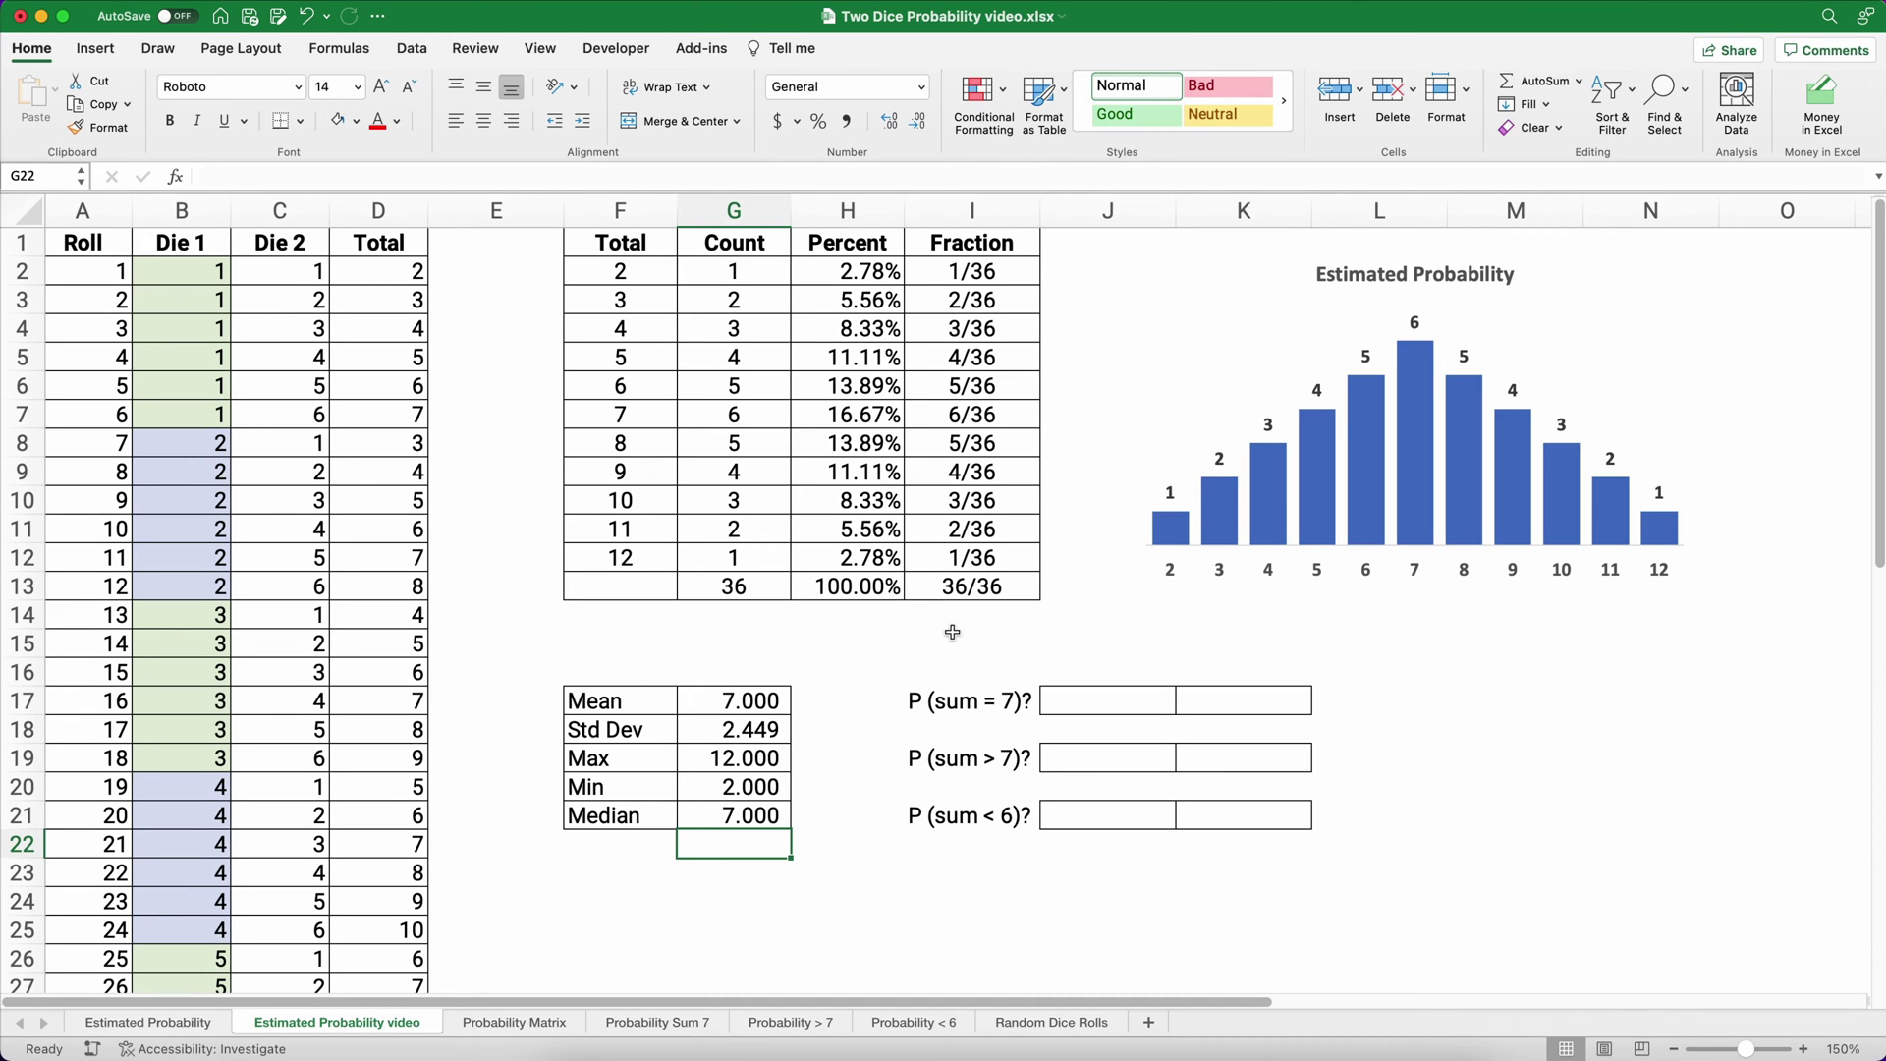
Examine the probability table, the Total column and the count and percent for total 7 to answer P (sum = 7).
click(1096, 703)
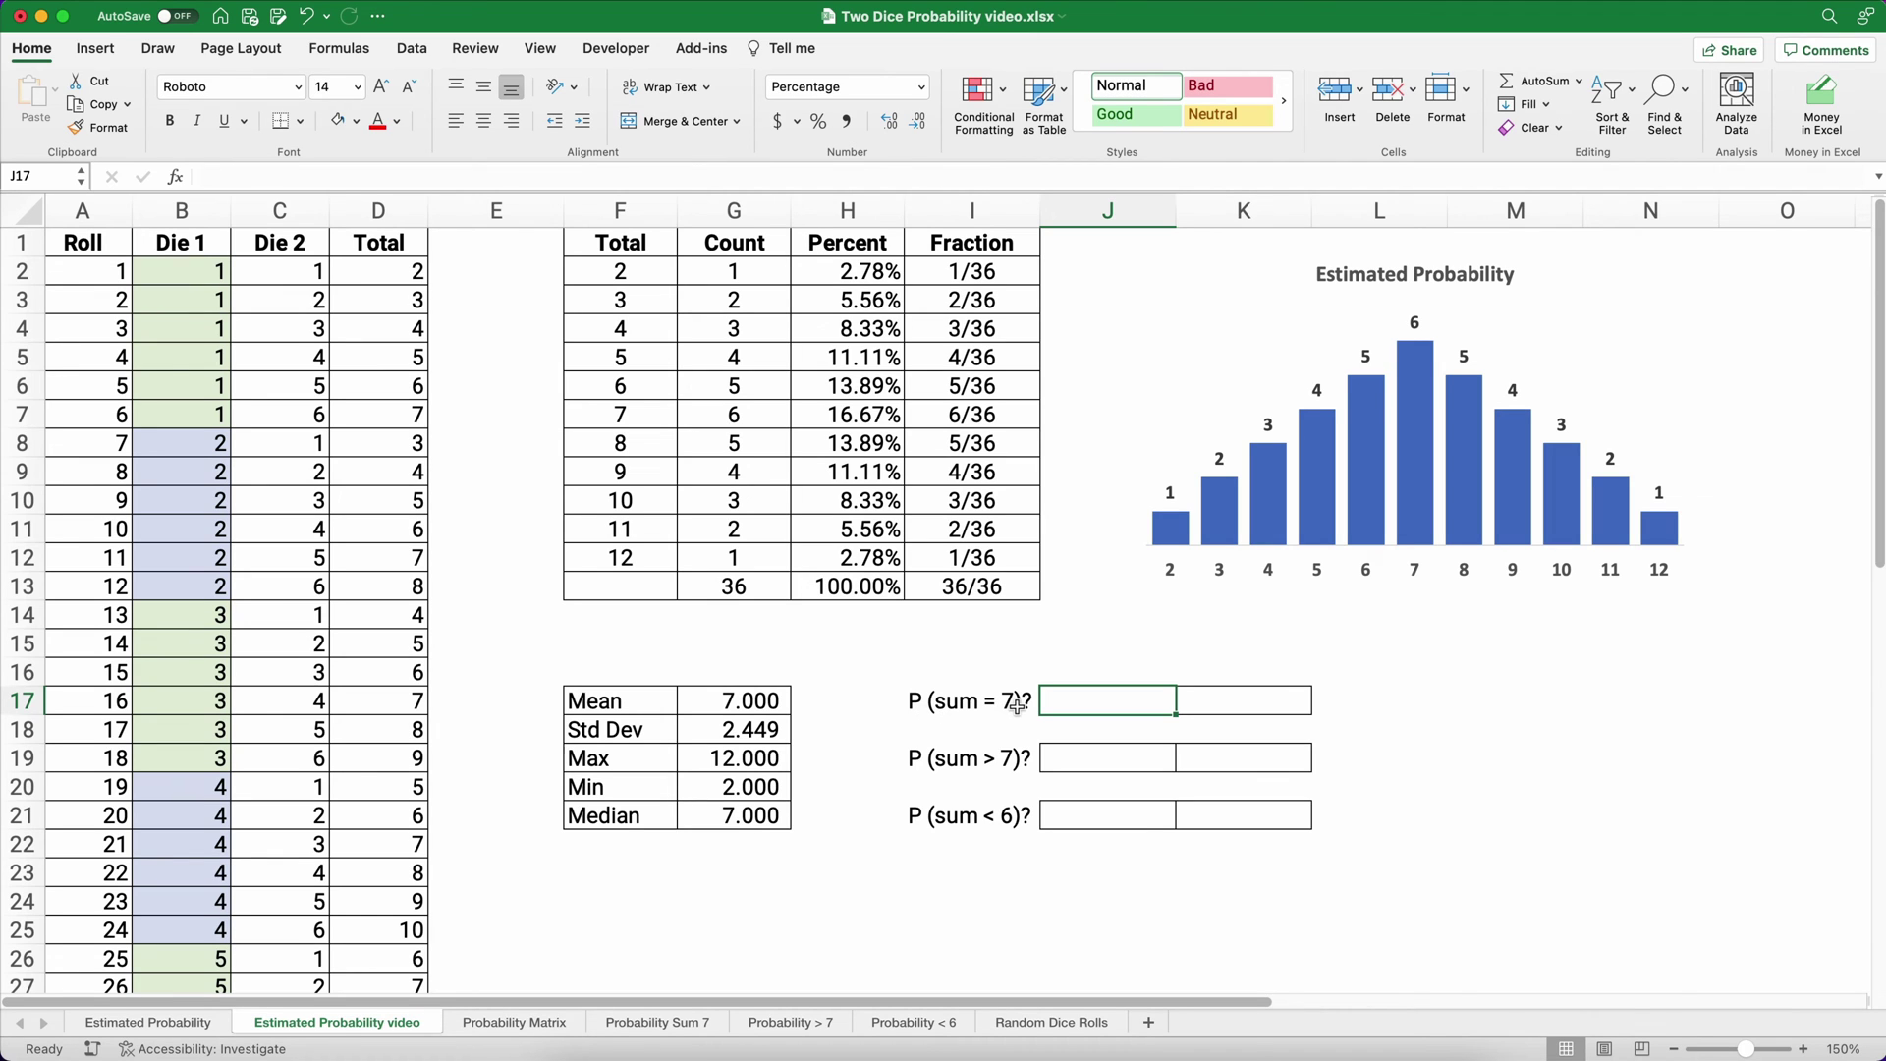
drag(629, 276, 982, 589)
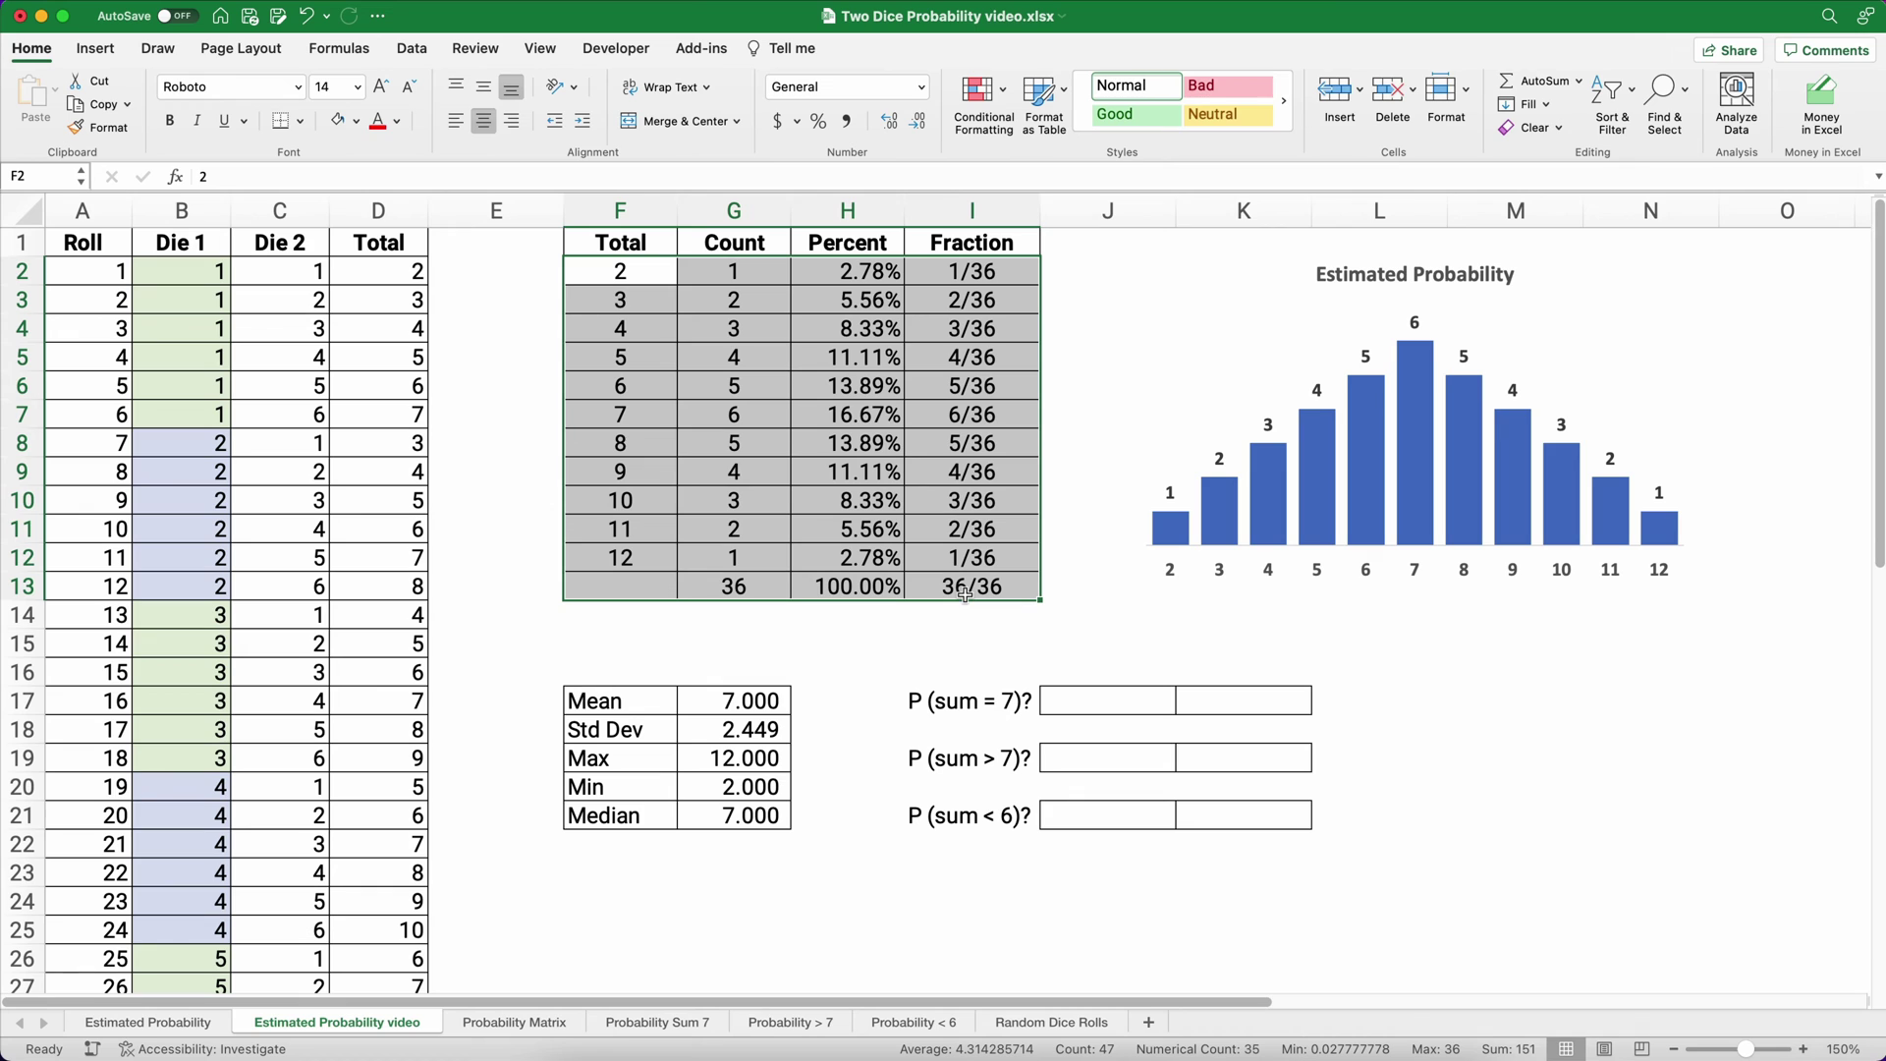
drag(348, 270, 383, 820)
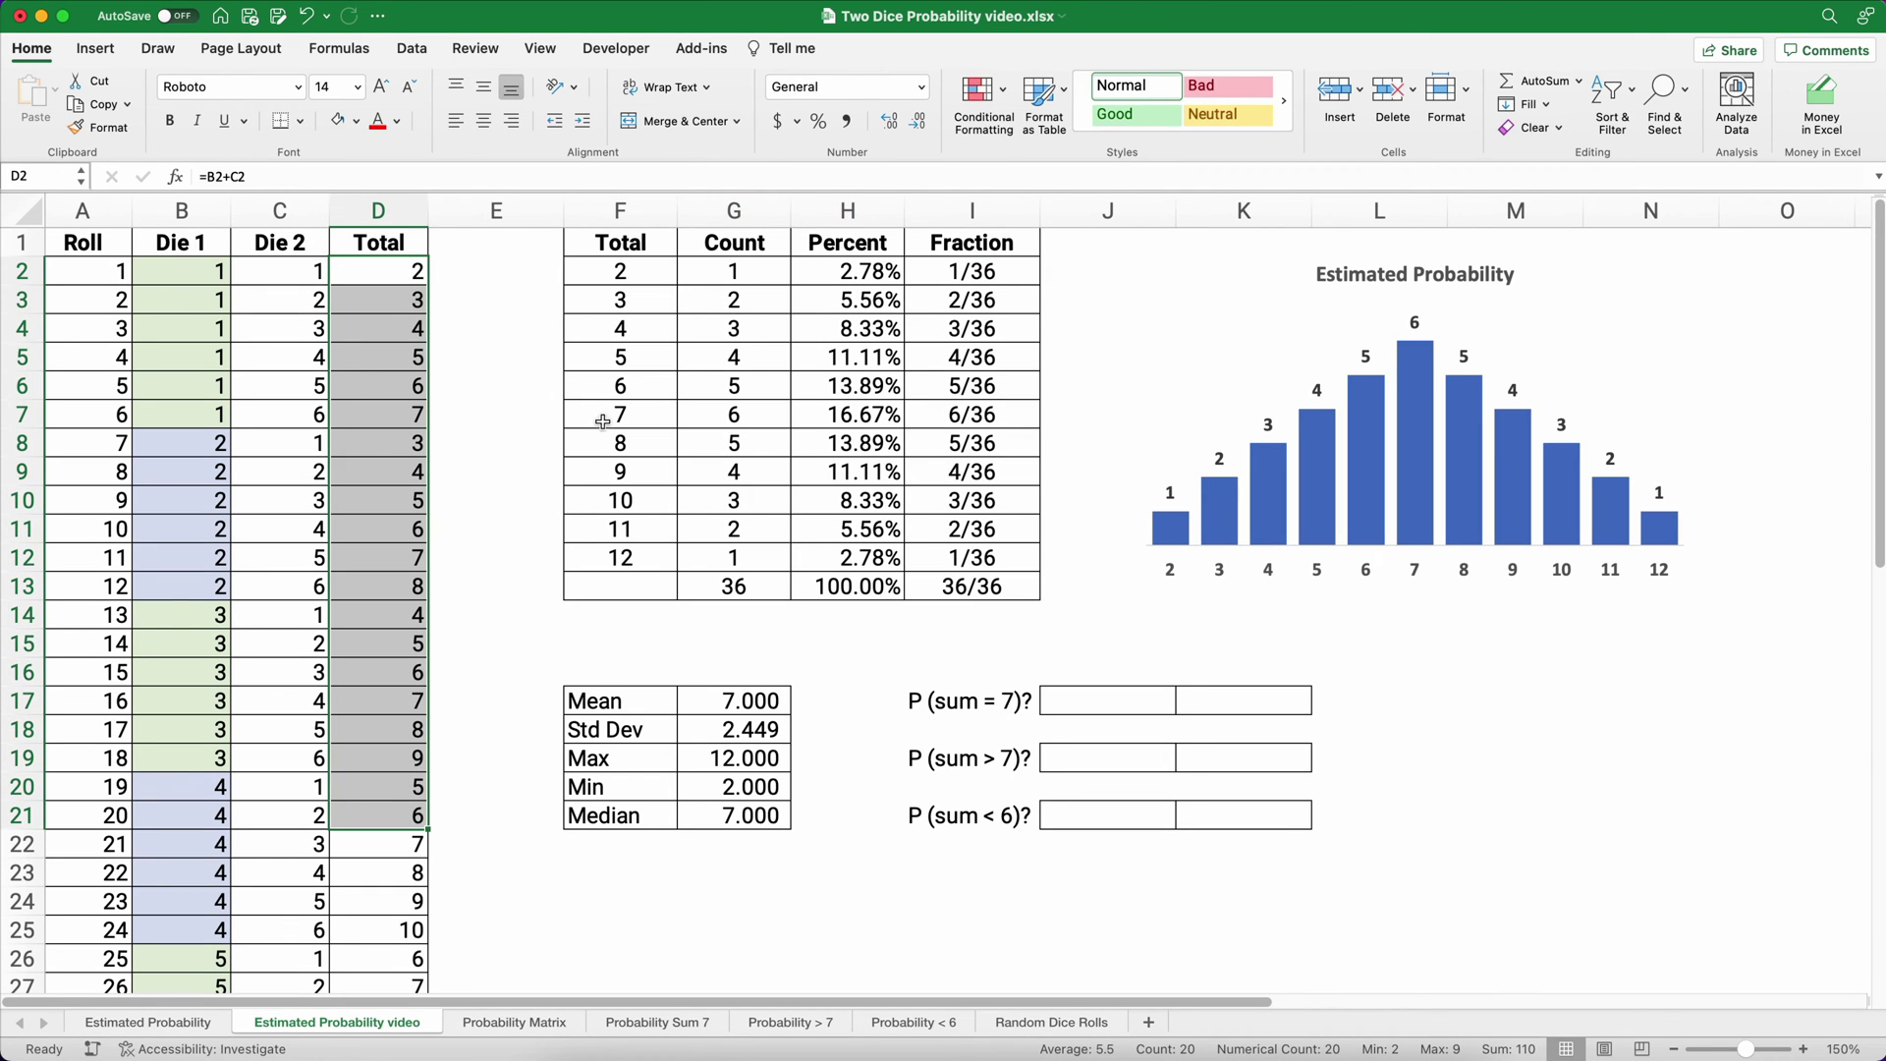
click(714, 414)
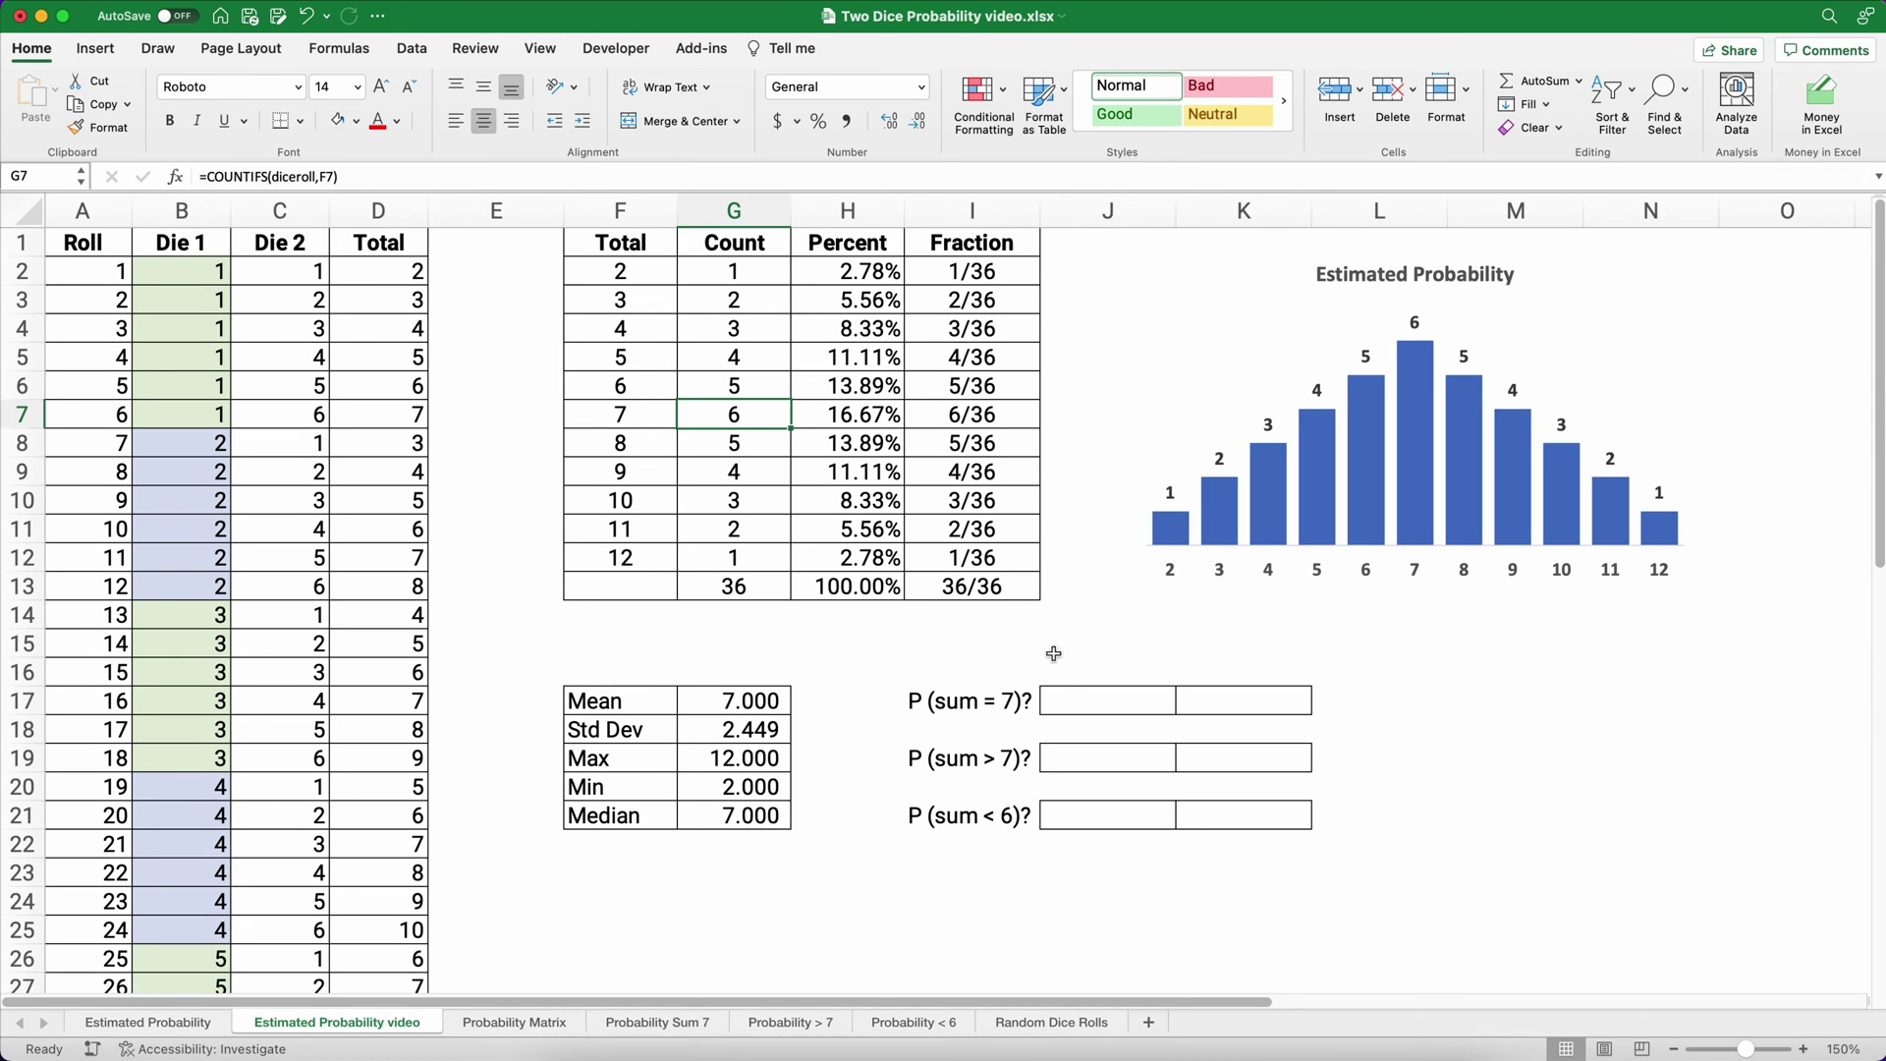
click(1064, 702)
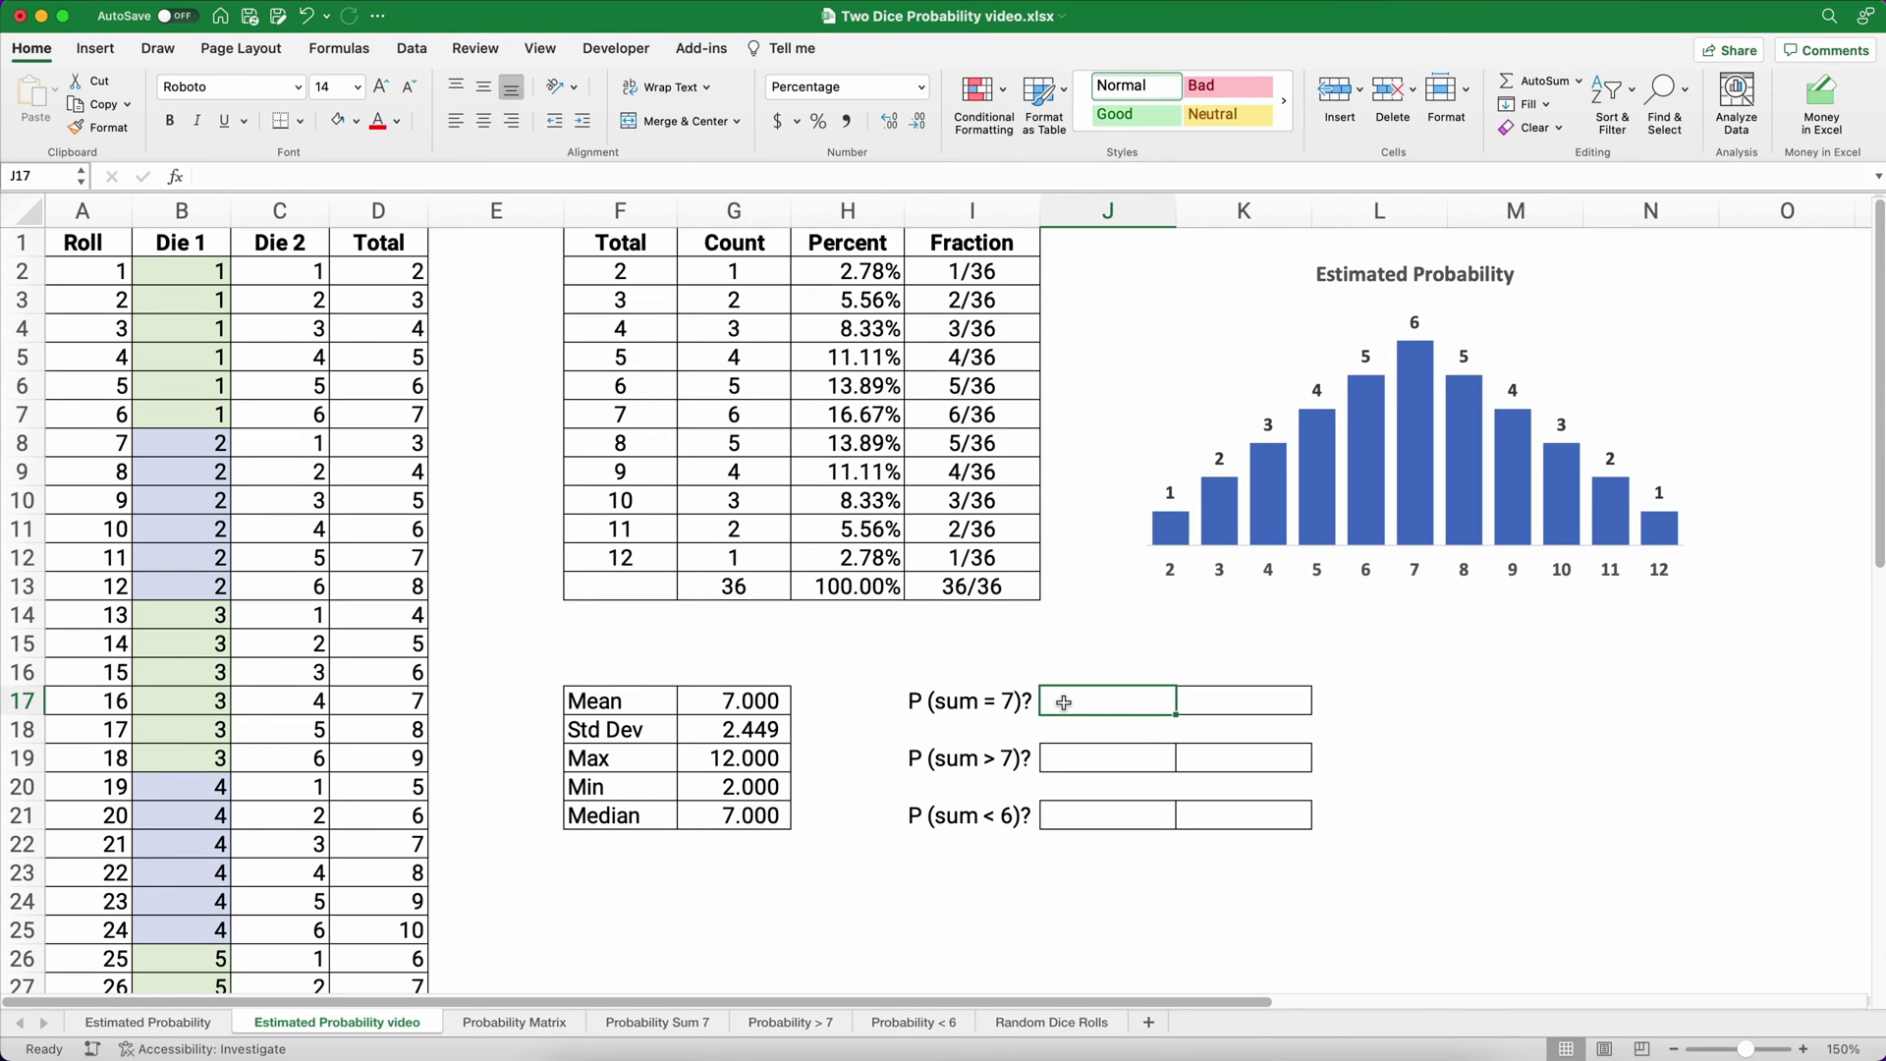
click(719, 413)
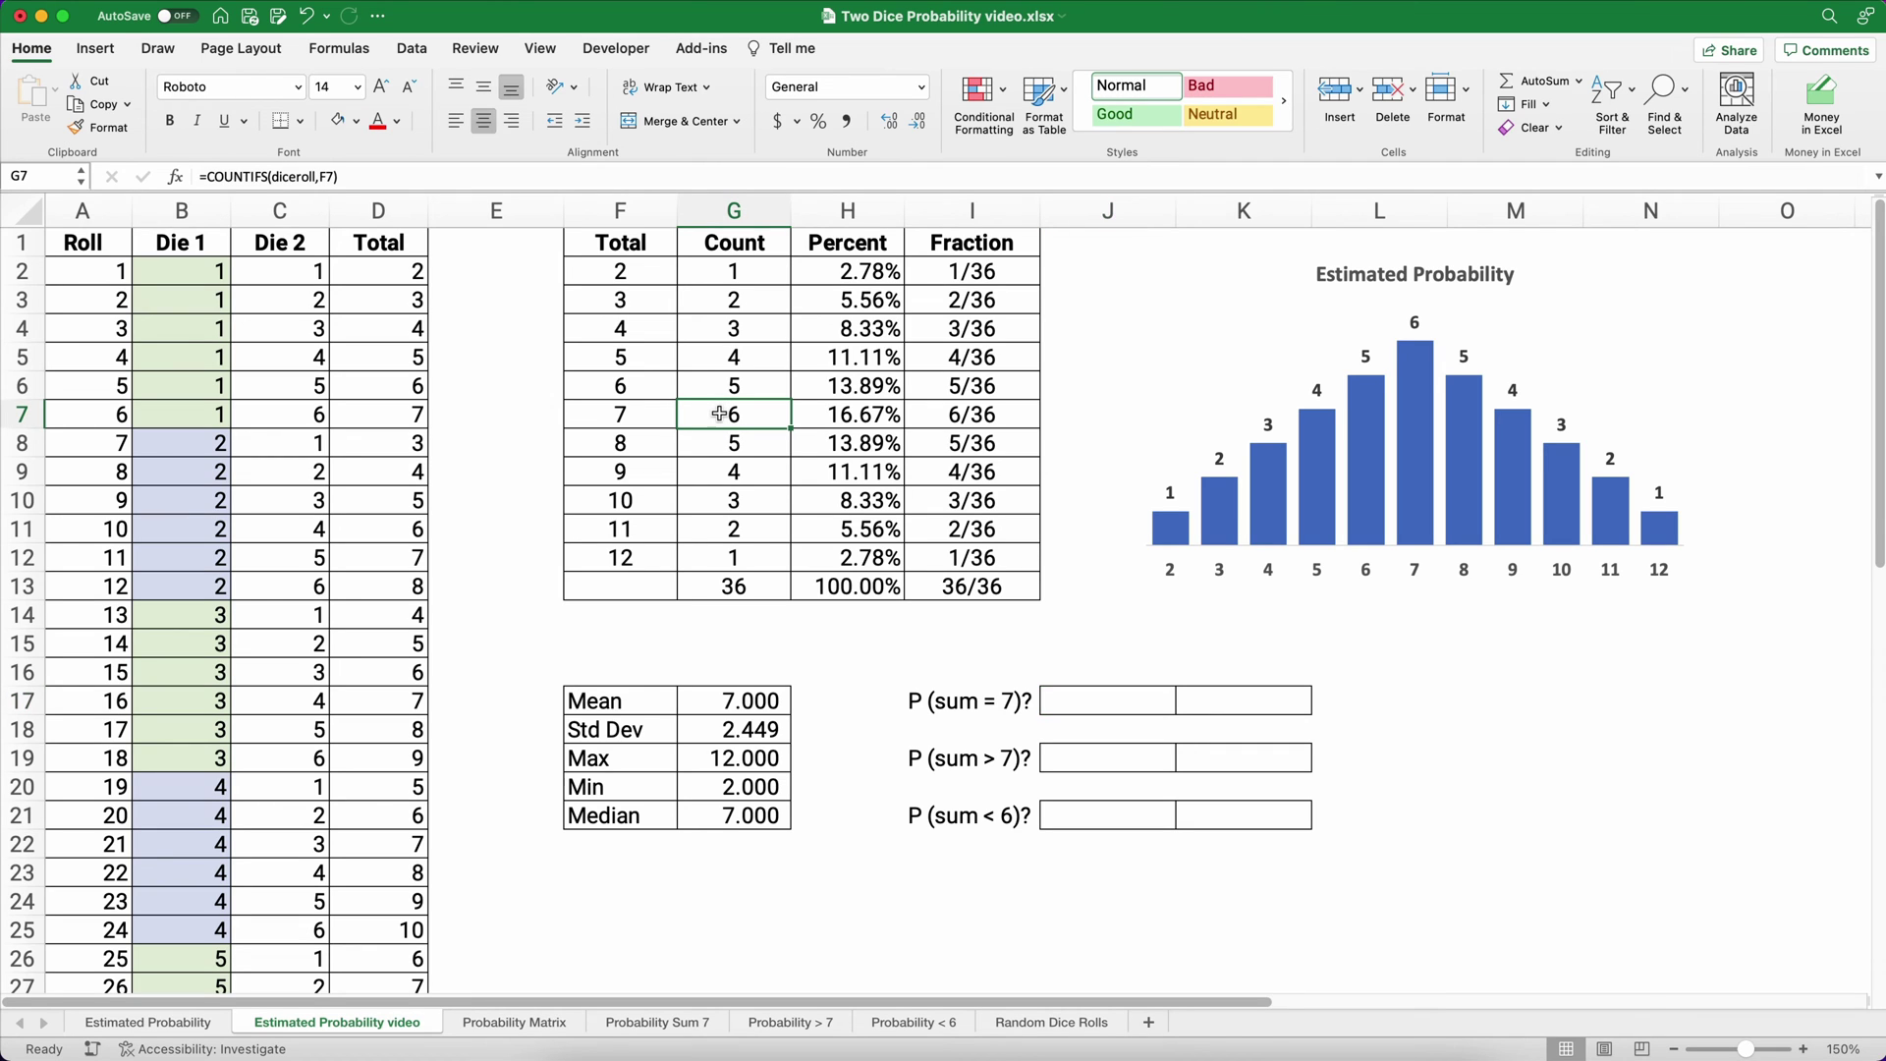
click(832, 414)
Link J17 to the percent for total 7 with =H7 as the answer to P (sum = 7).
click(1128, 705)
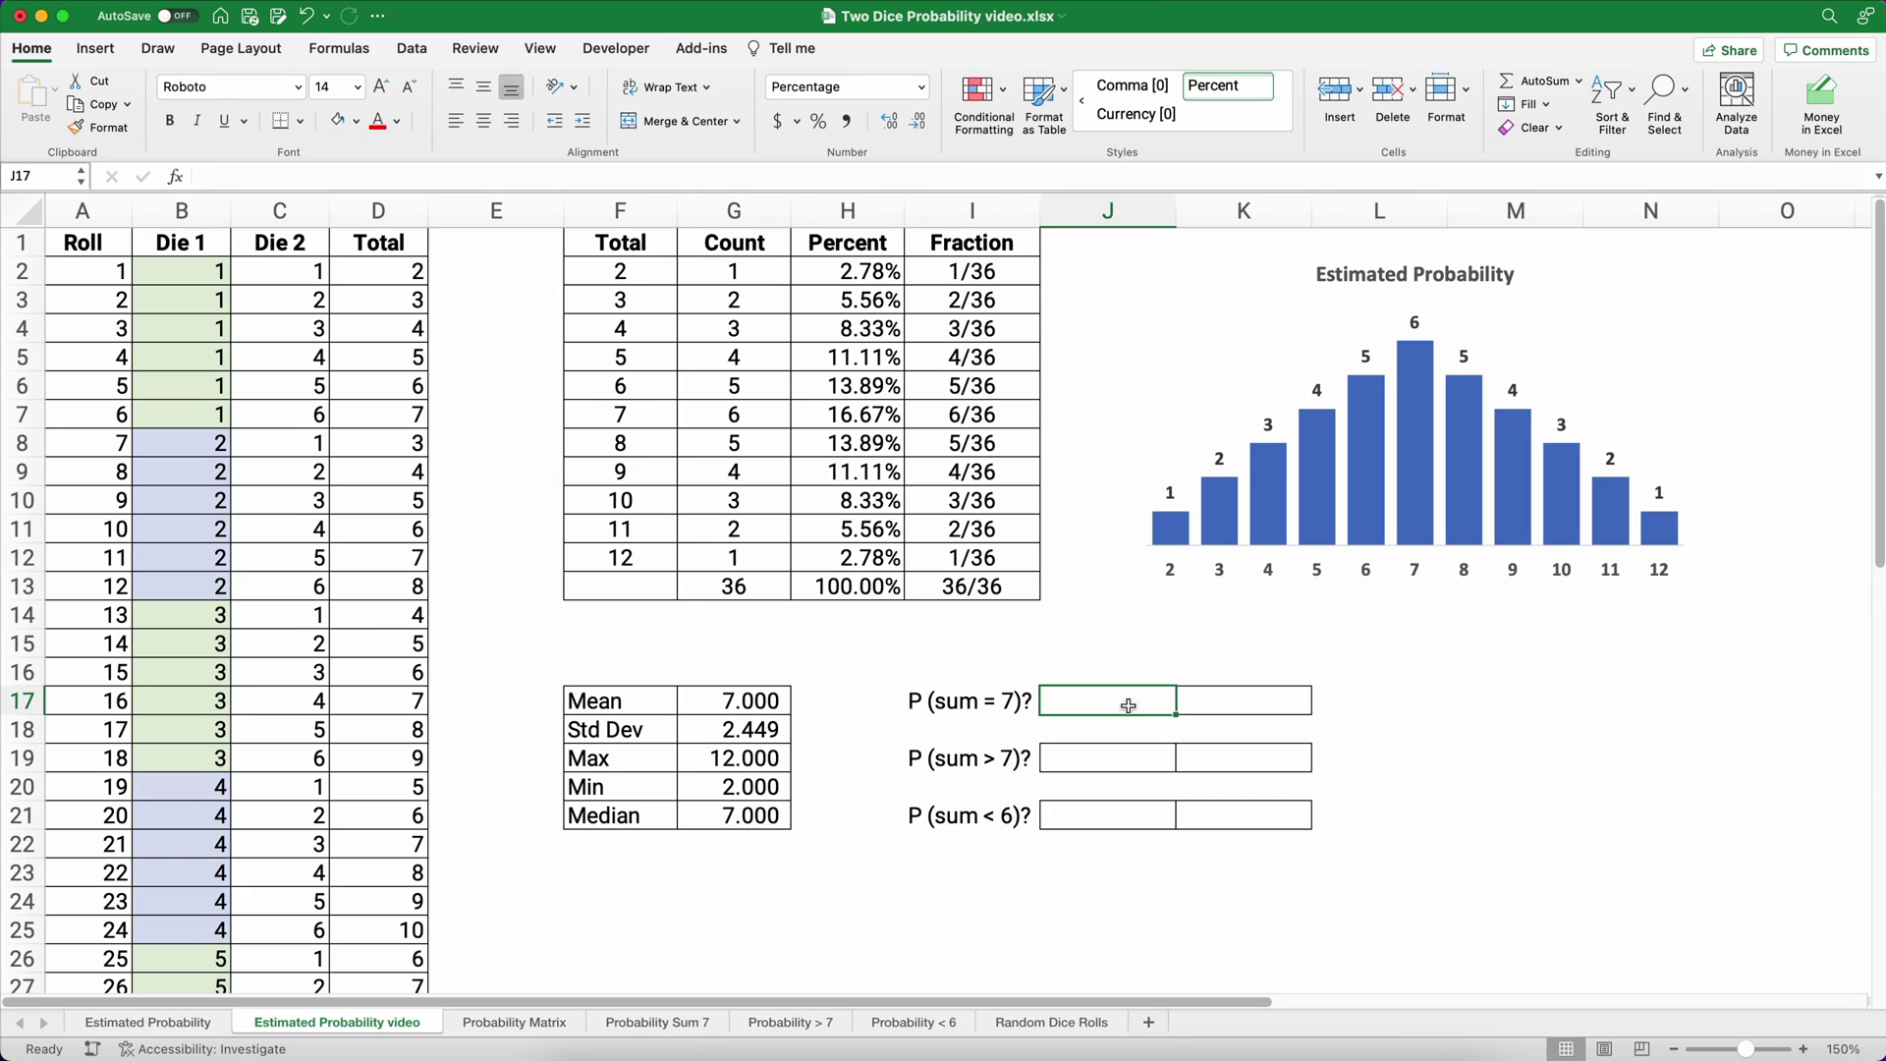
text(=)
click(865, 414)
key(Return)
key(Up)
key(Right)
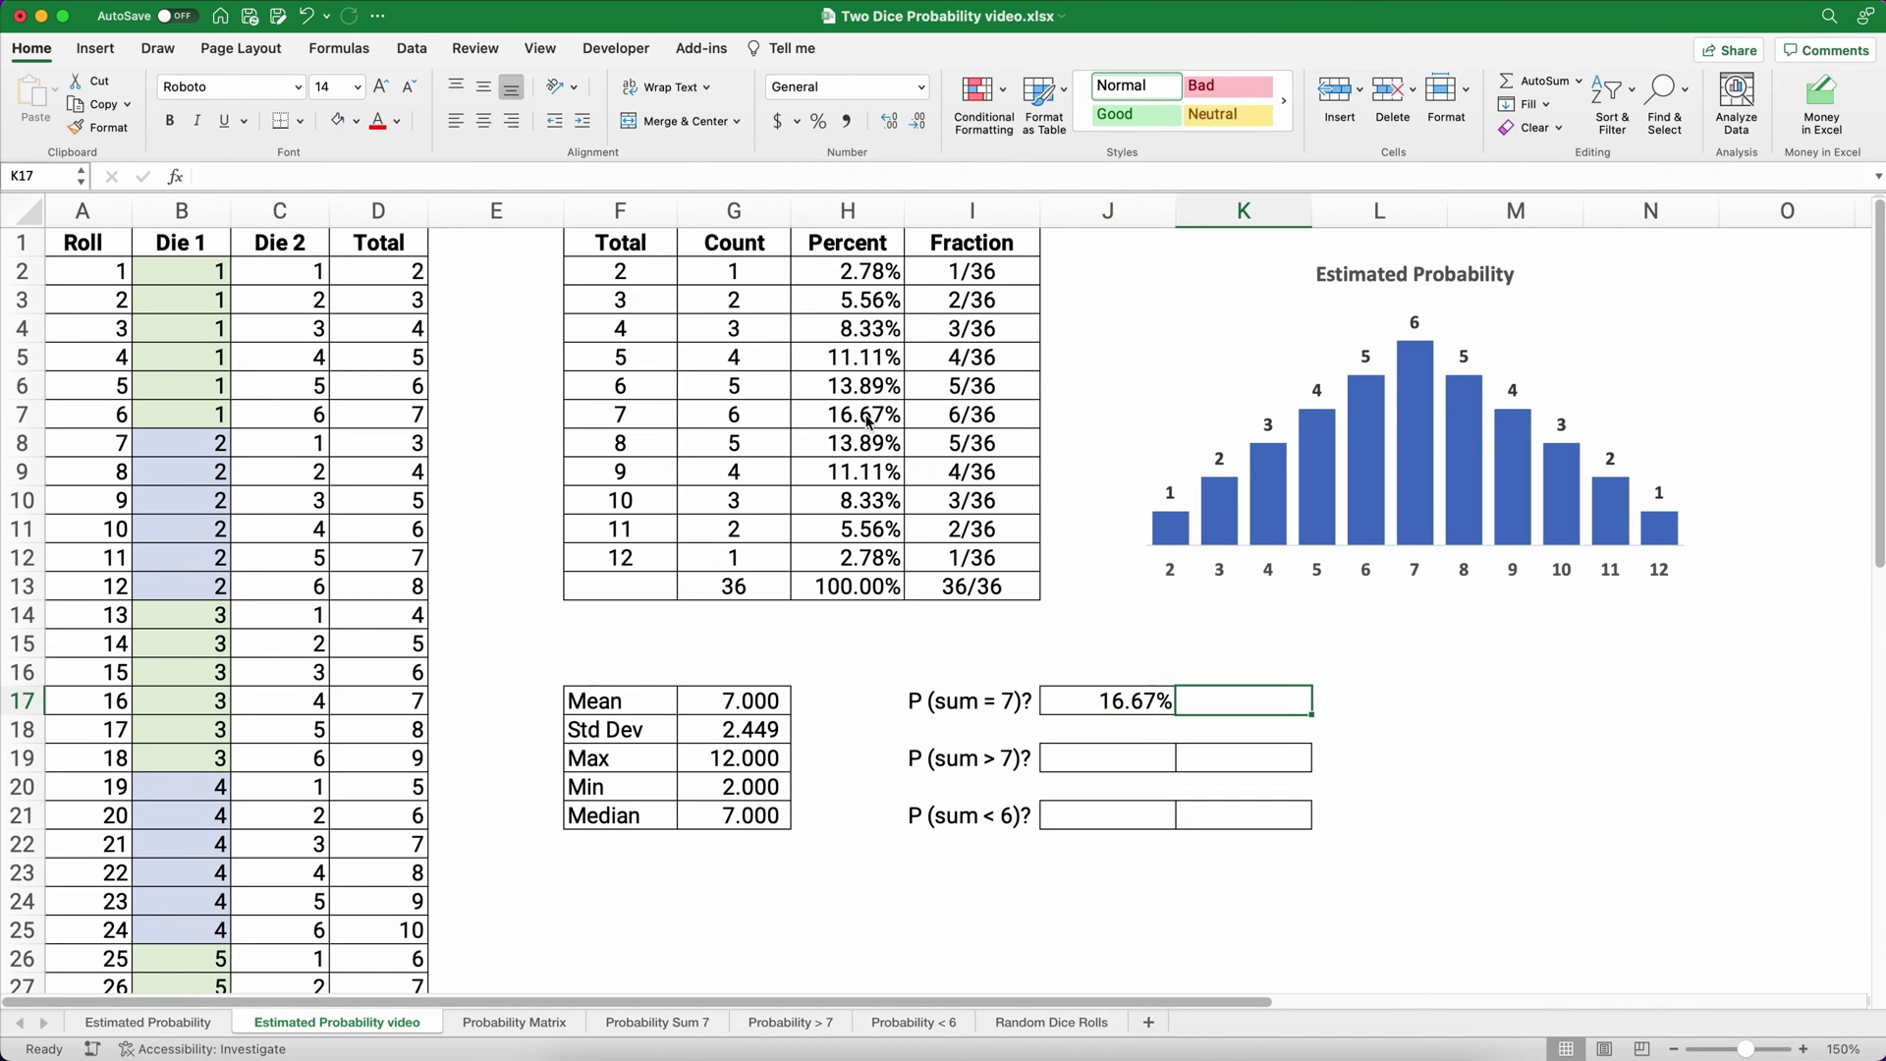
Link K17 to the fraction for total 7 with =I7 beside the P (sum = 7) percent.
text(=)
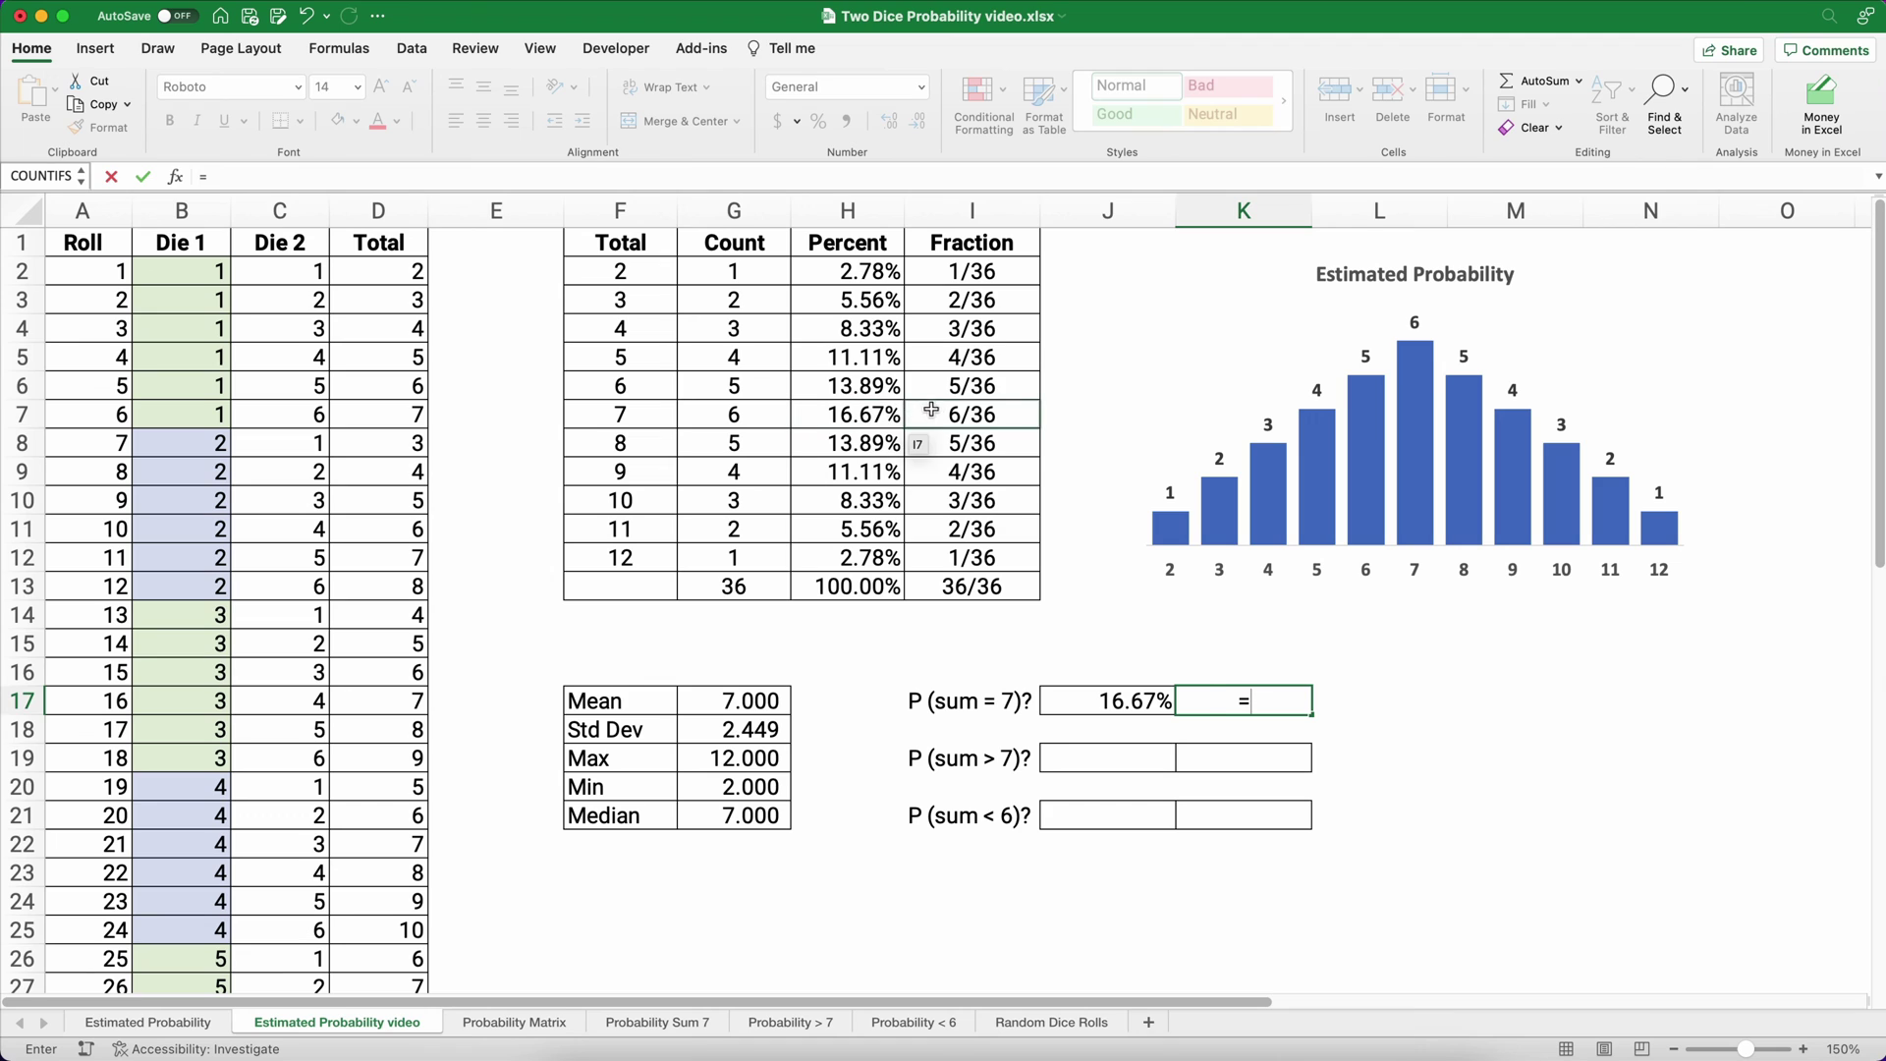
click(933, 410)
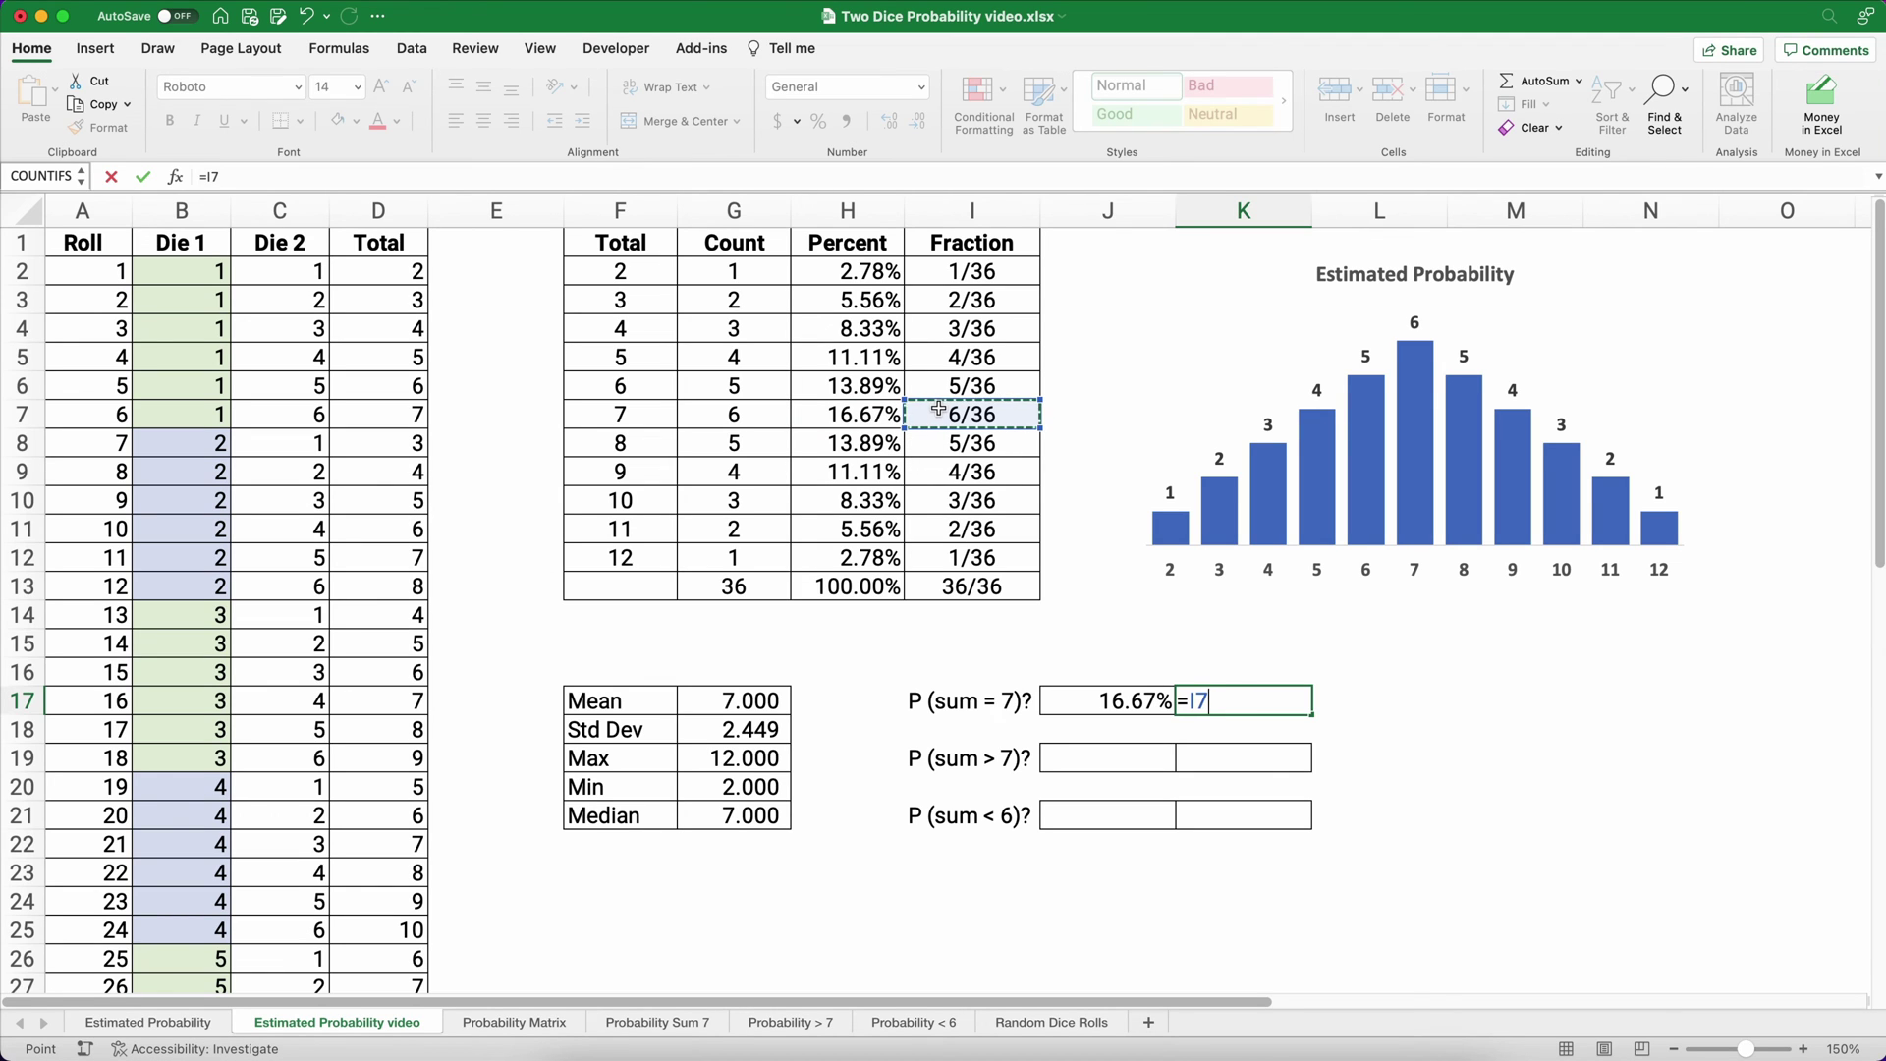
key(Return)
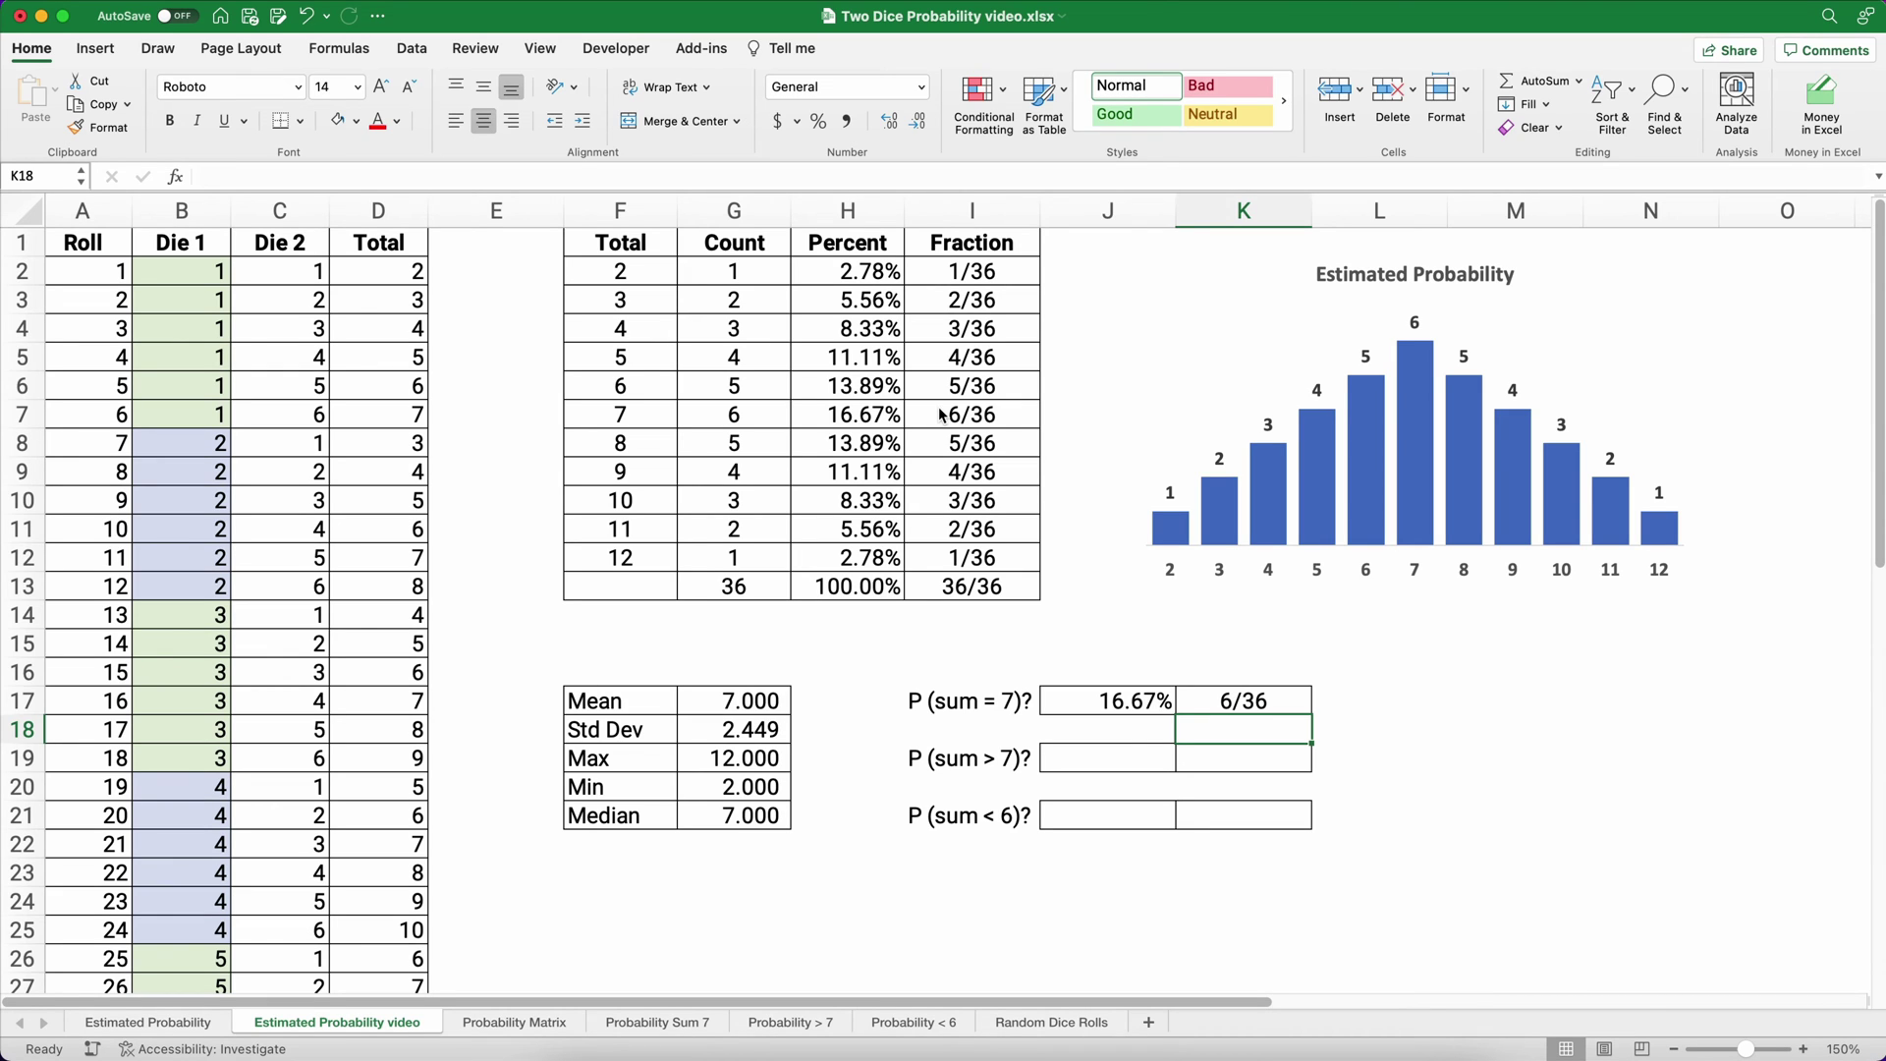
Select the total 7 row, the totals 8 to 12 and their percents in H8:H12 to check which apply to P (sum > 7).
click(1113, 768)
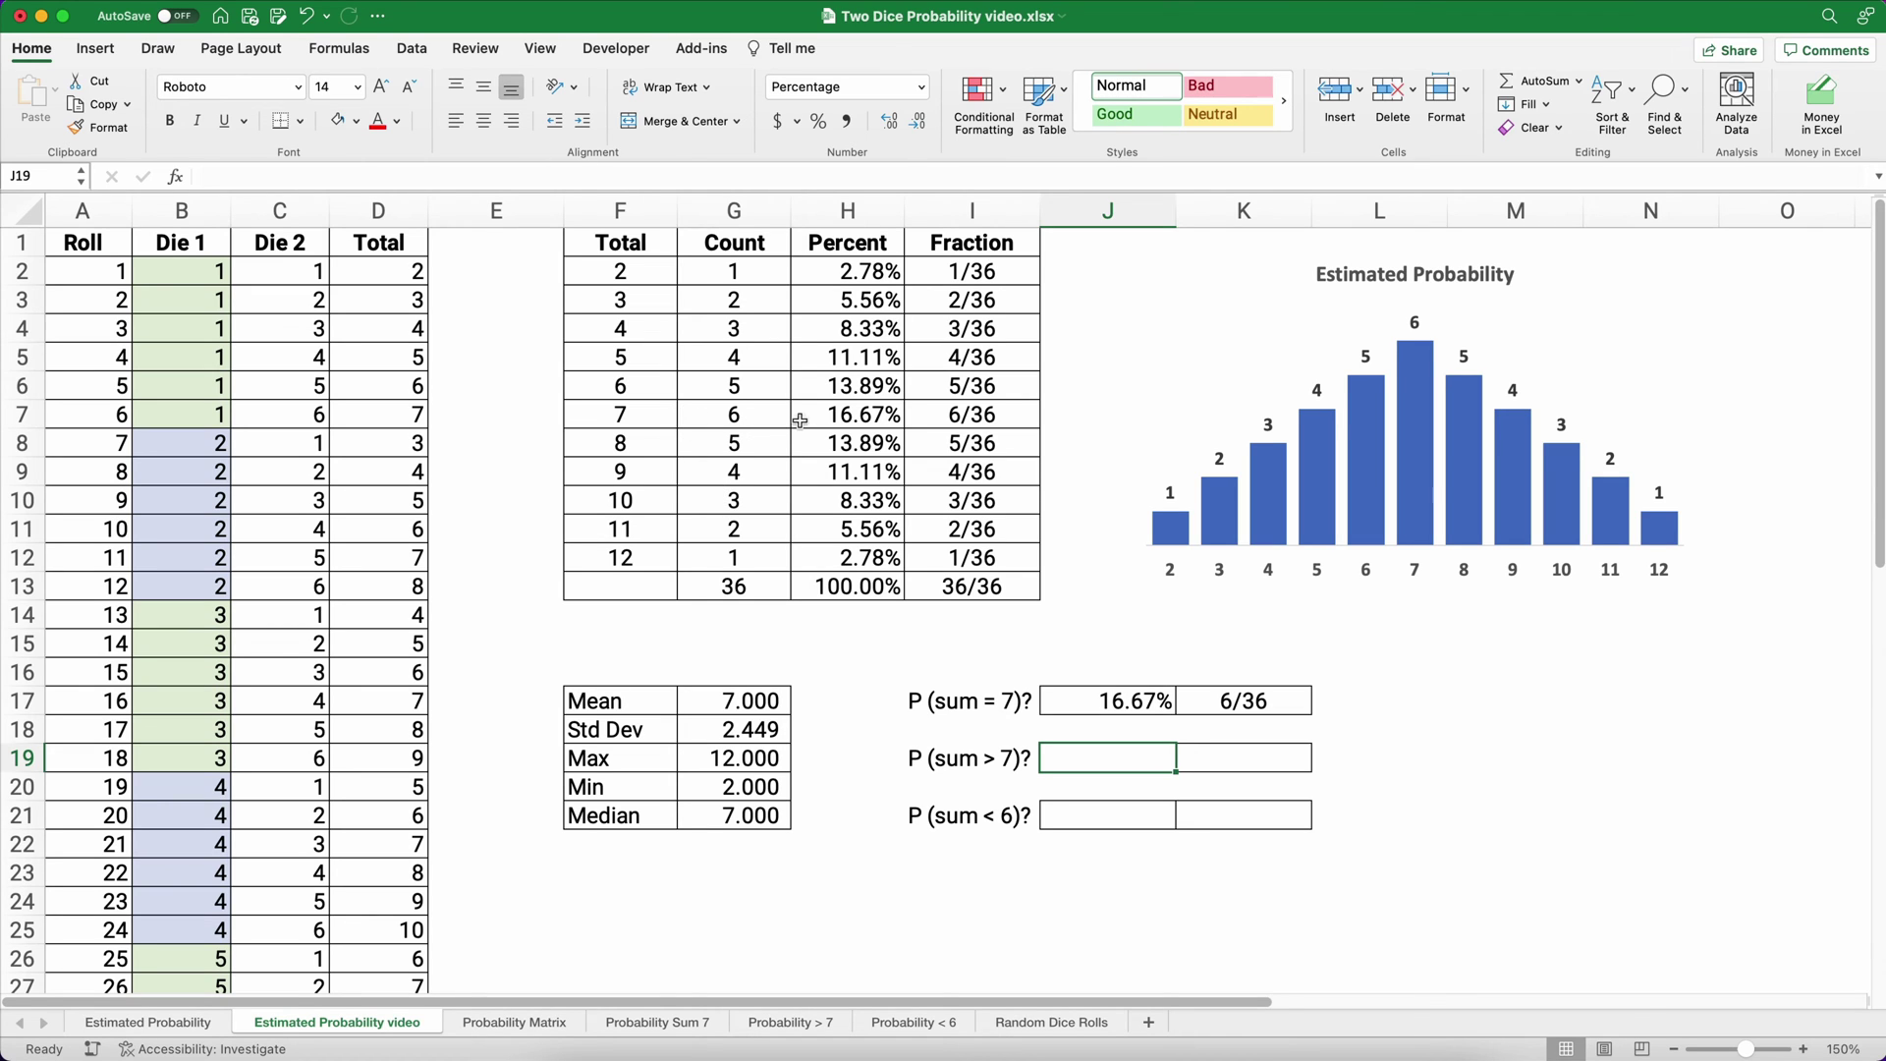
drag(653, 418, 924, 430)
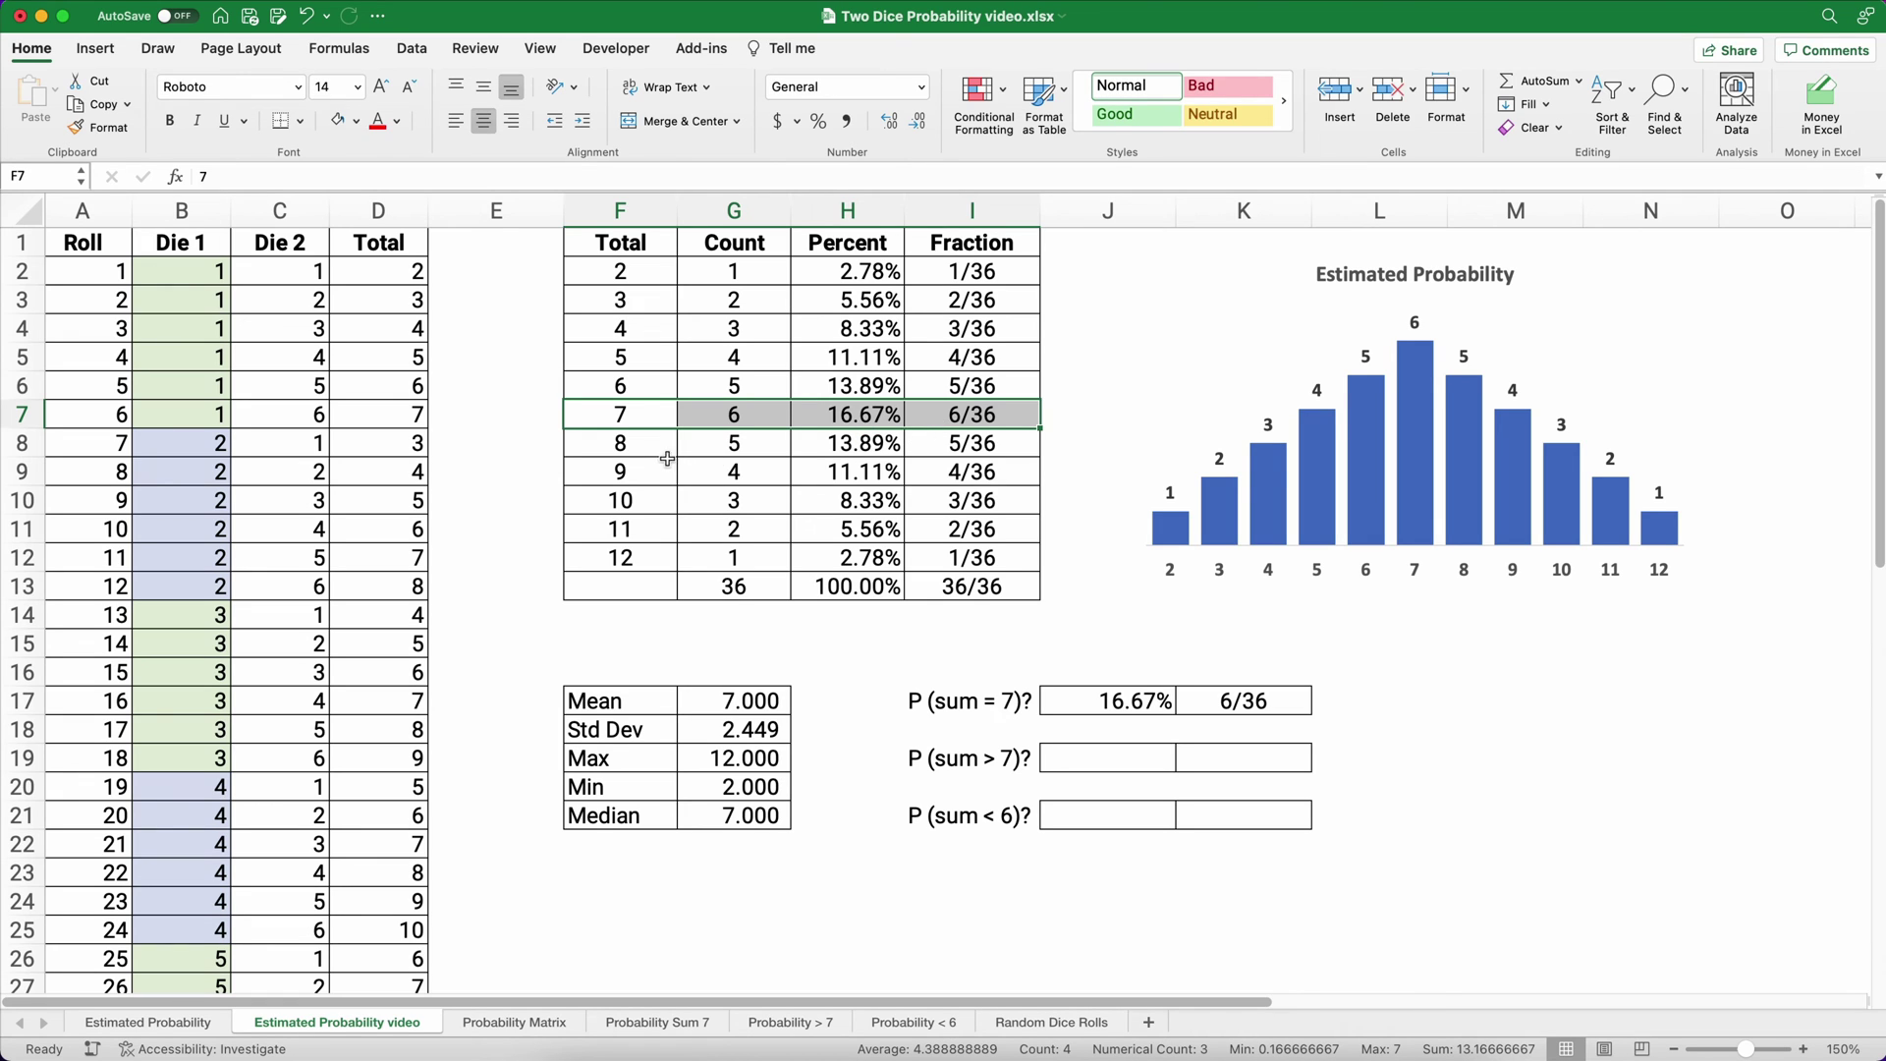
drag(631, 445, 622, 560)
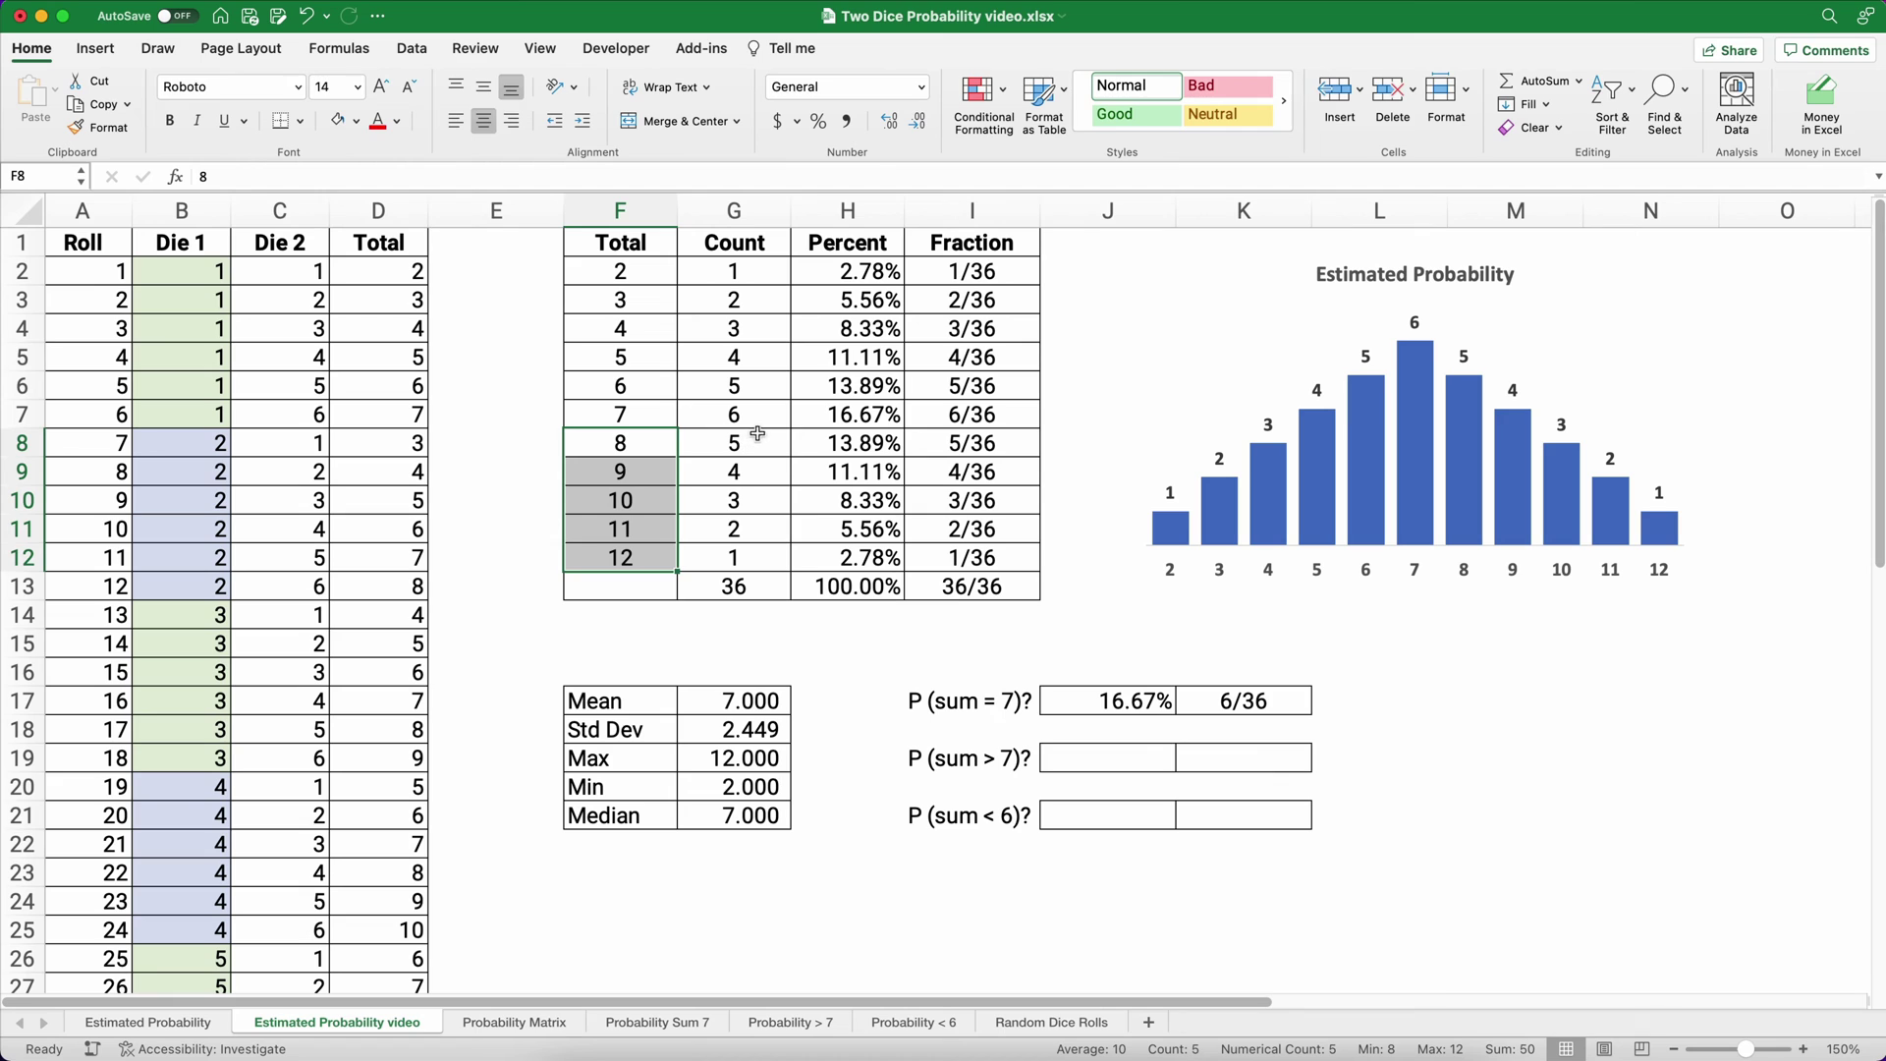
click(814, 442)
drag(814, 442, 832, 556)
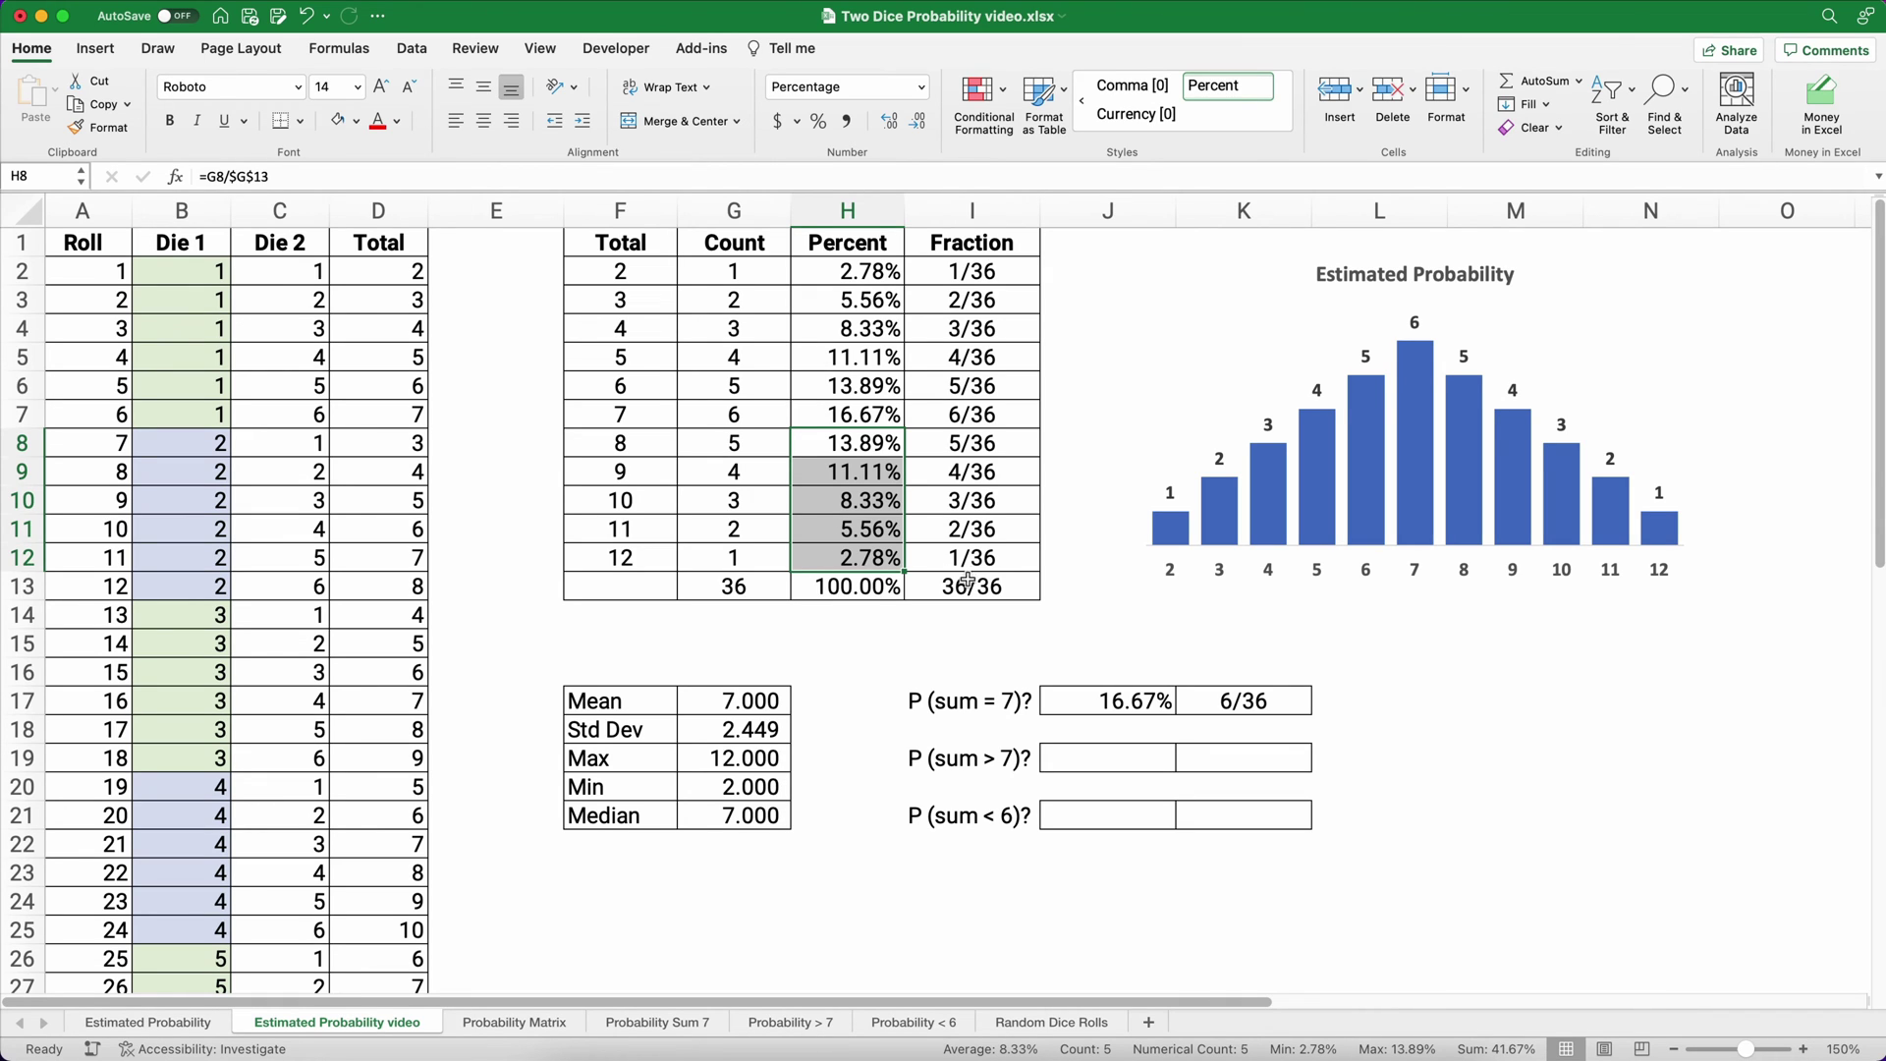
Calculate the P (sum > 7) percent in J19 with =SUM(H8:H12), adding the percents for totals 8 to 12.
click(1138, 764)
text(=sum)
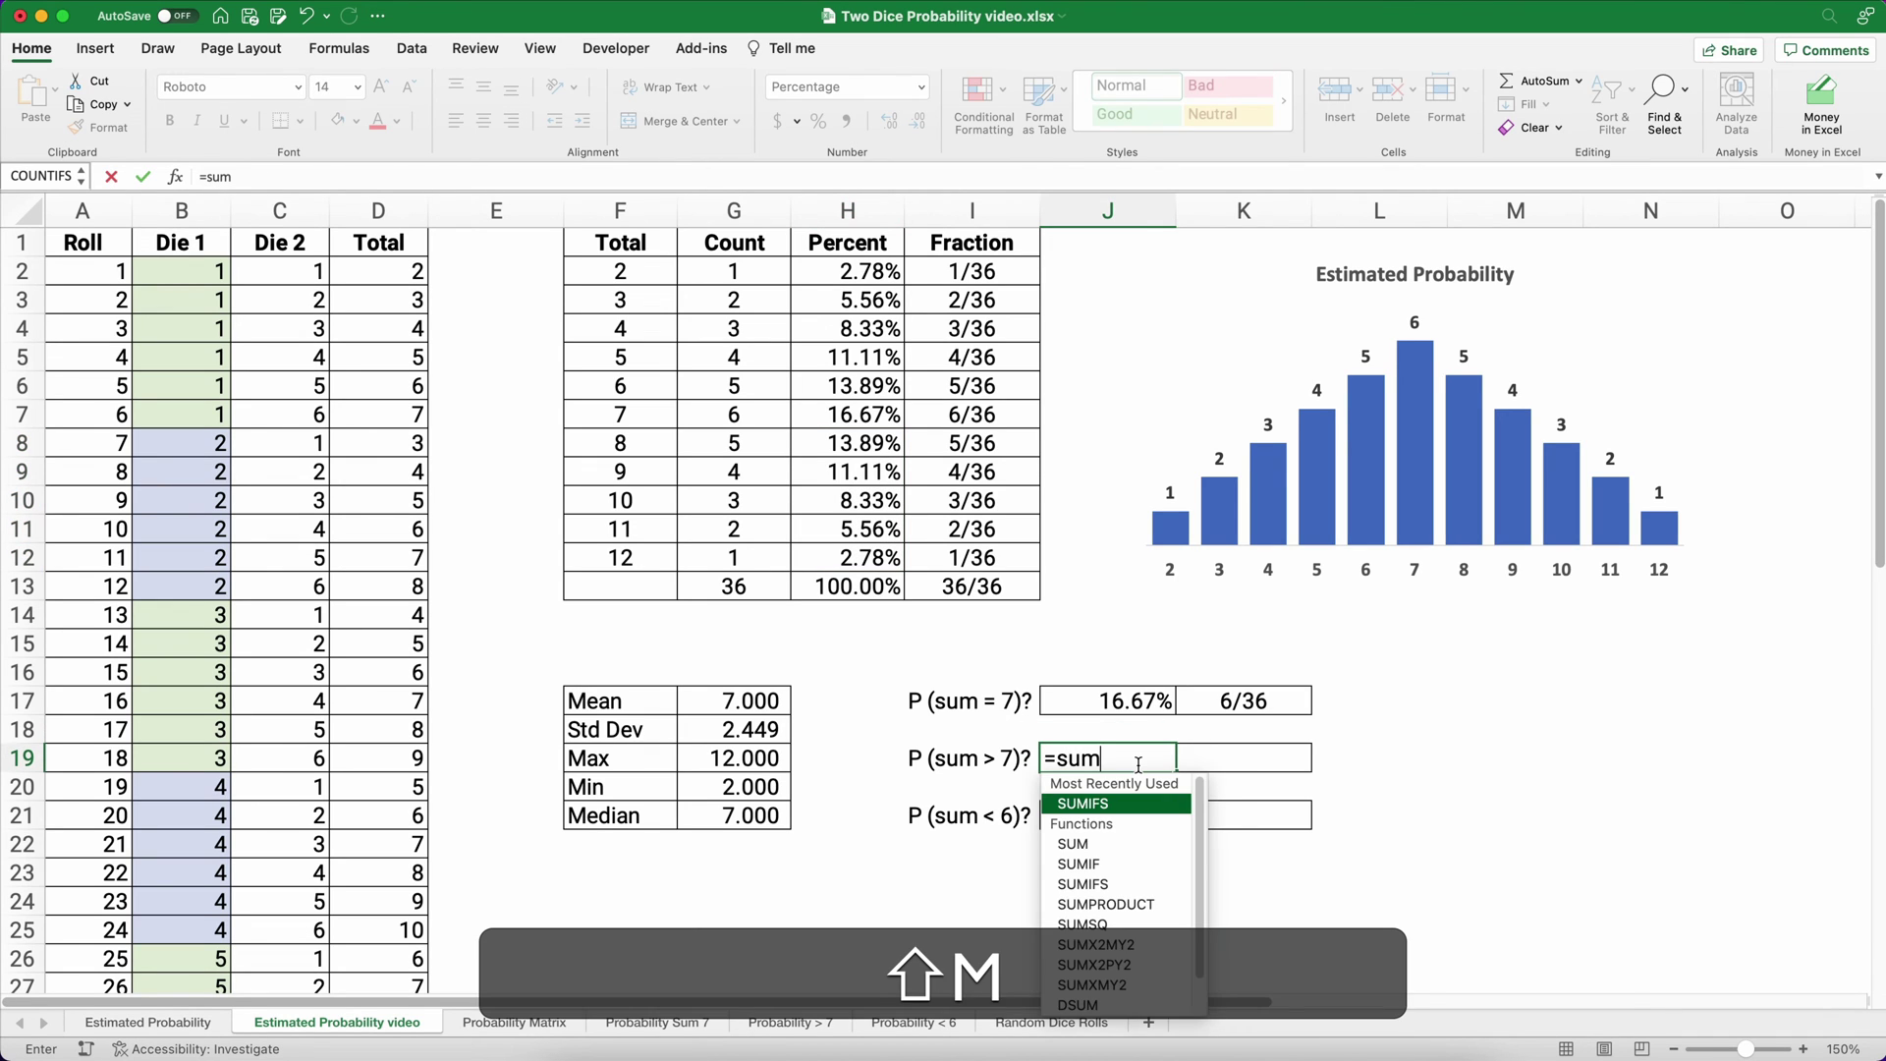
text(()
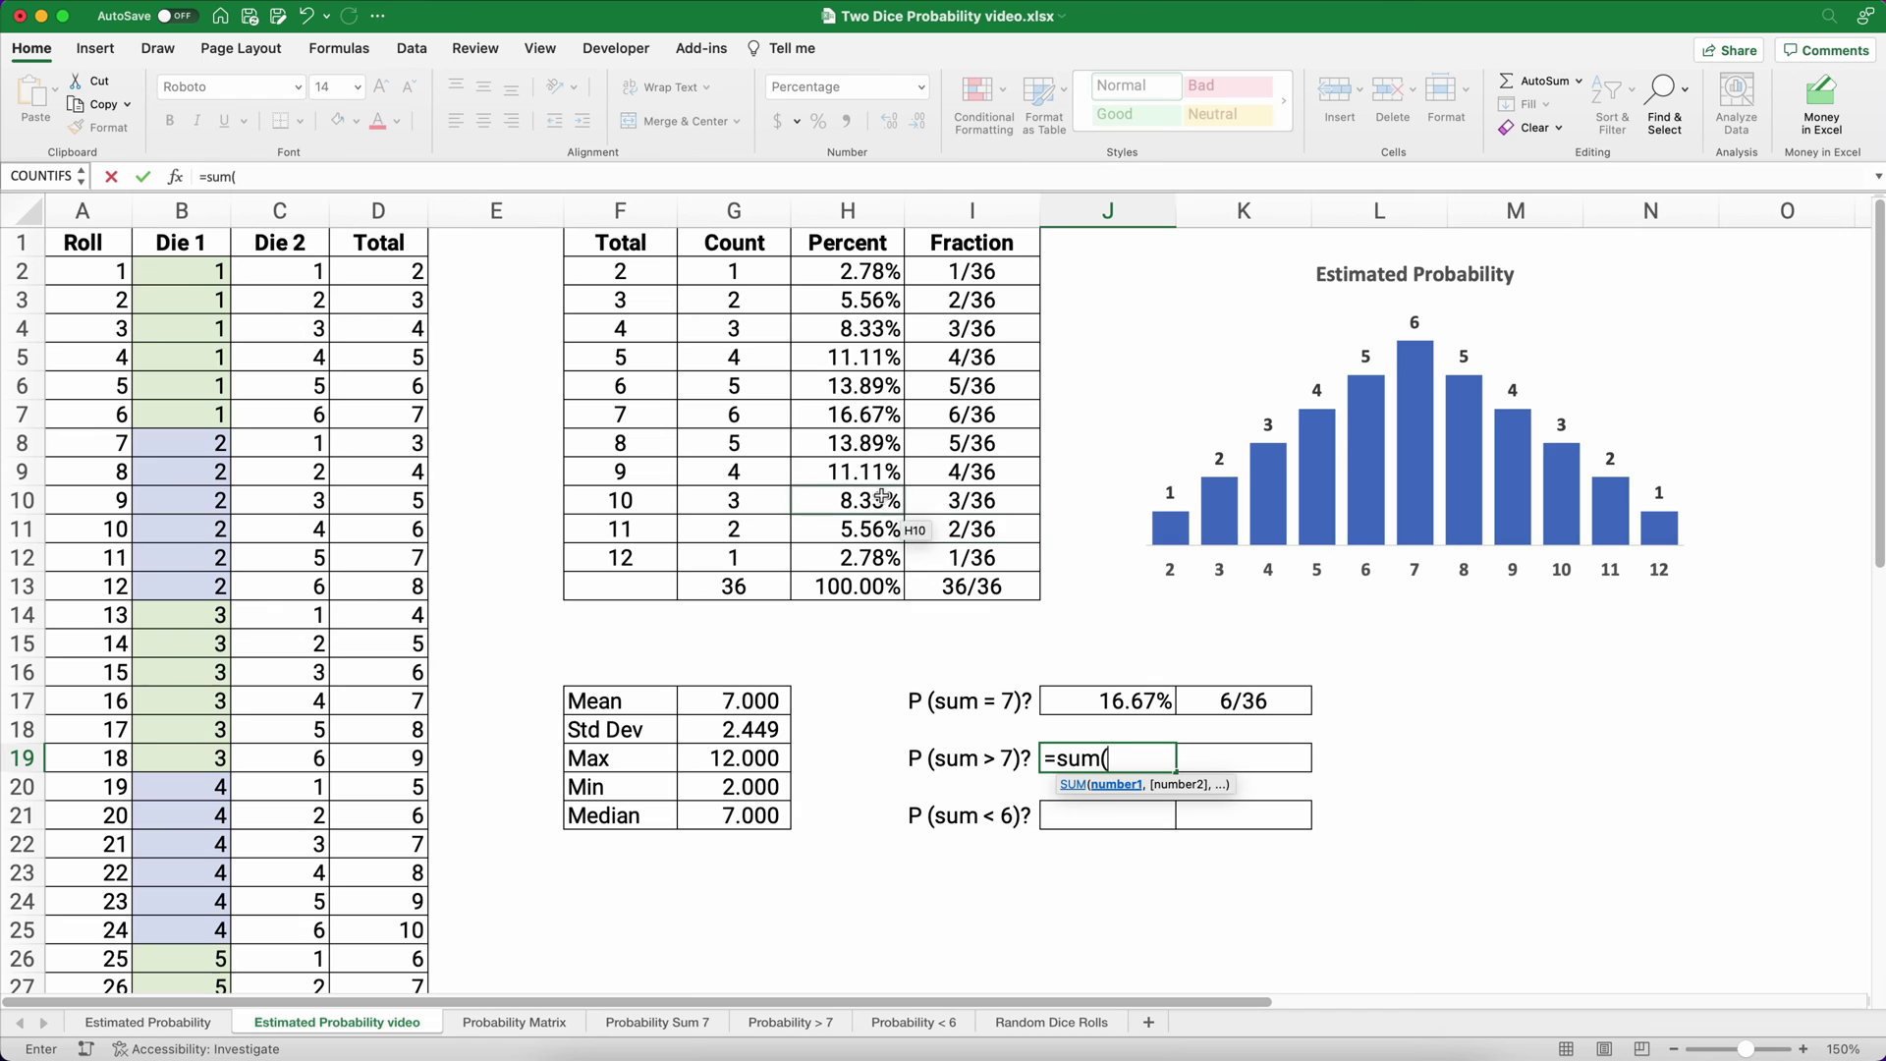
click(855, 454)
drag(854, 457, 860, 545)
text())
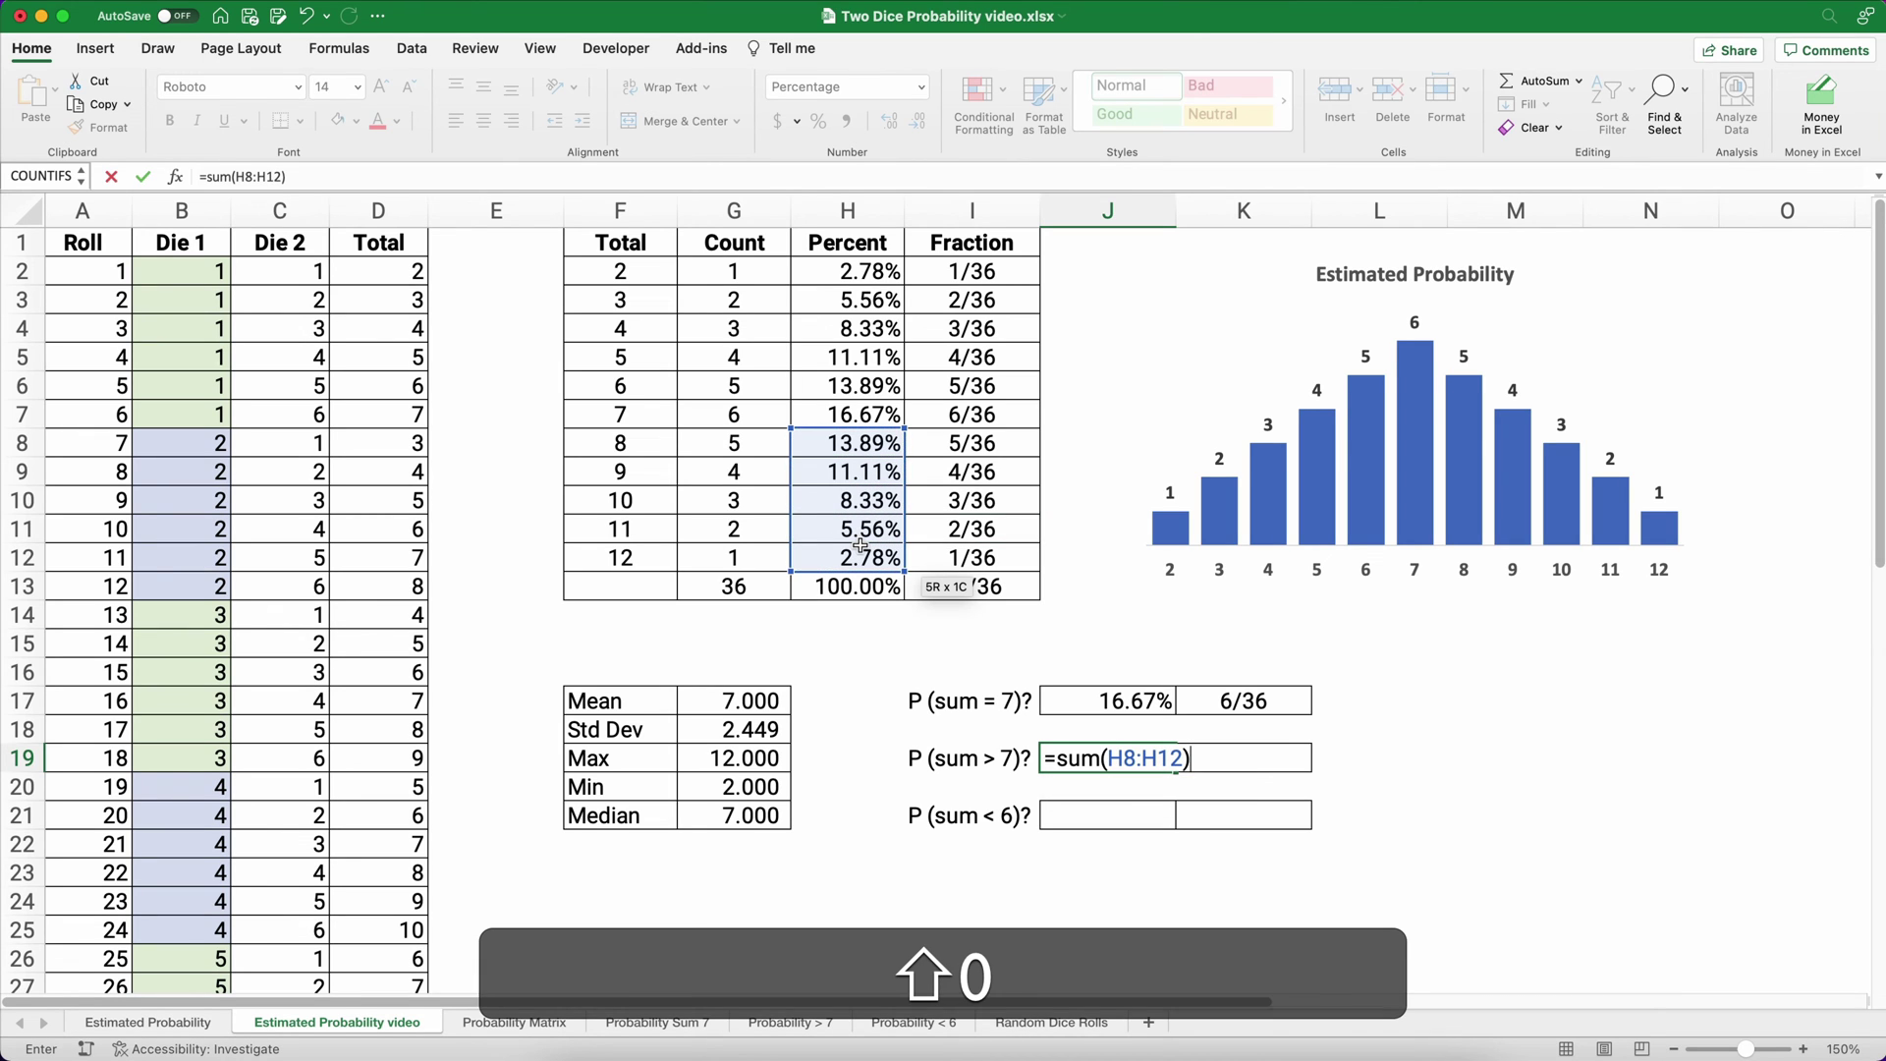
key(ctrl+Return)
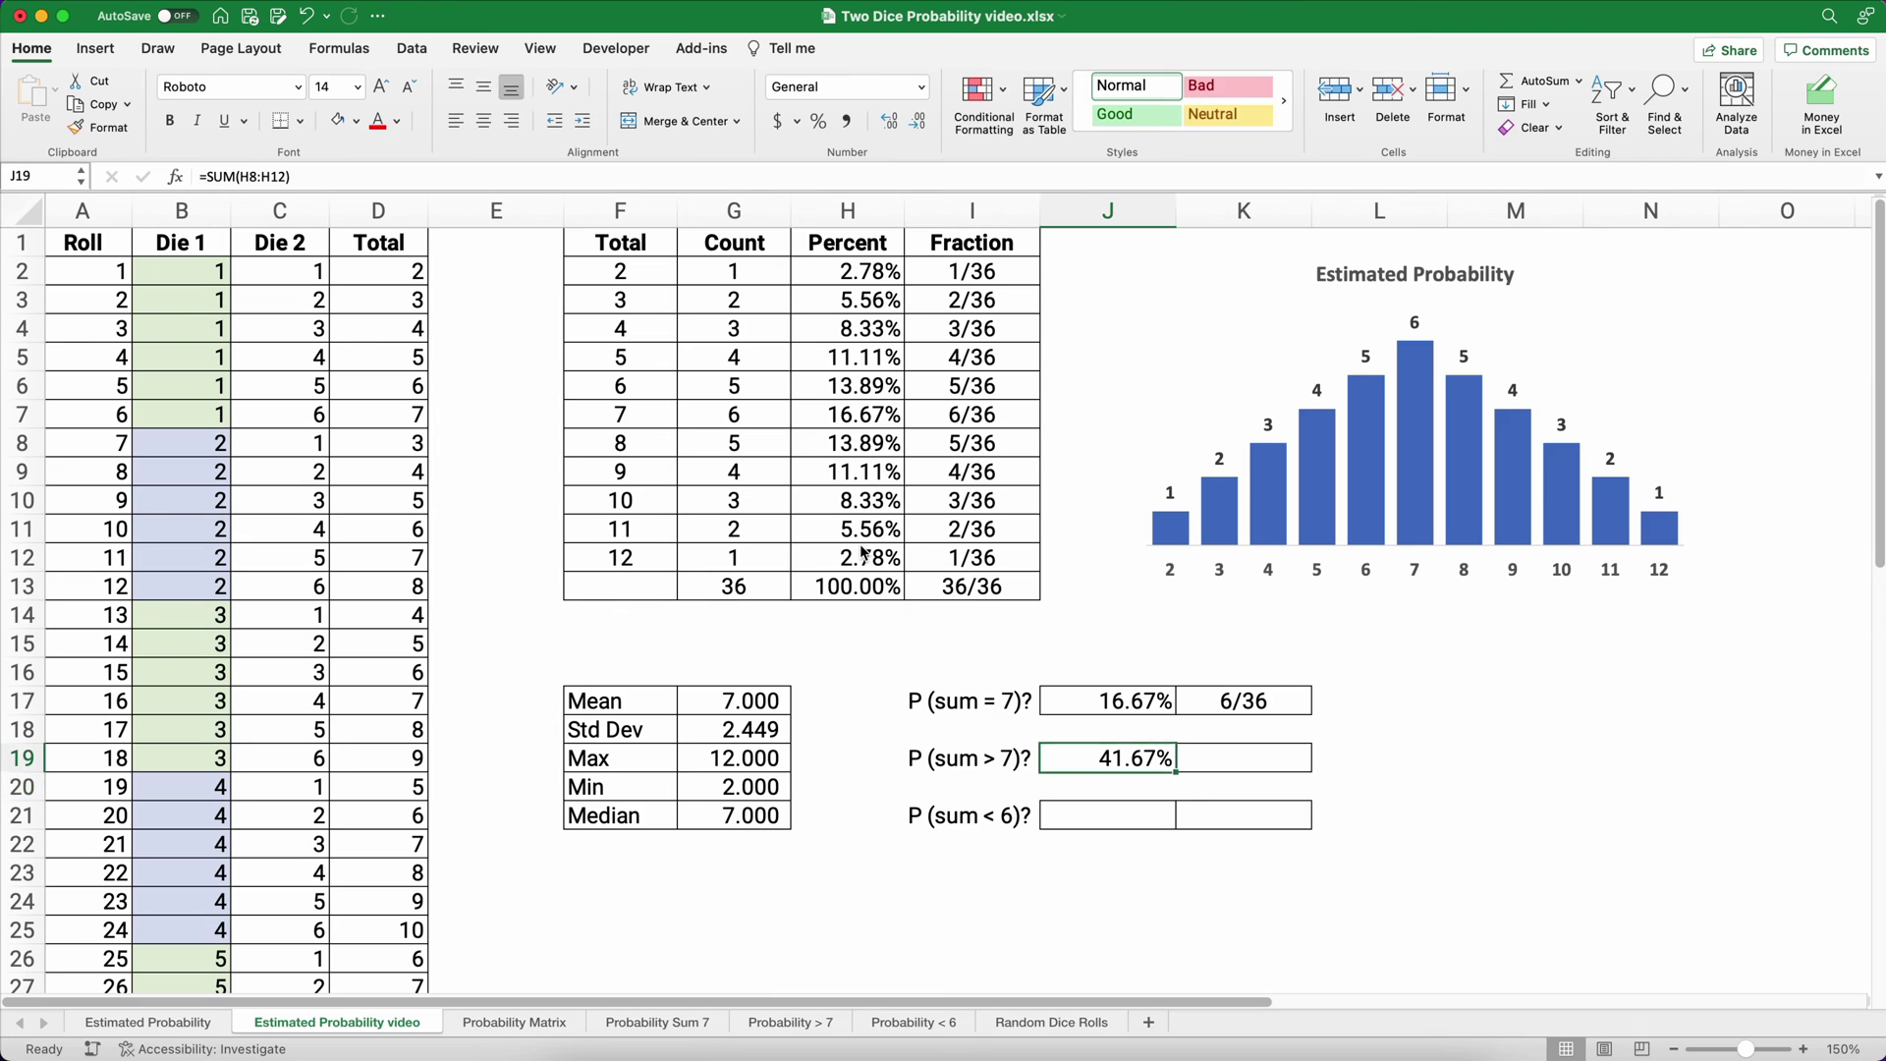
Add up the counts for totals 8 to 12 and enter the P (sum > 7) fraction in K19 as the text 15/36.
key(Tab)
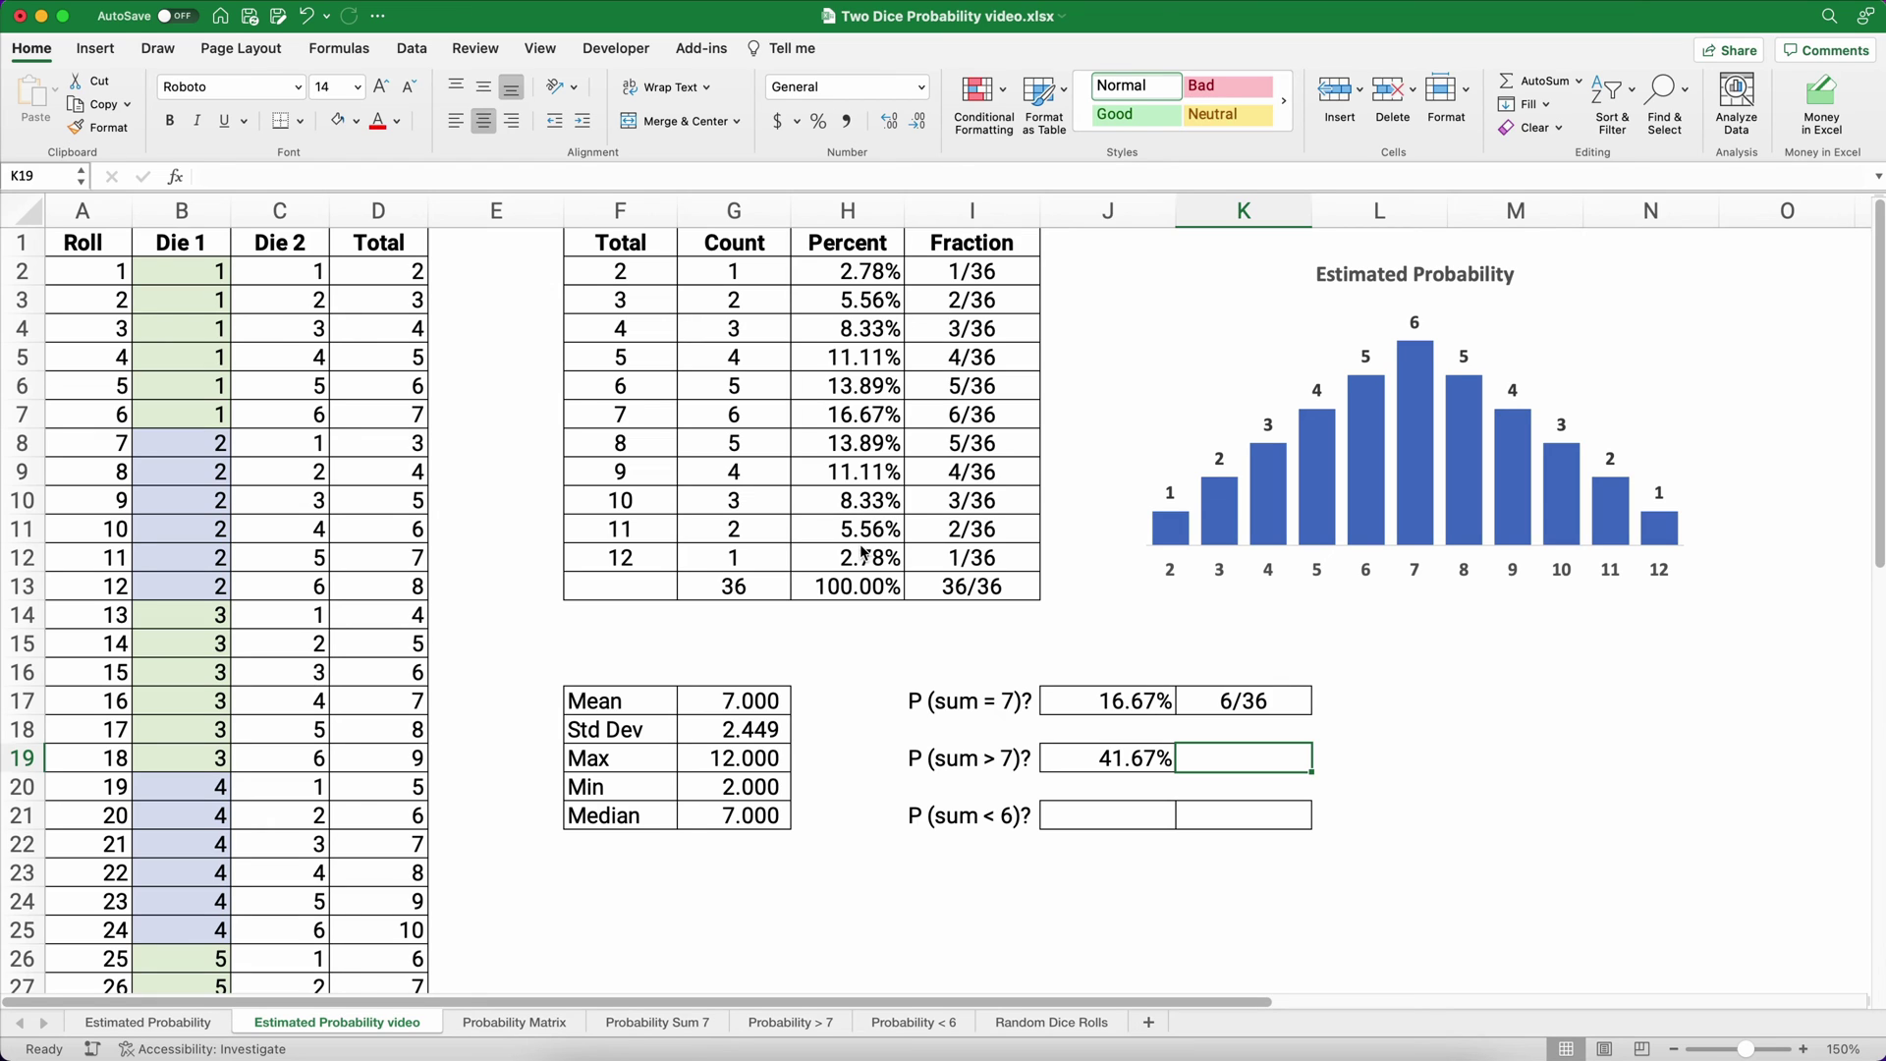
click(722, 448)
drag(722, 448, 724, 551)
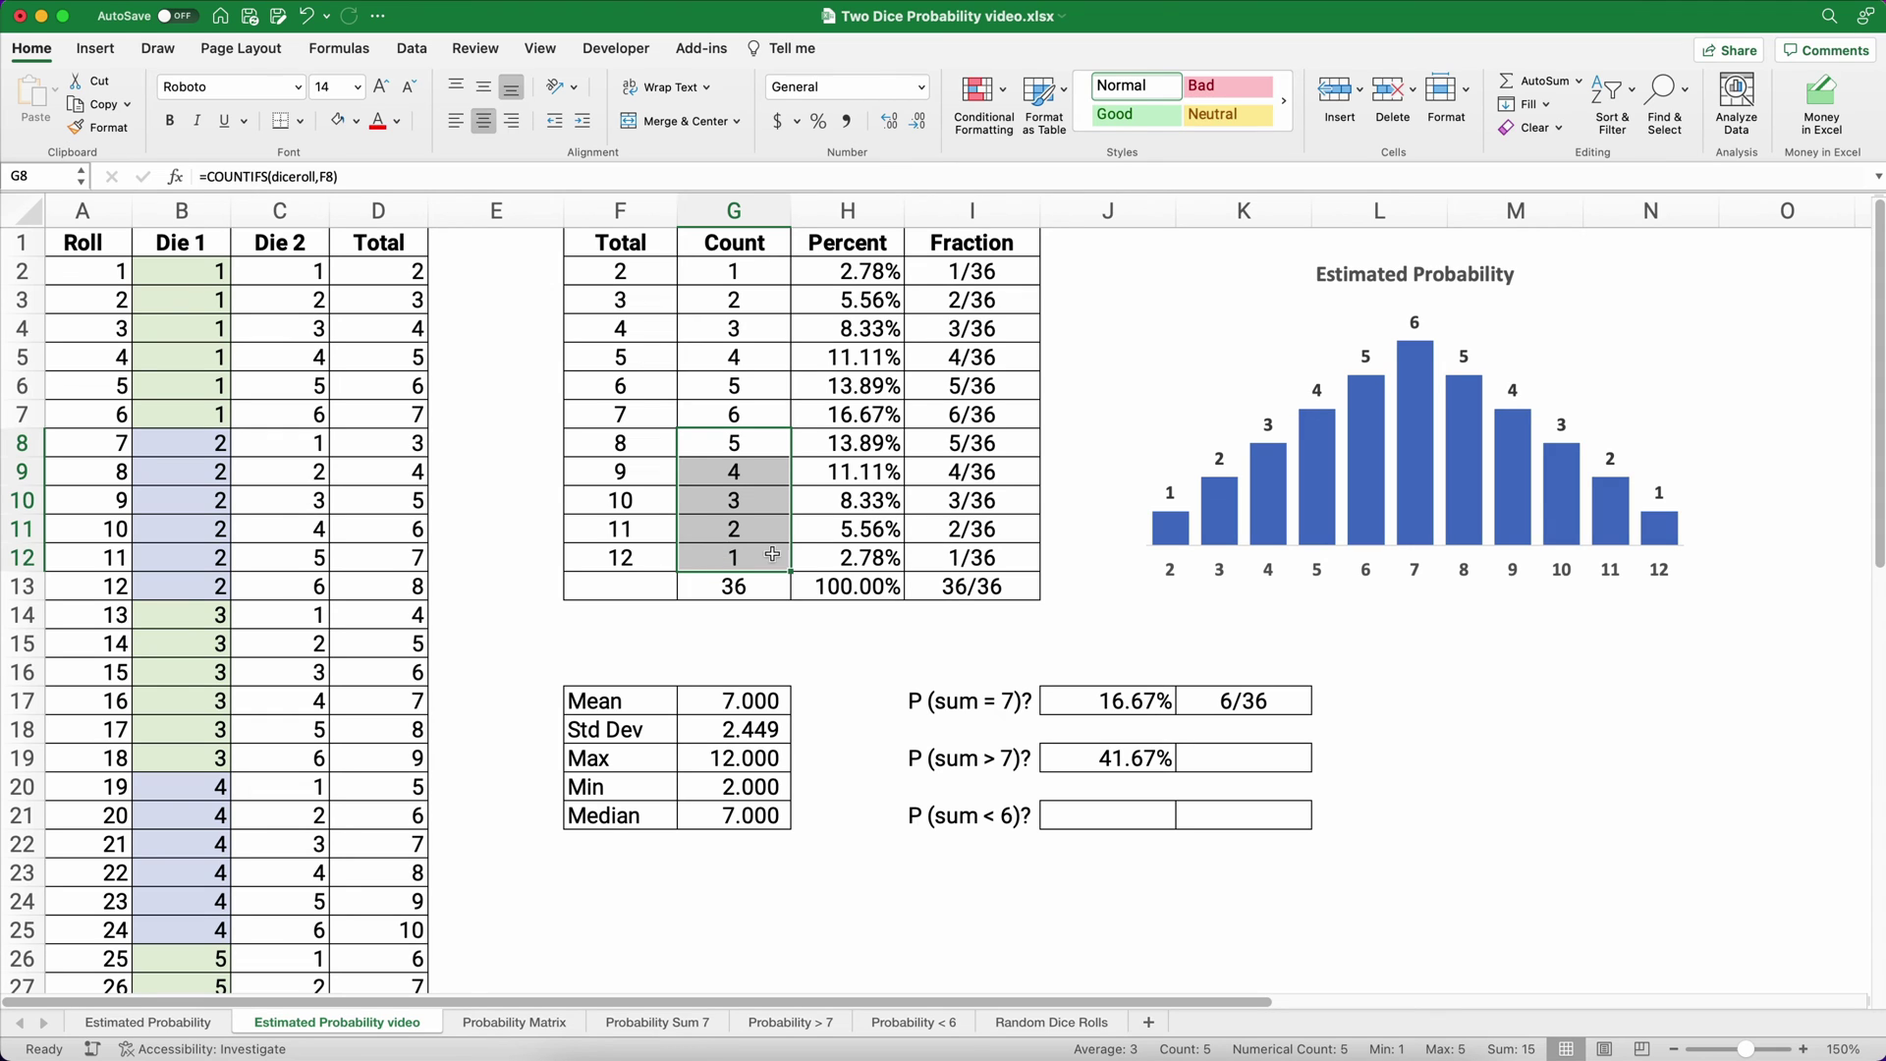
click(1251, 751)
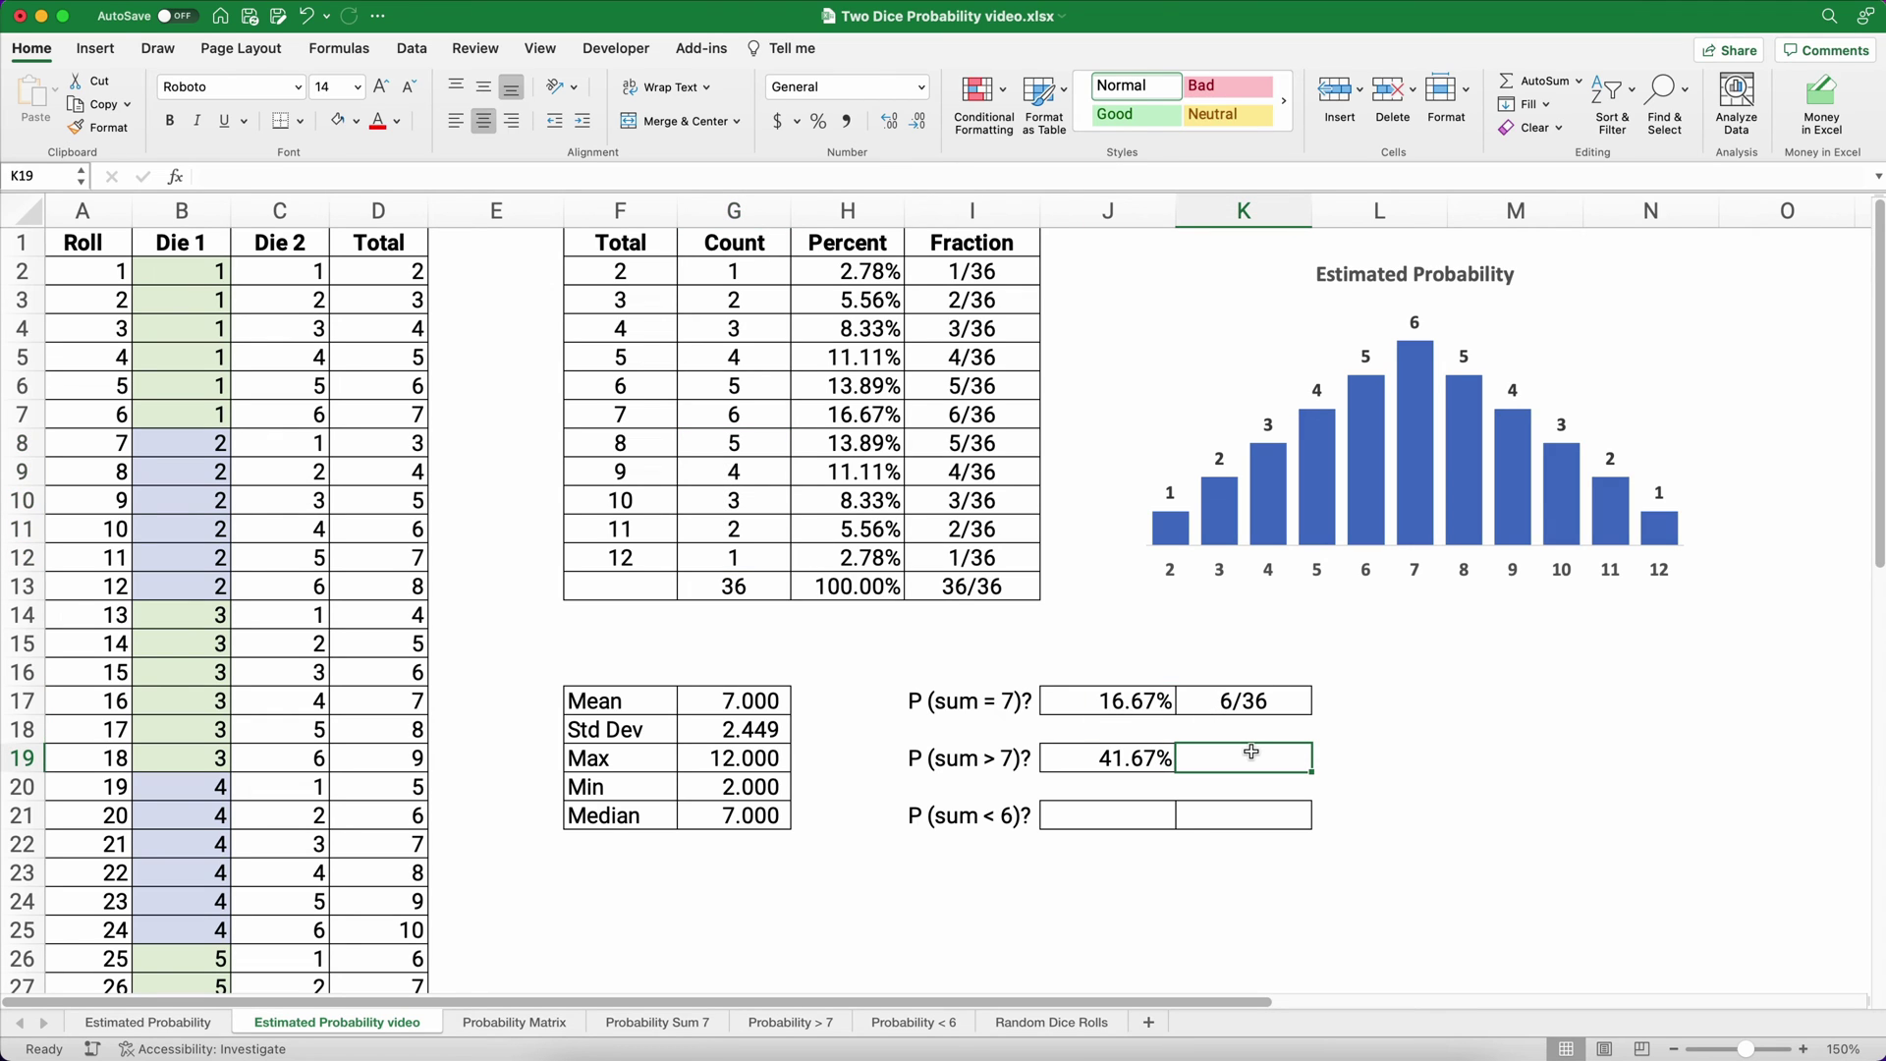
text('15)
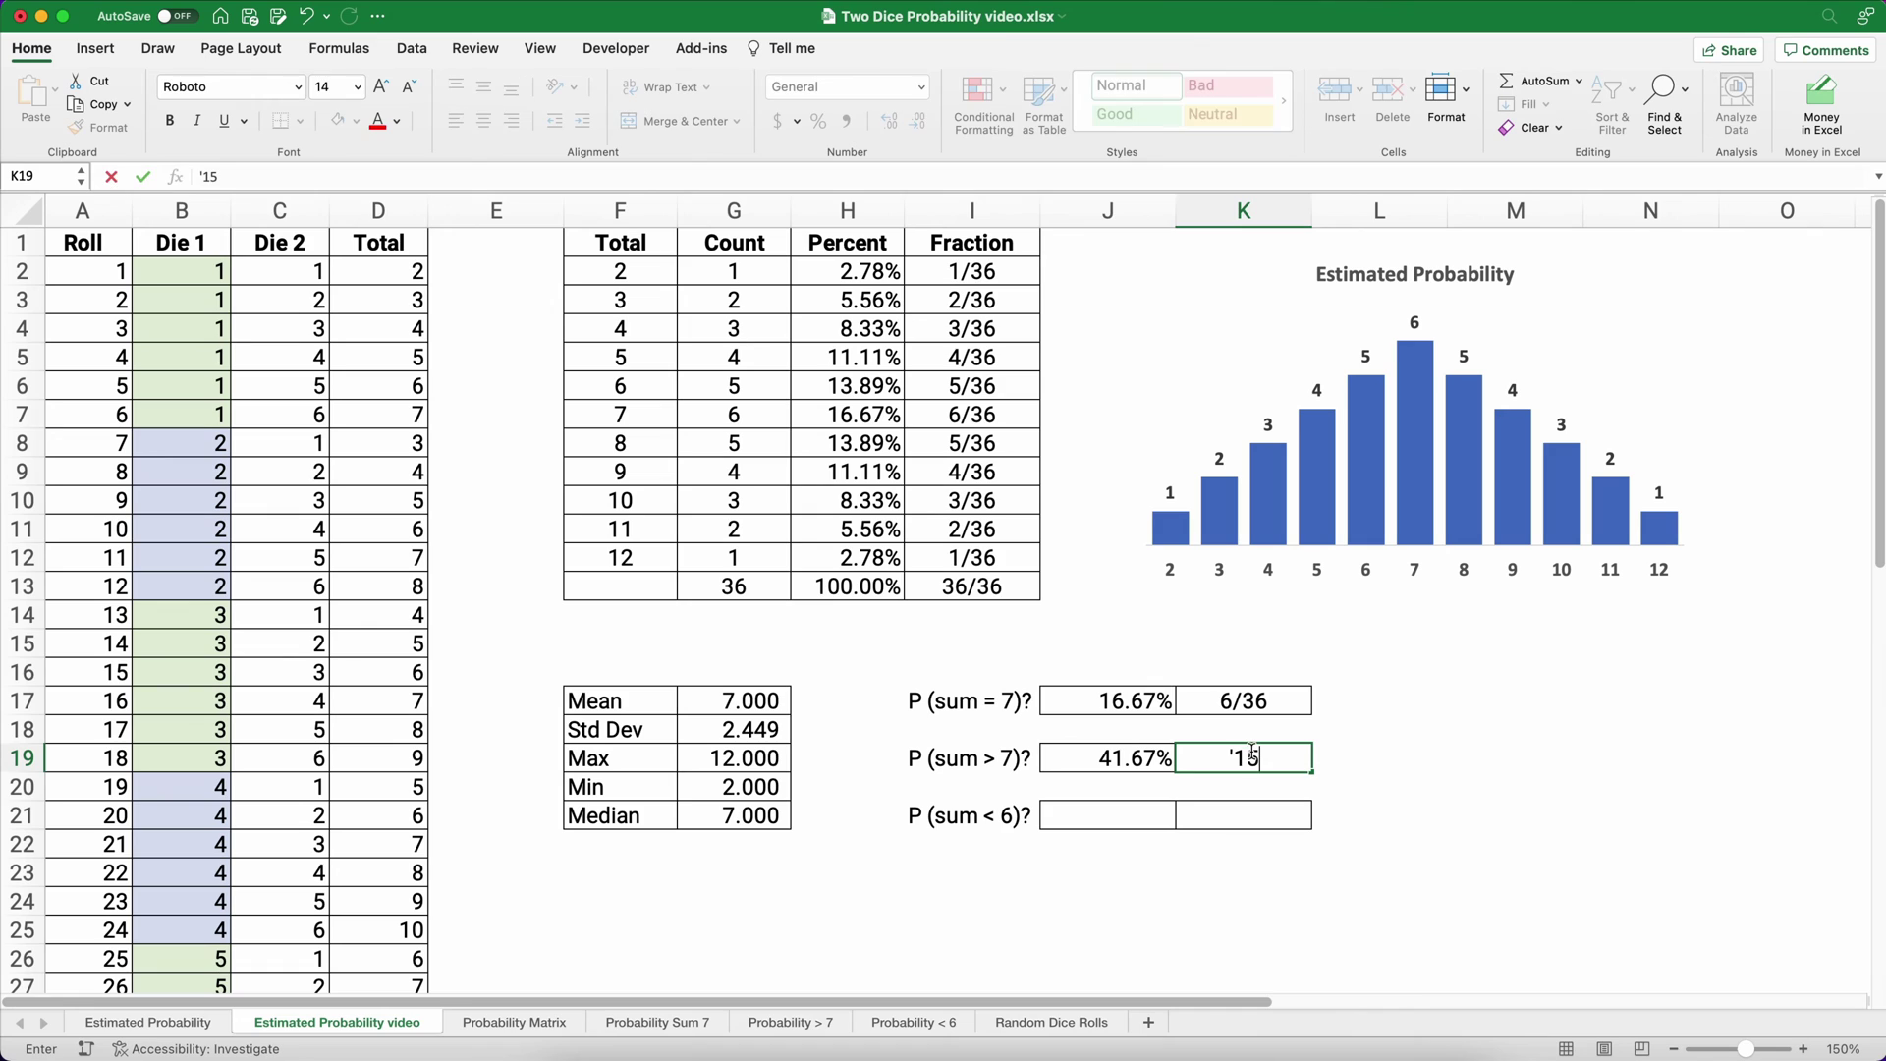
text(/36)
key(Return)
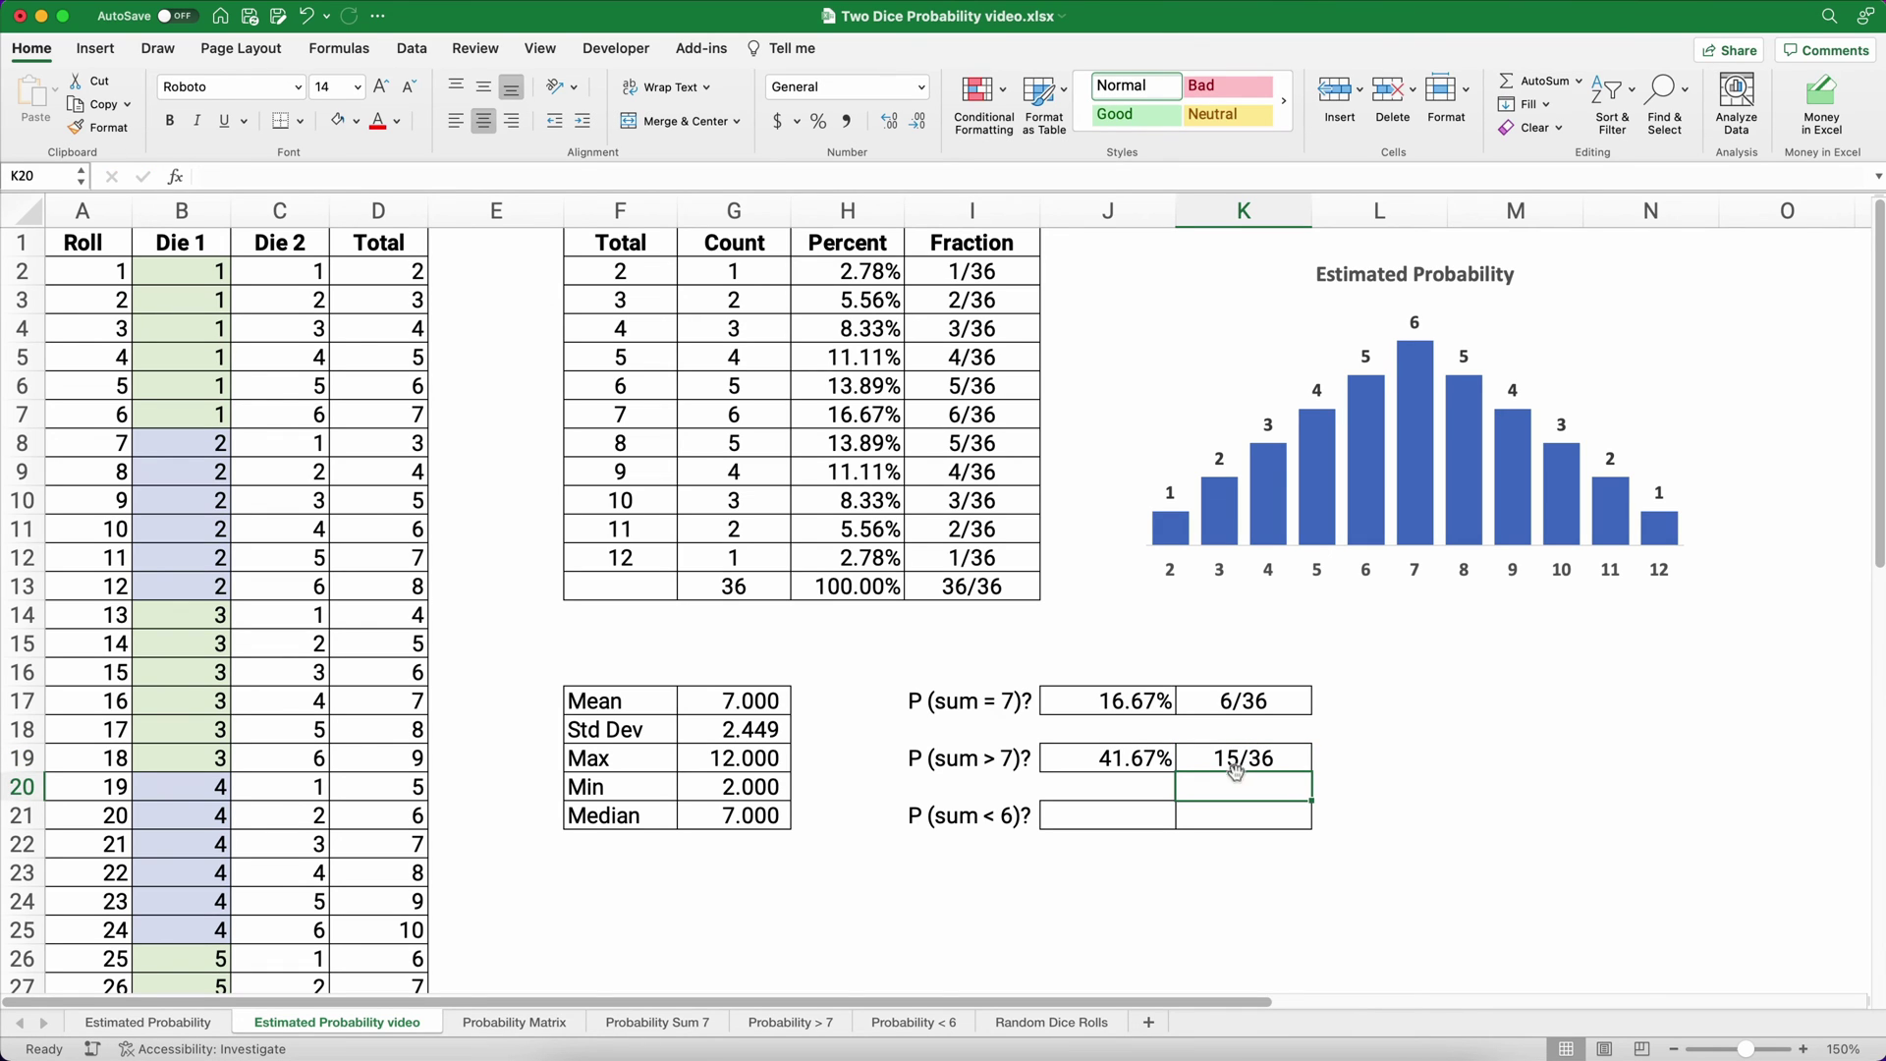
Calculate the P (sum < 6) percent in J21 with =SUM(H2:H5), adding the percents for totals 2 to 5.
click(1154, 812)
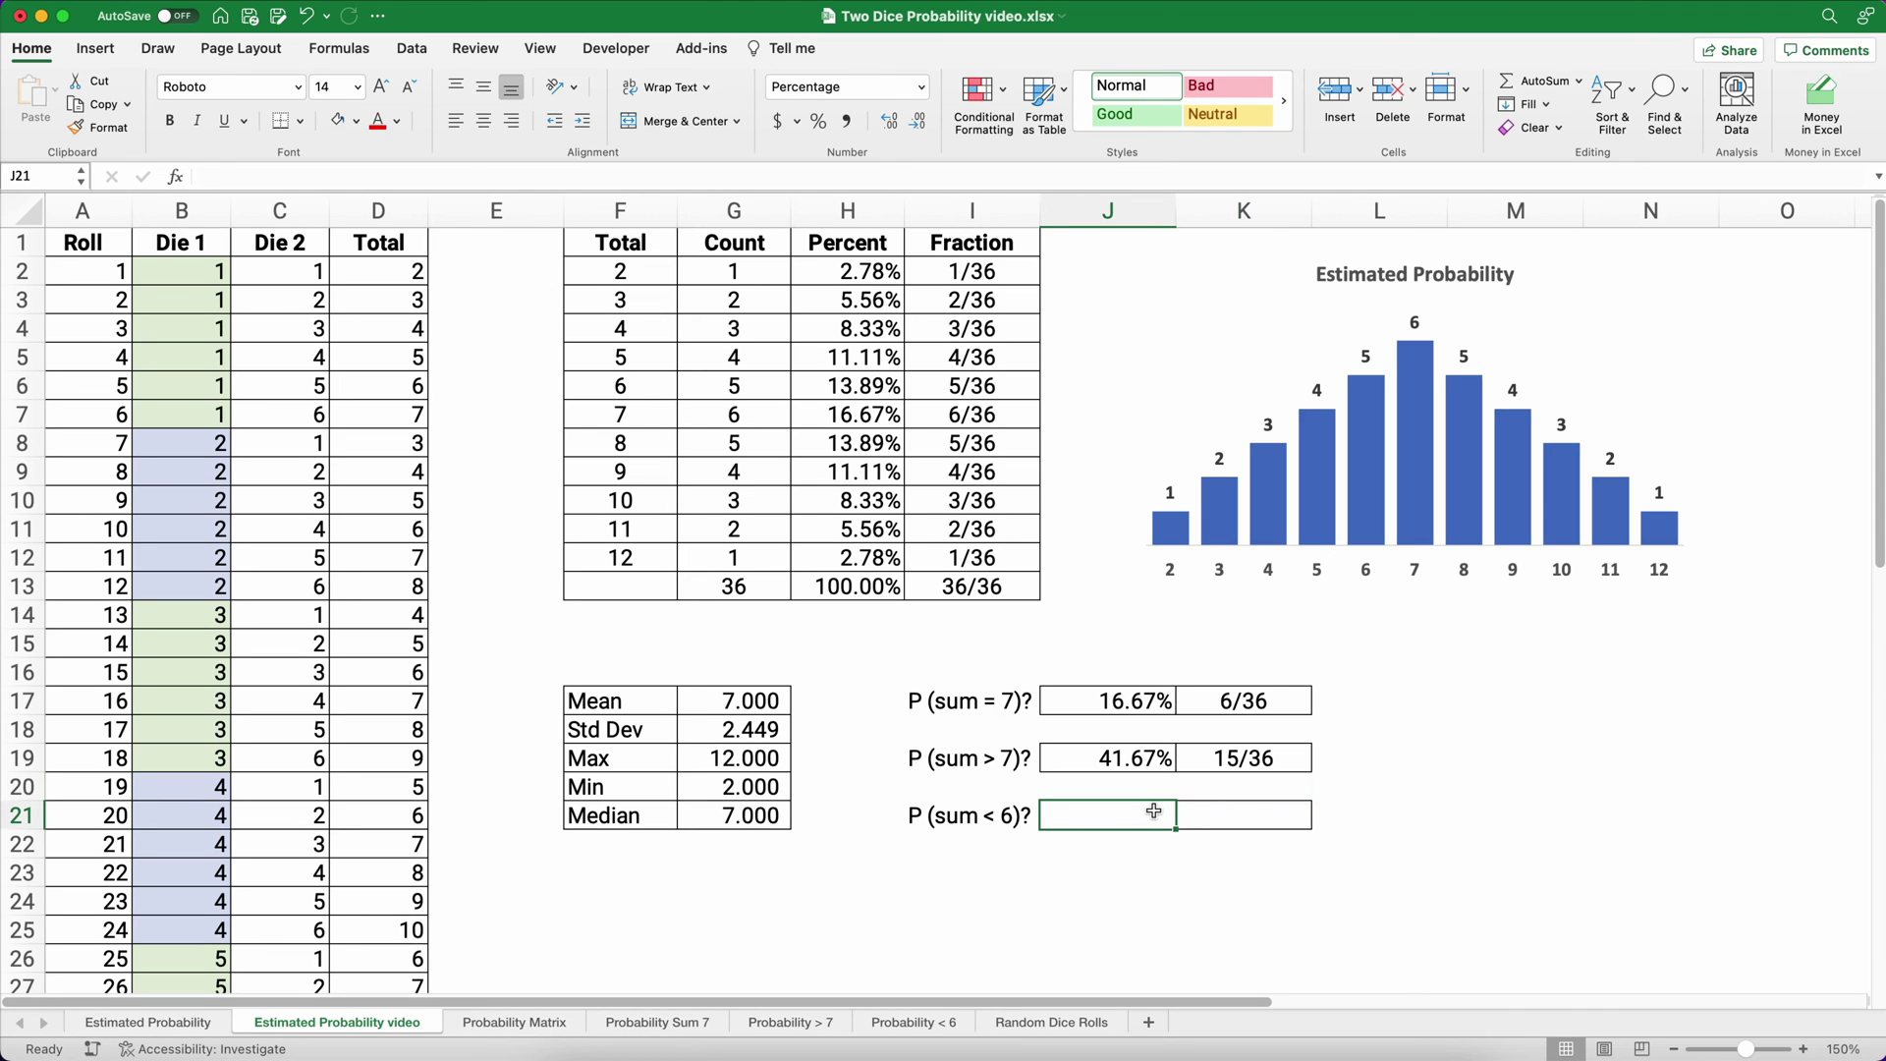
text(=sum)
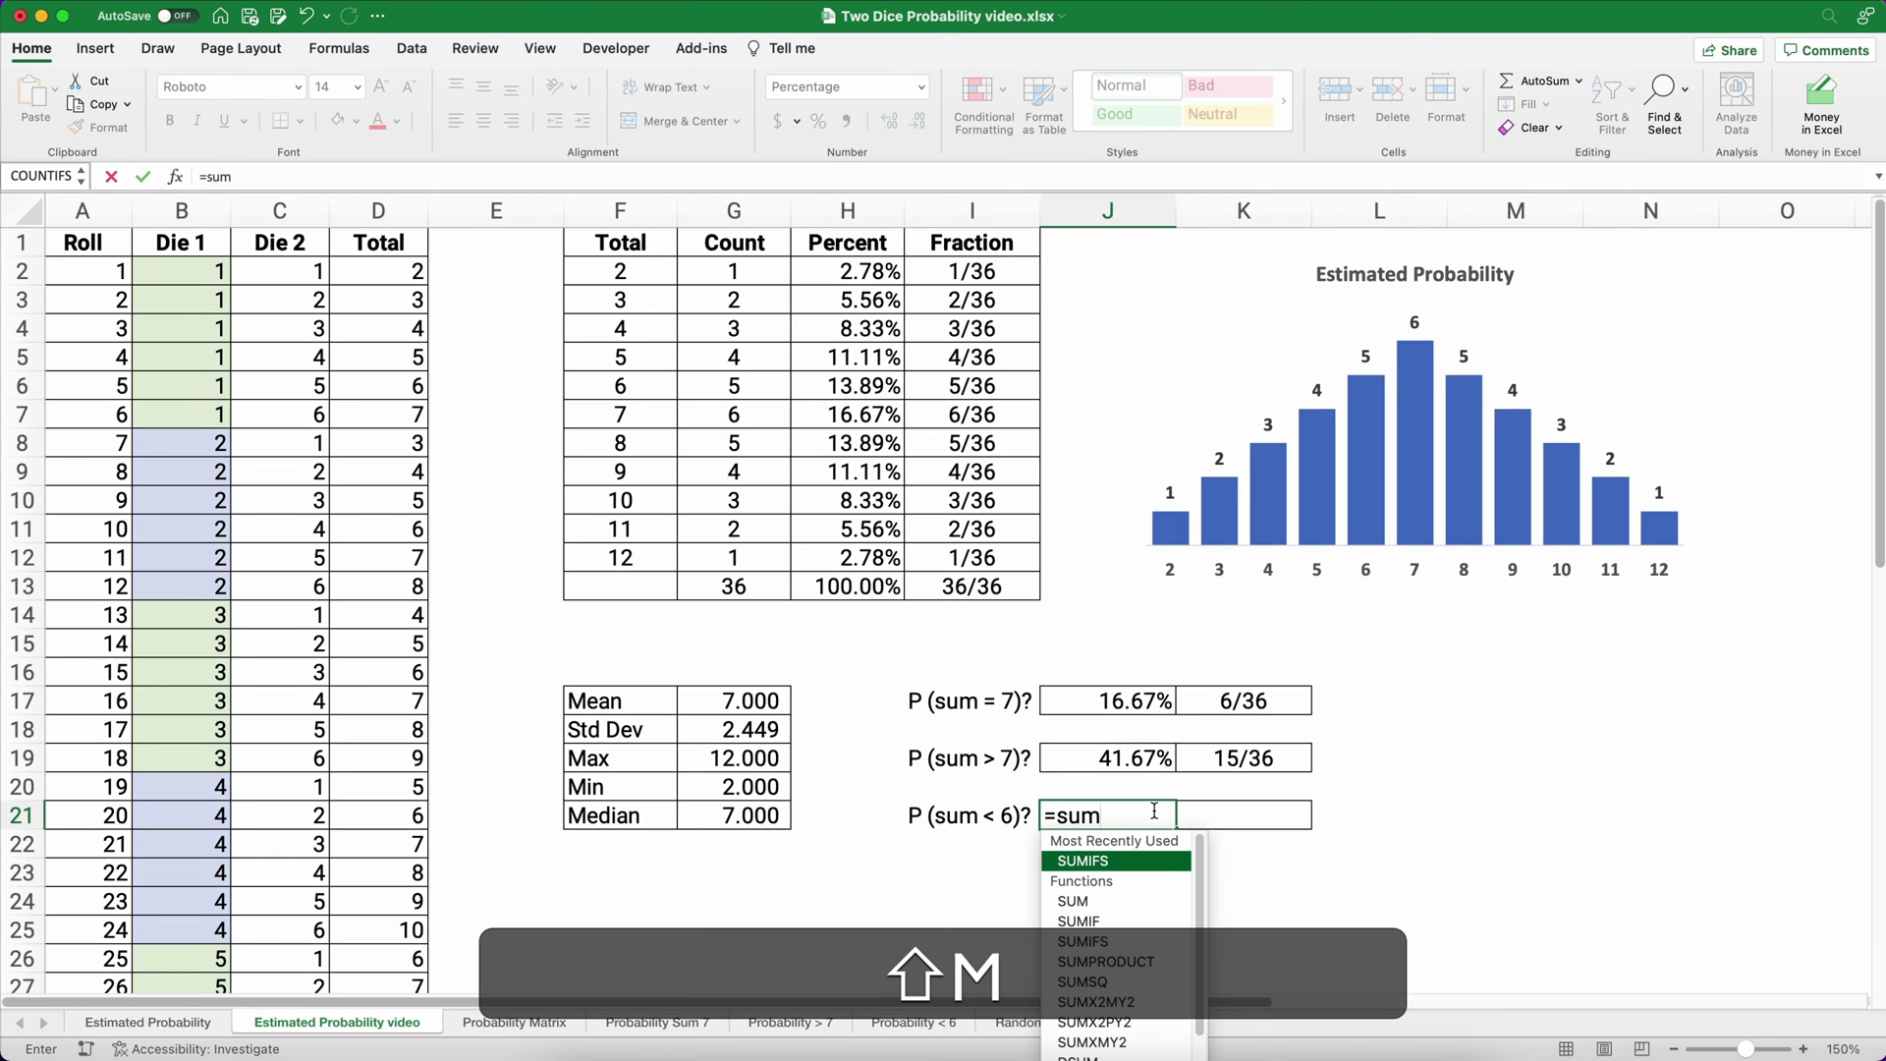
text(()
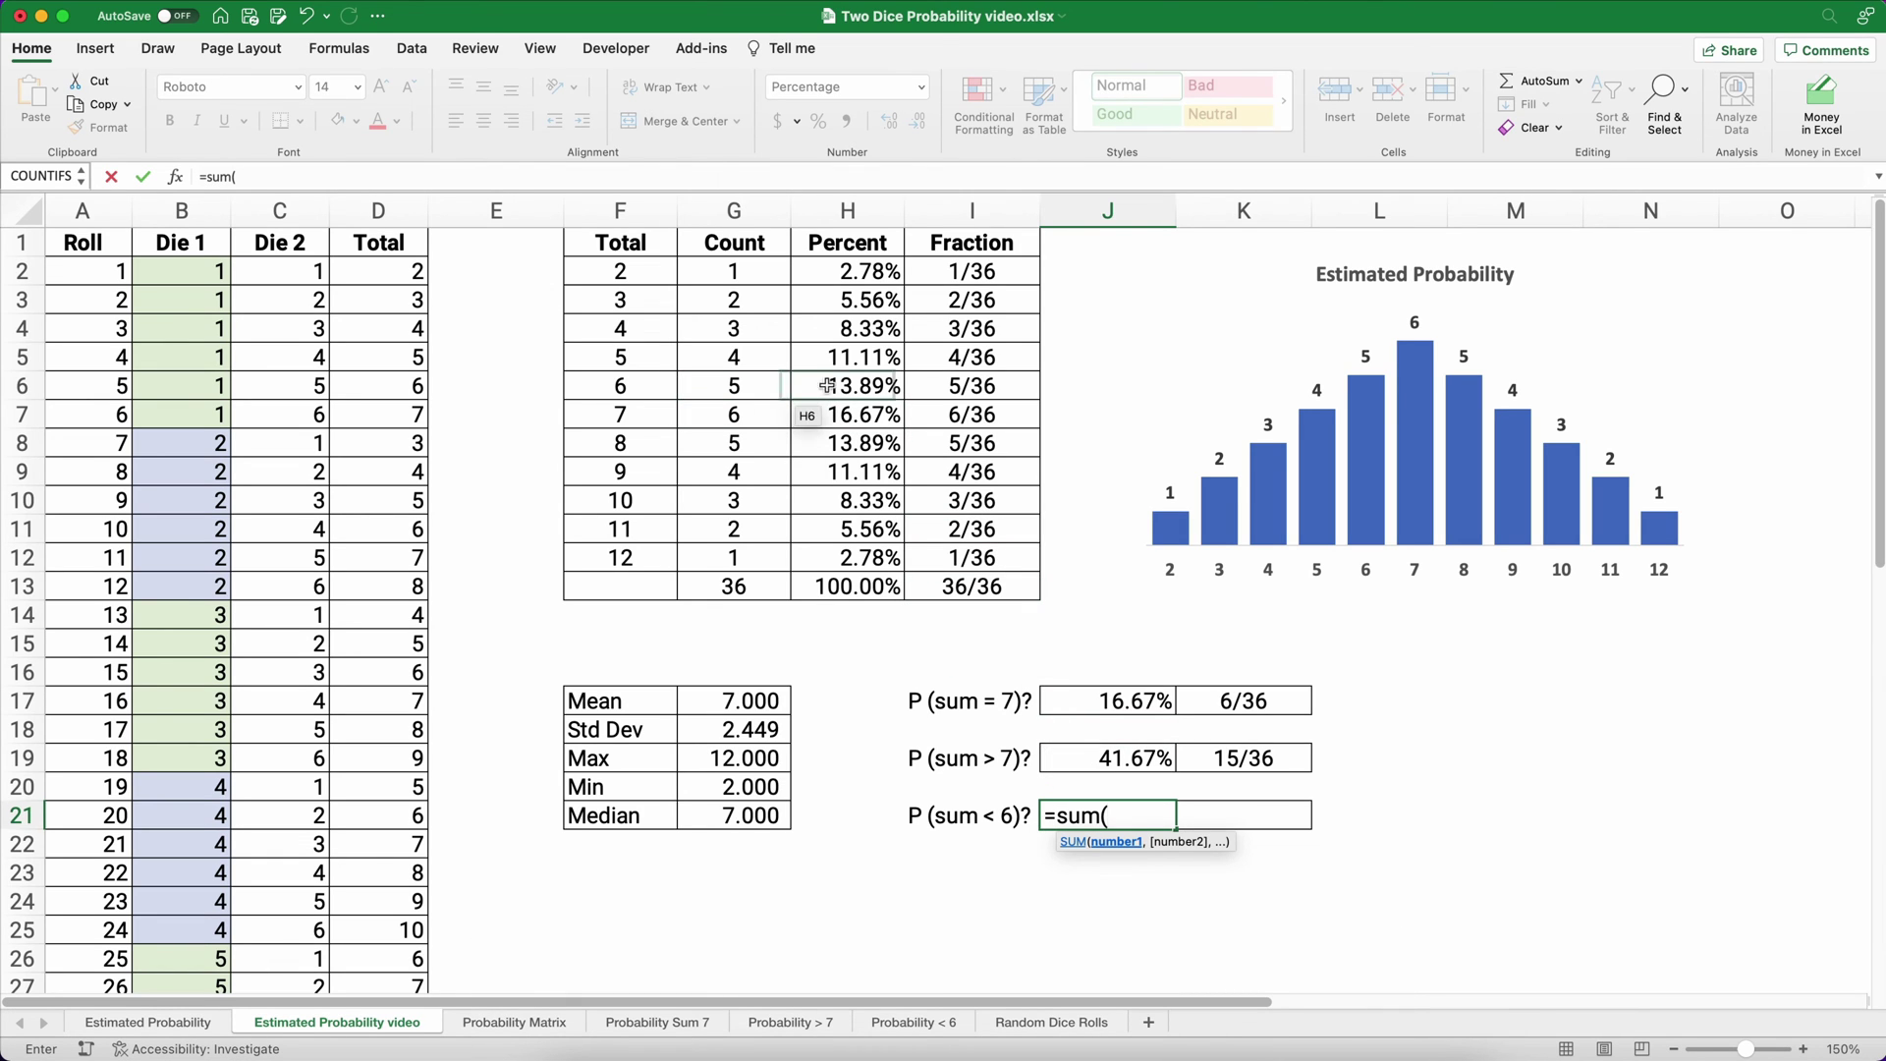
mouse_move(835, 358)
mouse_down()
mouse_move(840, 275)
mouse_move(833, 372)
mouse_up()
click(835, 274)
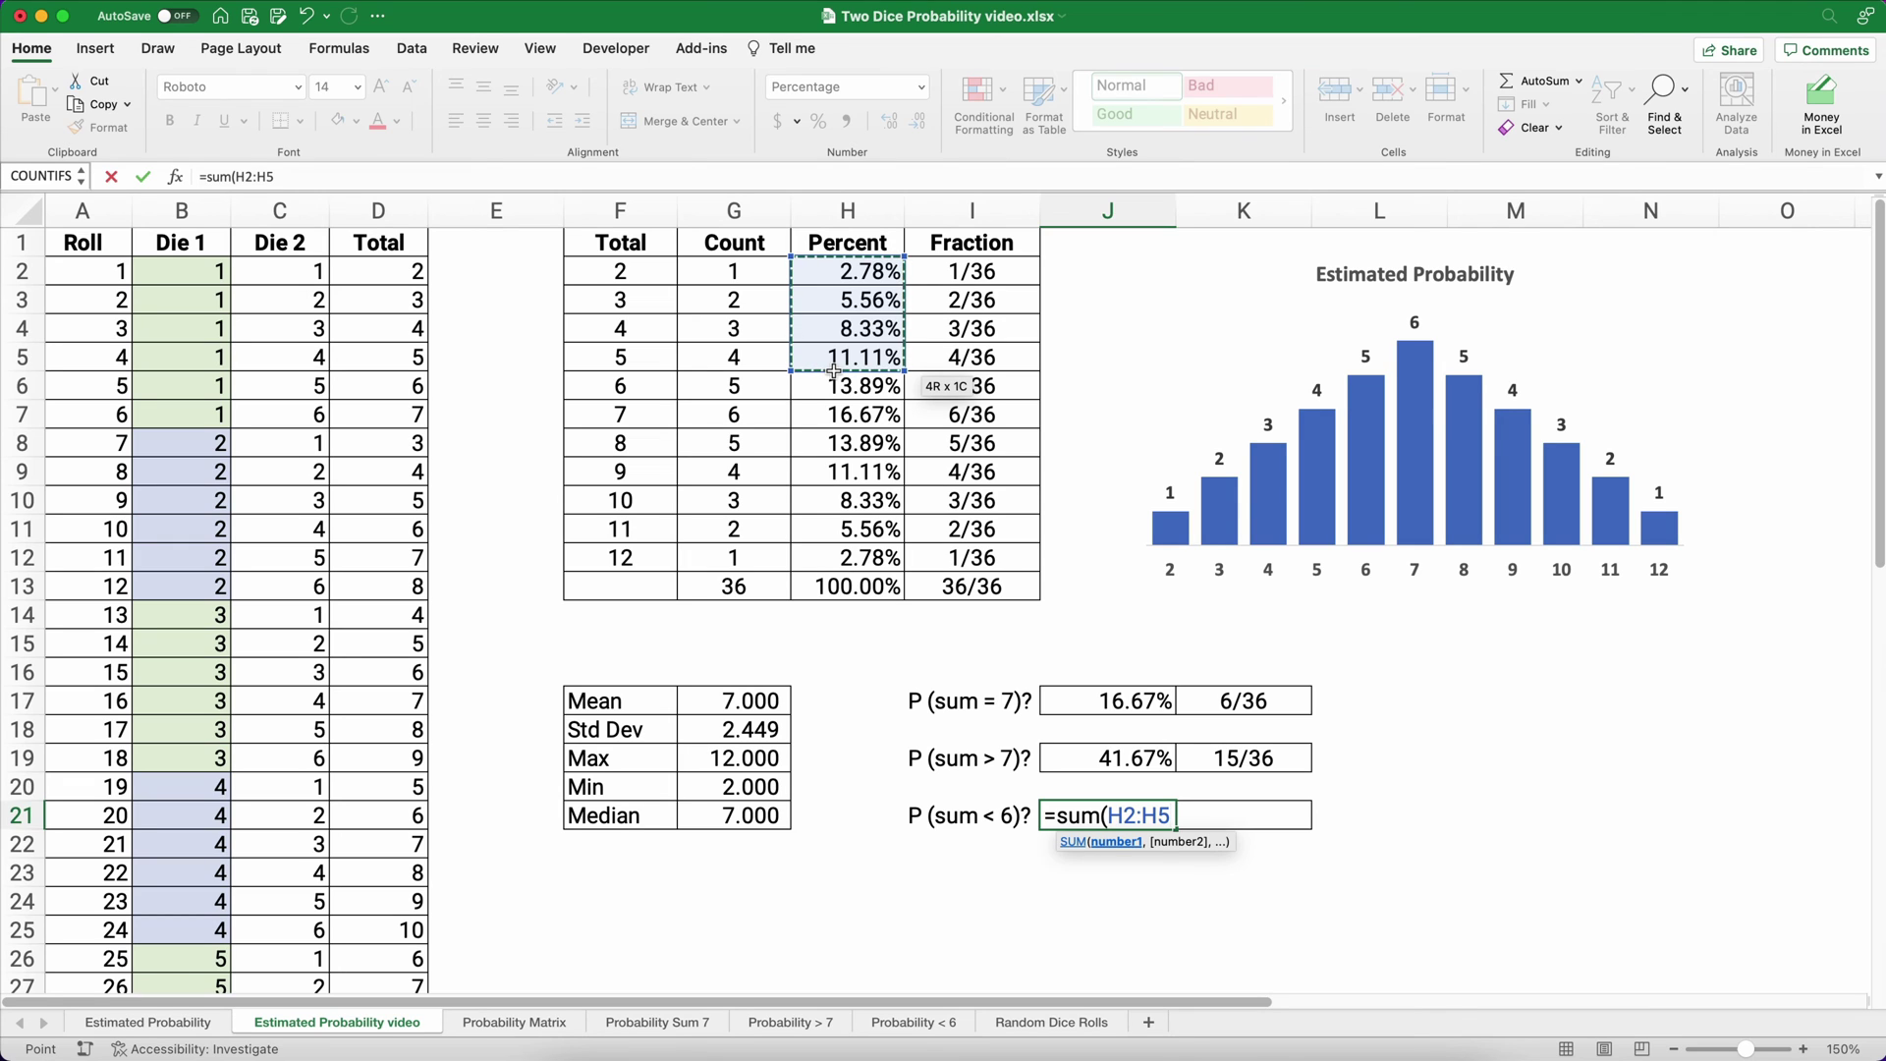
text())
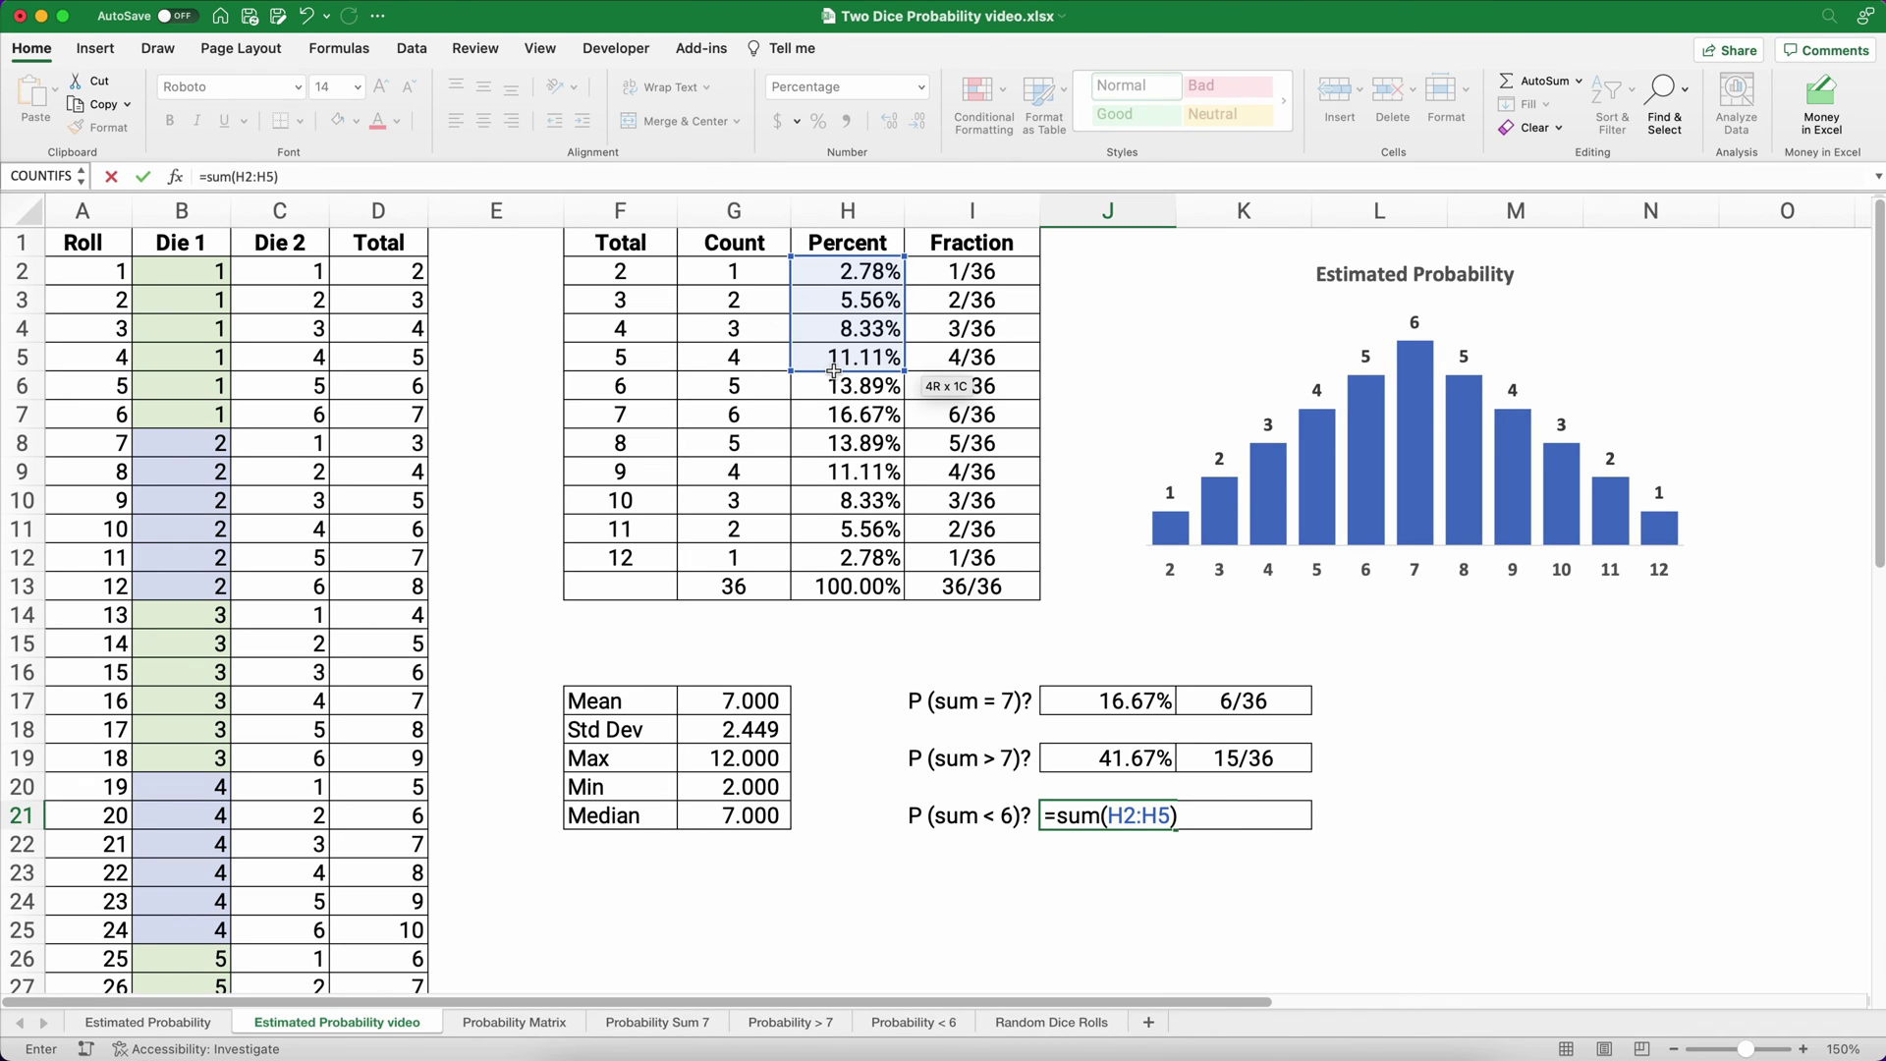
key(Return)
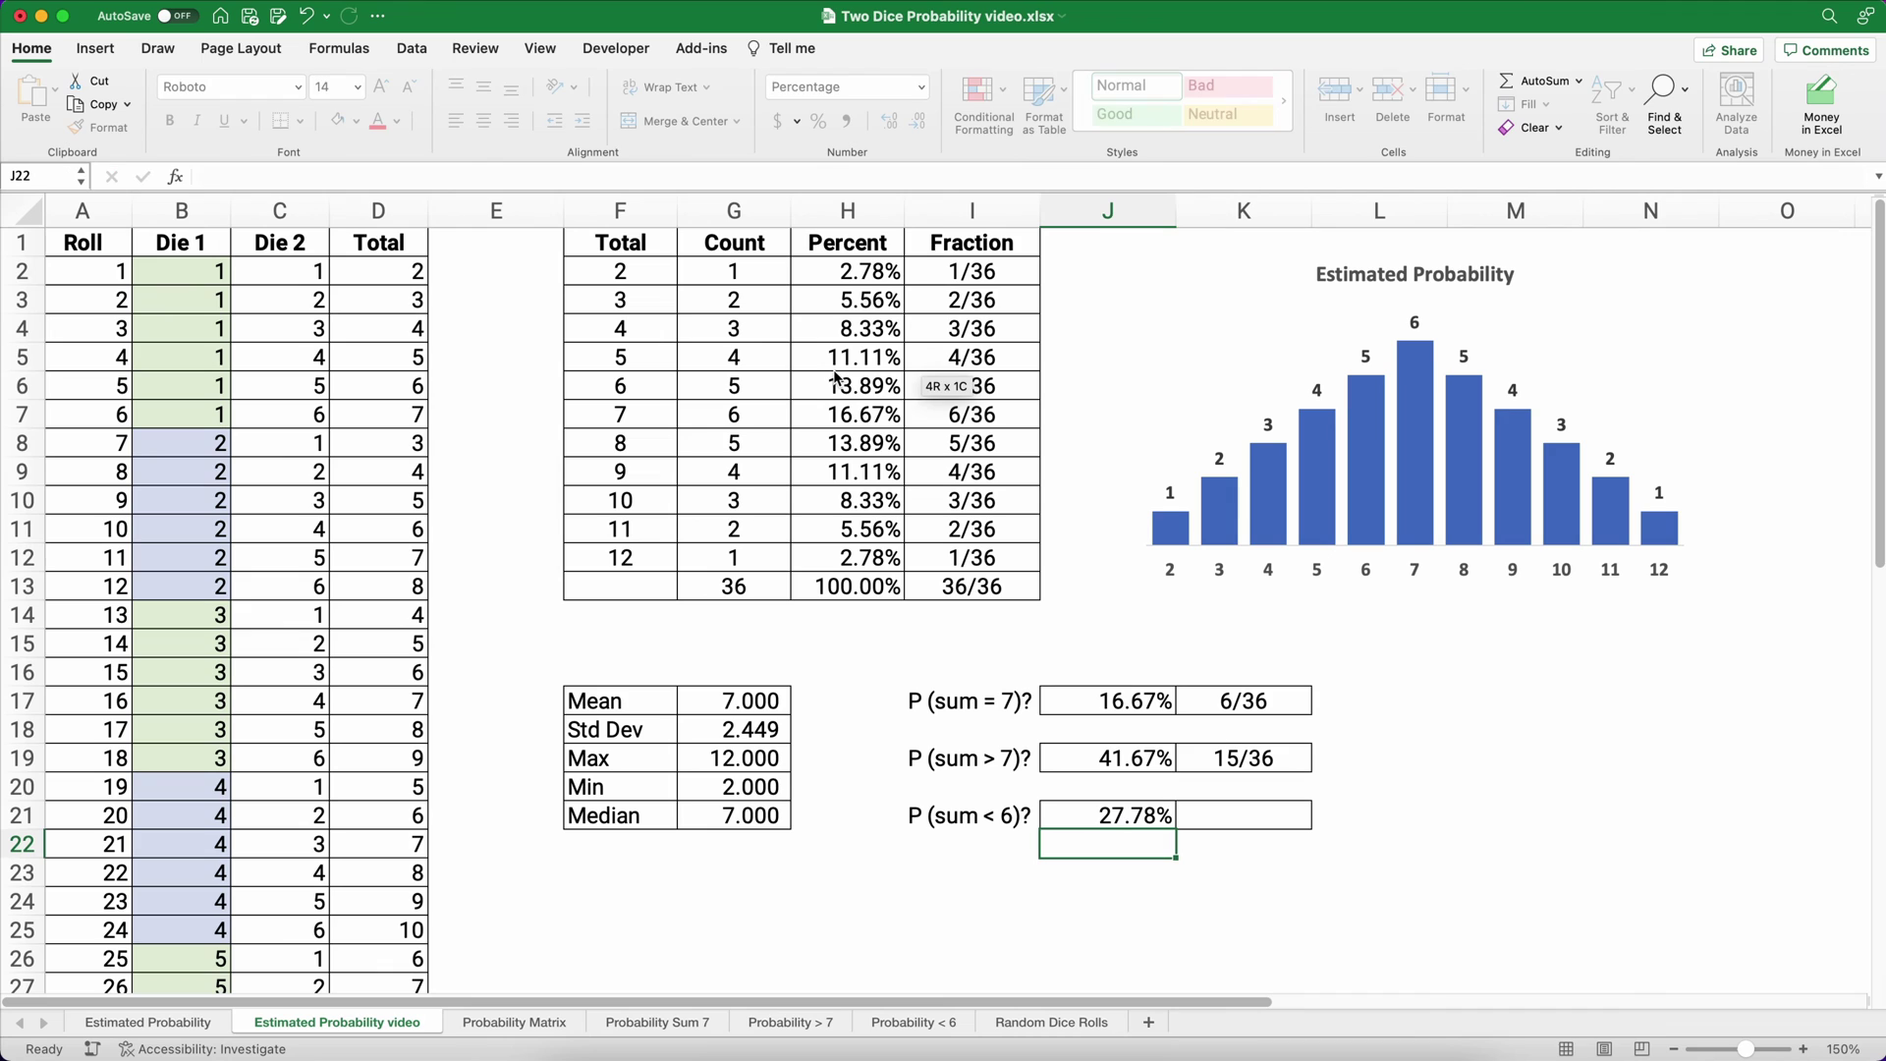
Add up the counts for totals 2 to 5 and enter the P (sum < 6) fraction in K21 as the text 10/36.
drag(744, 277, 752, 352)
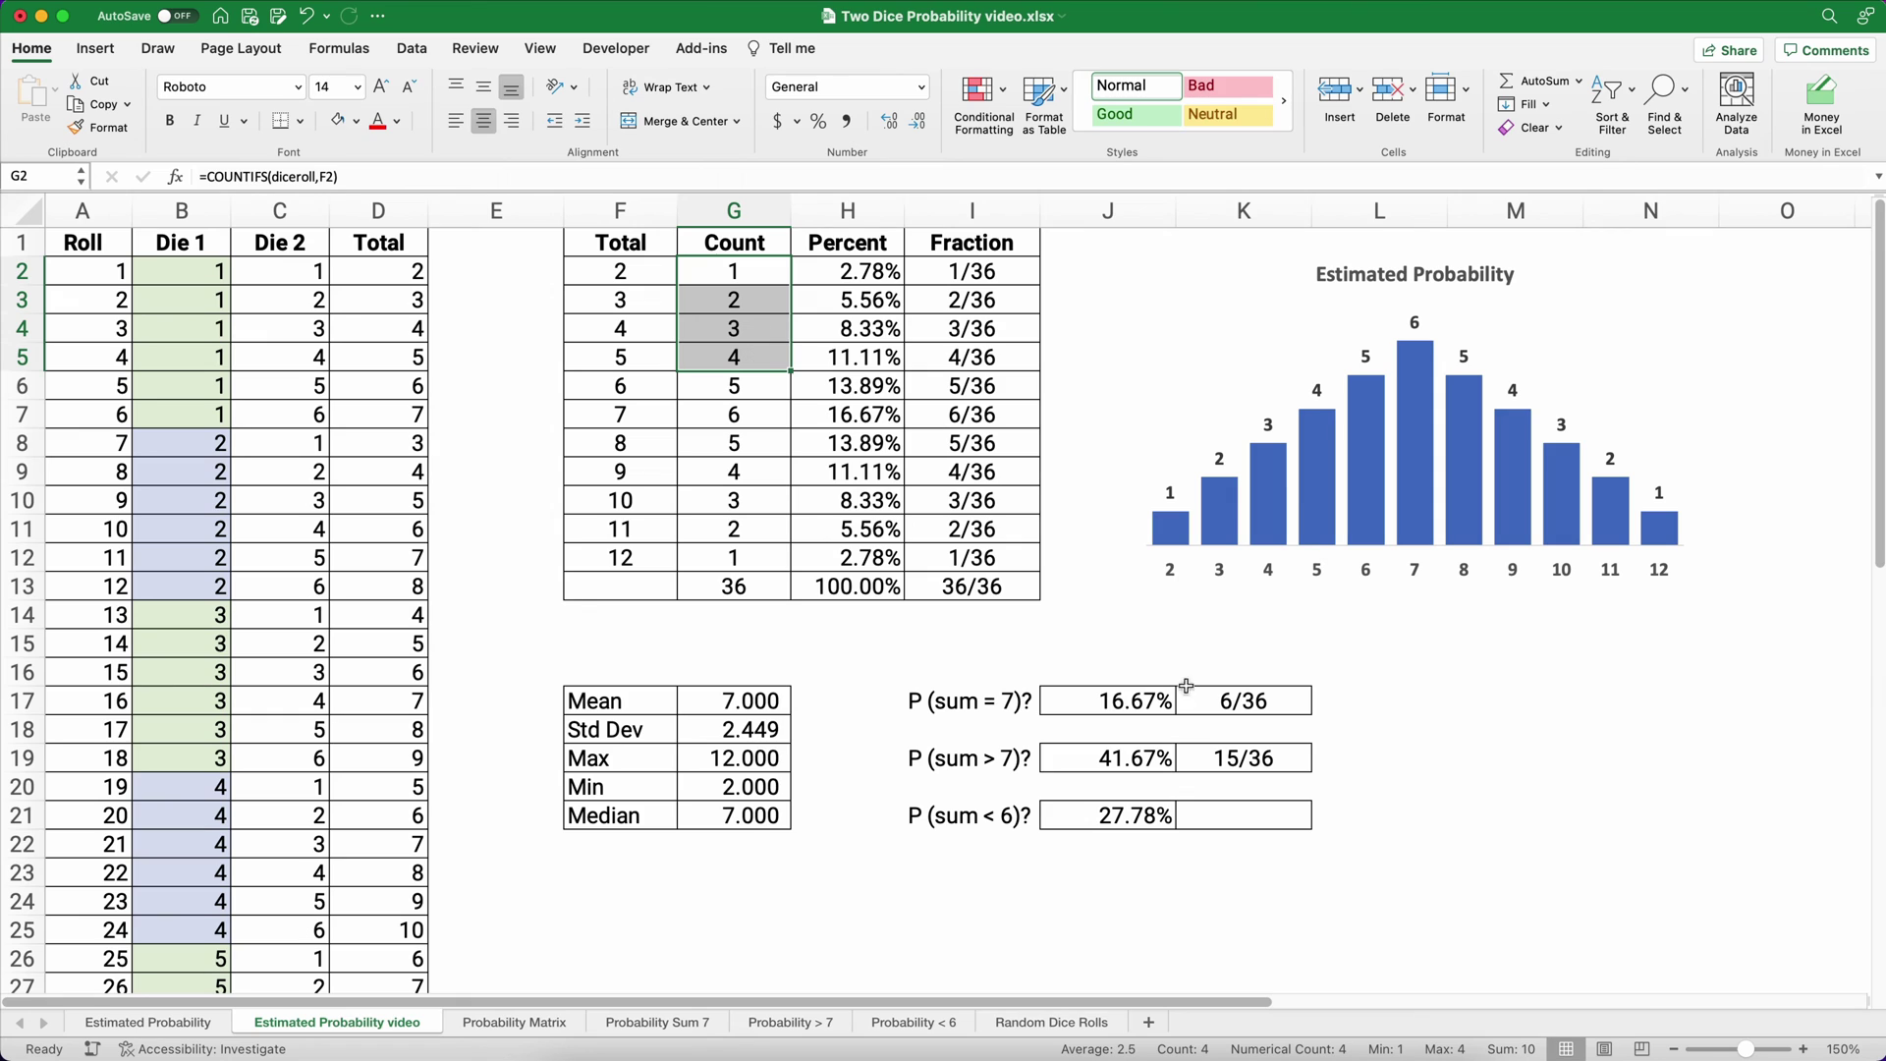
click(1221, 815)
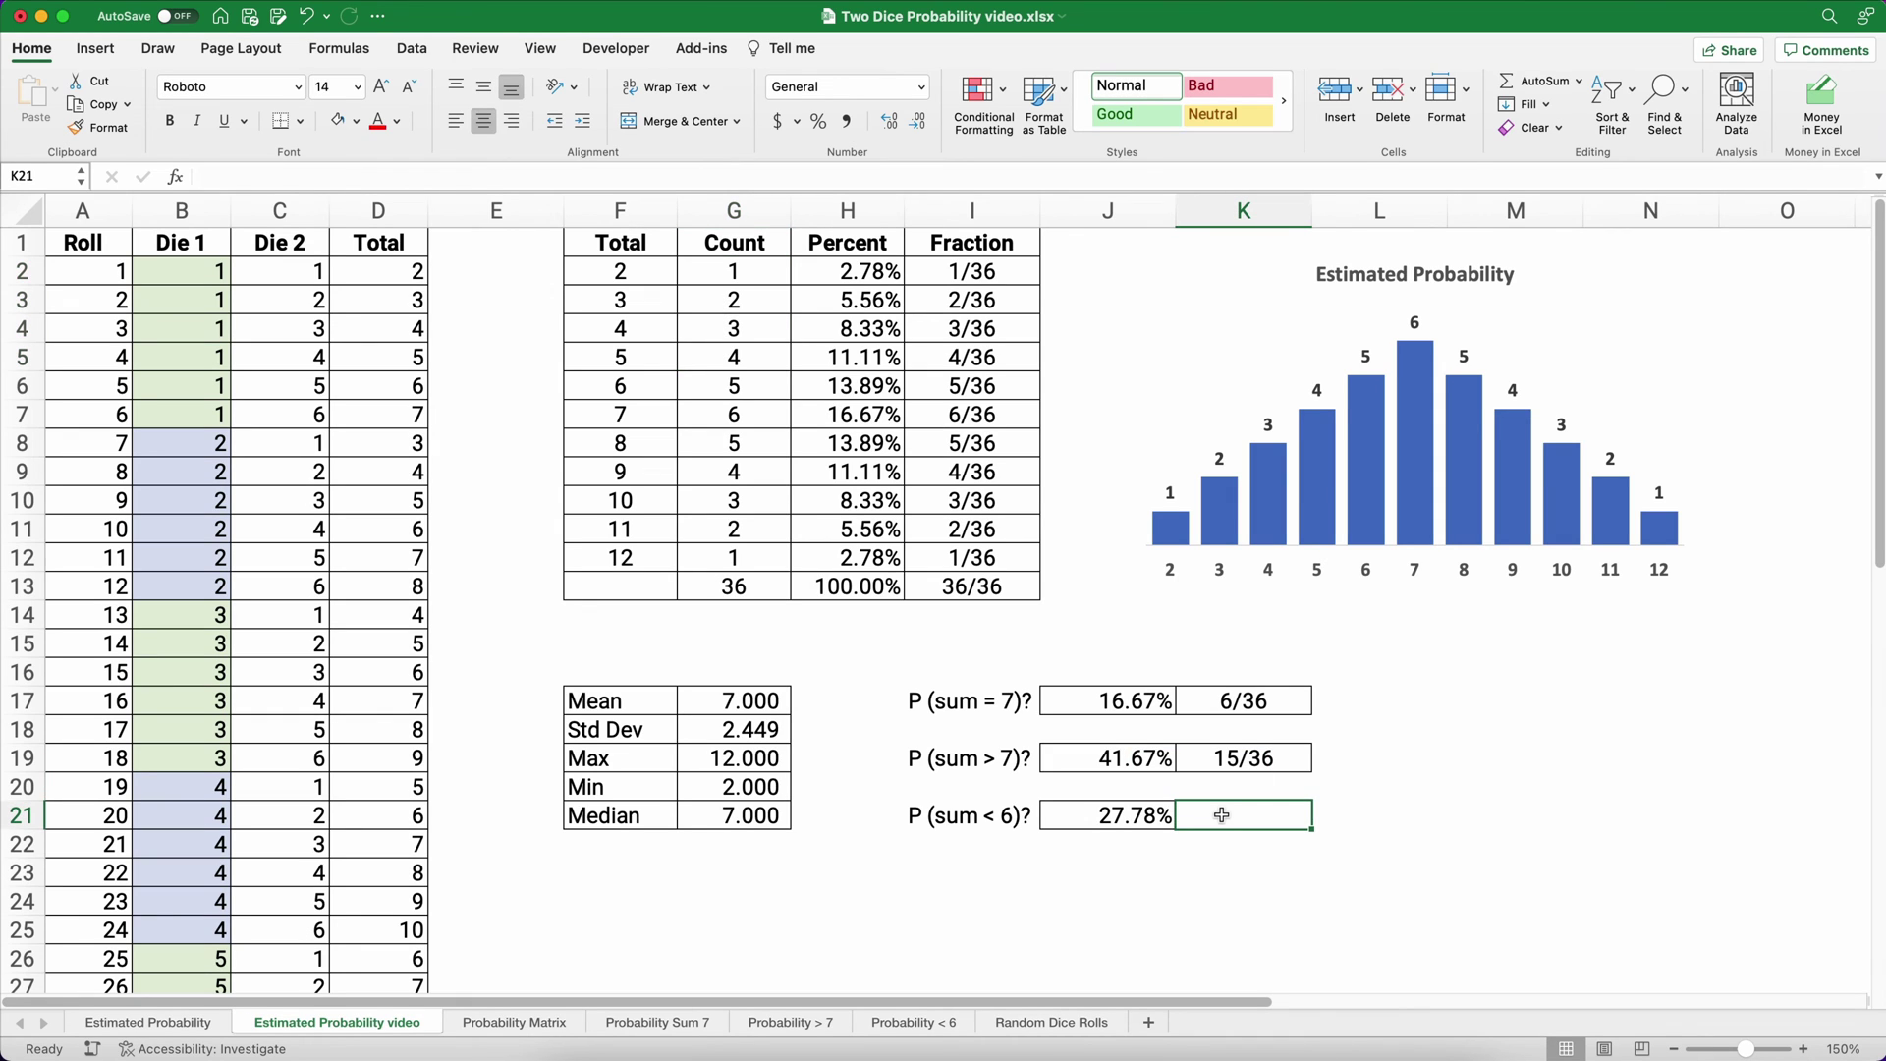
text('10/36)
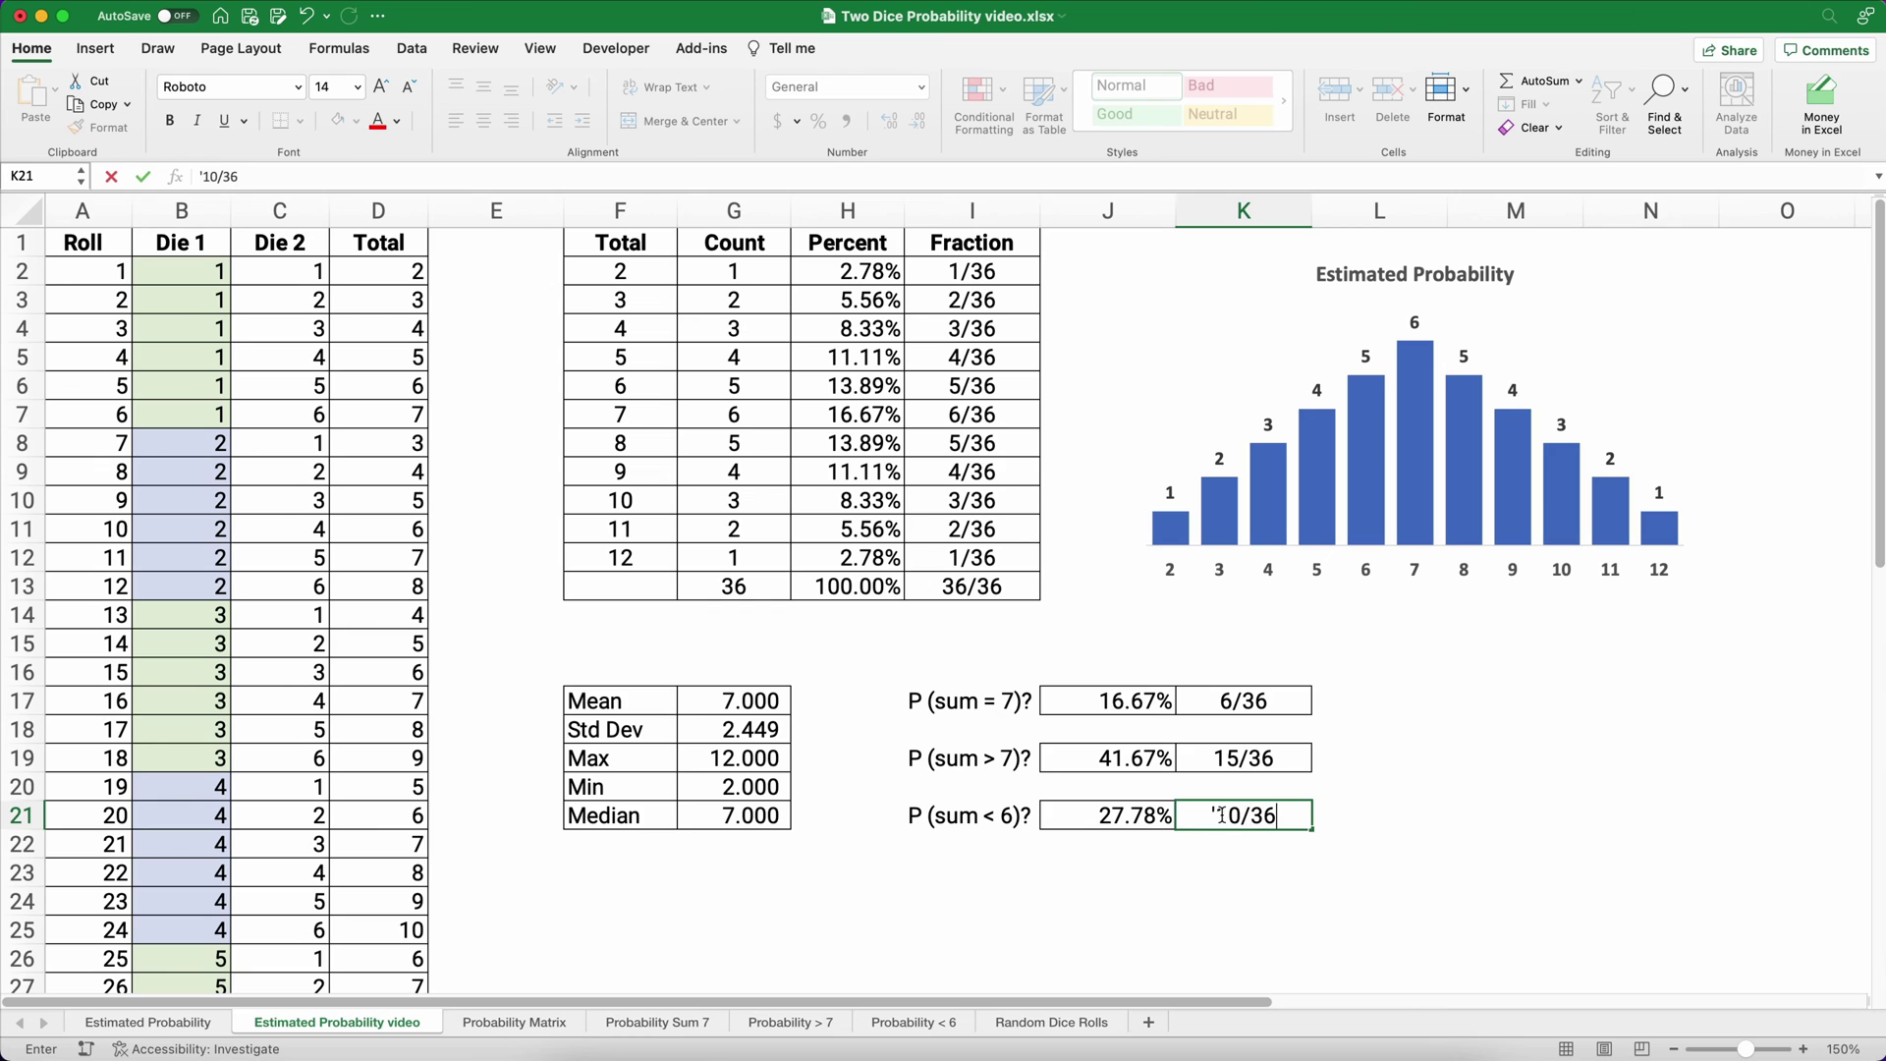
key(Return)
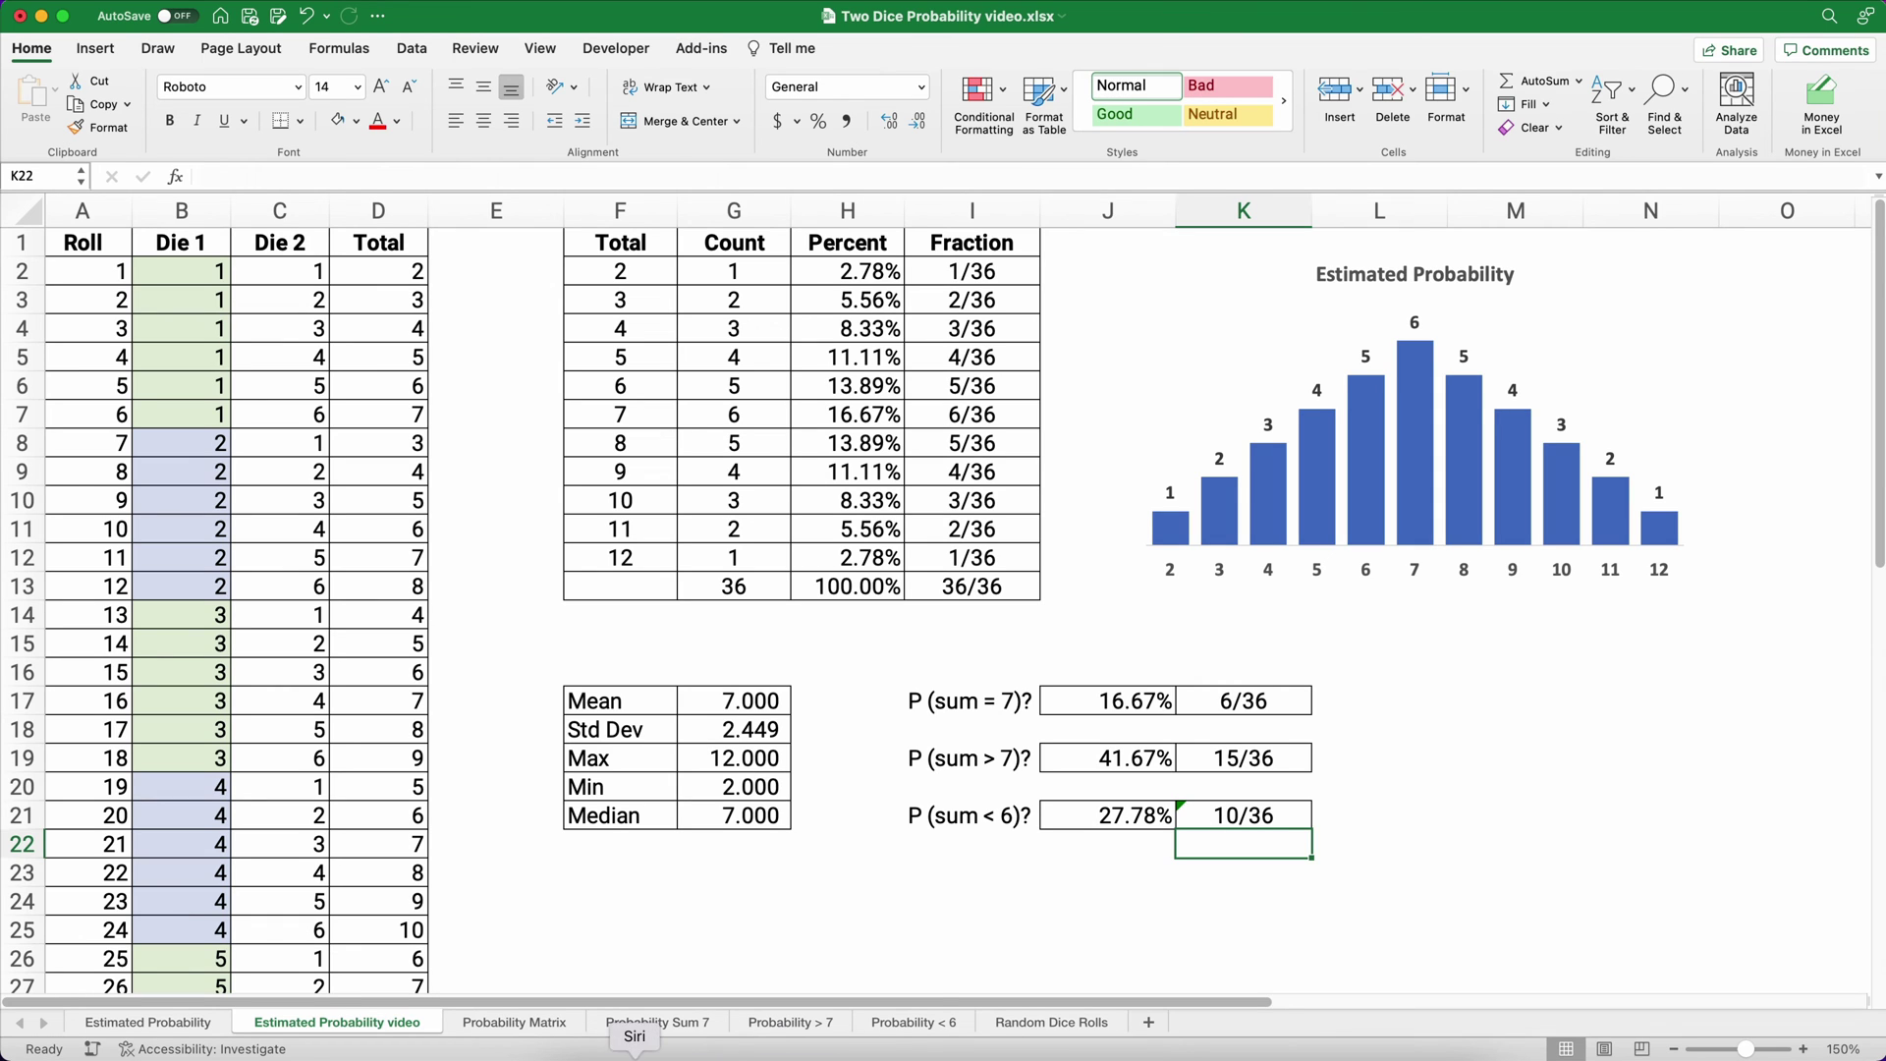
Examine the matrix of two-dice sums in C5:H10 on the Probability Matrix sheet.
click(510, 1027)
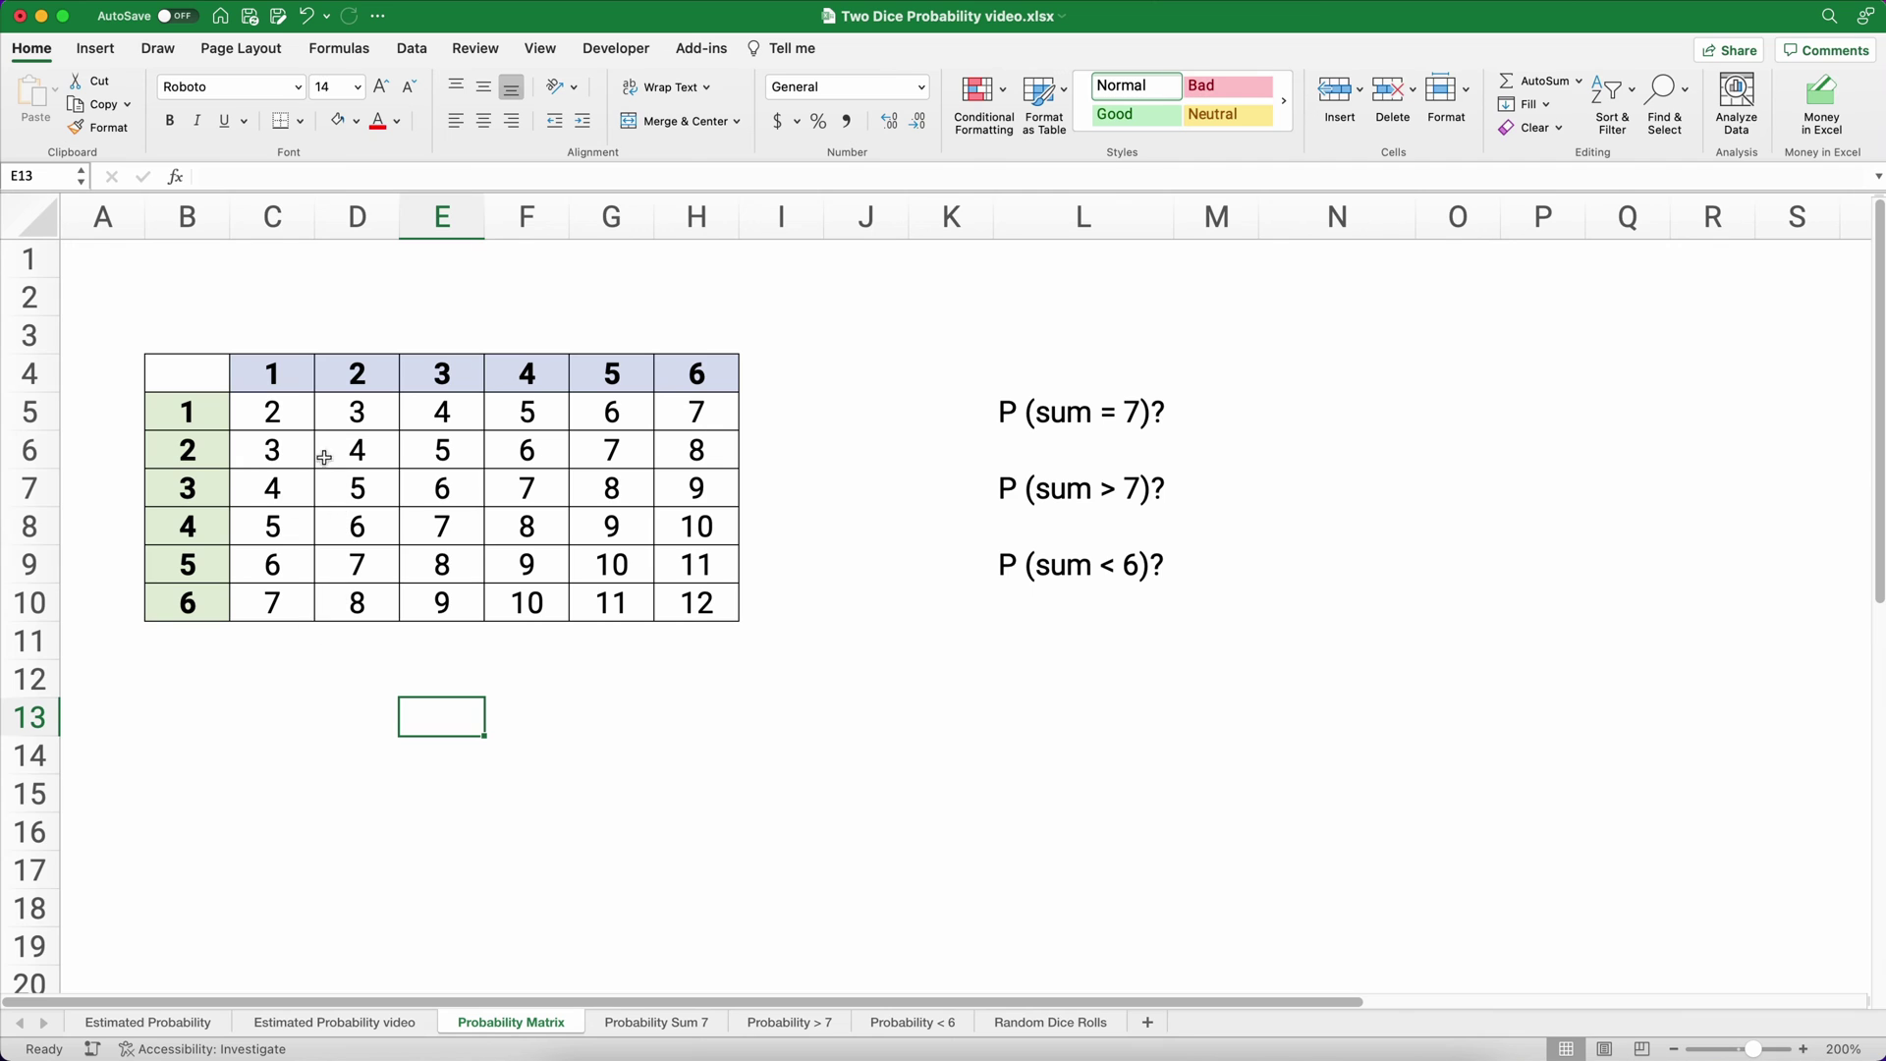
drag(272, 414, 731, 597)
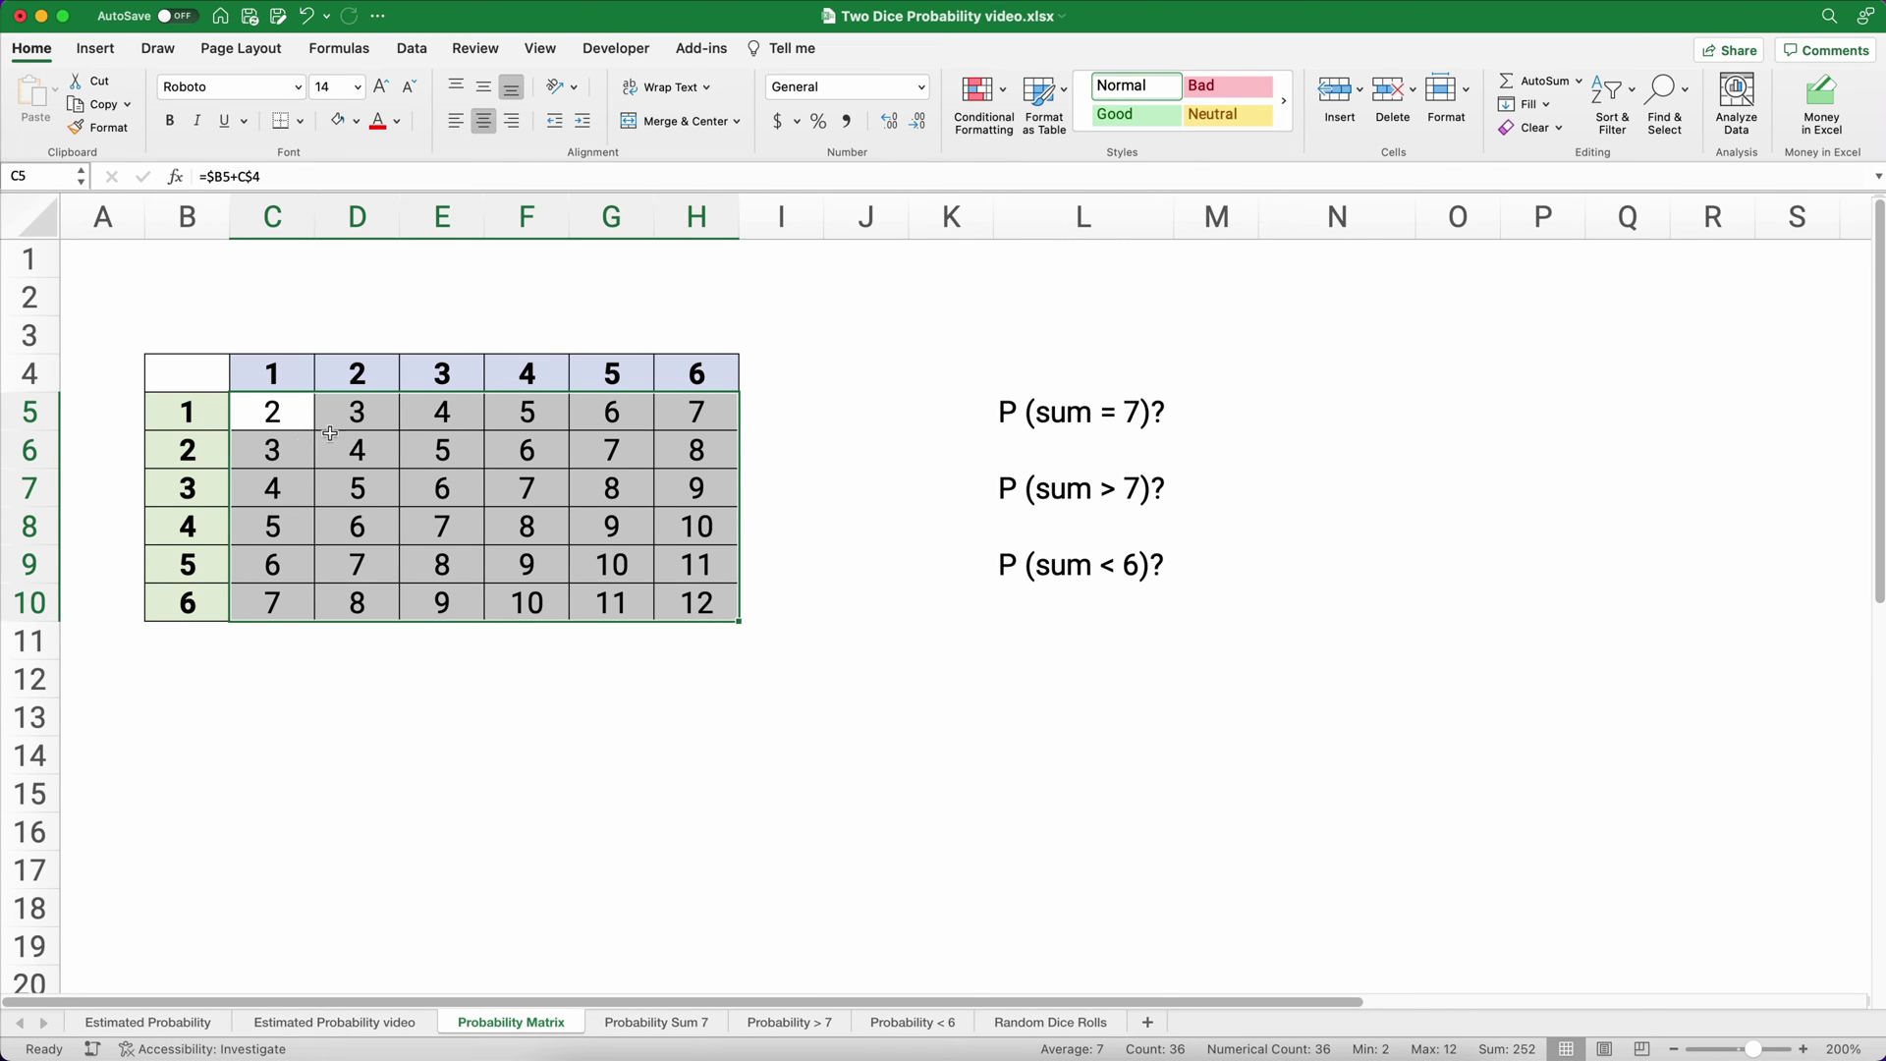
click(271, 597)
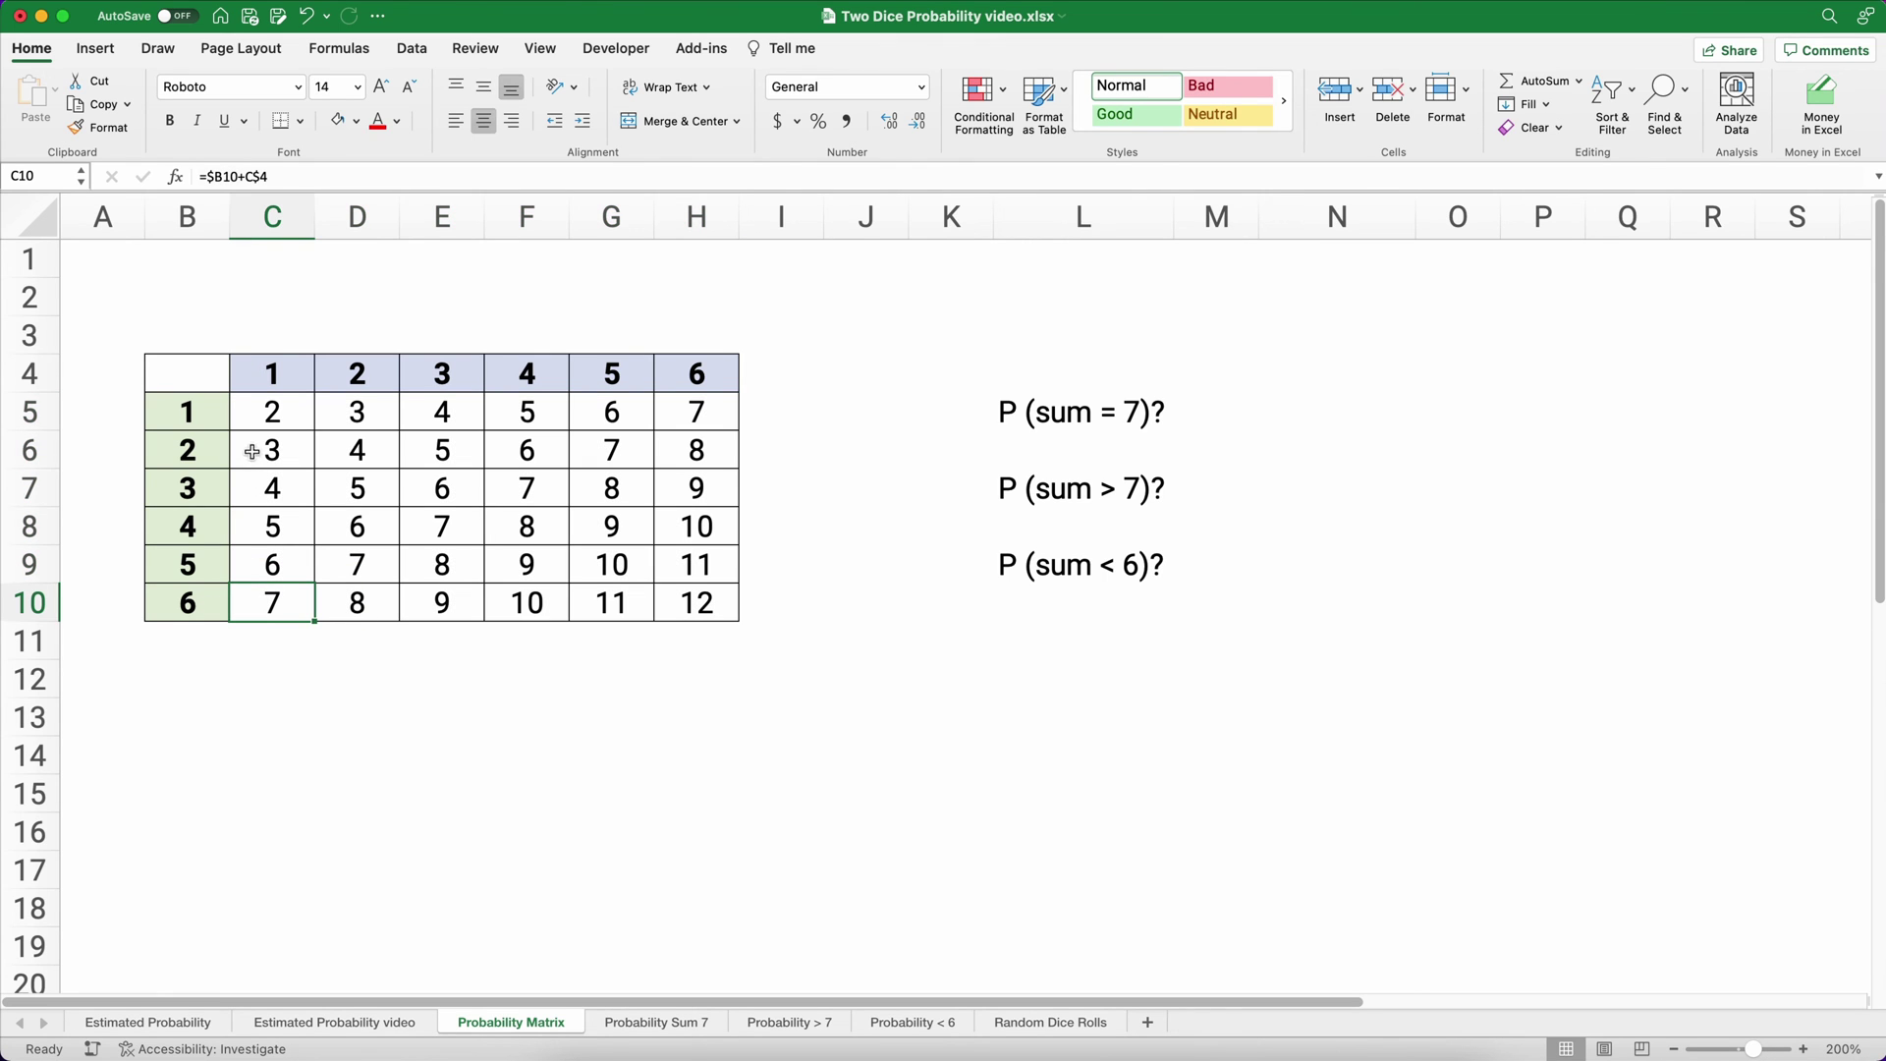
drag(265, 410, 657, 589)
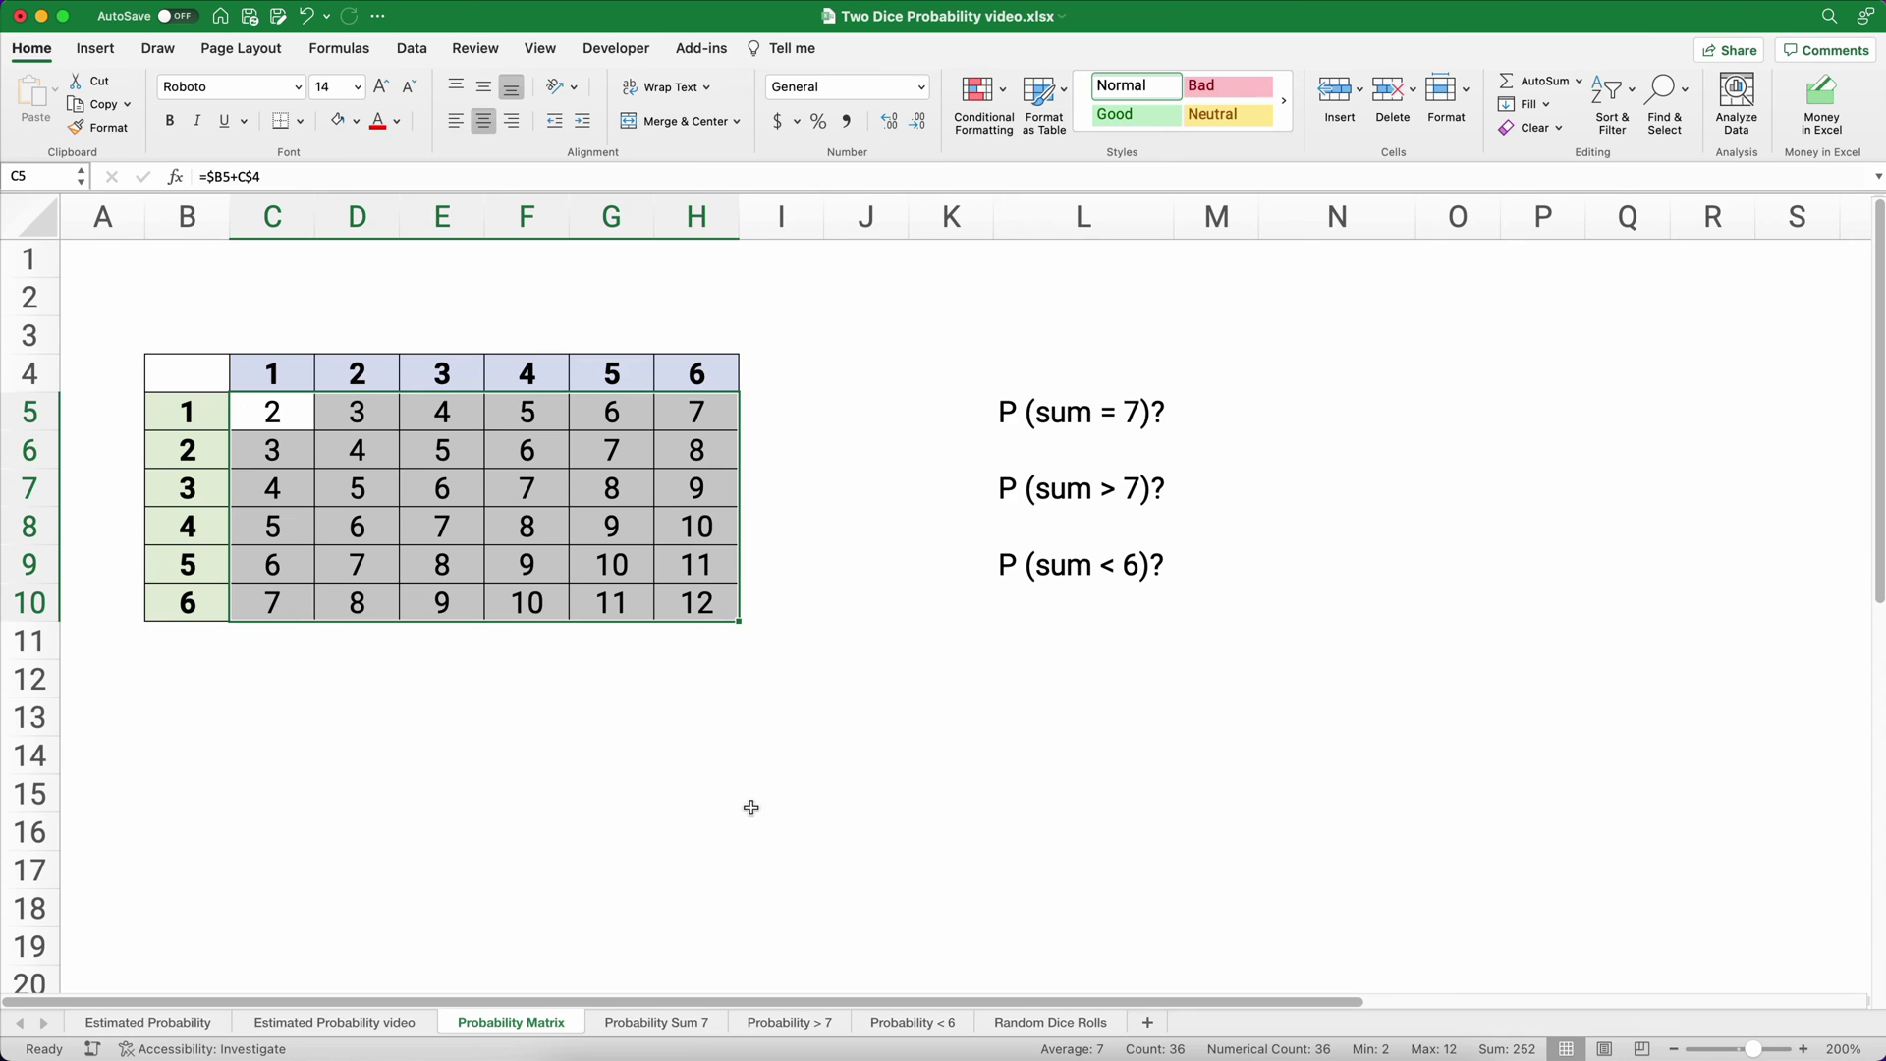
Check each 7 along the diagonal of the dice matrix on the Probability Sum 7 sheet against the P (sum = 7) answer.
click(664, 1023)
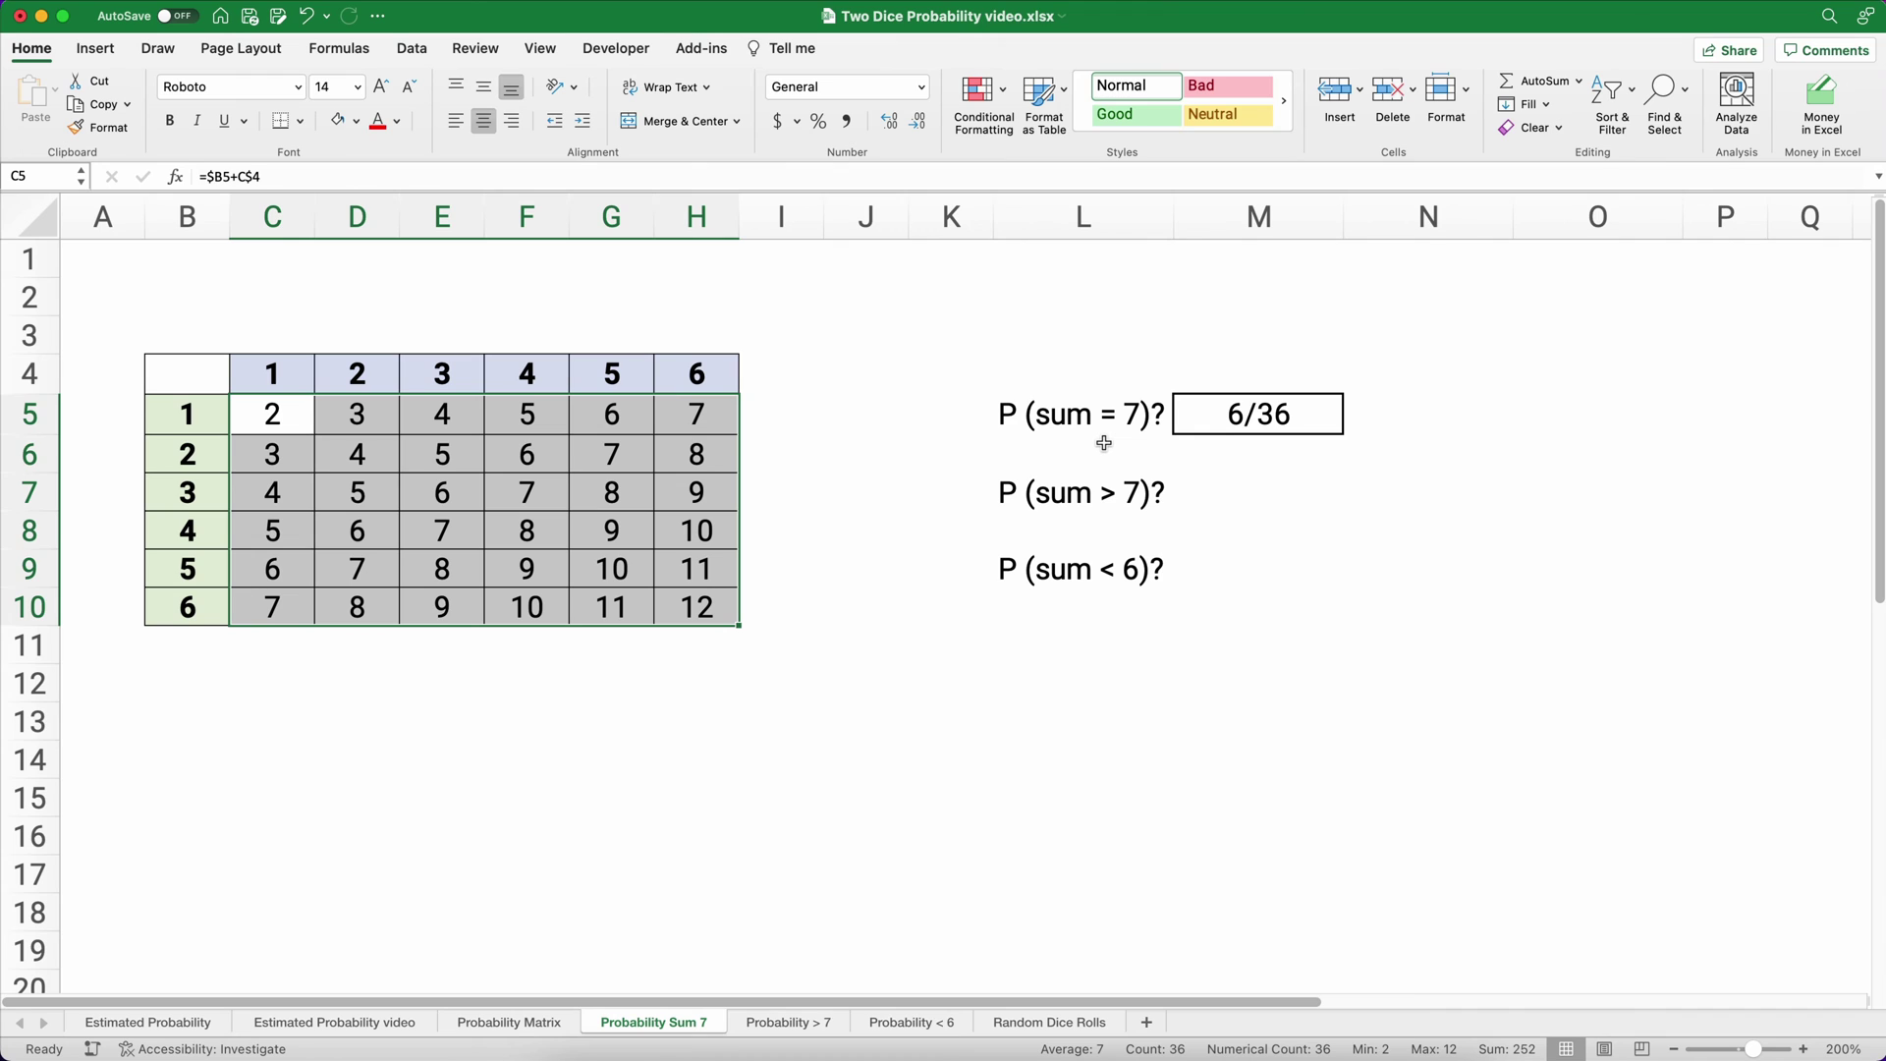
click(695, 759)
click(280, 613)
click(339, 582)
click(421, 537)
click(515, 493)
click(574, 465)
click(669, 417)
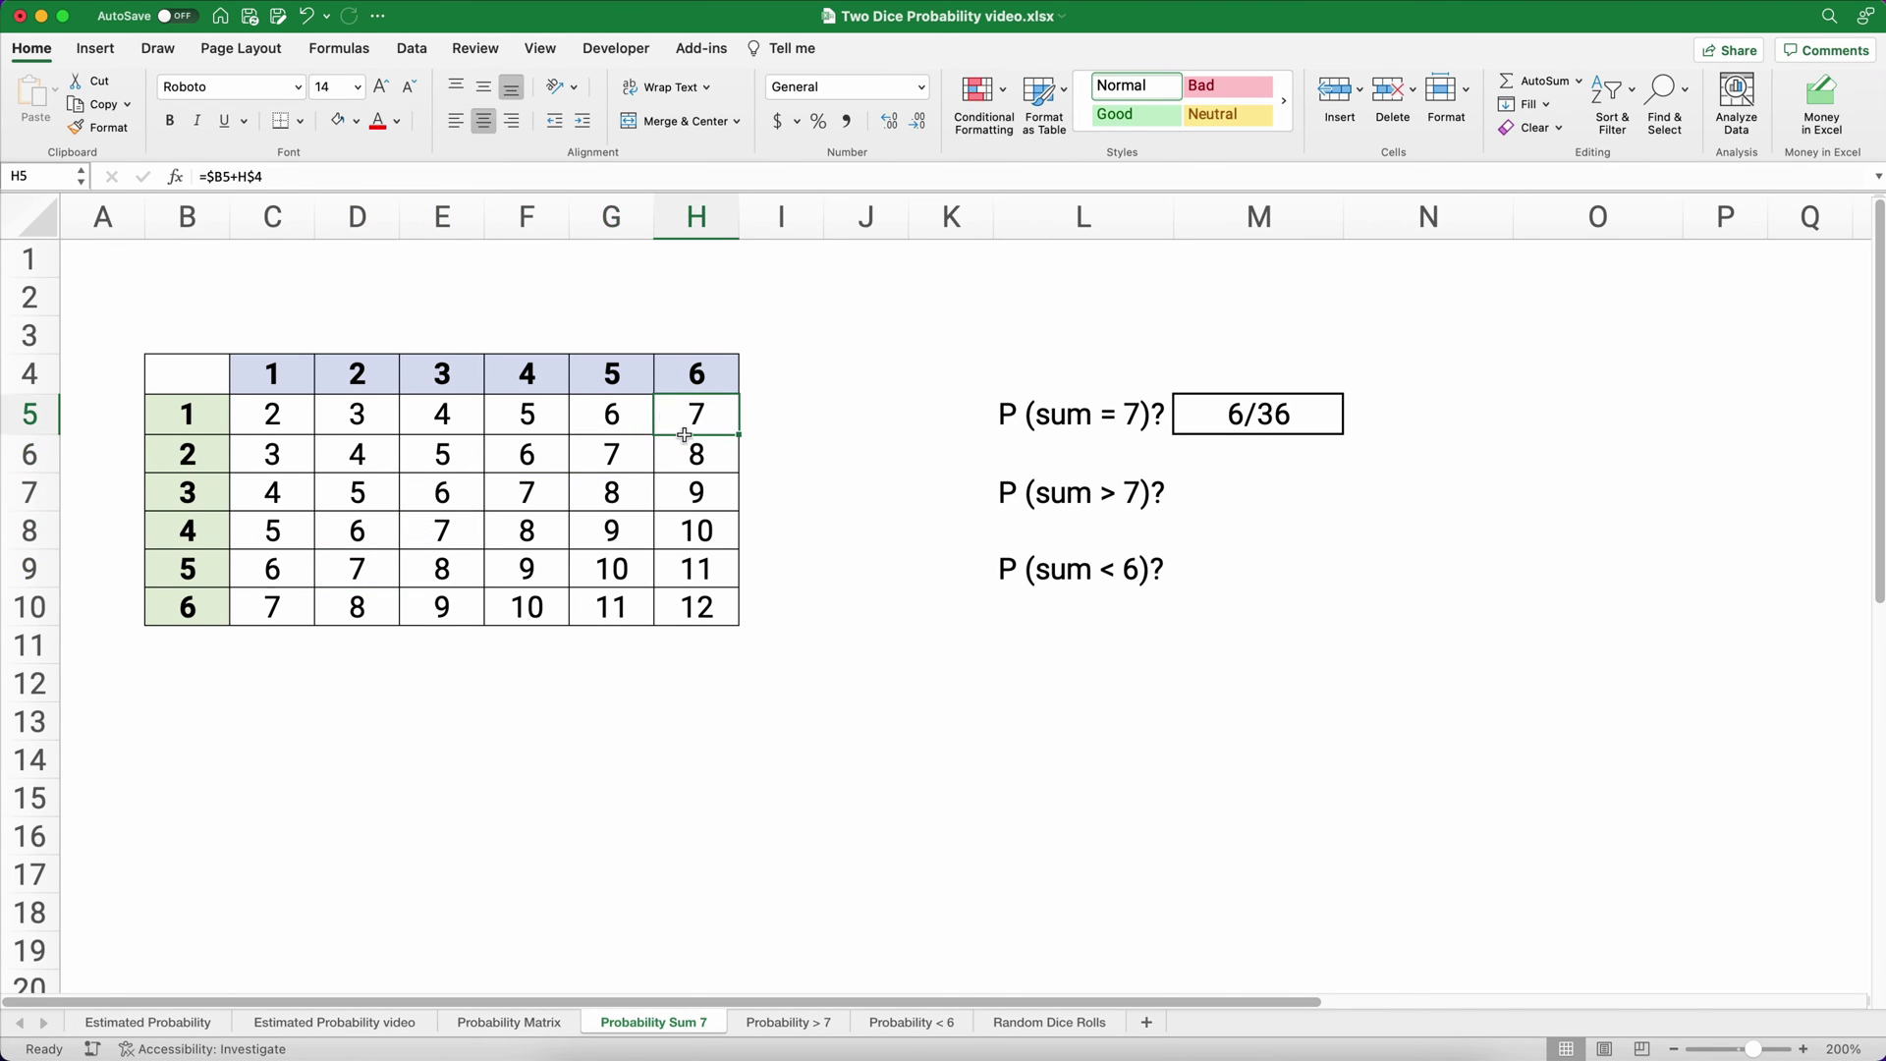
Apply conditional formatting to matrix cells C5:H10 that highlights values equal to 7 with light red fill and dark red text.
click(311, 418)
drag(311, 418, 669, 602)
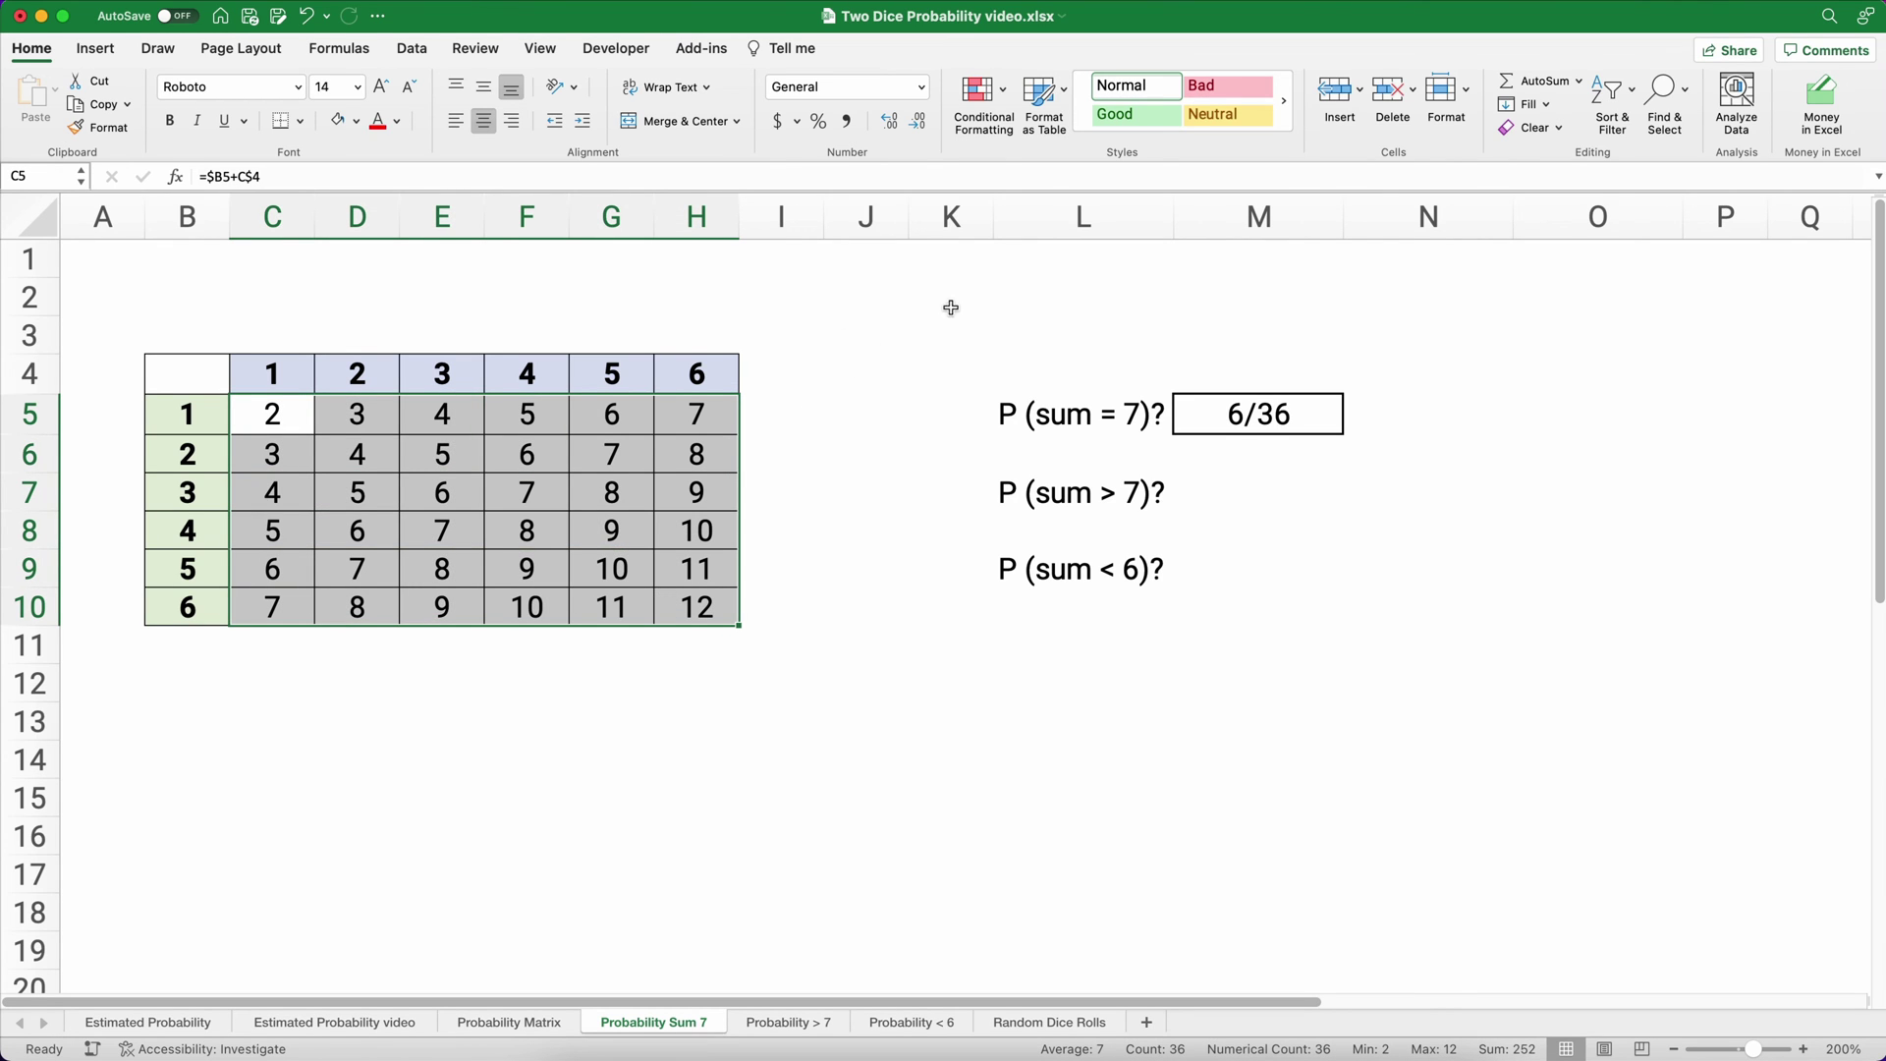
click(1002, 92)
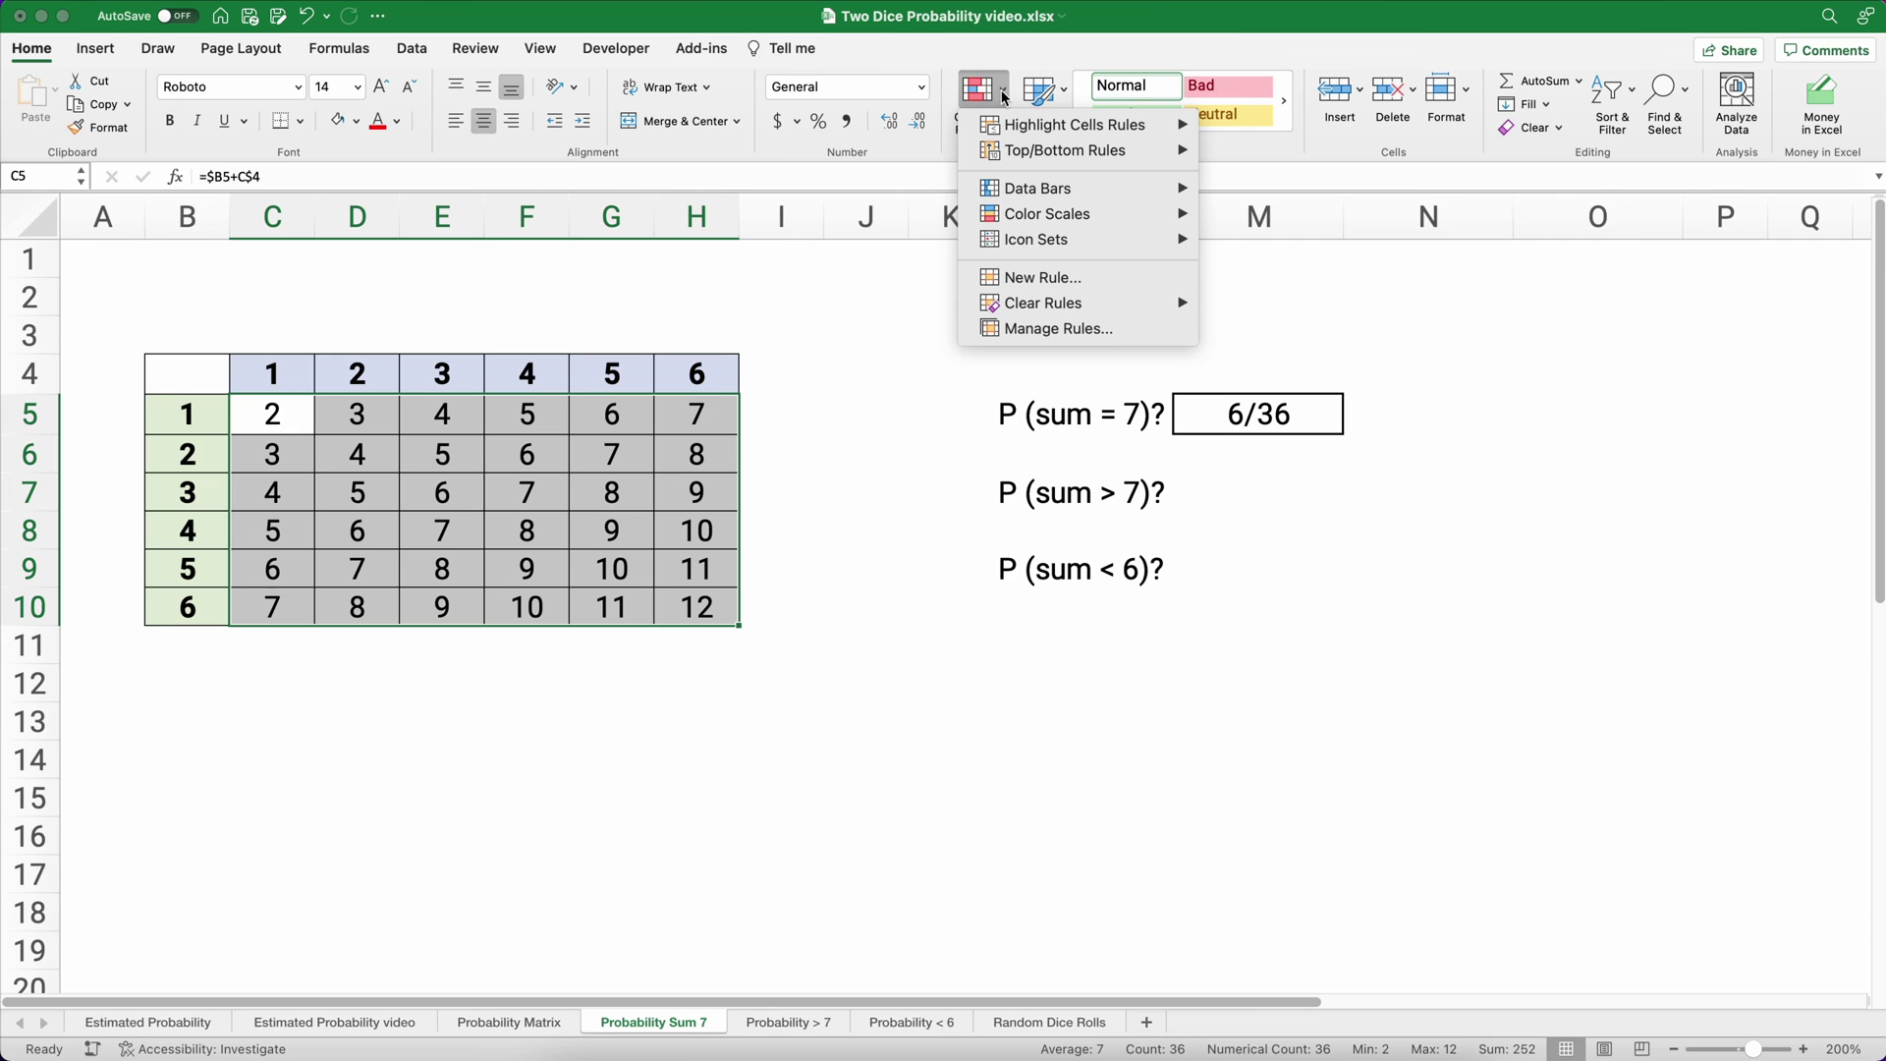
click(269, 423)
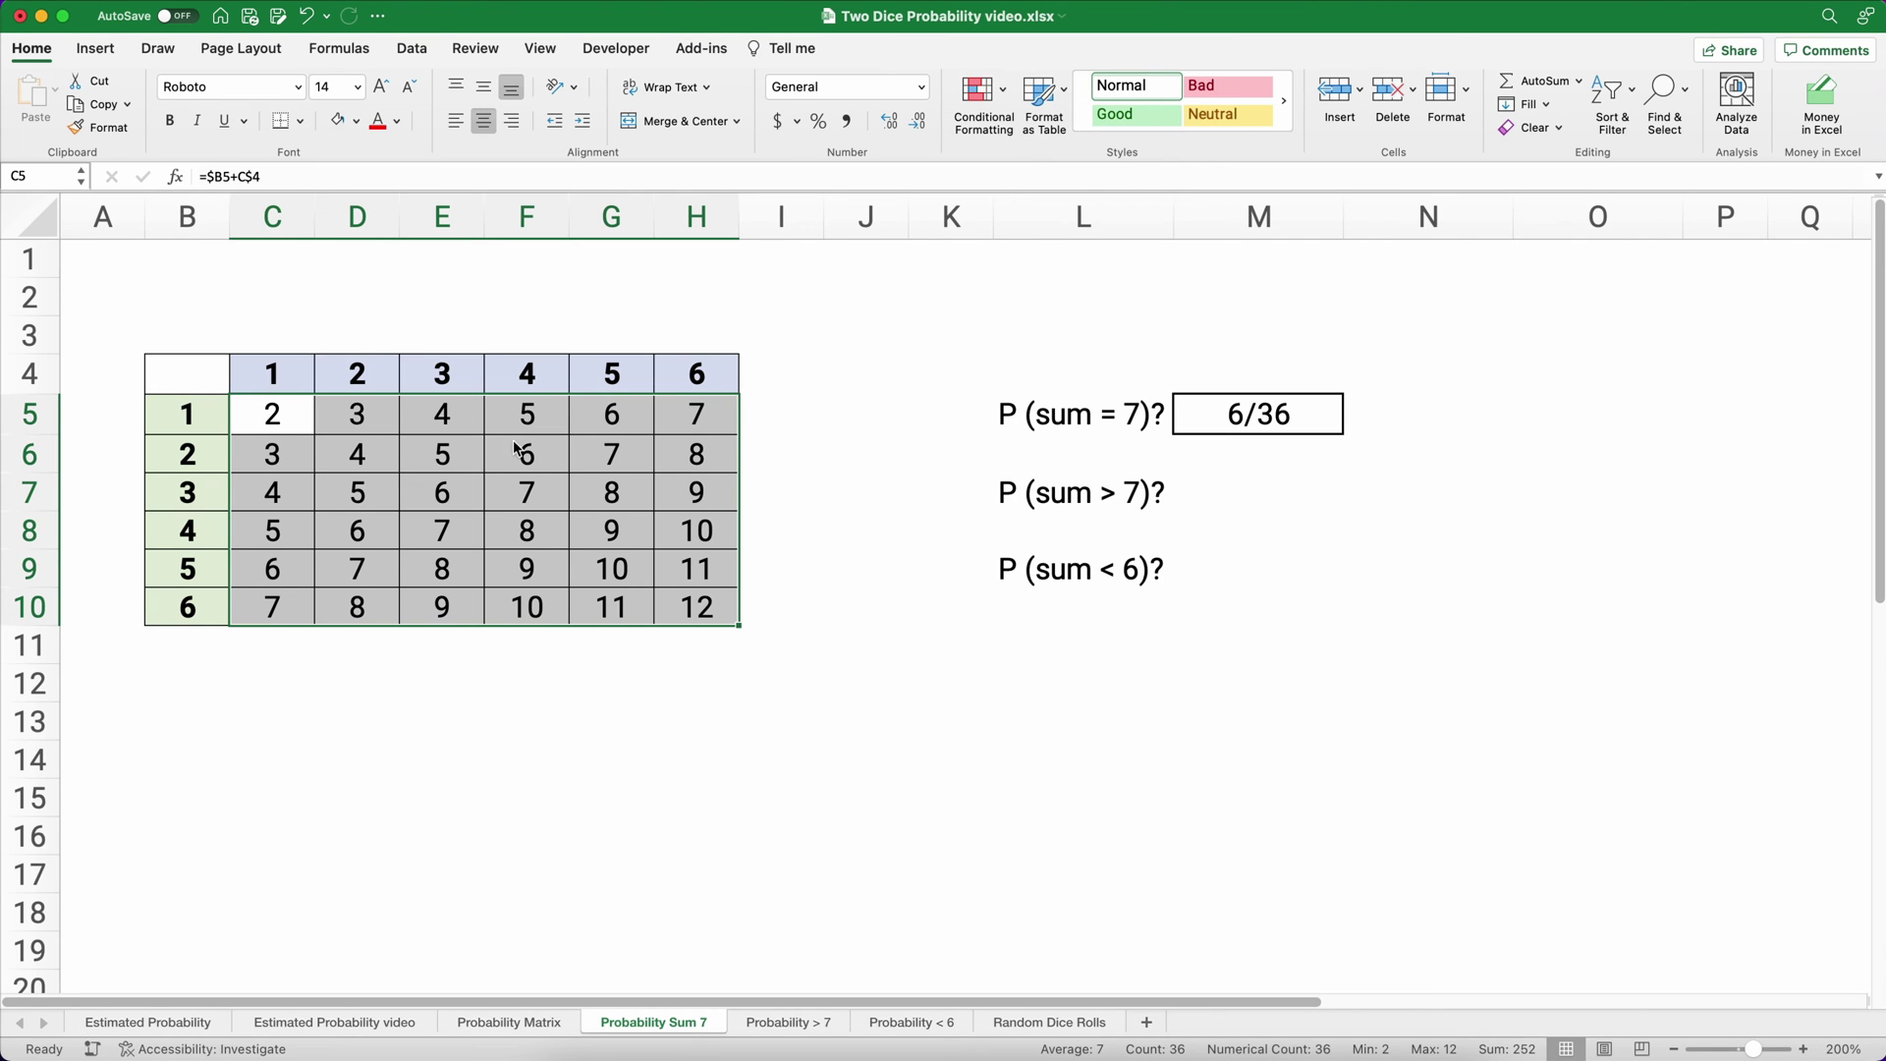
drag(258, 423, 707, 611)
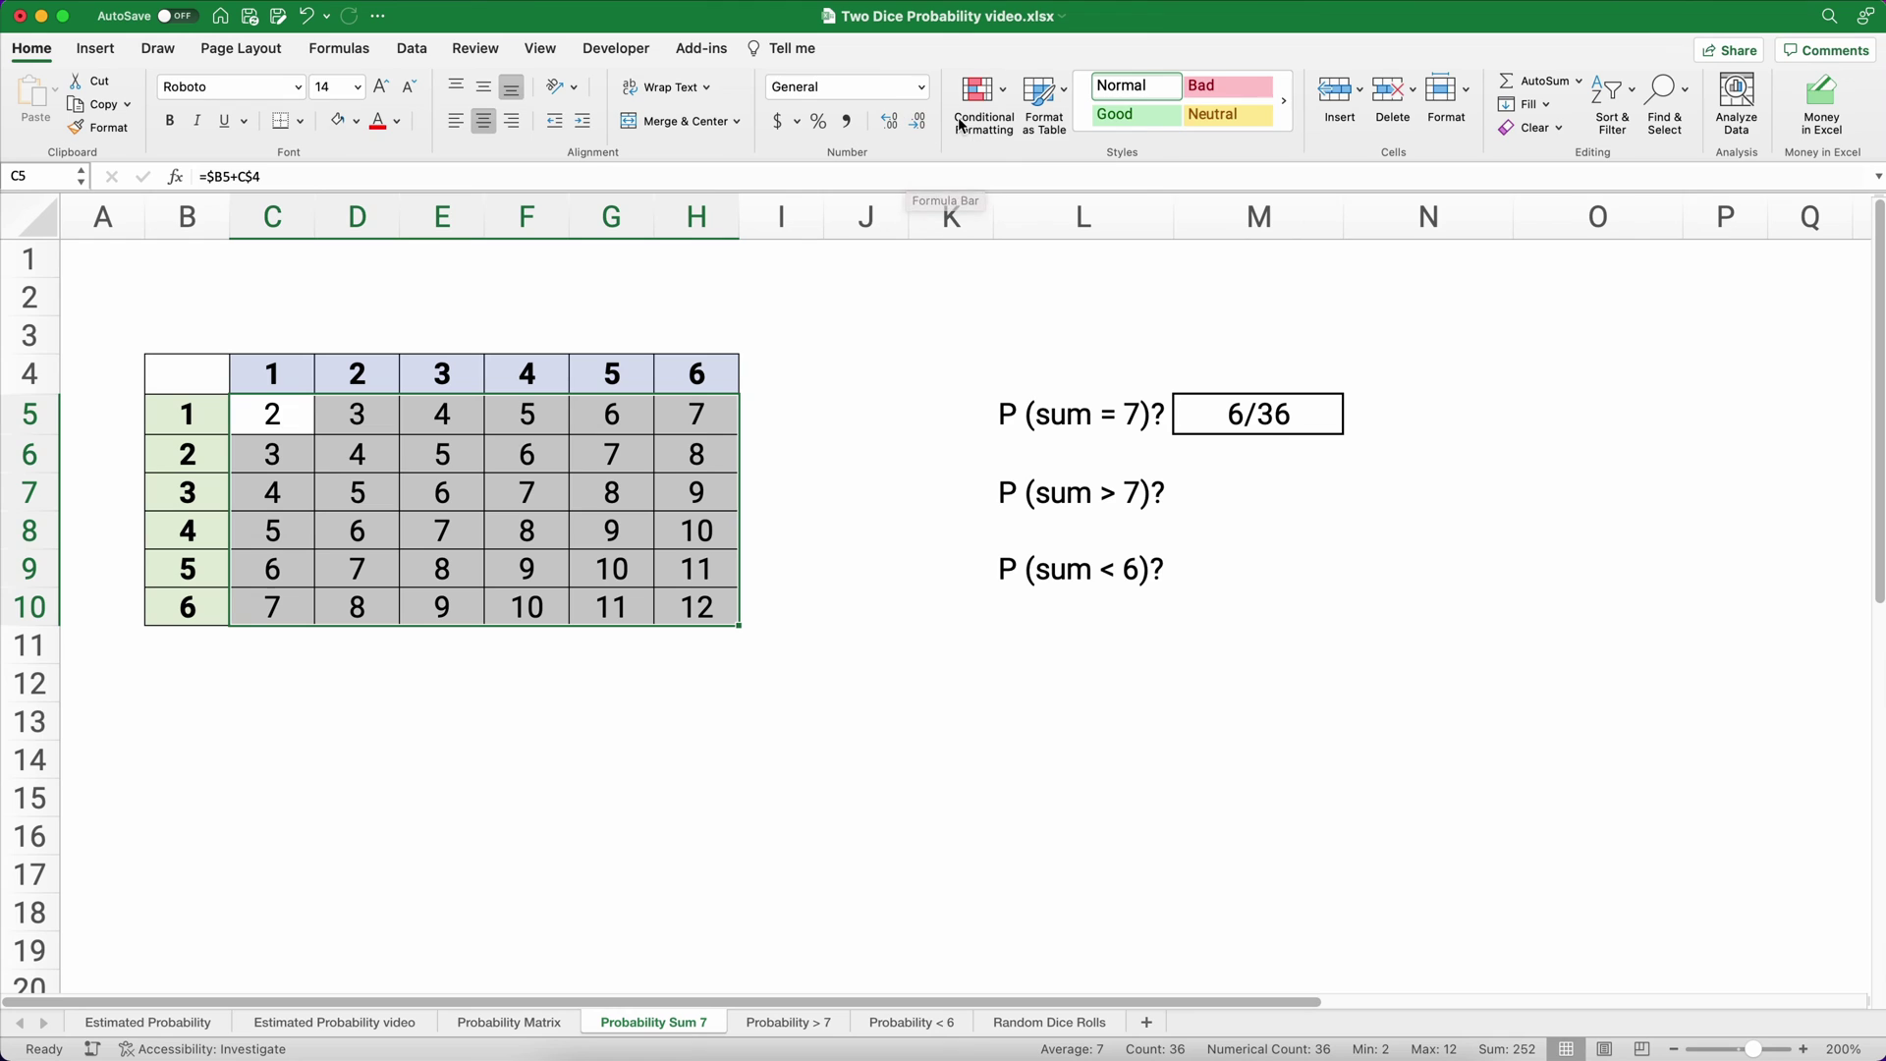
click(1008, 93)
mouse_move(1031, 129)
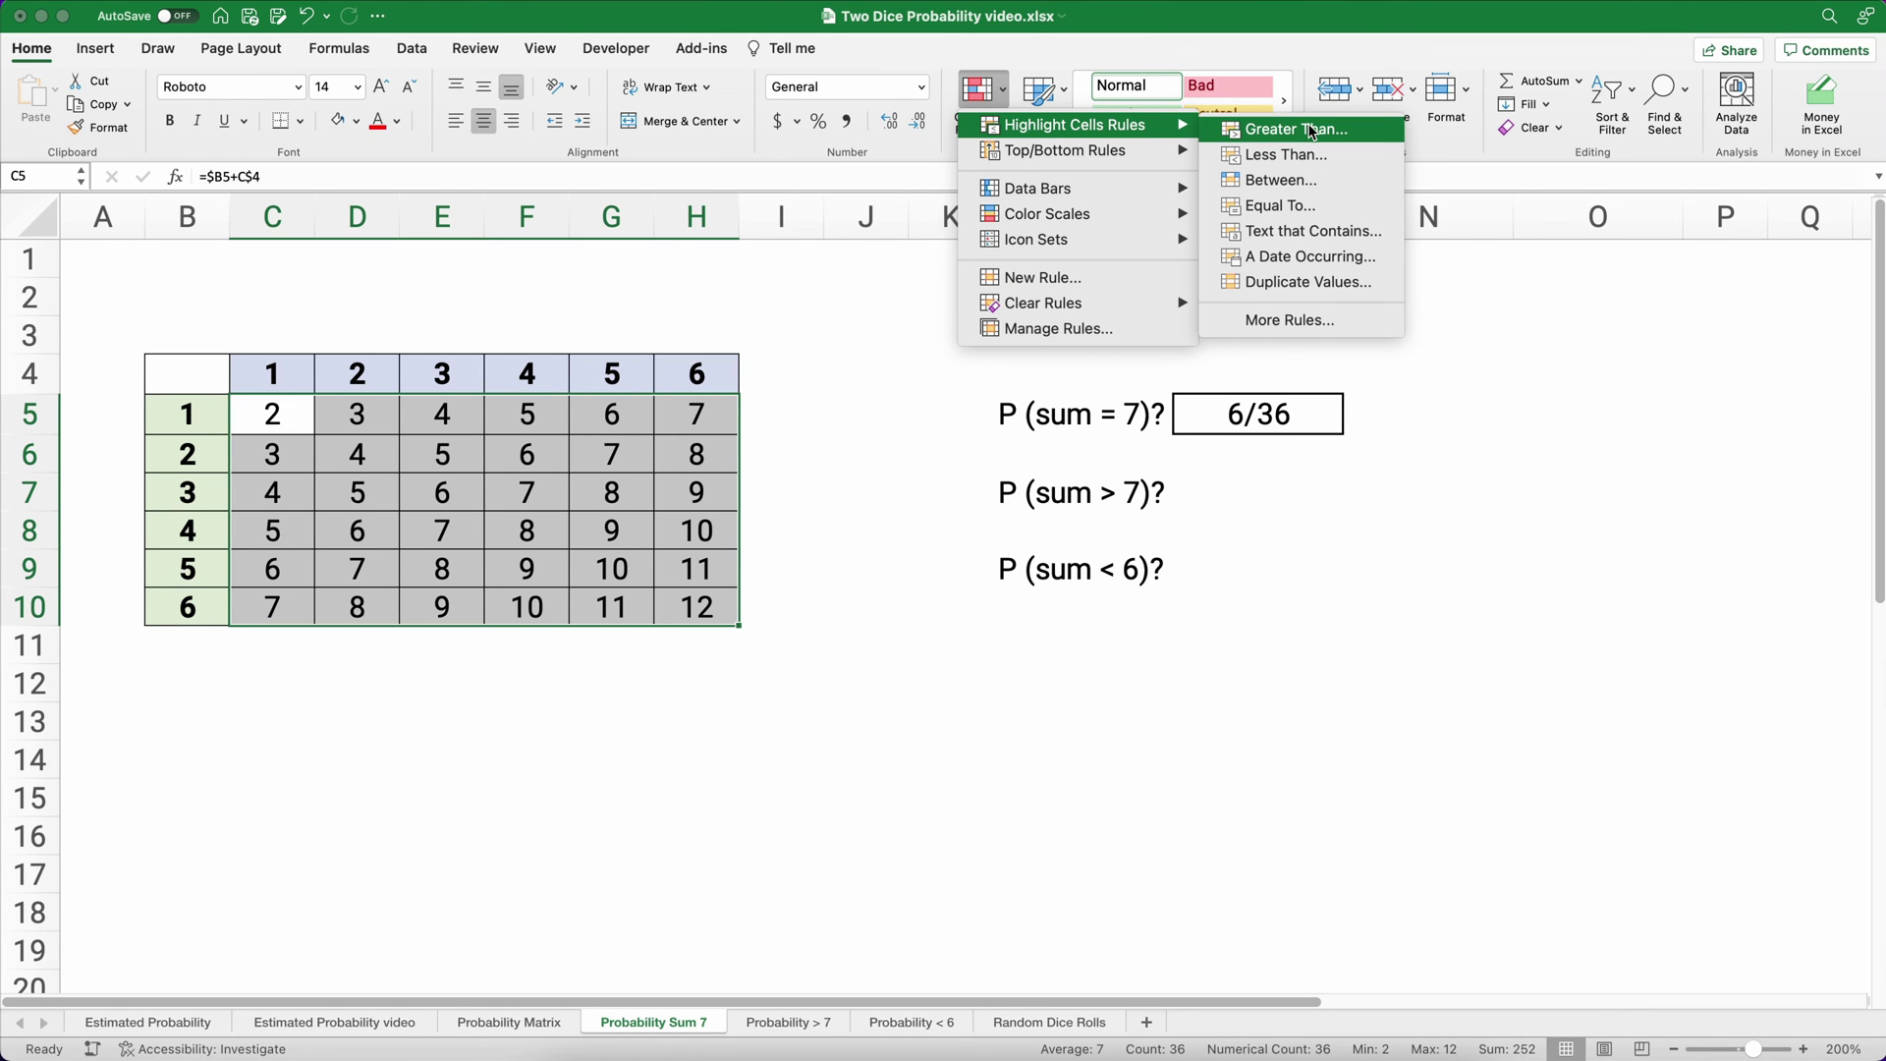
click(1309, 208)
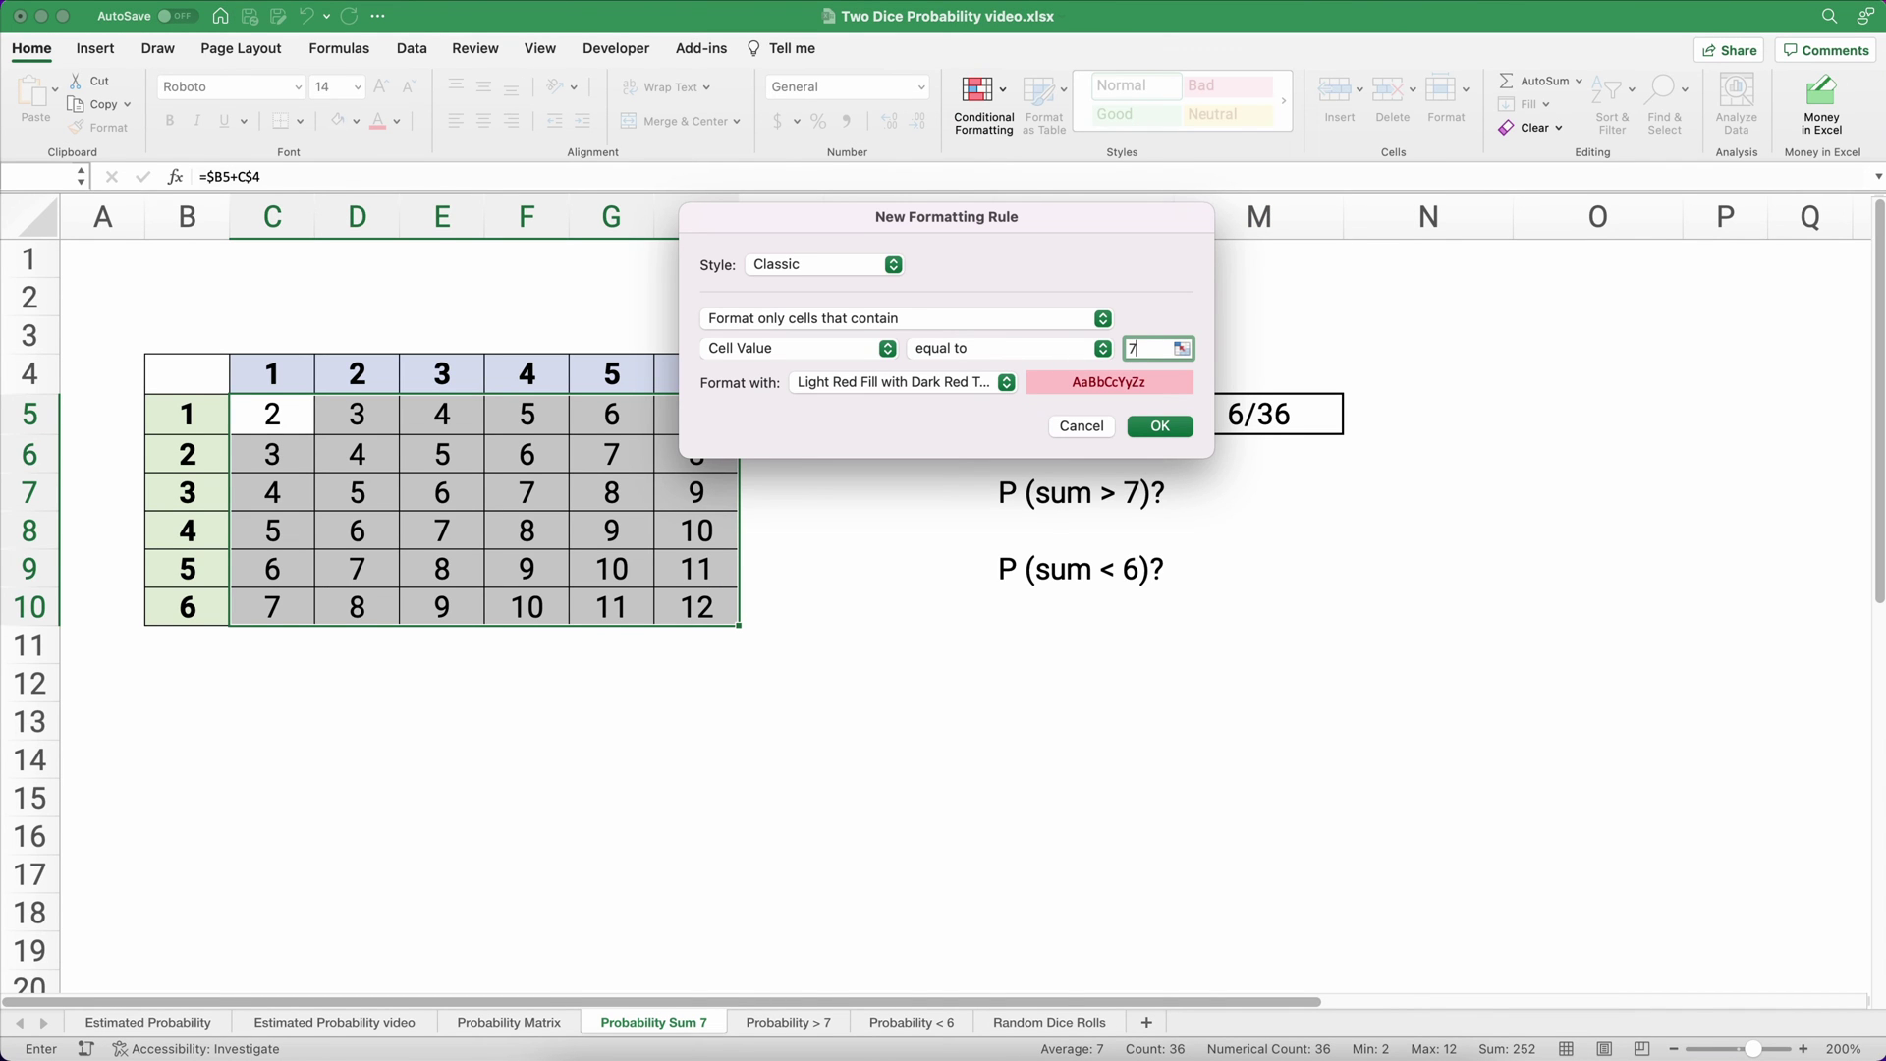
click(1160, 427)
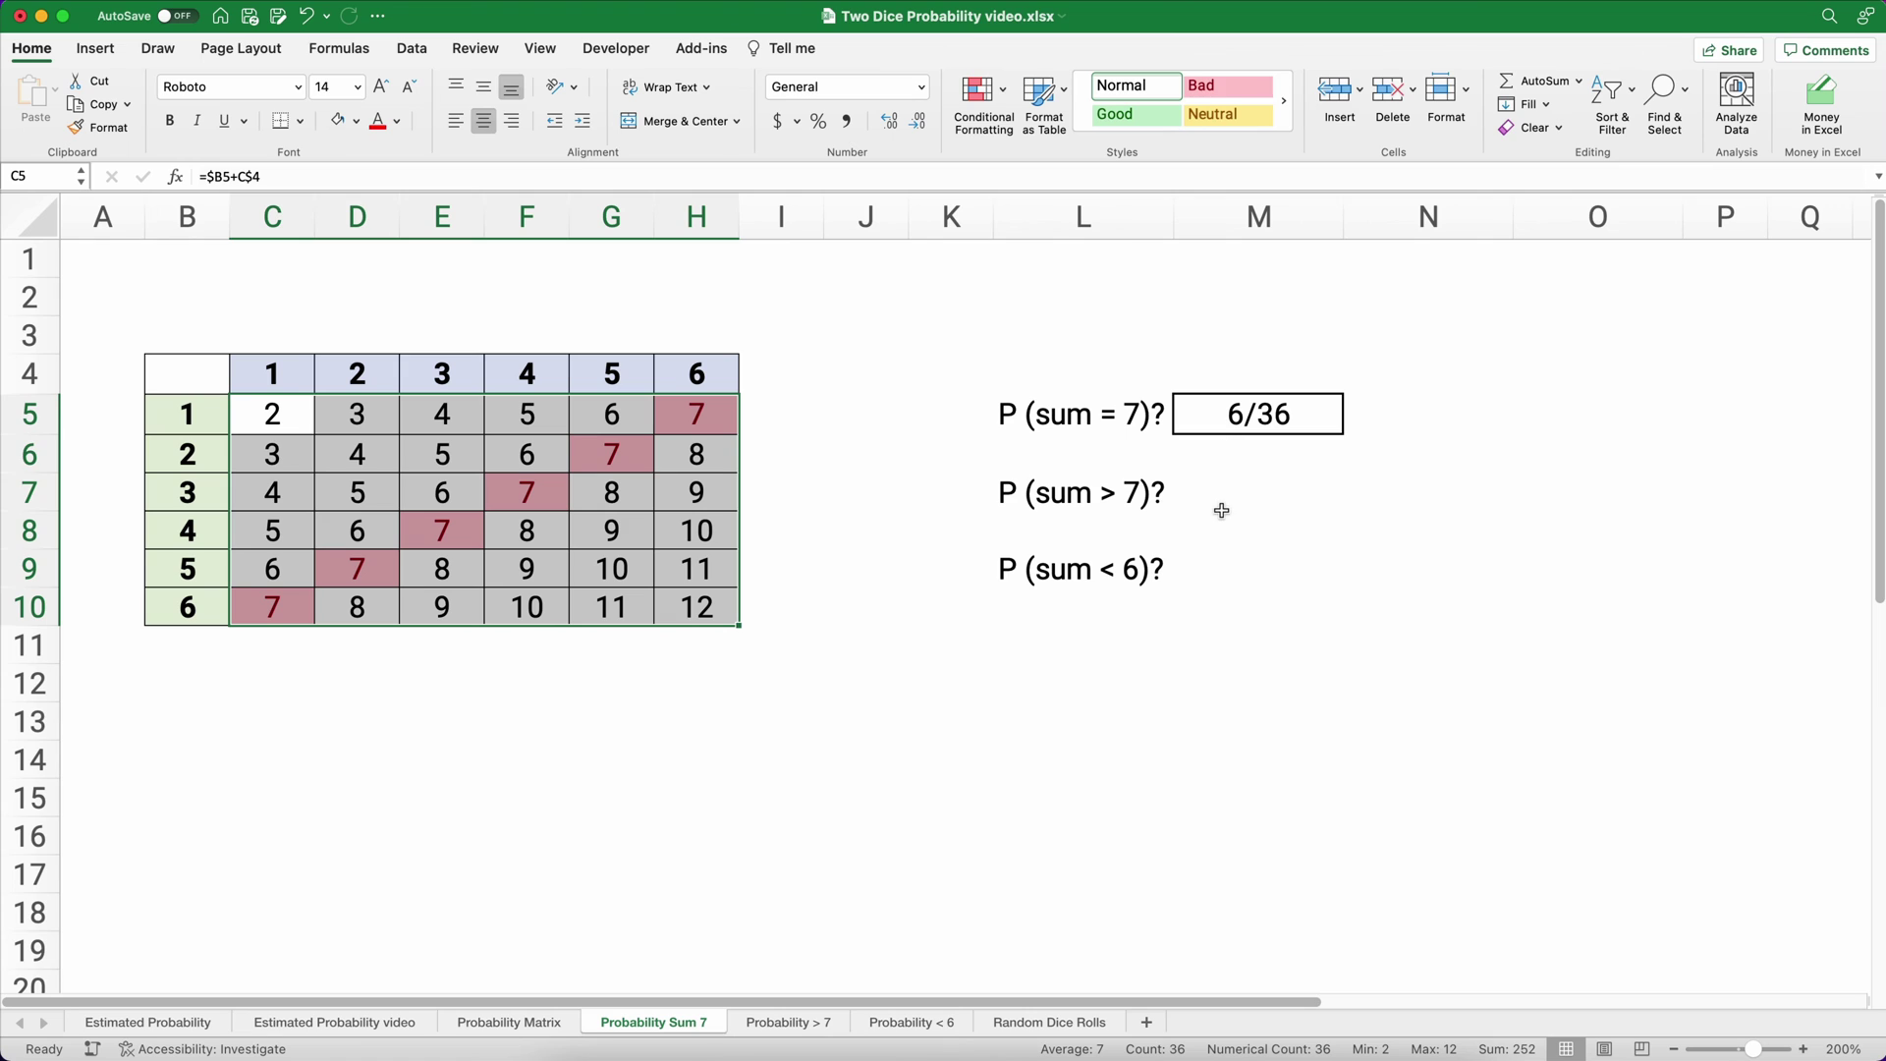
On the Probability > 7 sheet, apply conditional formatting to matrix cells C5:H10 that highlights values greater than 7 with light red fill and dark red text.
click(782, 1024)
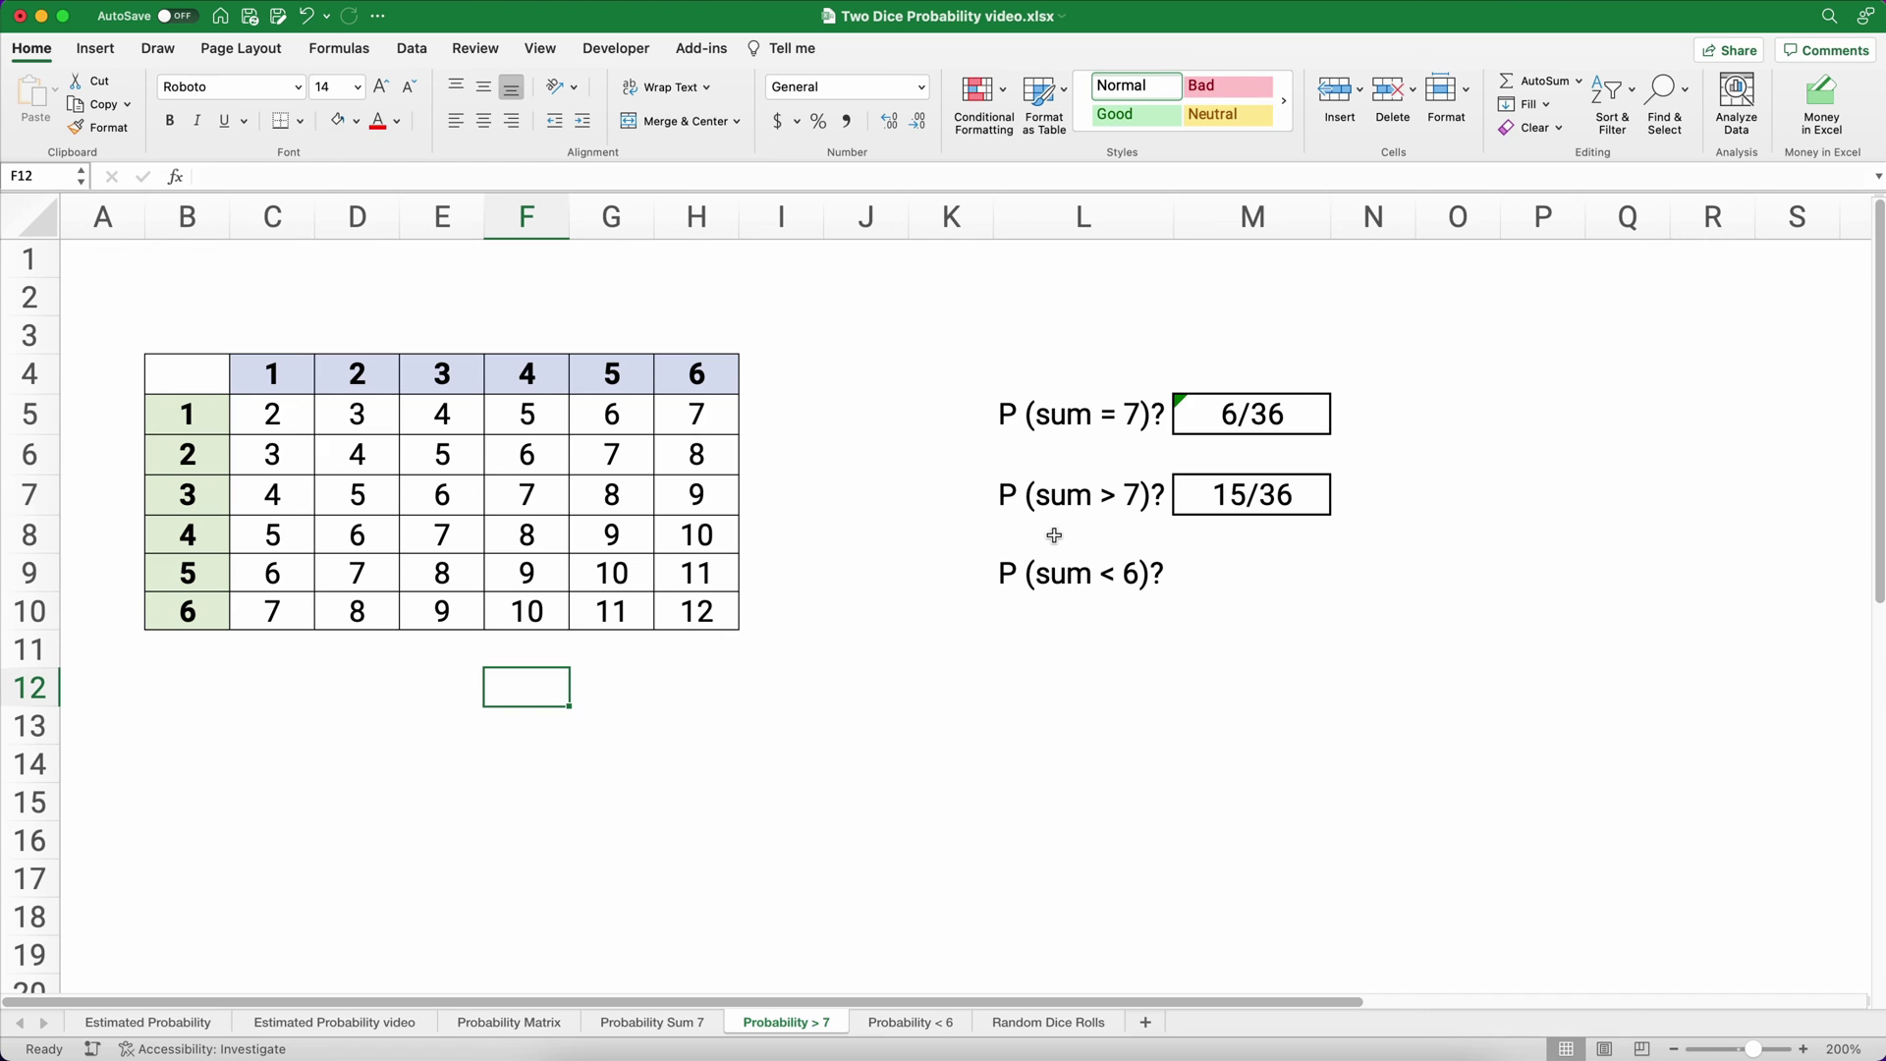
drag(271, 423, 668, 608)
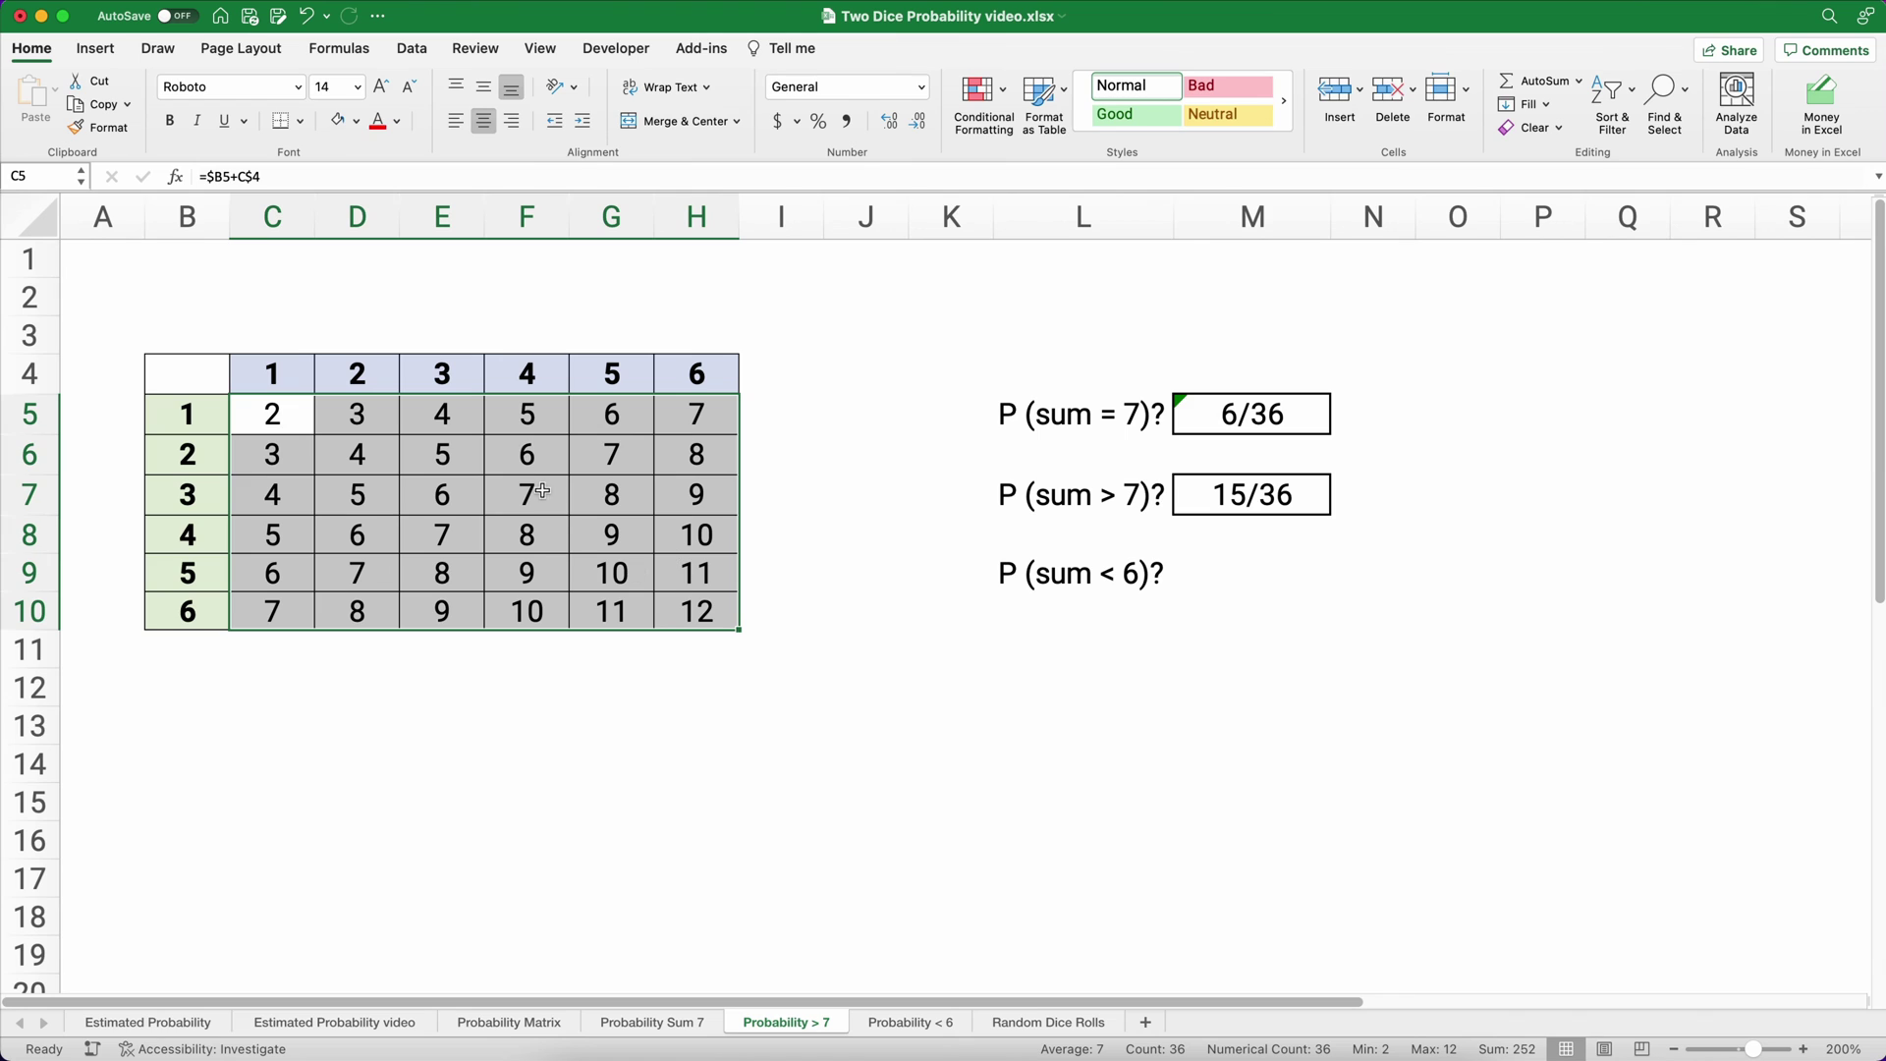
click(1002, 99)
mouse_move(1021, 139)
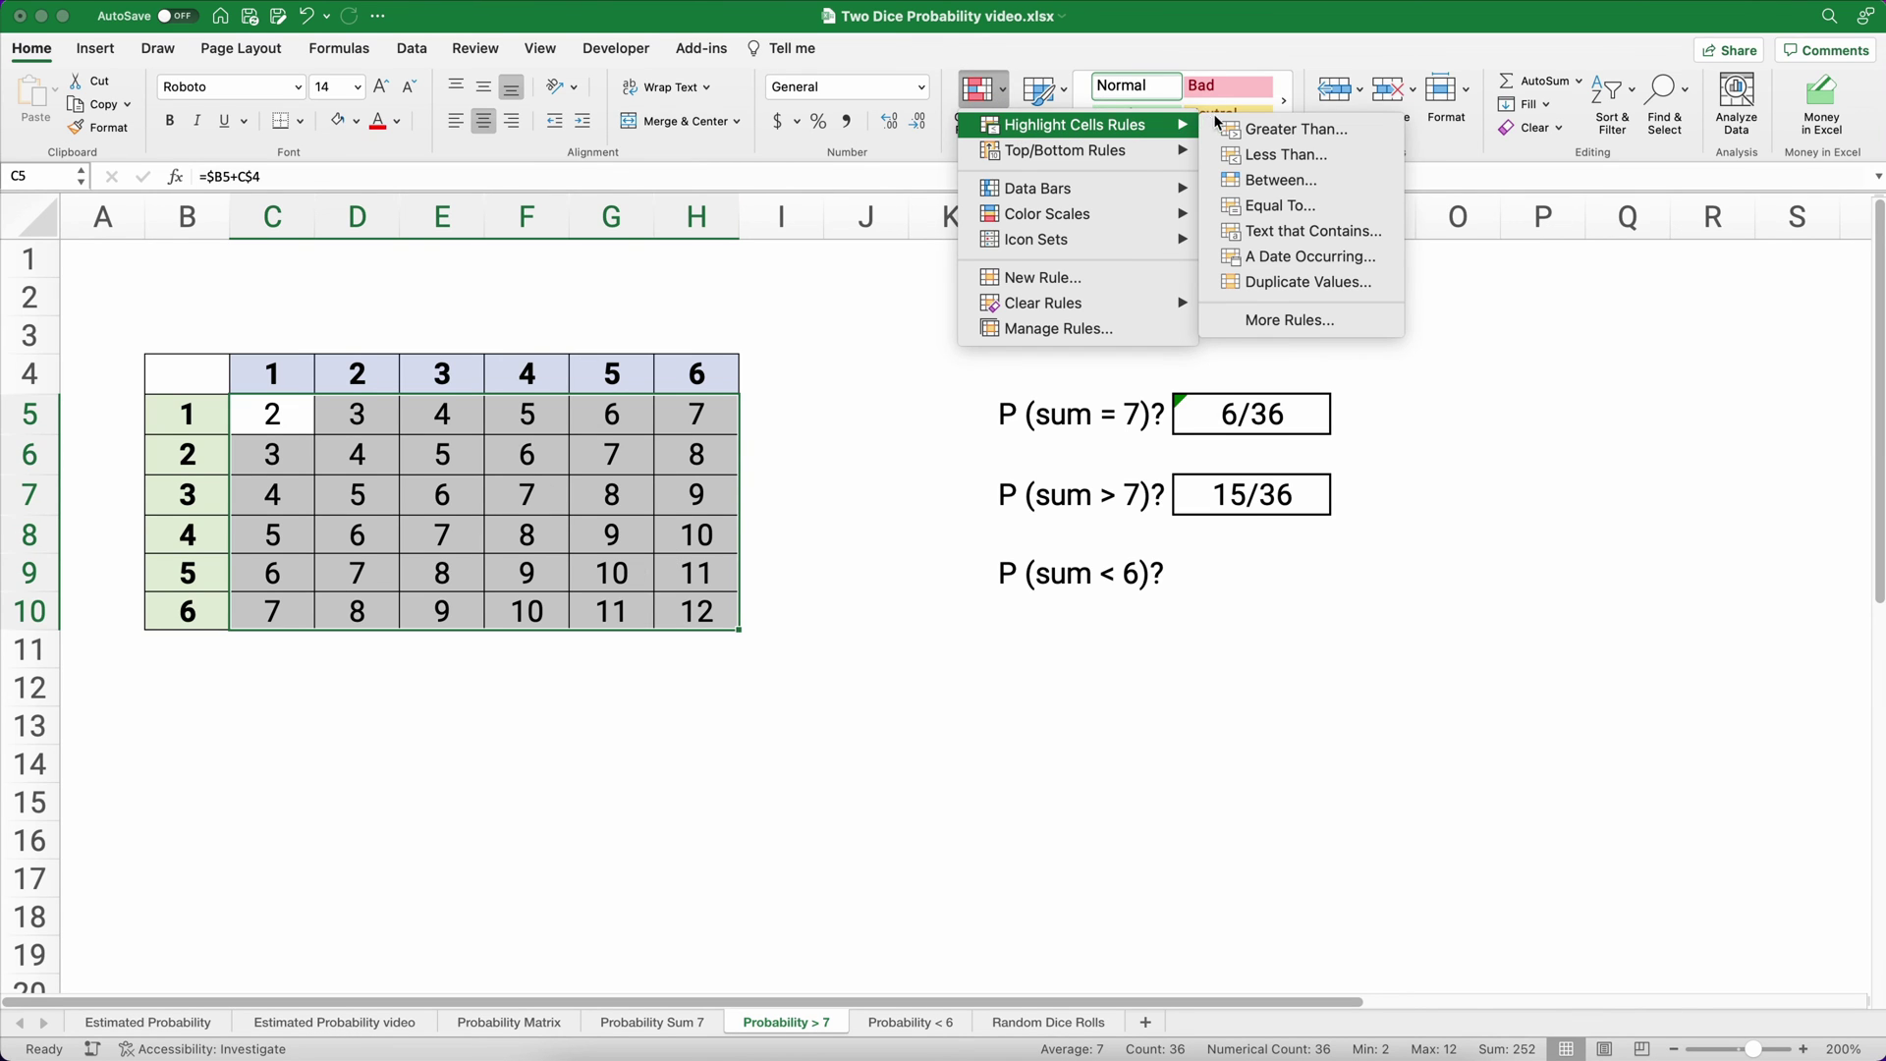
click(1278, 129)
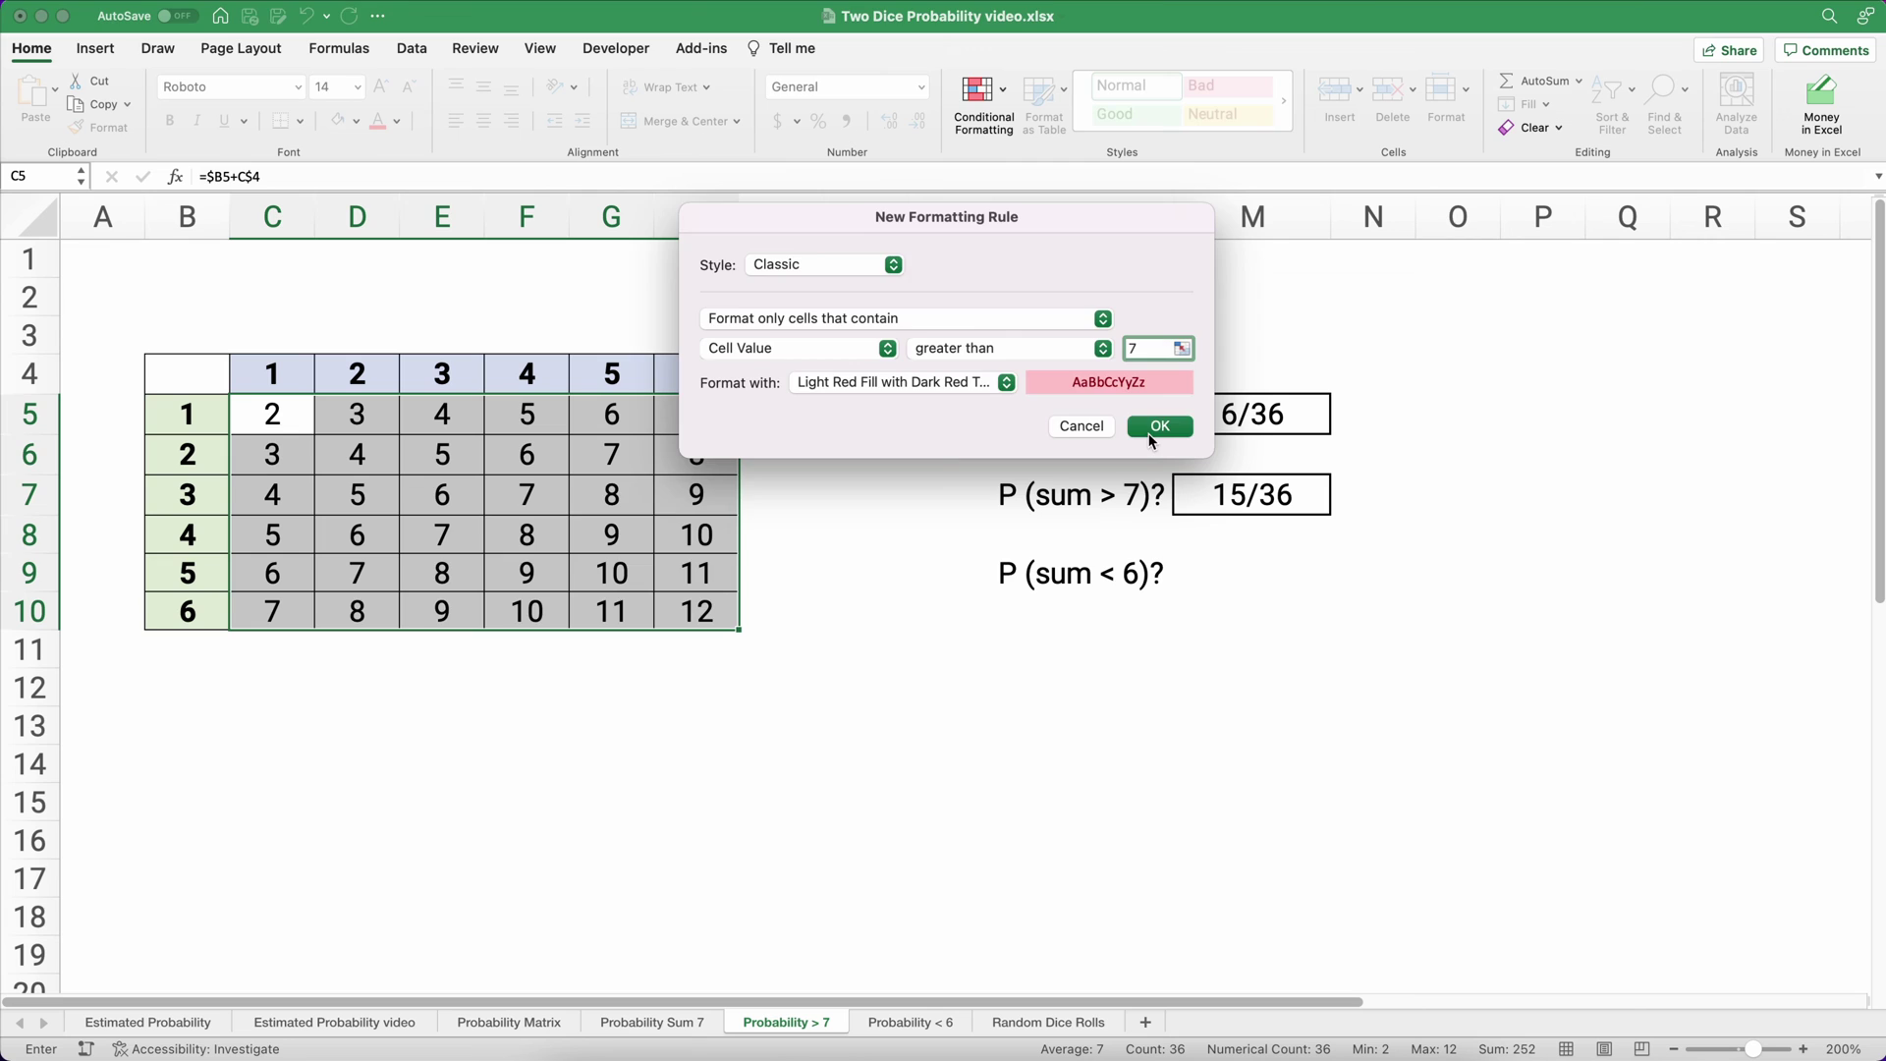
click(1157, 425)
click(695, 724)
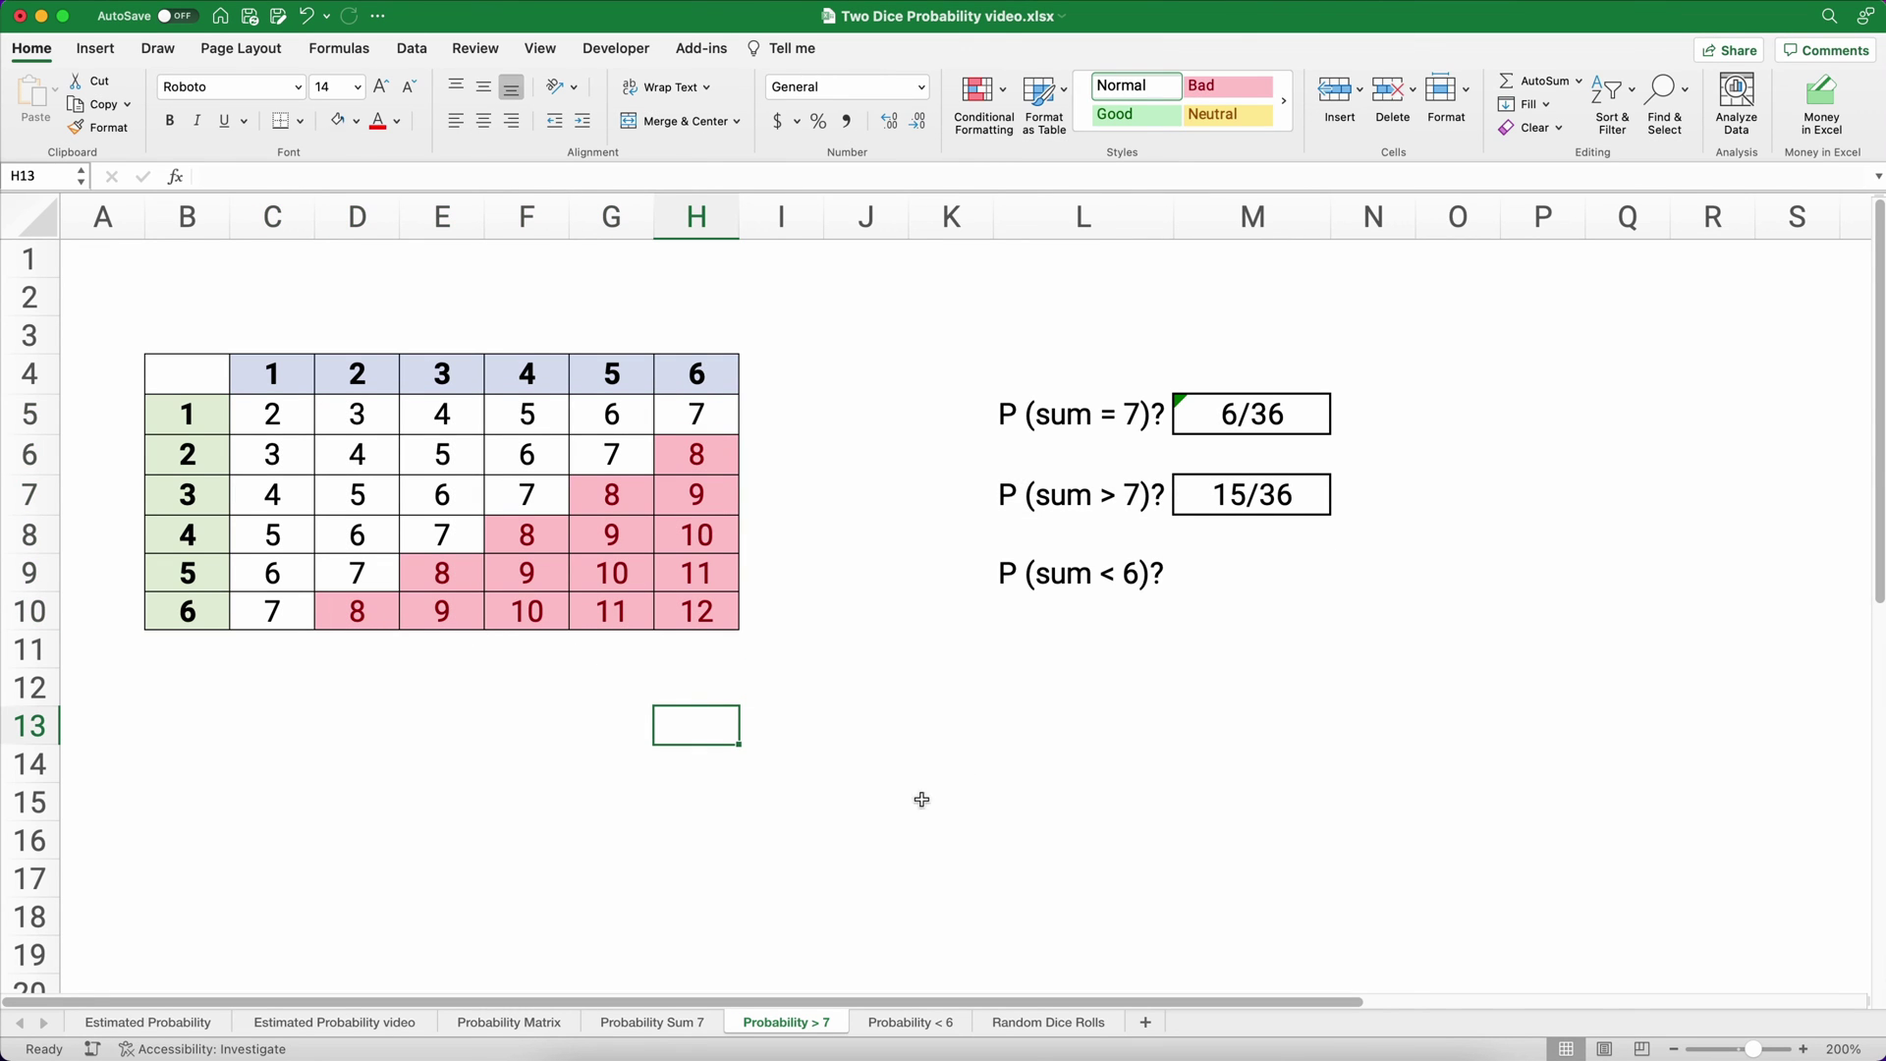
On the Probability < 6 sheet, apply conditional formatting to matrix cells C5:H10 that highlights values less than 6 with light red fill and dark red text.
click(906, 1024)
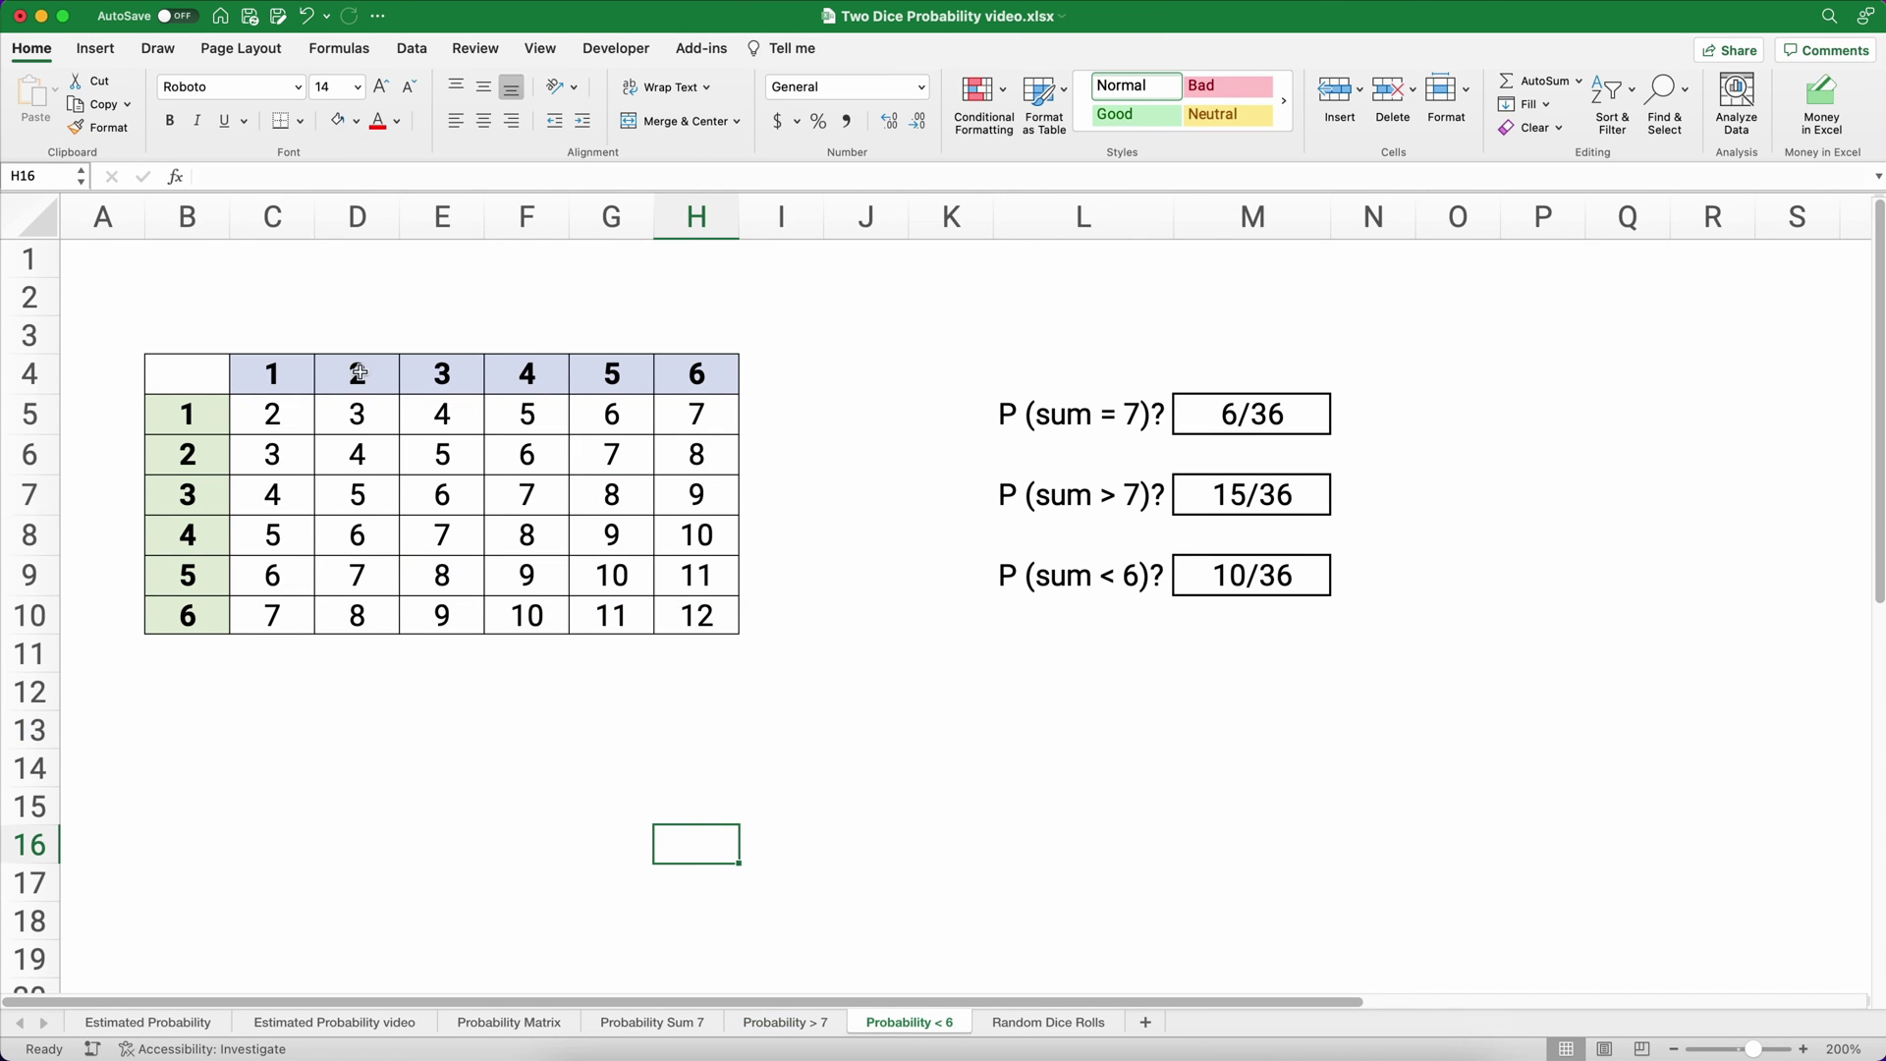
drag(280, 403, 725, 619)
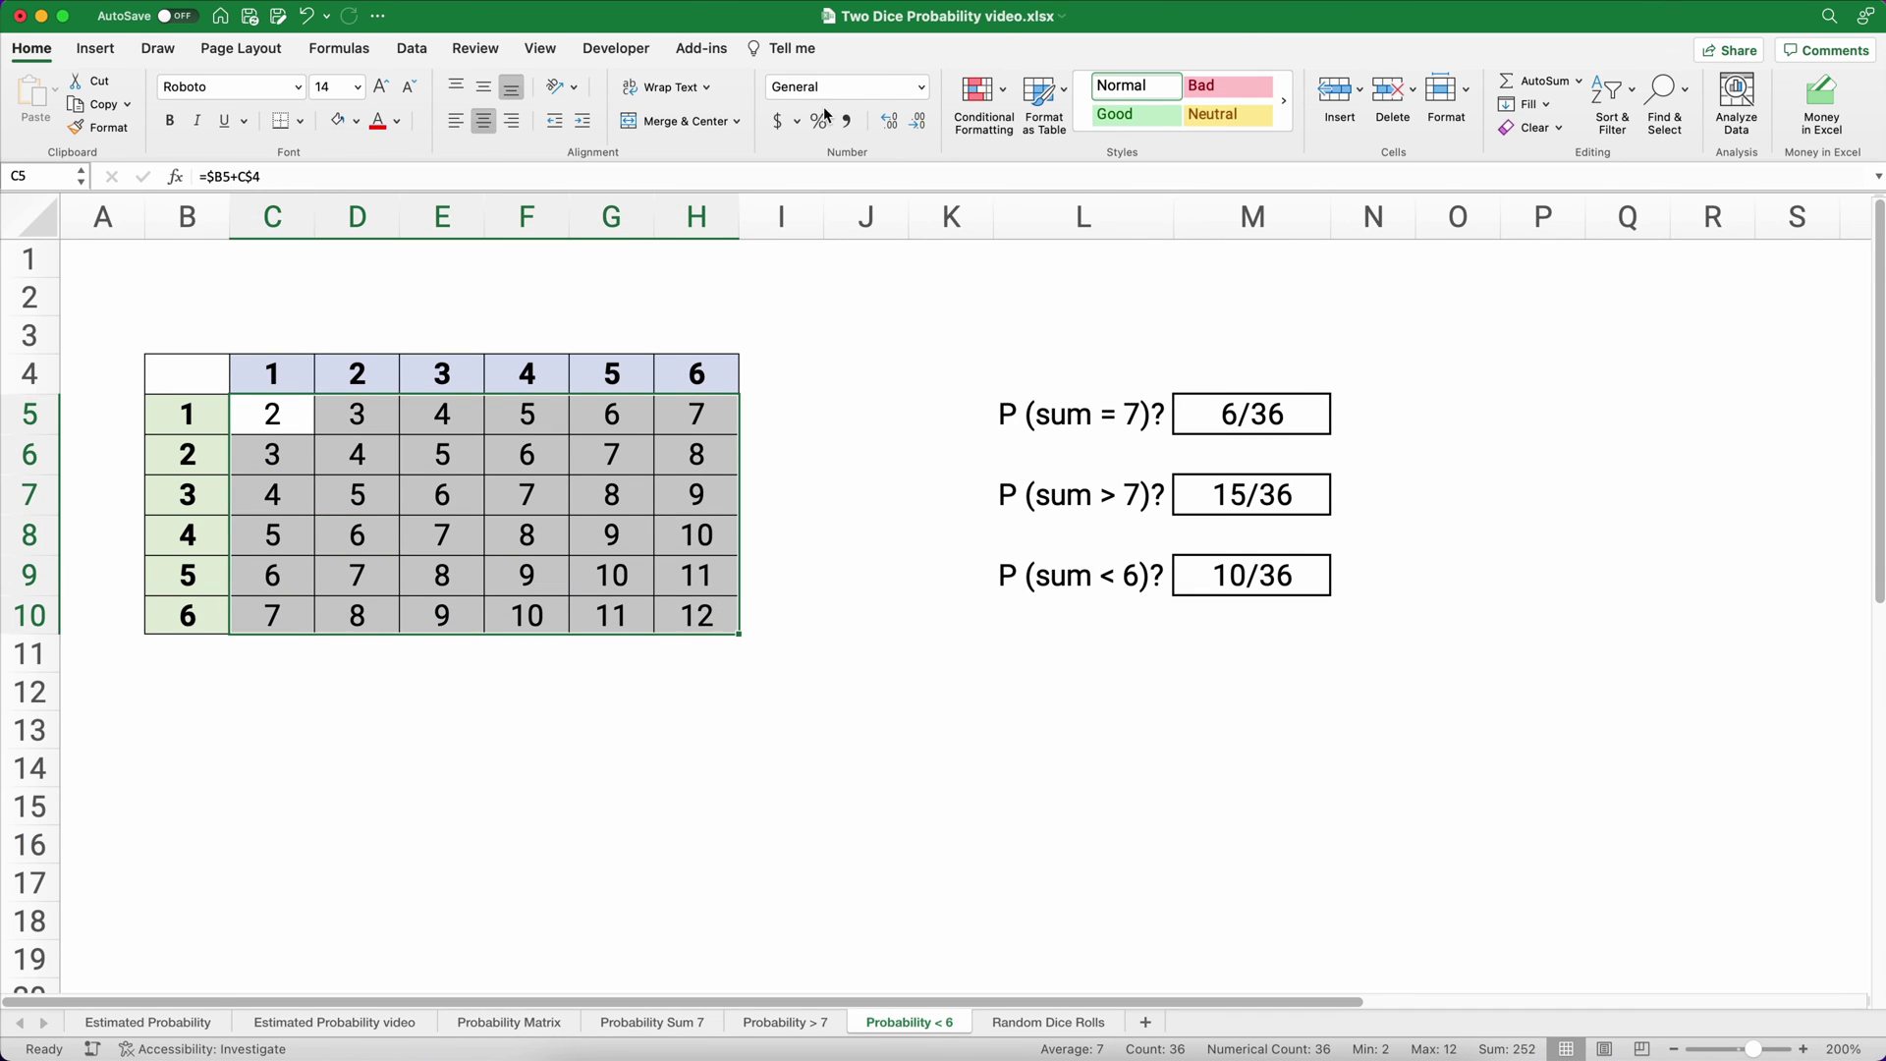
click(1003, 97)
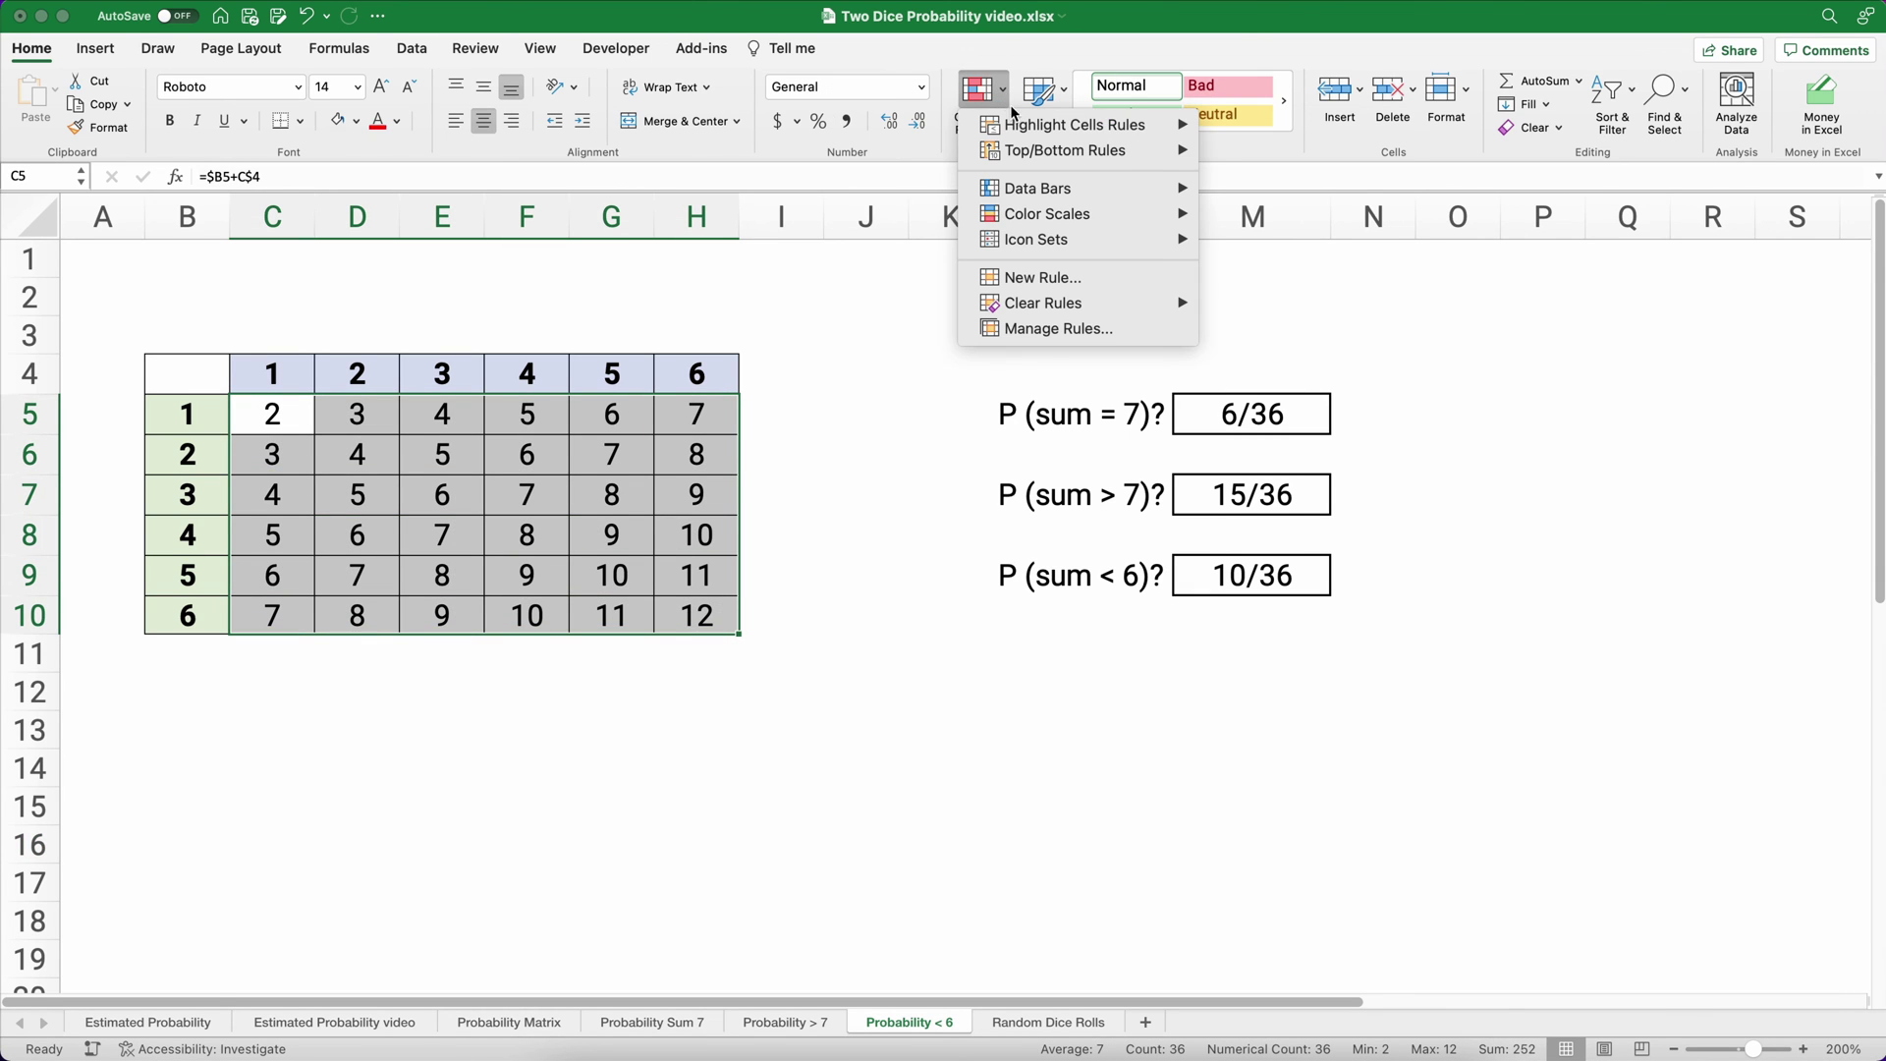
mouse_move(1026, 126)
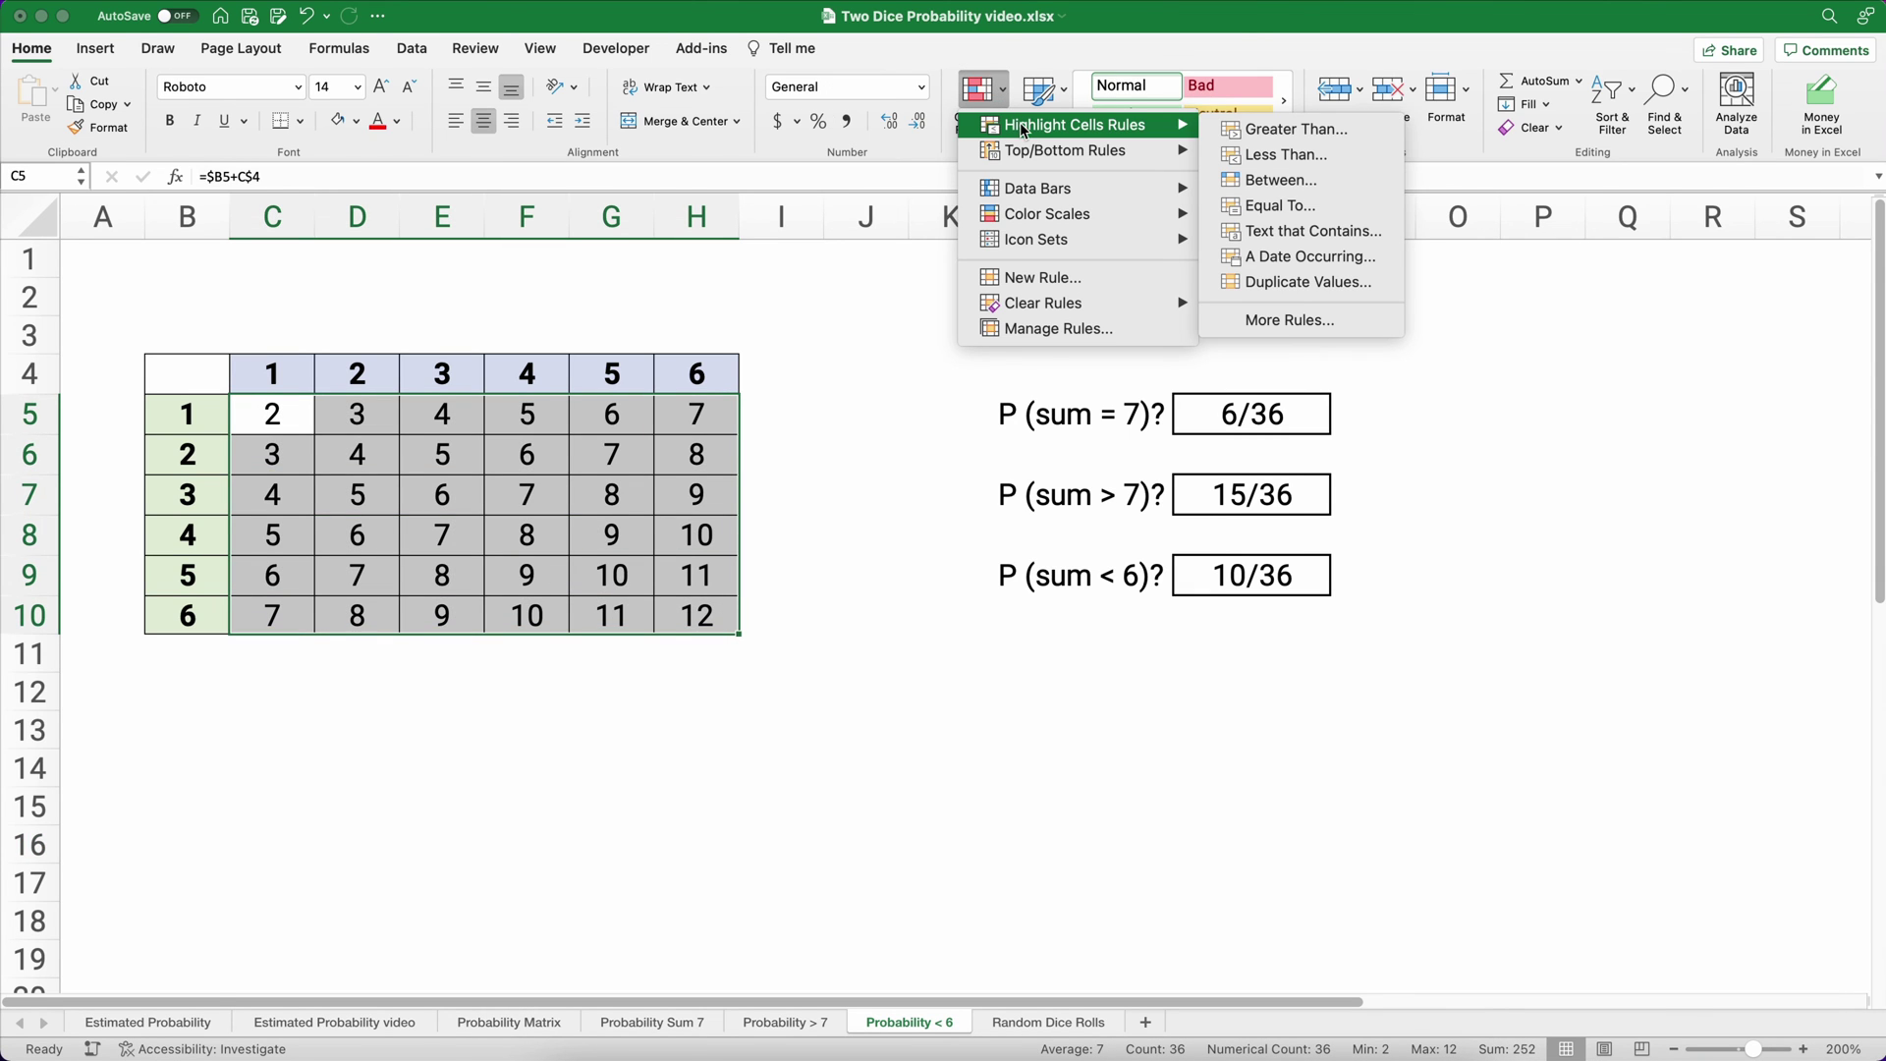
click(1277, 154)
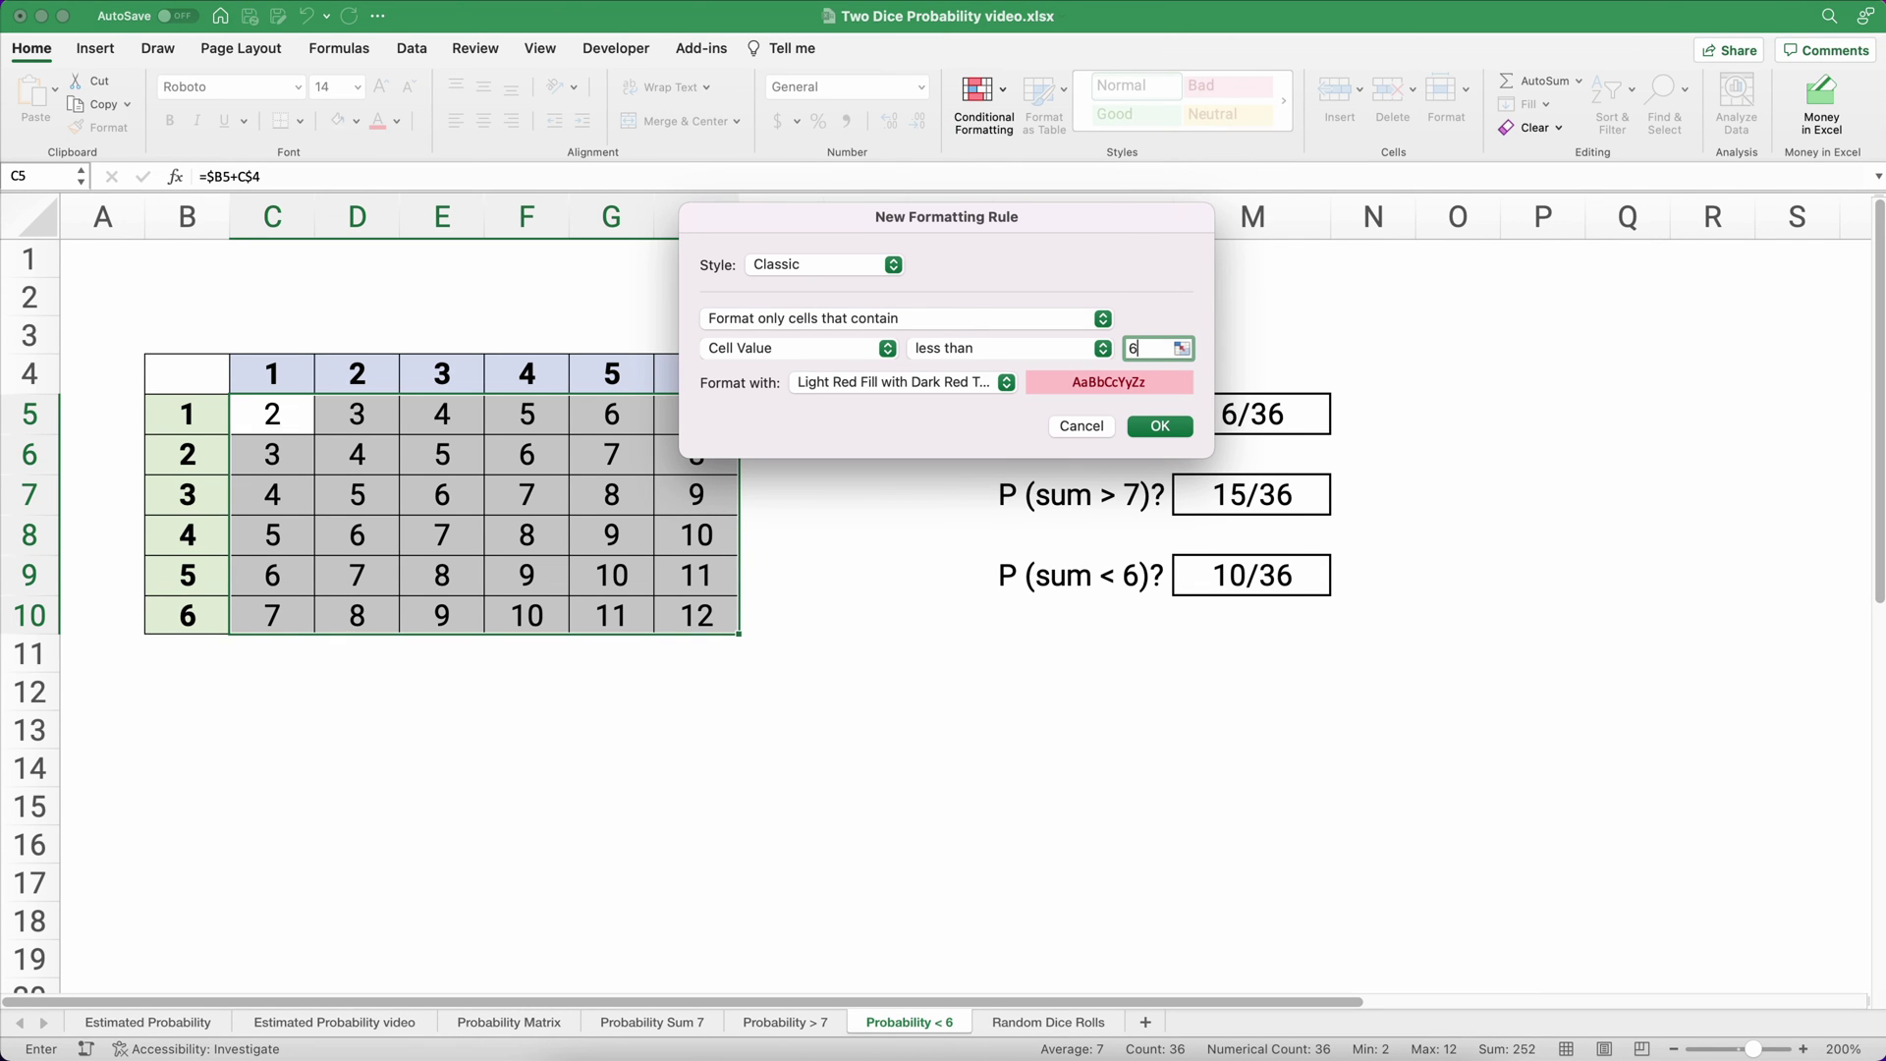
text(6)
key(Return)
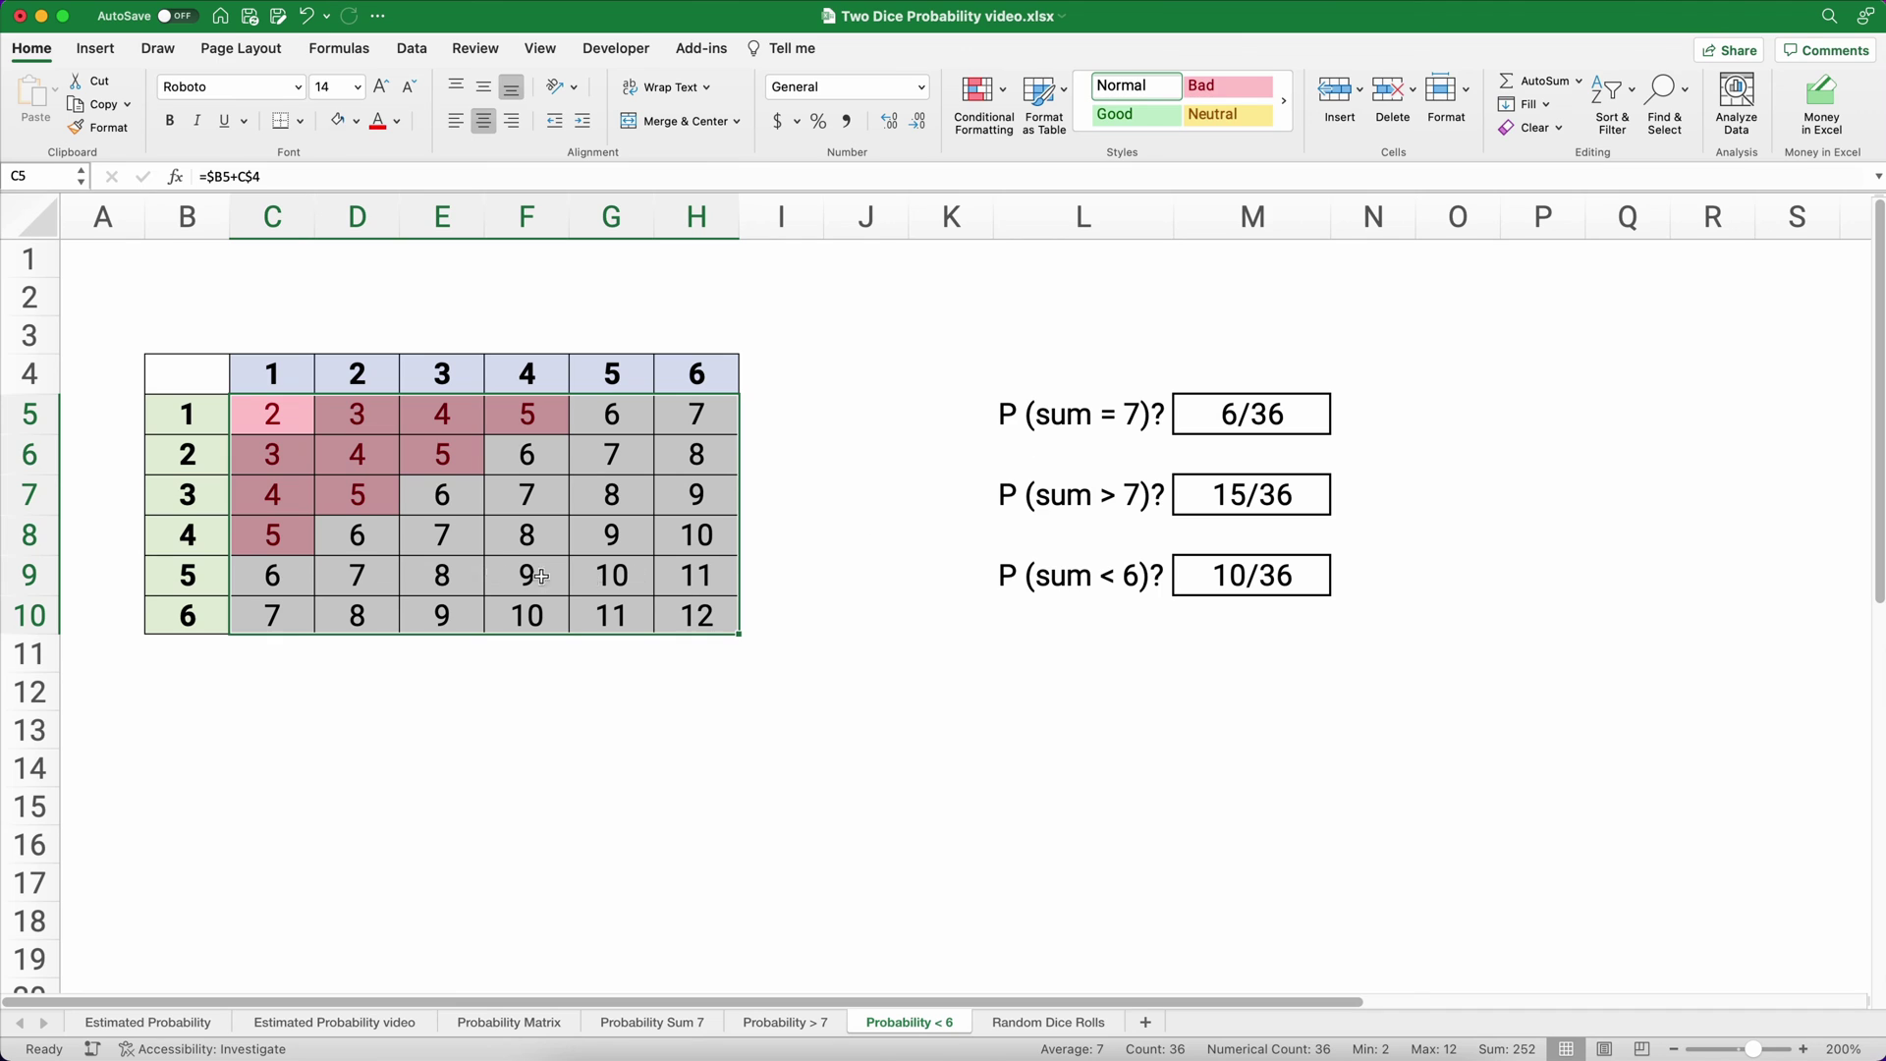
click(1262, 580)
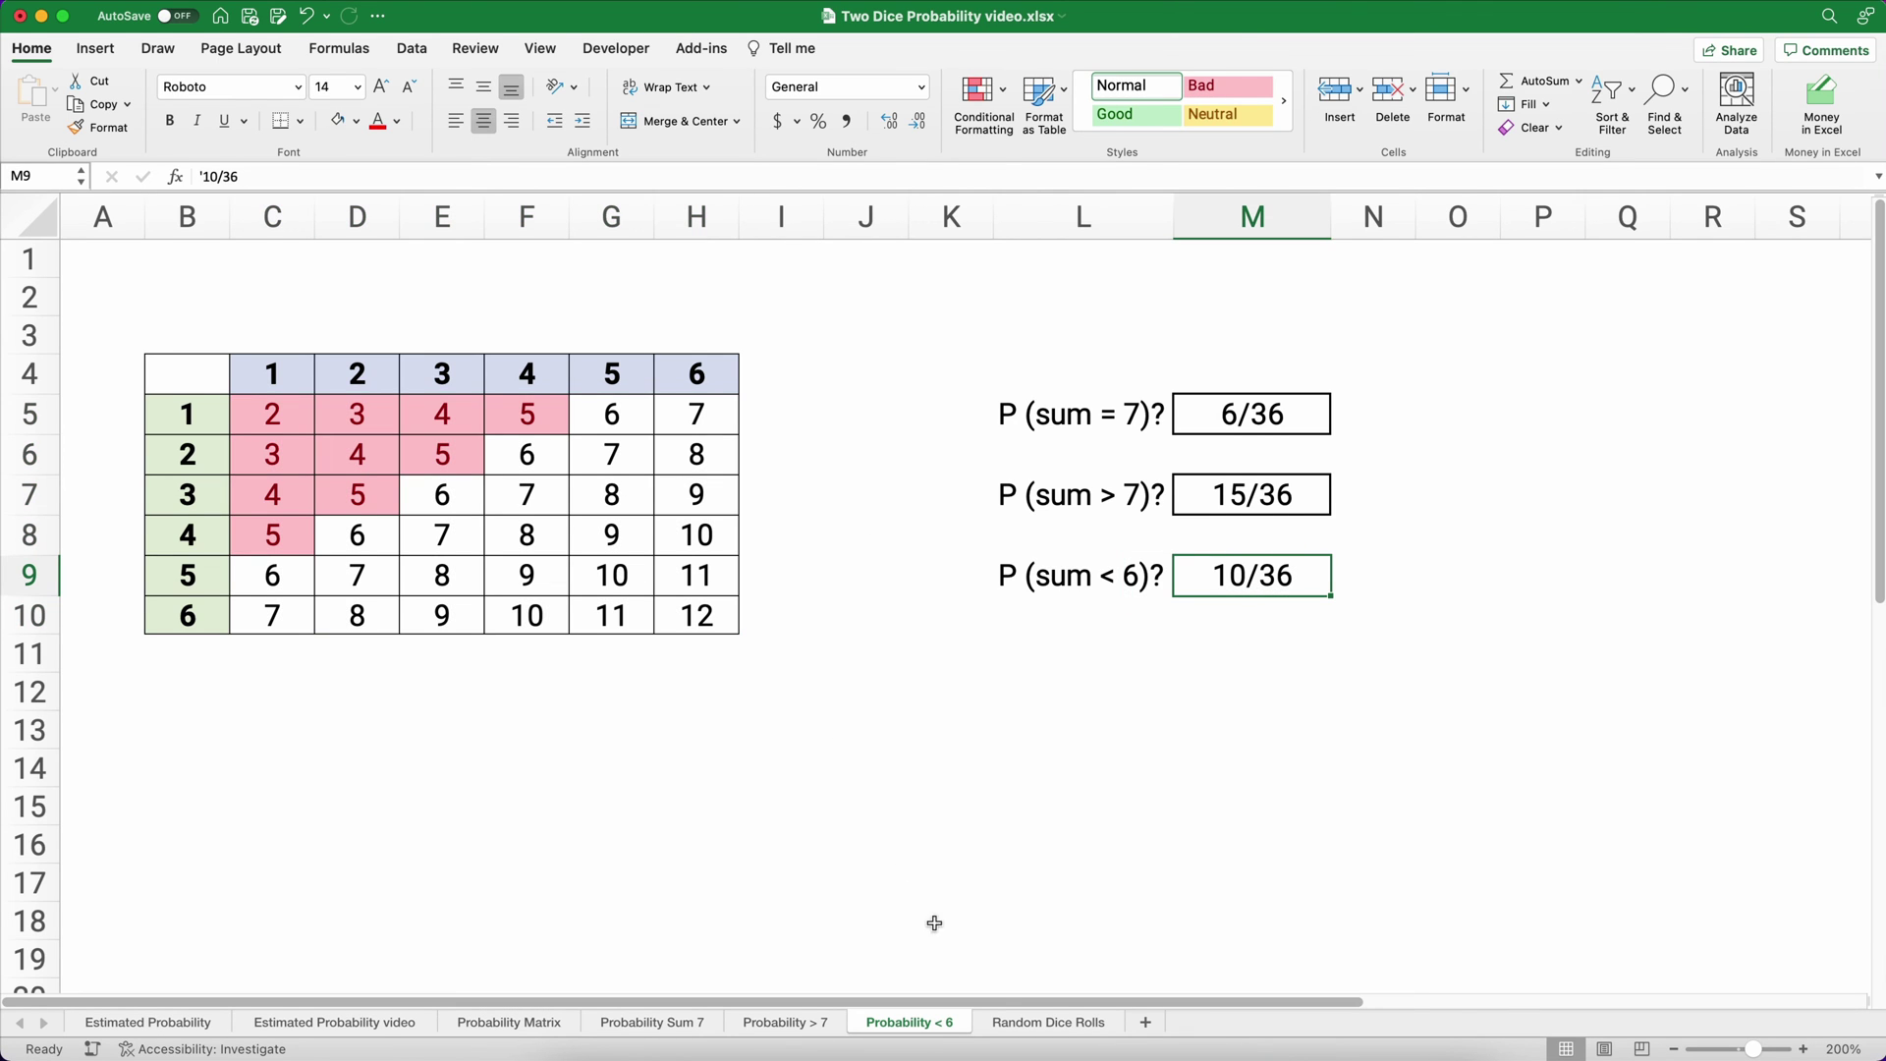
On the Random Dice Rolls sheet, compare the Estimated and sample Percent columns for sums 2 to 12 and recalculate the single-roll sample.
click(1015, 1027)
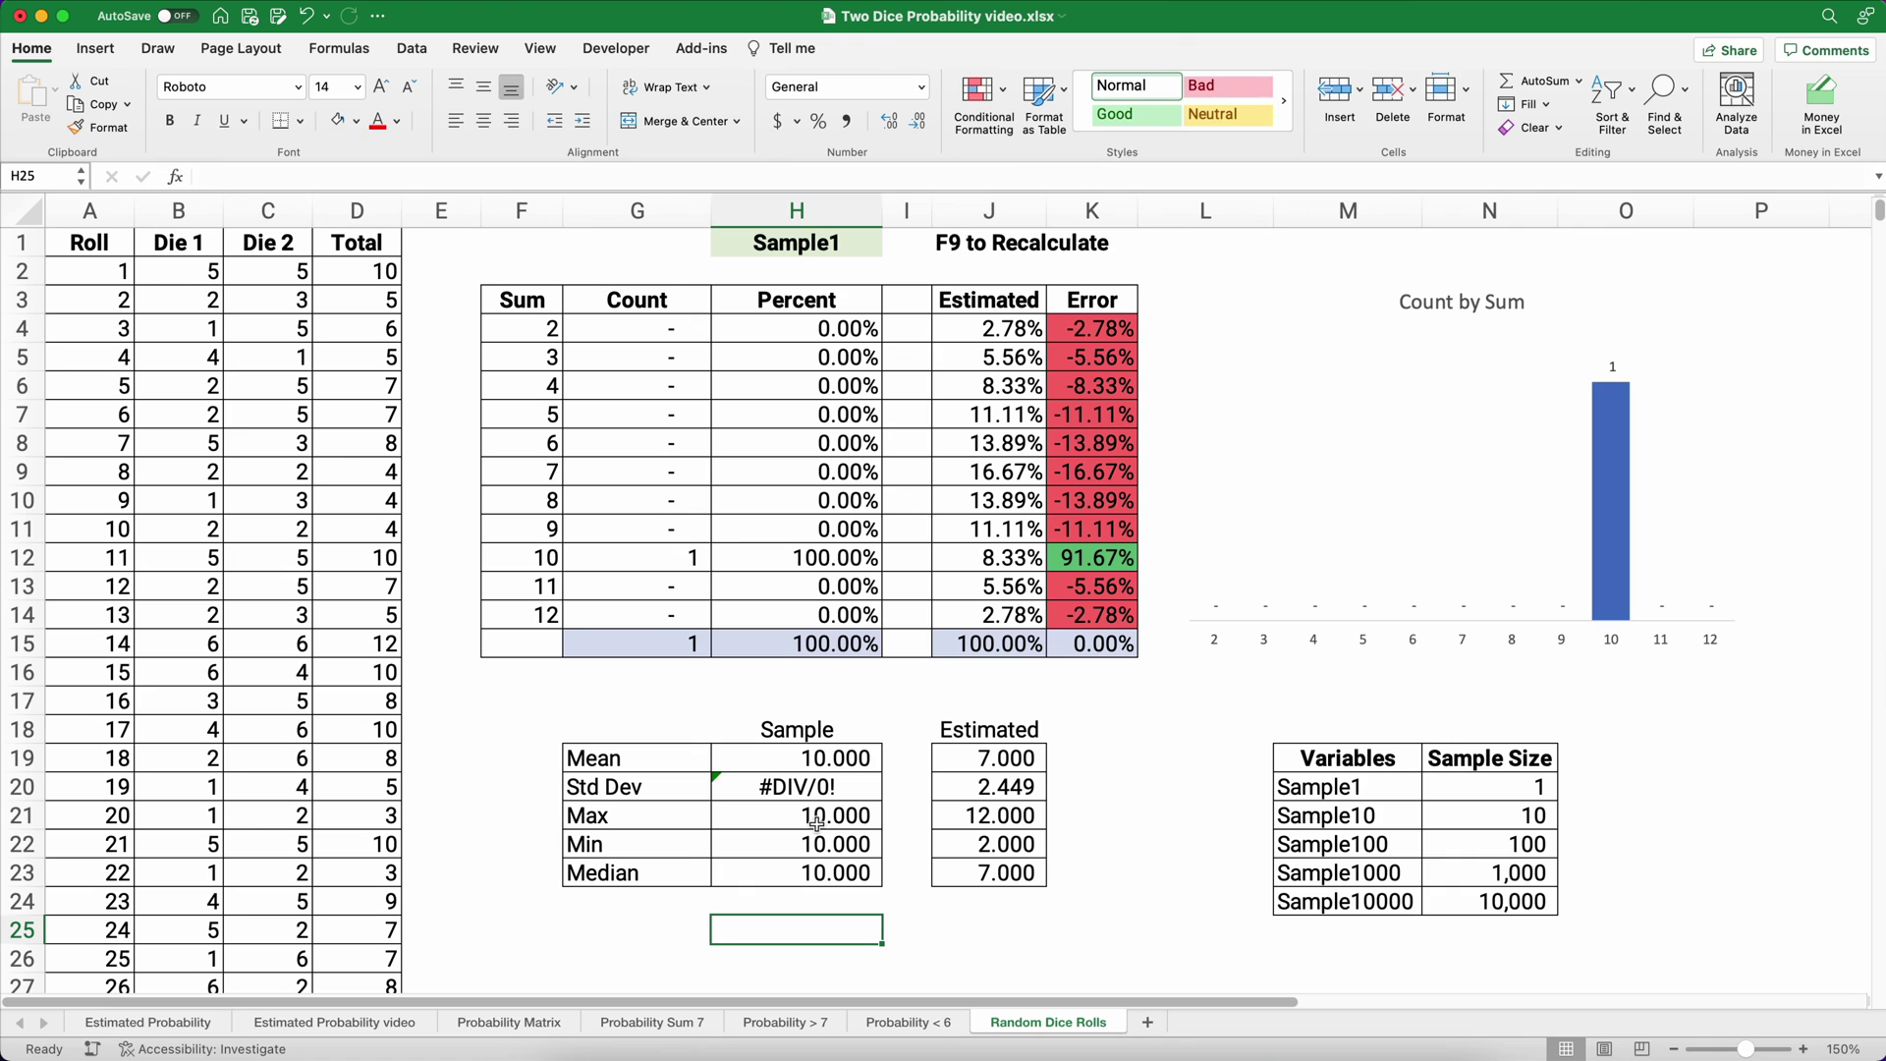
drag(993, 325, 1007, 615)
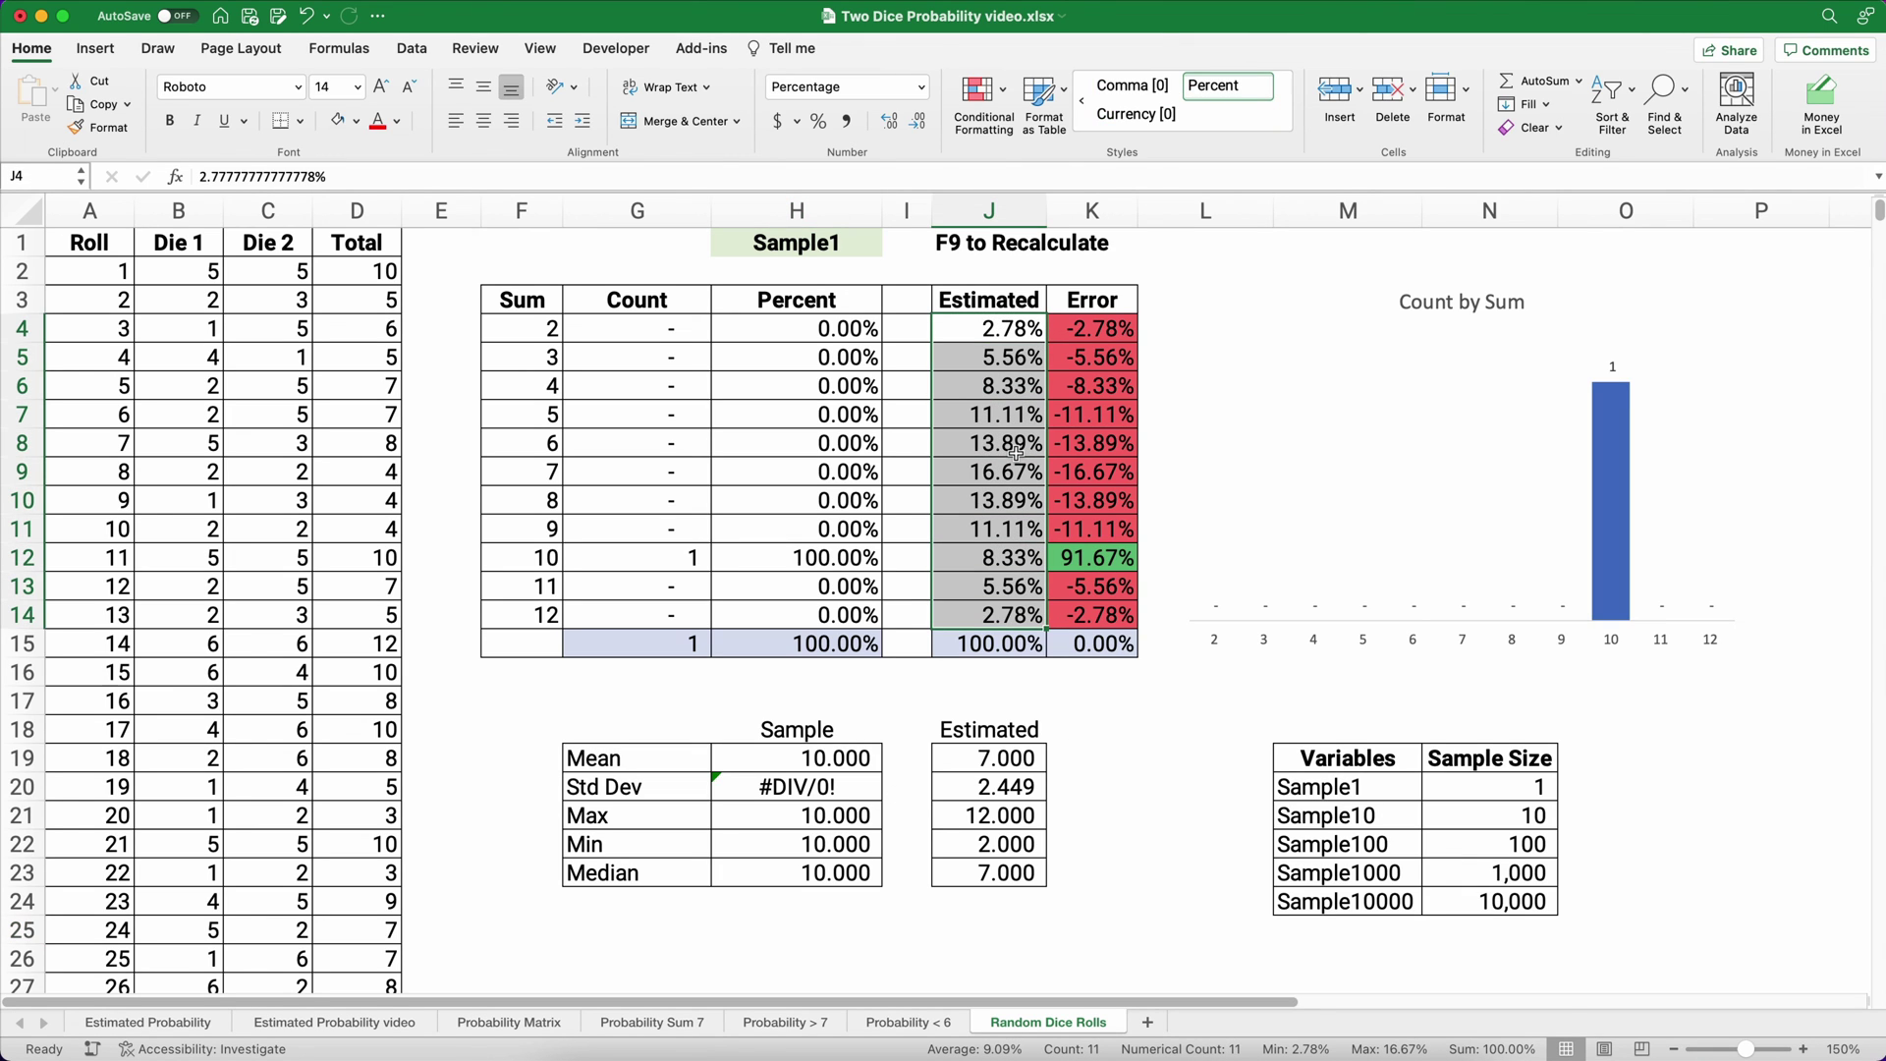
drag(798, 327, 816, 609)
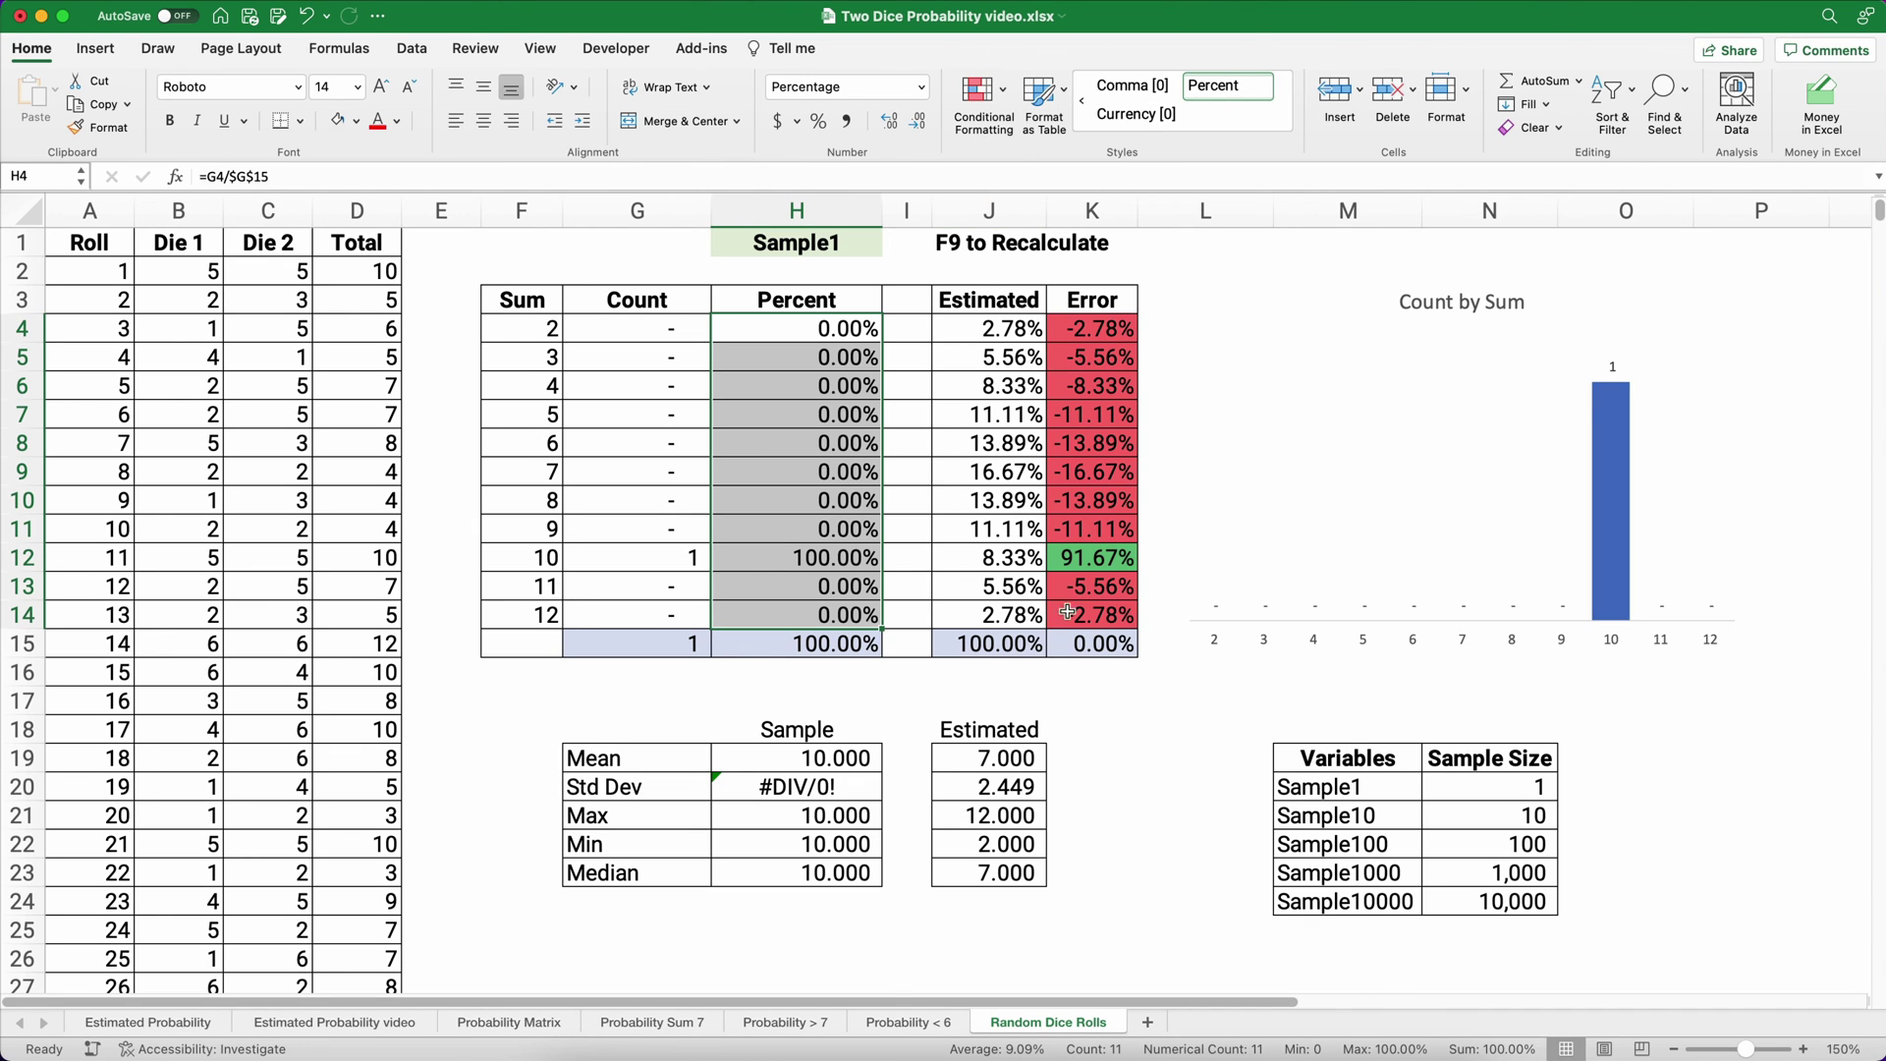
click(1119, 709)
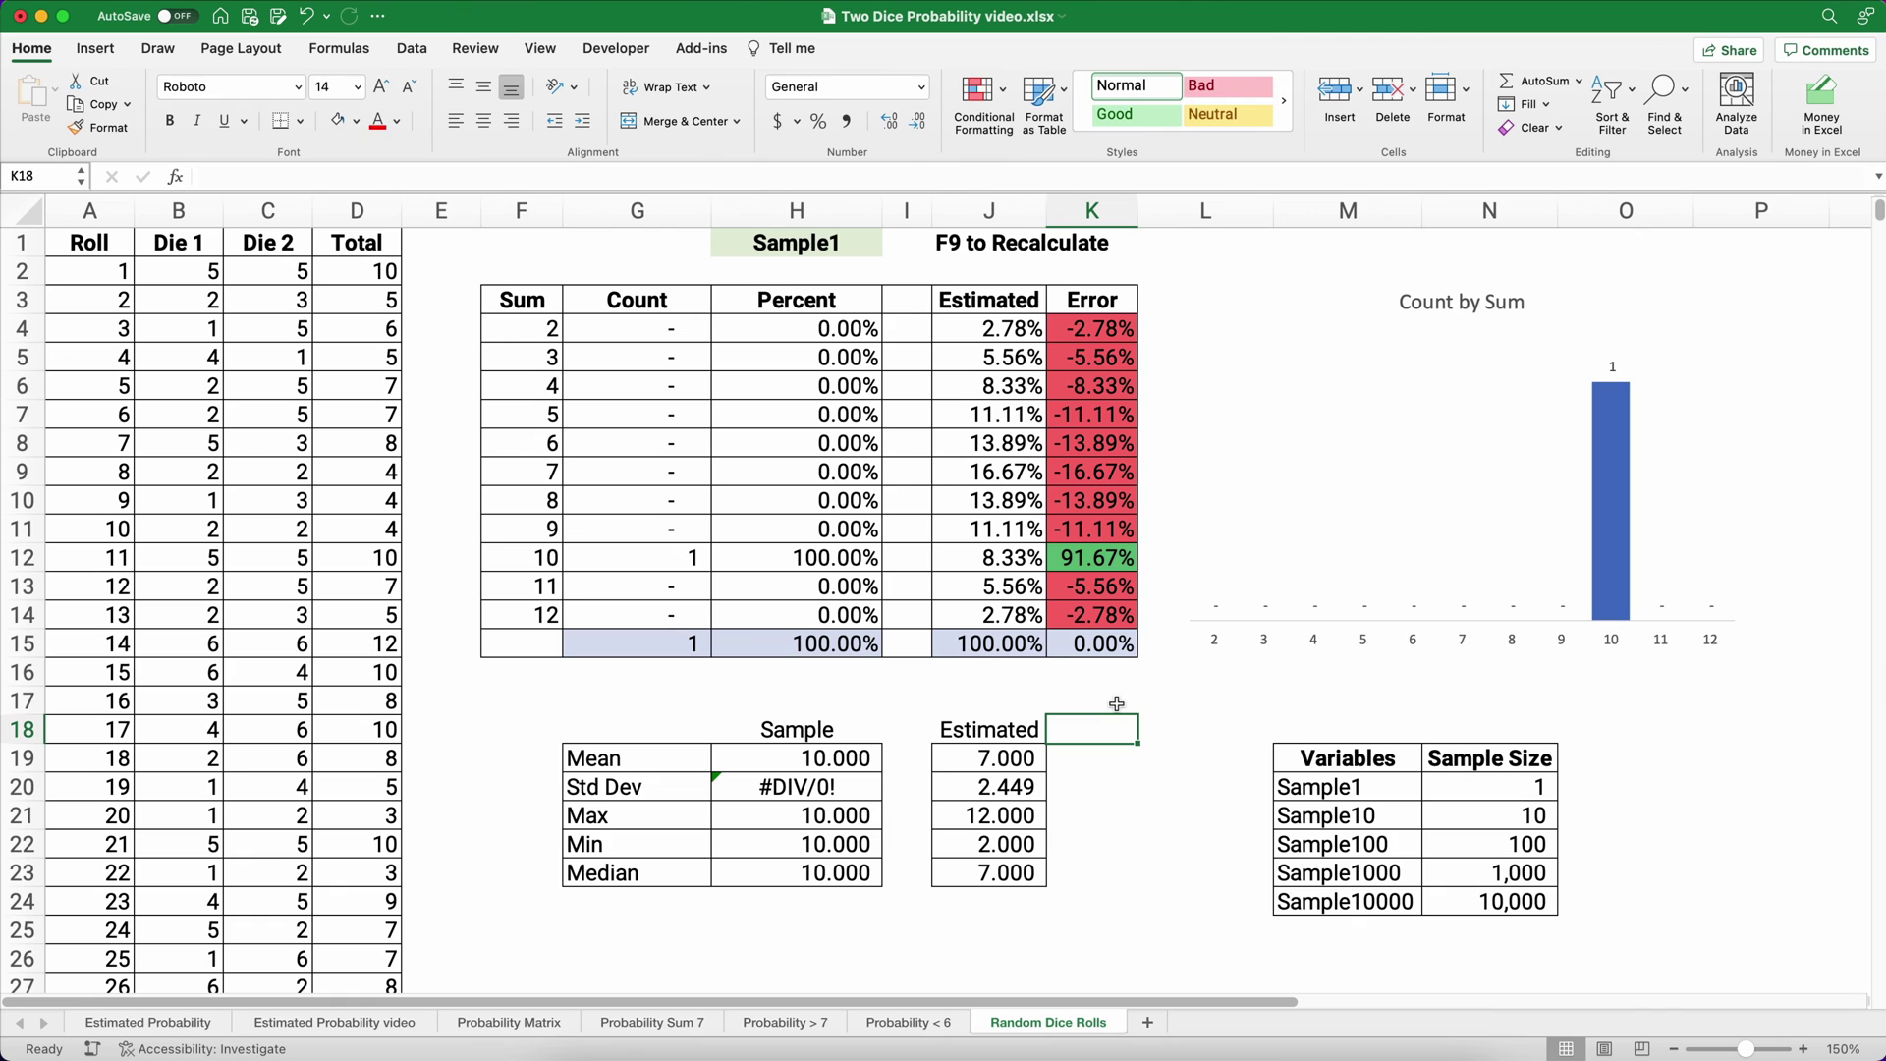
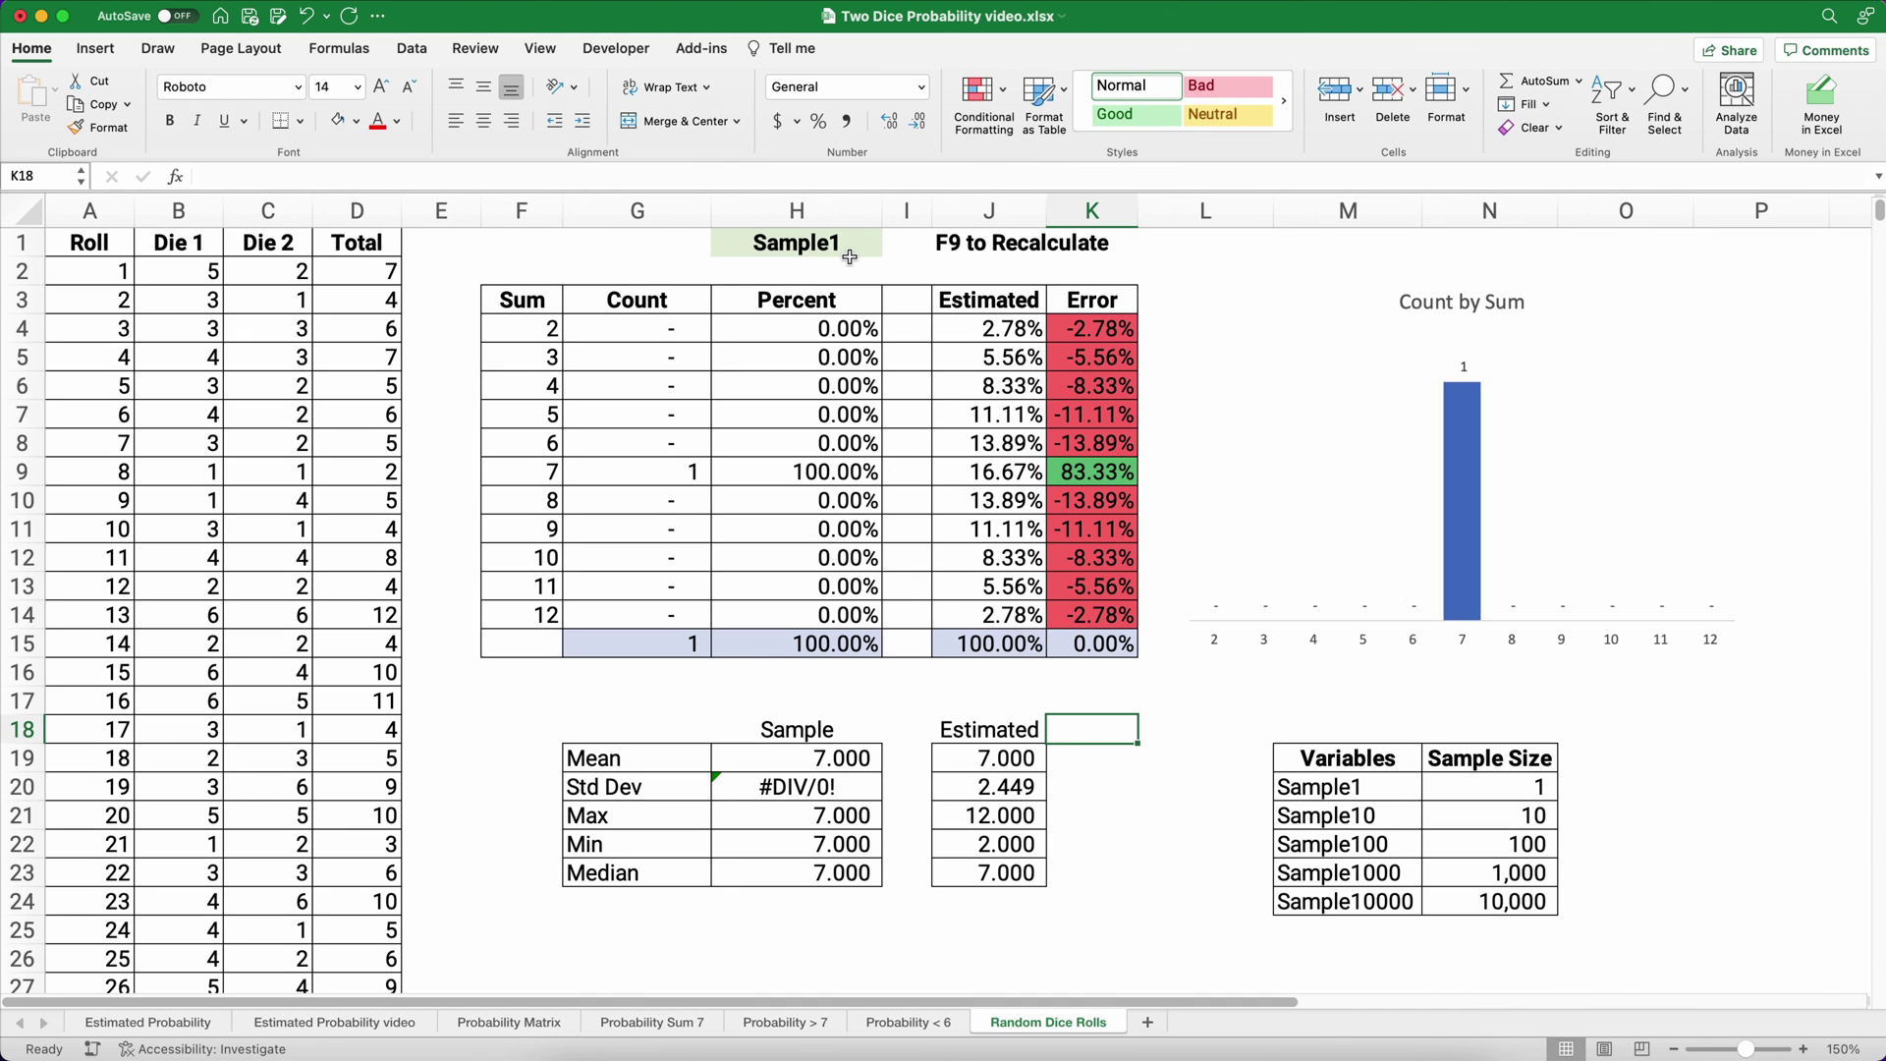
key(F9)
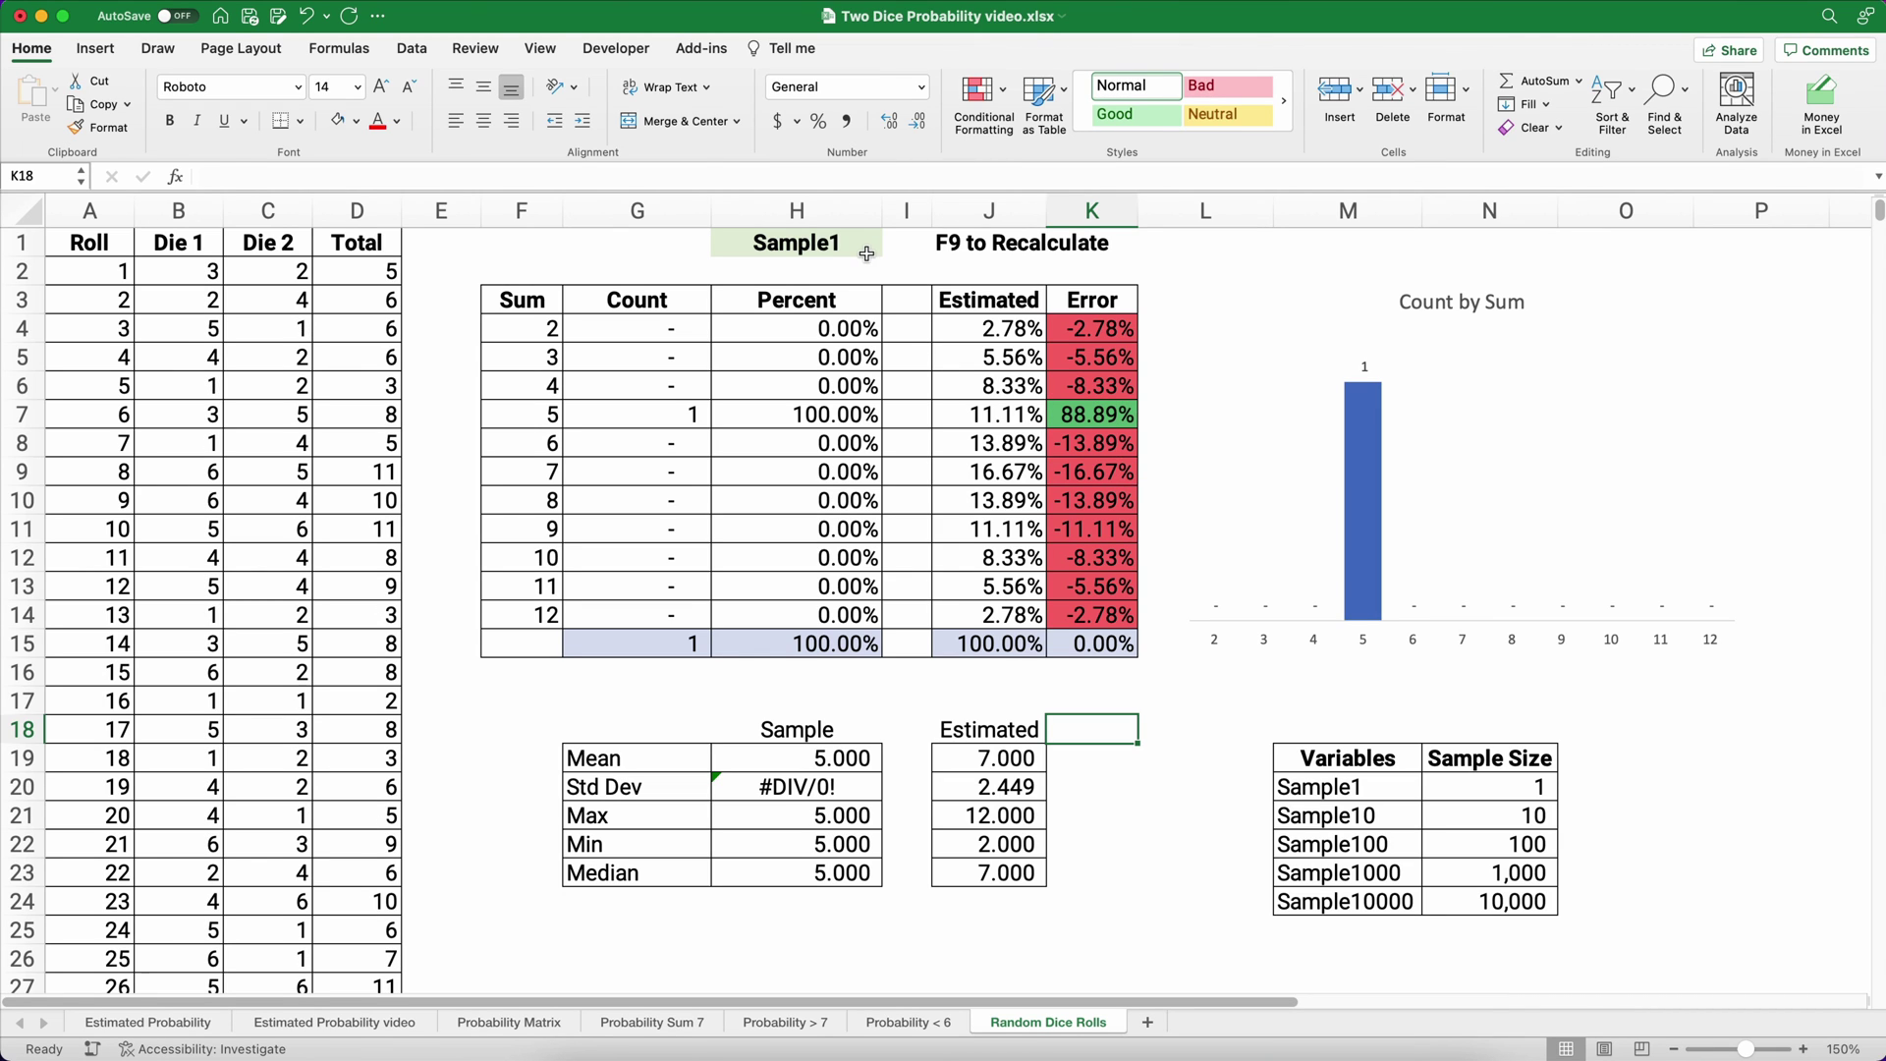
Switch the sample selection in H1 to Sample10 and on to Sample100, checking the Count by Sum chart.
click(866, 257)
click(889, 247)
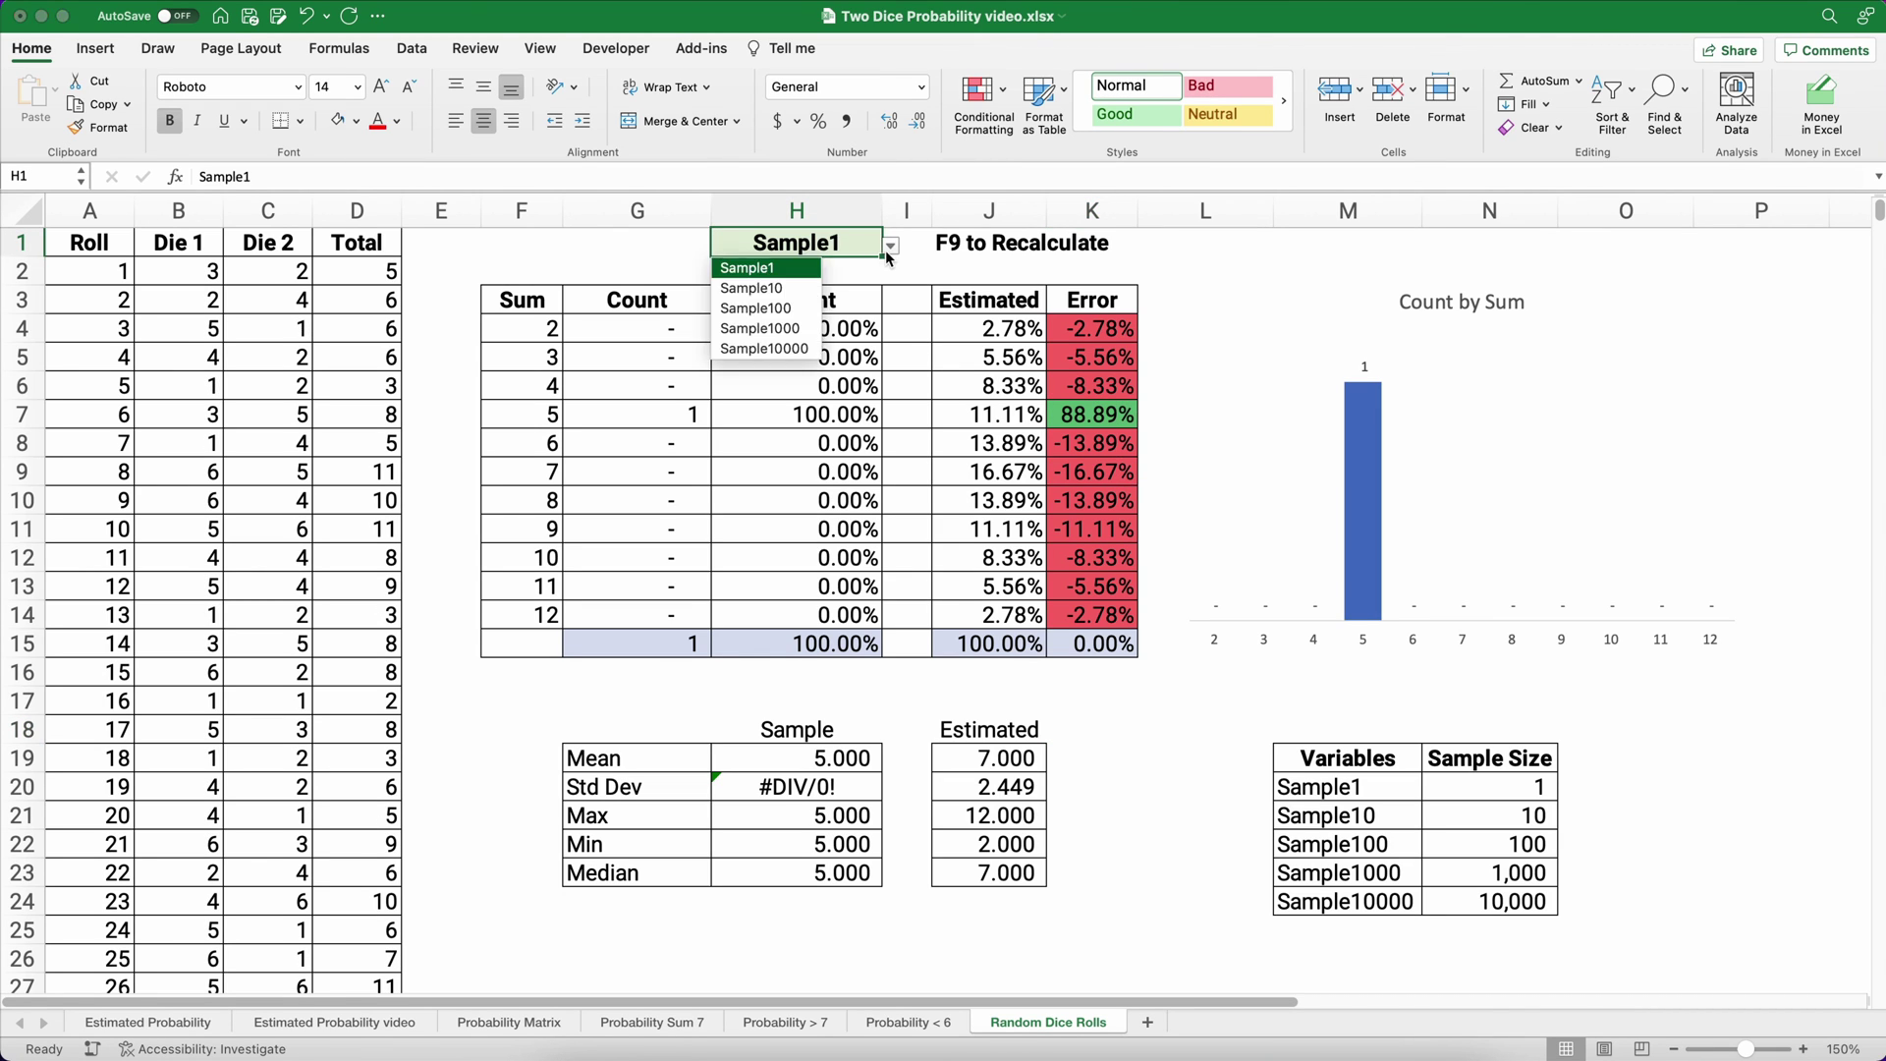
click(800, 291)
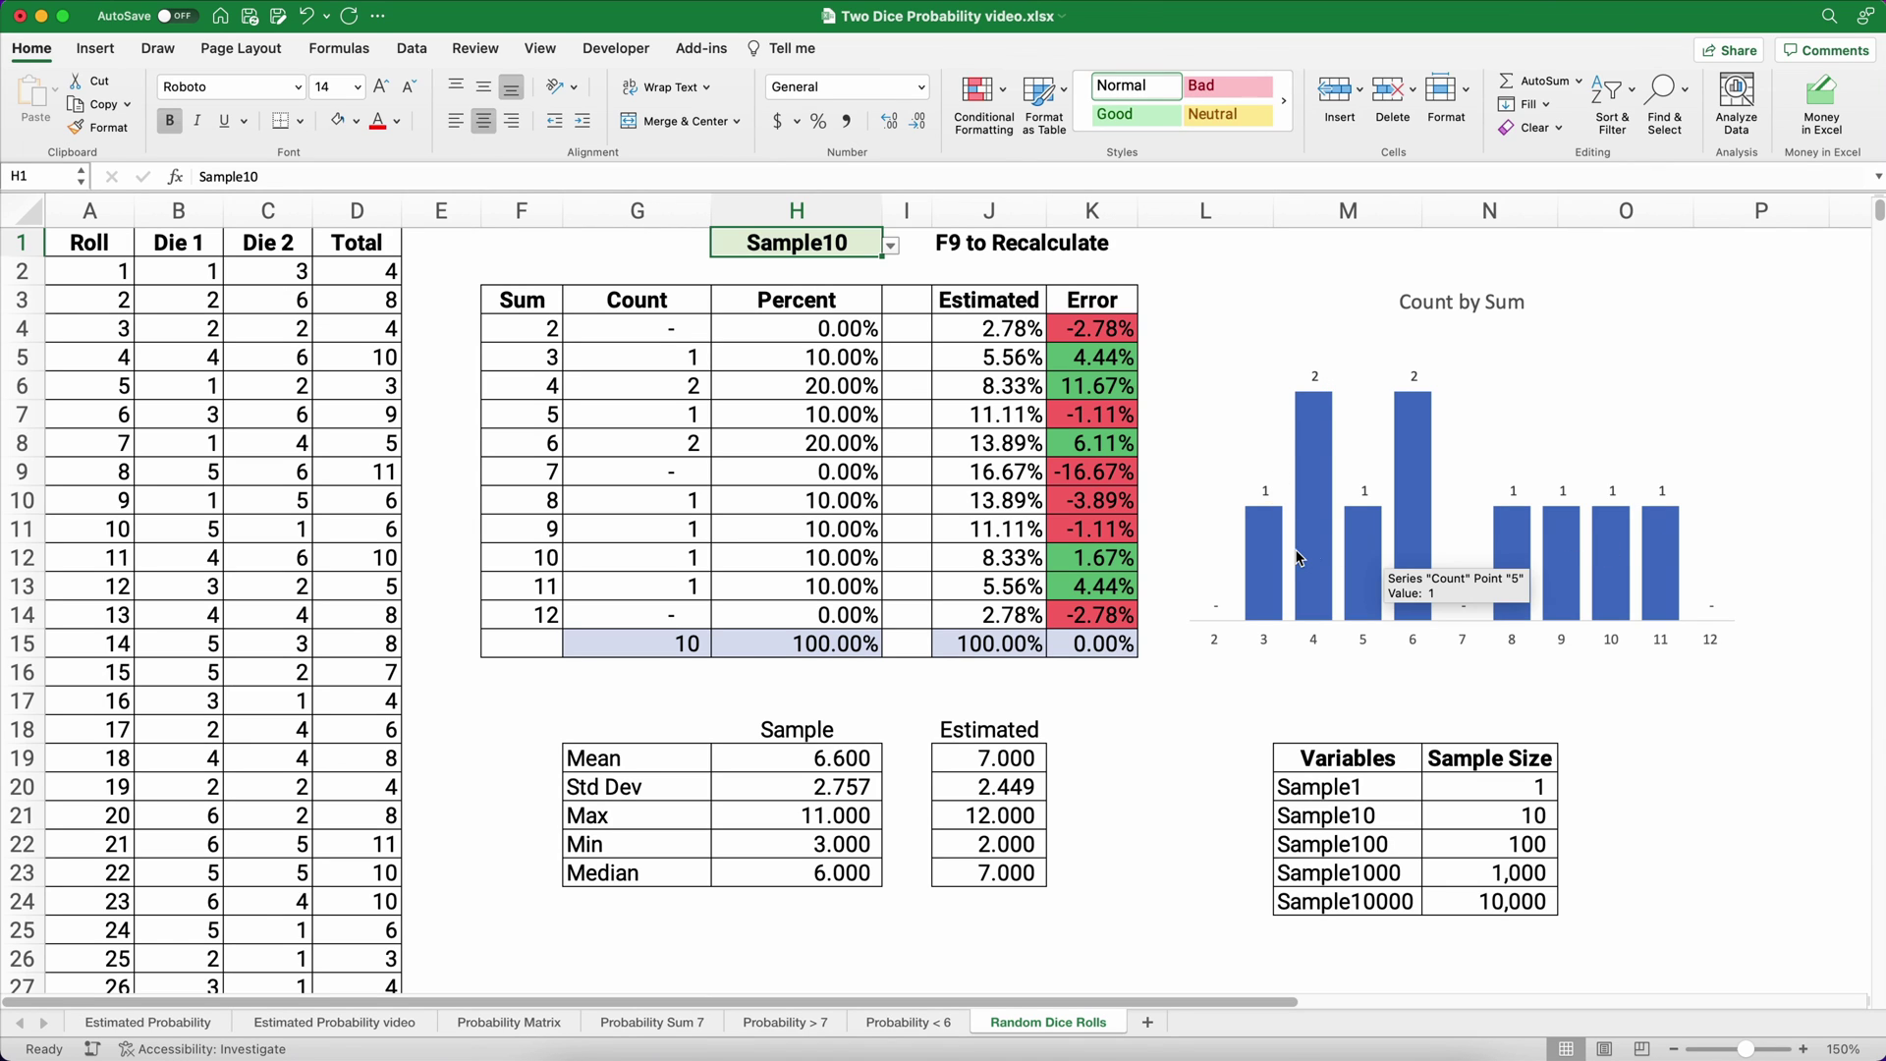
mouse_move(1624, 555)
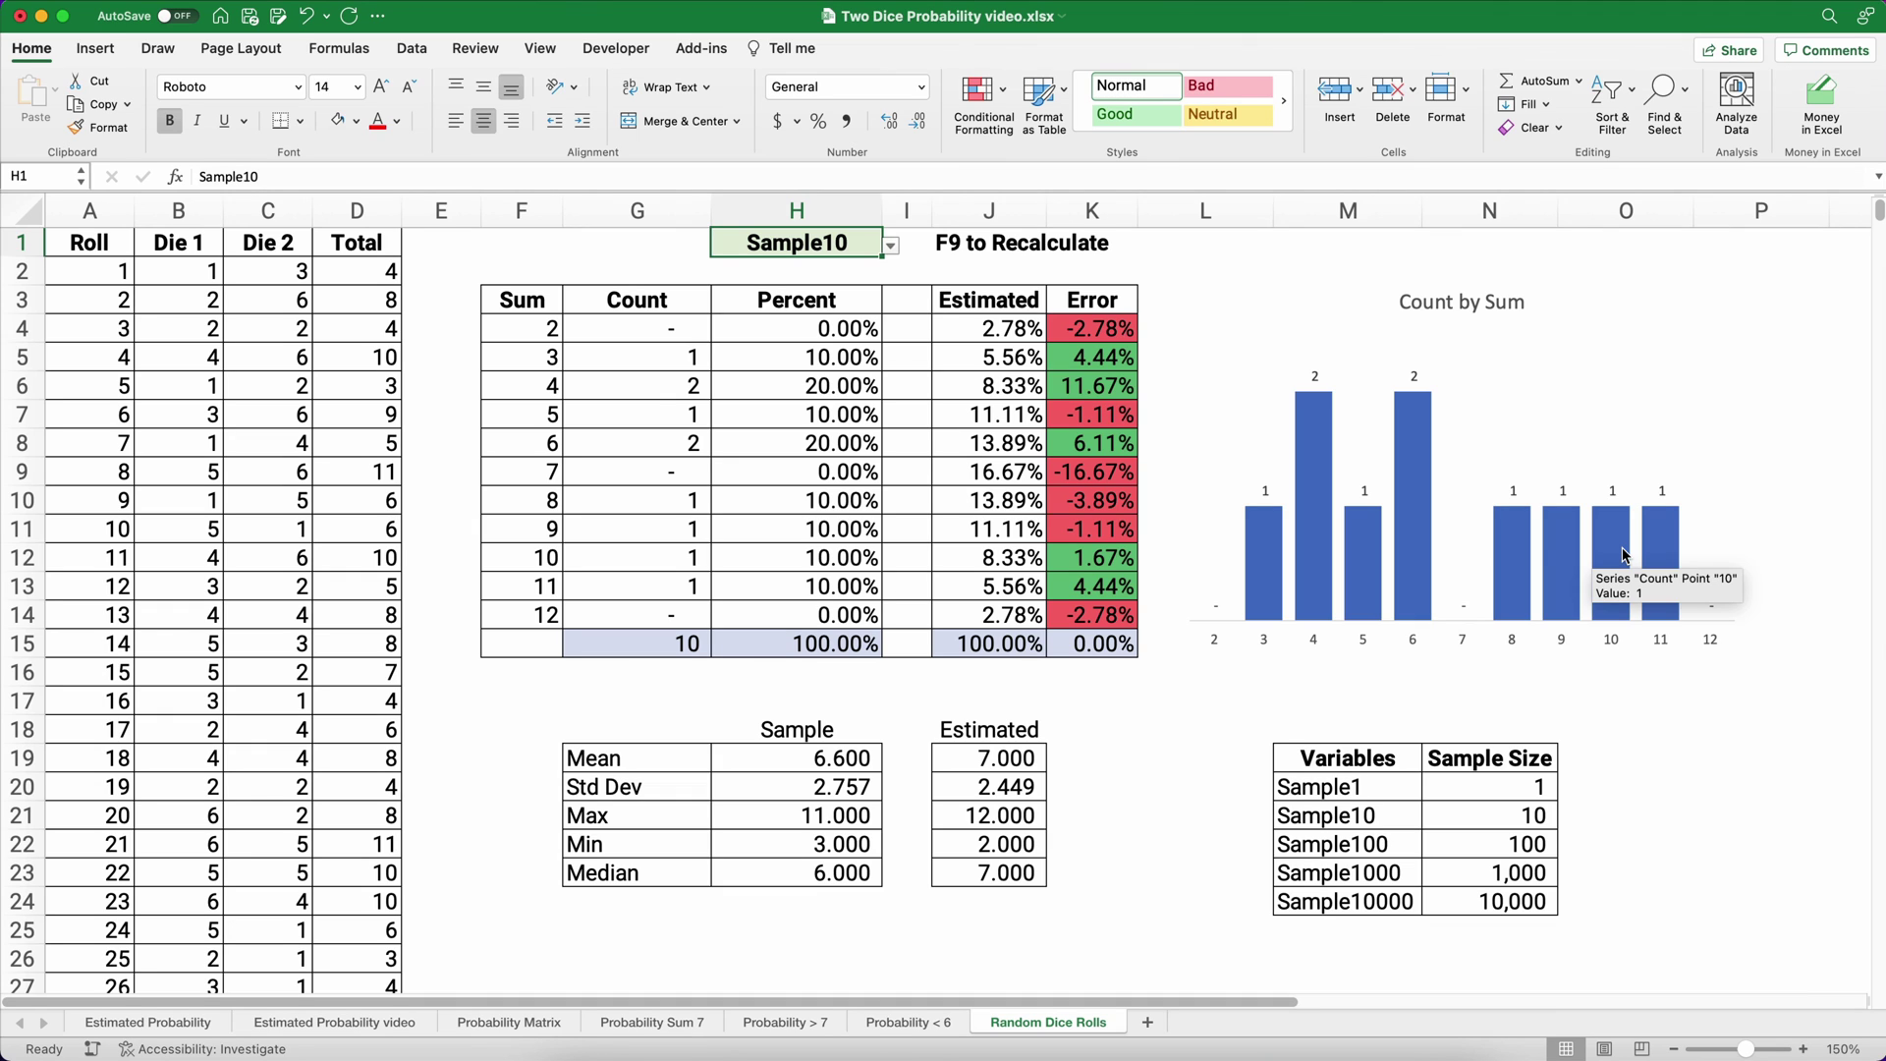
click(888, 249)
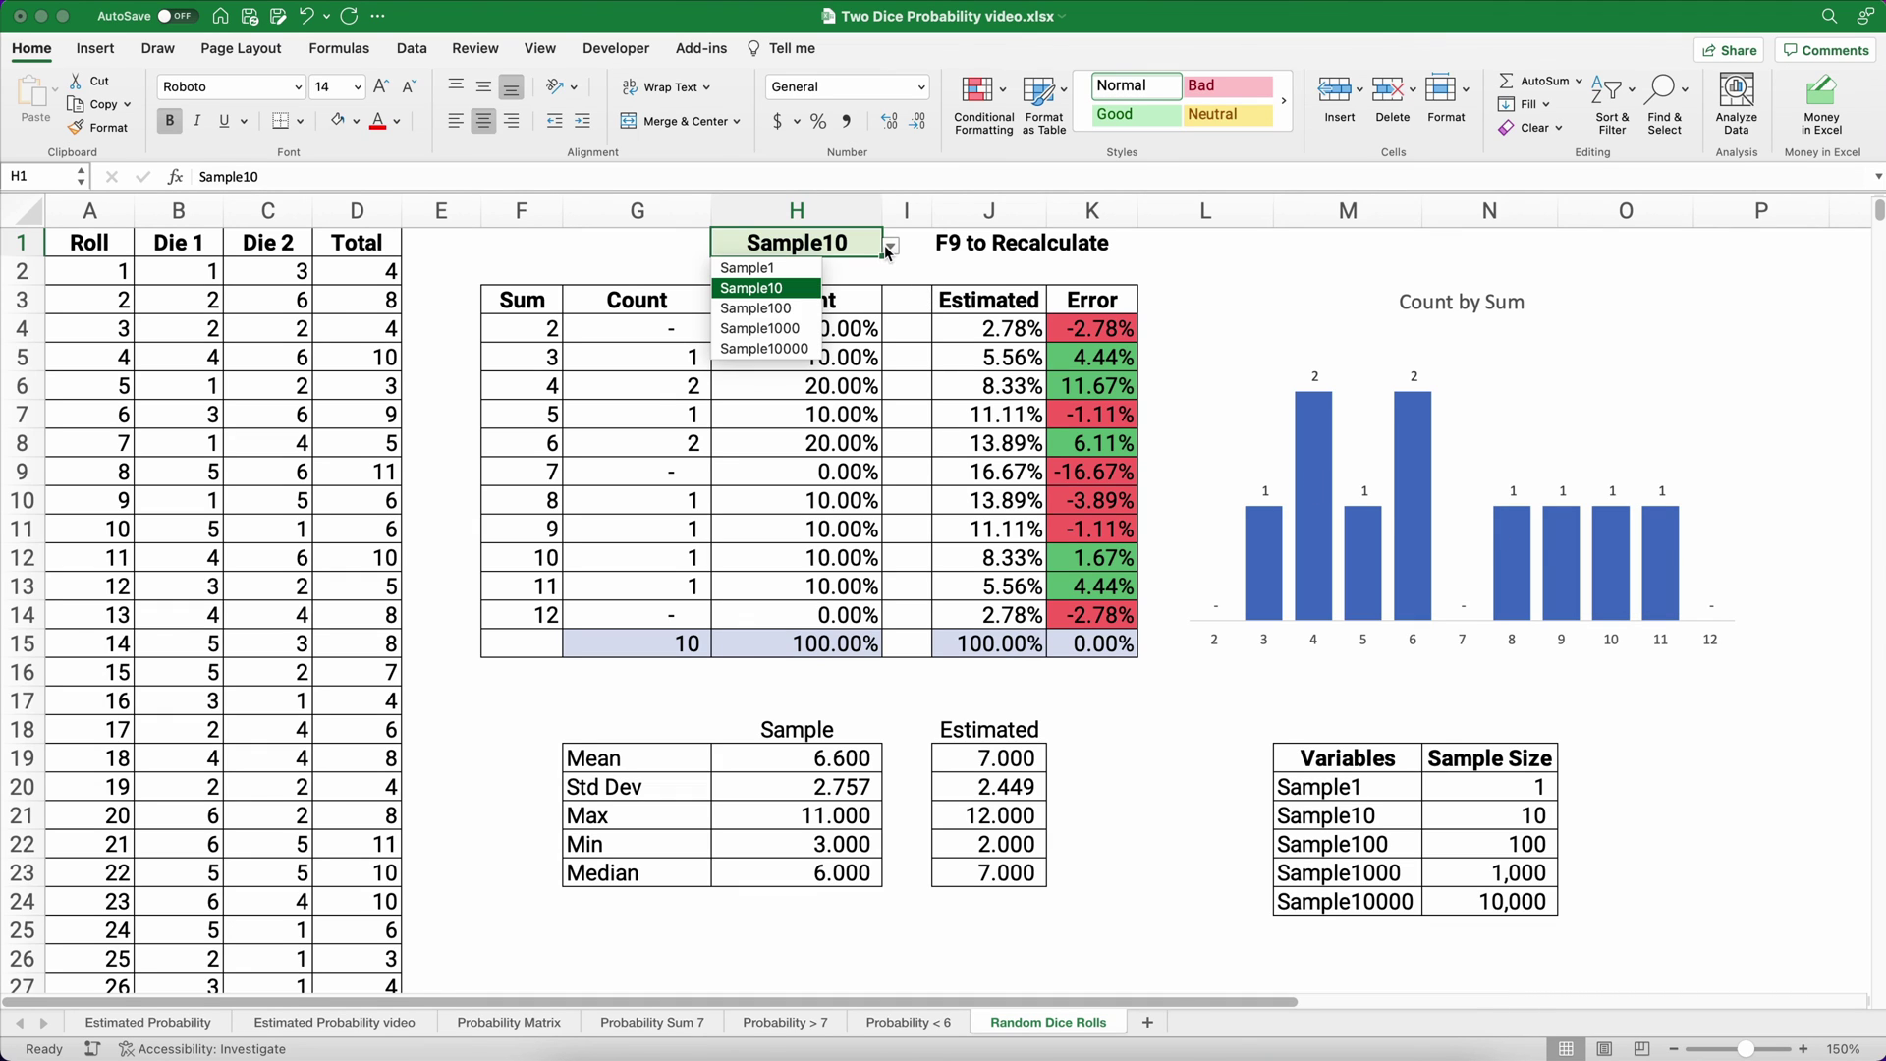
click(817, 310)
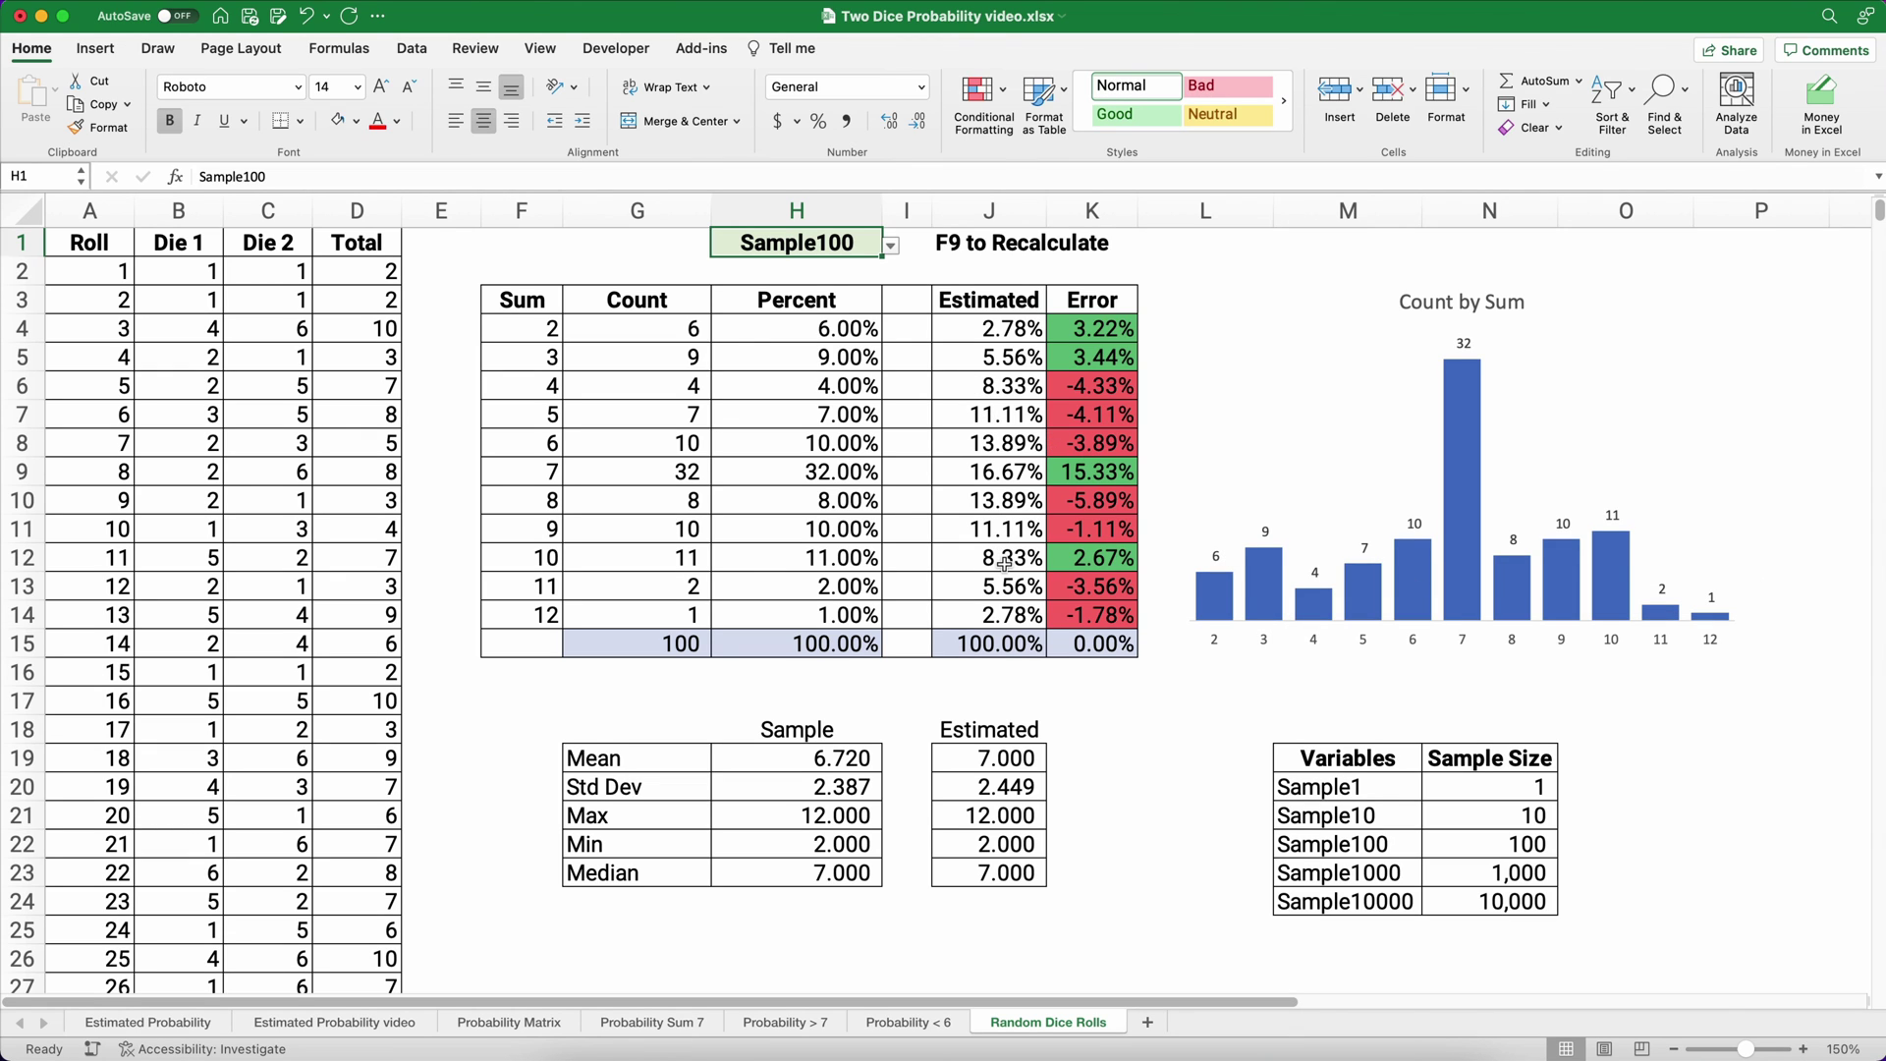
Set the sample selection in H1 to Sample1000 and compare Percent, Estimated and Error for sums 11 and 5.
click(889, 253)
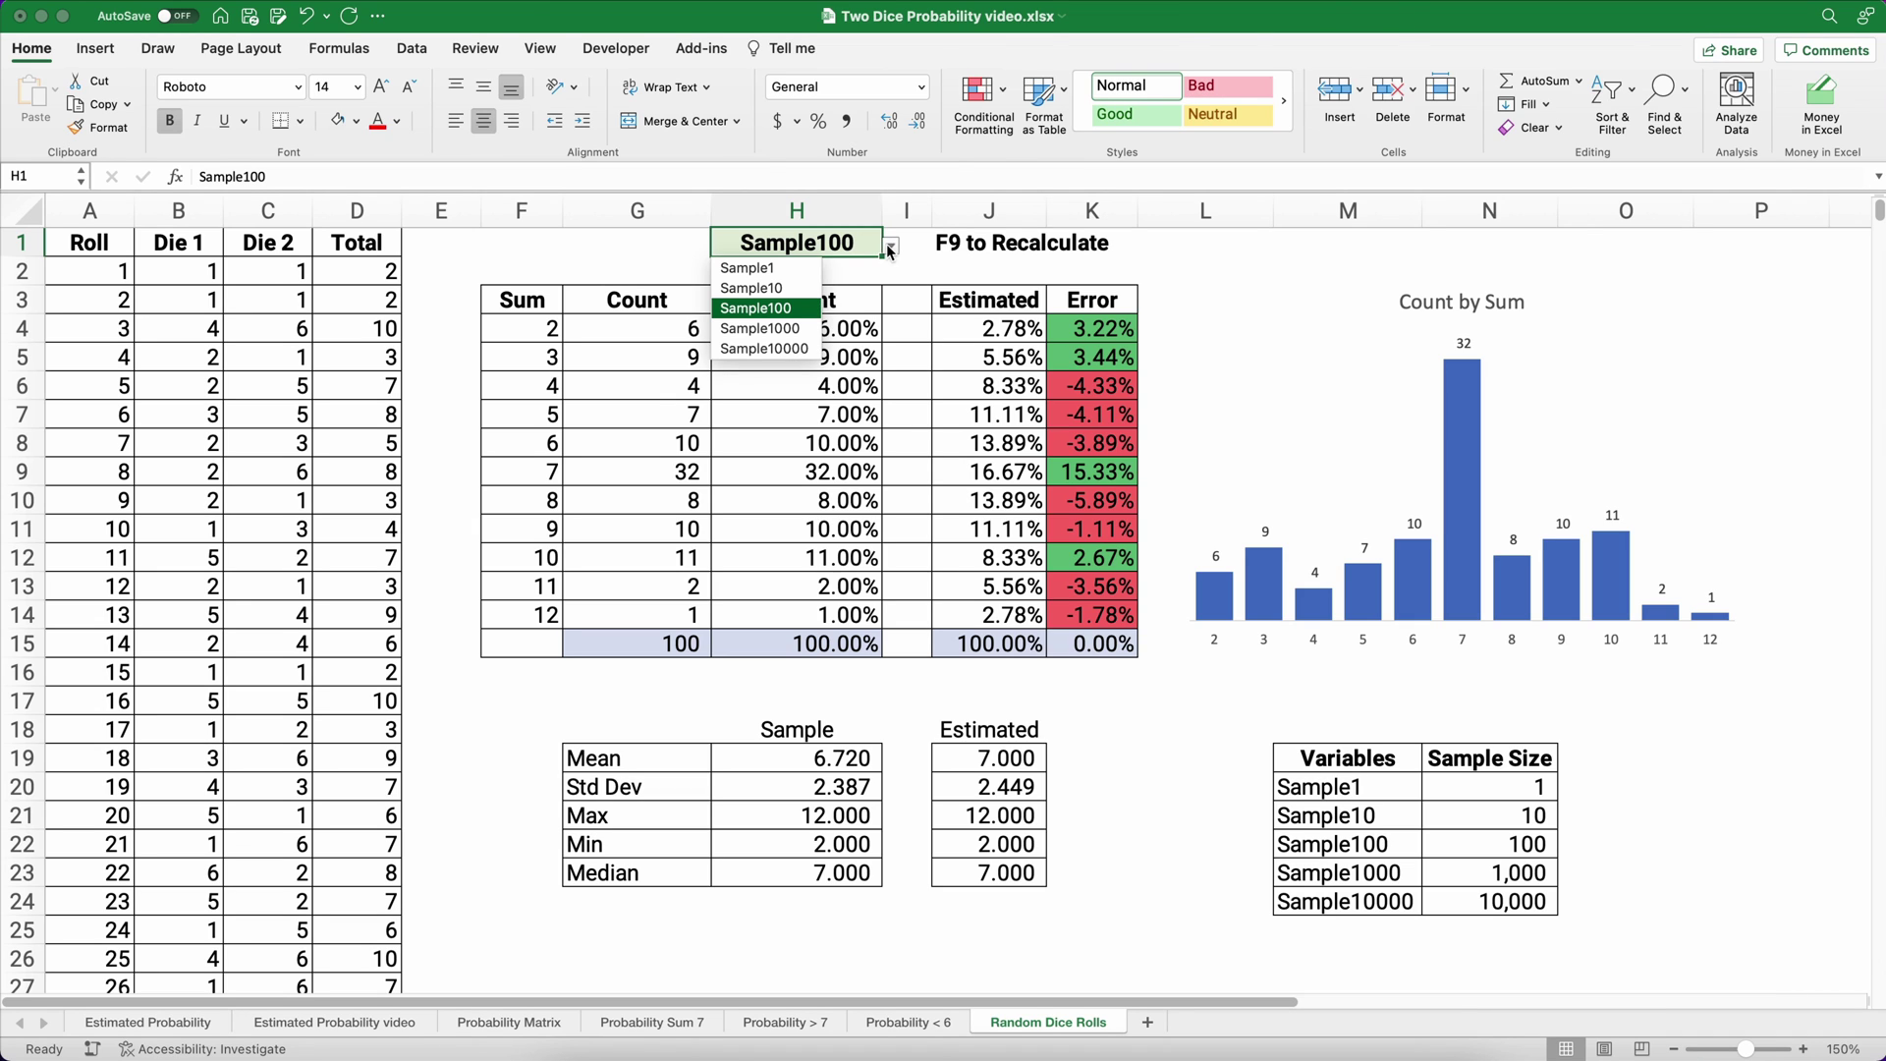
click(808, 332)
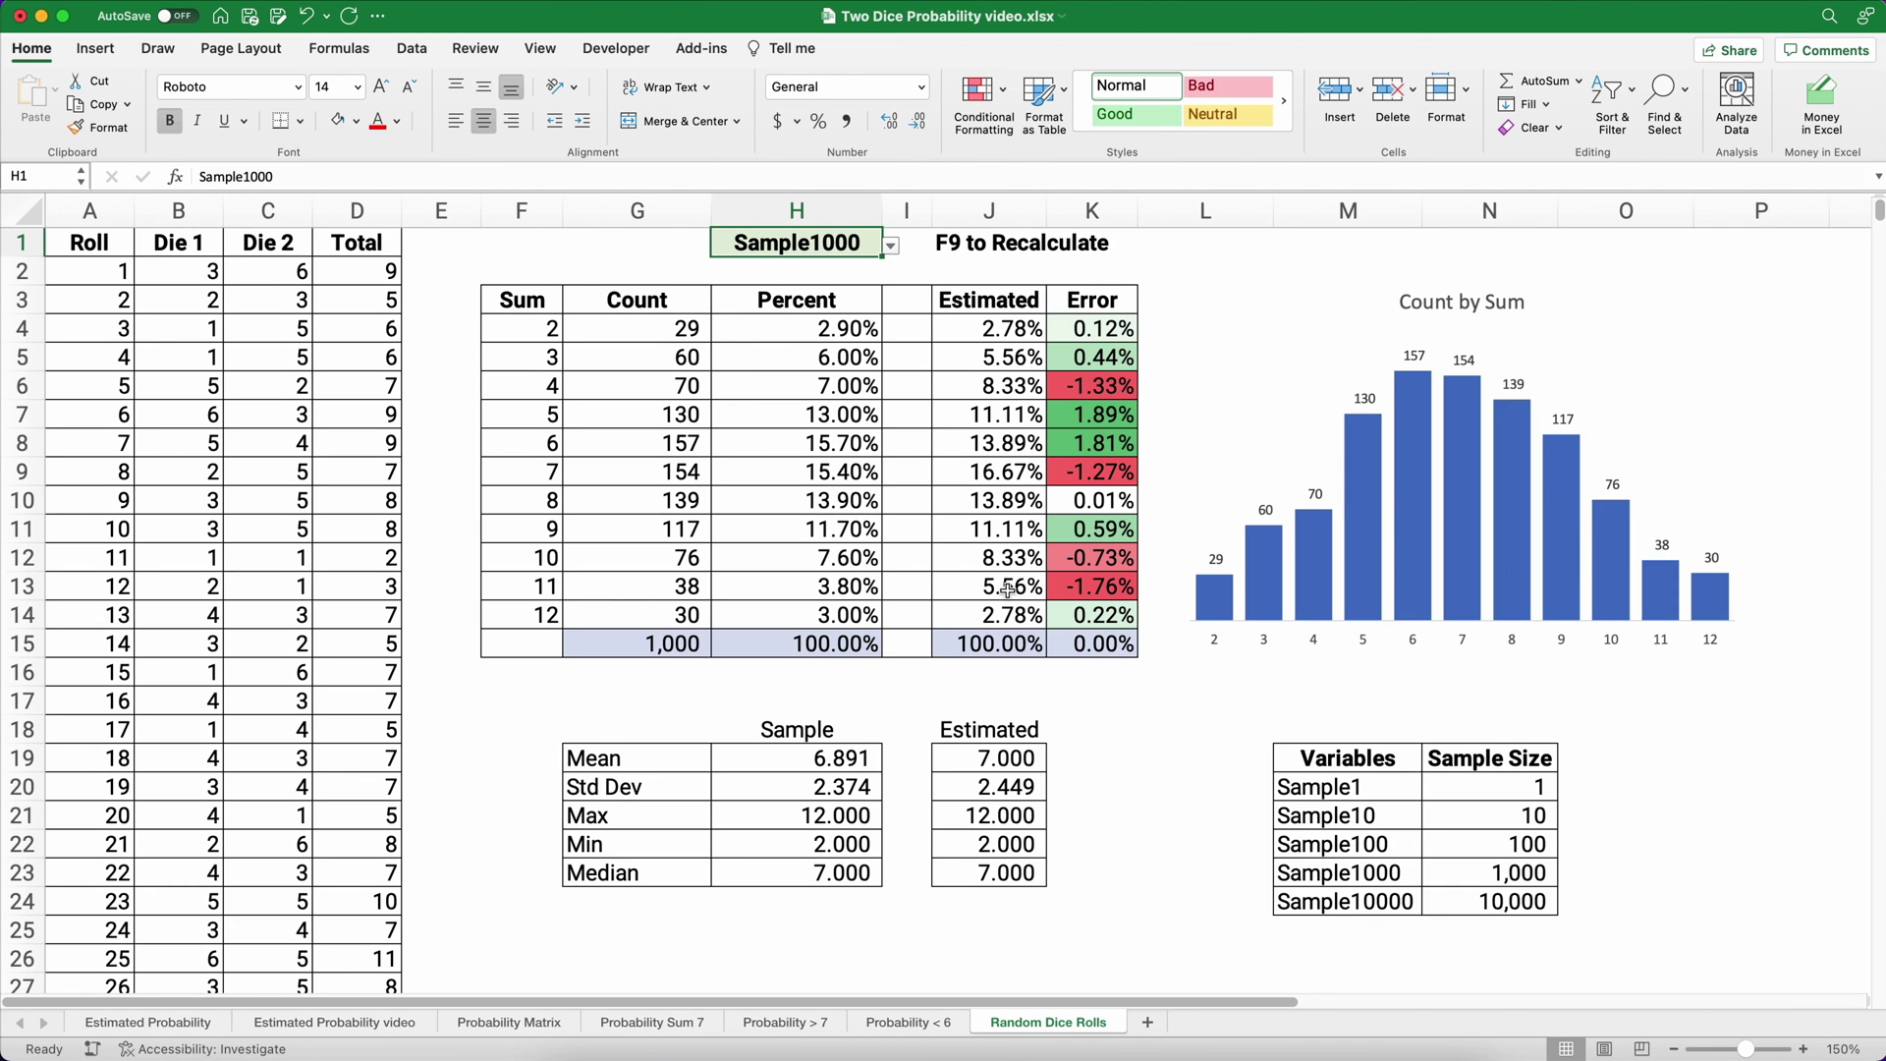
drag(827, 587, 1063, 587)
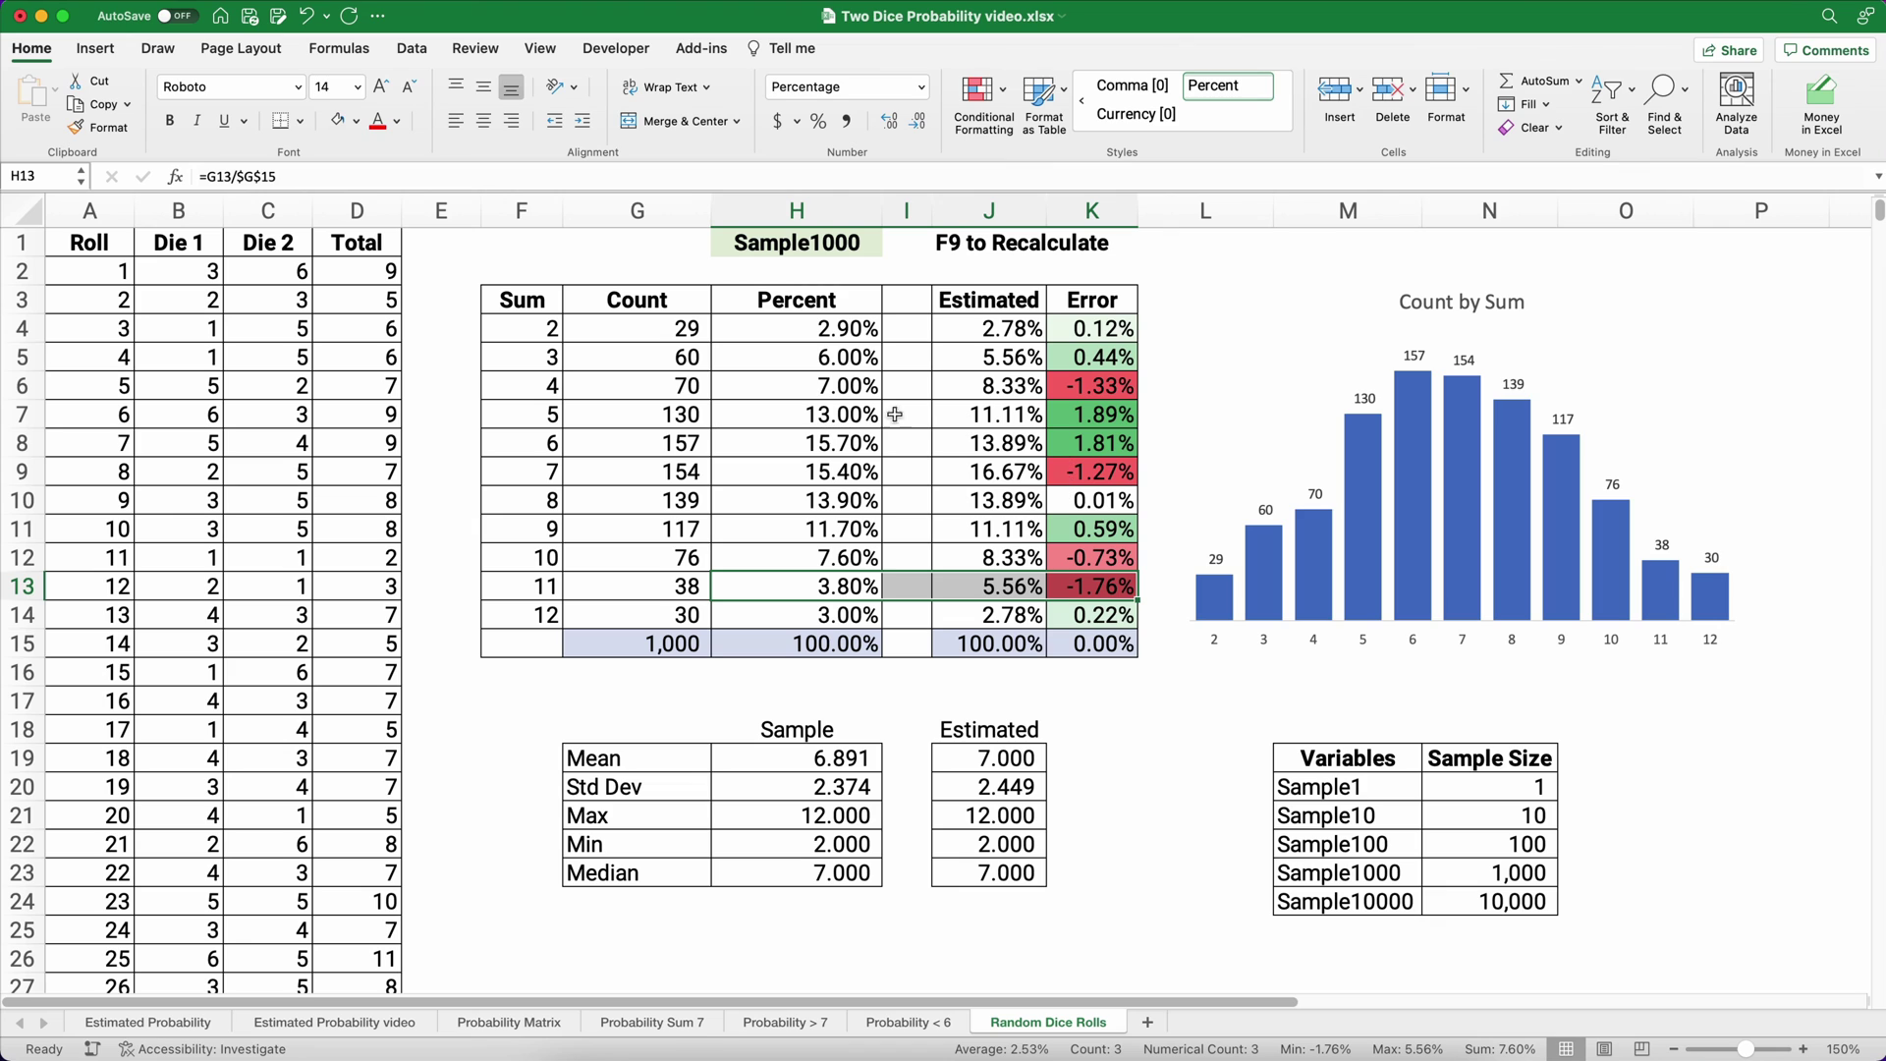
drag(761, 414, 1071, 415)
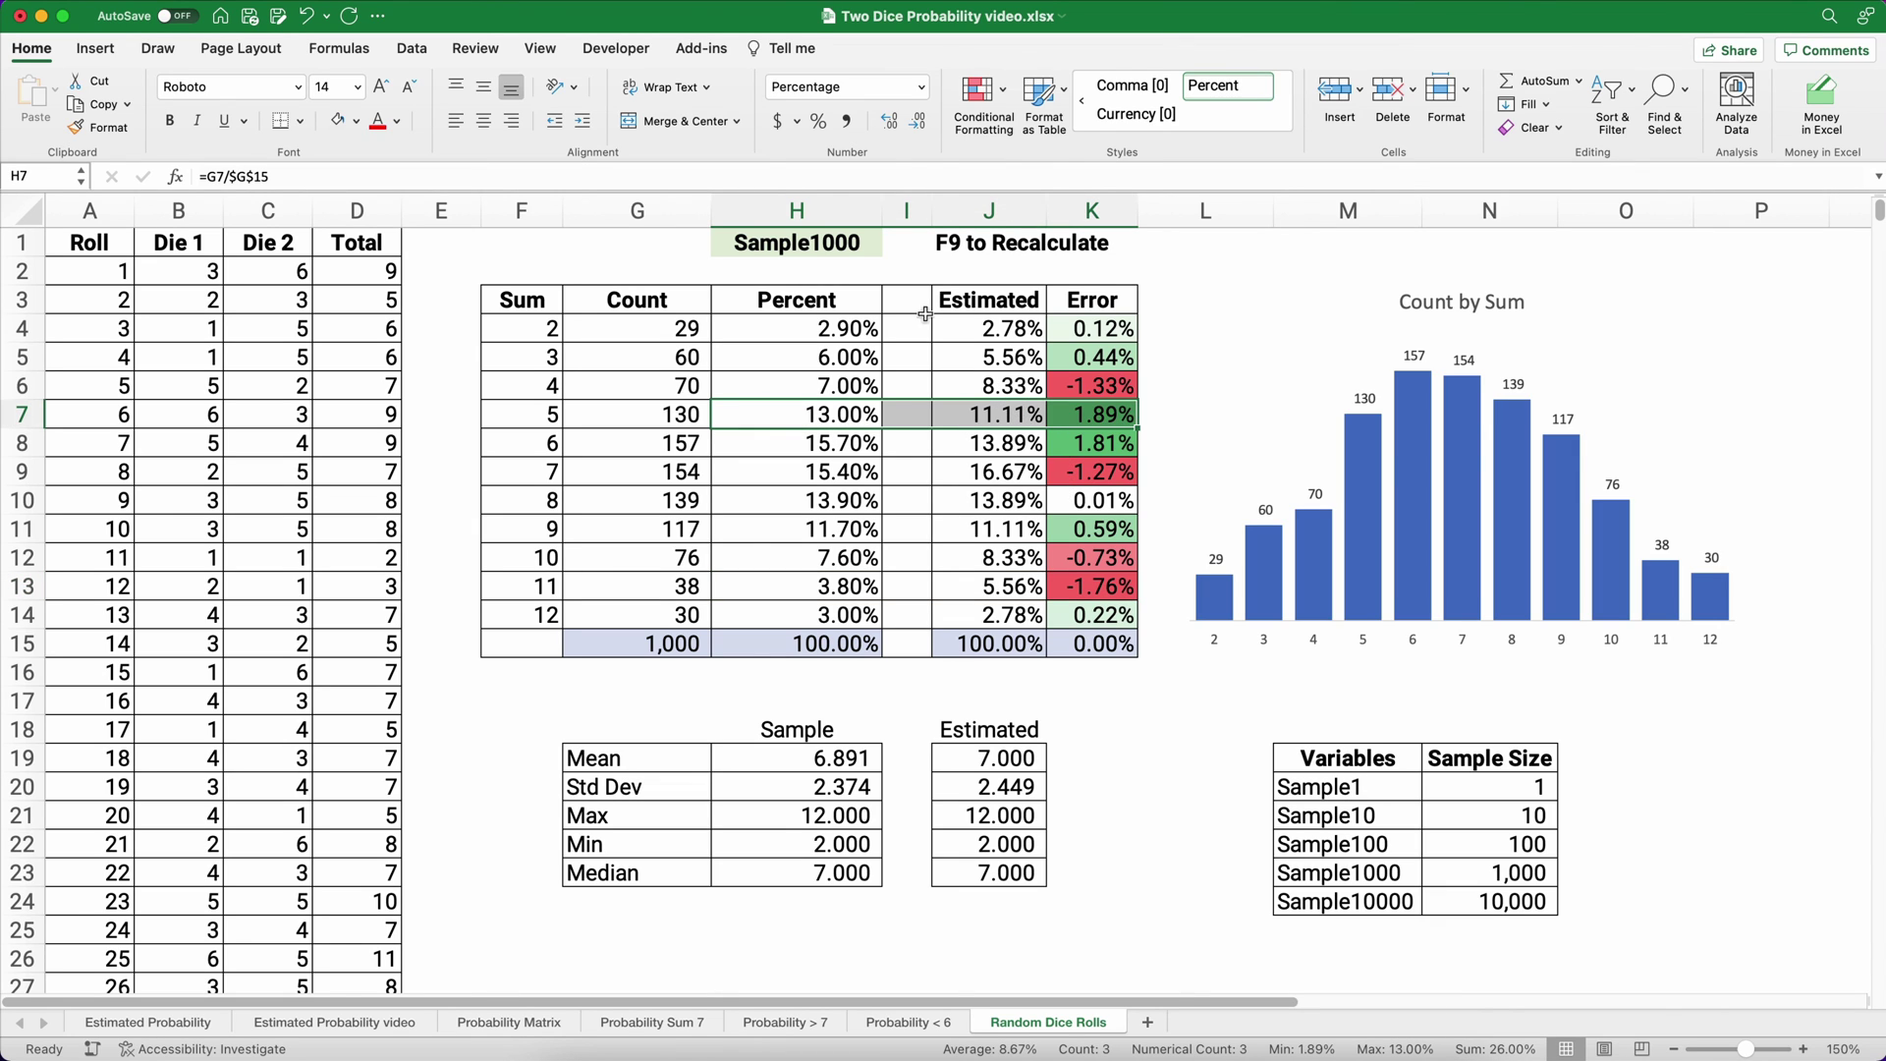
Set the sample selection in H1 to Sample10000.
click(861, 241)
click(891, 246)
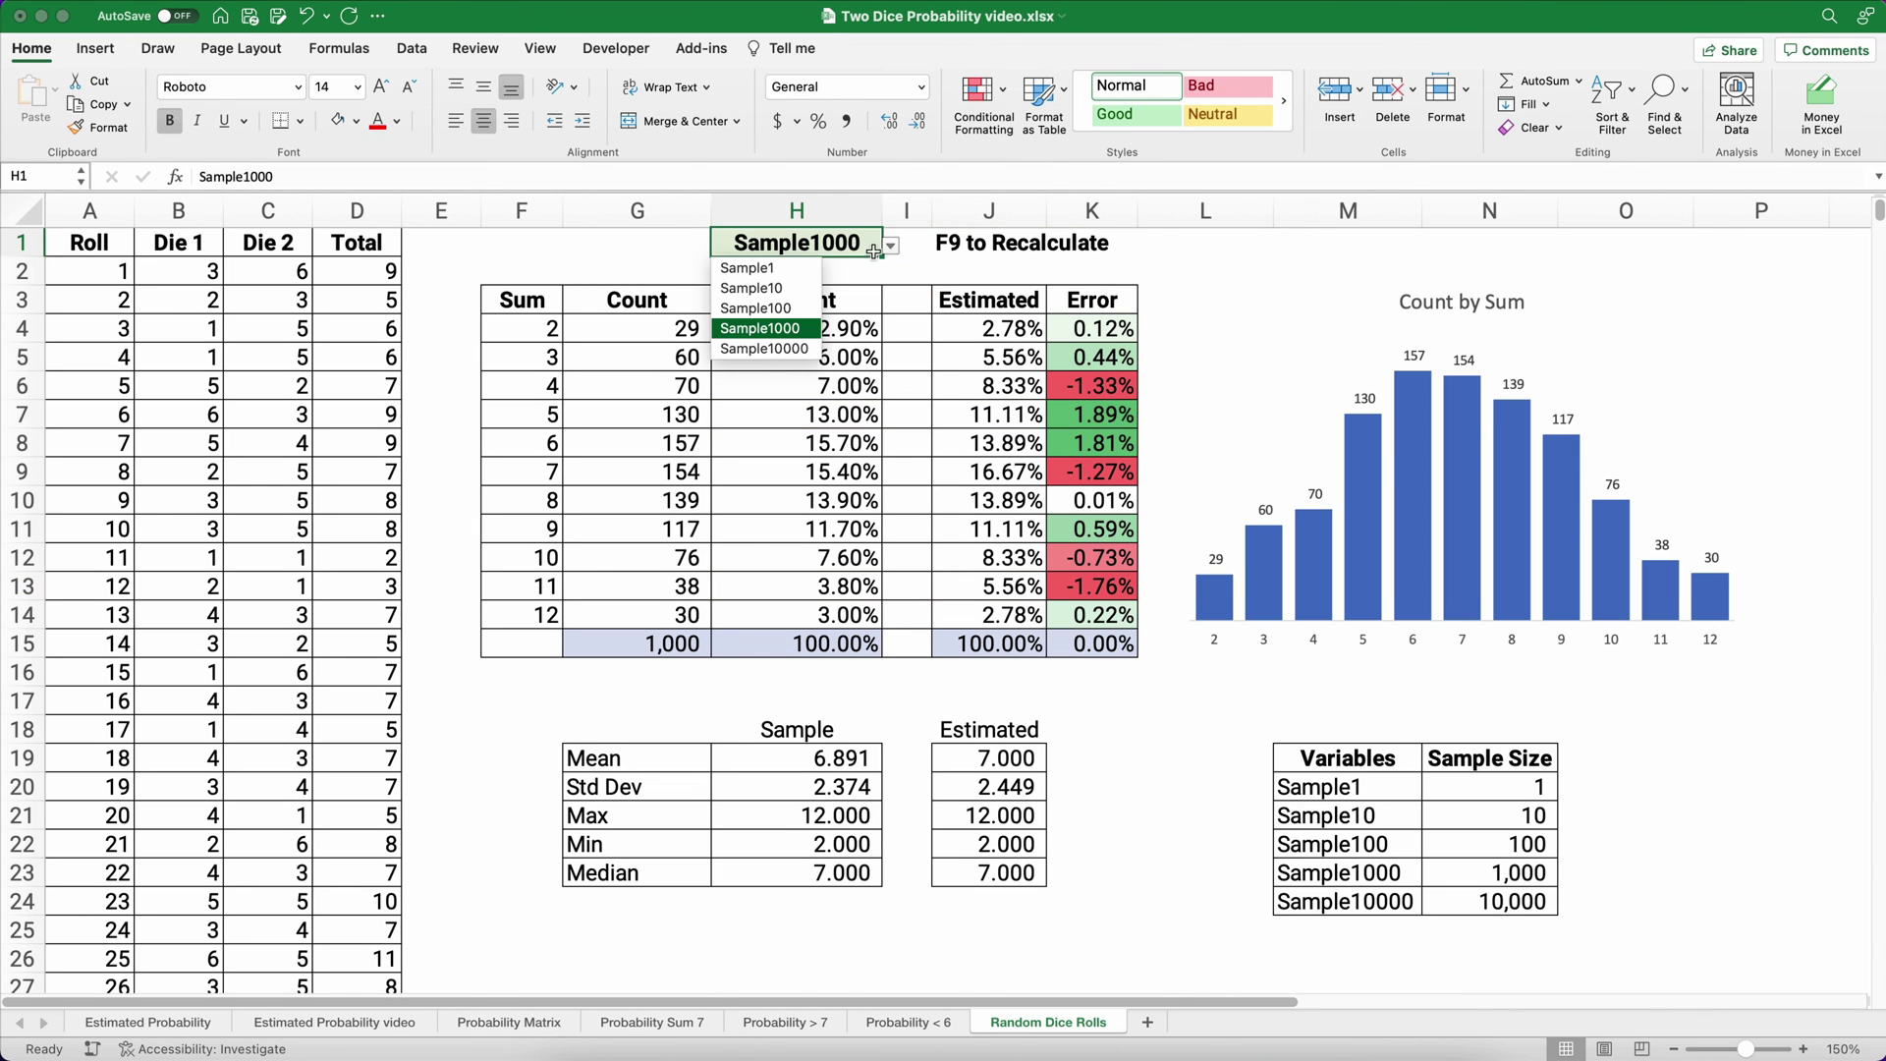
key(Return)
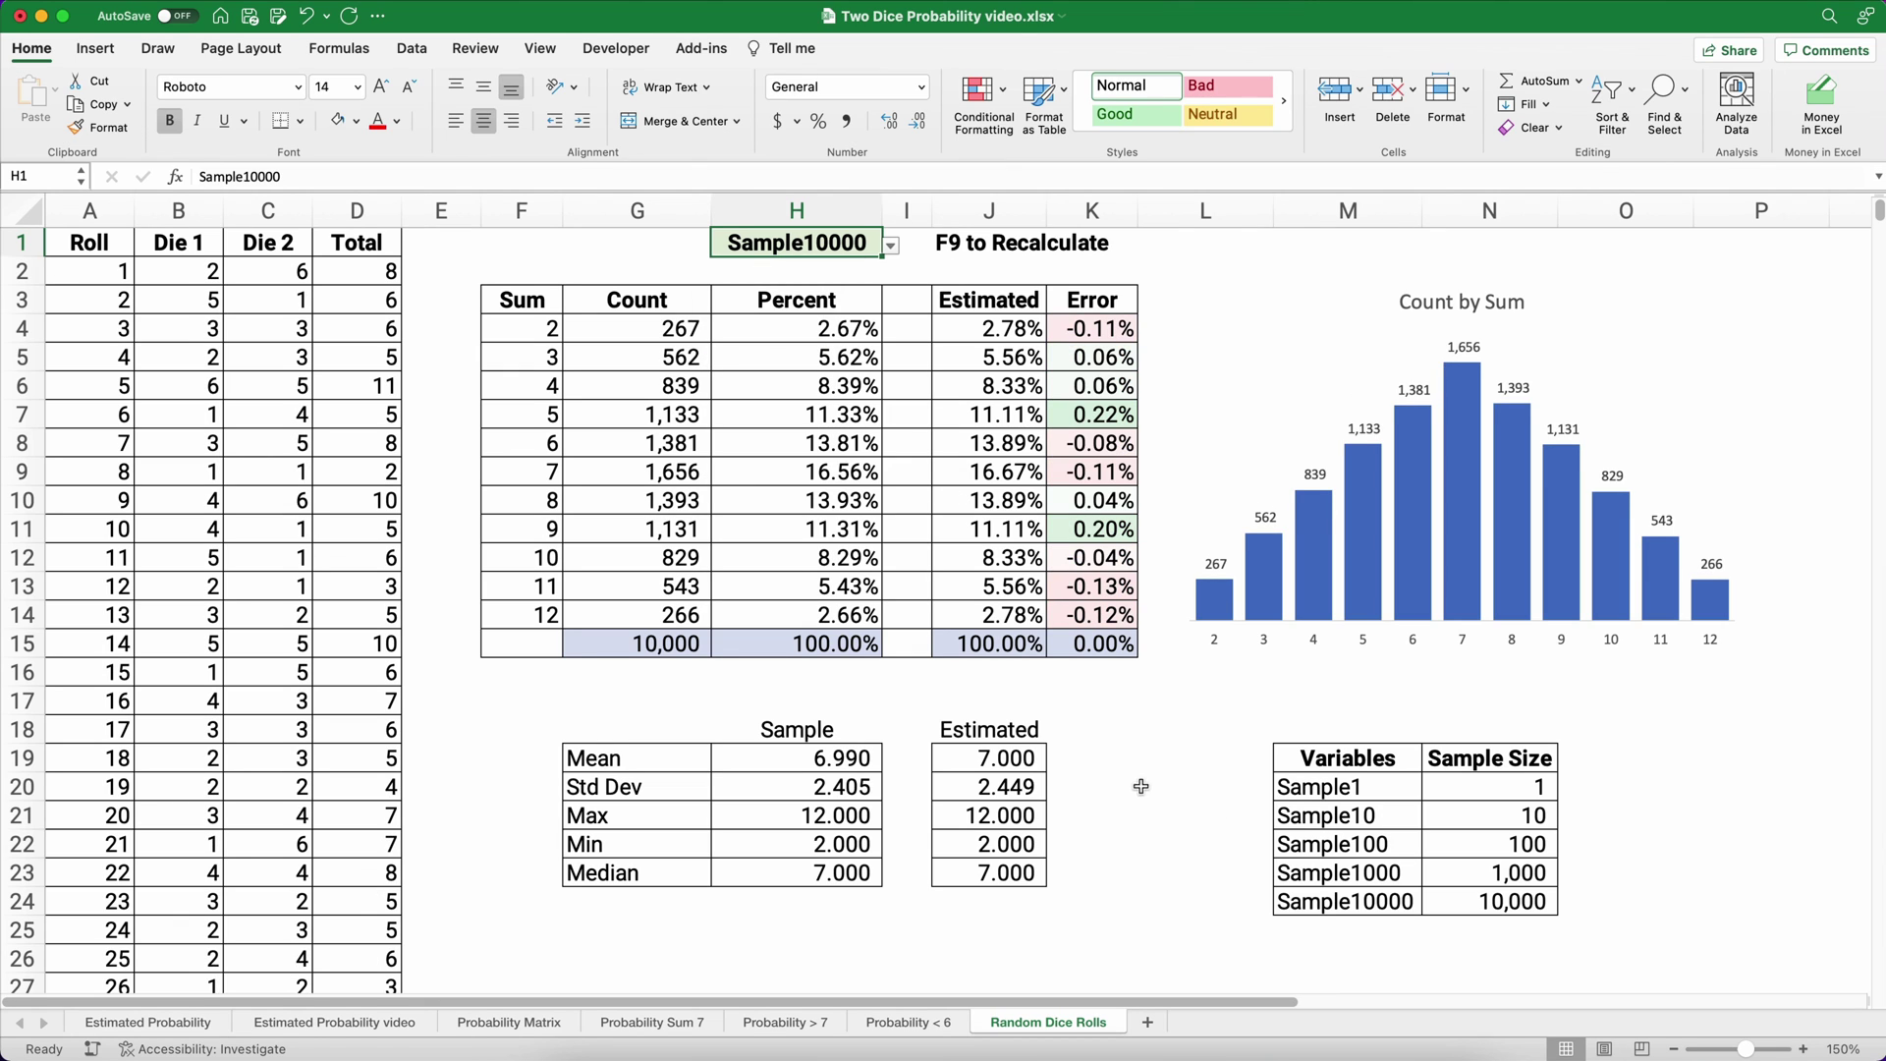